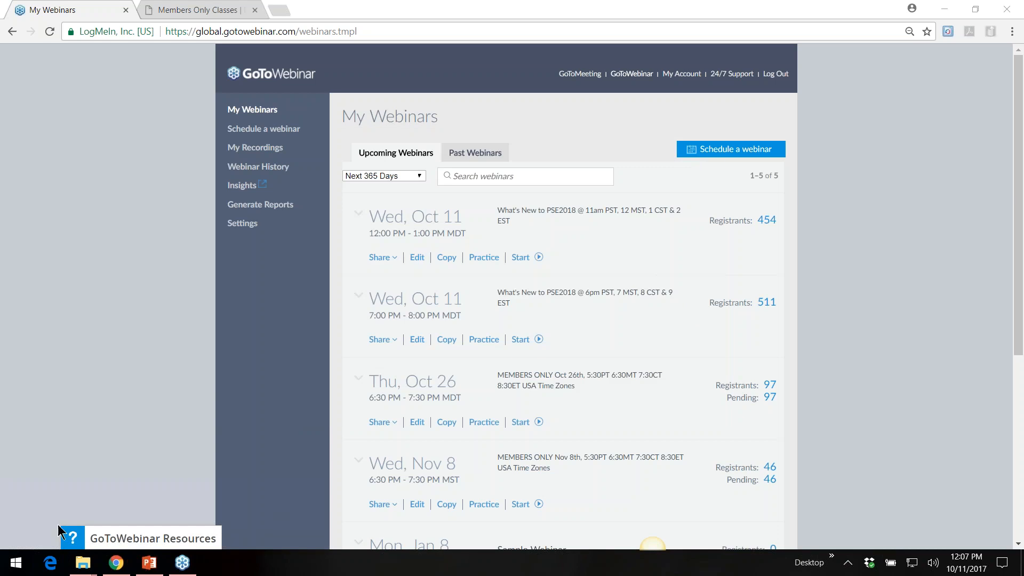
# - Launch Adobe Photoshop Elements 2018, start its Photo Editor and continue the trial
pyautogui.click(22, 569)
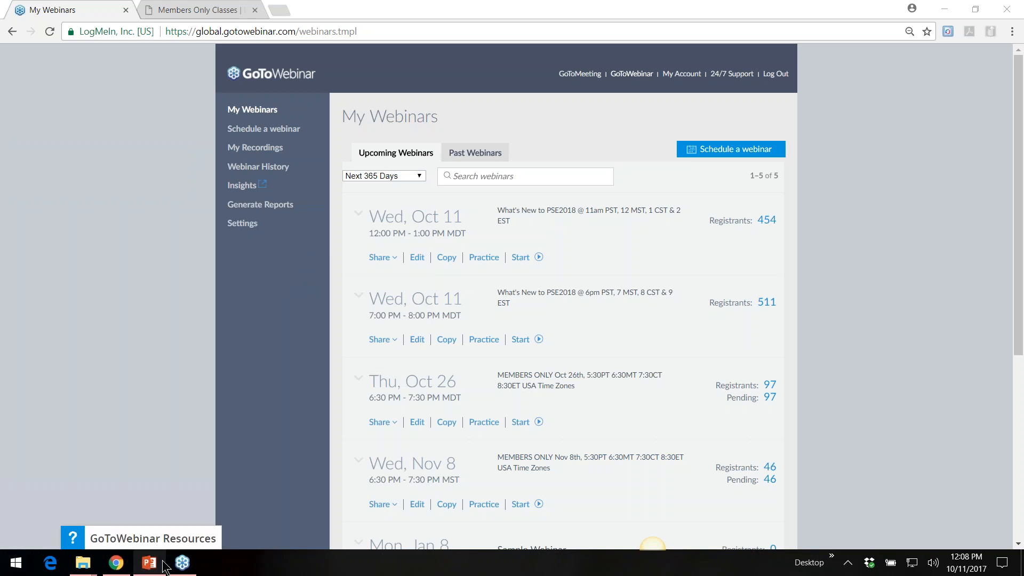
pyautogui.click(15, 563)
pyautogui.click(128, 273)
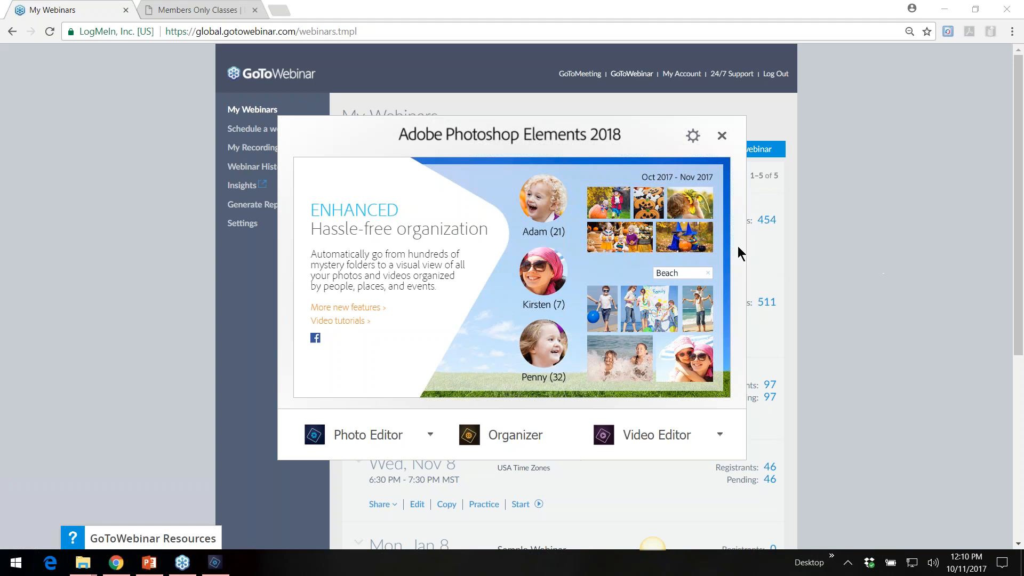
pyautogui.click(364, 433)
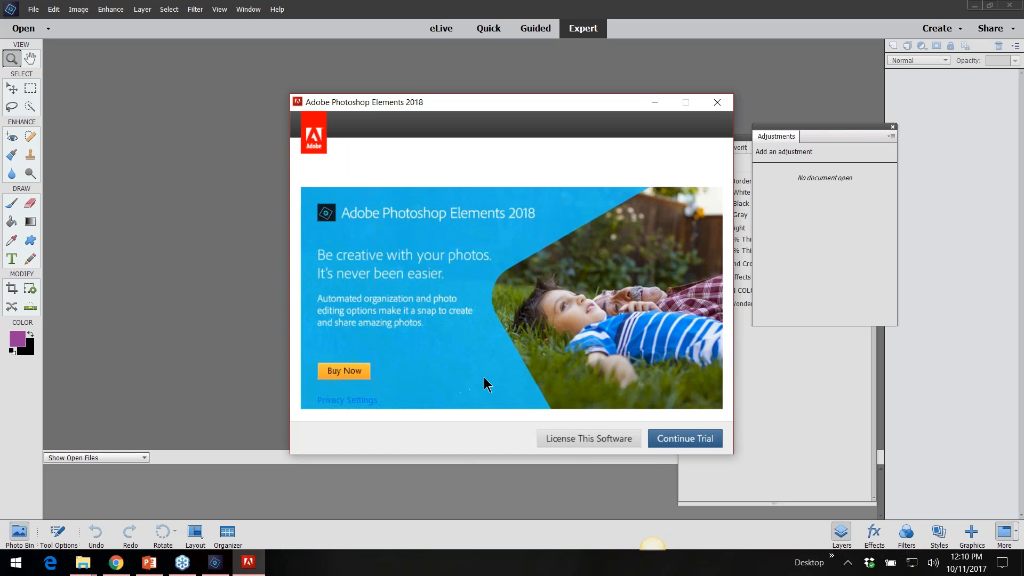
pyautogui.click(671, 438)
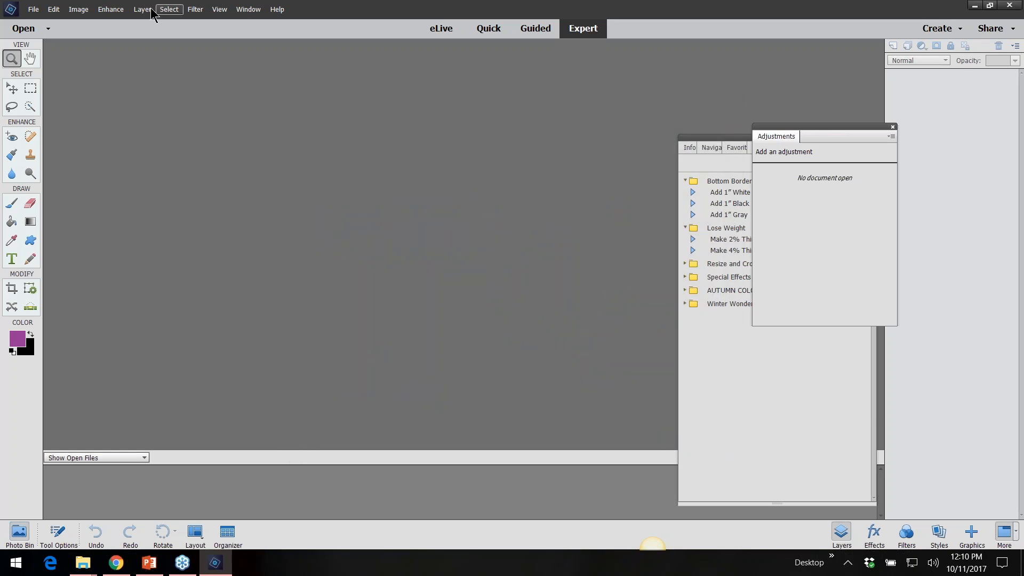
# - Open whats-new.pdf from the whats-new-pse2018 folder, enlarge its window and view the feature list at 100%
pyautogui.click(33, 9)
pyautogui.click(47, 36)
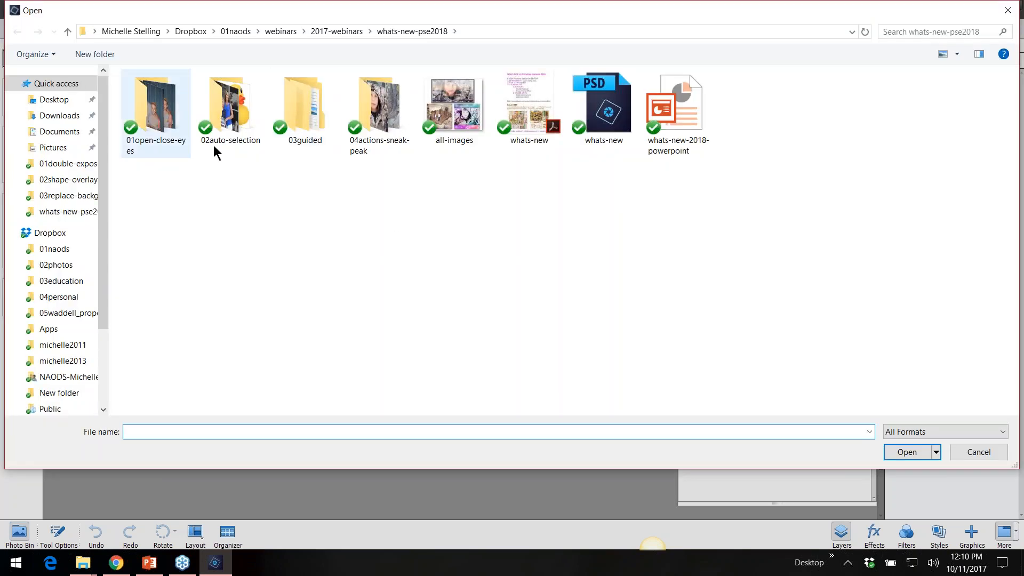
pyautogui.doubleClick(530, 107)
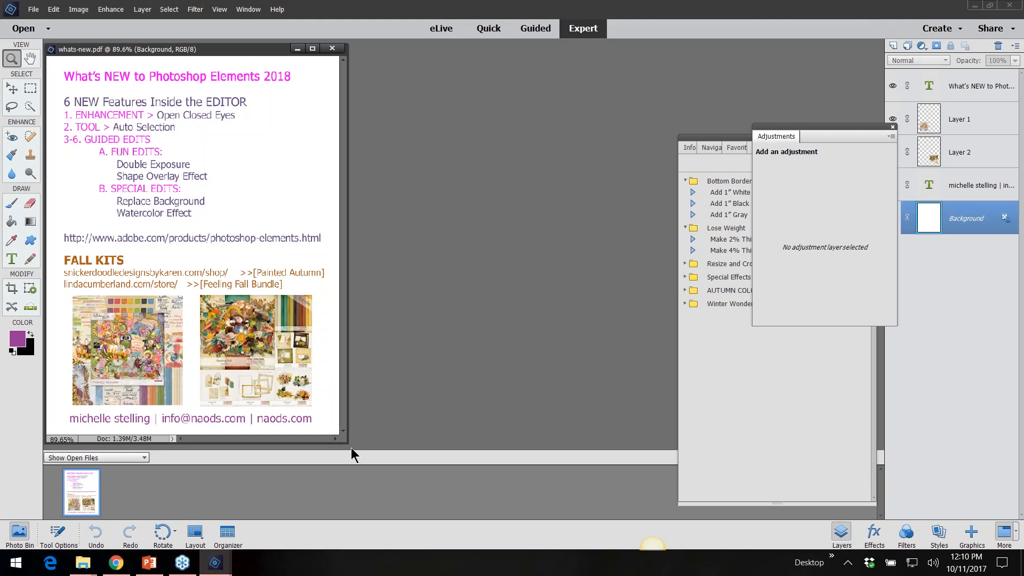
pyautogui.moveTo(347, 443); pyautogui.dragTo(579, 488)
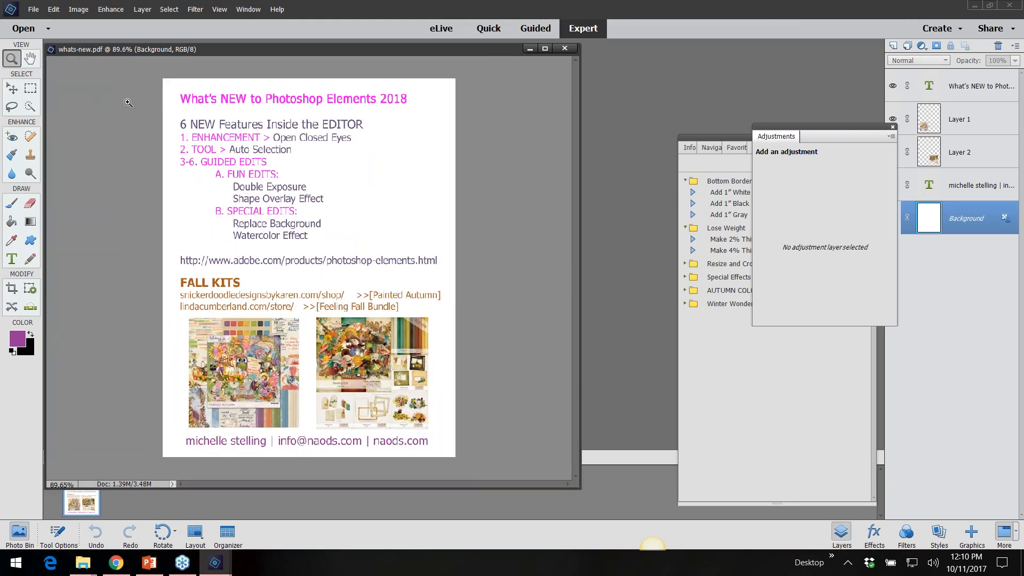
pyautogui.doubleClick(12, 58)
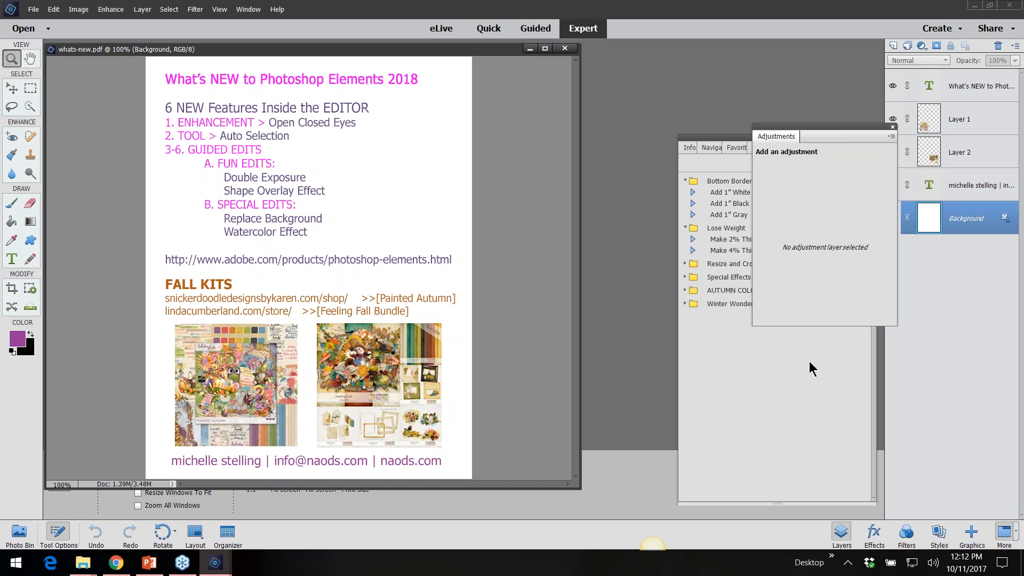
pyautogui.click(900, 300)
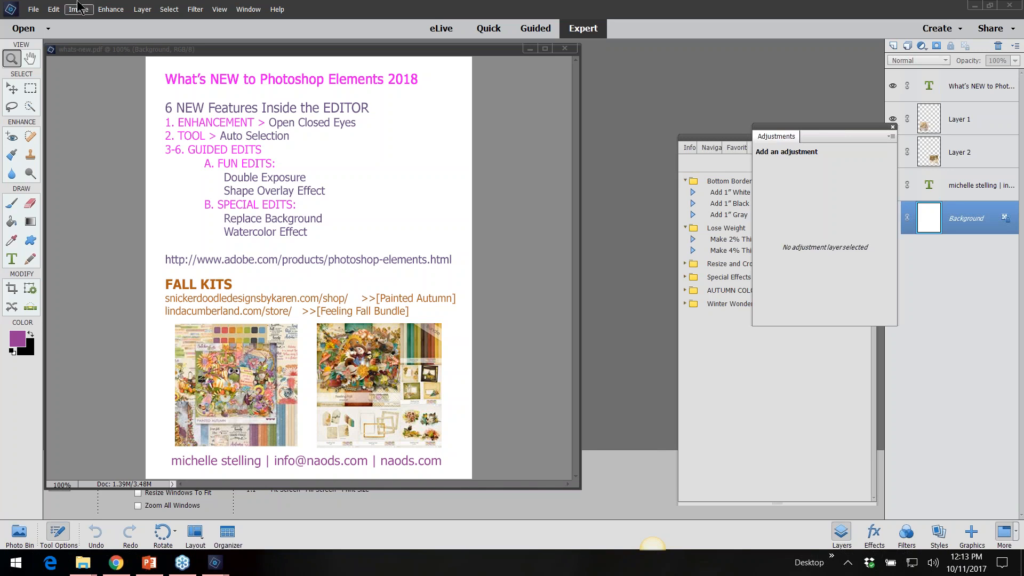
# - Close the whats-new.pdf document and the floating Adjustments and Actions panels to clear the workspace
pyautogui.click(564, 49)
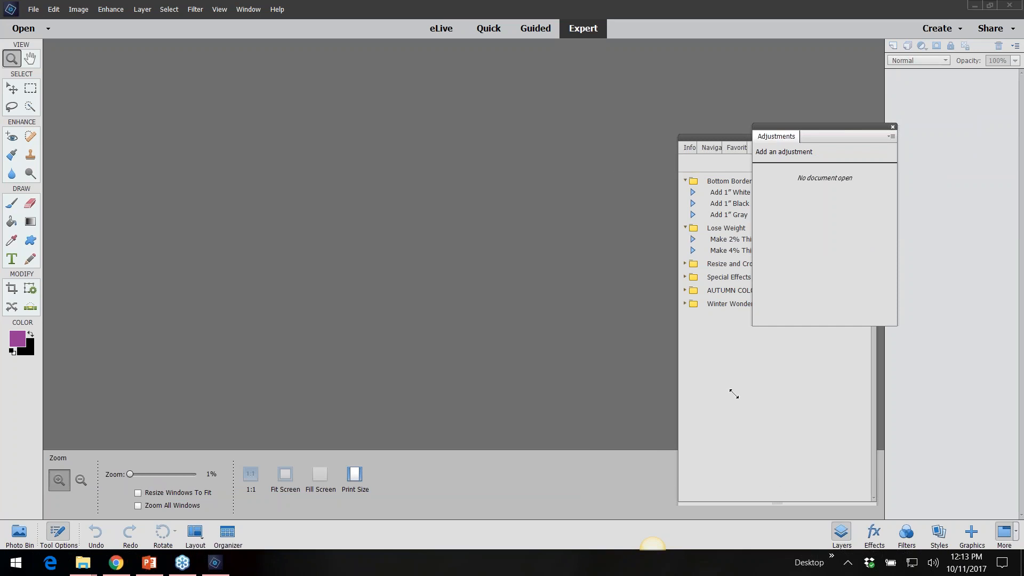
pyautogui.click(893, 127)
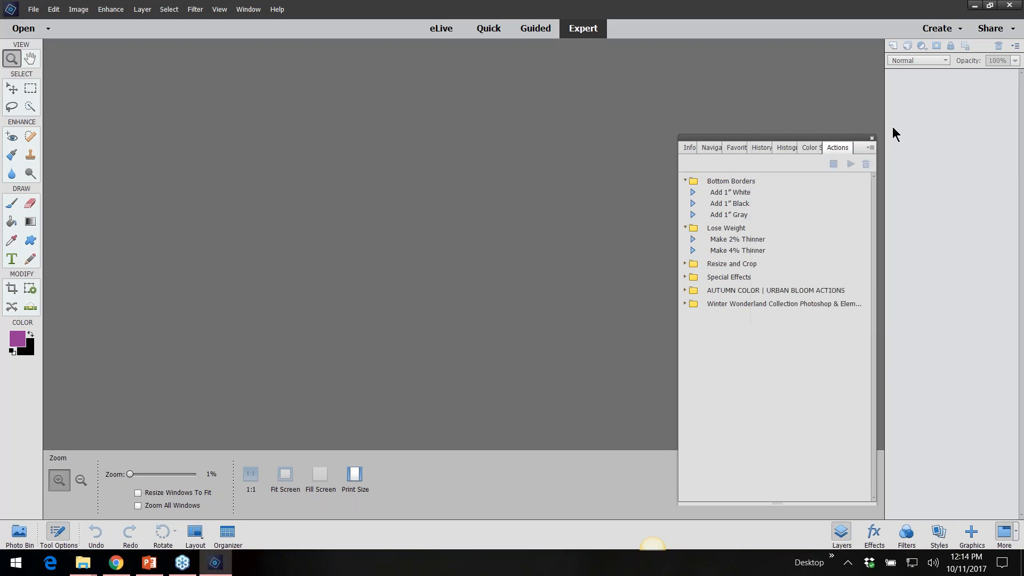
pyautogui.moveTo(786, 136); pyautogui.dragTo(902, 88)
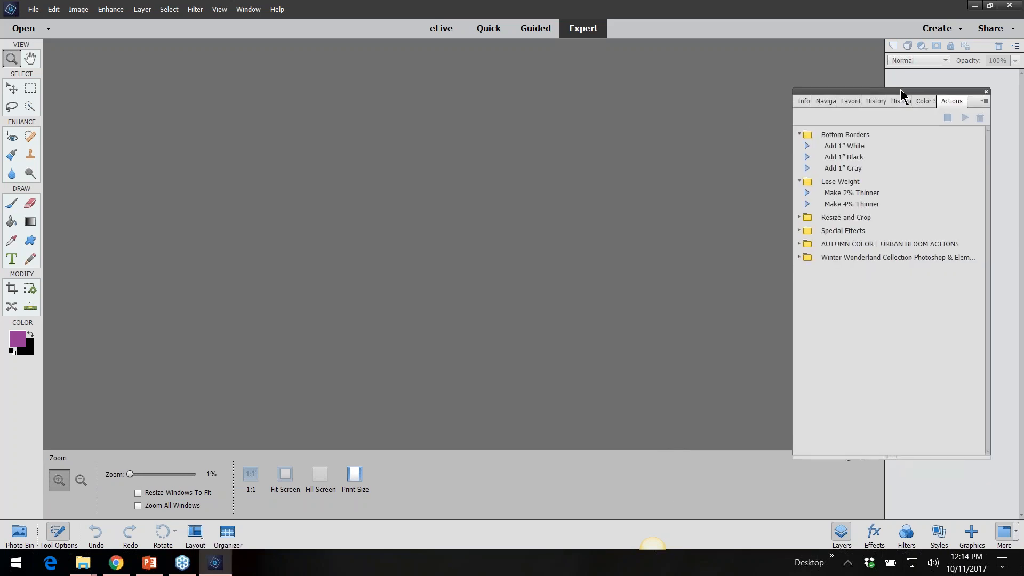
pyautogui.click(987, 93)
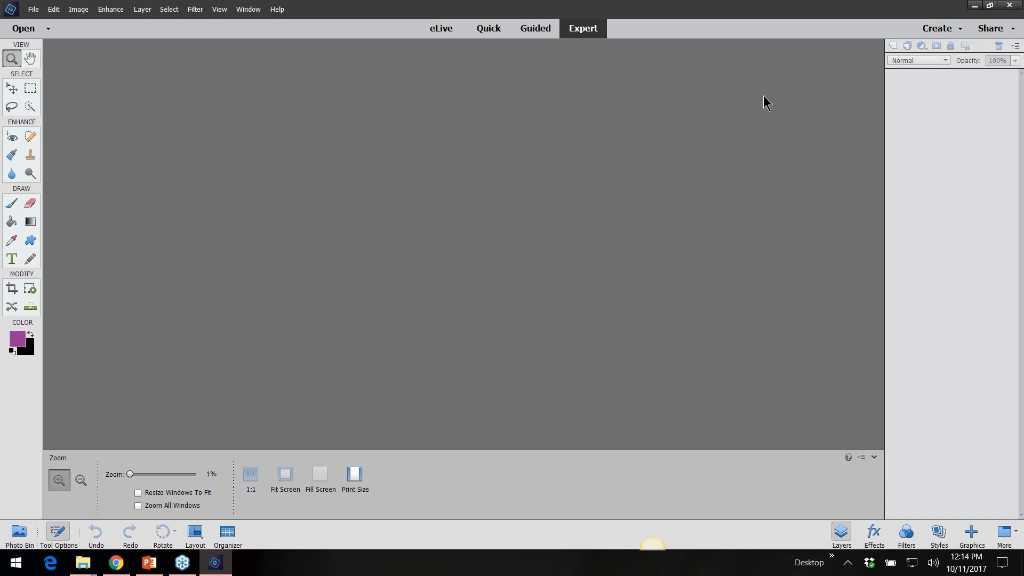
# - Open the 01closed photo from the 01open-close-eyes folder
pyautogui.click(33, 9)
pyautogui.click(42, 36)
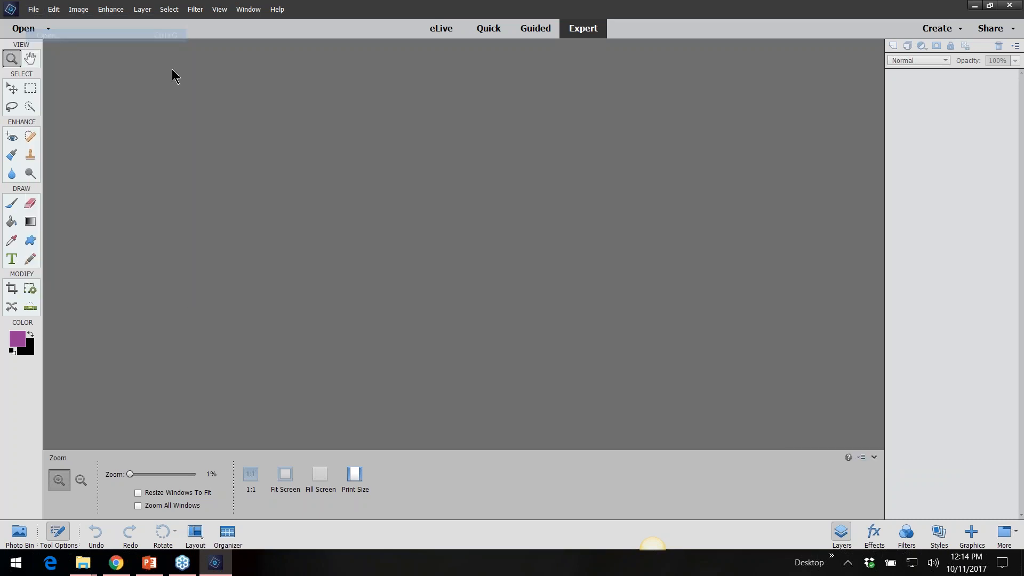
pyautogui.doubleClick(155, 102)
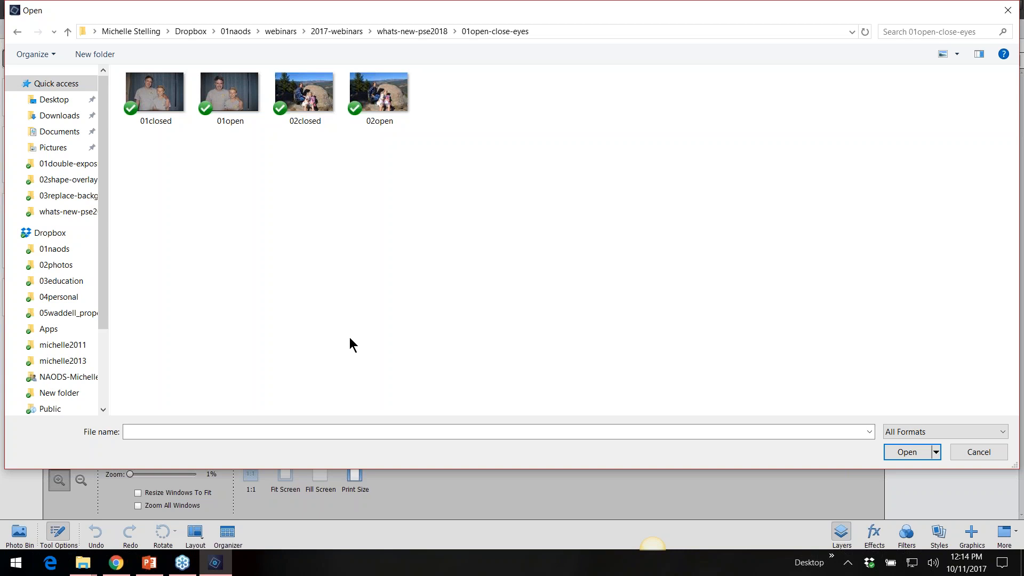
pyautogui.click(152, 95)
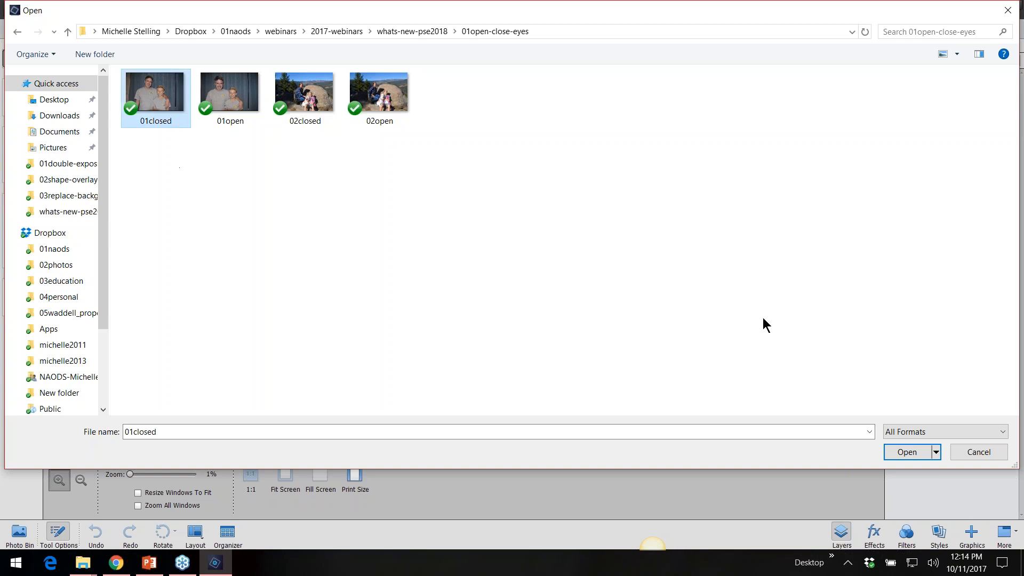
pyautogui.doubleClick(148, 93)
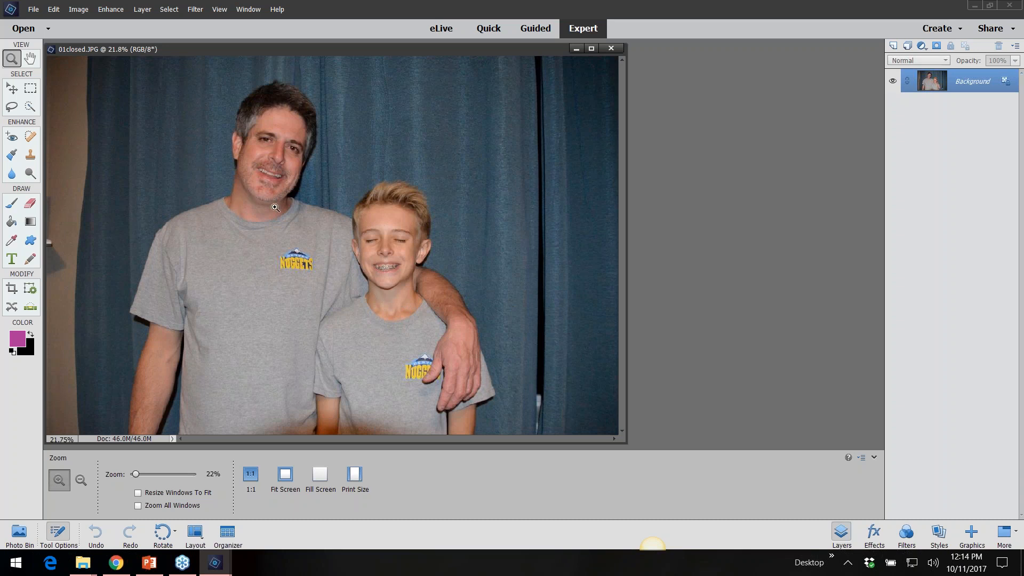
# - Open the 01open photo beside 01closed to compare the boy's eyes, and close it again
pyautogui.click(34, 9)
pyautogui.click(467, 145)
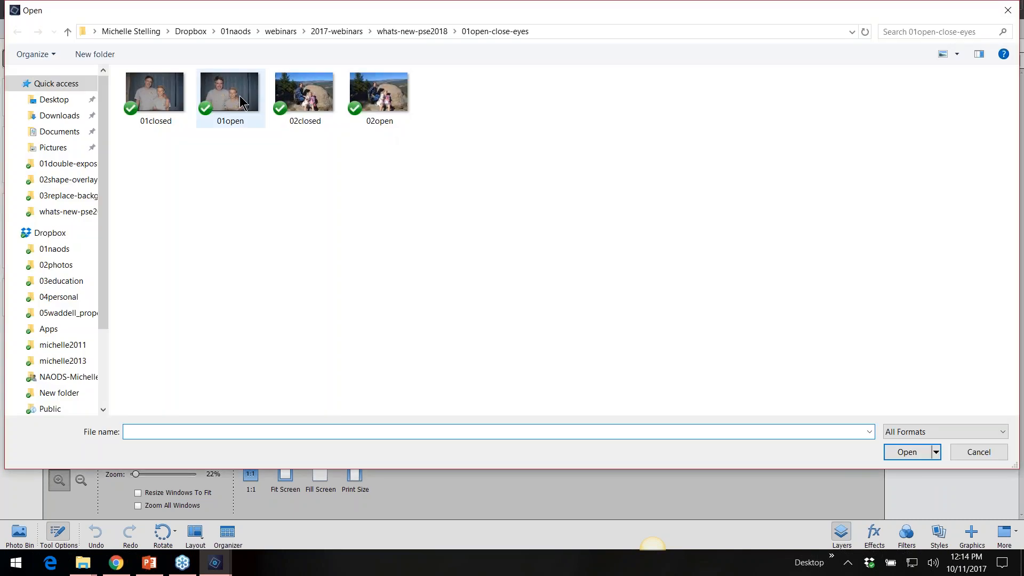
pyautogui.doubleClick(241, 100)
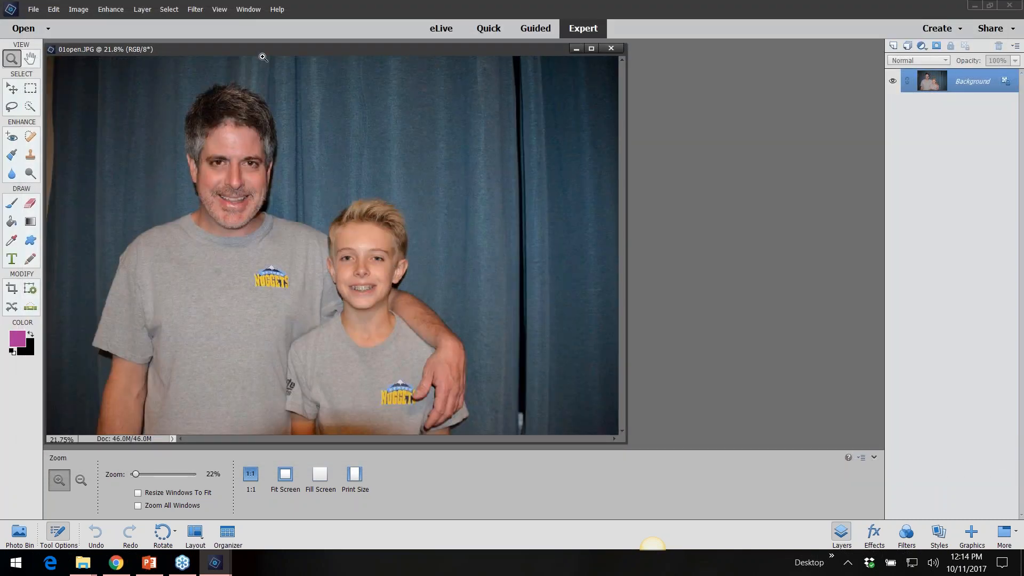
pyautogui.moveTo(263, 51); pyautogui.dragTo(693, 76)
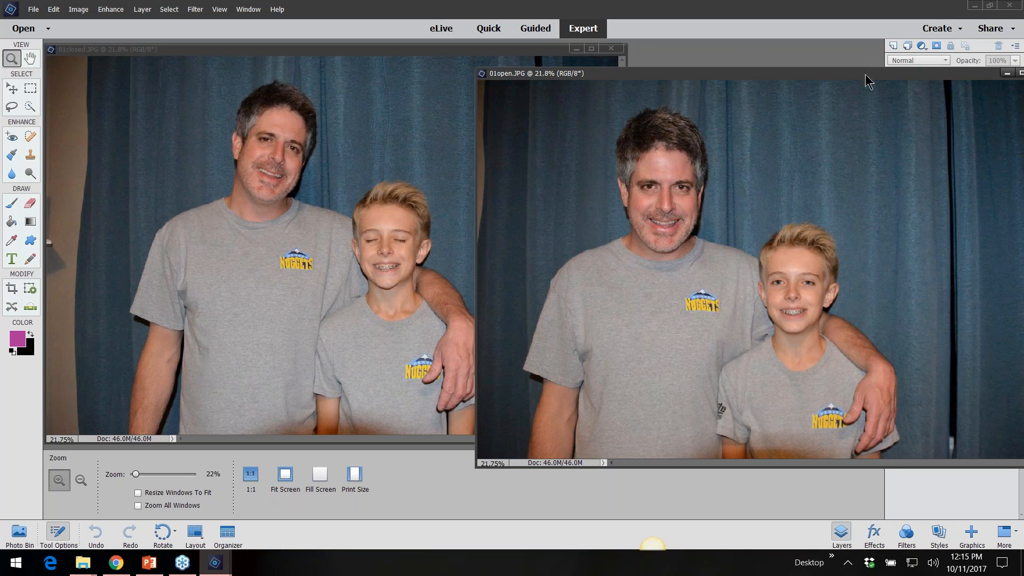
pyautogui.moveTo(867, 75); pyautogui.dragTo(584, 130)
pyautogui.click(729, 126)
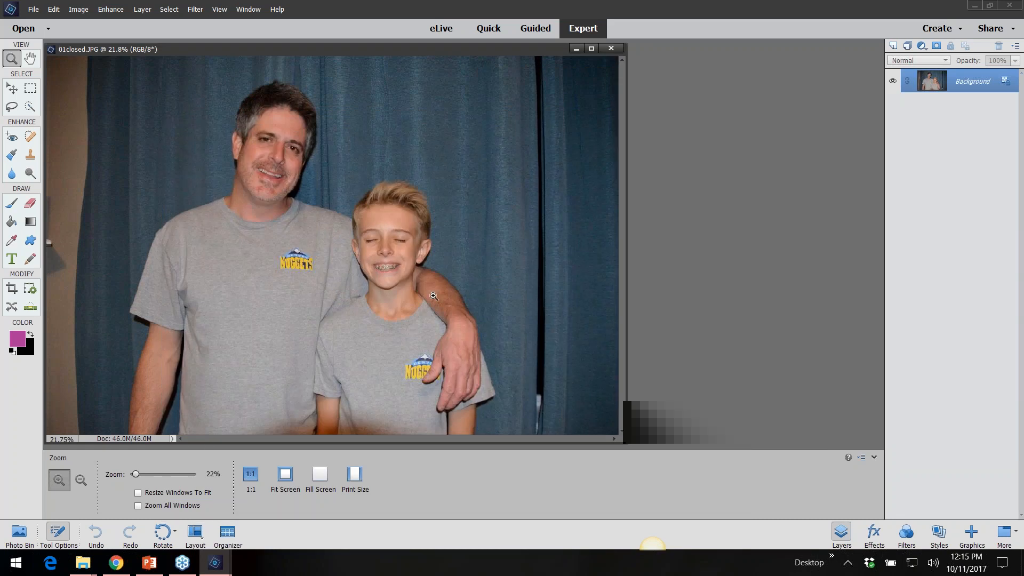
# - Start Open Closed Eyes on the 01closed photo, target the boy's face and remove both existing eye source faces
pyautogui.click(111, 11)
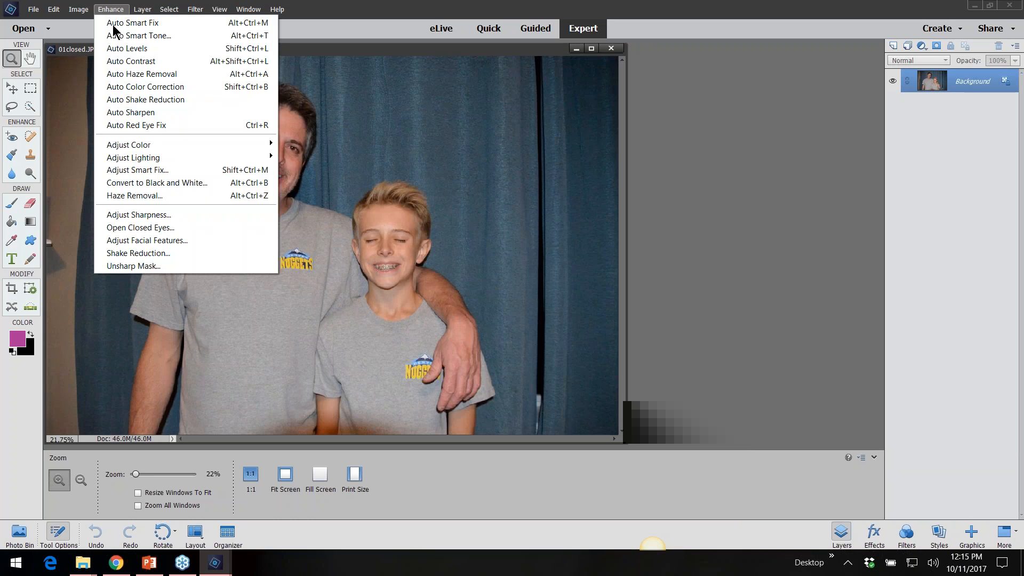
pyautogui.click(119, 232)
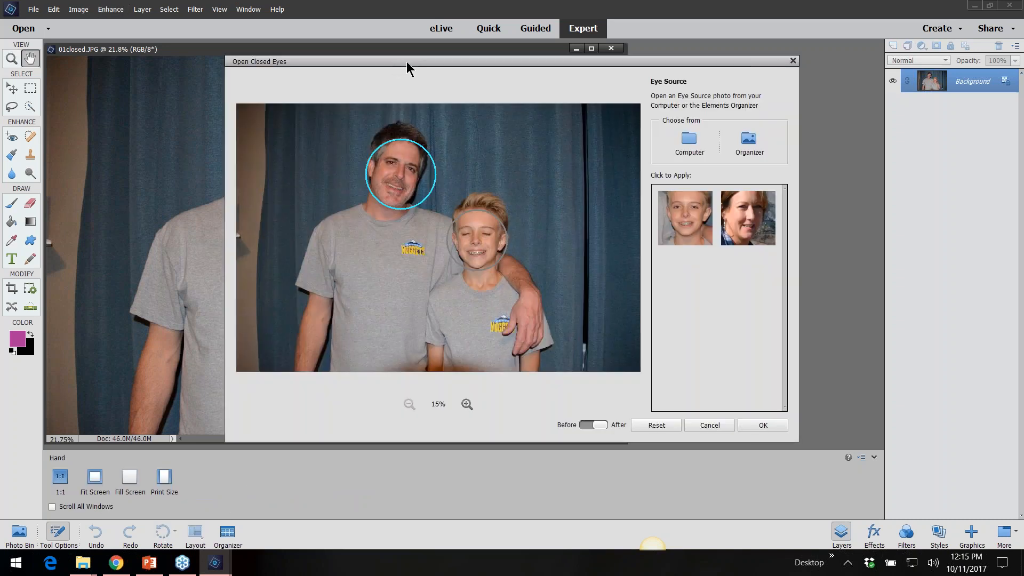
pyautogui.moveTo(407, 62); pyautogui.dragTo(658, 54)
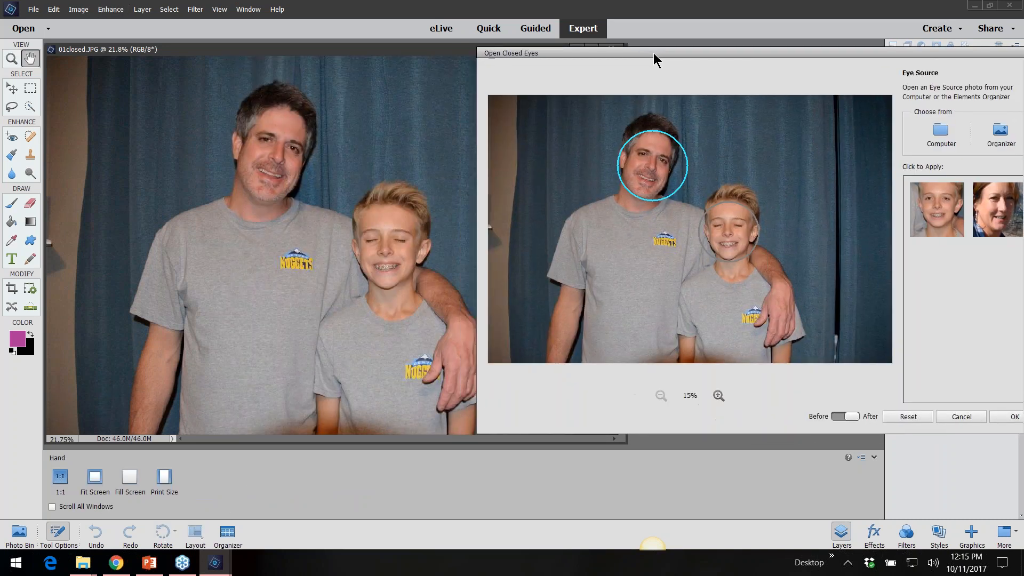
pyautogui.click(739, 241)
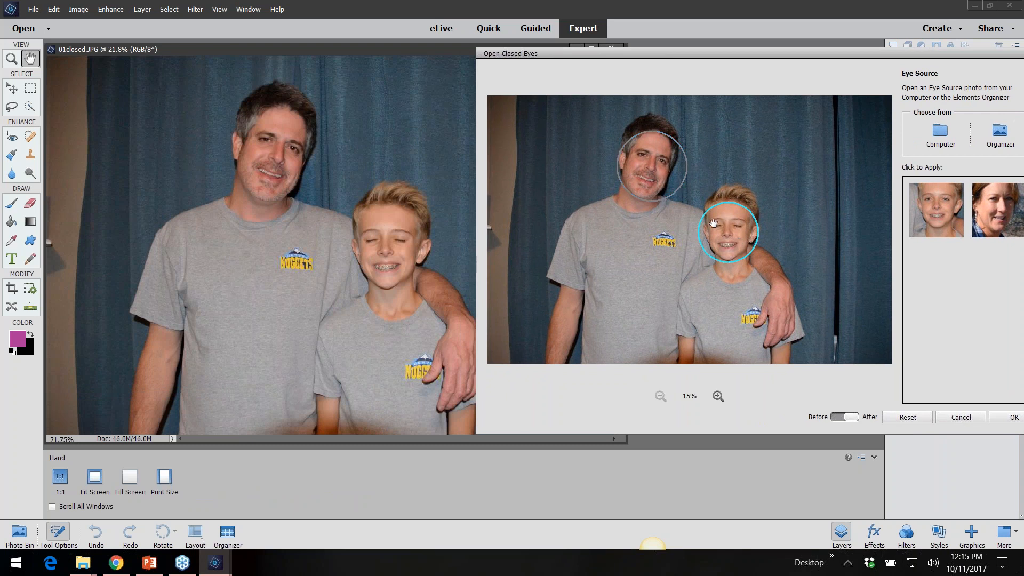
pyautogui.click(659, 180)
pyautogui.click(727, 240)
pyautogui.moveTo(860, 51); pyautogui.dragTo(562, 60)
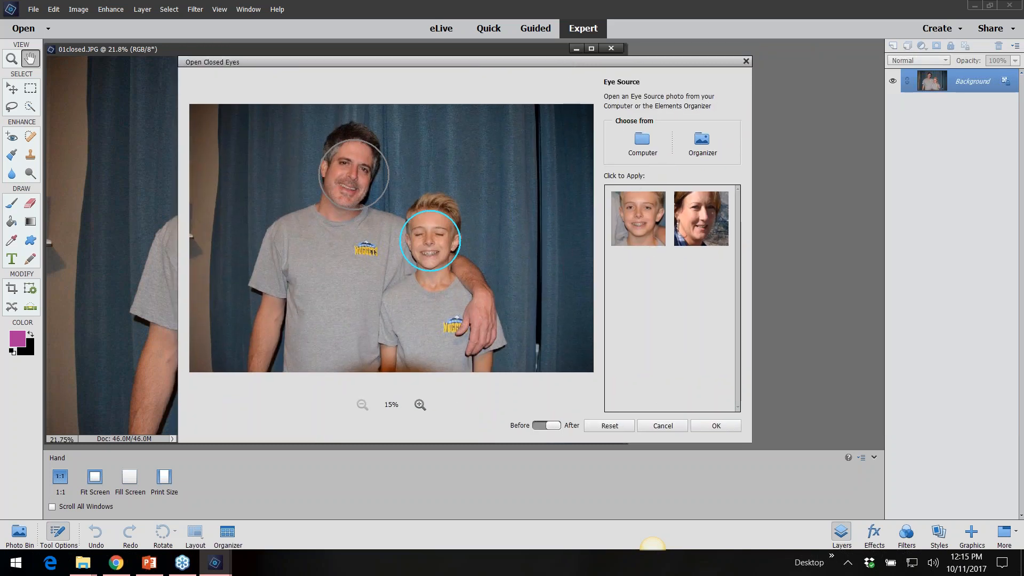
pyautogui.click(723, 198)
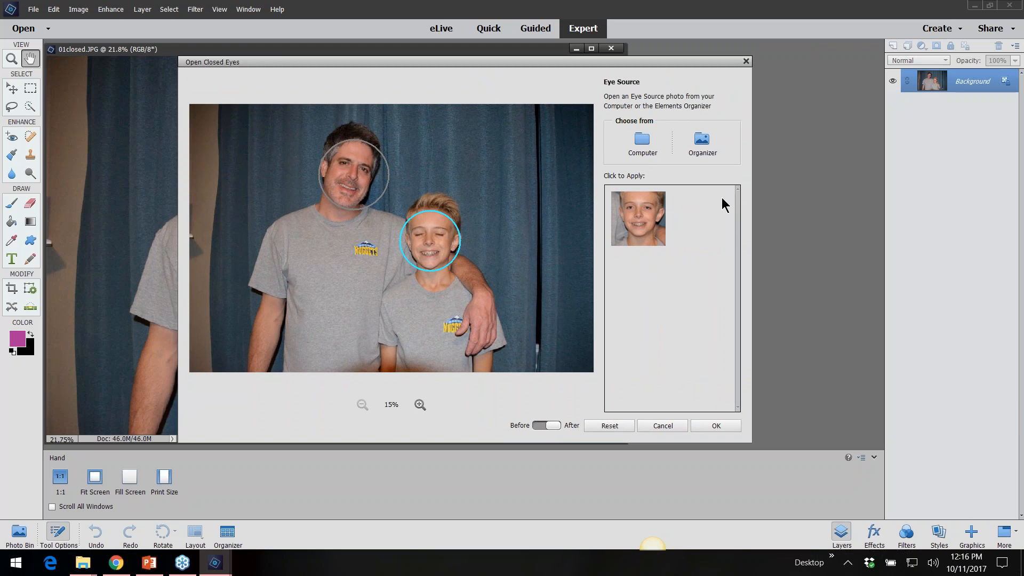
pyautogui.click(660, 200)
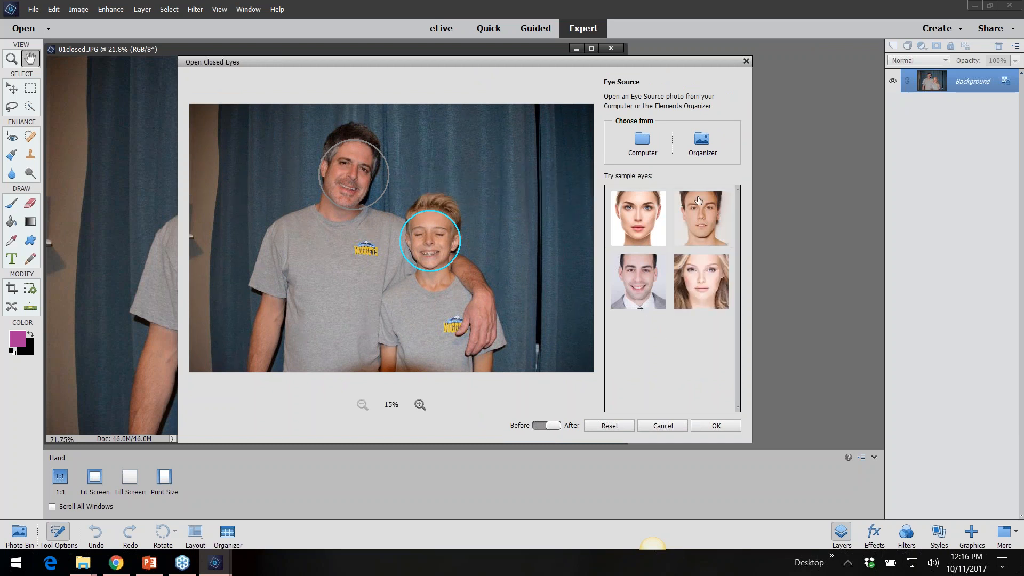
# - Try the four sample eyes in turn on the boy's face at 50% zoom, ending with the blonde woman's
pyautogui.click(420, 405)
pyautogui.click(419, 405)
pyautogui.click(420, 405)
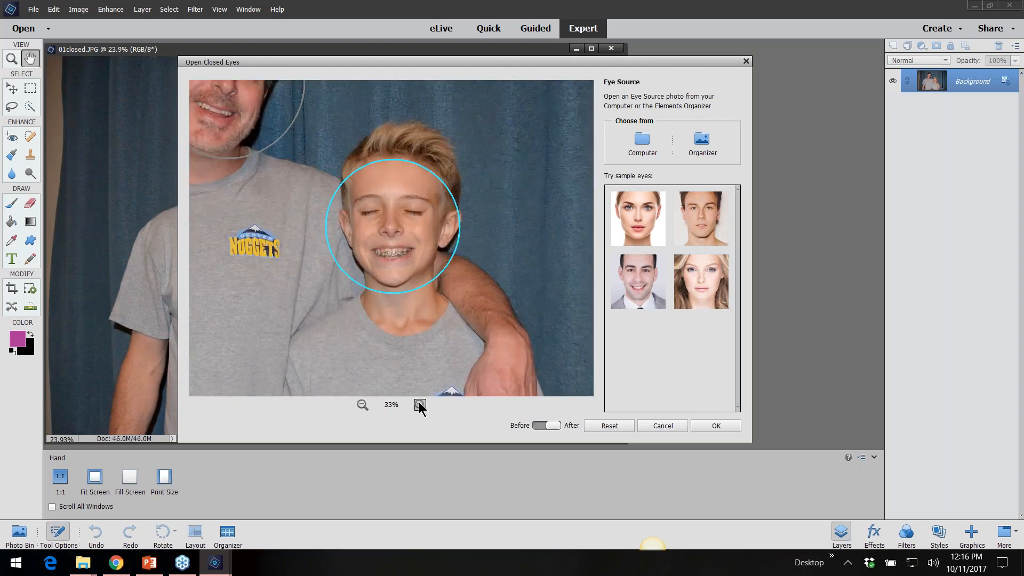
pyautogui.click(420, 405)
pyautogui.click(643, 226)
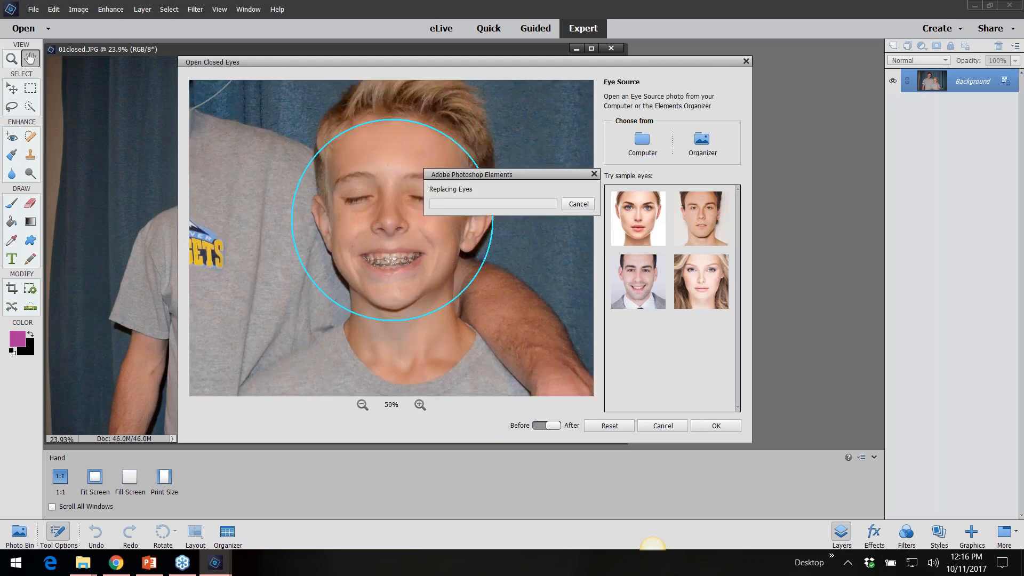
pyautogui.click(701, 219)
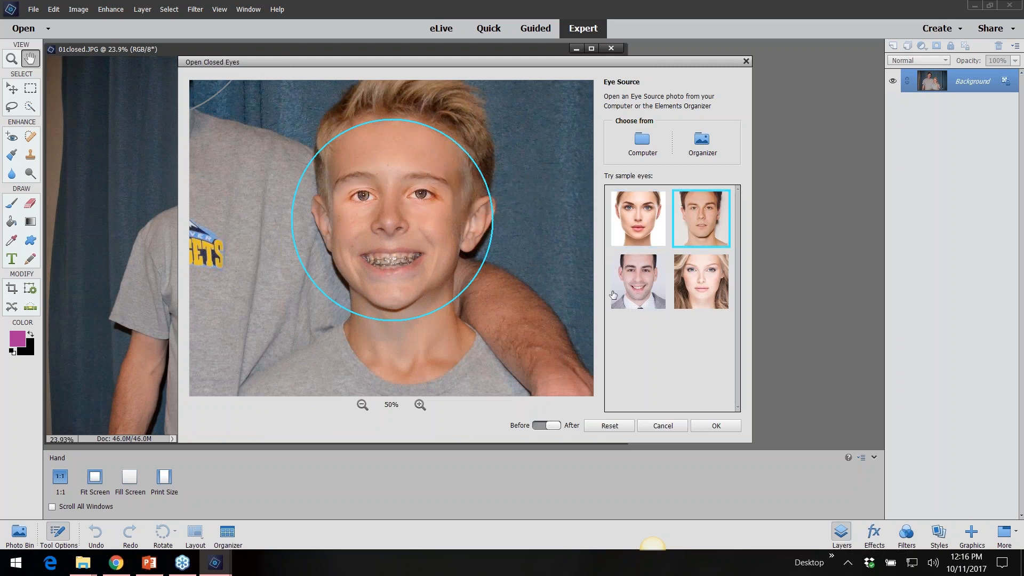
pyautogui.click(635, 279)
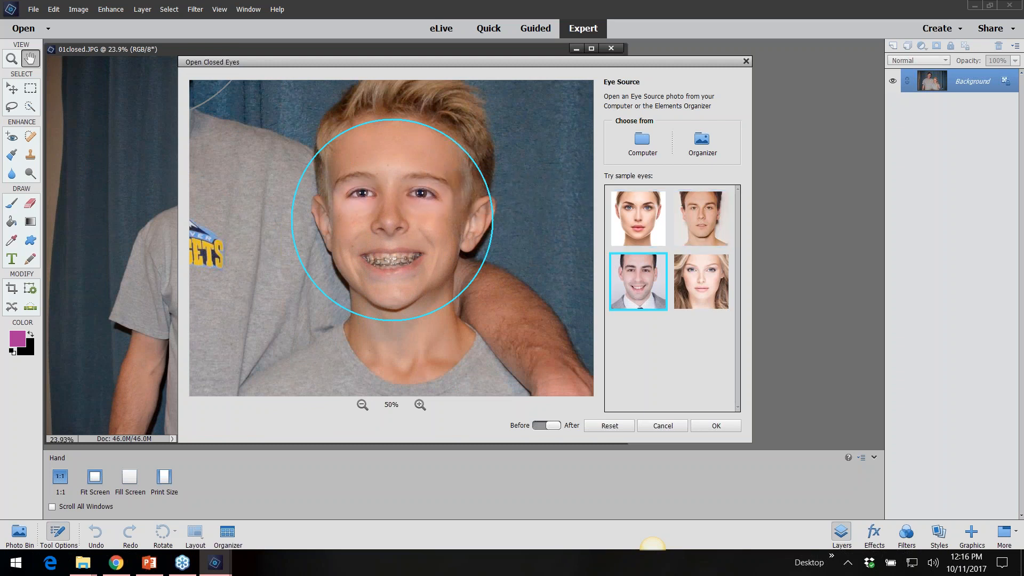
pyautogui.click(712, 288)
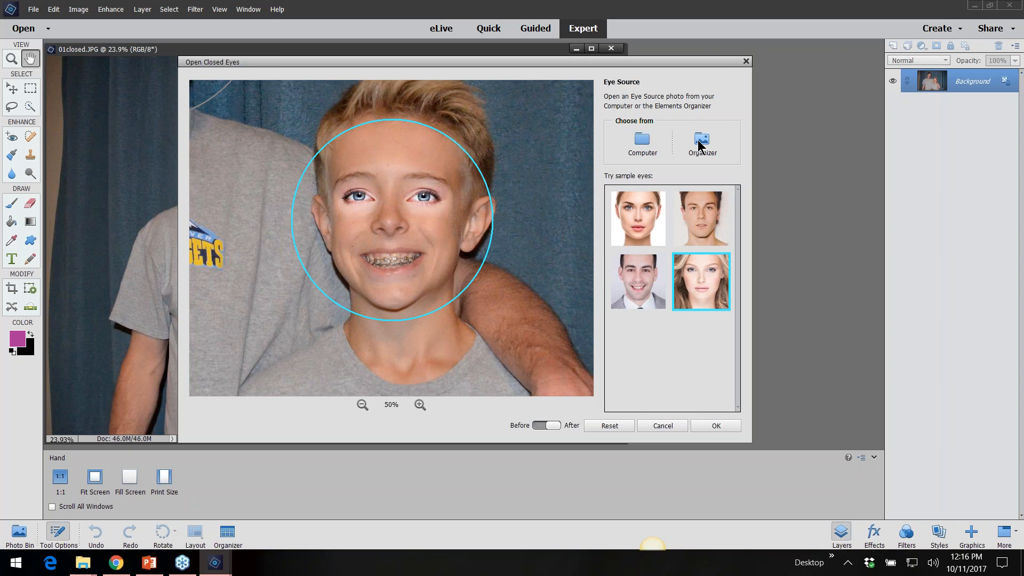
# - Load the 01open photo from the computer as the eye source
pyautogui.click(642, 139)
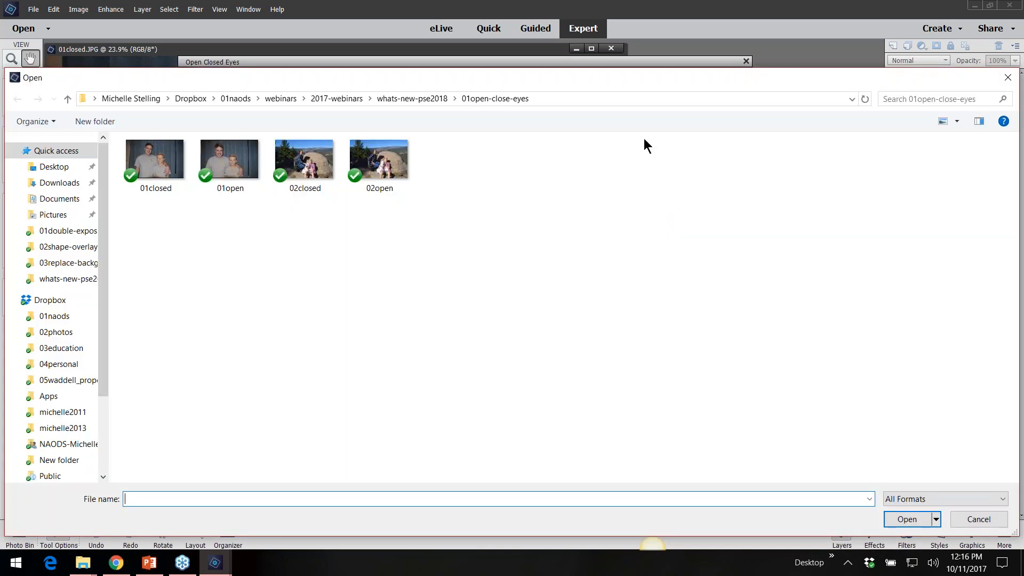
pyautogui.doubleClick(234, 160)
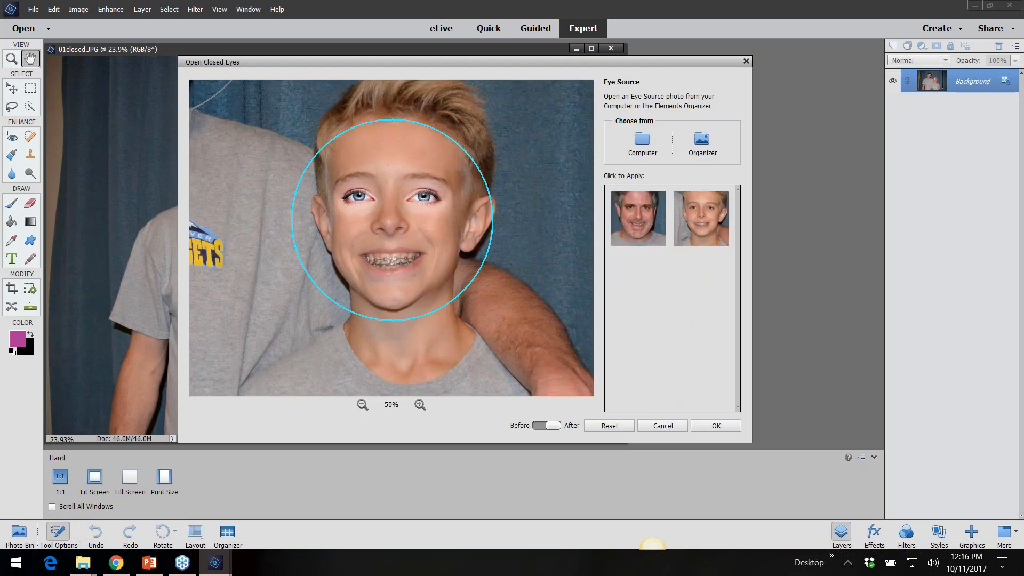
# - Try both source faces from 01open on the boy's closed eyes, ending with the boy's own eyes applied
pyautogui.click(703, 222)
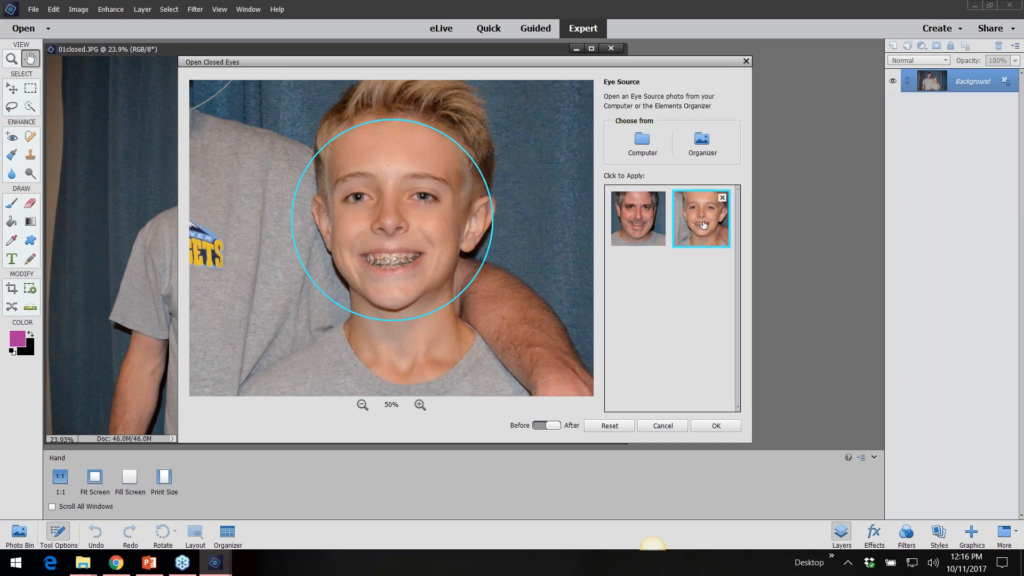
pyautogui.click(645, 229)
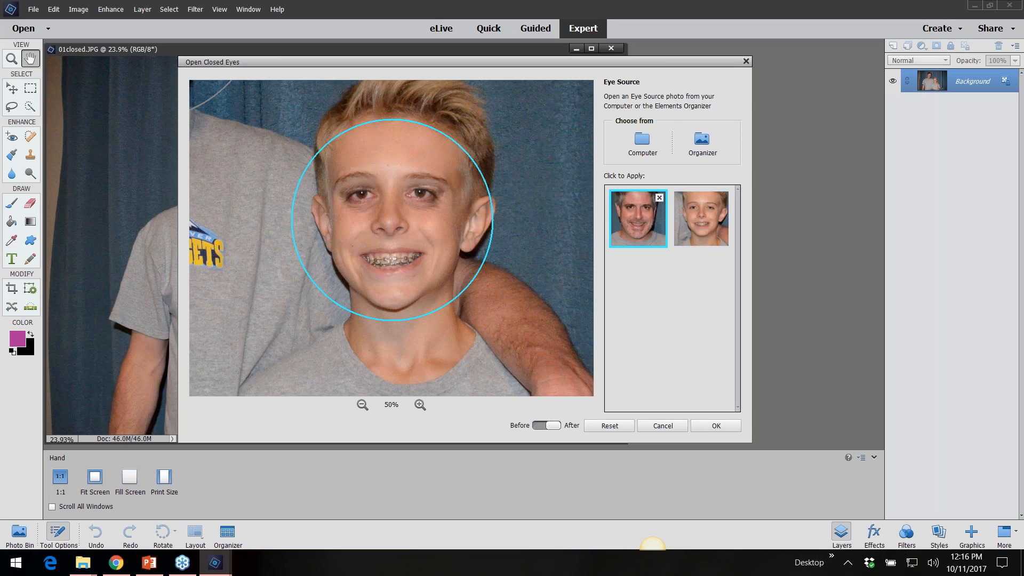
pyautogui.click(705, 231)
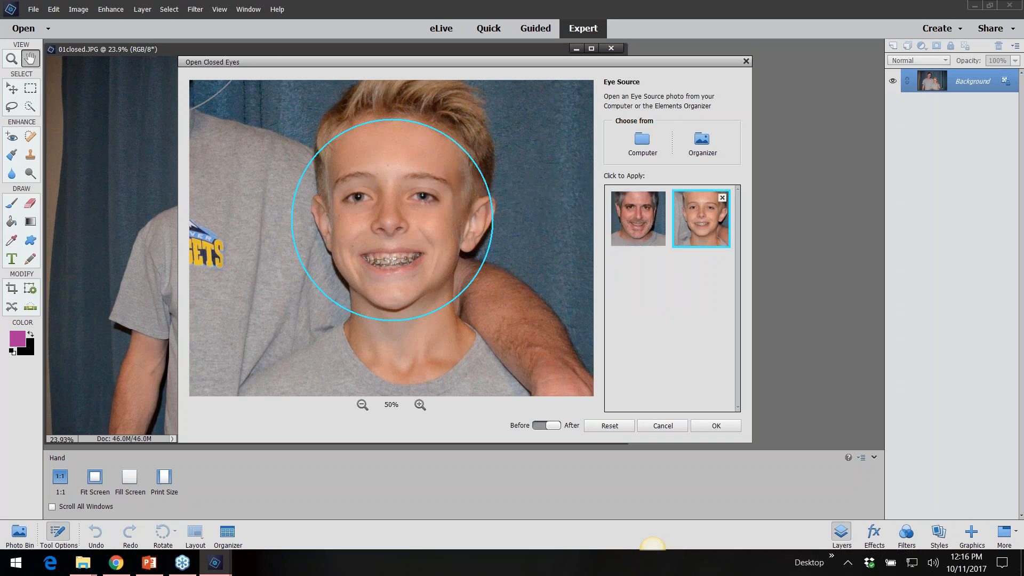
# - Compare the boy's face before and after the eye replacement, and accept the correction
pyautogui.click(544, 426)
pyautogui.click(554, 424)
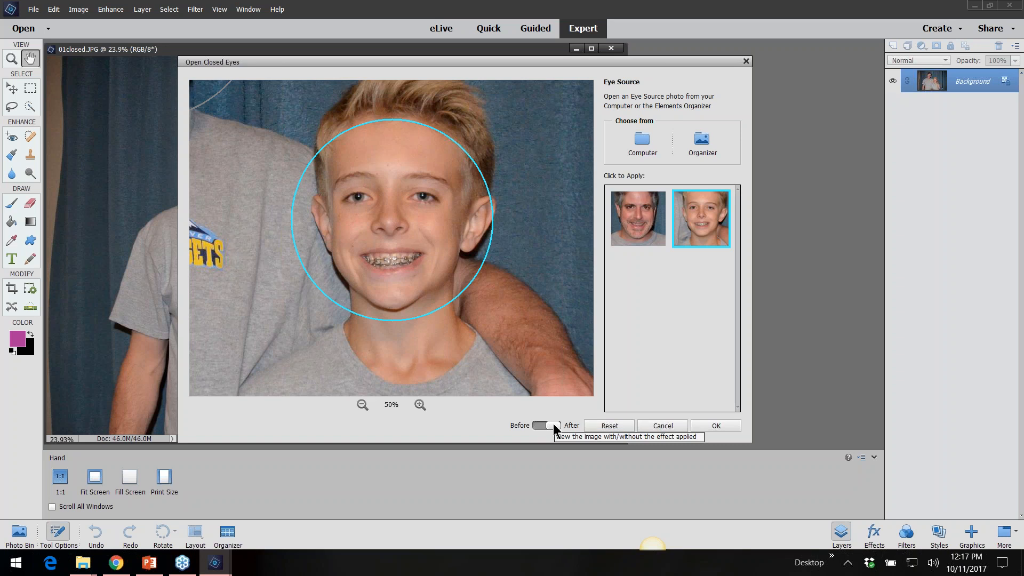
pyautogui.click(539, 425)
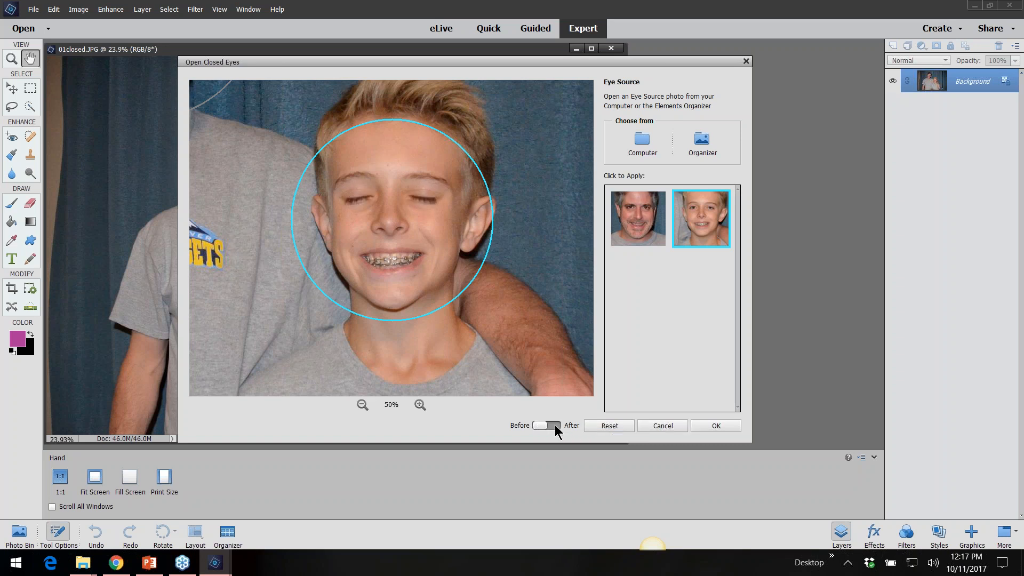
pyautogui.click(555, 427)
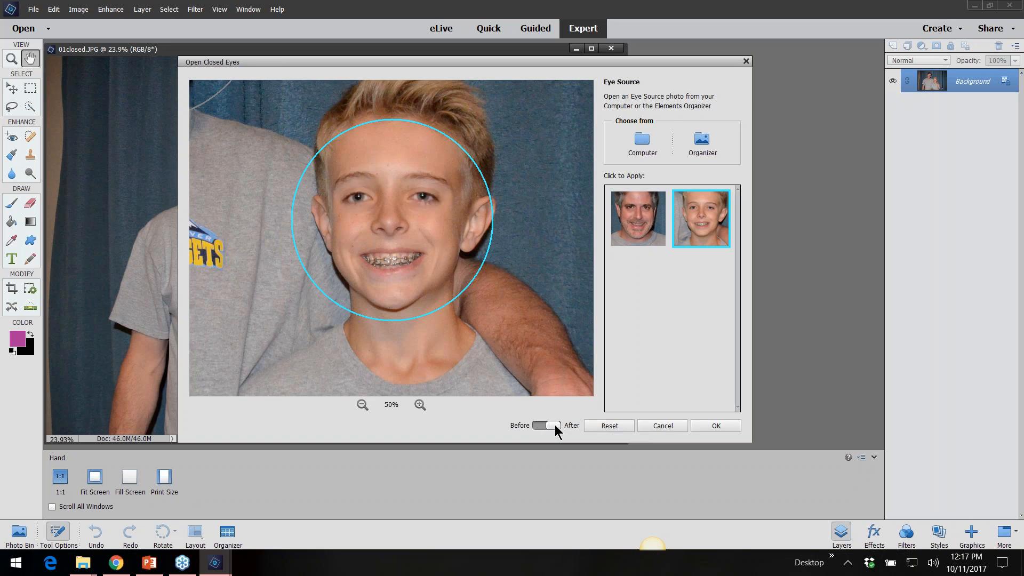
pyautogui.click(716, 426)
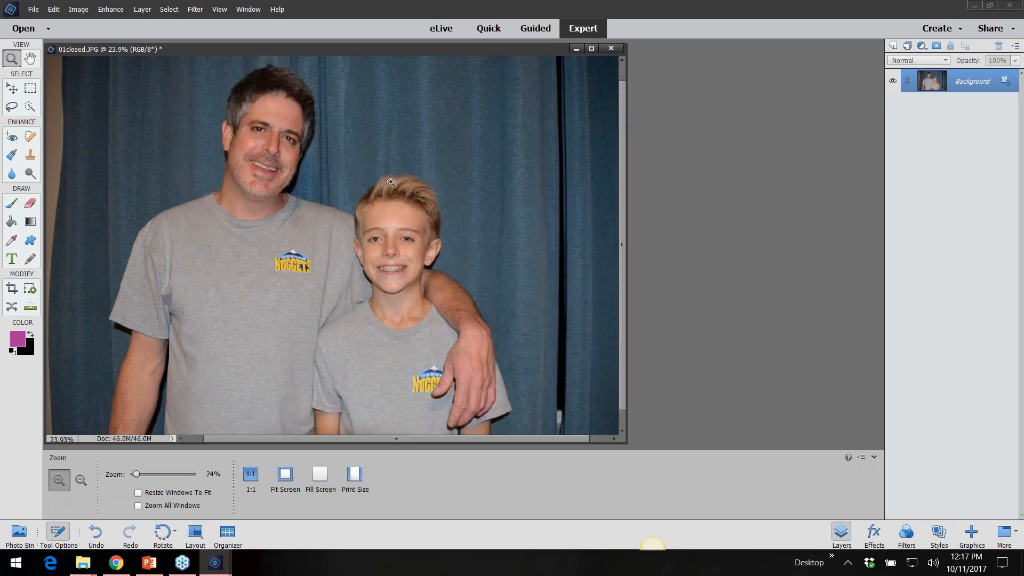
# - Crop the 01closed photo closer around the man and the boy, trimming the curtain around them
pyautogui.click(12, 288)
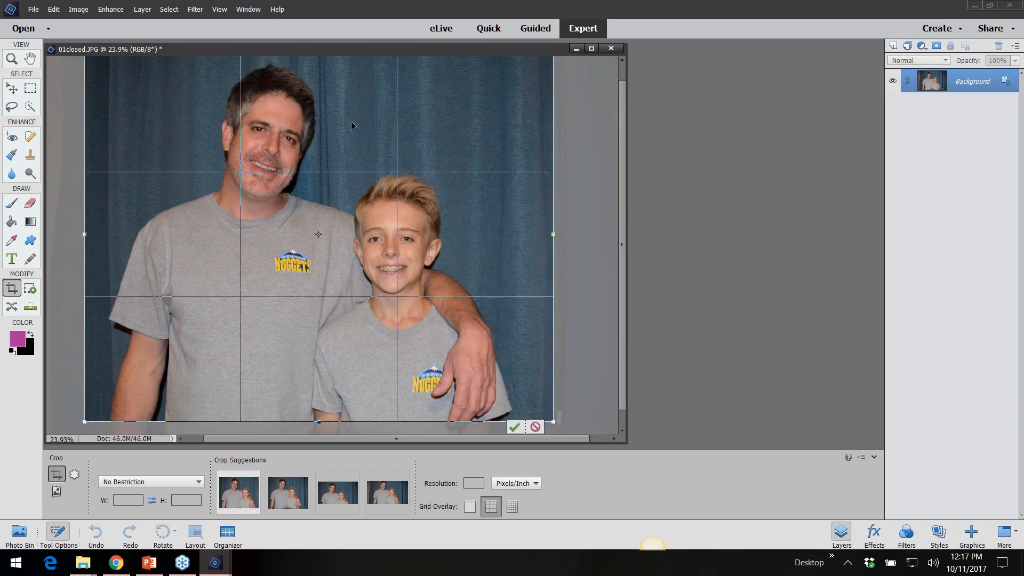
pyautogui.moveTo(442, 135); pyautogui.dragTo(446, 168)
pyautogui.moveTo(555, 82); pyautogui.dragTo(441, 112)
pyautogui.moveTo(340, 237); pyautogui.dragTo(375, 210)
pyautogui.click(450, 414)
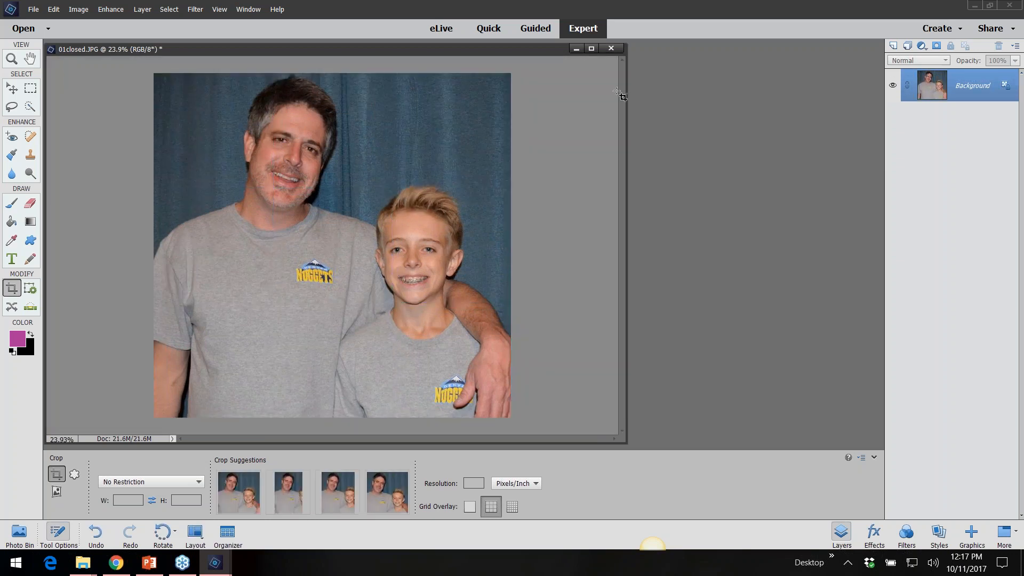
# - Close the 01closed photo without saving and open the 02closed photo
pyautogui.click(612, 48)
pyautogui.click(495, 216)
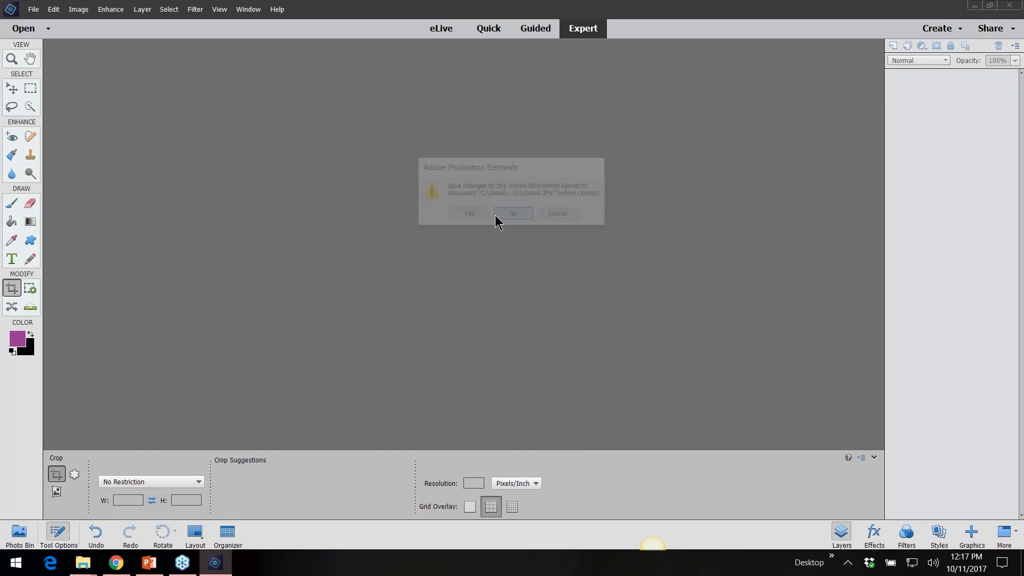
pyautogui.click(33, 9)
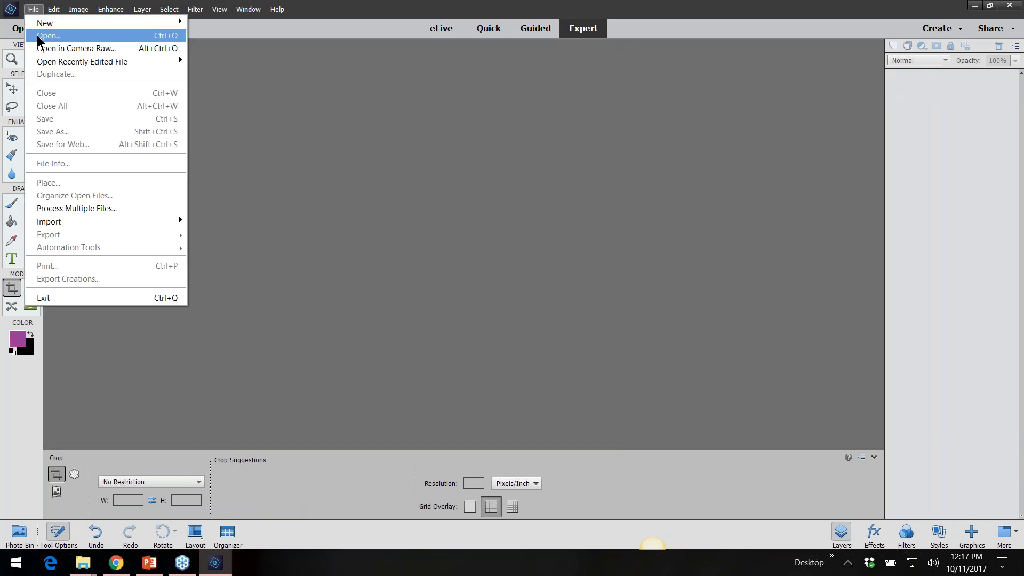
pyautogui.click(24, 32)
pyautogui.doubleClick(305, 93)
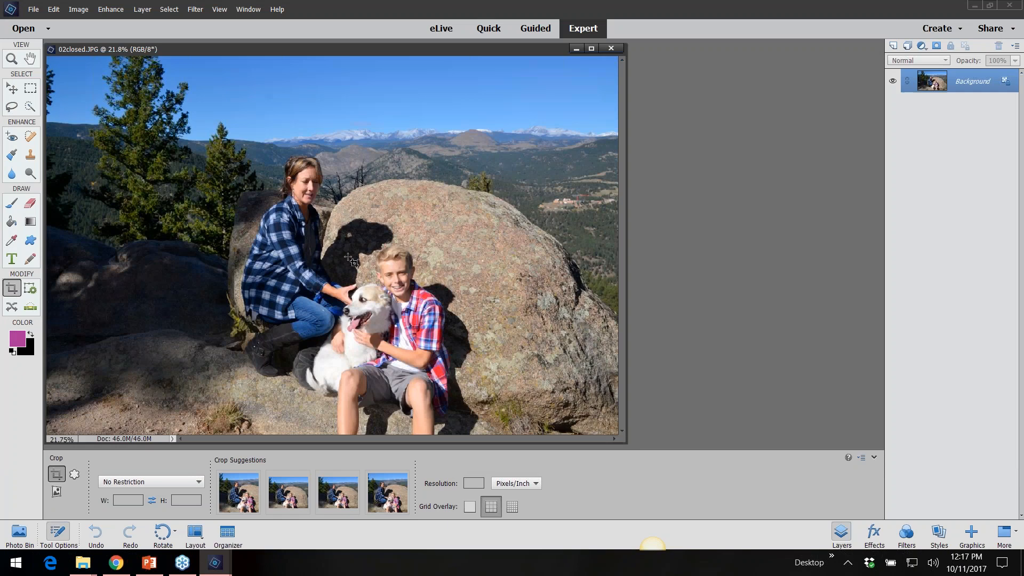
# - Start Open Closed Eyes on the 02closed photo and remove both existing eye source faces
pyautogui.scroll(1, 390, 339)
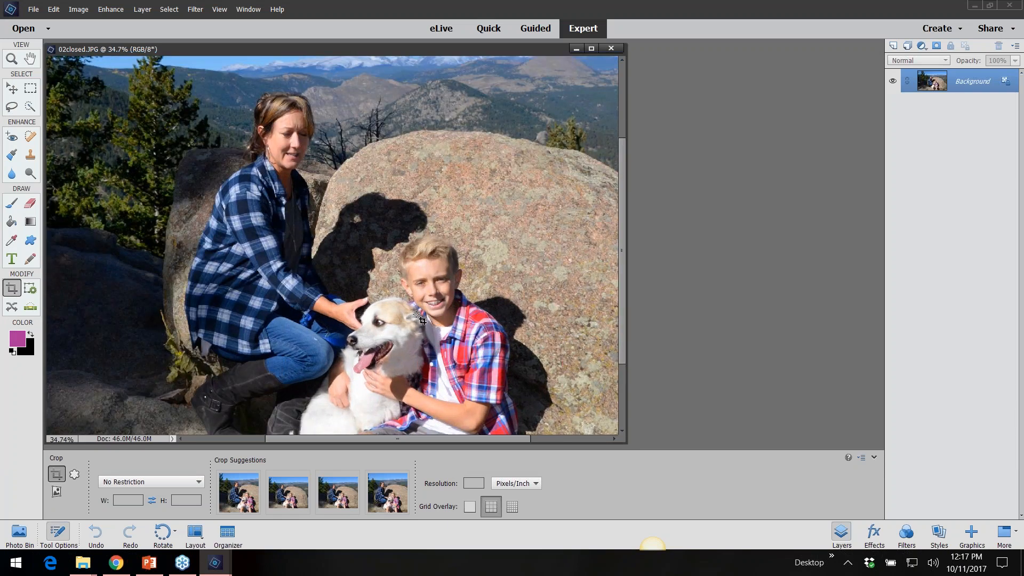
pyautogui.scroll(-1, 475, 320)
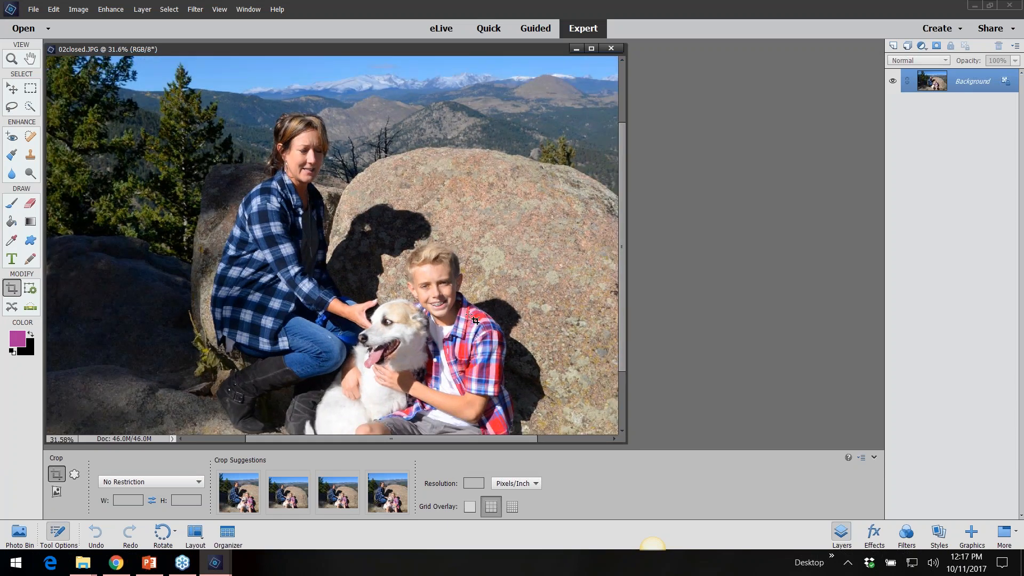
pyautogui.scroll(1, 516, 238)
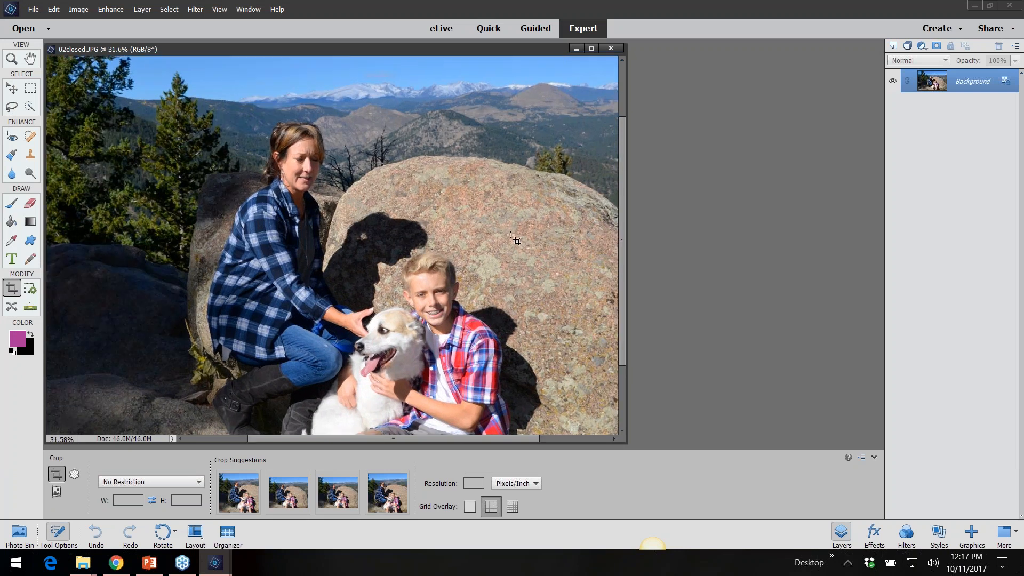
pyautogui.click(101, 12)
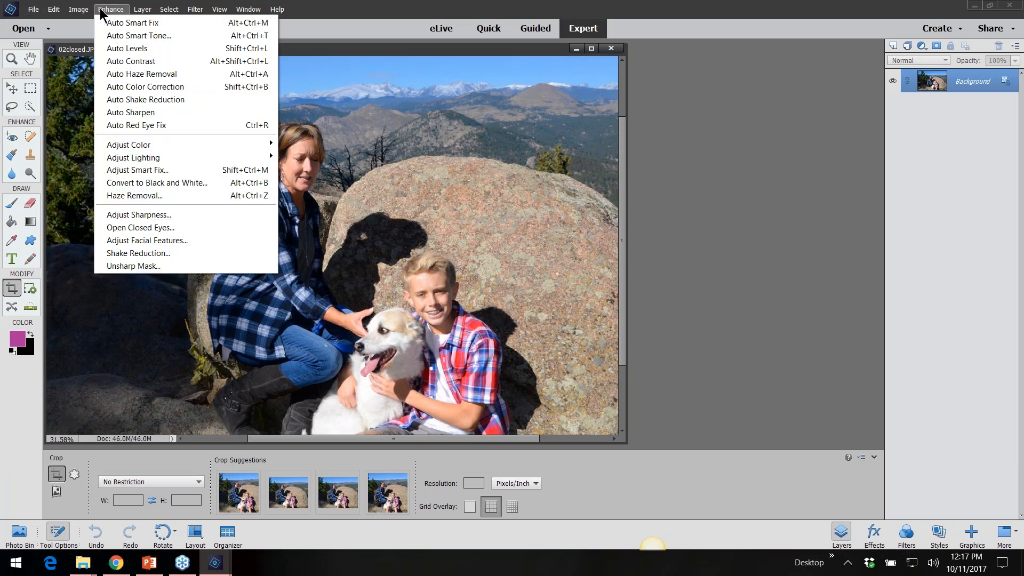
pyautogui.click(140, 228)
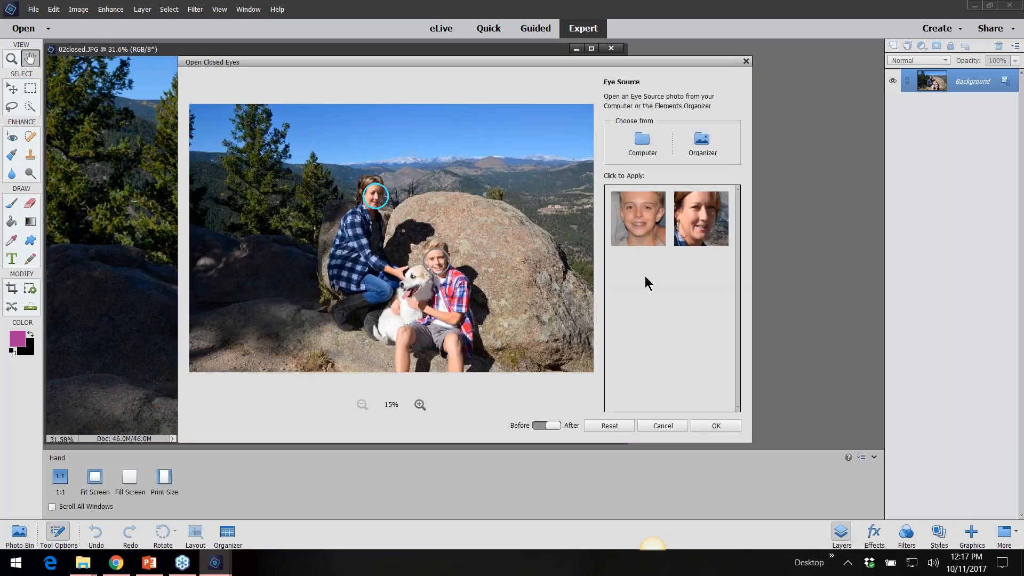
pyautogui.click(723, 198)
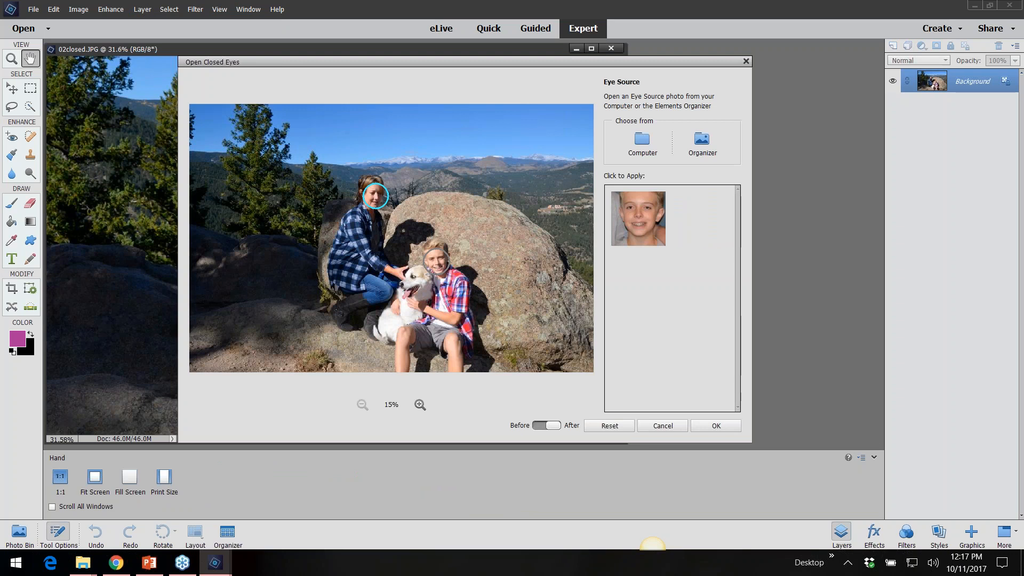
pyautogui.click(657, 202)
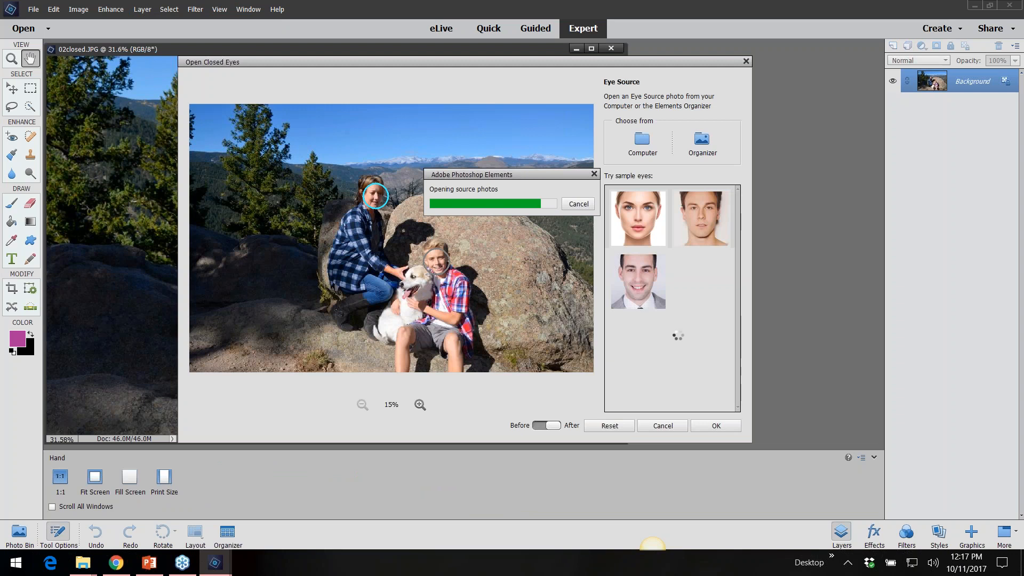
# - Load the 02open photo from the computer as the eye source
pyautogui.click(641, 143)
pyautogui.click(389, 153)
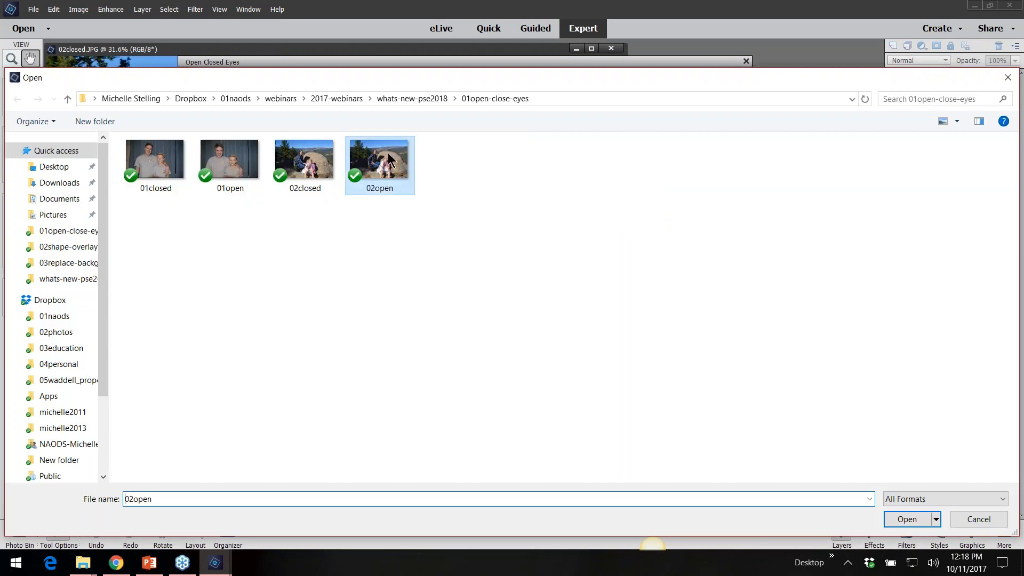
pyautogui.doubleClick(389, 153)
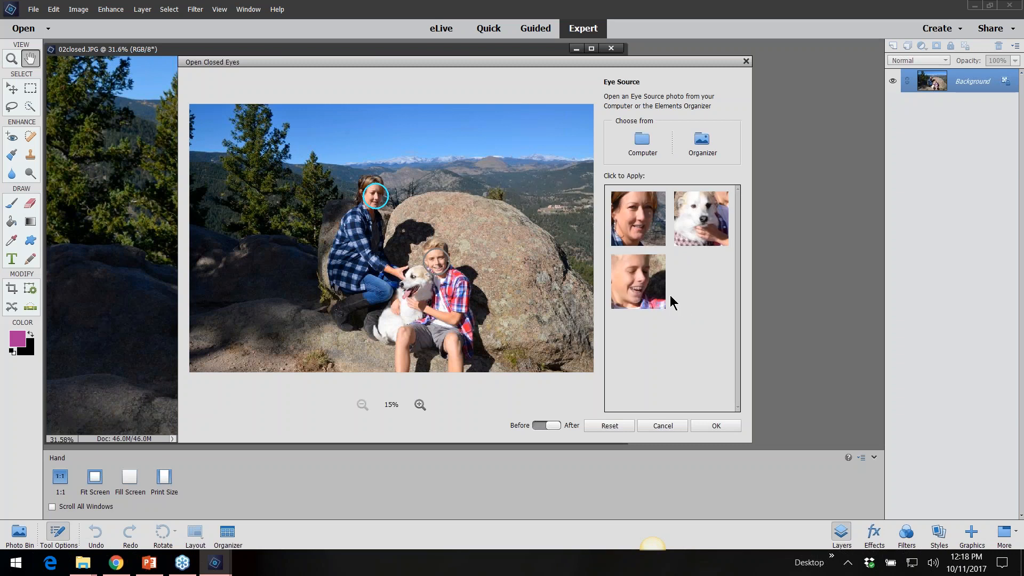
# - Try the dog's eyes on the woman's face at 200% zoom, and replace them with the woman's own from 02open
pyautogui.click(420, 405)
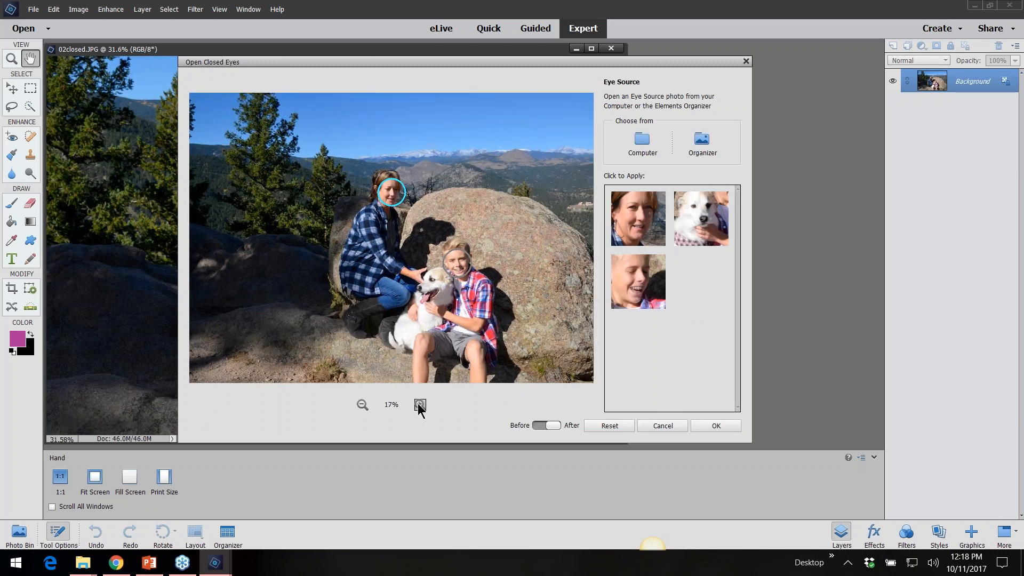
pyautogui.click(420, 405)
pyautogui.click(420, 405)
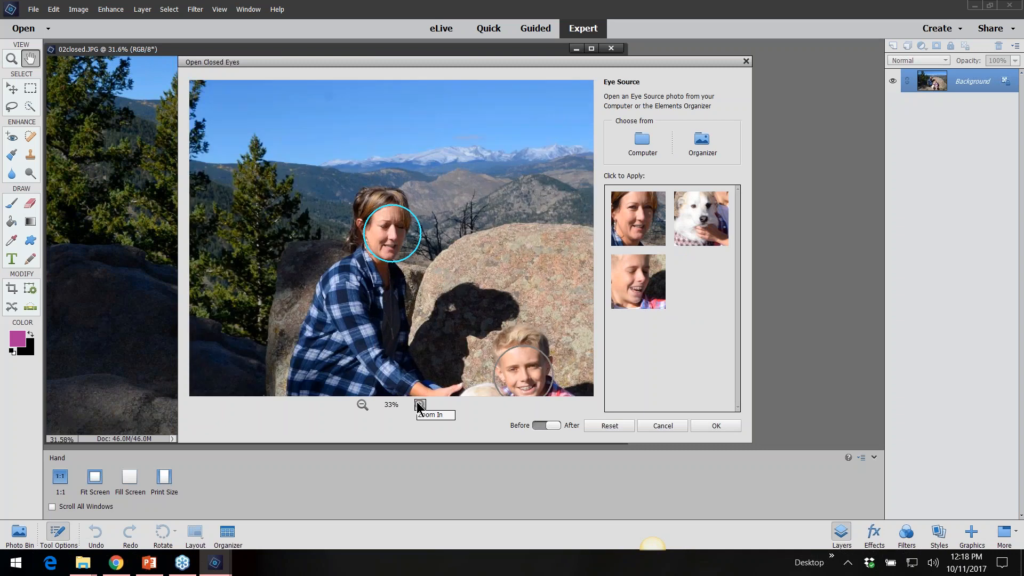
pyautogui.click(420, 405)
pyautogui.click(420, 405)
pyautogui.click(420, 405)
pyautogui.click(420, 405)
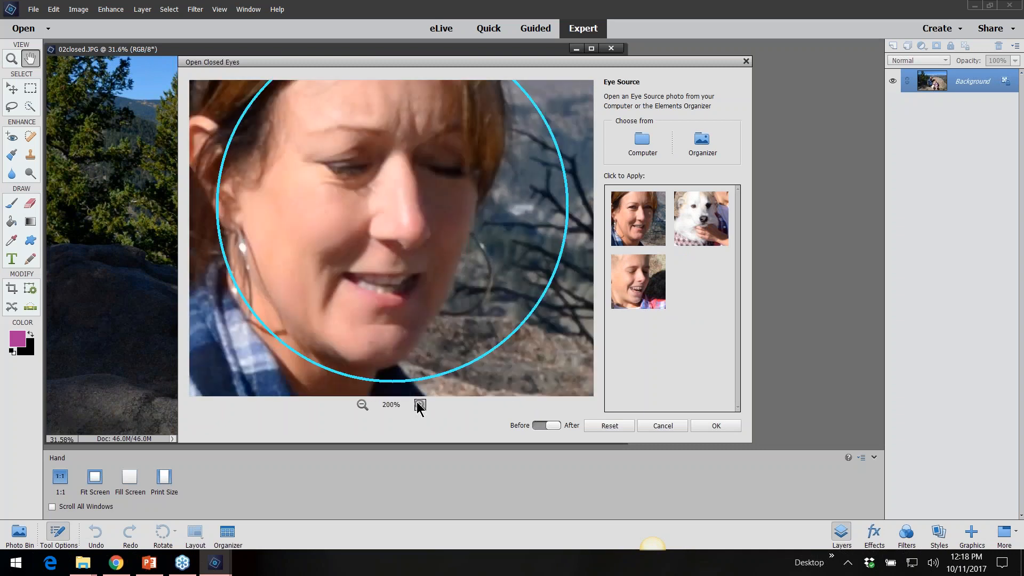
pyautogui.click(709, 219)
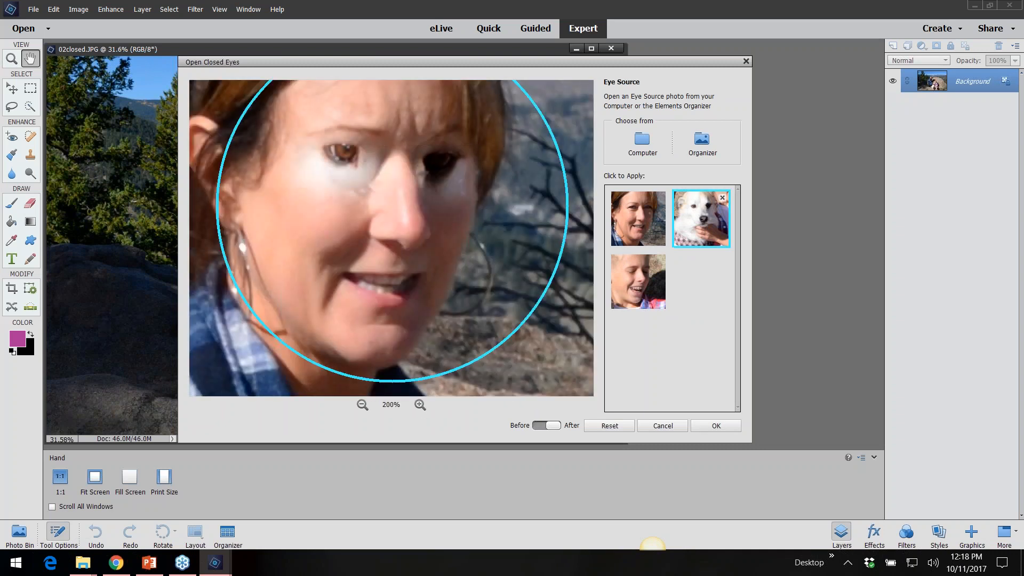
pyautogui.click(637, 224)
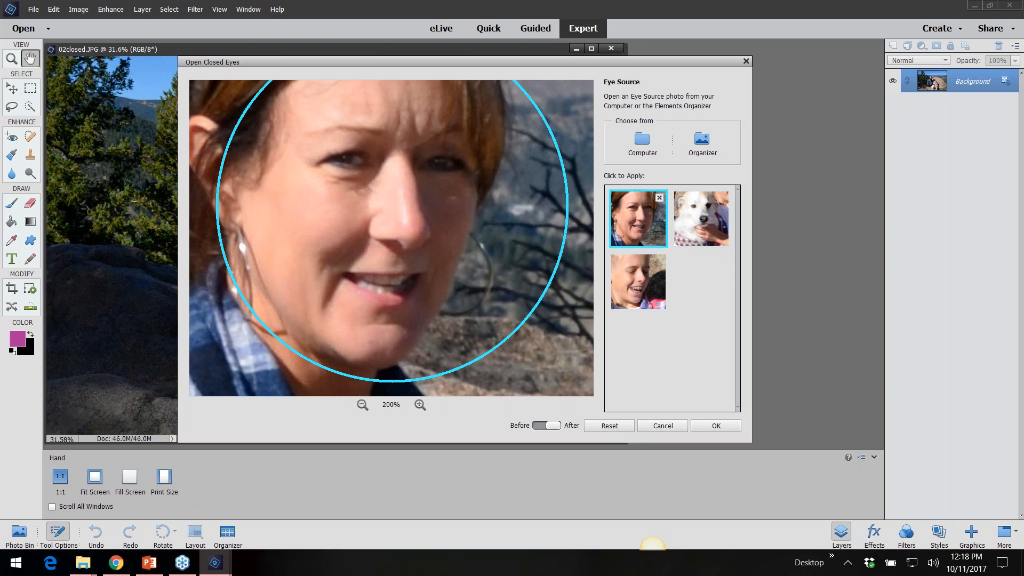
# - Compare the woman's face before and after the eye replacement, and accept the correction
pyautogui.click(536, 425)
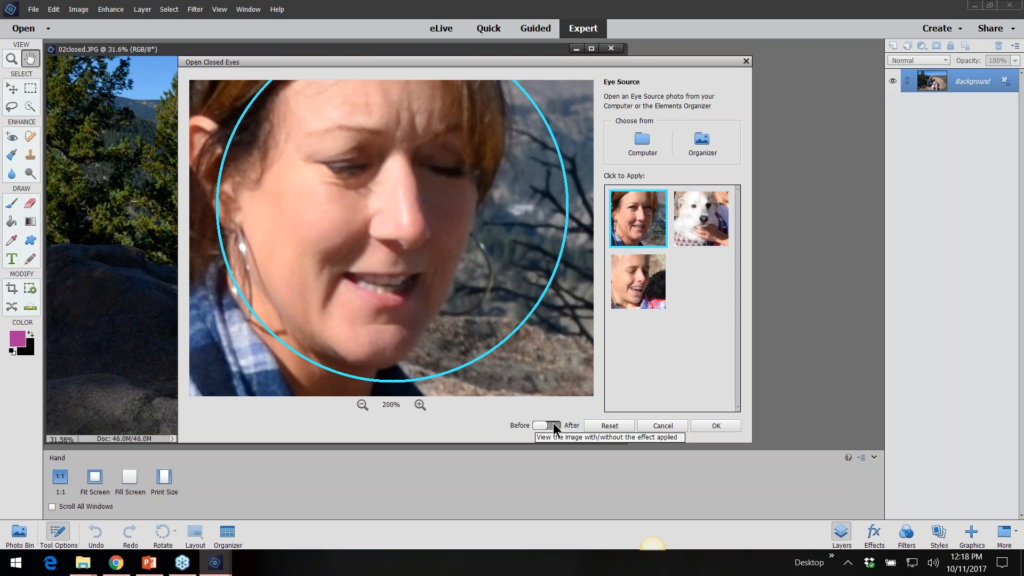
pyautogui.click(556, 424)
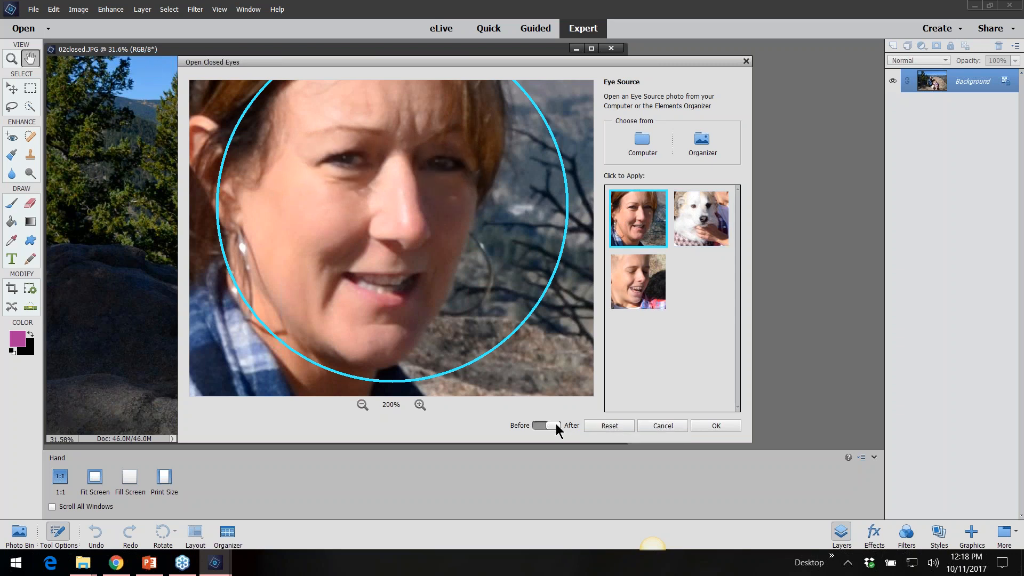
pyautogui.click(716, 425)
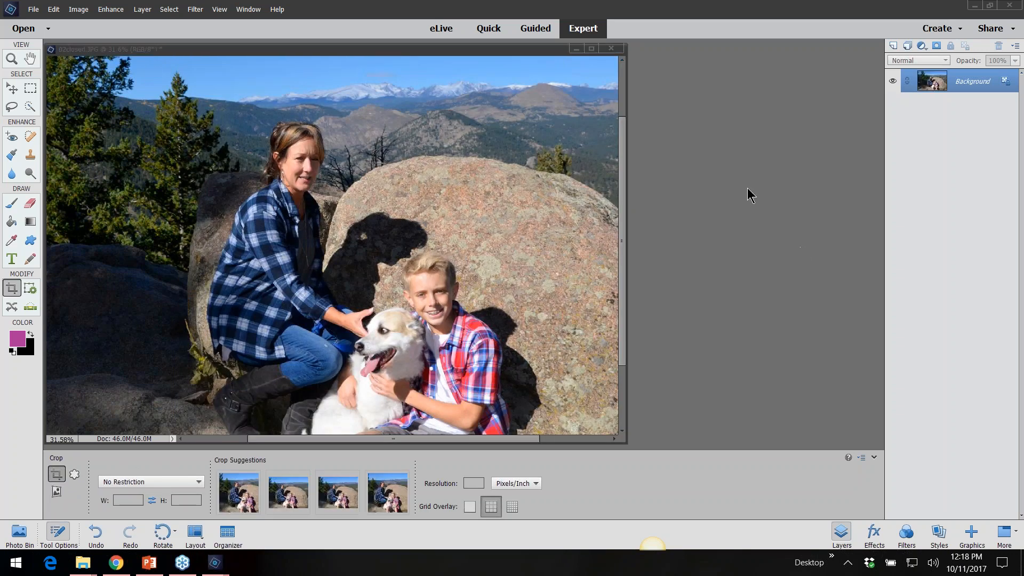
# - Close the 02closed photo without saving its changes
pyautogui.click(579, 50)
pyautogui.click(612, 48)
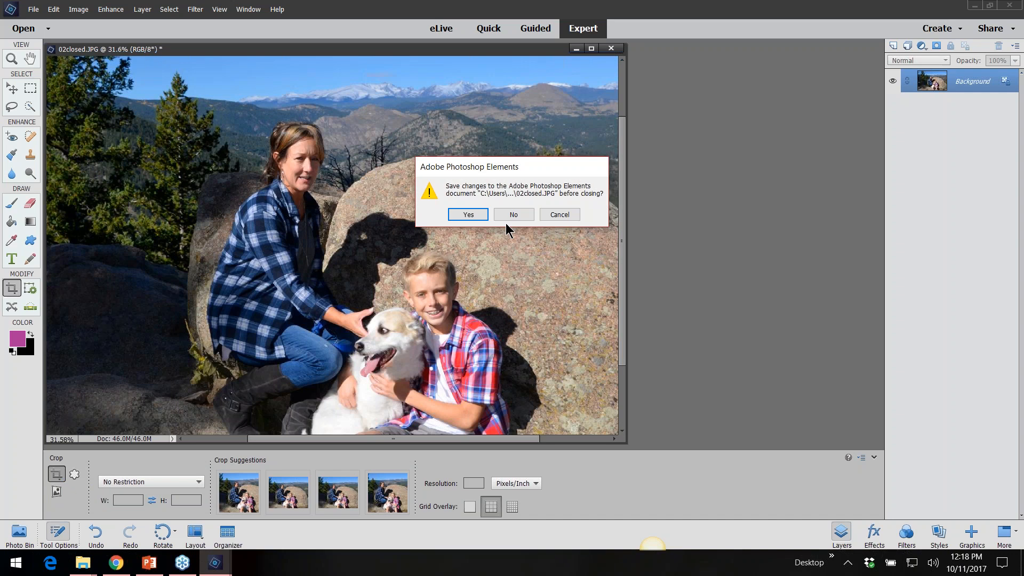
pyautogui.click(511, 212)
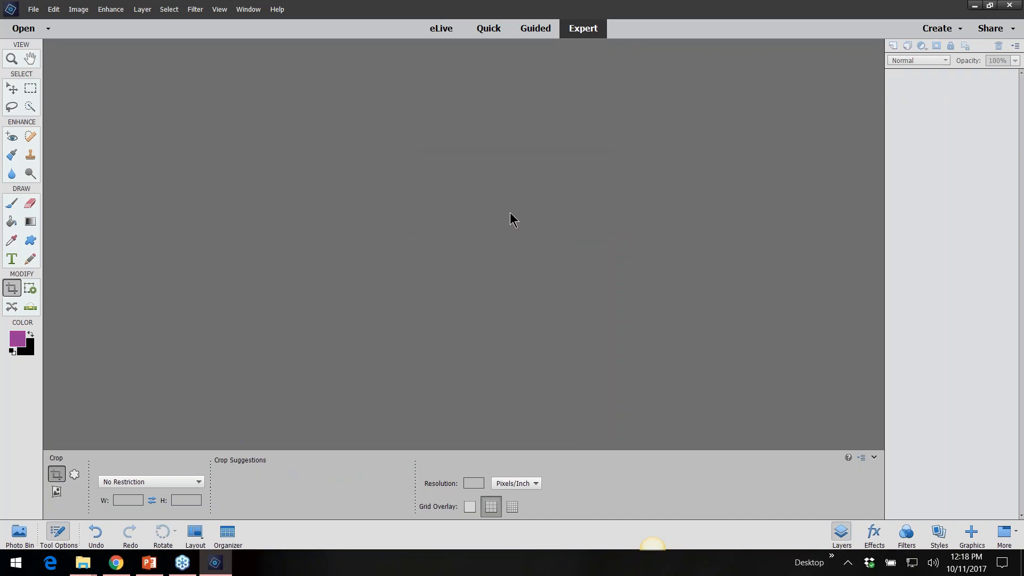
# - Open the 01closed and 01open photos together, place them side by side and enlarge the boy's face in 01open
pyautogui.click(33, 10)
pyautogui.click(41, 35)
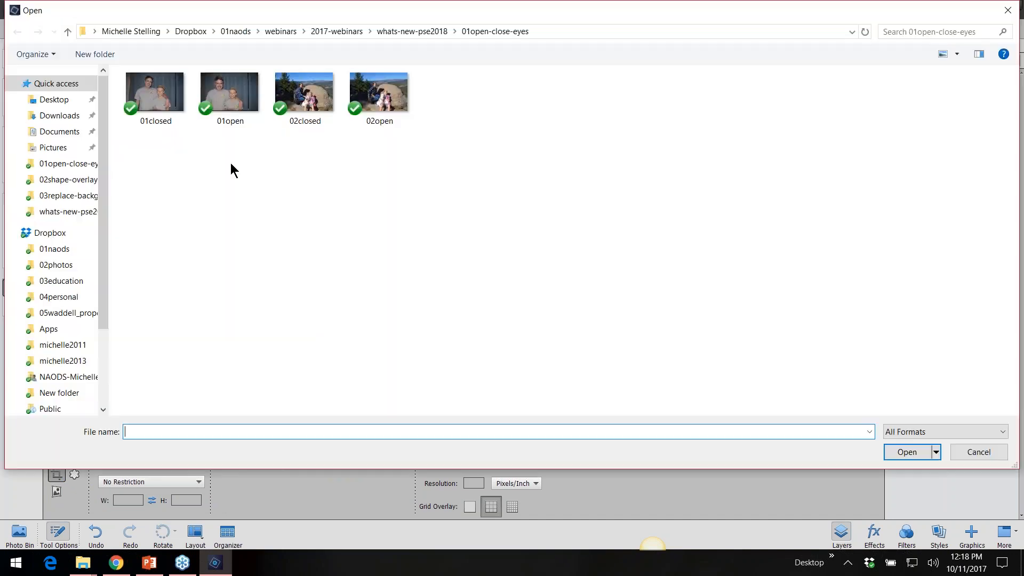
pyautogui.moveTo(235, 138); pyautogui.dragTo(130, 70)
pyautogui.click(901, 449)
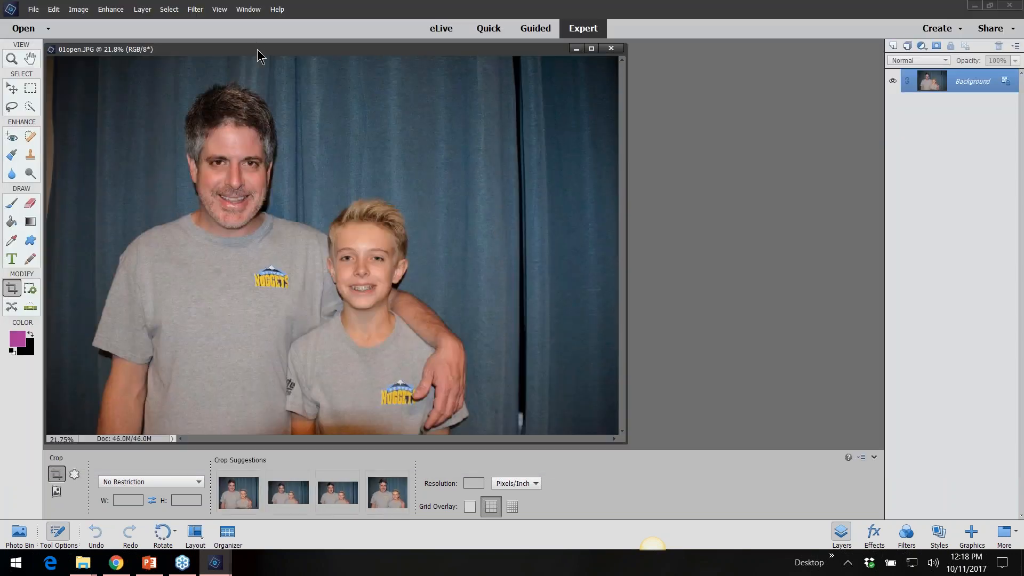
pyautogui.moveTo(267, 47); pyautogui.dragTo(680, 58)
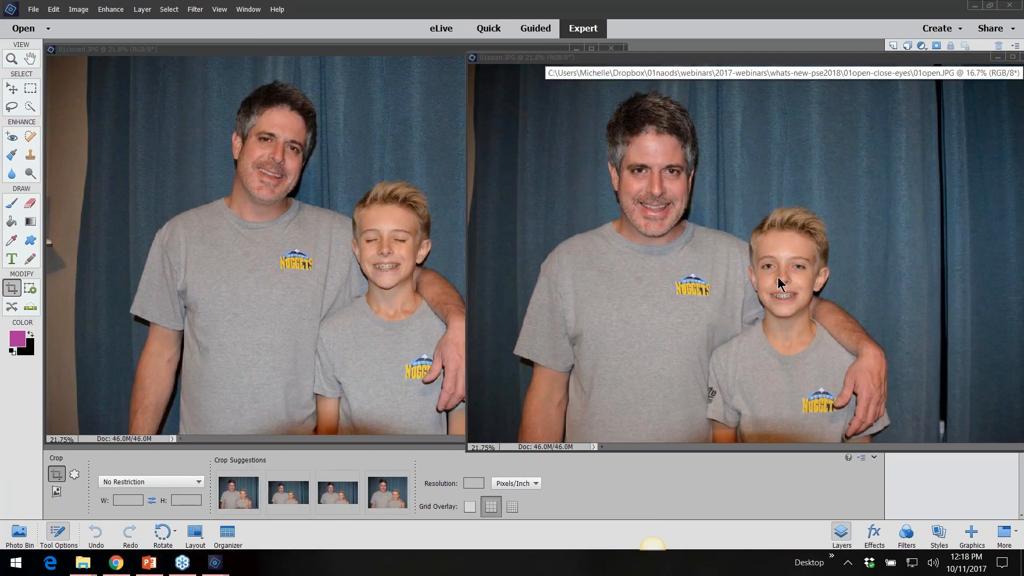
pyautogui.scroll(5, 782, 274)
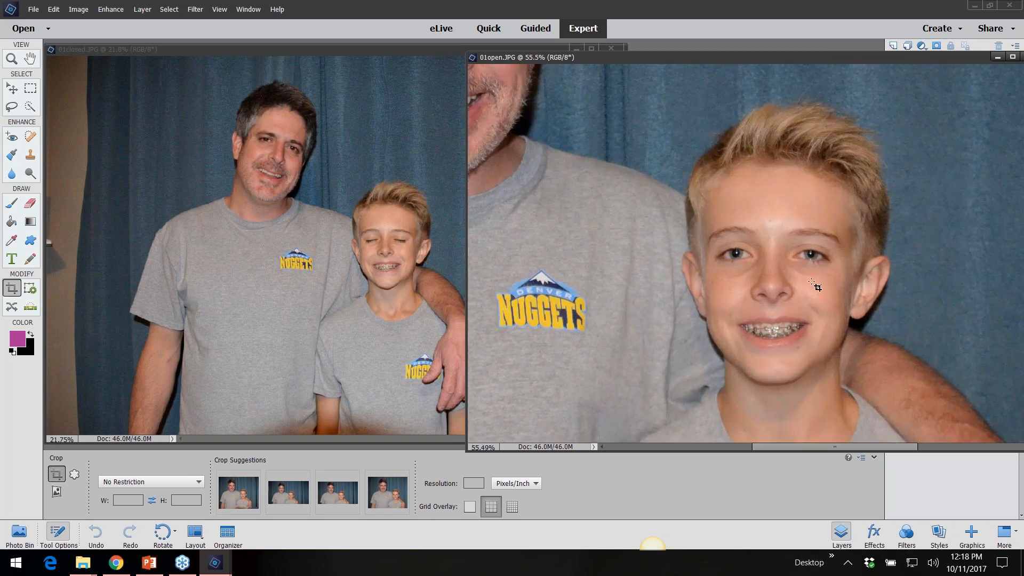
# - Enlarge the boy's face in 01closed to about 69% to match 01open, and reposition the 01closed window beside it
pyautogui.click(363, 248)
pyautogui.scroll(4, 364, 248)
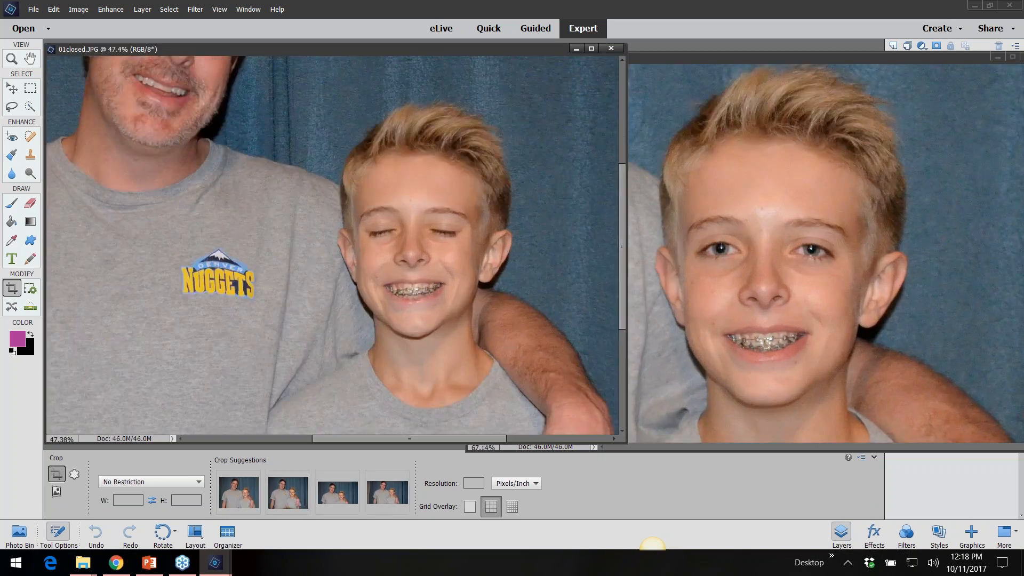
pyautogui.scroll(2, 483, 245)
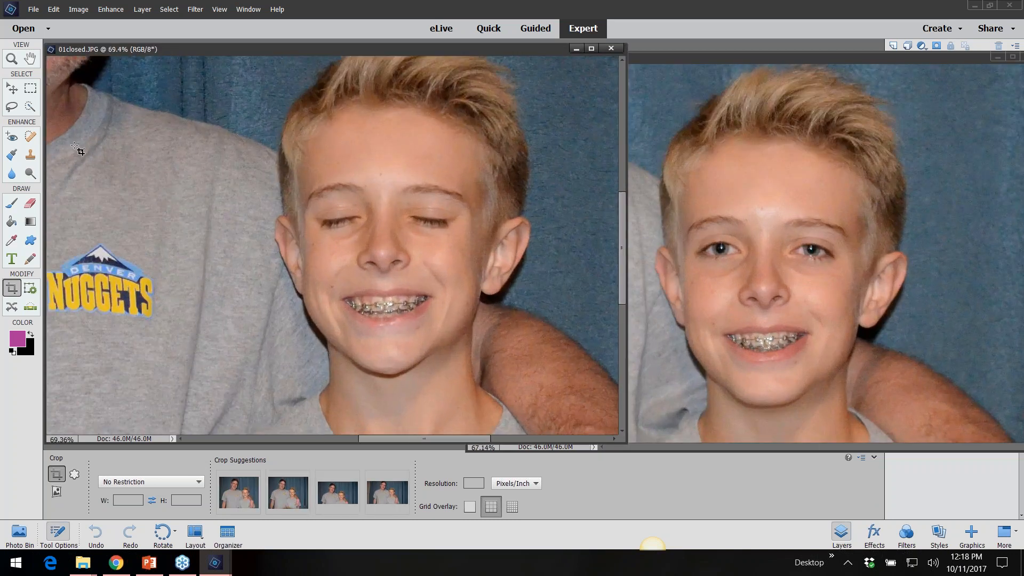
pyautogui.click(757, 203)
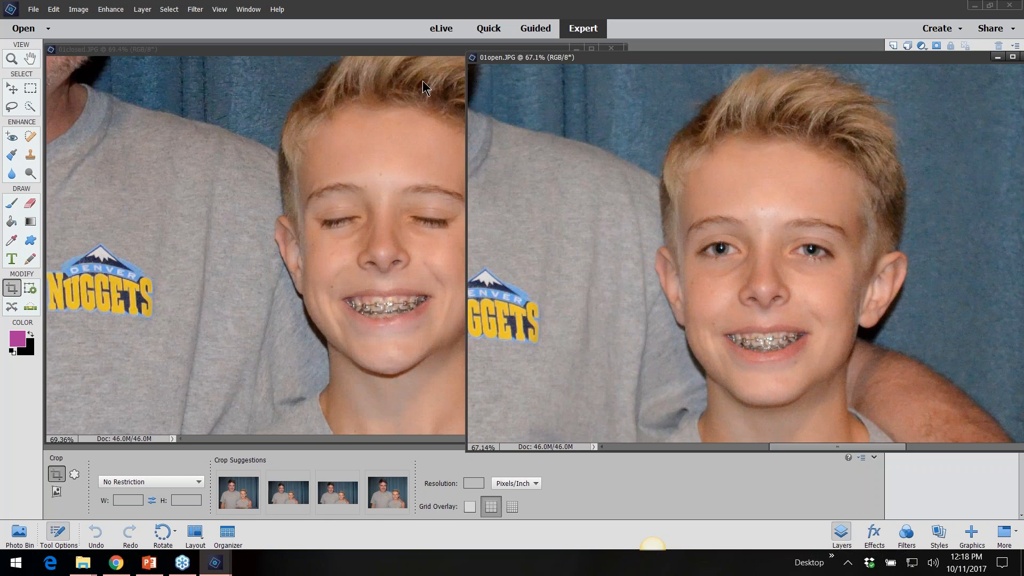
pyautogui.moveTo(405, 49); pyautogui.dragTo(3, 72)
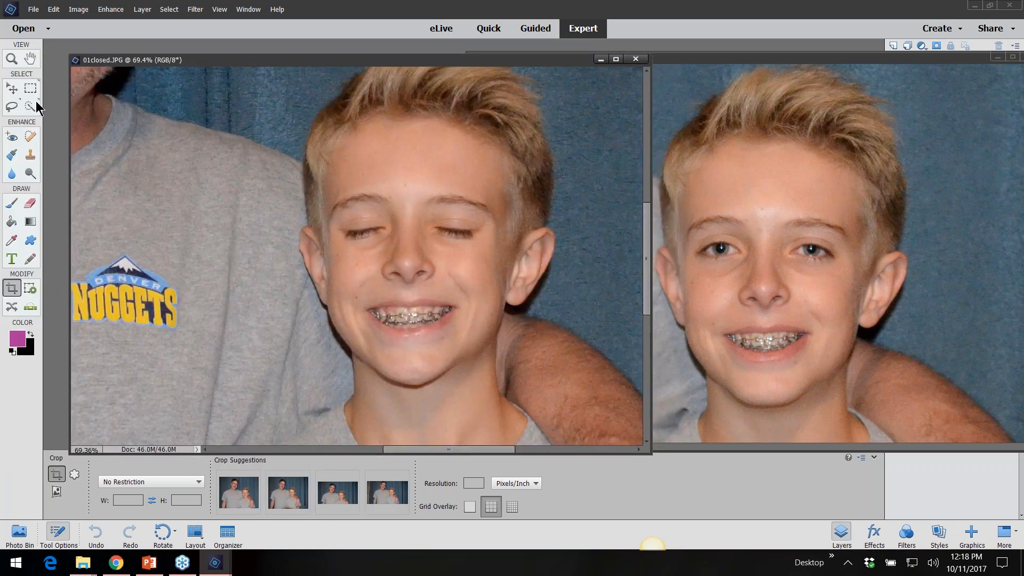
# - Lasso the boy's open eyes and eyebrows in 01open with a 5 px feather
pyautogui.click(10, 108)
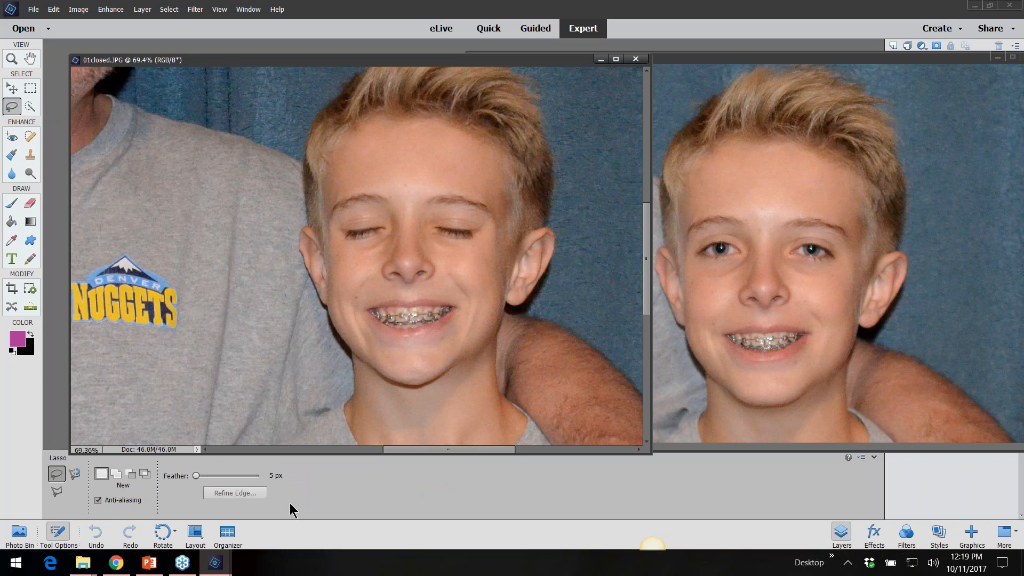
pyautogui.click(849, 233)
pyautogui.moveTo(770, 207)
pyautogui.mouseDown()
pyautogui.moveTo(713, 207)
pyautogui.moveTo(684, 224)
pyautogui.moveTo(691, 260)
pyautogui.moveTo(707, 272)
pyautogui.moveTo(824, 279)
pyautogui.moveTo(859, 257)
pyautogui.moveTo(843, 217)
pyautogui.moveTo(768, 210)
pyautogui.mouseUp()
# - Move the selected eyes from 01open into 01closed and fit them over the boy's closed eyes
pyautogui.click(12, 88)
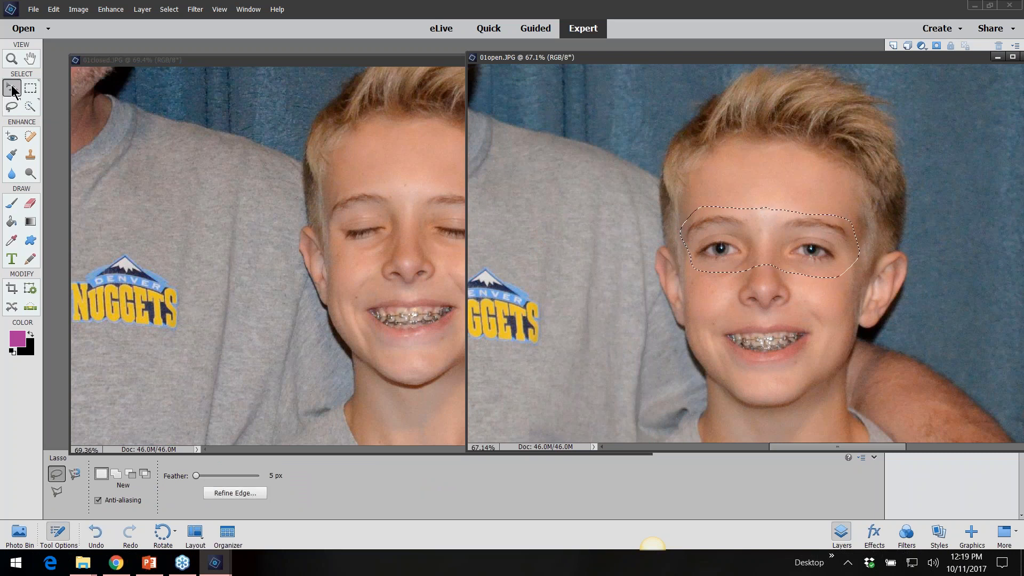
pyautogui.moveTo(795, 251); pyautogui.dragTo(499, 305)
pyautogui.moveTo(408, 266); pyautogui.dragTo(446, 230)
pyautogui.click(479, 295)
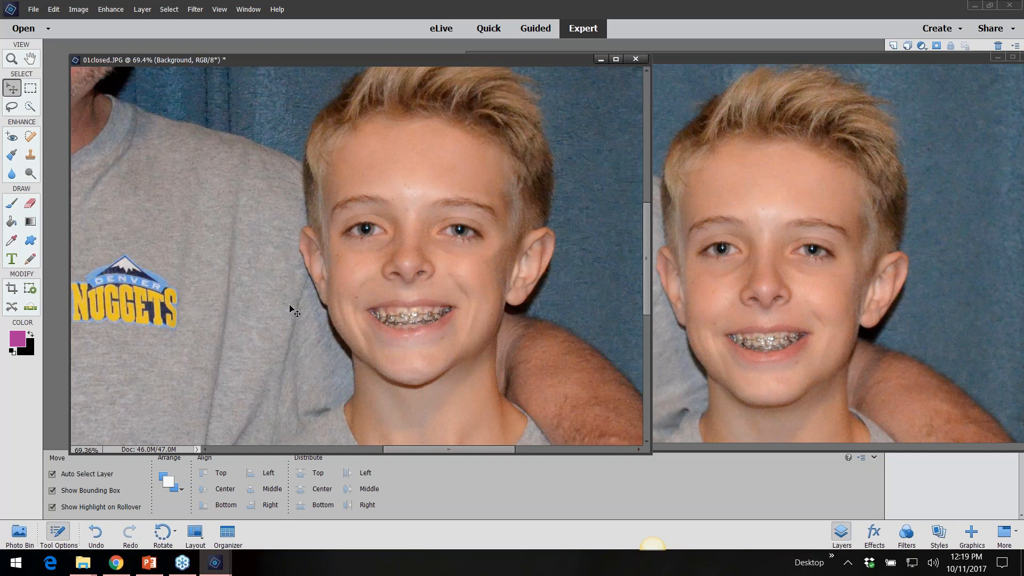
# - Shift the copied eyes layer up on the boy's face and nudge it back down until it lines up
pyautogui.scroll(-5, 162, 274)
pyautogui.scroll(-5, 163, 275)
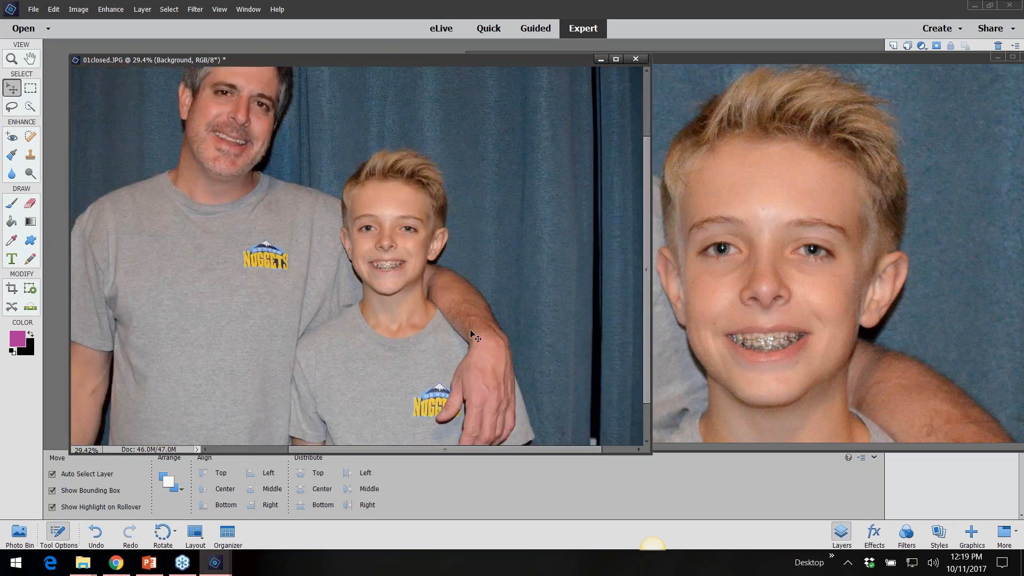
pyautogui.scroll(3, 458, 242)
pyautogui.click(397, 224)
pyautogui.click(386, 324)
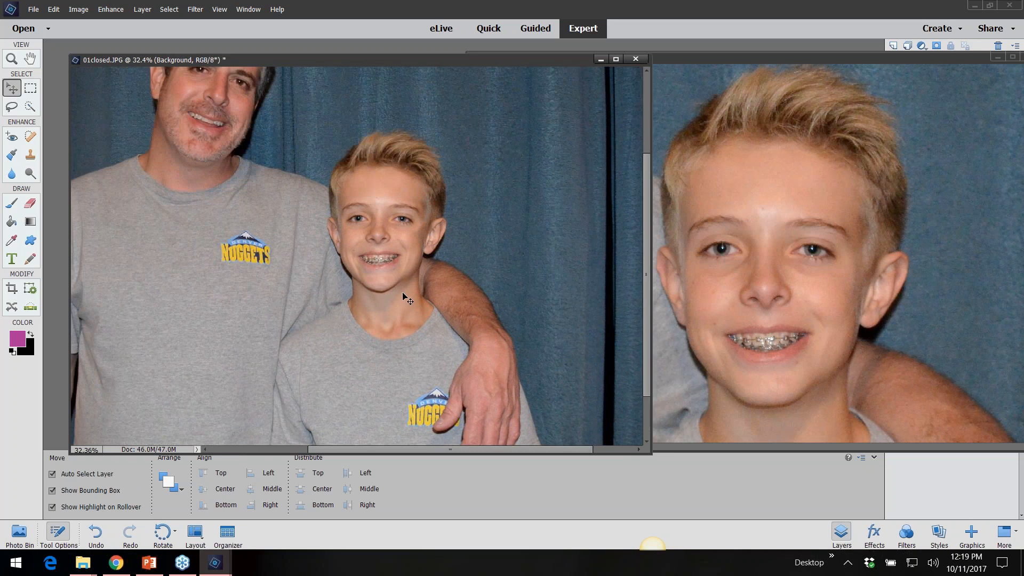
pyautogui.moveTo(411, 219); pyautogui.dragTo(411, 211)
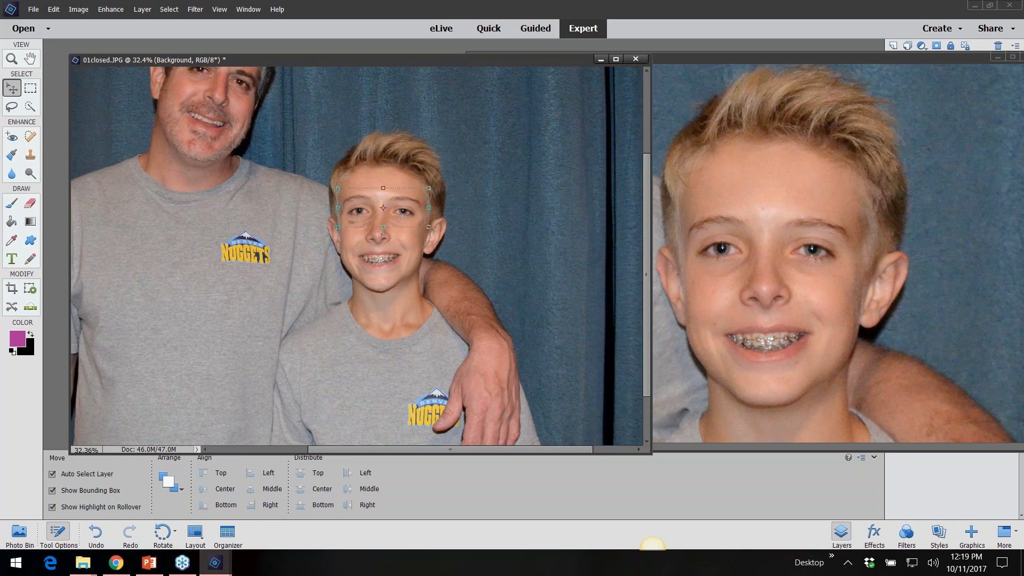
pyautogui.press('Down')
pyautogui.press('Down')
pyautogui.press('Down')
pyautogui.press('Down')
pyautogui.press('Down')
pyautogui.press('Down')
pyautogui.press('Down')
pyautogui.press('Down')
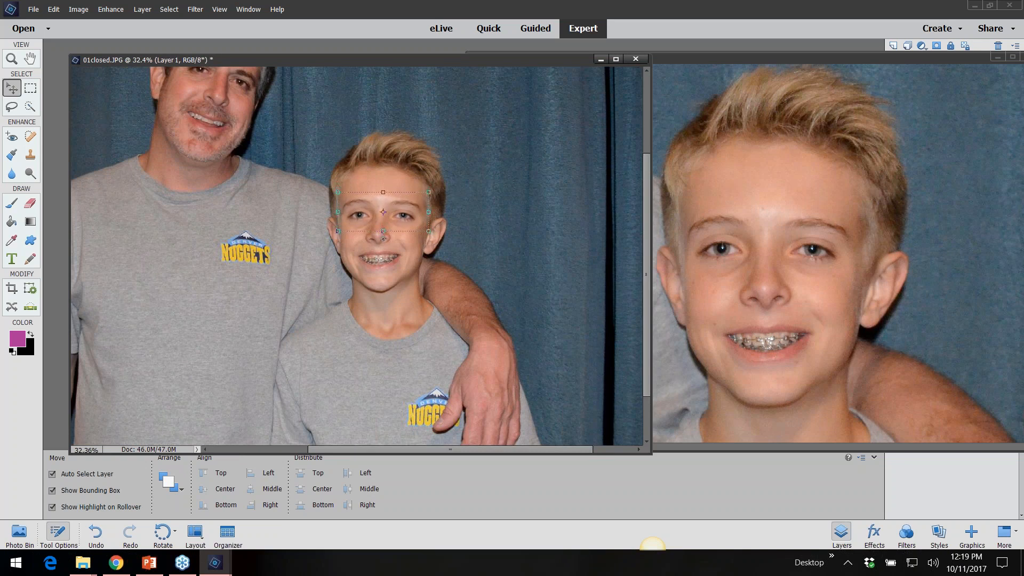
pyautogui.click(512, 303)
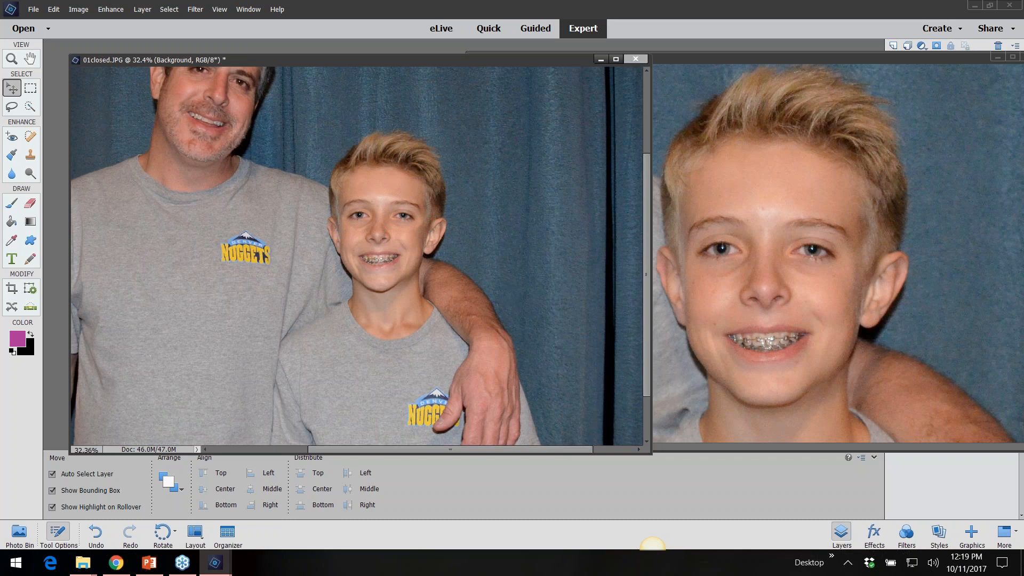
# - Close the 01closed photo without saving its changes, and close 01open as well
pyautogui.click(636, 59)
pyautogui.click(506, 209)
pyautogui.moveTo(763, 63); pyautogui.dragTo(403, 99)
pyautogui.click(648, 82)
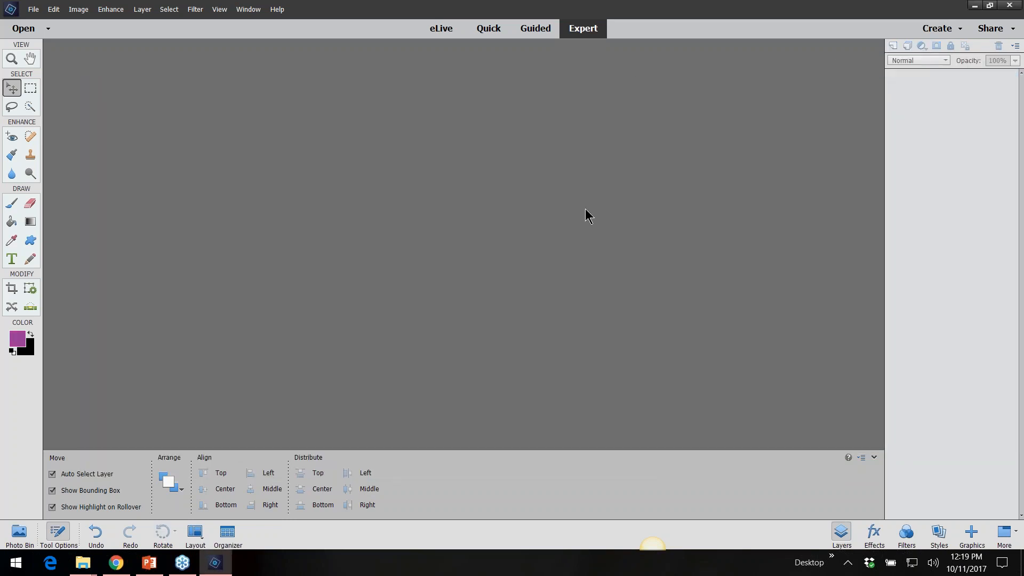
# - Open the auto-selection photo from the 02auto-selection folder
pyautogui.click(32, 9)
pyautogui.click(64, 33)
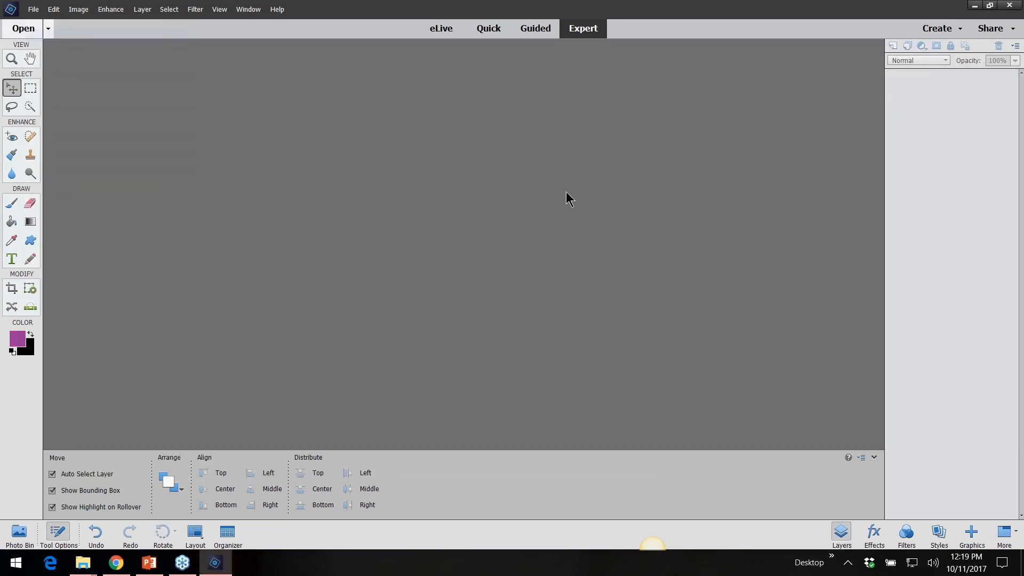
pyautogui.click(430, 32)
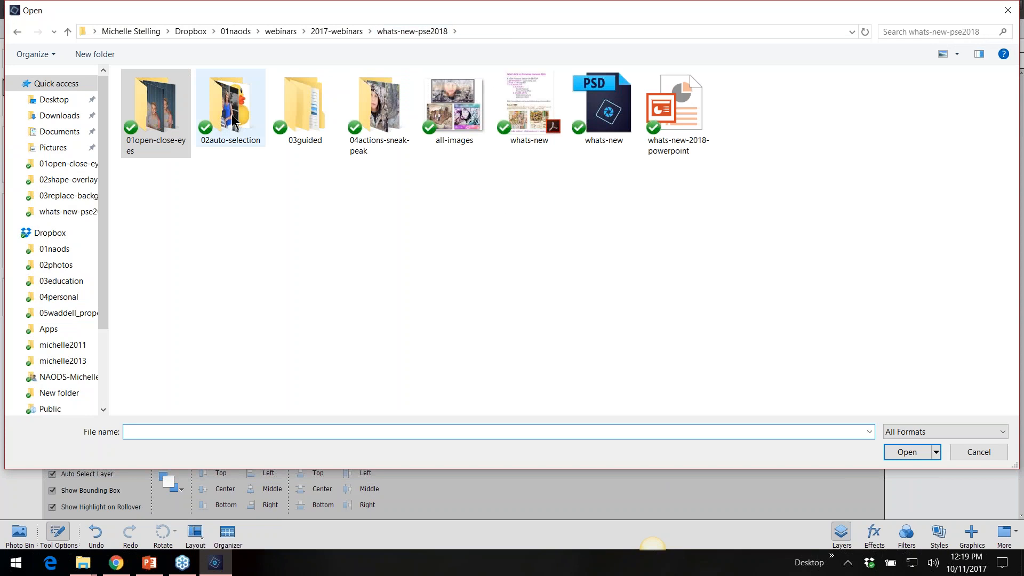
pyautogui.doubleClick(229, 99)
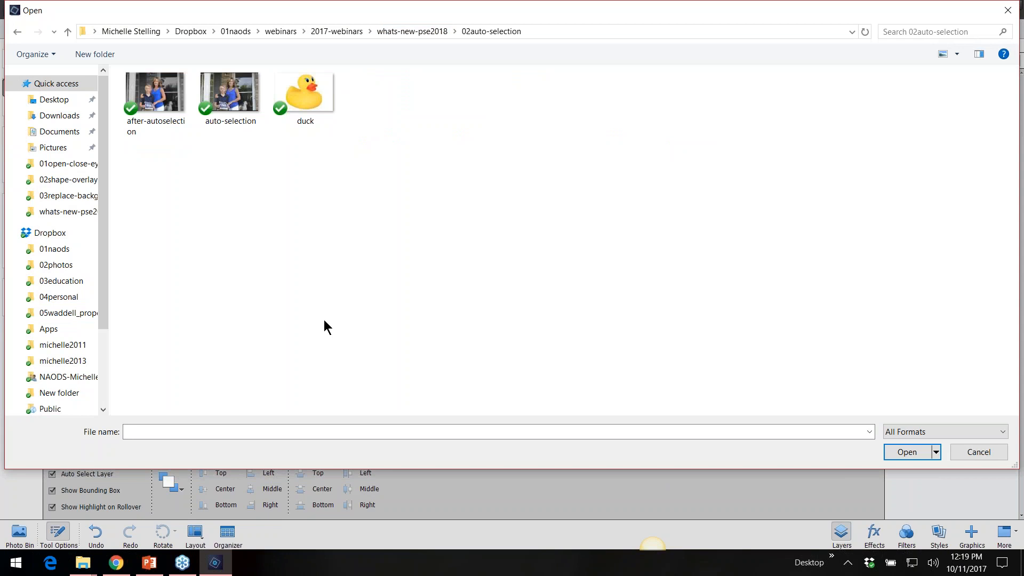
pyautogui.click(229, 96)
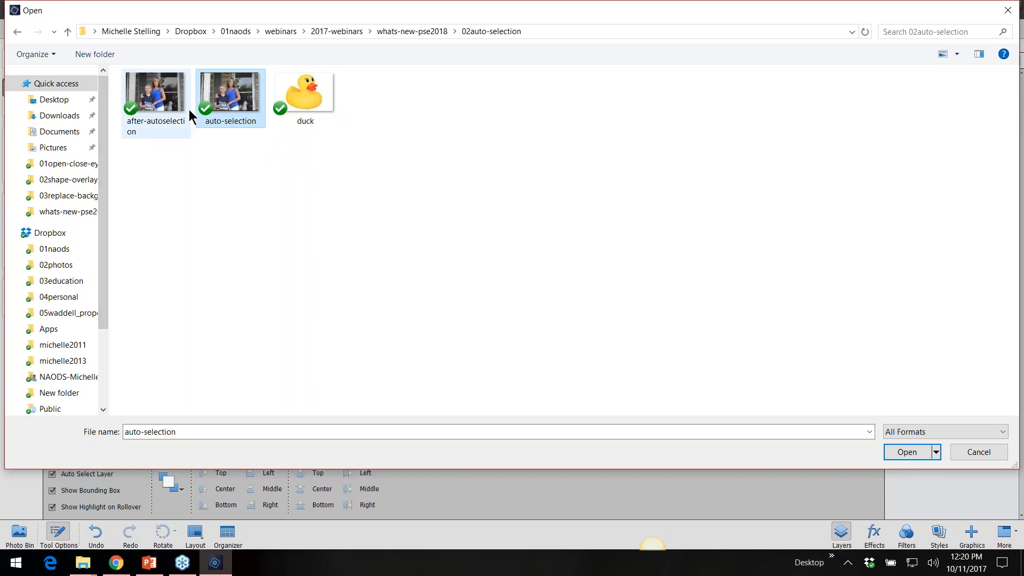
pyautogui.doubleClick(227, 95)
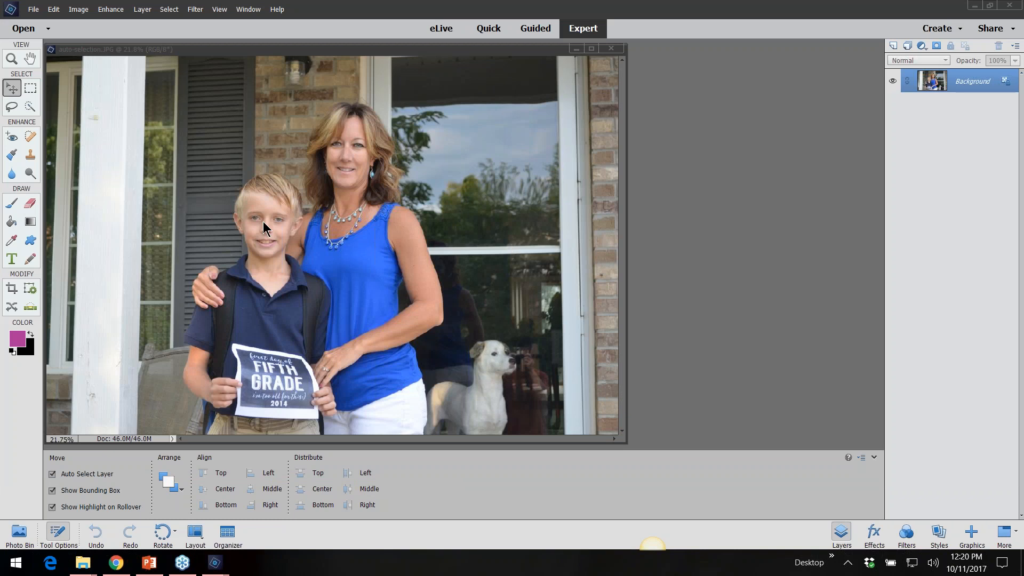
# - Widen the auto-selection photo's window and set the Quick Selection brush size to 100 px
pyautogui.moveTo(627, 443); pyautogui.dragTo(734, 449)
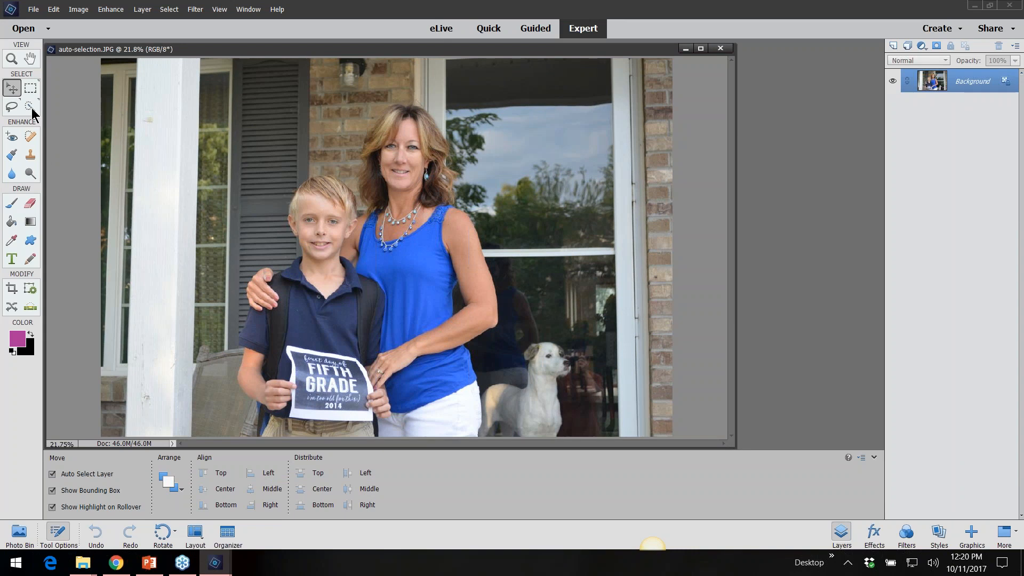
pyautogui.click(30, 106)
pyautogui.press(']')
pyautogui.press(']')
pyautogui.press(']')
pyautogui.press(']')
pyautogui.press(']')
pyautogui.press(']')
pyautogui.press(']')
pyautogui.press(']')
pyautogui.press(']')
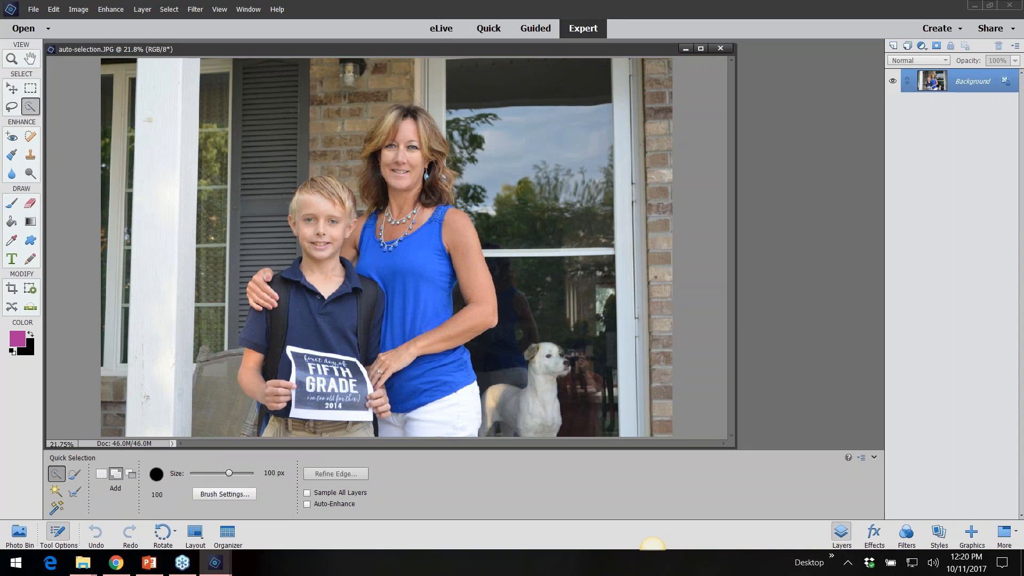
# - Try a Quick Selection over the boy, the woman and the sign, and deselect it
pyautogui.moveTo(324, 231)
pyautogui.mouseDown()
pyautogui.moveTo(324, 209)
pyautogui.moveTo(344, 195)
pyautogui.moveTo(334, 203)
pyautogui.mouseUp()
pyautogui.moveTo(380, 257)
pyautogui.mouseDown()
pyautogui.moveTo(410, 157)
pyautogui.moveTo(403, 127)
pyautogui.moveTo(393, 141)
pyautogui.moveTo(416, 196)
pyautogui.moveTo(411, 329)
pyautogui.moveTo(387, 390)
pyautogui.moveTo(358, 307)
pyautogui.moveTo(308, 398)
pyautogui.moveTo(342, 424)
pyautogui.mouseUp()
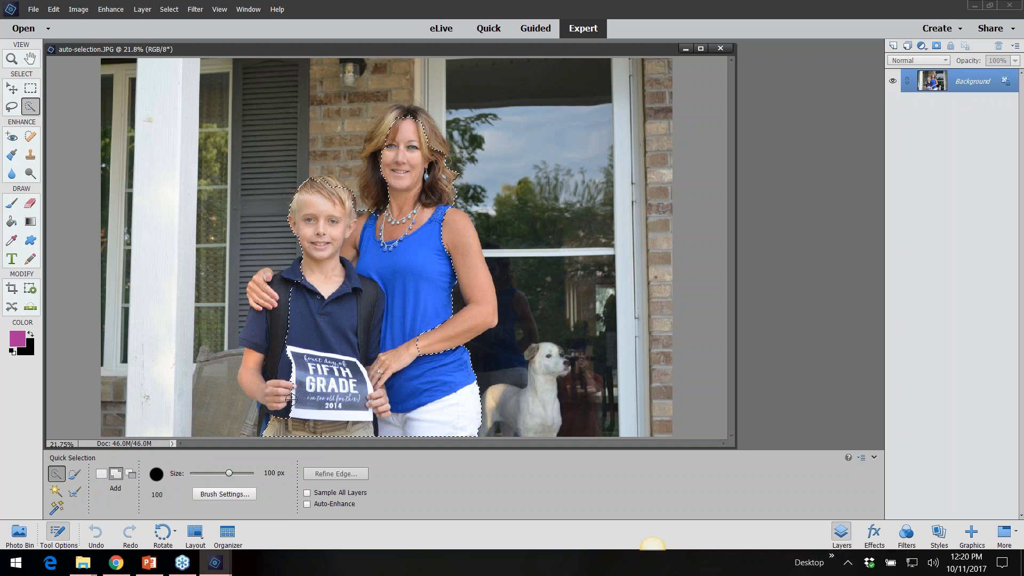
pyautogui.moveTo(282, 392)
pyautogui.mouseDown()
pyautogui.moveTo(278, 360)
pyautogui.moveTo(261, 378)
pyautogui.mouseUp()
pyautogui.hotkey('ctrl', 'd')
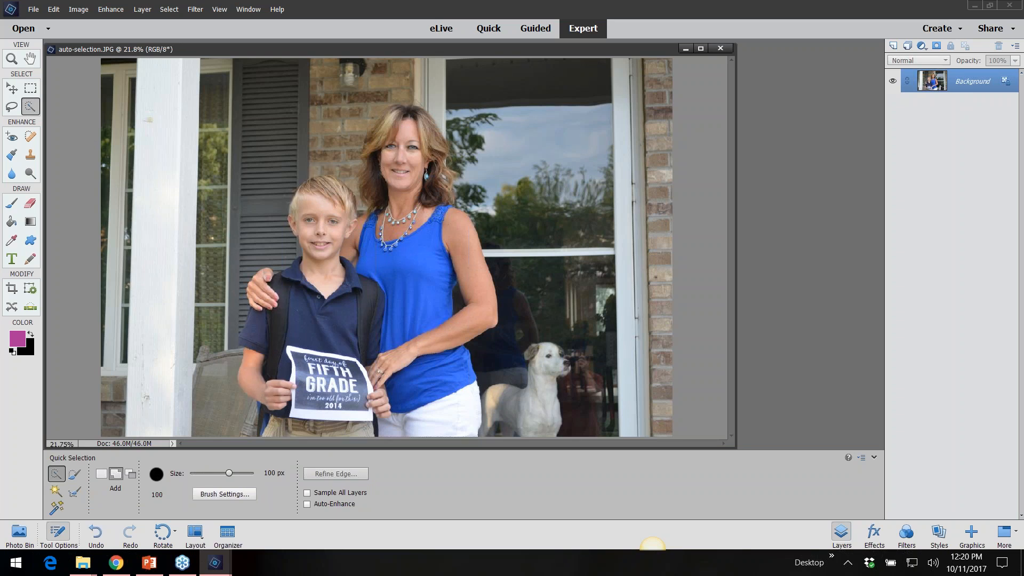
# - Shorten the photo window, hide and redisplay the tool options, and switch to the Auto Selection tool
pyautogui.moveTo(188, 449); pyautogui.dragTo(187, 431)
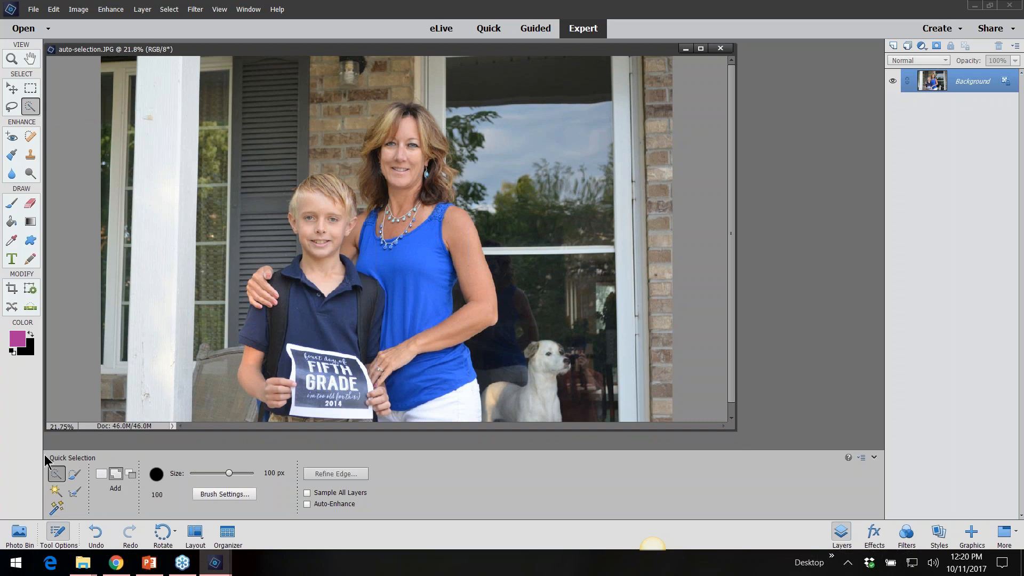
pyautogui.click(60, 533)
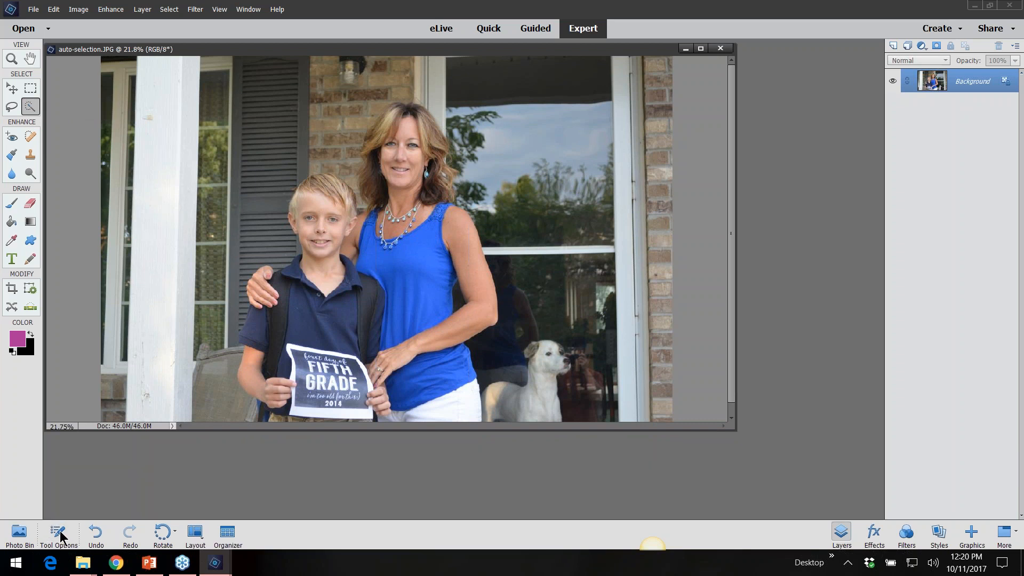
pyautogui.click(60, 534)
pyautogui.click(60, 534)
pyautogui.click(60, 533)
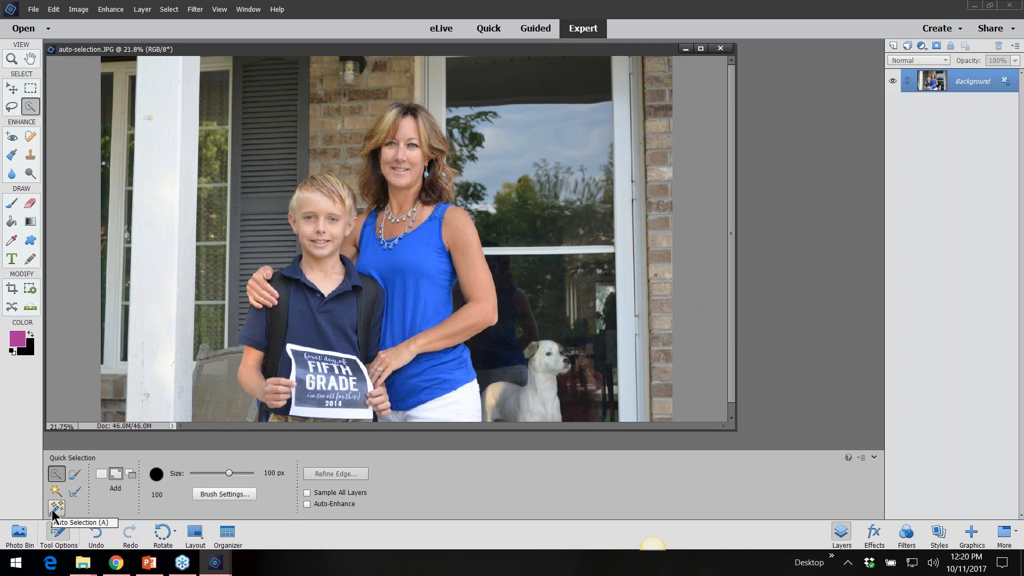
pyautogui.click(54, 513)
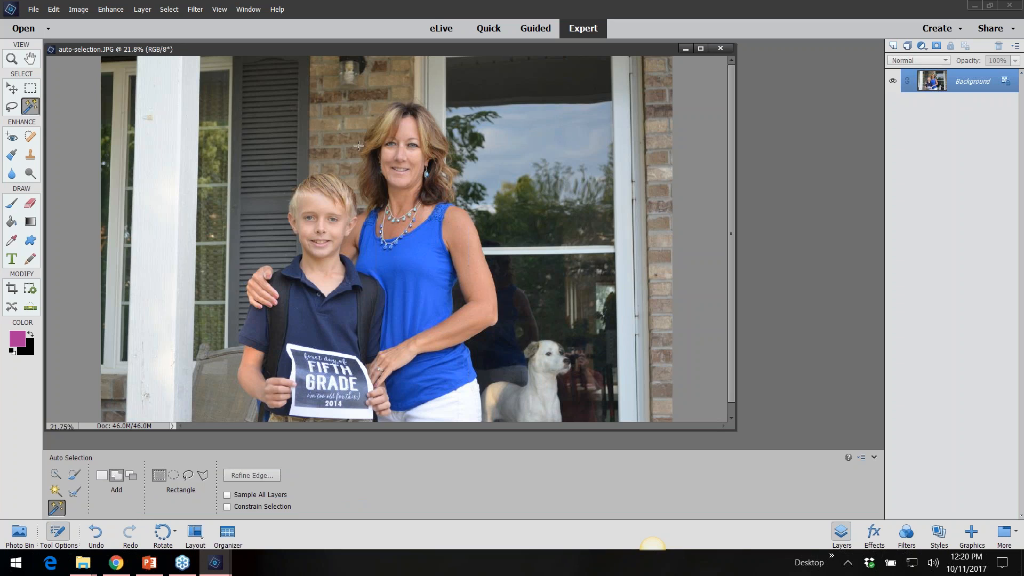
# - Auto-select the woman and the boy with a rectangle around both, adding smaller rectangles around the boy and his sign
pyautogui.moveTo(243, 95); pyautogui.dragTo(500, 468)
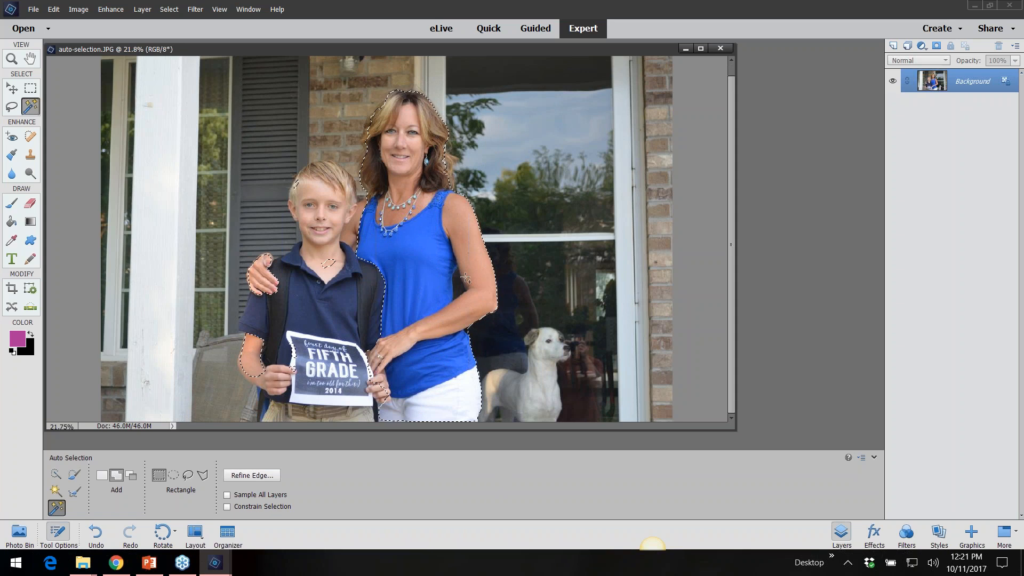
pyautogui.moveTo(242, 159); pyautogui.dragTo(409, 451)
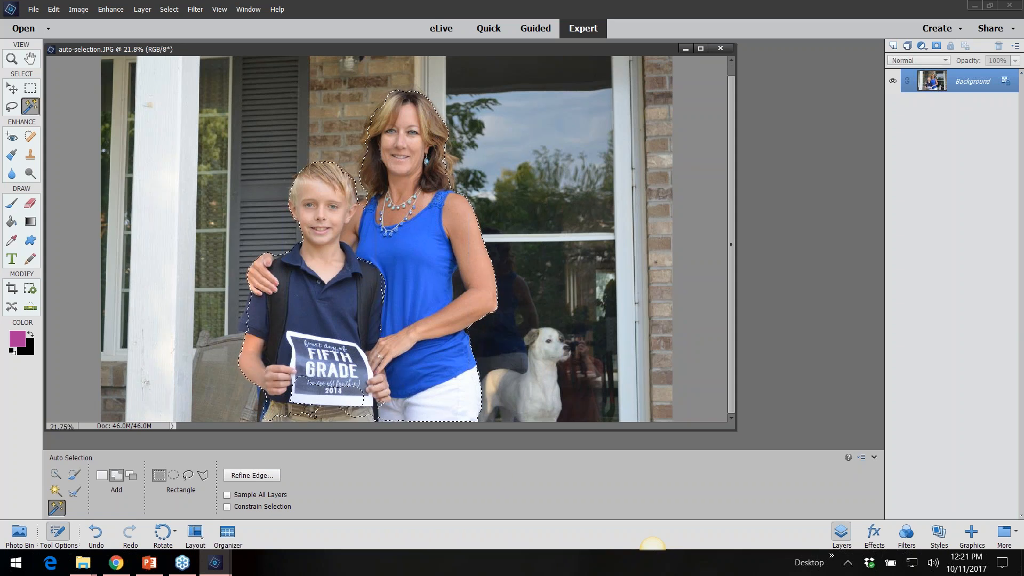
pyautogui.moveTo(267, 370); pyautogui.dragTo(420, 460)
pyautogui.moveTo(404, 340); pyautogui.dragTo(408, 354)
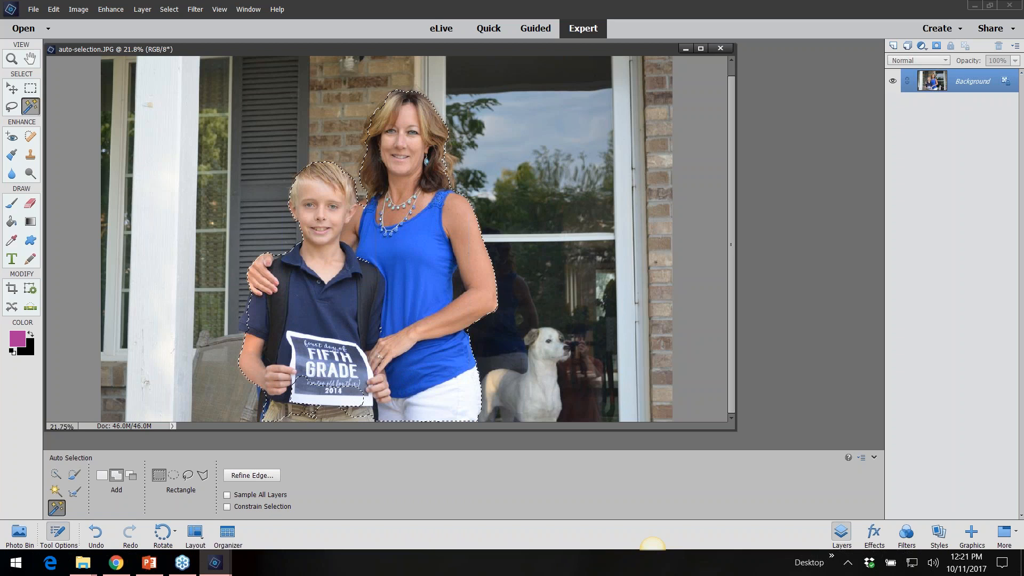
pyautogui.moveTo(372, 322); pyautogui.dragTo(391, 347)
# - Use Quick Selection at 45 px to subtract the shutter area between the woman's hand and the boy's collar
pyautogui.click(57, 475)
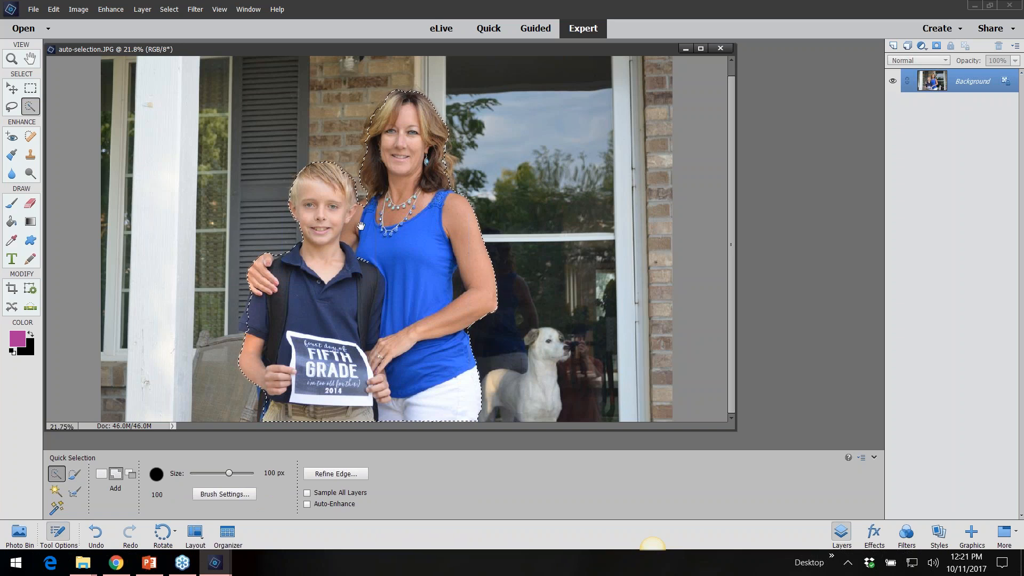
pyautogui.moveTo(360, 227); pyautogui.dragTo(362, 239)
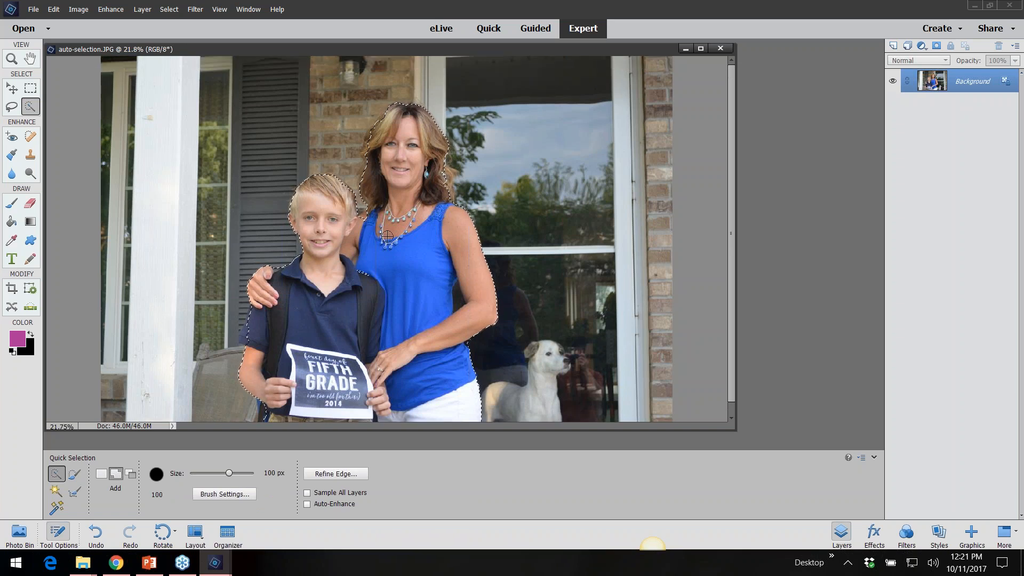
pyautogui.scroll(5, 388, 236)
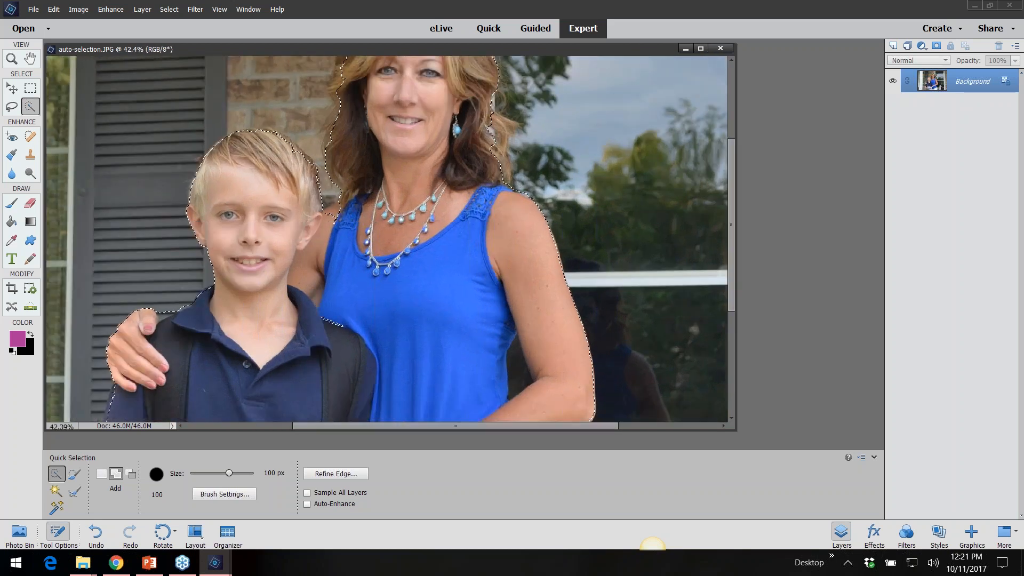
pyautogui.scroll(2, 400, 210)
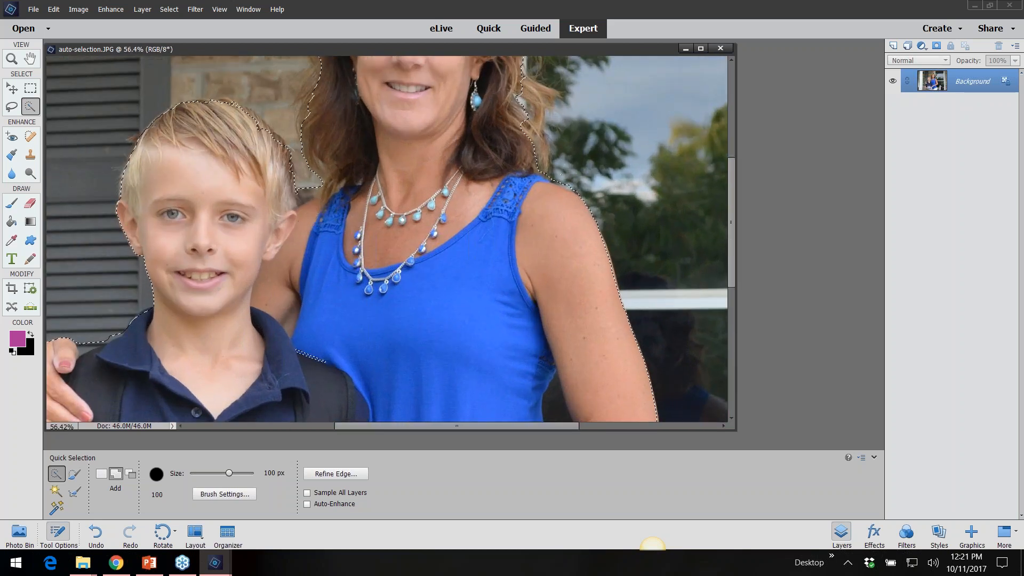
pyautogui.scroll(1, 404, 203)
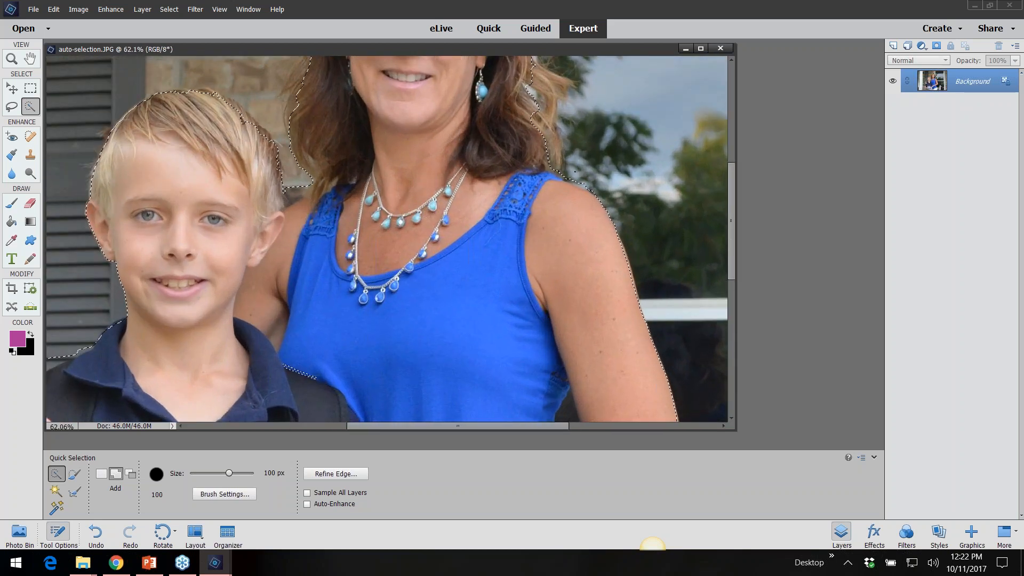
pyautogui.scroll(-2, 402, 211)
pyautogui.press('[')
pyautogui.press('[')
pyautogui.press('[')
pyautogui.press('[')
pyautogui.press('[')
pyautogui.press('[')
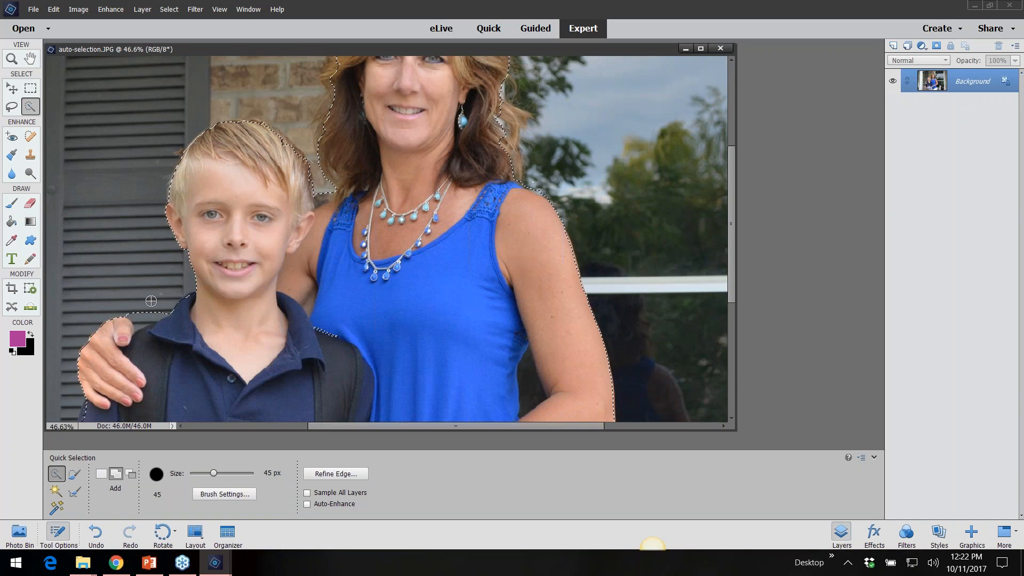
pyautogui.press('alt')
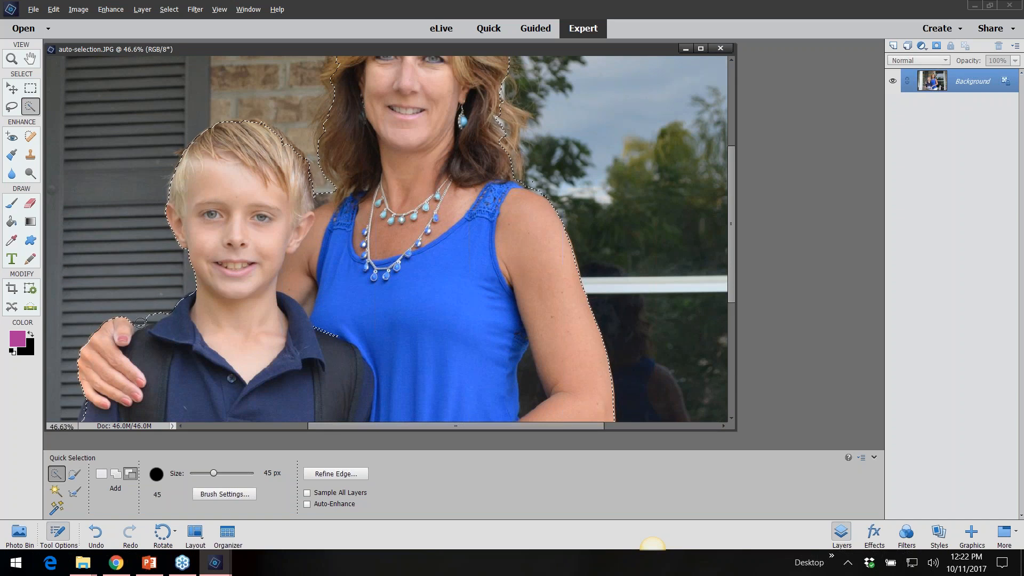
pyautogui.press('alt')
# - Subtract the dark gap between the woman's arm and blue top, and add the backpack edge beside the boy's hip
pyautogui.scroll(-1, 579, 365)
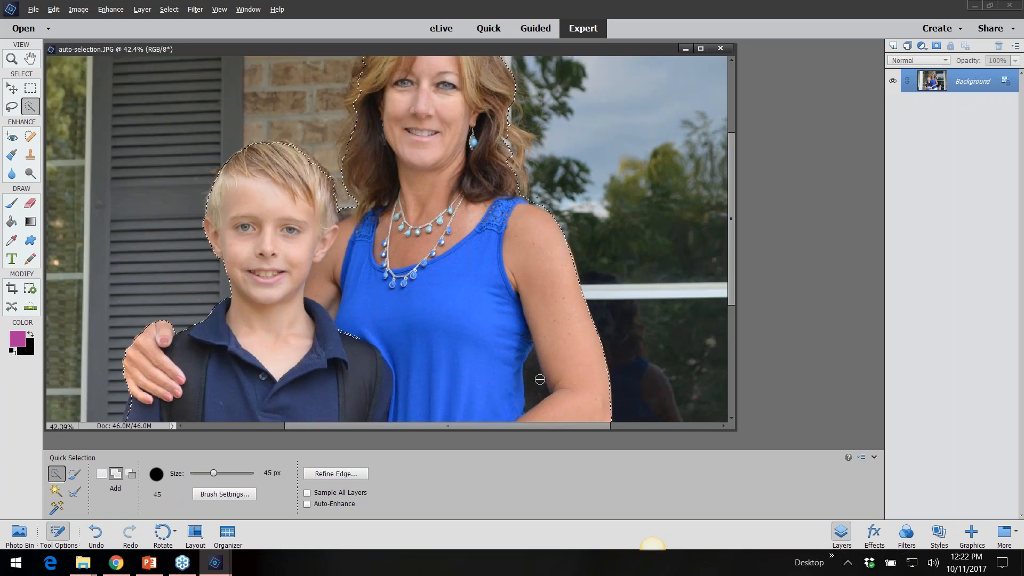
pyautogui.moveTo(536, 380); pyautogui.dragTo(539, 389)
pyautogui.press('space')
pyautogui.moveTo(460, 361); pyautogui.dragTo(492, 211)
pyautogui.moveTo(455, 338); pyautogui.dragTo(453, 263)
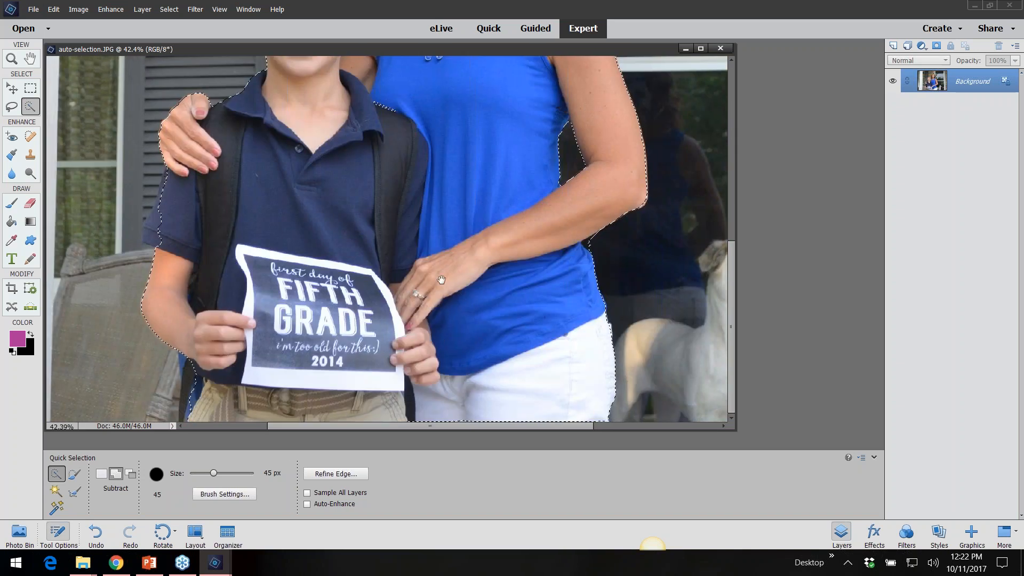
pyautogui.moveTo(193, 379); pyautogui.dragTo(189, 411)
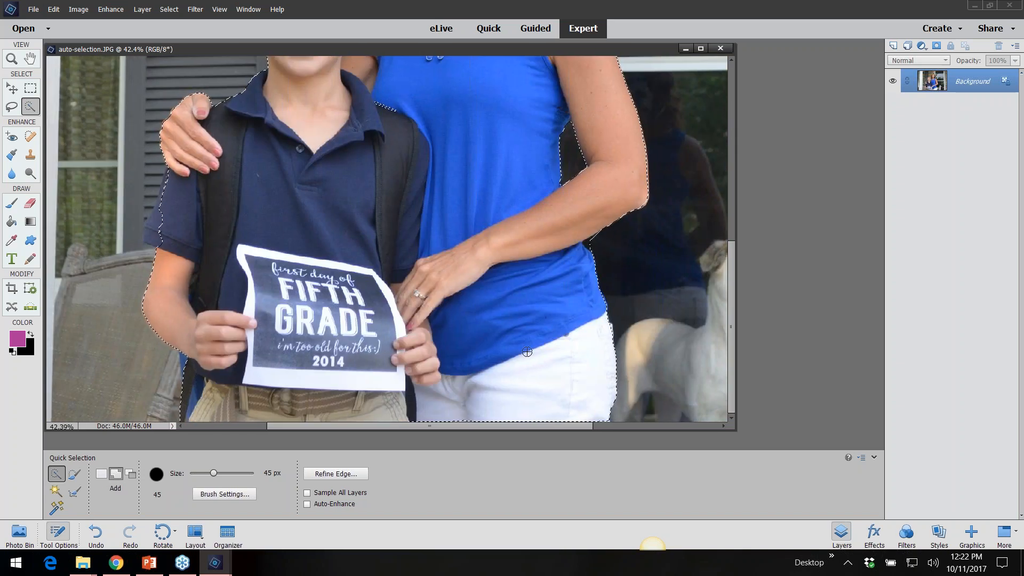
# - Add the boy's backpack strap and the woman's hair beside her earring, and clean up the selection edge along her shoulder
pyautogui.moveTo(463, 130); pyautogui.dragTo(469, 370)
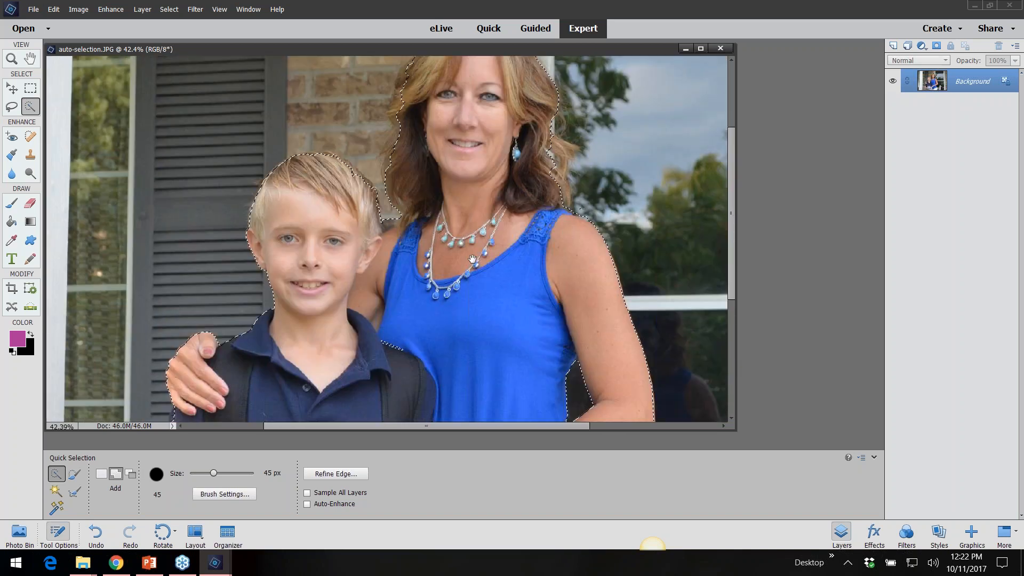
pyautogui.click(394, 345)
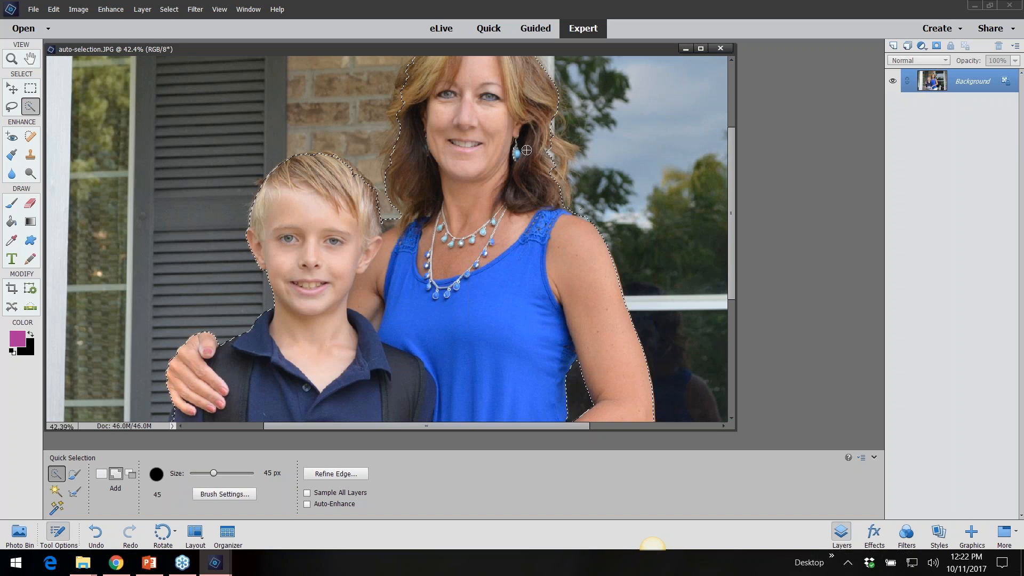
pyautogui.click(550, 143)
pyautogui.scroll(1, 619, 230)
pyautogui.scroll(3, 554, 213)
pyautogui.press('alt')
pyautogui.moveTo(544, 210); pyautogui.dragTo(583, 227)
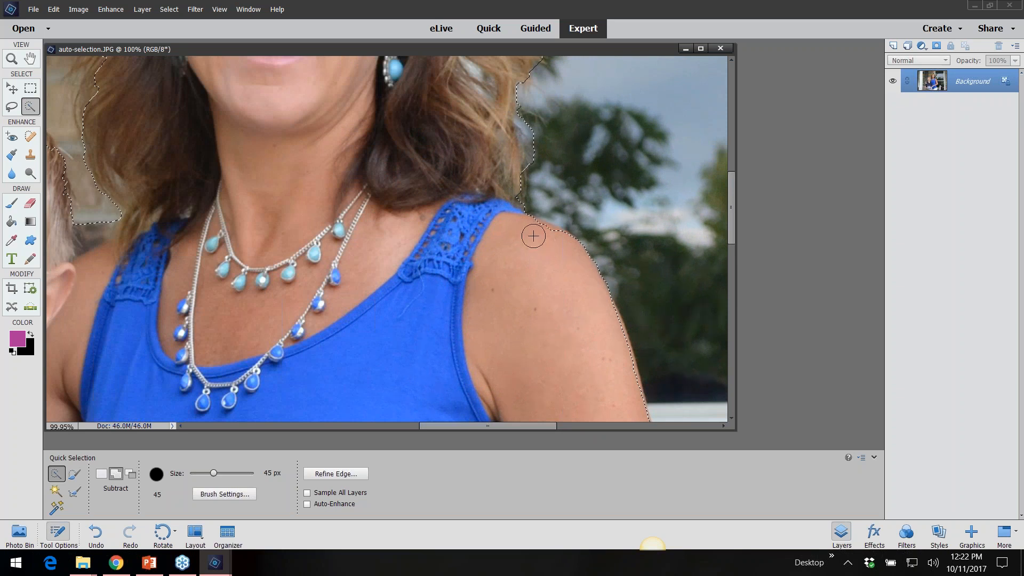
pyautogui.moveTo(541, 237); pyautogui.dragTo(554, 248)
pyautogui.scroll(-6, 280, 236)
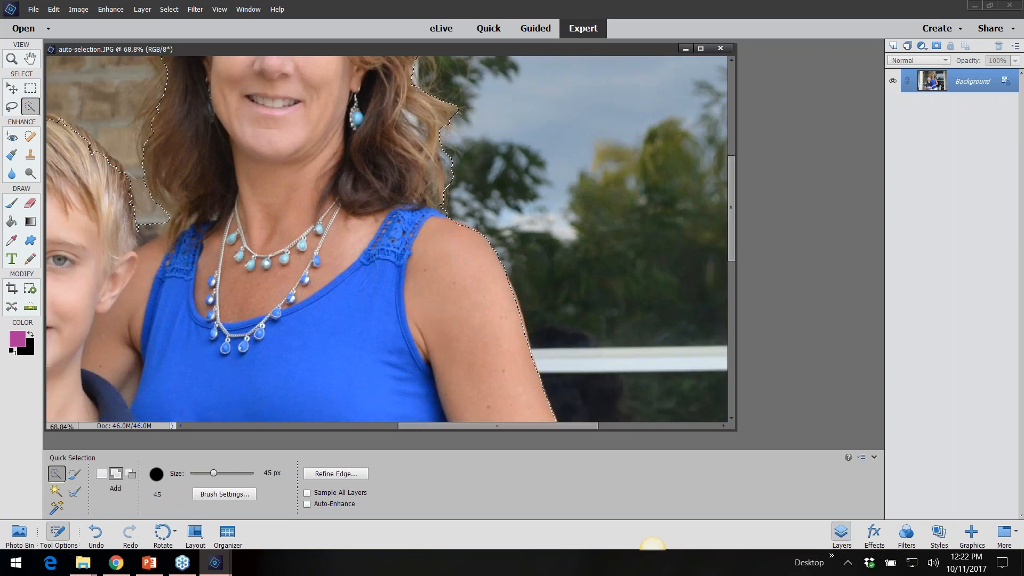
# - Add the woman's hair on the brick side and subtract the brick between the two heads, reducing the brush to 25 px
pyautogui.scroll(4, 296, 120)
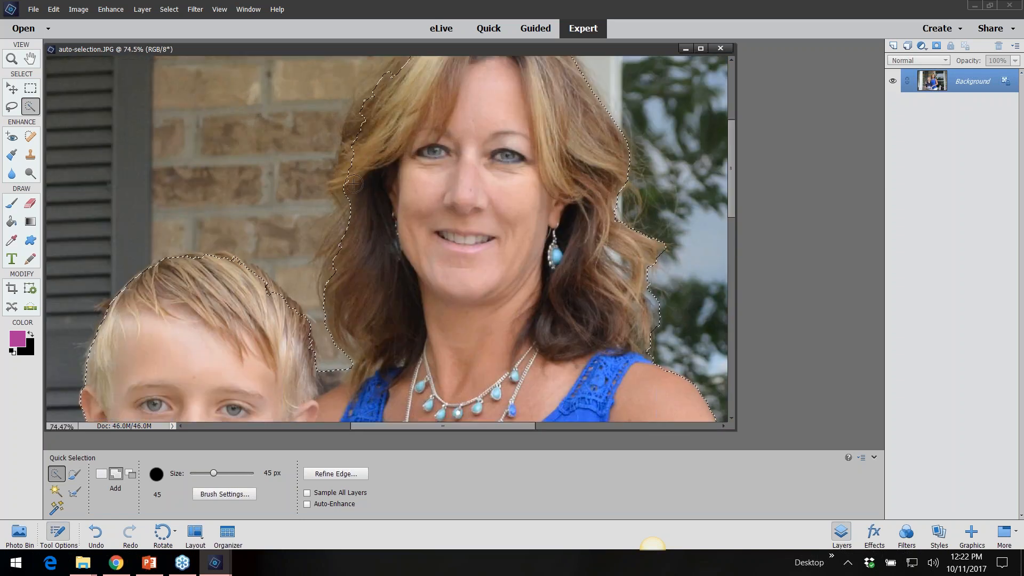
pyautogui.moveTo(375, 115); pyautogui.dragTo(343, 243)
pyautogui.press('alt')
pyautogui.keyDown('alt'); pyautogui.click(330, 365); pyautogui.keyUp('alt')
pyautogui.press('[')
pyautogui.press('[')
pyautogui.moveTo(319, 323); pyautogui.dragTo(327, 349)
pyautogui.scroll(-8, 470, 256)
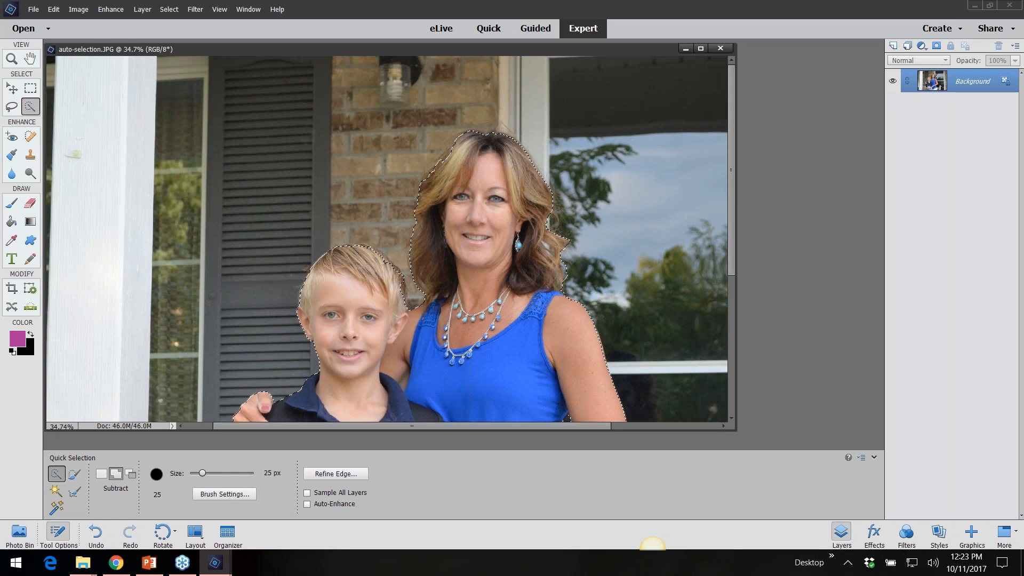
pyautogui.moveTo(470, 256); pyautogui.dragTo(389, 194)
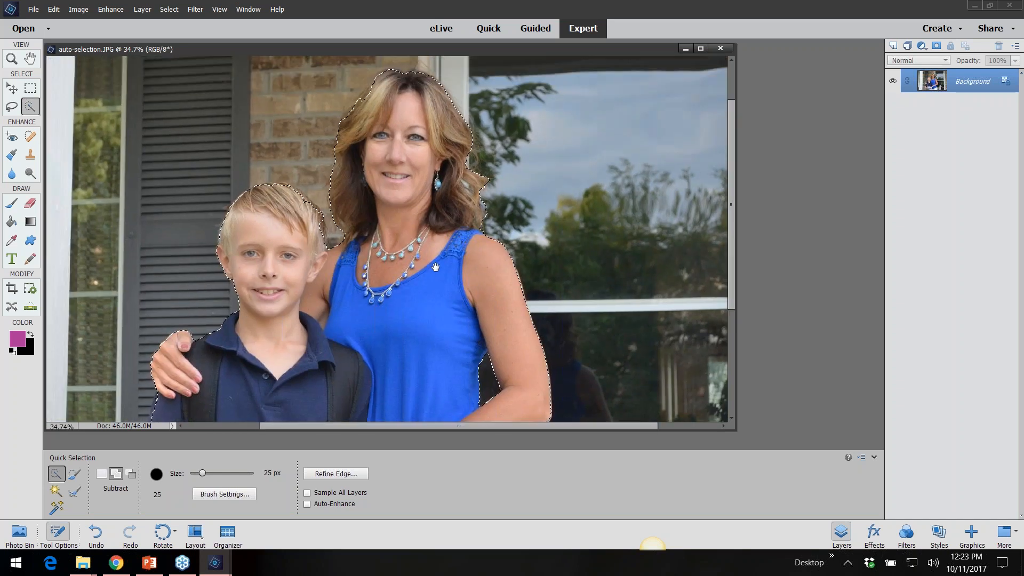
# - Refine the selection edge by brushing around the boy's and the woman's hair, with brush size 70 and output to Selection
pyautogui.click(320, 472)
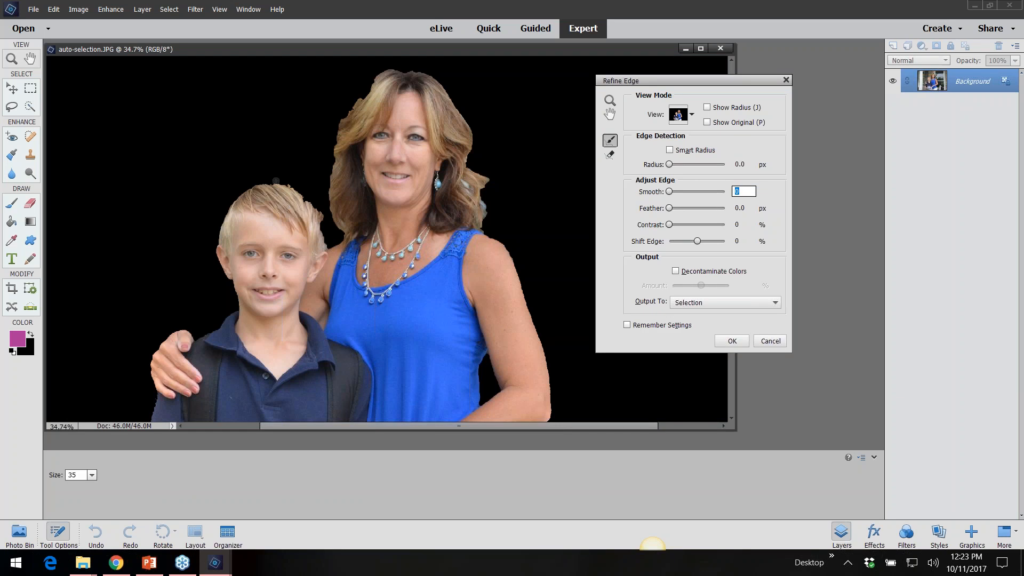
pyautogui.moveTo(270, 184)
pyautogui.mouseDown()
pyautogui.moveTo(252, 186)
pyautogui.moveTo(220, 223)
pyautogui.moveTo(218, 257)
pyautogui.moveTo(238, 295)
pyautogui.mouseUp()
pyautogui.moveTo(276, 187)
pyautogui.mouseDown()
pyautogui.moveTo(318, 212)
pyautogui.moveTo(326, 252)
pyautogui.mouseUp()
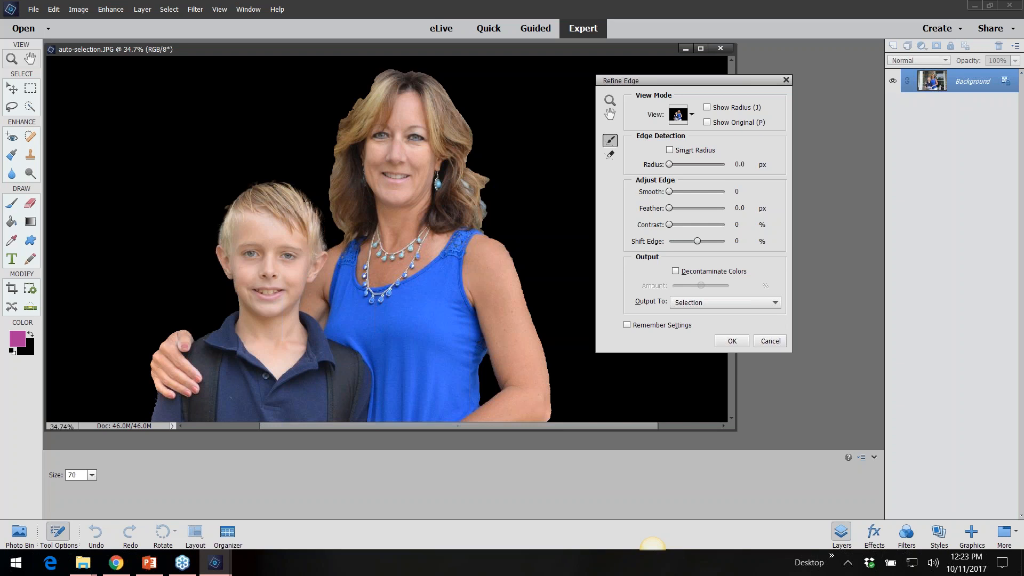
pyautogui.moveTo(376, 76)
pyautogui.mouseDown()
pyautogui.moveTo(341, 128)
pyautogui.moveTo(335, 213)
pyautogui.mouseUp()
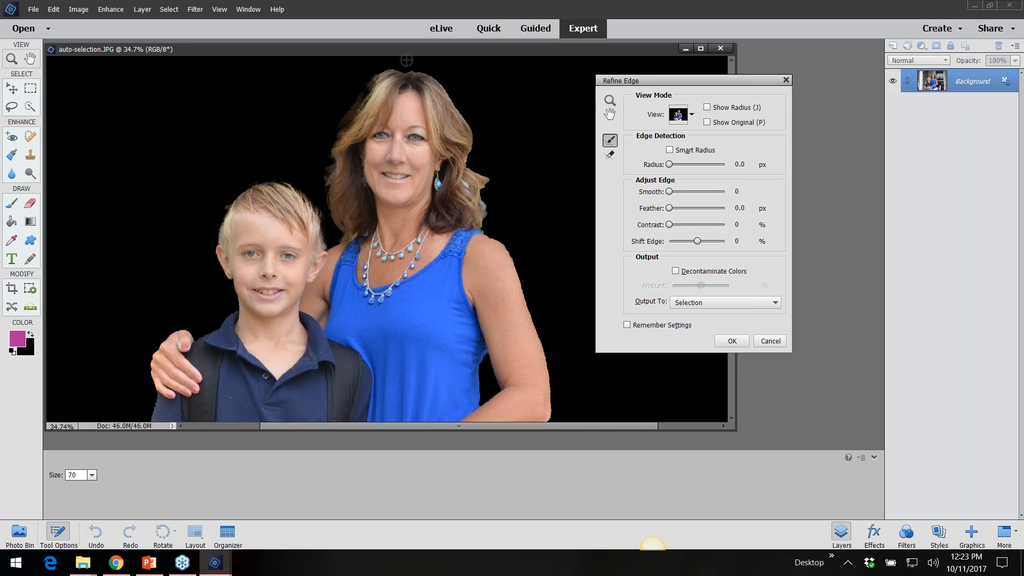
pyautogui.moveTo(374, 81)
pyautogui.mouseDown()
pyautogui.moveTo(409, 68)
pyautogui.moveTo(452, 99)
pyautogui.moveTo(472, 133)
pyautogui.moveTo(467, 160)
pyautogui.moveTo(488, 187)
pyautogui.moveTo(476, 237)
pyautogui.mouseUp()
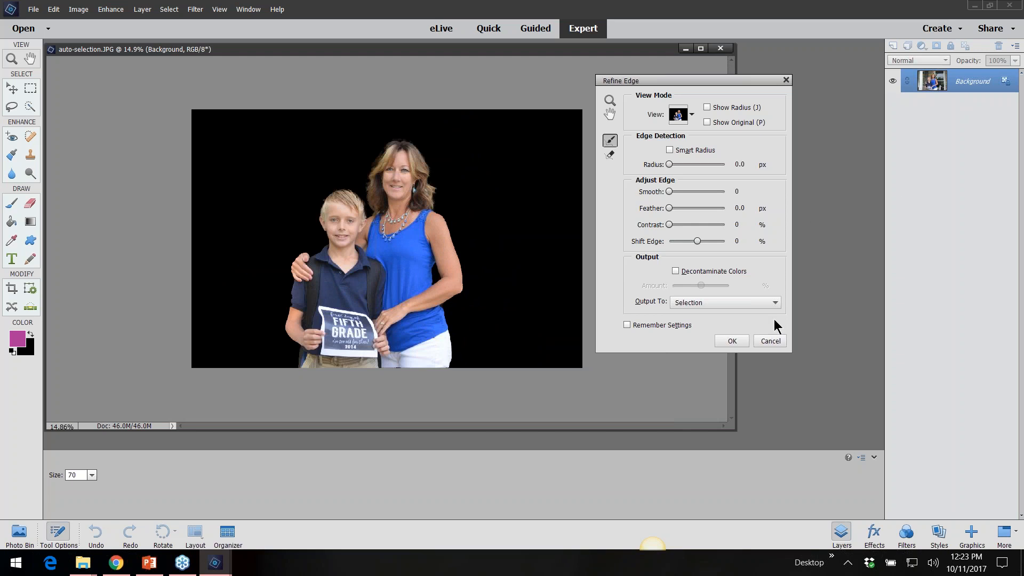
pyautogui.click(744, 344)
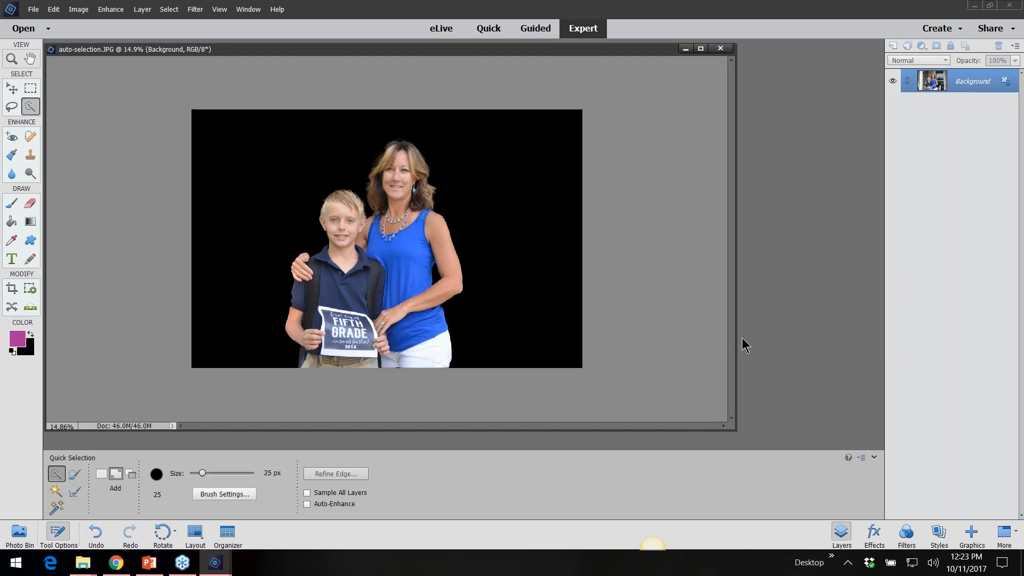
# - Save the selection as a new selection named after the woman and the boy
pyautogui.scroll(2, 423, 221)
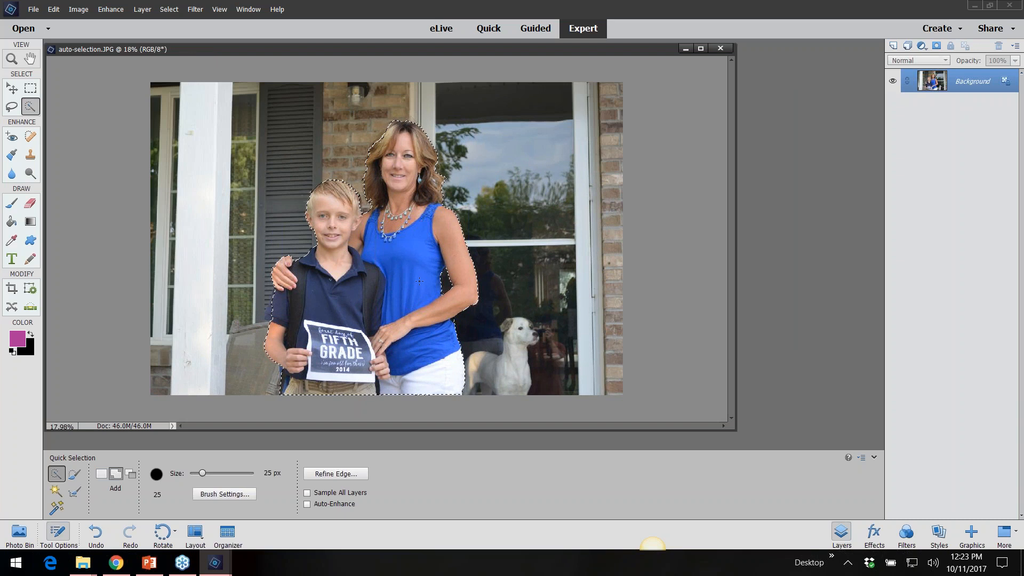
pyautogui.click(170, 11)
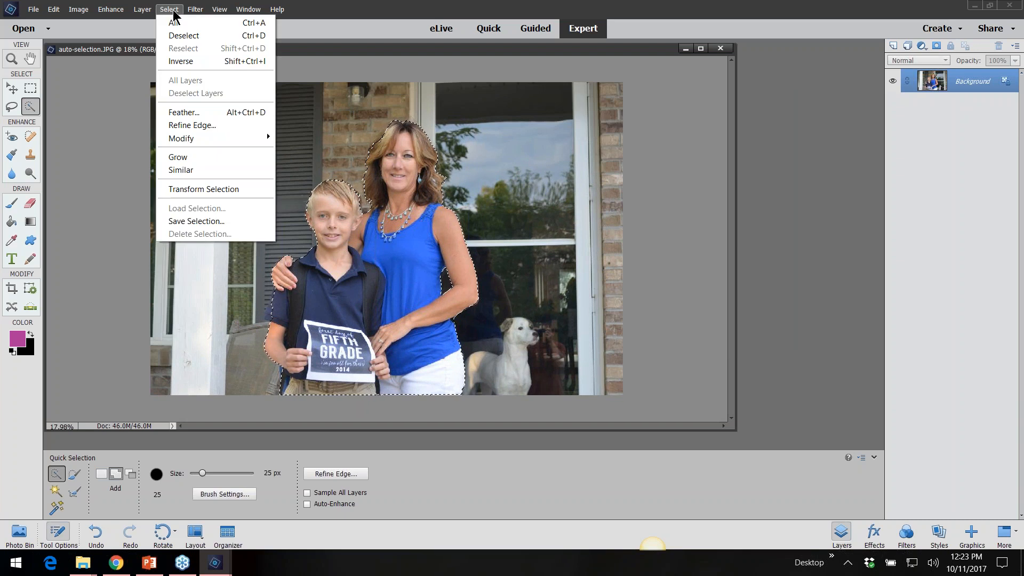
pyautogui.click(200, 221)
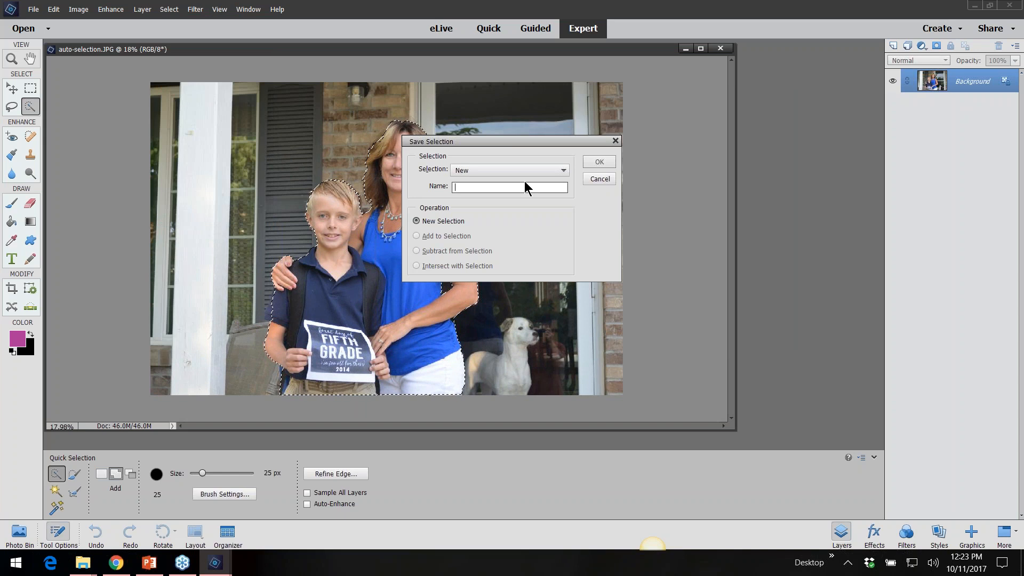
pyautogui.write('meandjacey')
pyautogui.click(594, 161)
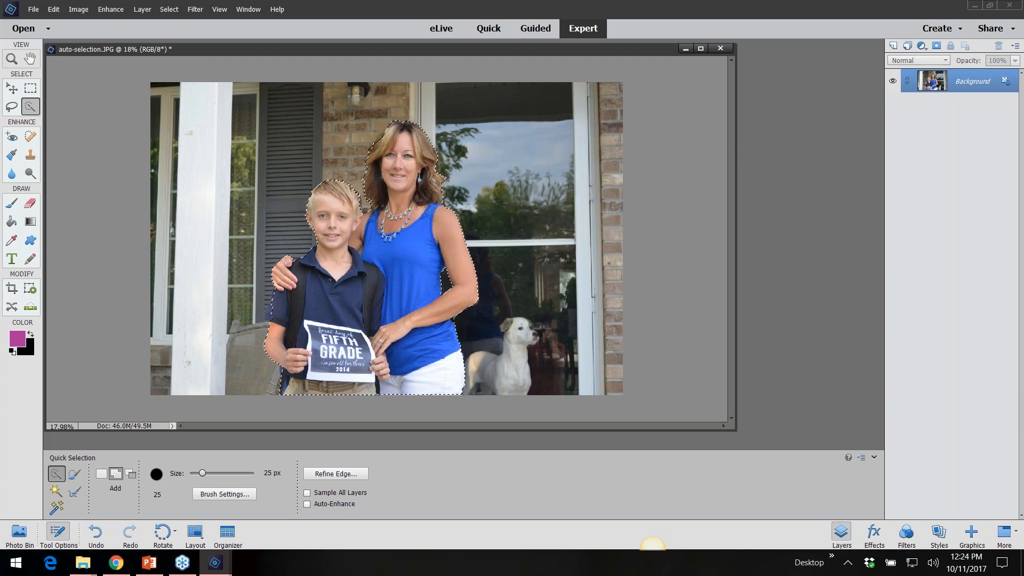
pyautogui.scroll(4, 382, 145)
pyautogui.scroll(1, 383, 121)
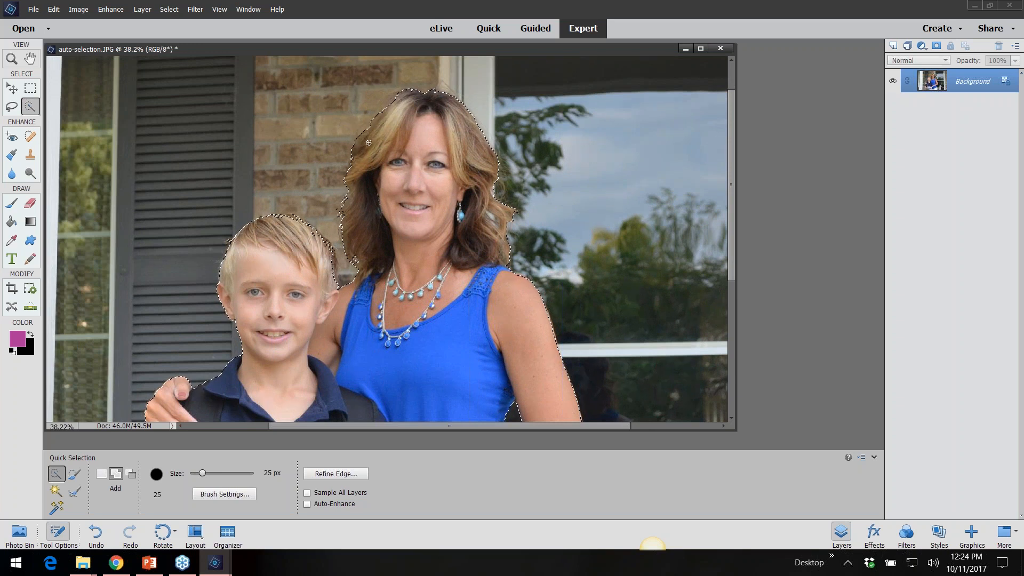
pyautogui.scroll(-4, 419, 158)
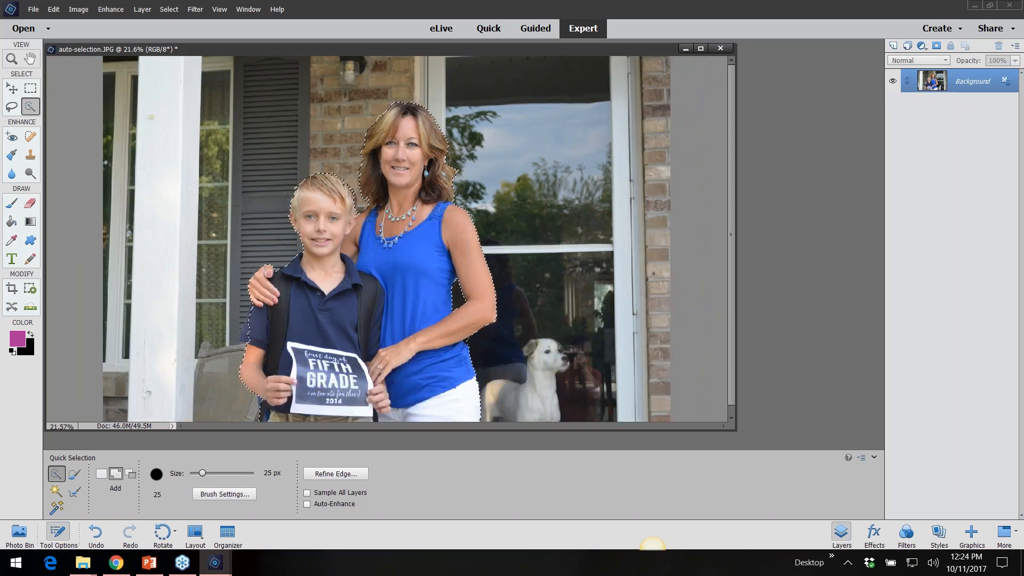
pyautogui.scroll(-1, 387, 239)
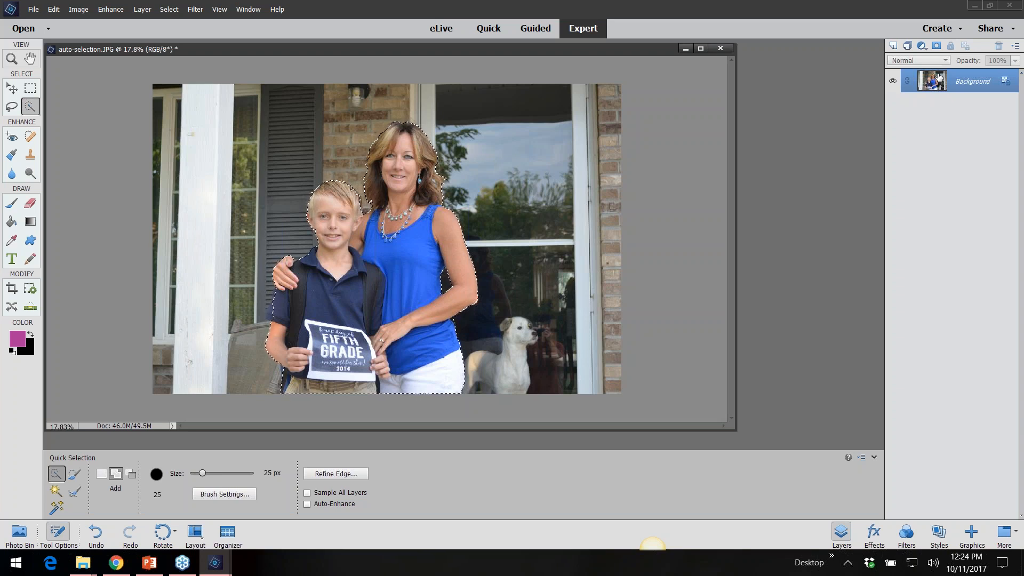
pyautogui.click(908, 193)
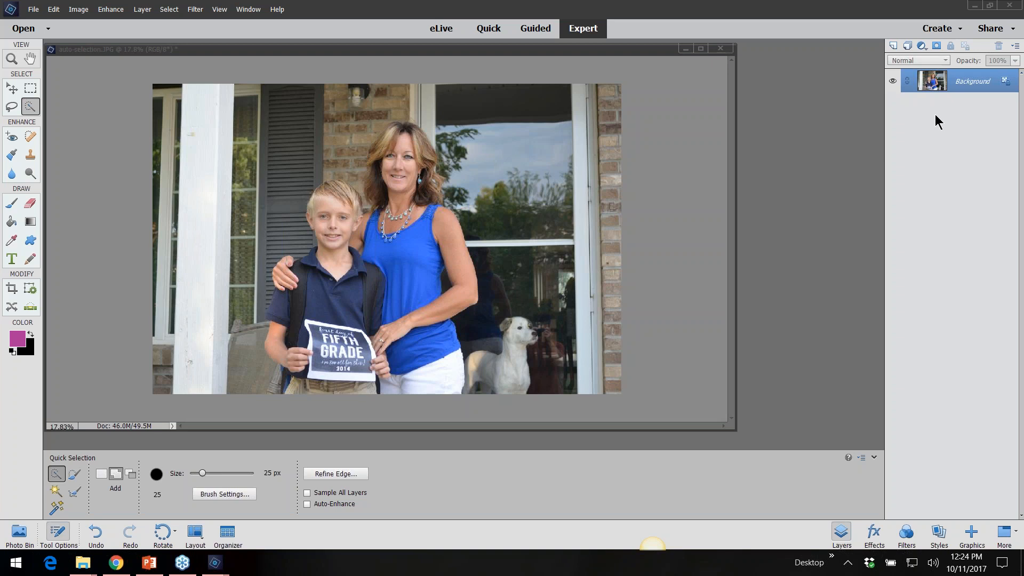
# - Add a Hue/Saturation adjustment layer to the selected woman and boy, with Colorize enabled and saturation set to 3
pyautogui.click(922, 45)
pyautogui.click(922, 46)
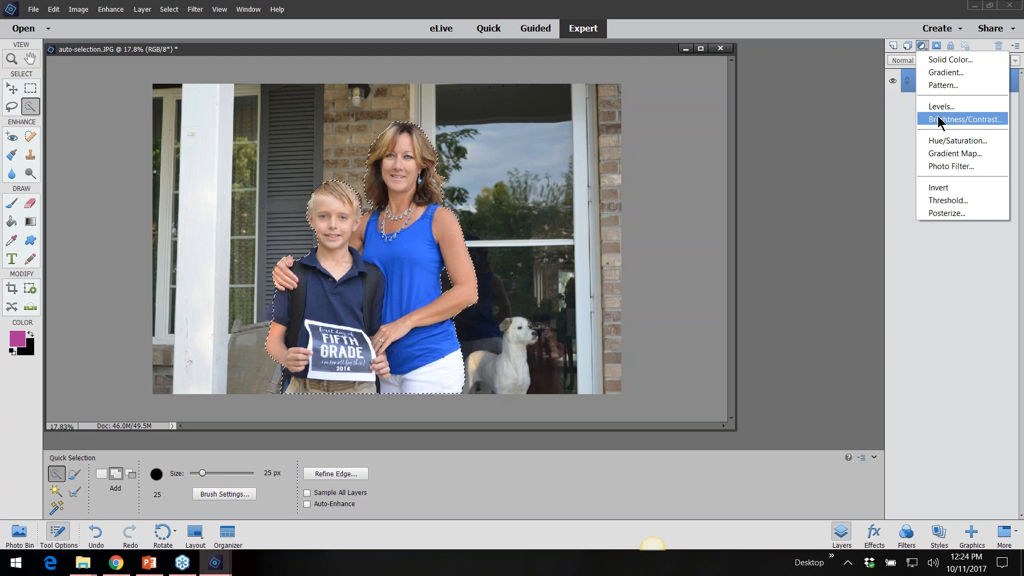
pyautogui.click(936, 140)
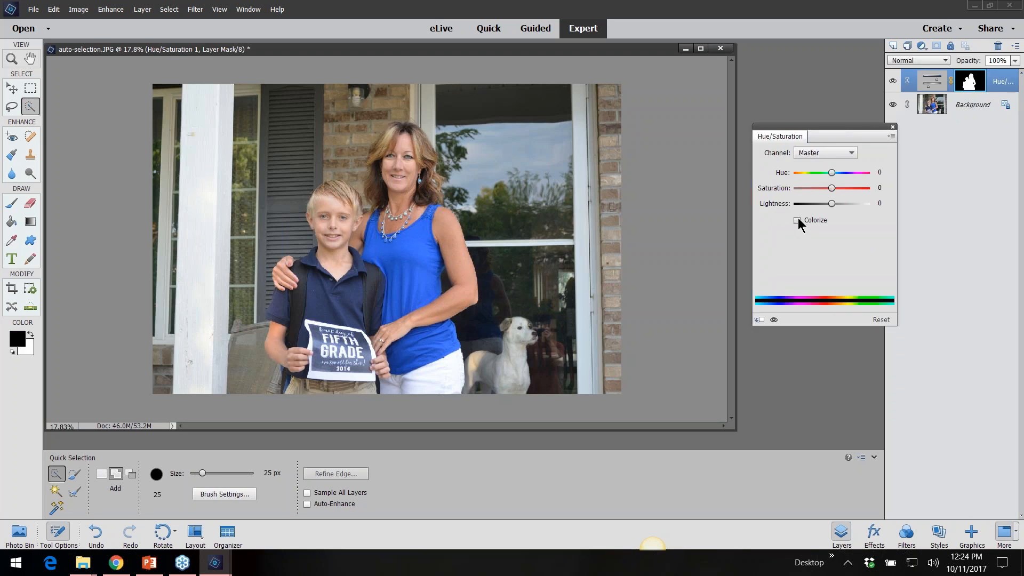
pyautogui.click(797, 220)
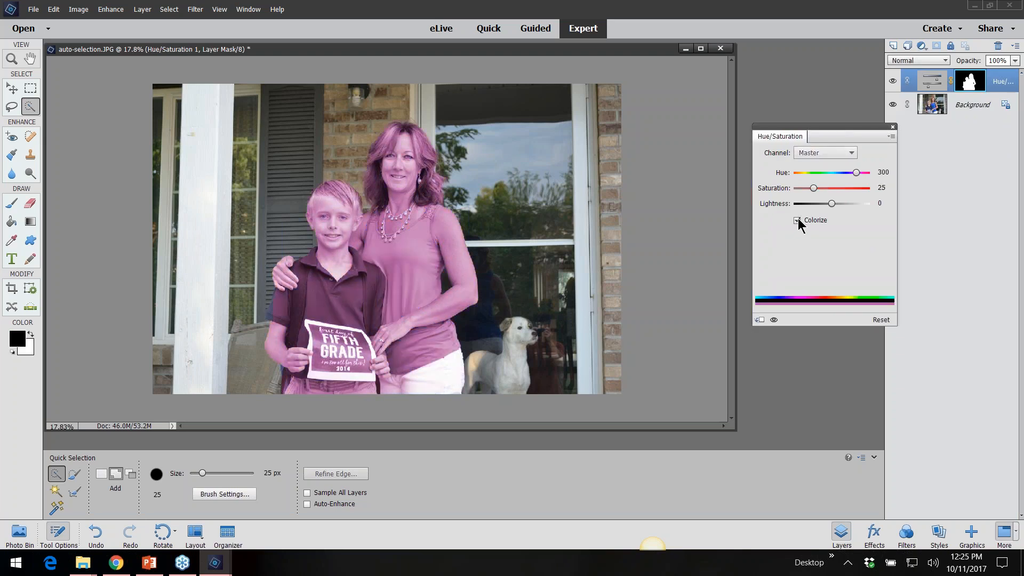
pyautogui.moveTo(813, 188); pyautogui.dragTo(798, 193)
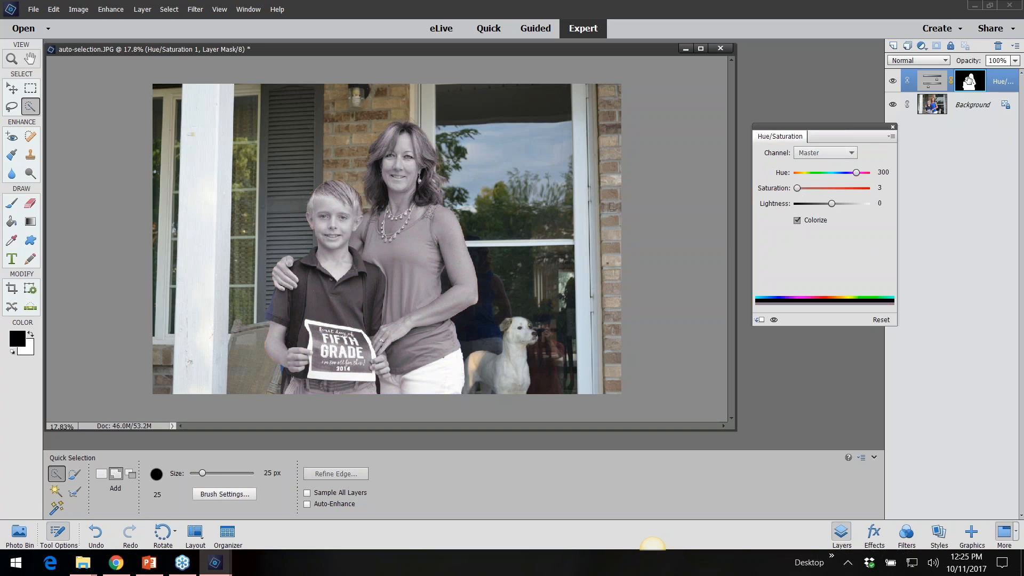
# - Delete the Hue/Saturation adjustment layer together with its layer mask
pyautogui.moveTo(969, 80); pyautogui.dragTo(997, 47)
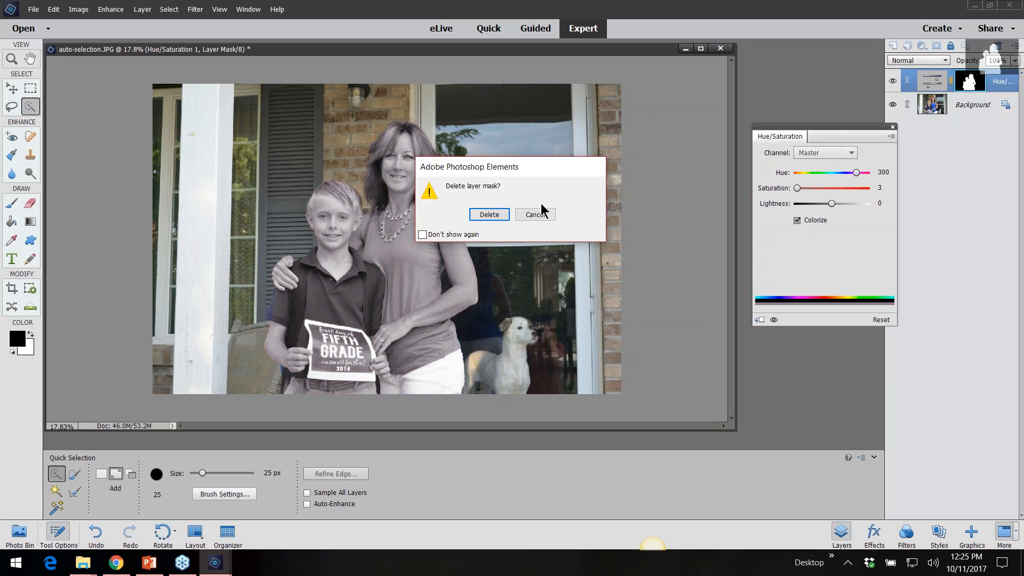
pyautogui.click(489, 216)
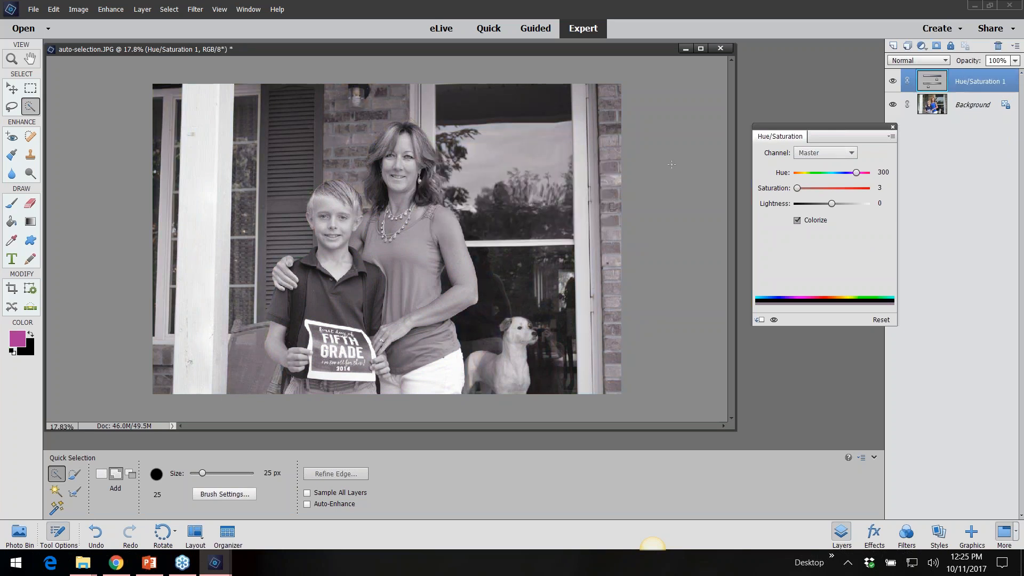
pyautogui.moveTo(967, 82); pyautogui.dragTo(998, 46)
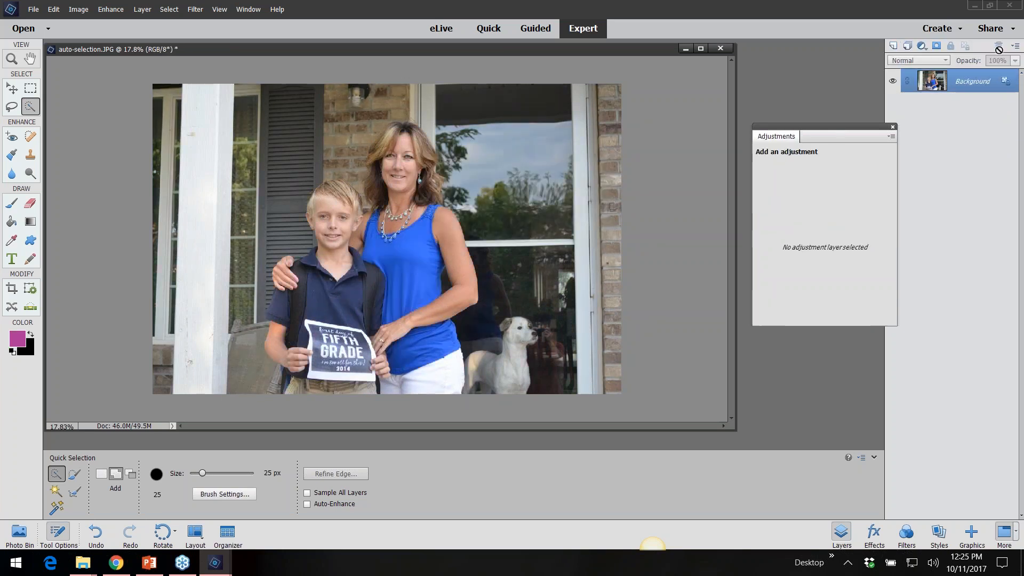
# - Load the saved selection of the woman and boy and invert it to select the background
pyautogui.click(177, 10)
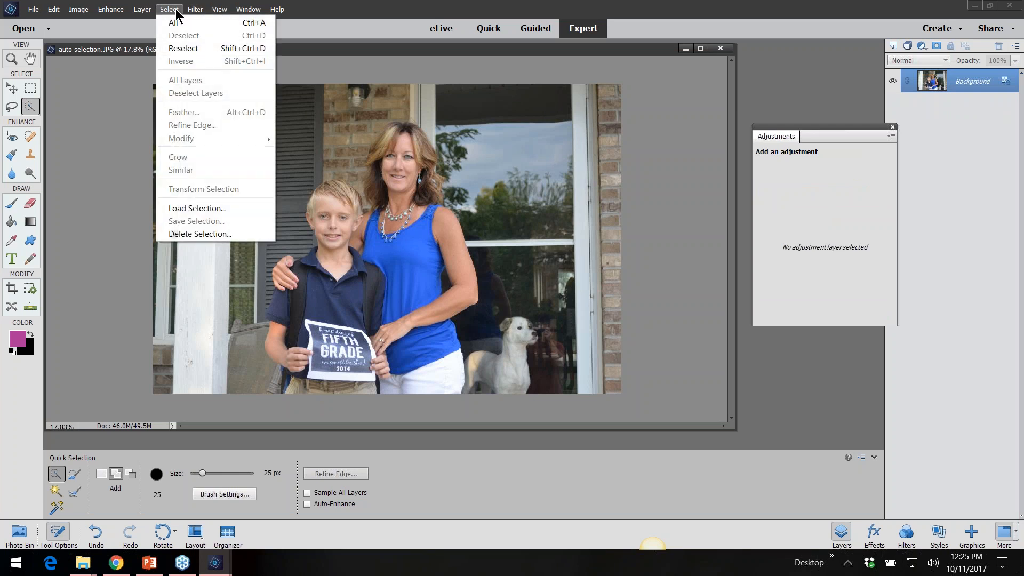
pyautogui.click(199, 209)
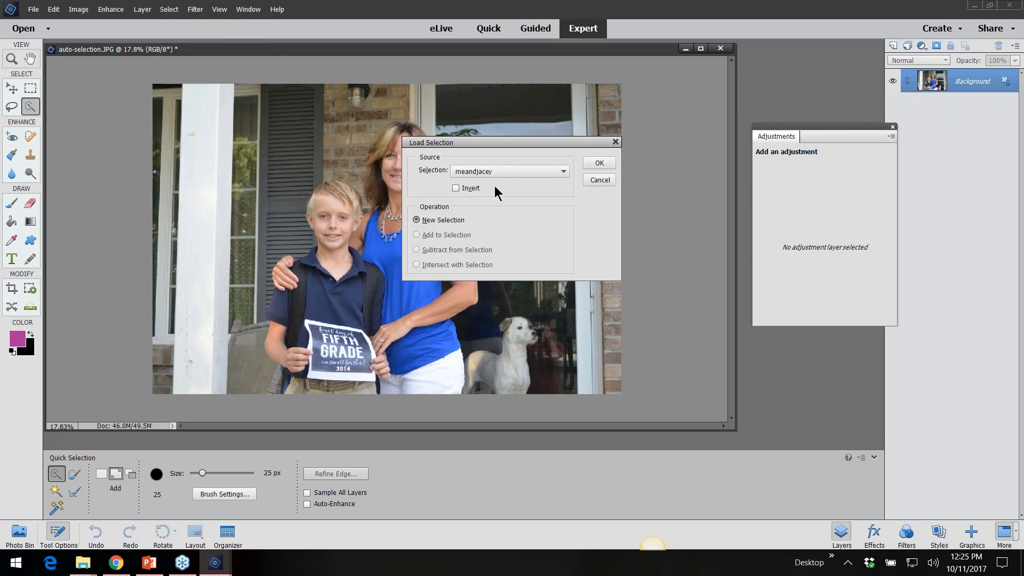
pyautogui.click(600, 163)
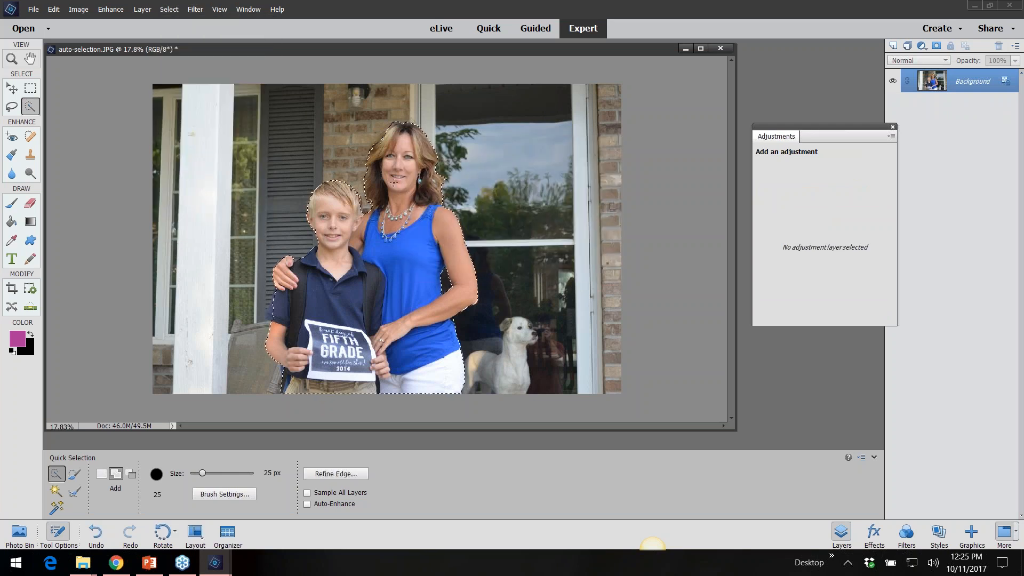
pyautogui.scroll(3, 394, 183)
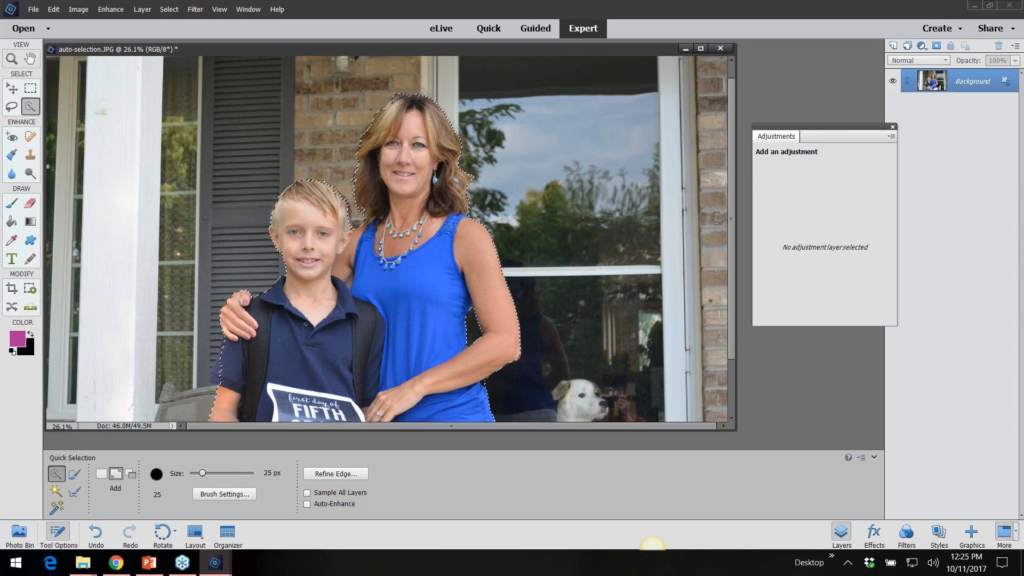
pyautogui.click(169, 9)
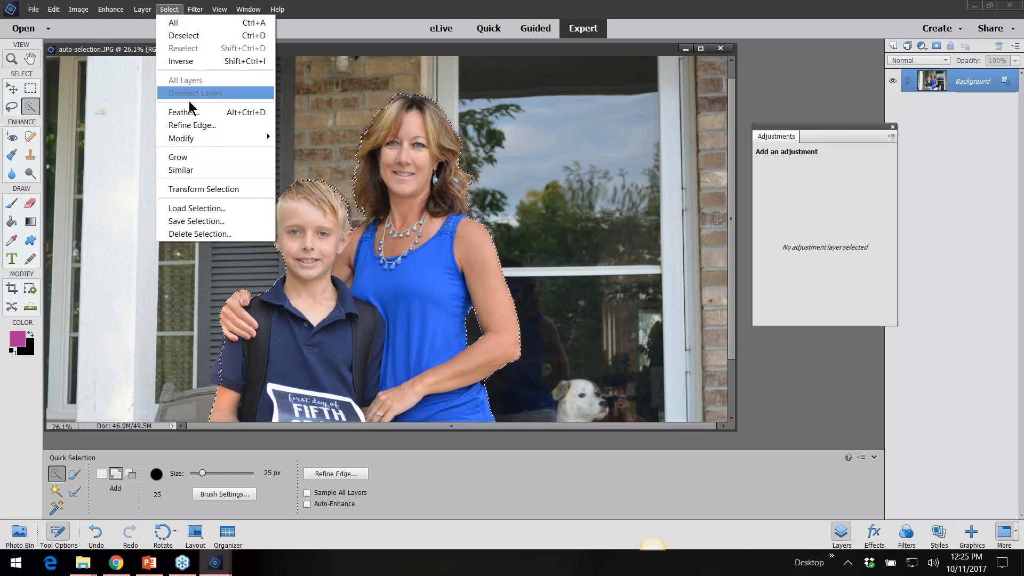
pyautogui.click(184, 60)
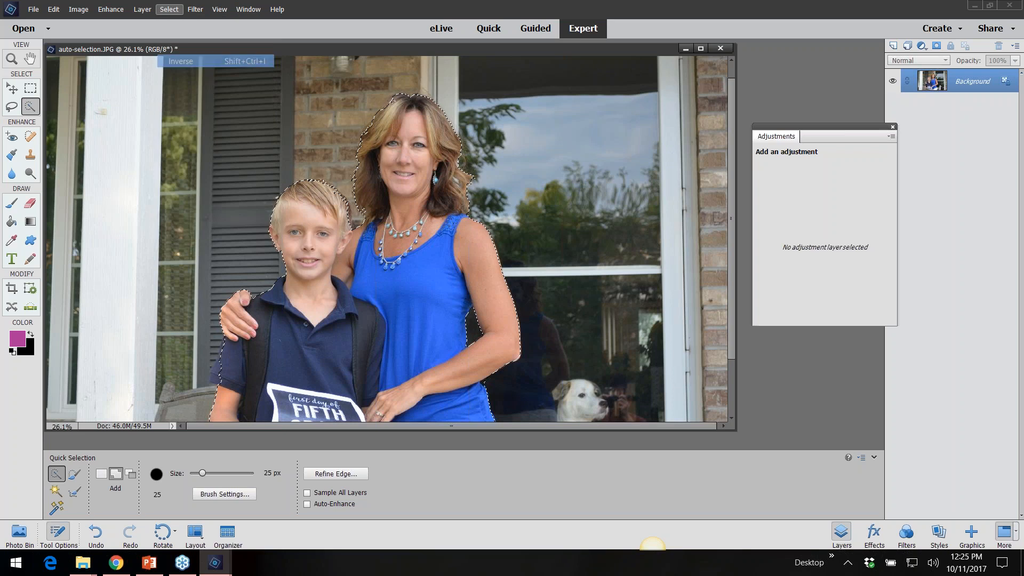
pyautogui.click(922, 45)
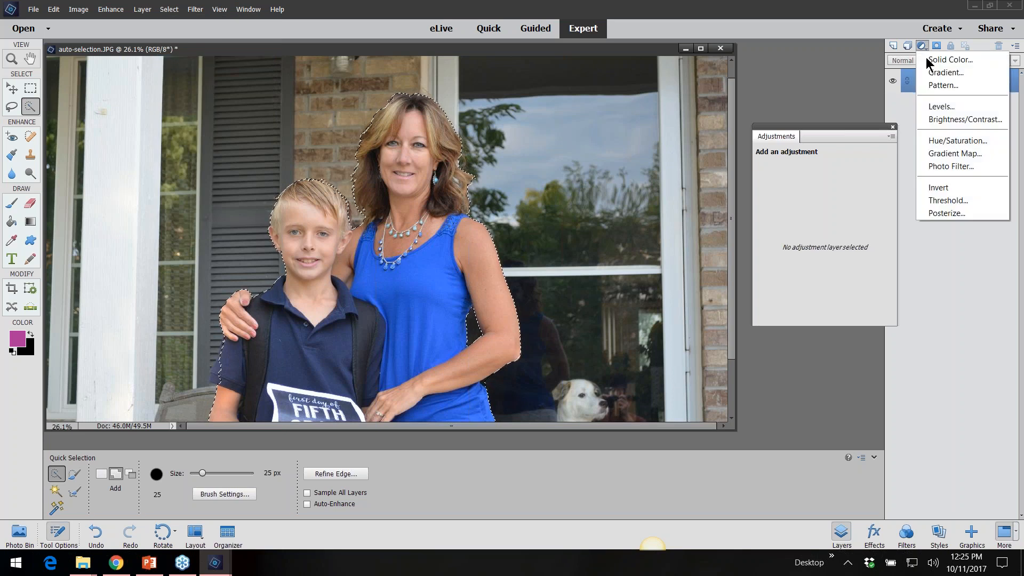
pyautogui.click(941, 107)
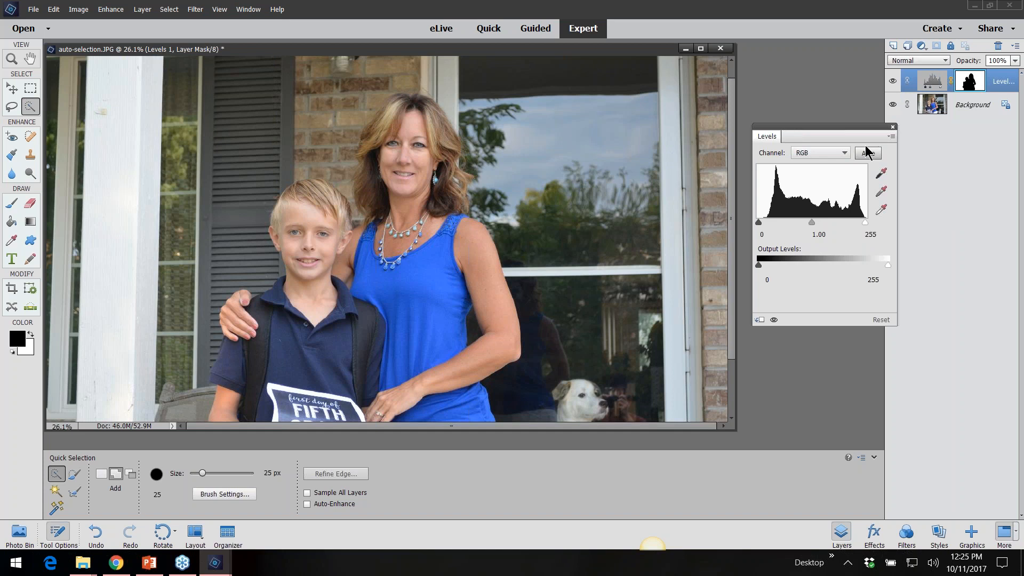
pyautogui.click(893, 127)
pyautogui.moveTo(978, 68); pyautogui.dragTo(998, 46)
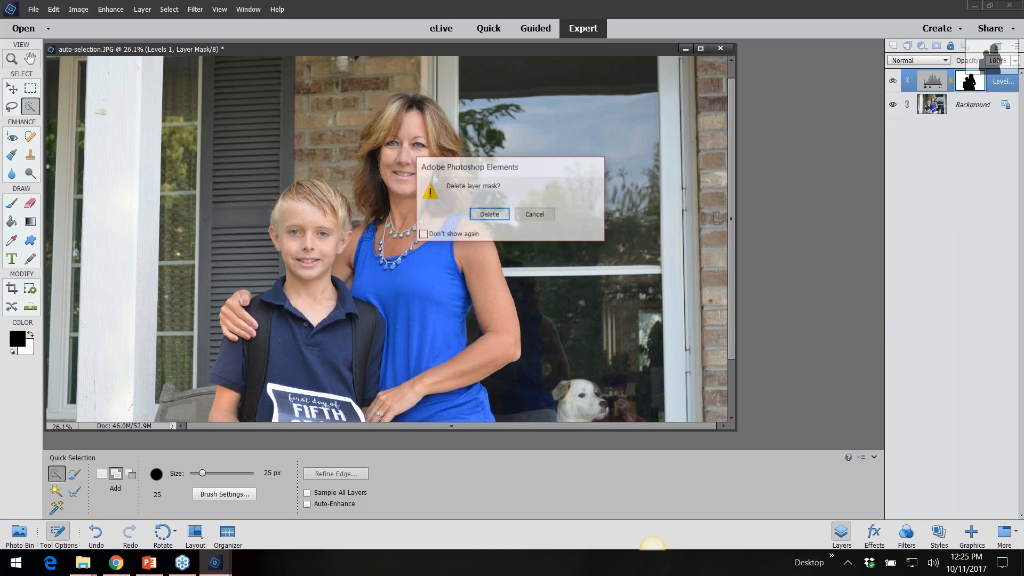
pyautogui.click(489, 215)
pyautogui.moveTo(970, 81); pyautogui.dragTo(998, 46)
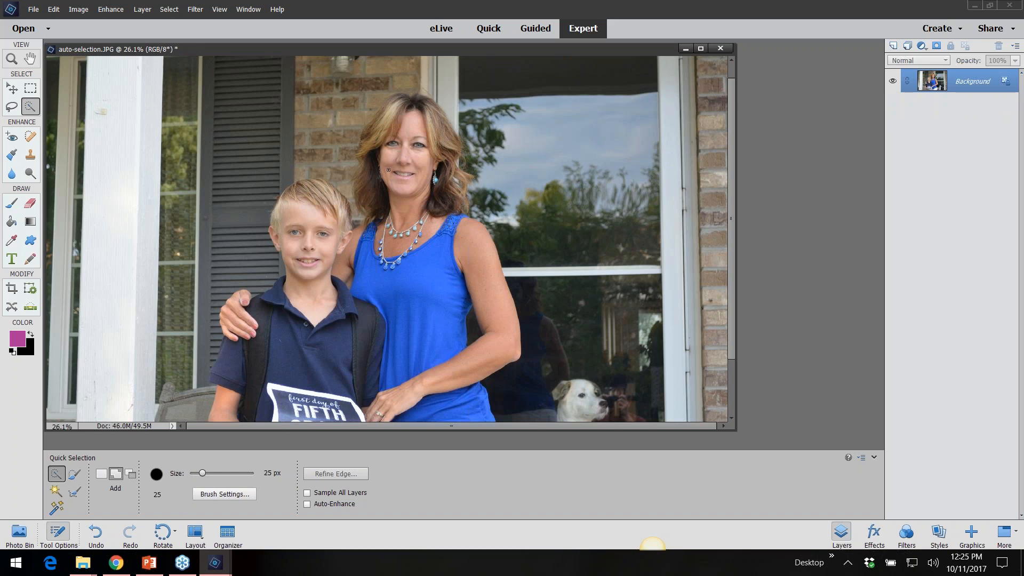
pyautogui.click(923, 46)
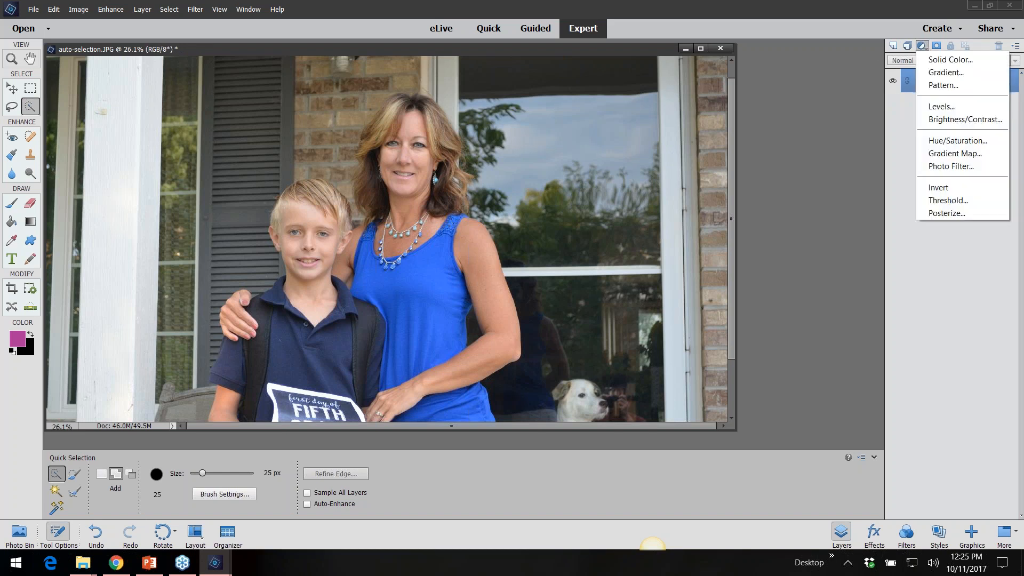
pyautogui.click(947, 140)
pyautogui.click(795, 220)
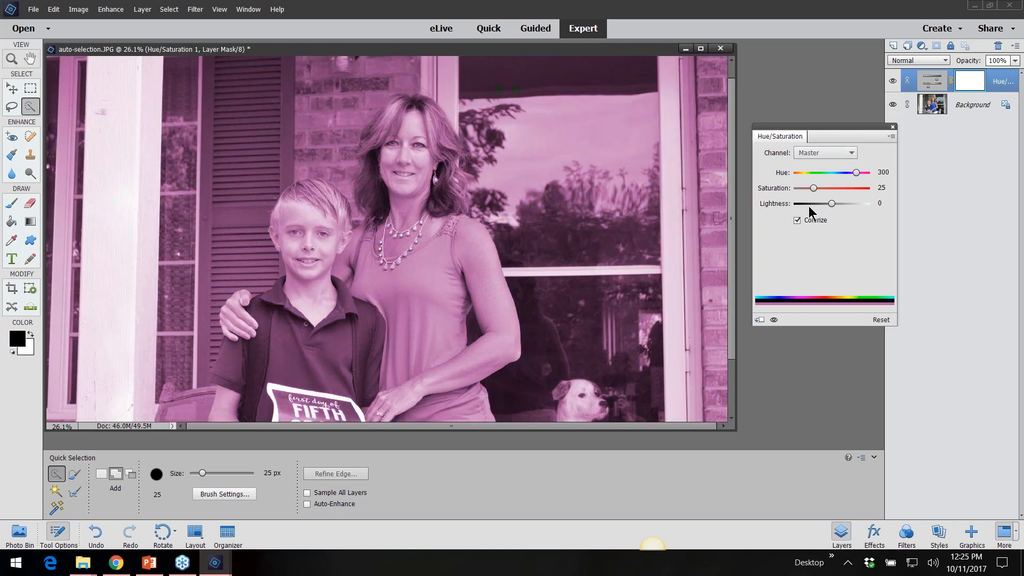
pyautogui.click(893, 127)
pyautogui.moveTo(966, 81); pyautogui.dragTo(998, 46)
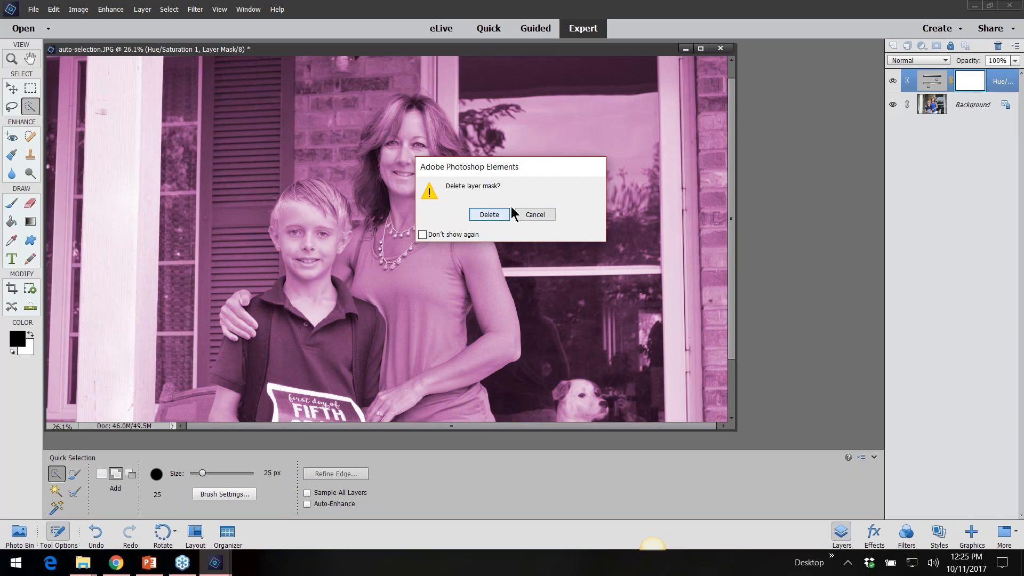
pyautogui.click(489, 215)
pyautogui.moveTo(974, 79); pyautogui.dragTo(998, 46)
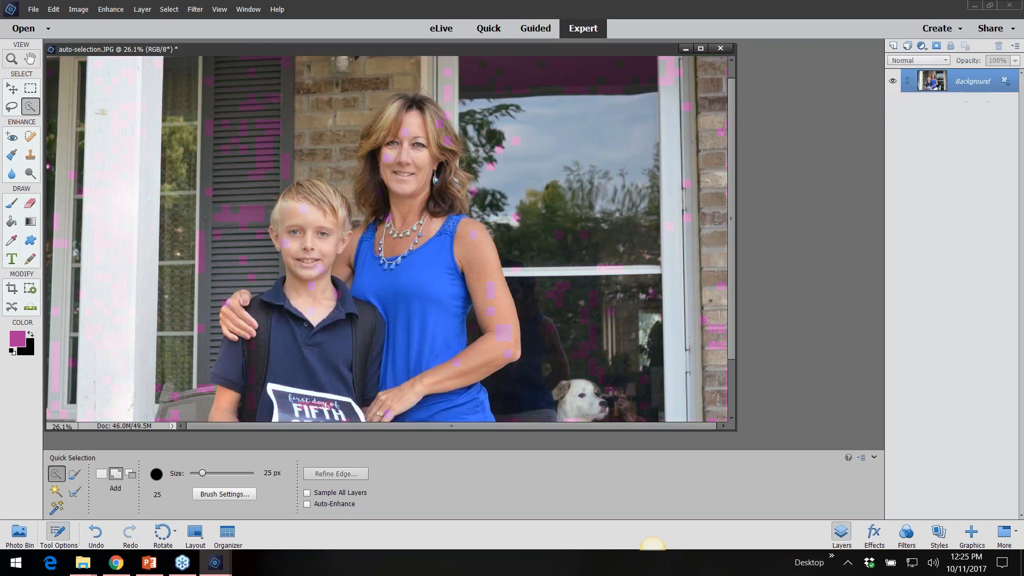
# - Load the saved woman-and-boy selection as a new selection with Invert enabled
pyautogui.click(169, 9)
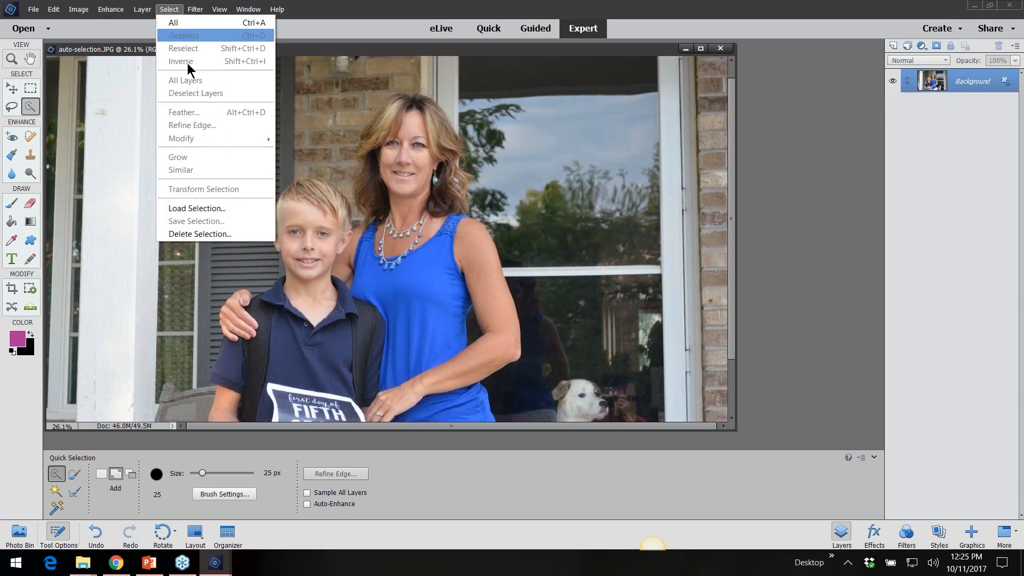
pyautogui.click(184, 207)
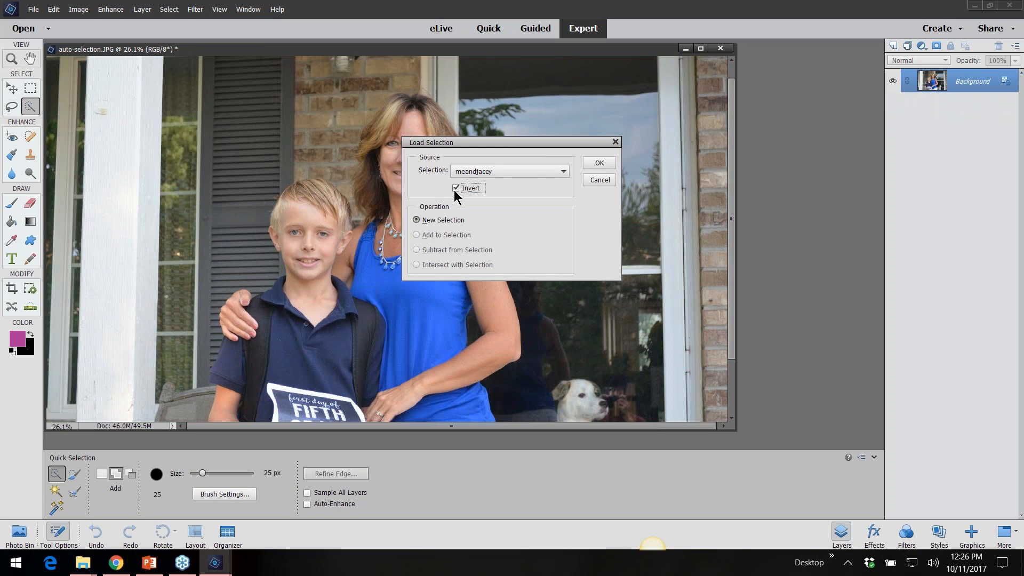
pyautogui.click(604, 161)
# - Add a Hue/Saturation adjustment layer to the selected background with Colorize enabled, saturation 0 and lightness -28
pyautogui.hotkey('ctrl', '0')
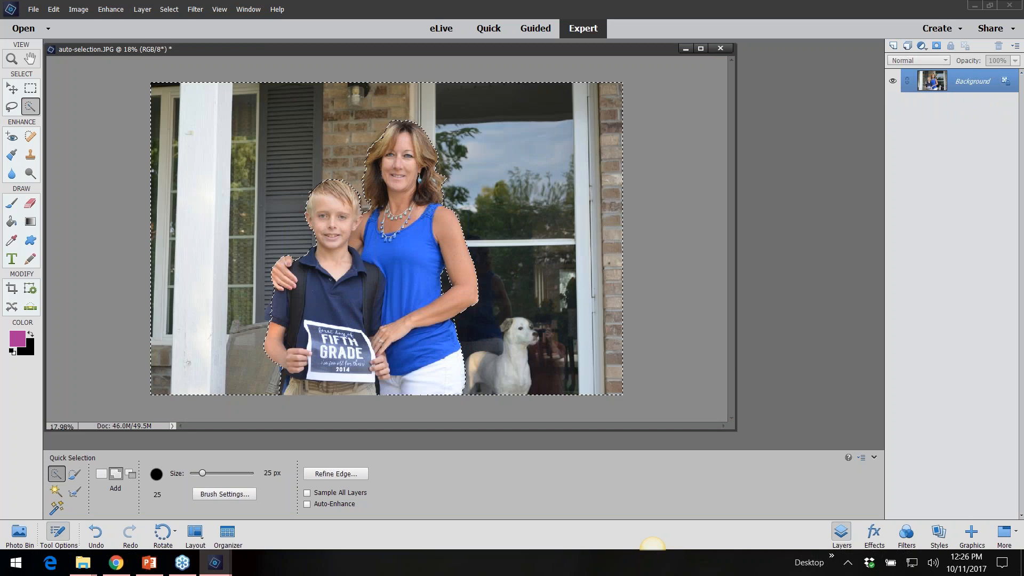
pyautogui.click(923, 47)
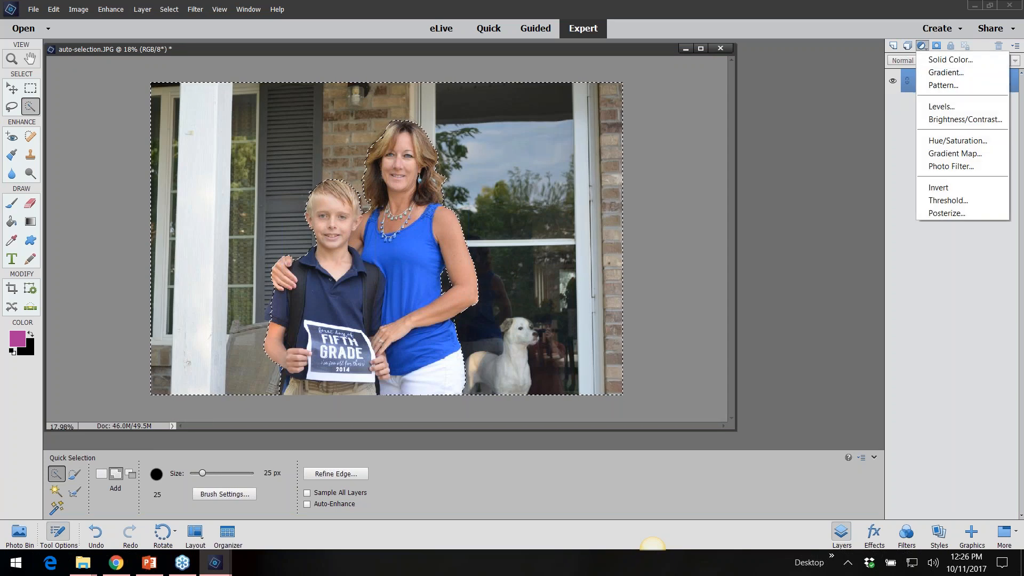
pyautogui.click(945, 140)
pyautogui.click(797, 220)
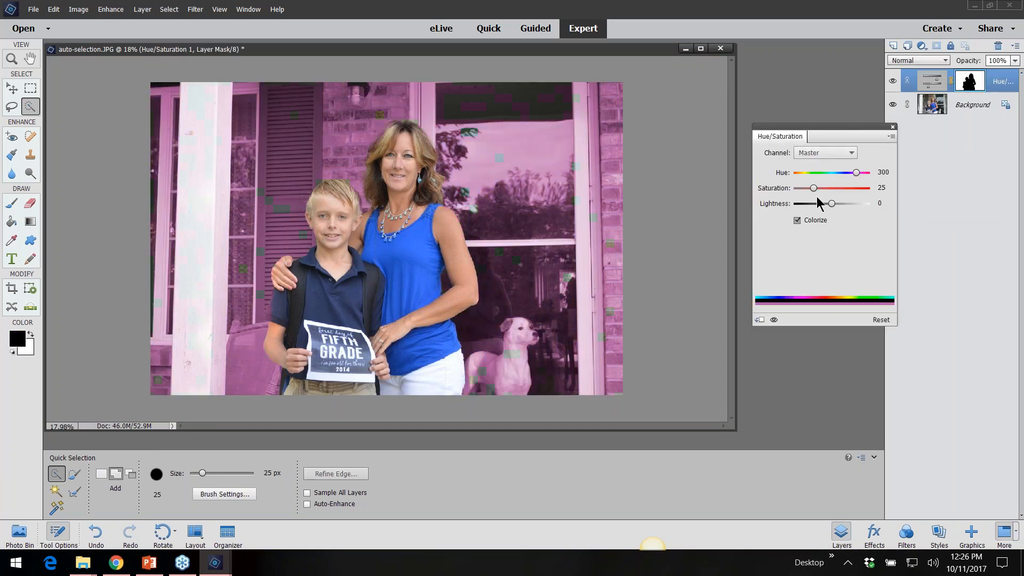
pyautogui.moveTo(815, 188); pyautogui.dragTo(821, 212)
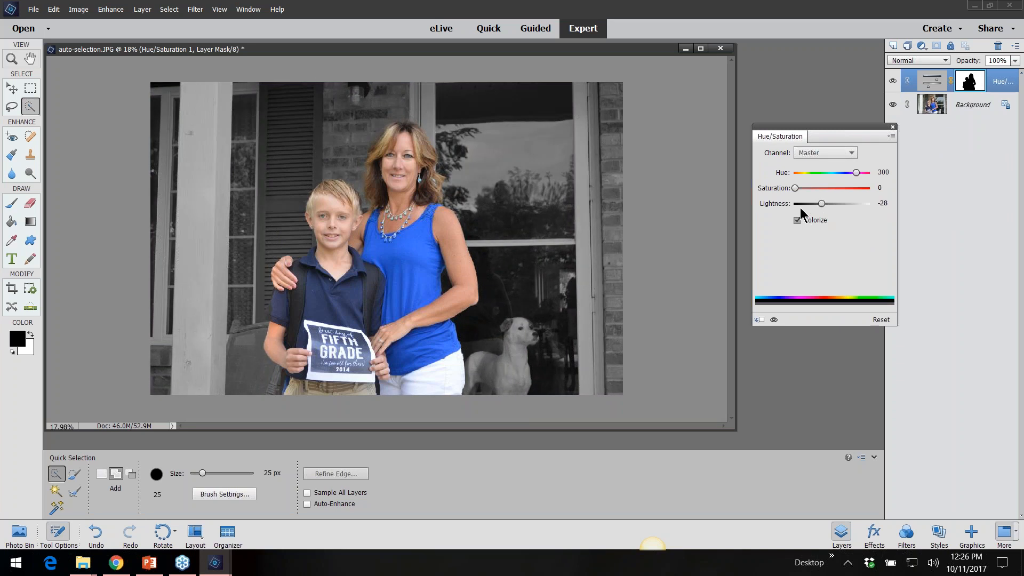
# - Switch to the Auto Selection tool
pyautogui.click(56, 491)
pyautogui.click(56, 508)
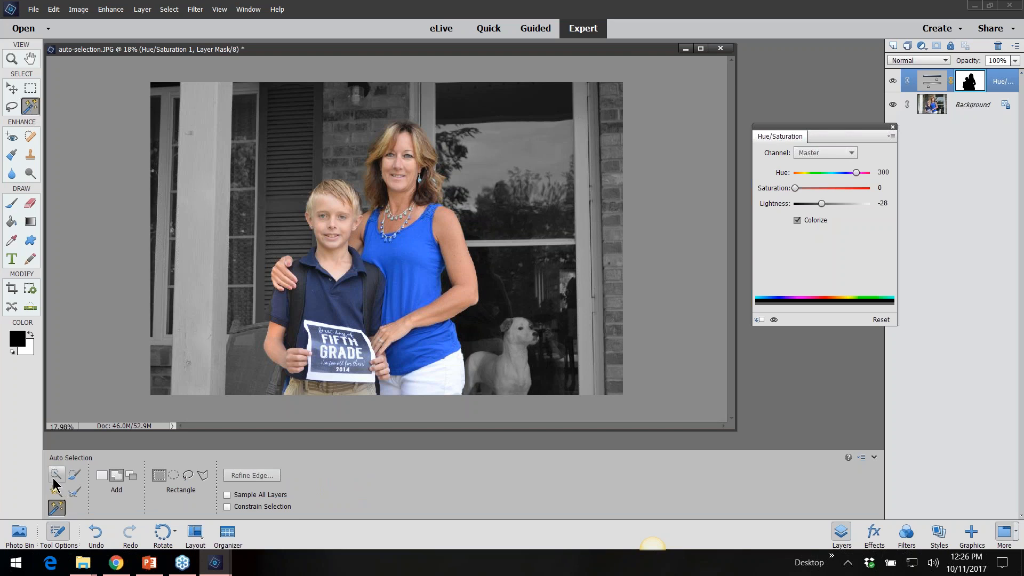
pyautogui.click(58, 533)
pyautogui.click(58, 532)
# - Close the auto-selection photo without saving it and open the duck image from the 02auto-selection folder
pyautogui.click(720, 49)
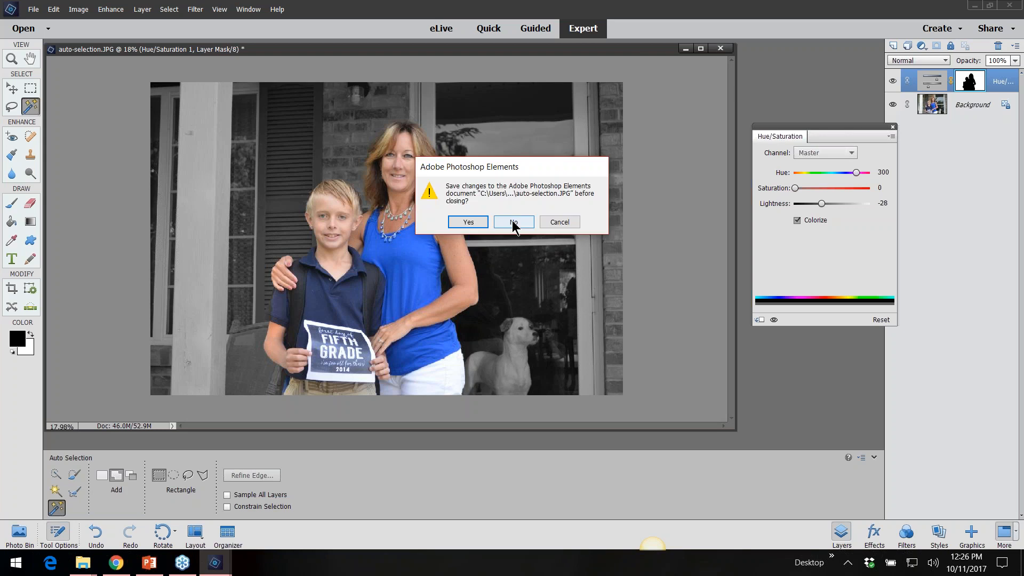
pyautogui.click(514, 222)
pyautogui.click(33, 9)
pyautogui.click(53, 33)
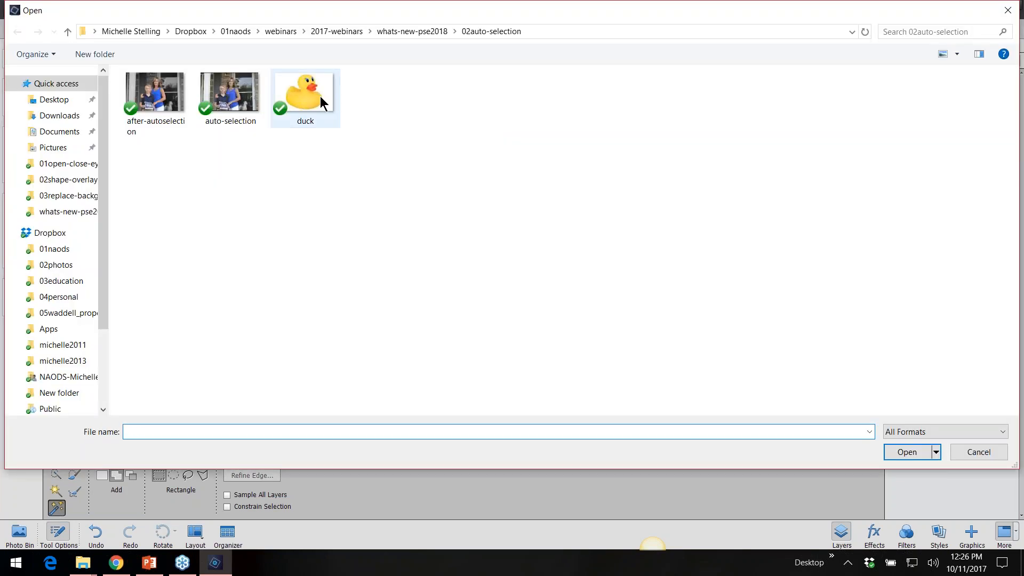
pyautogui.click(320, 95)
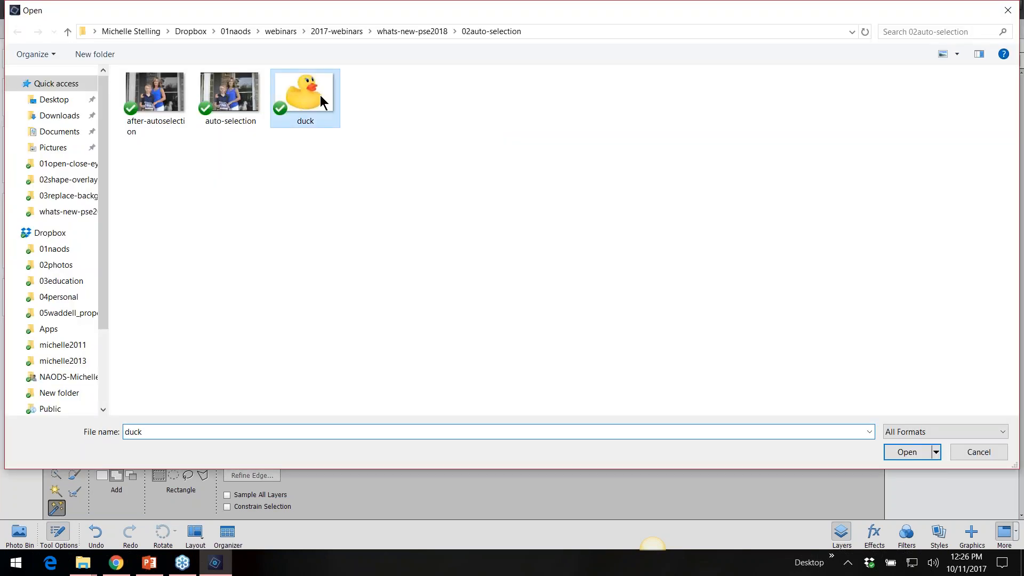
pyautogui.press('Return')
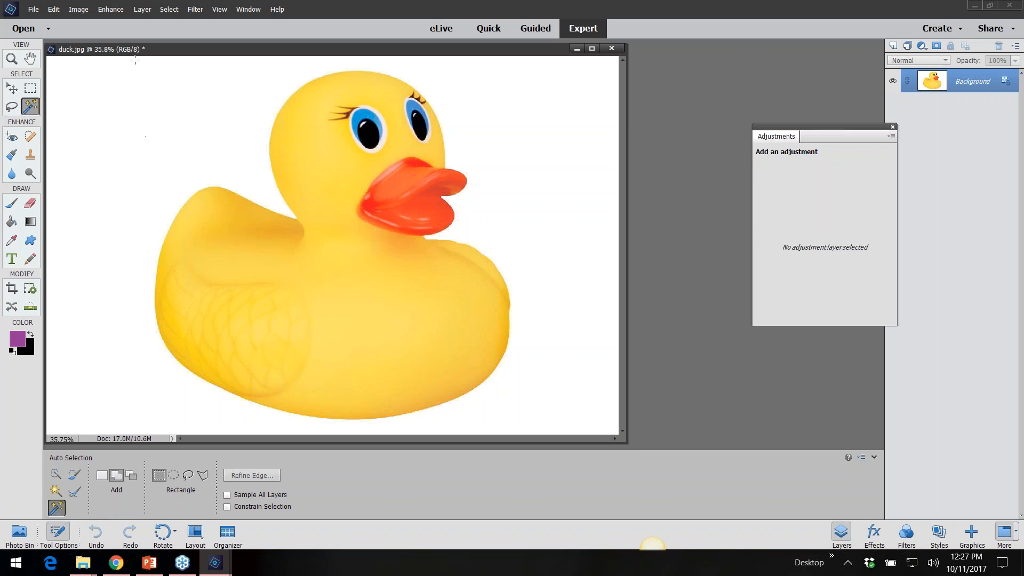
# - Auto-select the duck with a rectangle around it and subtract the white area beneath its beak
pyautogui.moveTo(250, 157); pyautogui.dragTo(550, 425)
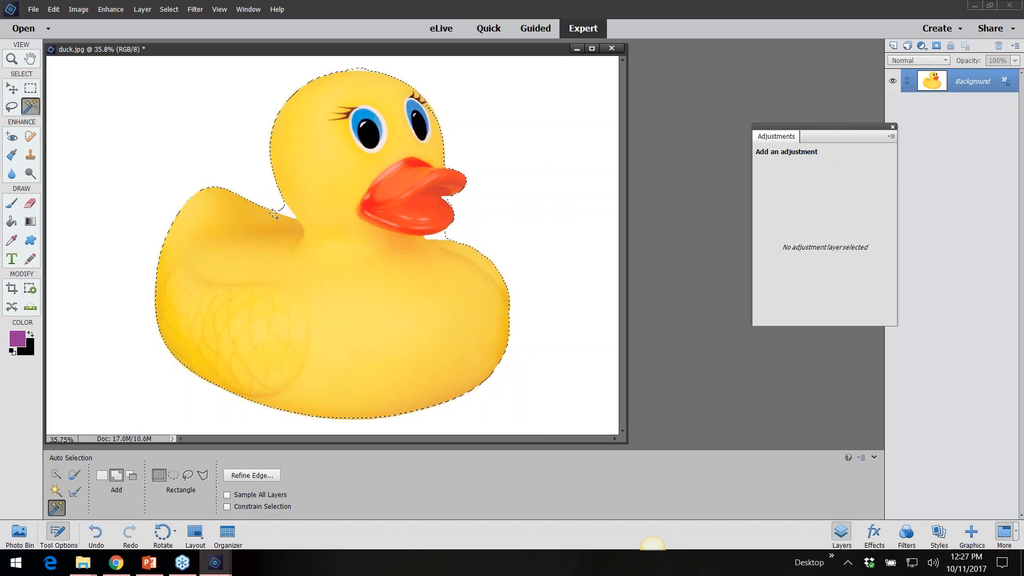
pyautogui.scroll(3, 438, 272)
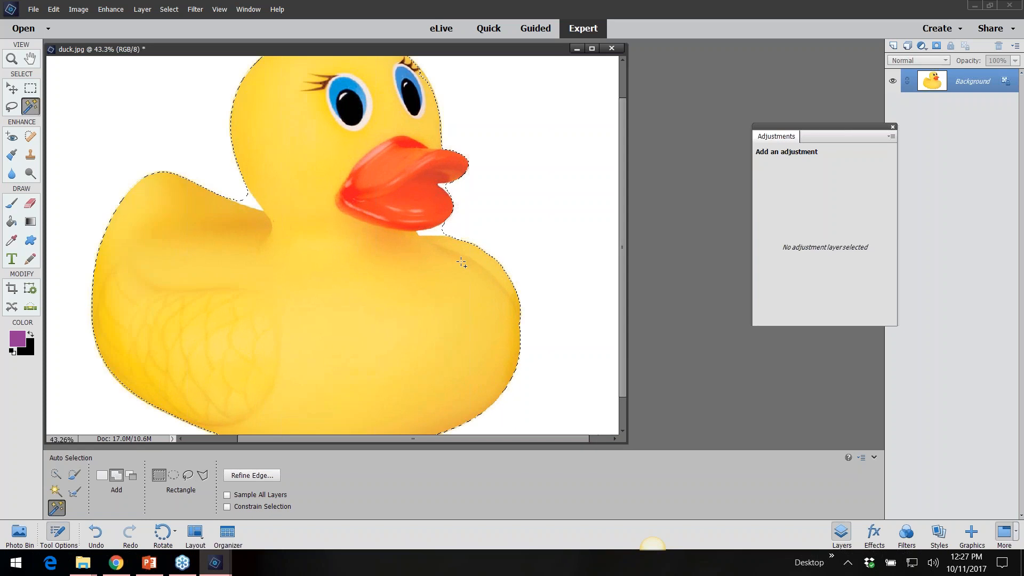
pyautogui.scroll(1, 467, 258)
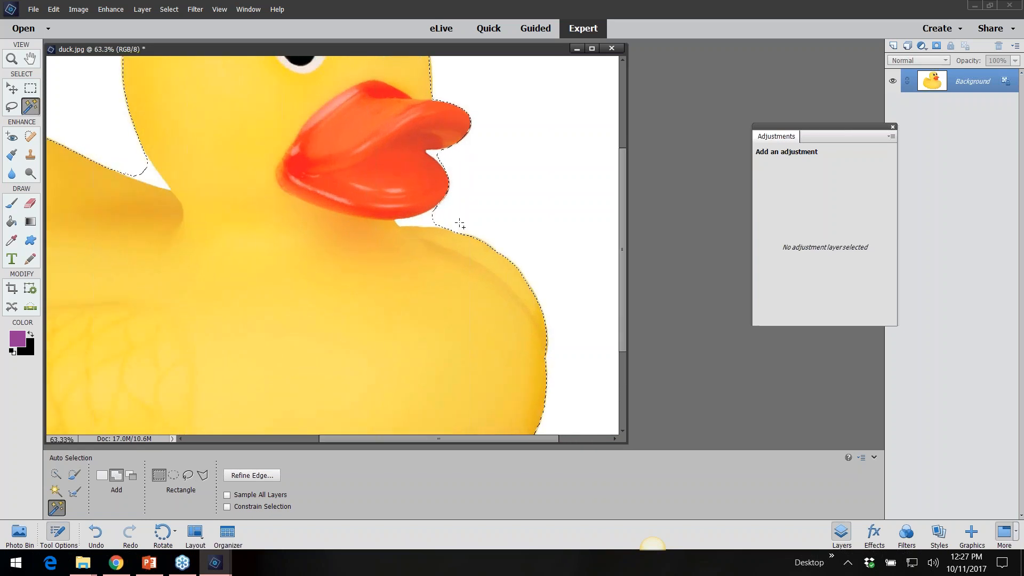
pyautogui.press('alt')
pyautogui.moveTo(449, 217); pyautogui.dragTo(372, 201)
pyautogui.press('alt')
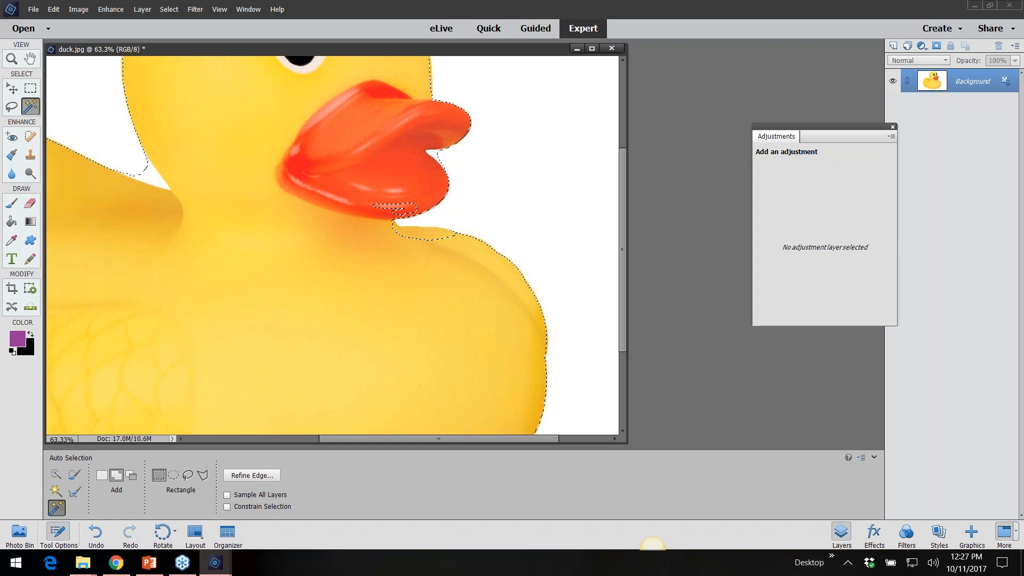
# - Add the missed chest edge and beak patch with the Quick Selection tool and subtract the white notch in the beak
pyautogui.click(55, 473)
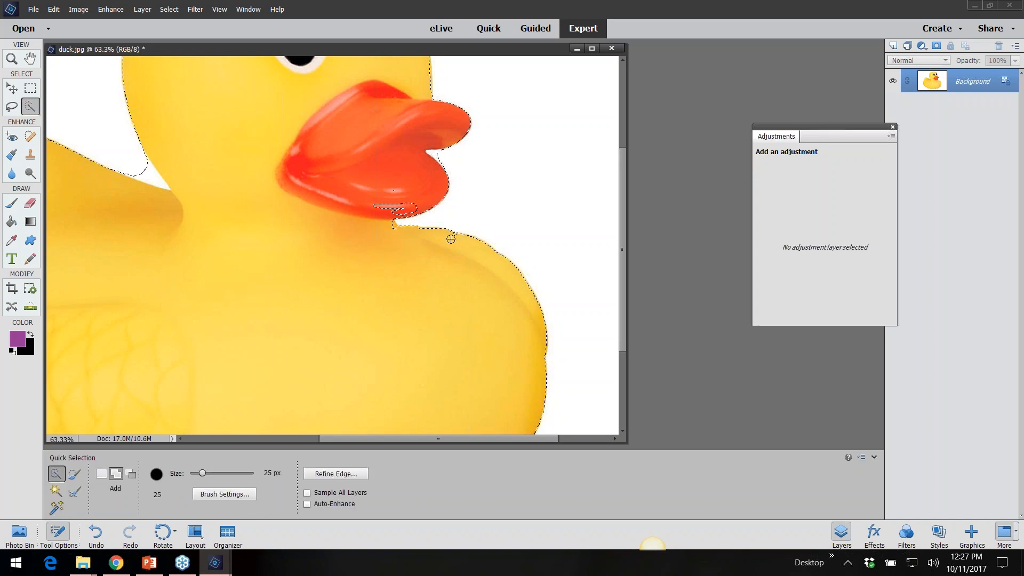
pyautogui.moveTo(386, 203); pyautogui.dragTo(413, 200)
pyautogui.press('alt')
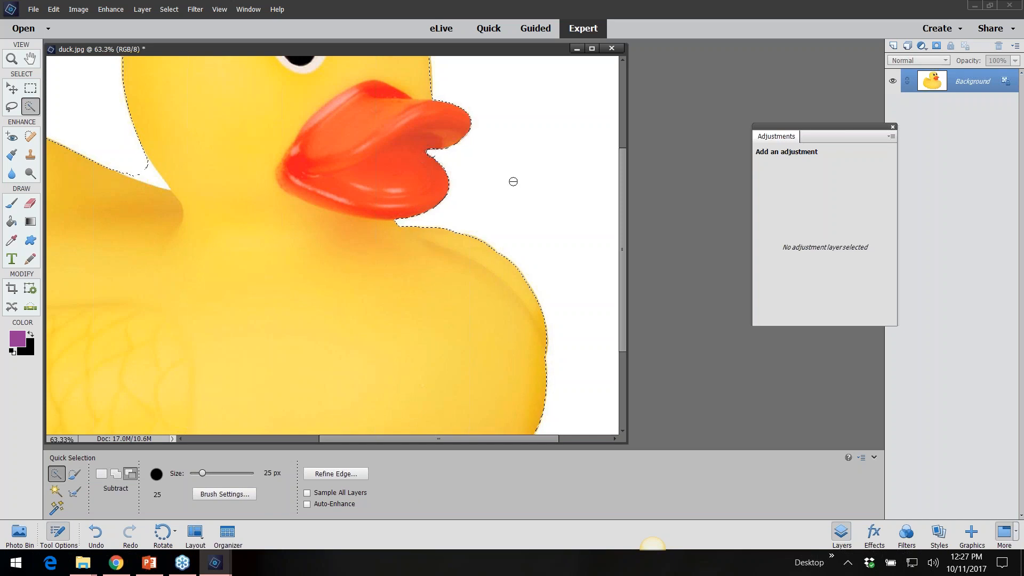
# - Subtract the white gap between the duck's head and back and clean up the selection edge there
pyautogui.press('alt')
pyautogui.moveTo(155, 180); pyautogui.dragTo(135, 164)
pyautogui.press('alt')
pyautogui.moveTo(128, 154)
pyautogui.mouseDown()
pyautogui.moveTo(162, 184)
pyautogui.moveTo(125, 167)
pyautogui.moveTo(165, 183)
pyautogui.mouseUp()
pyautogui.scroll(-5, 222, 215)
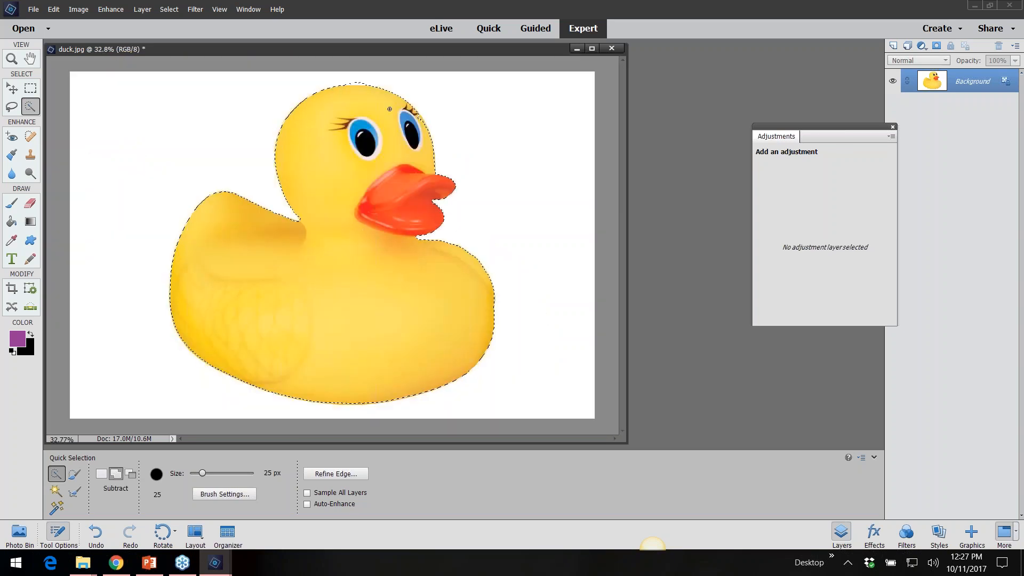
# - Subtract the excess above the duck's head and add the missed strip along the top of the head with Quick Selection
pyautogui.keyDown('alt'); pyautogui.click(360, 83); pyautogui.keyUp('alt')
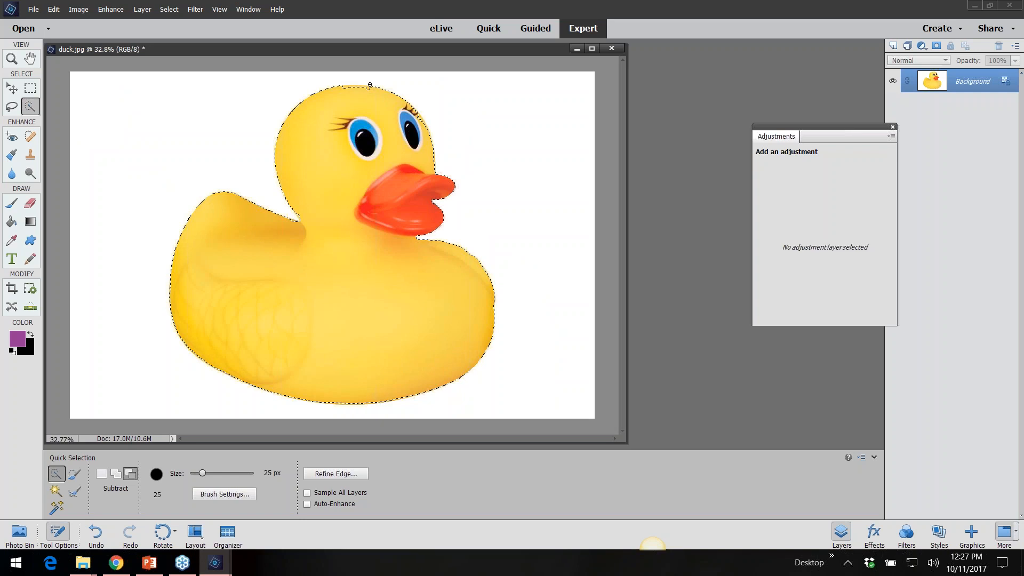
pyautogui.scroll(5, 374, 128)
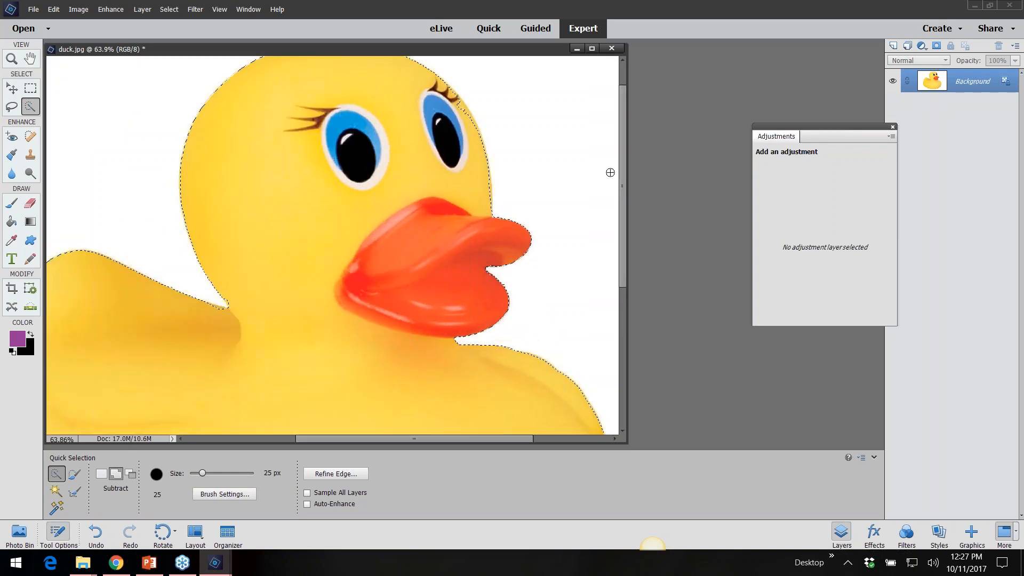
pyautogui.scroll(2, 615, 167)
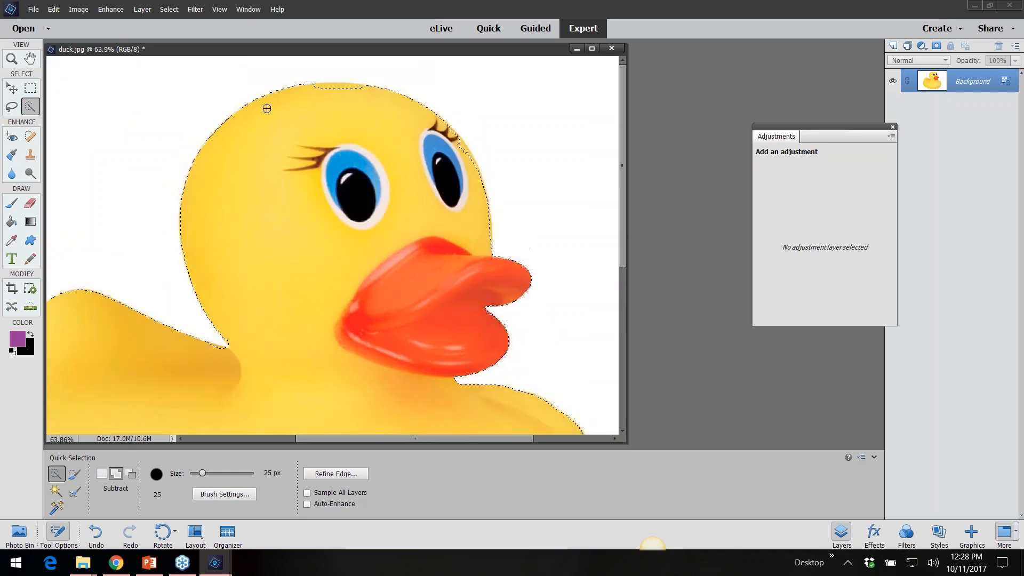
pyautogui.moveTo(309, 89); pyautogui.dragTo(358, 94)
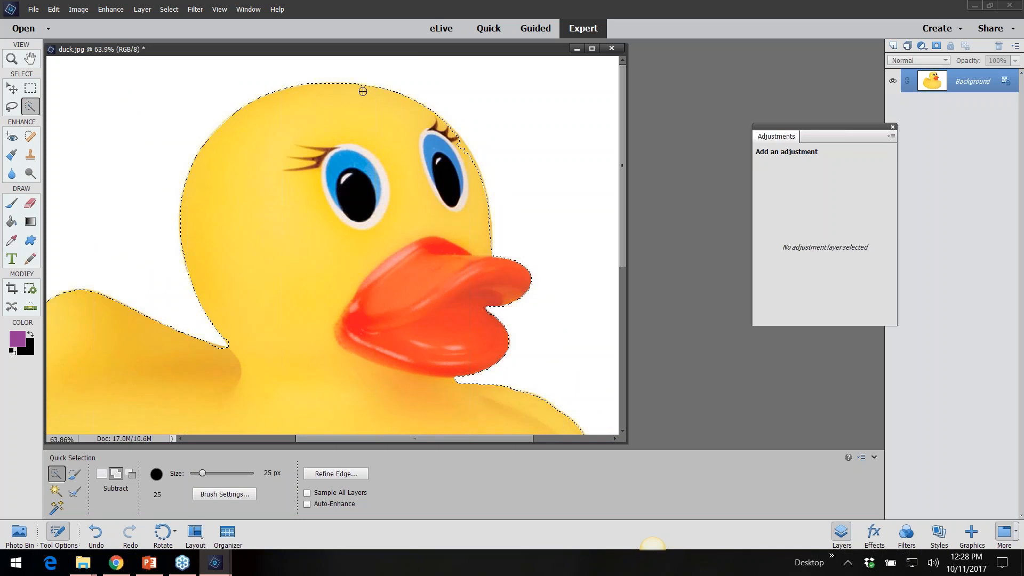
pyautogui.scroll(-5, 457, 243)
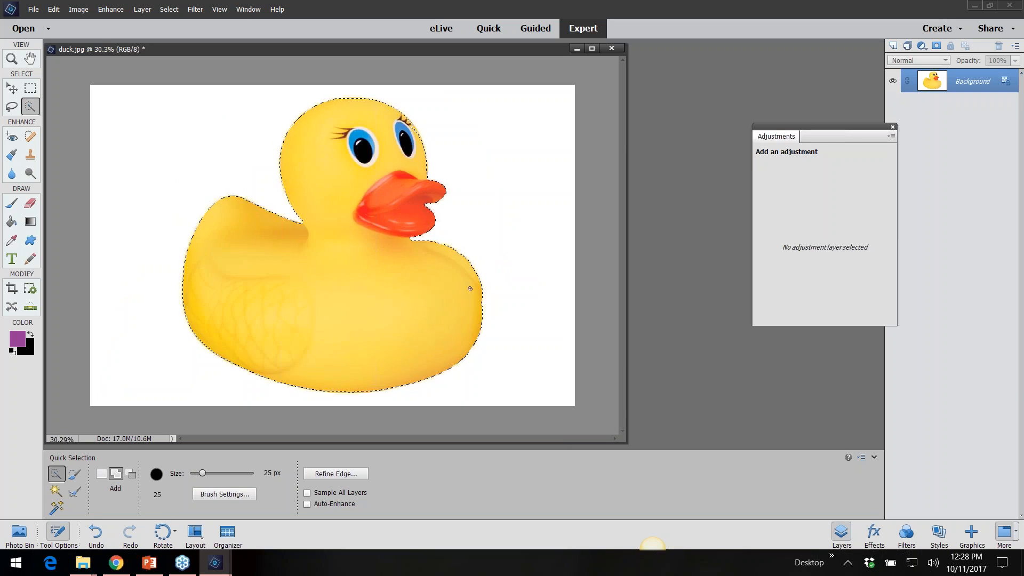
# - Close the duck image and open the double-exposure photo from the 01double-exposure folder inside 03guided
pyautogui.click(612, 49)
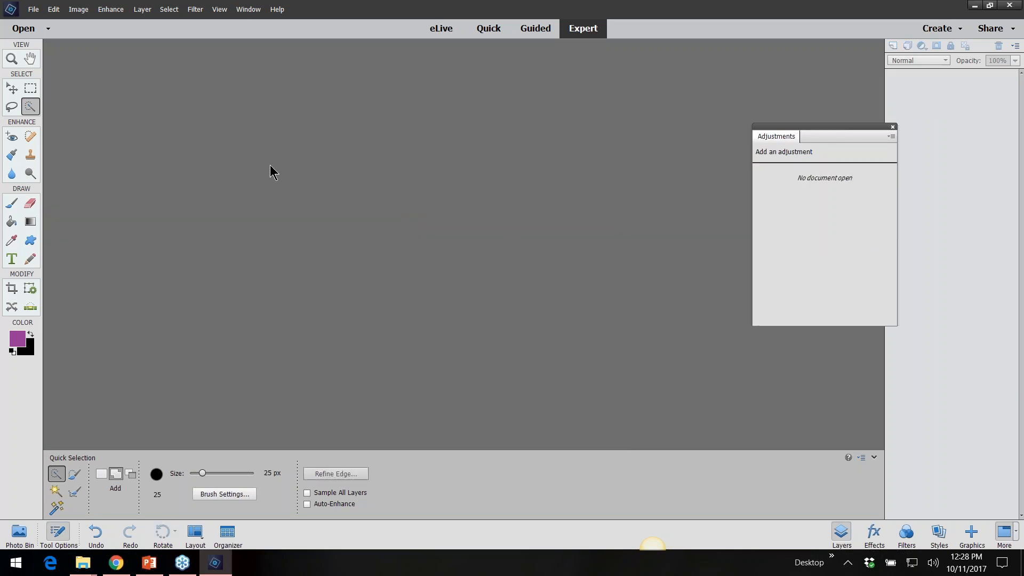
pyautogui.click(34, 12)
pyautogui.click(41, 34)
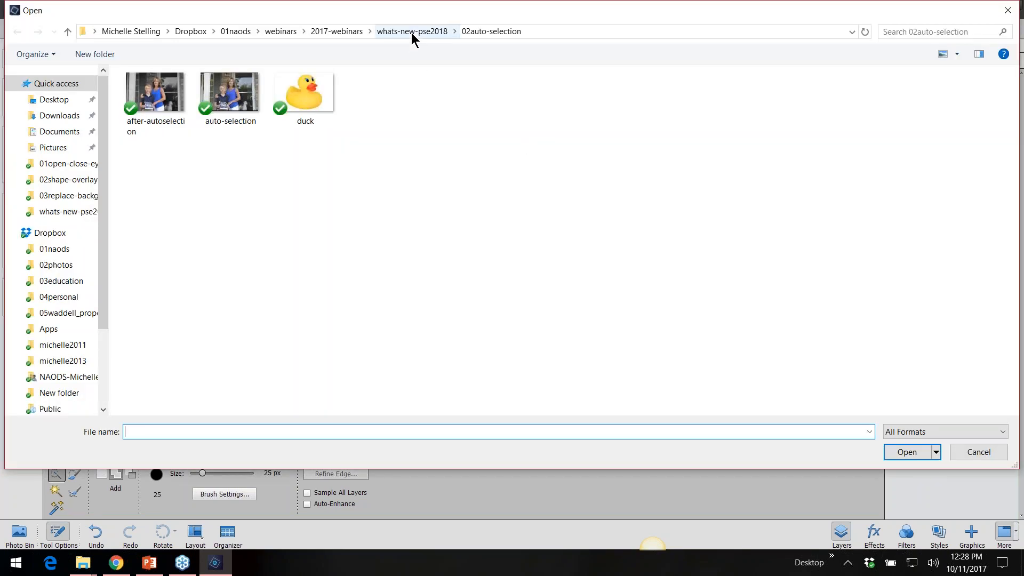
pyautogui.click(412, 32)
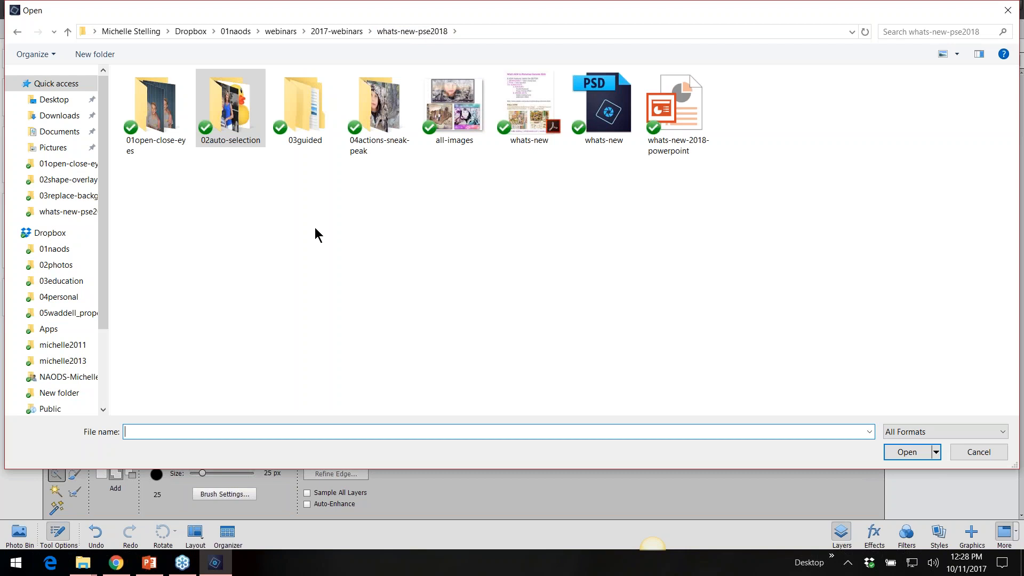
pyautogui.doubleClick(297, 141)
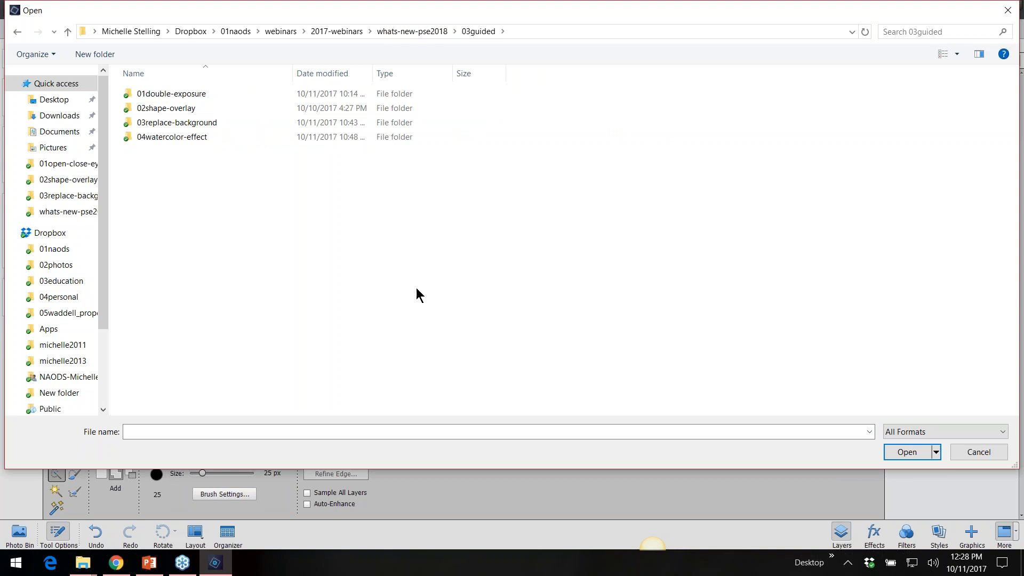
pyautogui.doubleClick(172, 94)
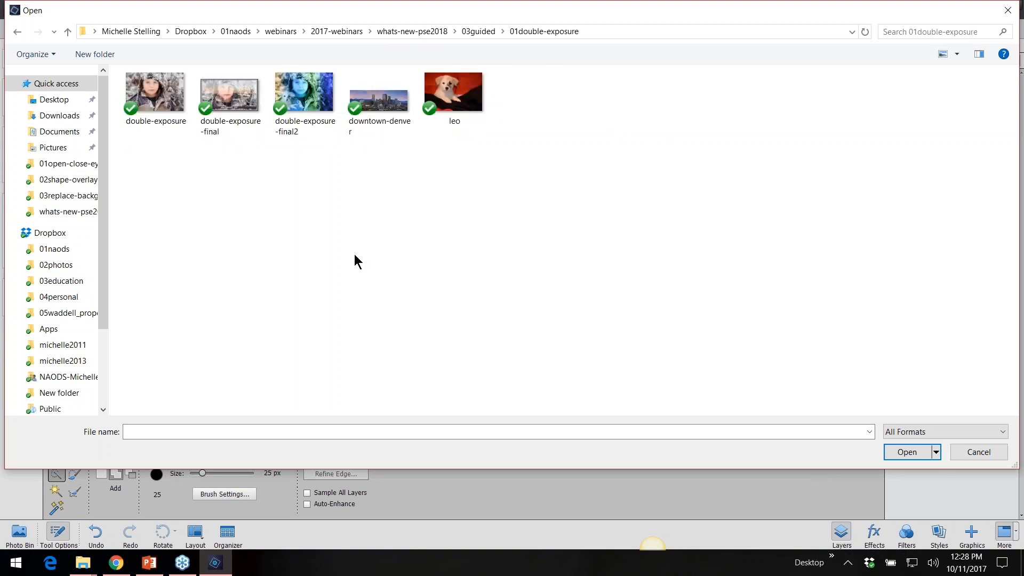
pyautogui.doubleClick(155, 92)
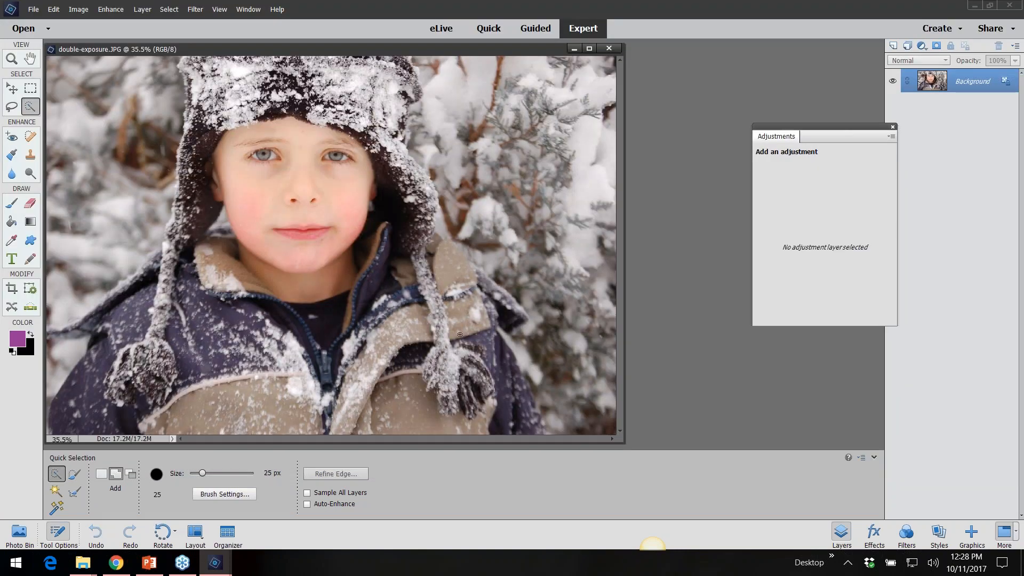
# - Switch to Guided mode and look through the Fun Edits and Special Edits categories
pyautogui.click(536, 29)
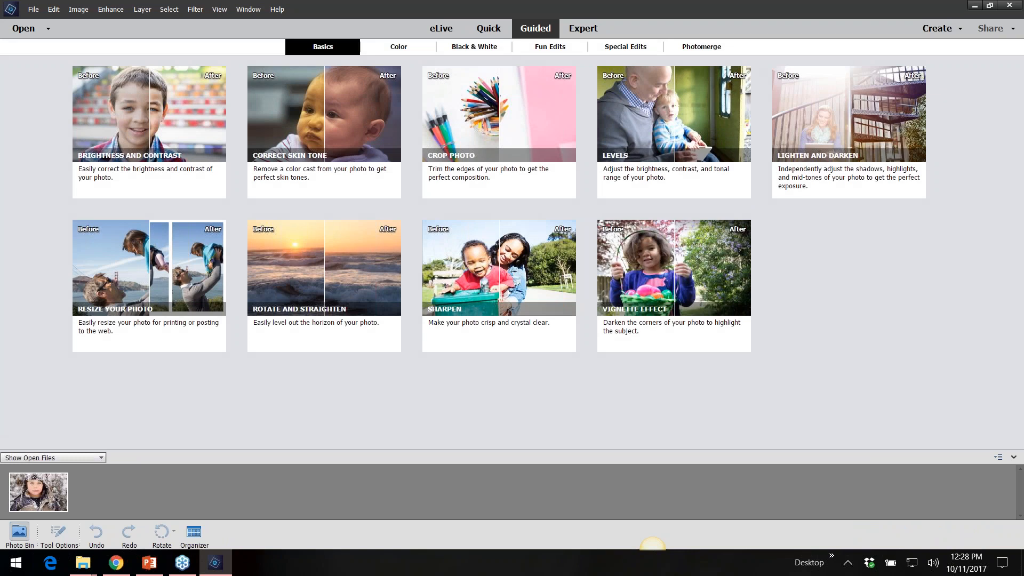
pyautogui.click(550, 49)
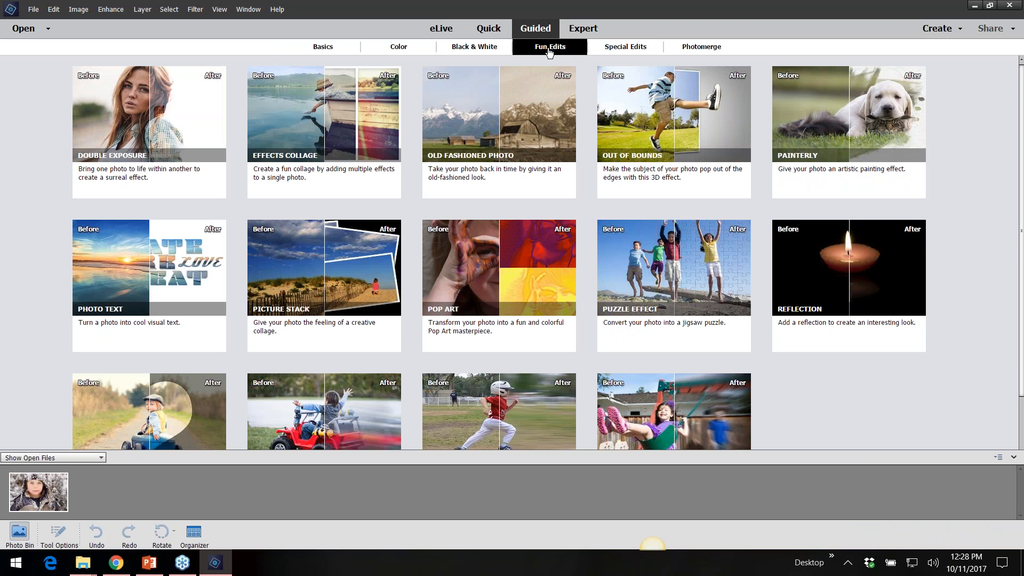
pyautogui.click(624, 51)
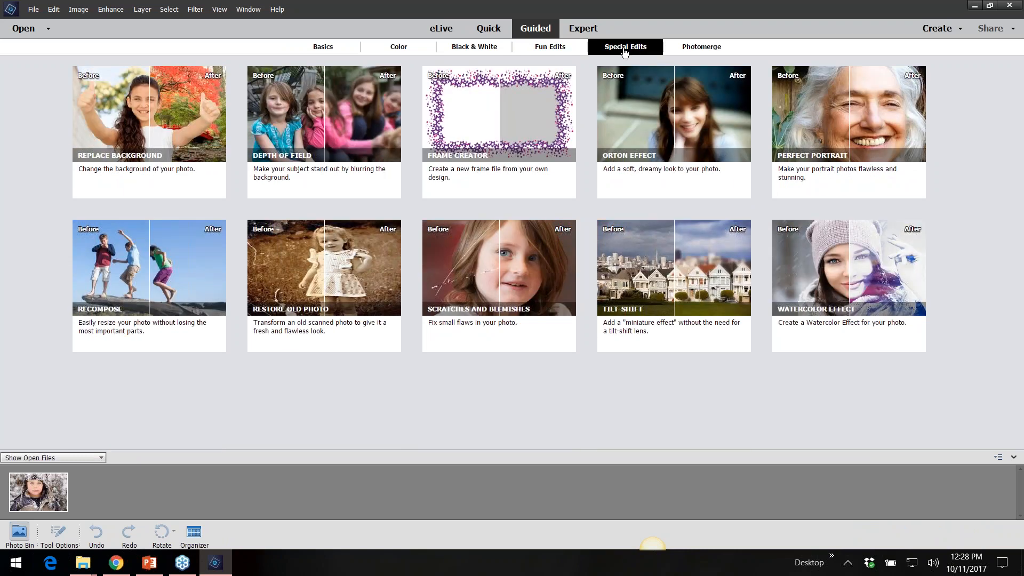
pyautogui.click(548, 50)
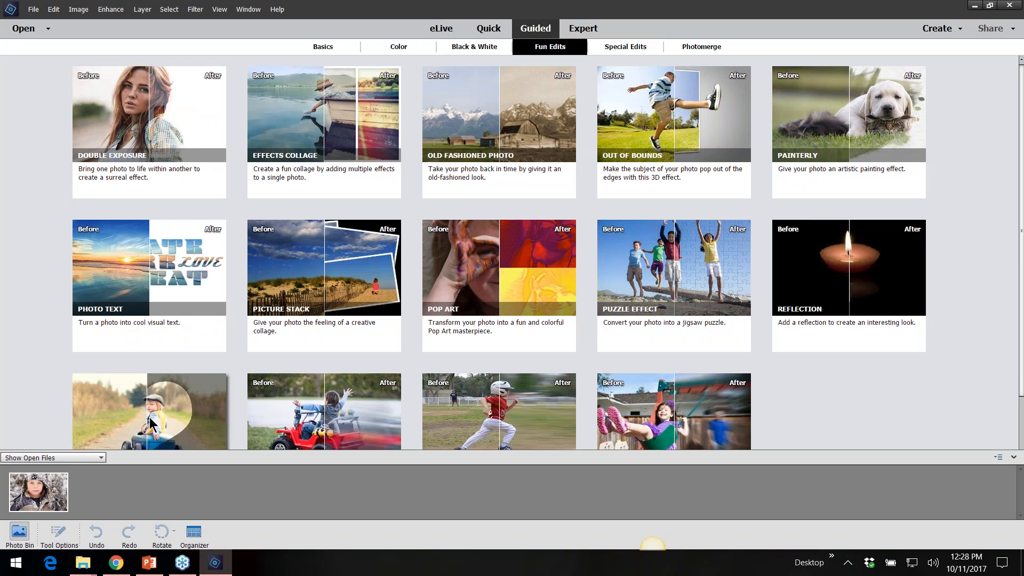
pyautogui.click(635, 49)
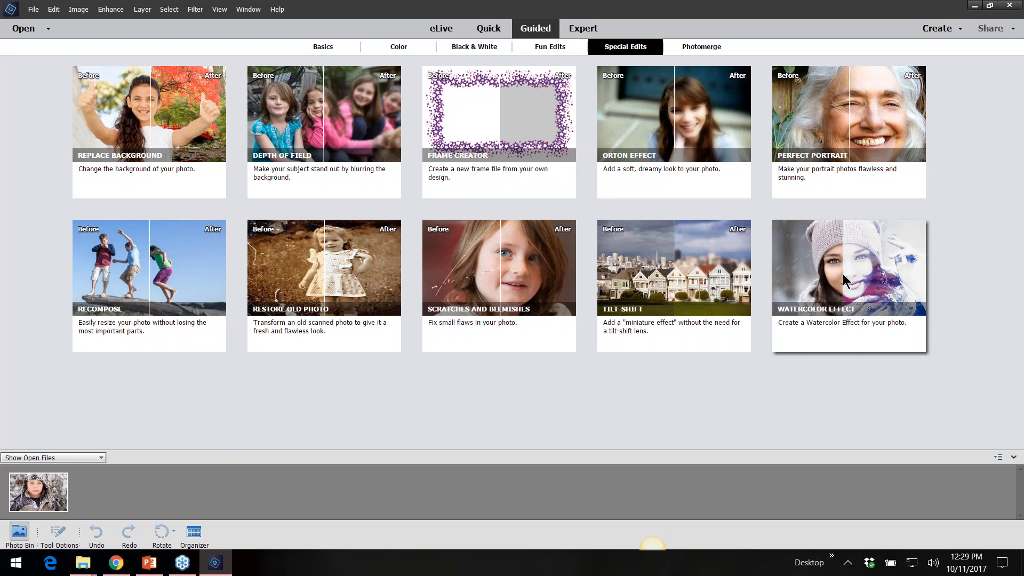
pyautogui.click(802, 320)
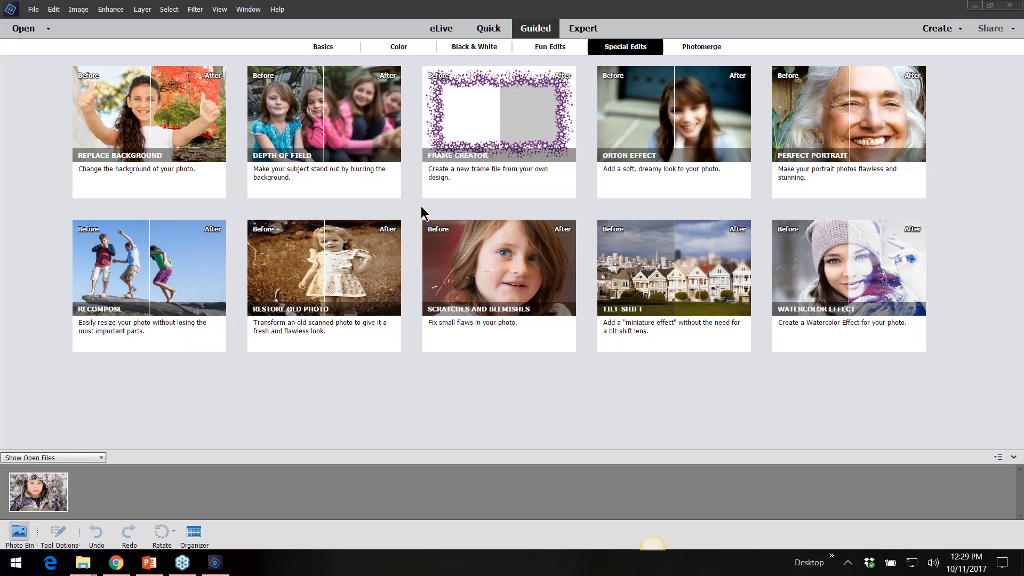
# - Open the General preferences, review the Zoom with Scroll Wheel and Enable Soft Notifications options, and confirm the dialog
pyautogui.click(54, 10)
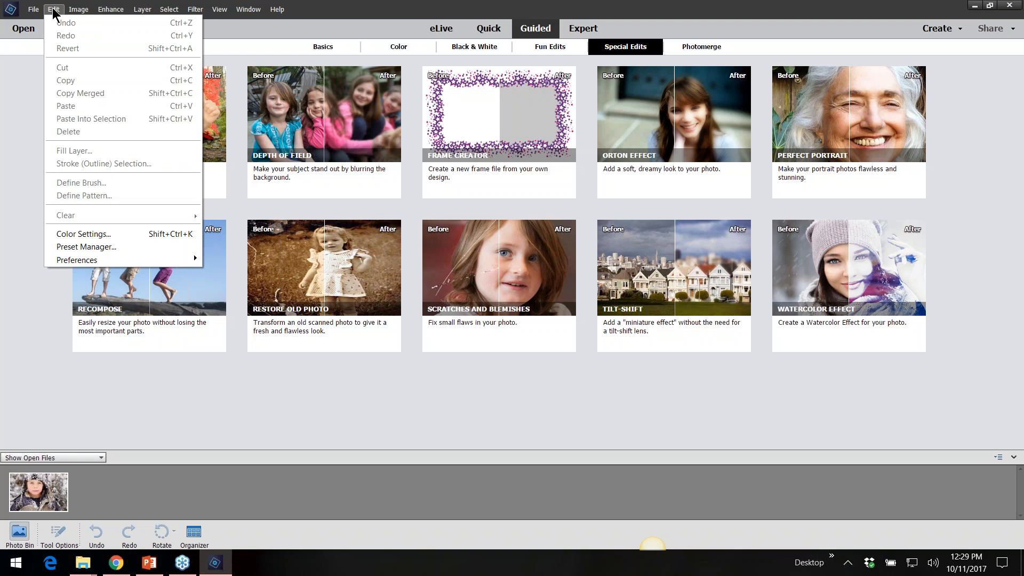
pyautogui.moveTo(80, 260)
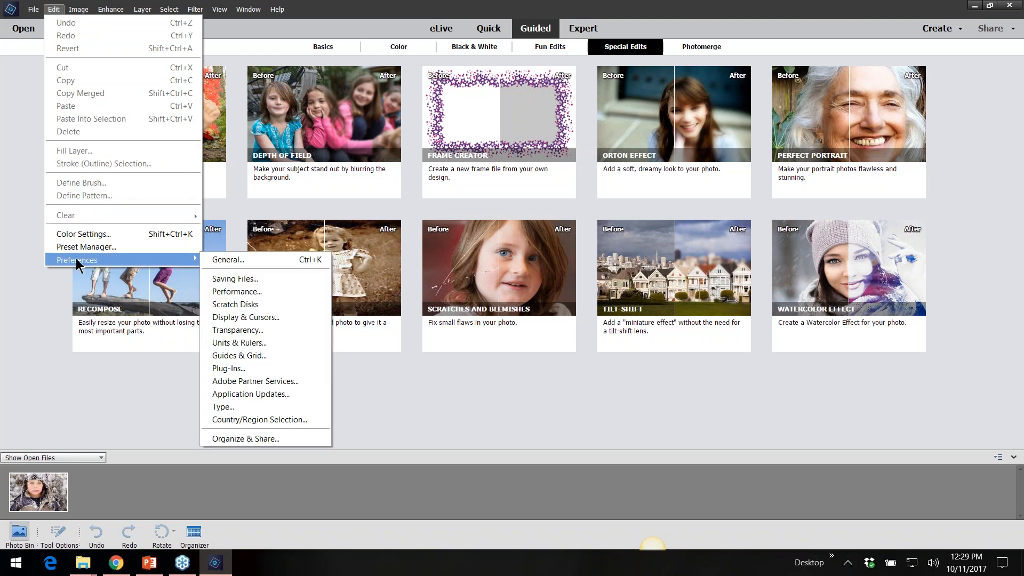
pyautogui.click(219, 261)
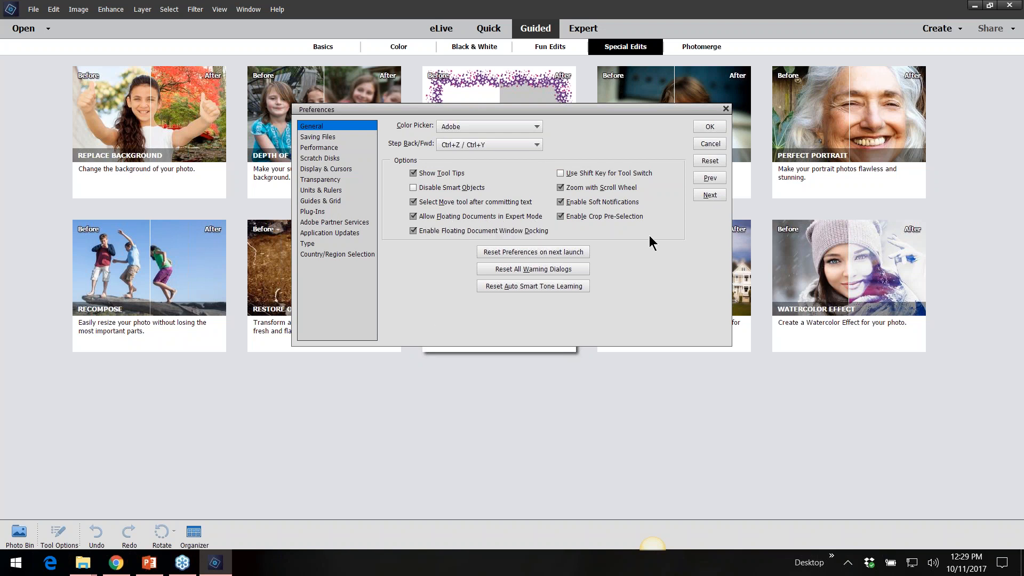
pyautogui.click(560, 188)
pyautogui.click(561, 188)
pyautogui.click(560, 201)
pyautogui.click(710, 127)
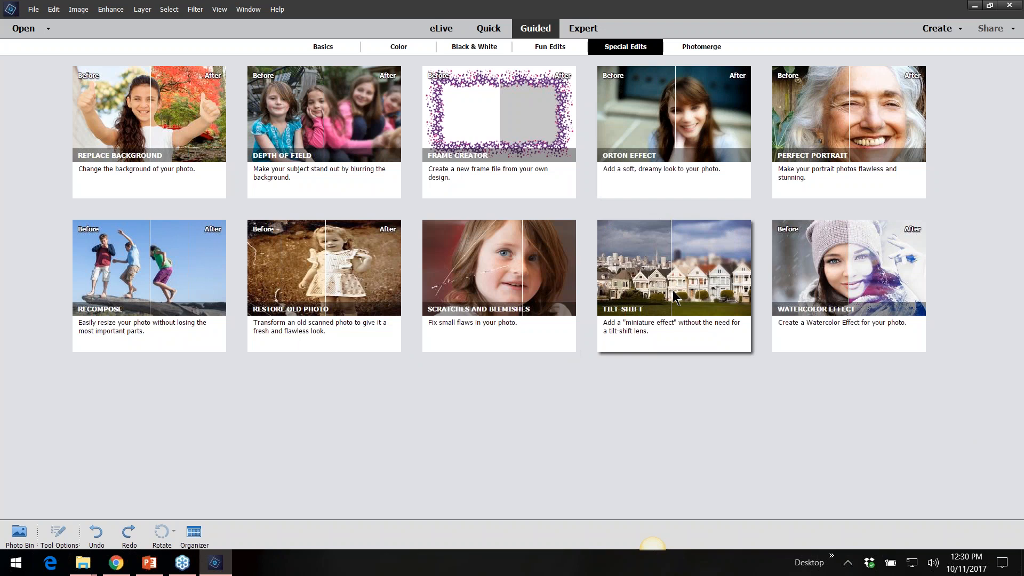
# - Start the Double Exposure guided edit from the Fun Edits category
pyautogui.click(568, 50)
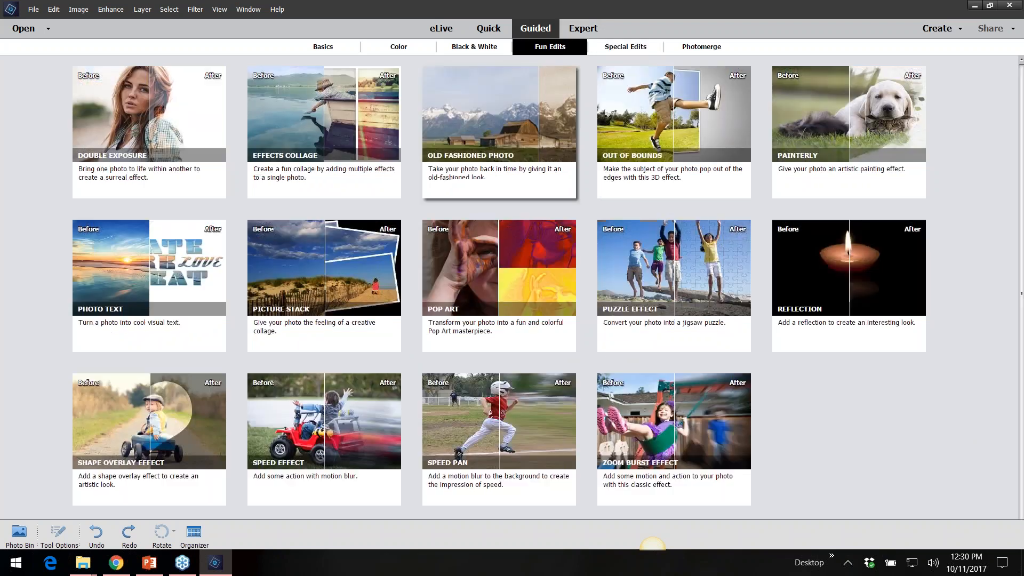
pyautogui.click(131, 117)
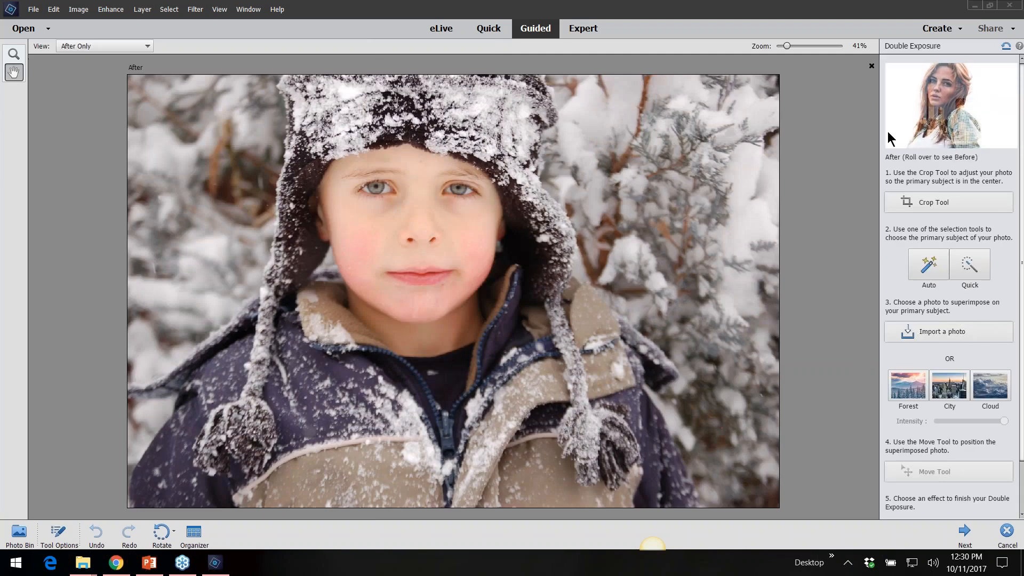
pyautogui.moveTo(908, 133)
# - Auto-select the boy with a rectangle around his head and upper jacket
pyautogui.click(930, 268)
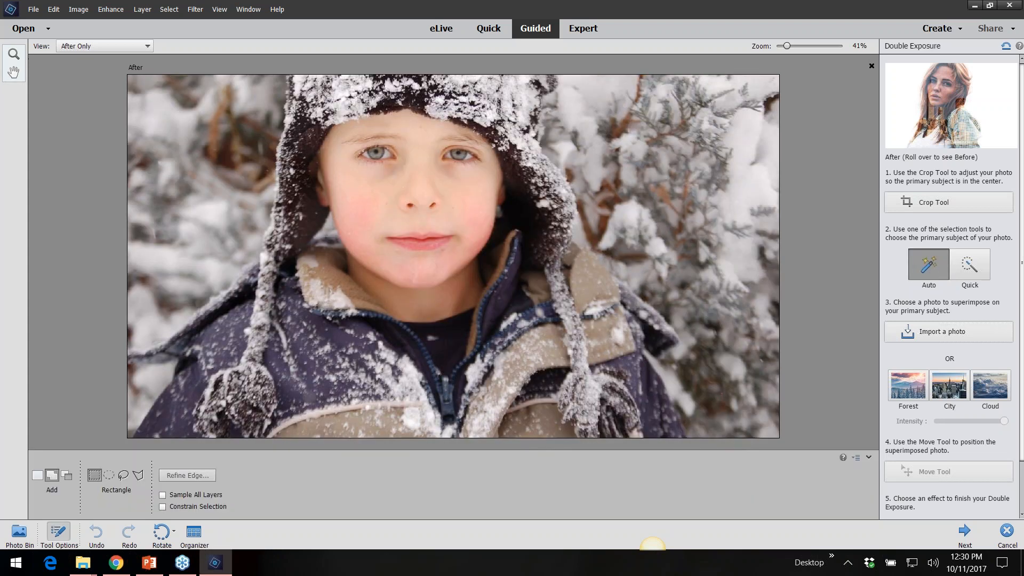
pyautogui.moveTo(232, 83); pyautogui.dragTo(644, 389)
pyautogui.moveTo(282, 97); pyautogui.dragTo(550, 329)
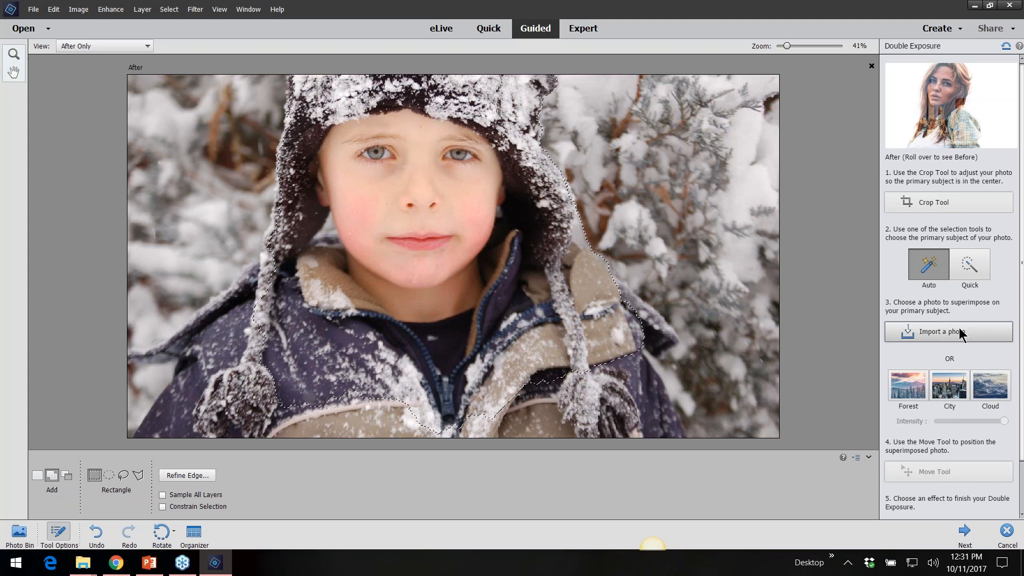
# - Try the Forest, City and Cloud photos as the superimposed image and reposition the clouds with the Move Tool
pyautogui.click(913, 392)
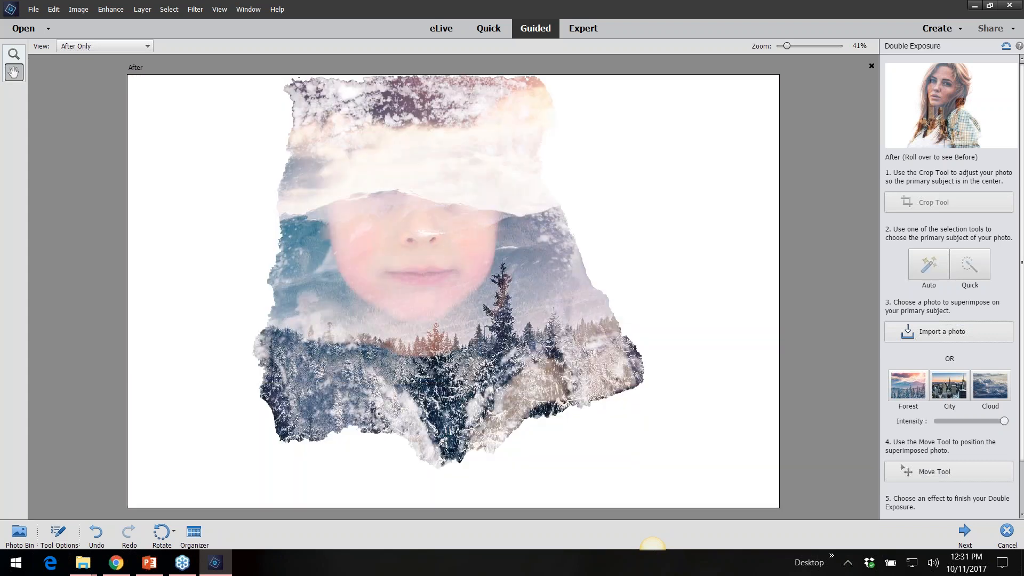
pyautogui.click(960, 394)
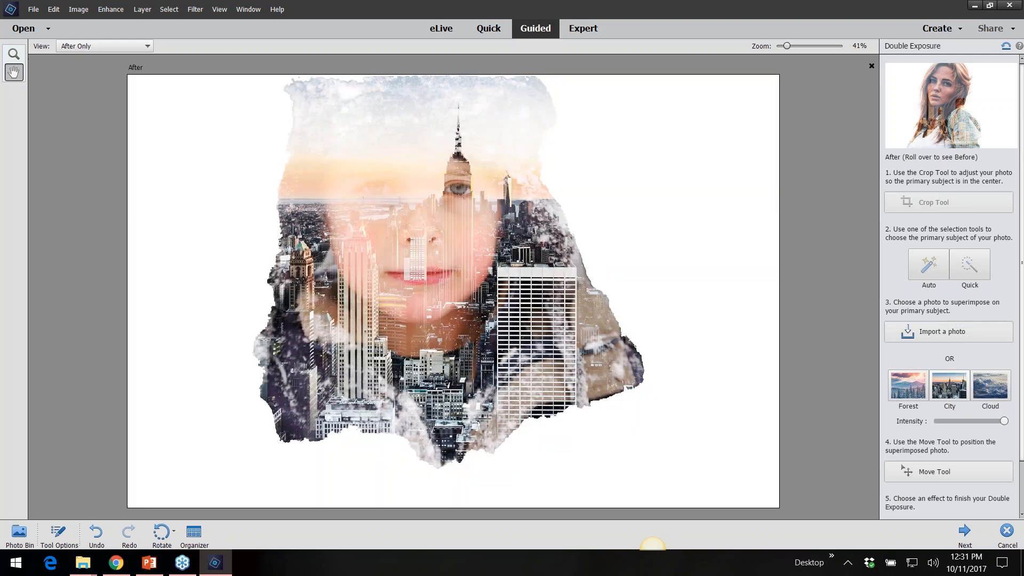
pyautogui.click(995, 392)
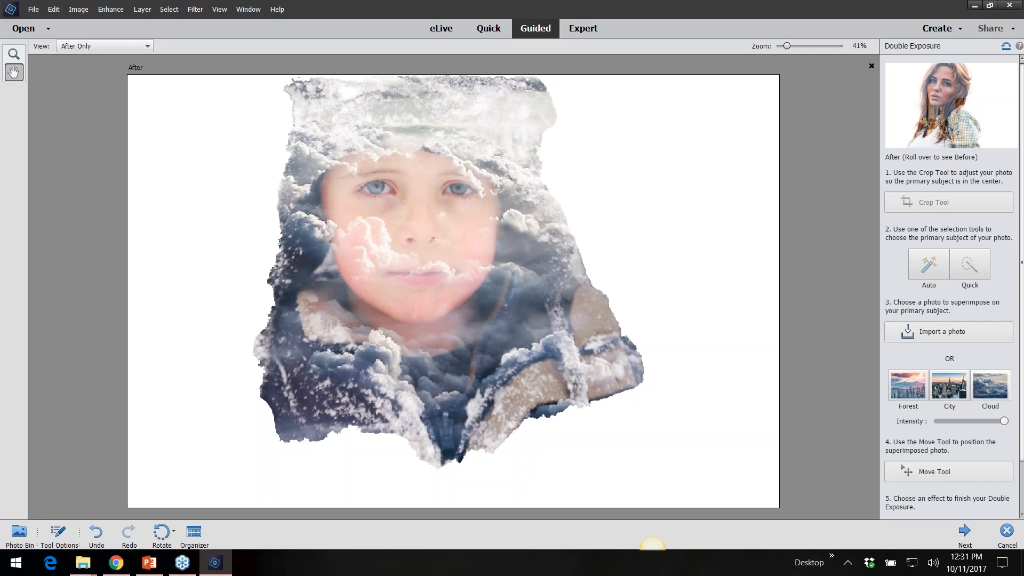
pyautogui.click(941, 472)
pyautogui.moveTo(490, 301); pyautogui.dragTo(372, 337)
# - Try the blue-orange effect and the one beside it on the double exposure, and reset the guided edit
pyautogui.scroll(-2, 1020, 520)
pyautogui.click(942, 472)
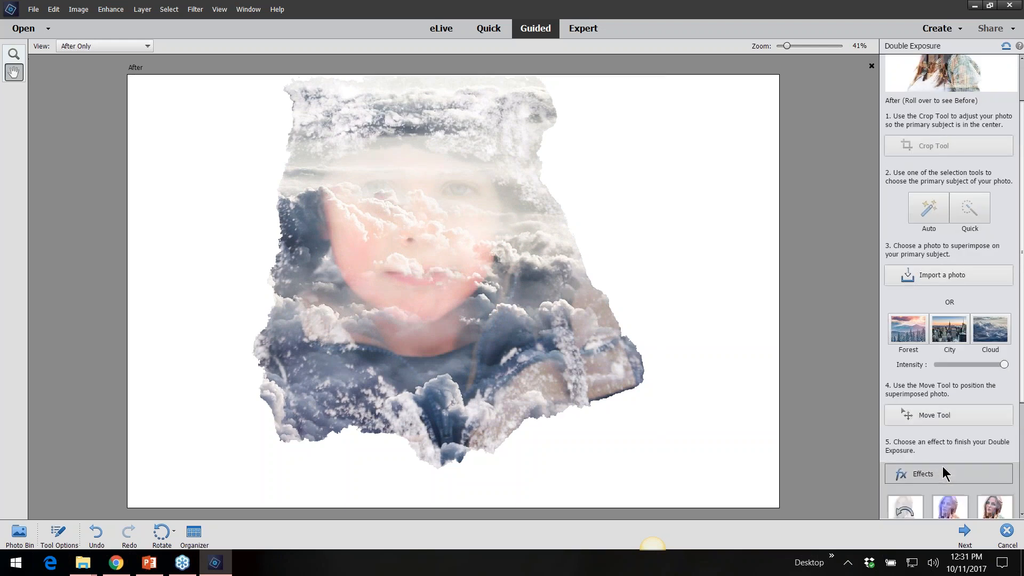
pyautogui.click(949, 512)
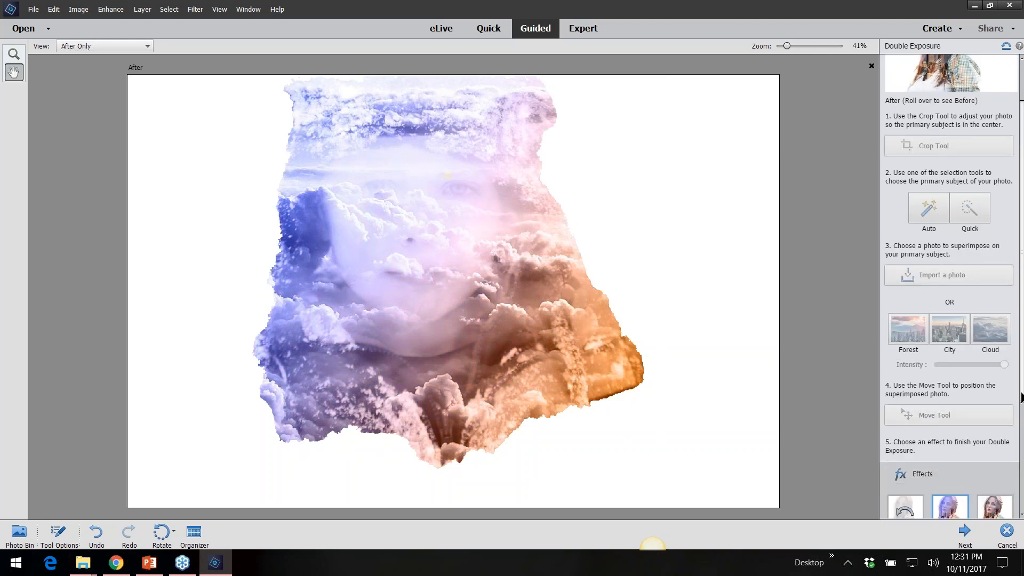
pyautogui.click(991, 510)
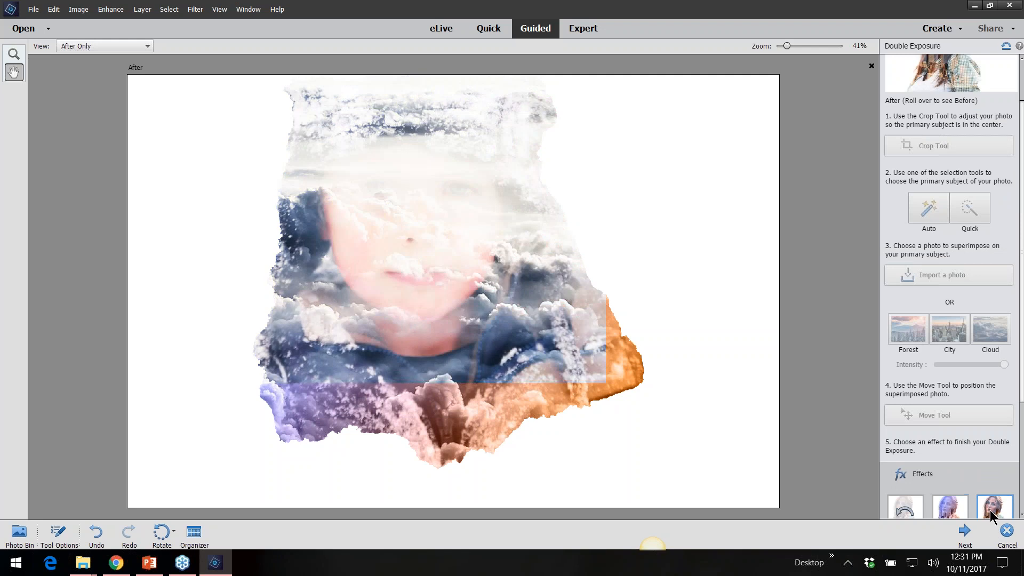
pyautogui.moveTo(949, 85)
pyautogui.scroll(2, 950, 86)
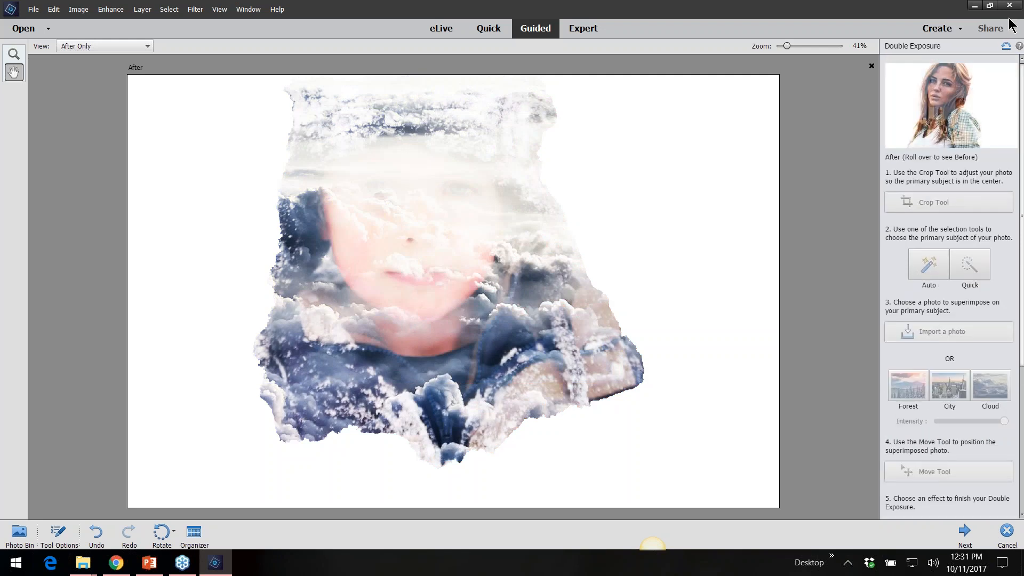
pyautogui.click(1006, 47)
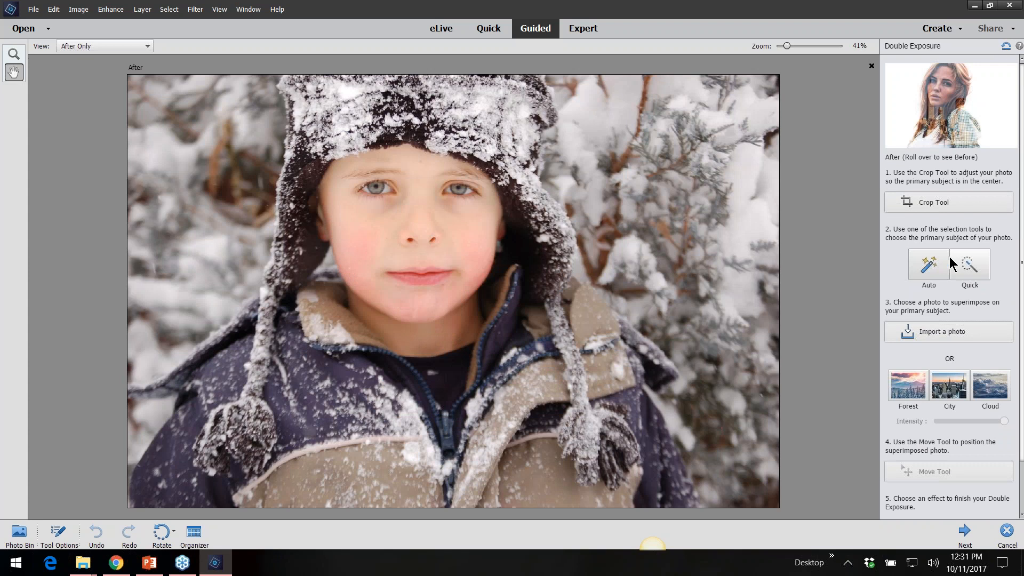
# - Auto-select the whole photo, adding rectangles over the areas beside the boy to the first selection
pyautogui.click(928, 267)
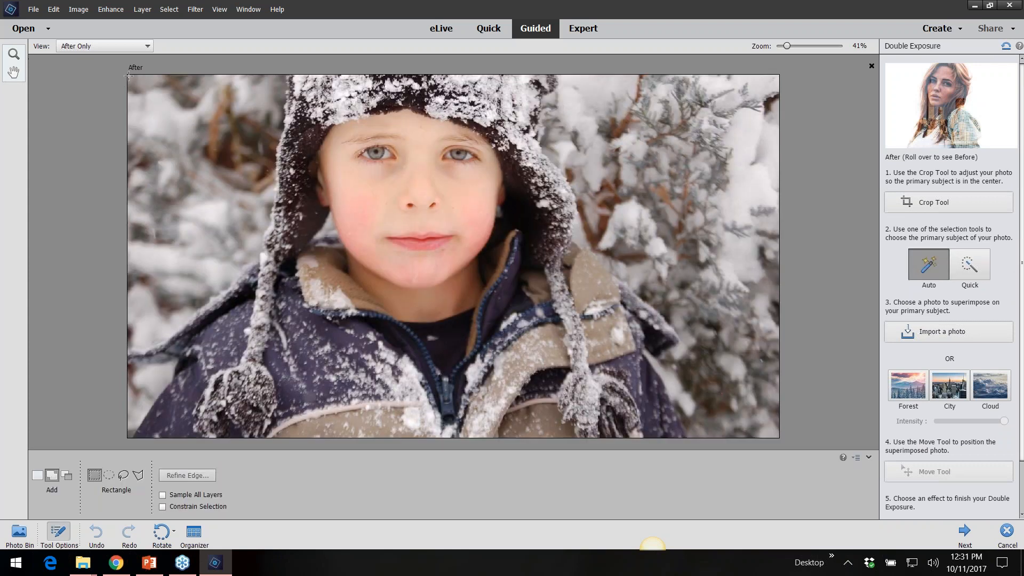
pyautogui.moveTo(128, 77); pyautogui.dragTo(841, 557)
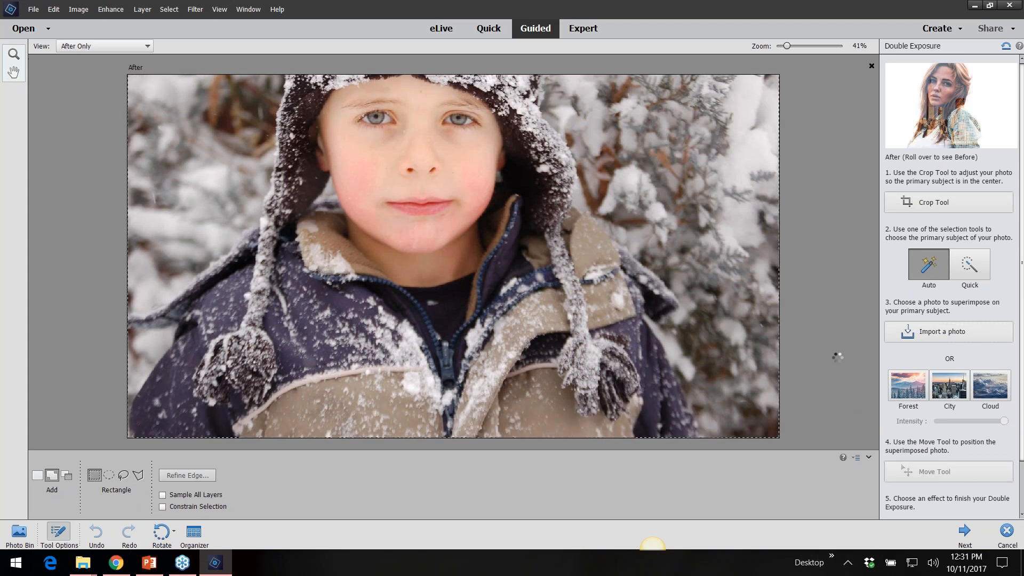
pyautogui.scroll(3, 831, 336)
pyautogui.scroll(-1, 255, 507)
pyautogui.scroll(-3, 253, 440)
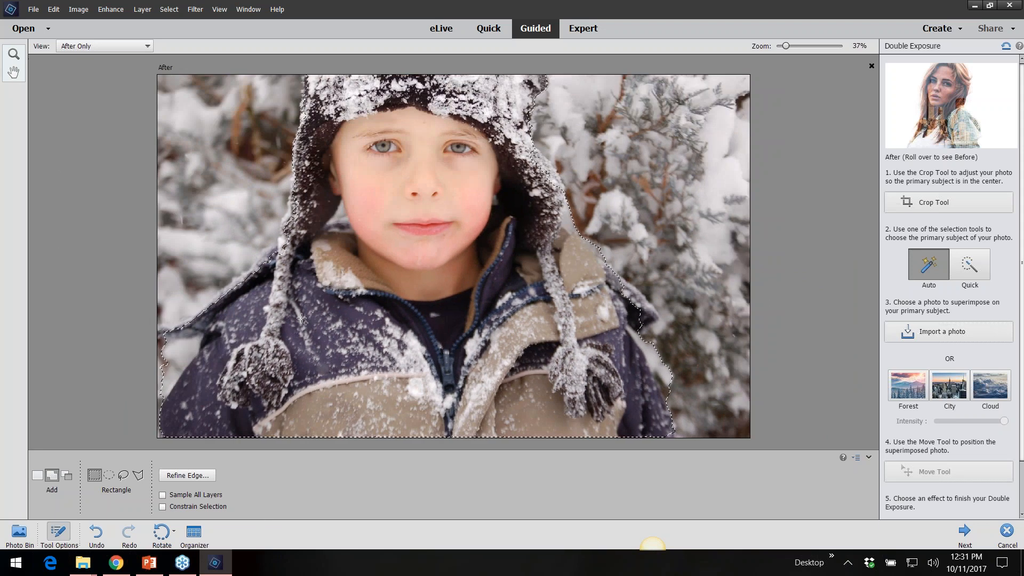
pyautogui.moveTo(517, 74); pyautogui.dragTo(750, 438)
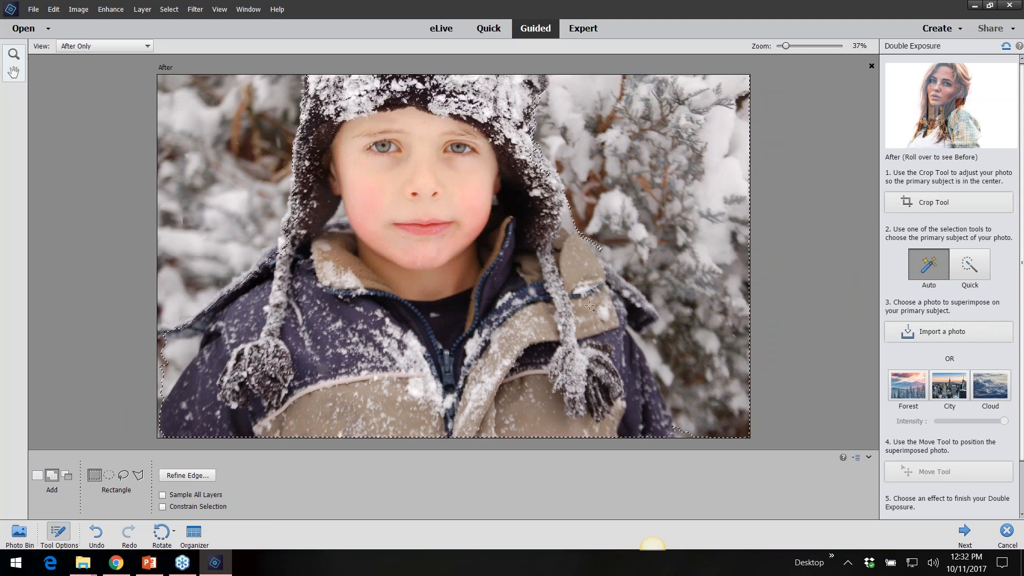
pyautogui.moveTo(99, 384); pyautogui.dragTo(342, 75)
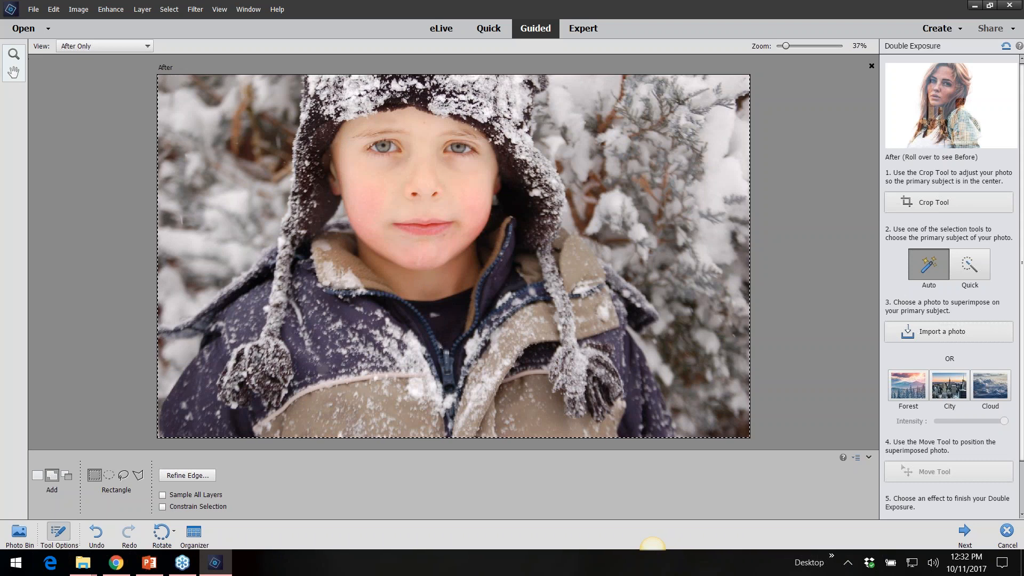
# - Try the imported leo photo and the built-in Forest photo as the superimposed image
pyautogui.click(927, 332)
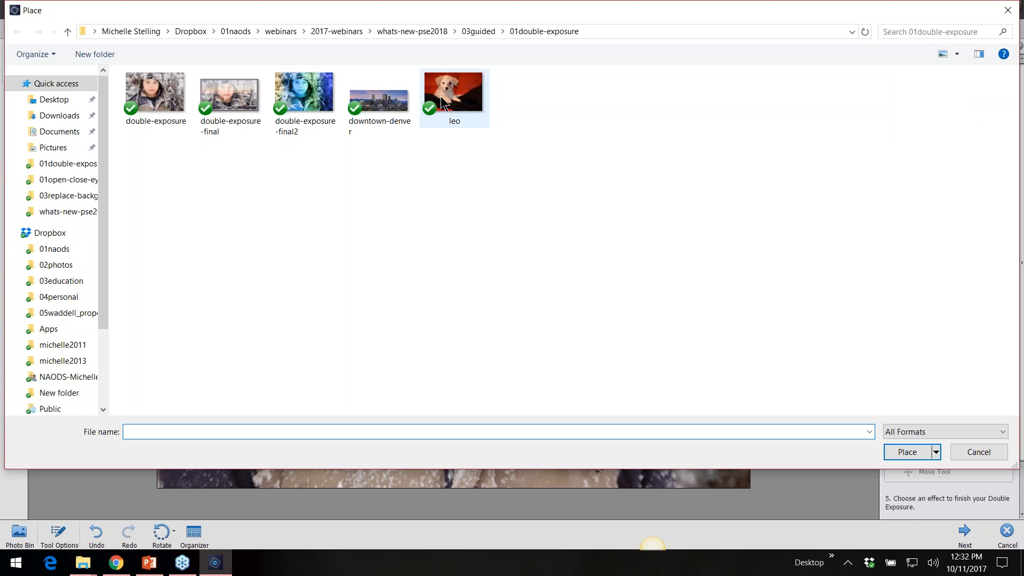
pyautogui.click(456, 96)
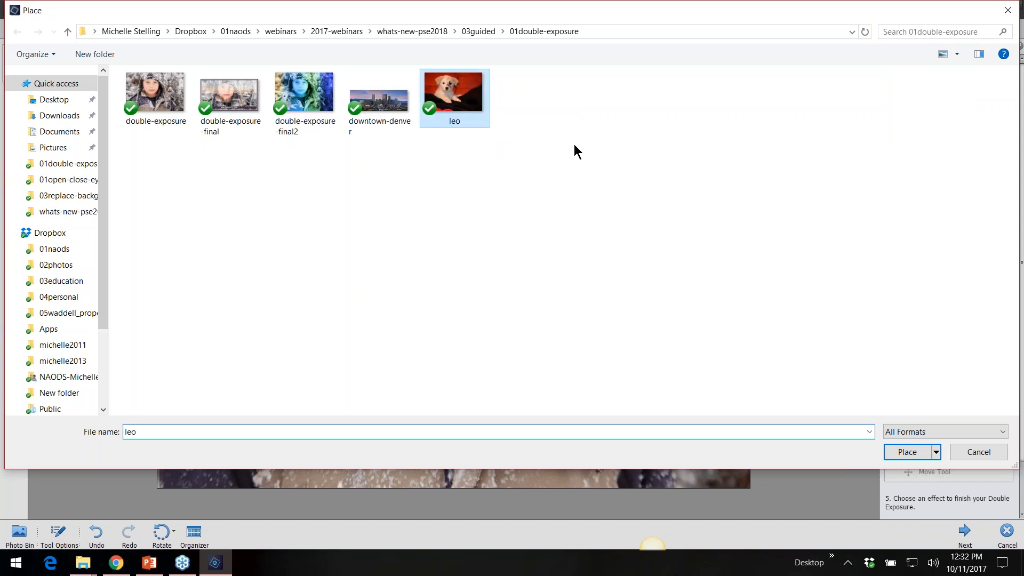
pyautogui.click(907, 452)
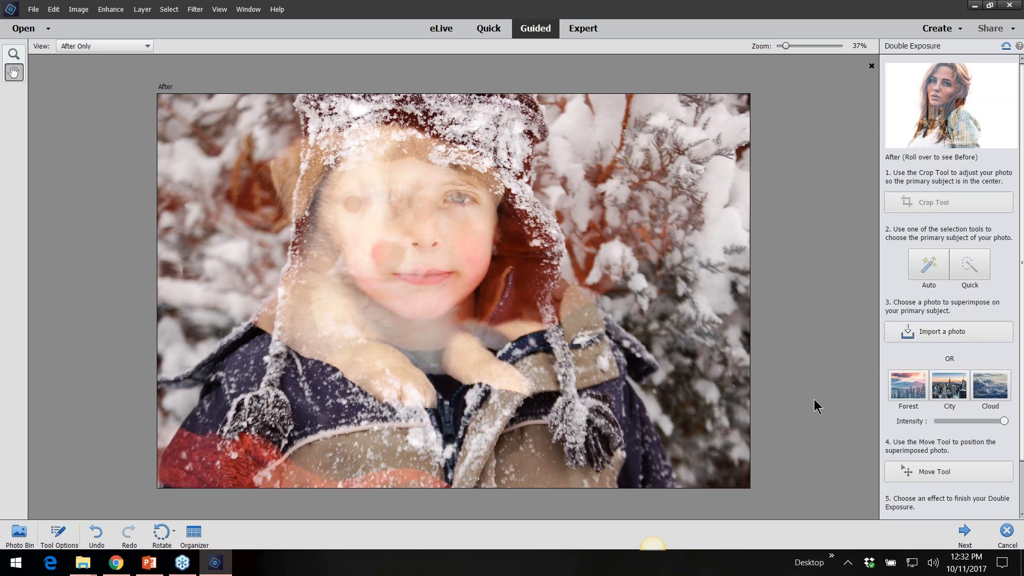
pyautogui.click(913, 395)
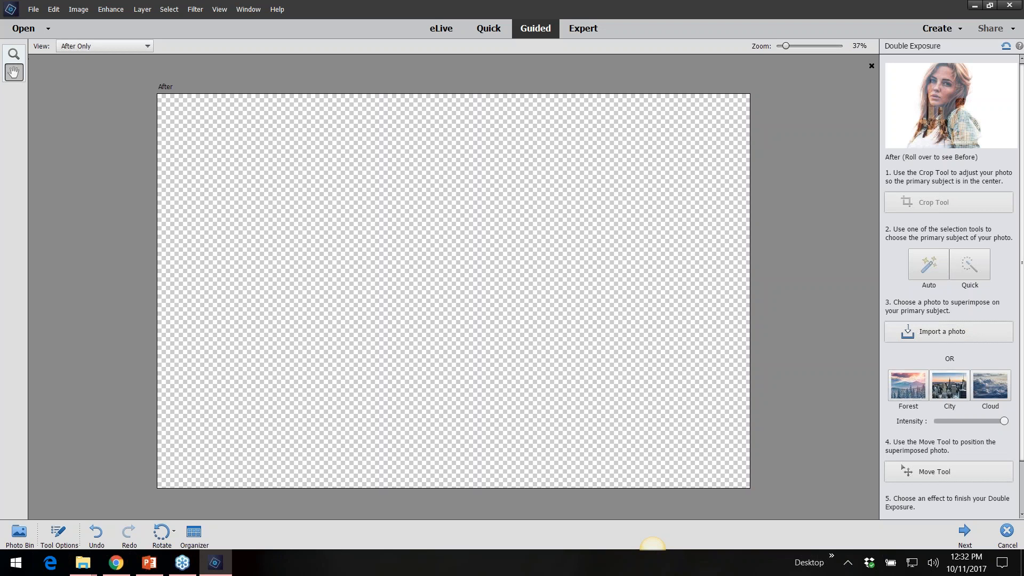
# - Superimpose the City photo on the boy and reduce its intensity to roughly three quarters
pyautogui.click(950, 387)
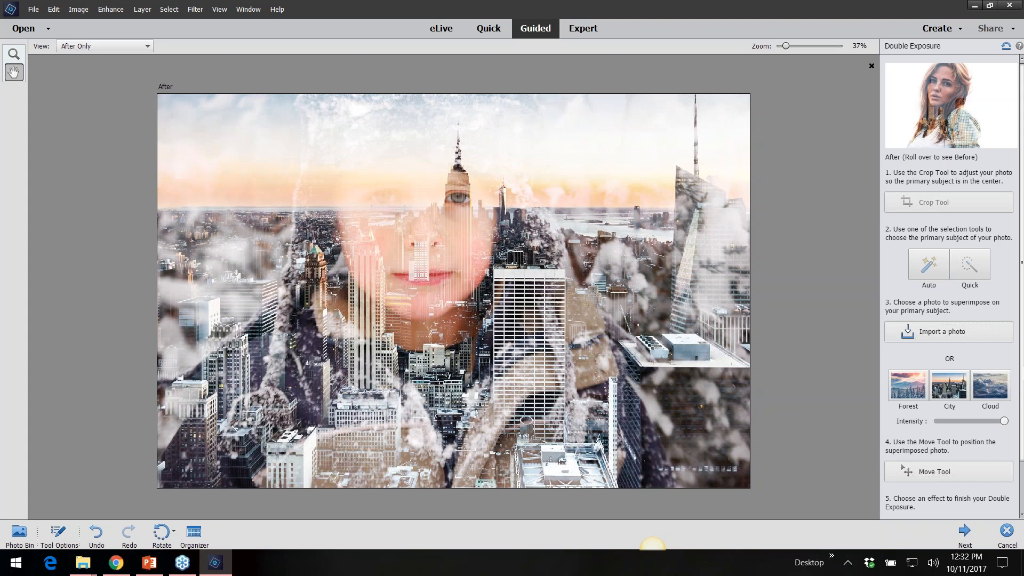
pyautogui.scroll(-2, 1021, 474)
pyautogui.click(972, 365)
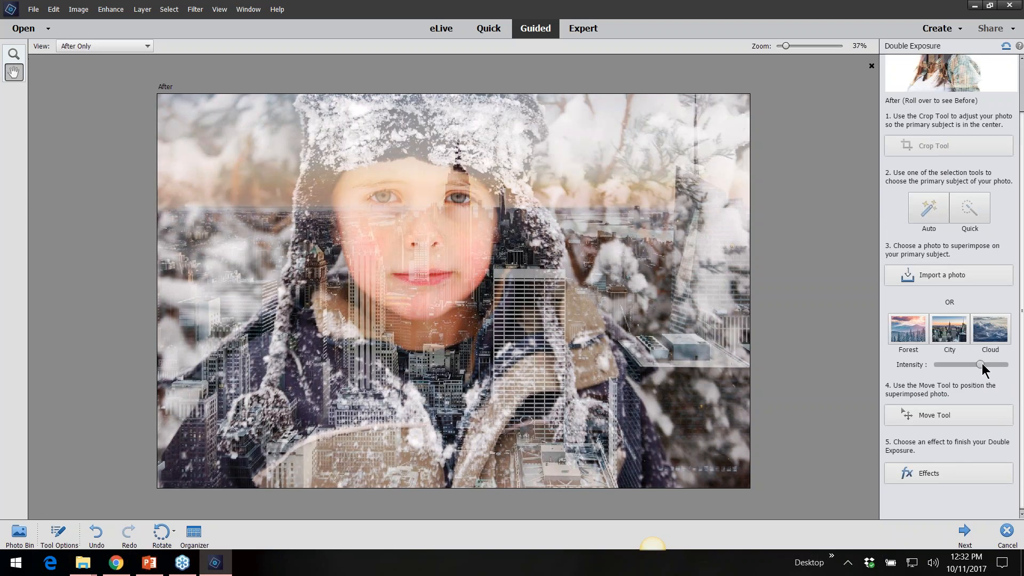
pyautogui.click(986, 364)
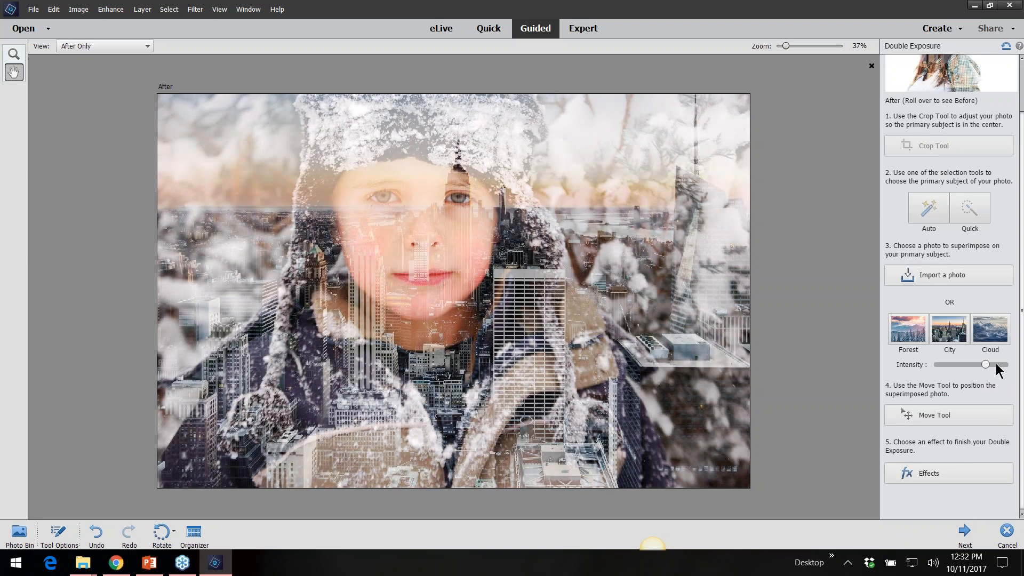
pyautogui.click(995, 364)
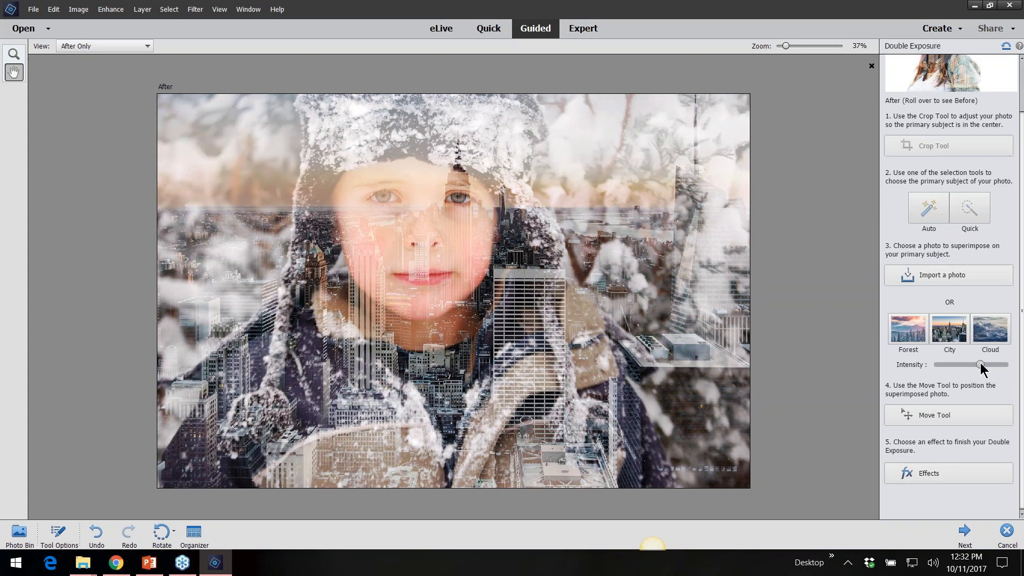
pyautogui.click(968, 364)
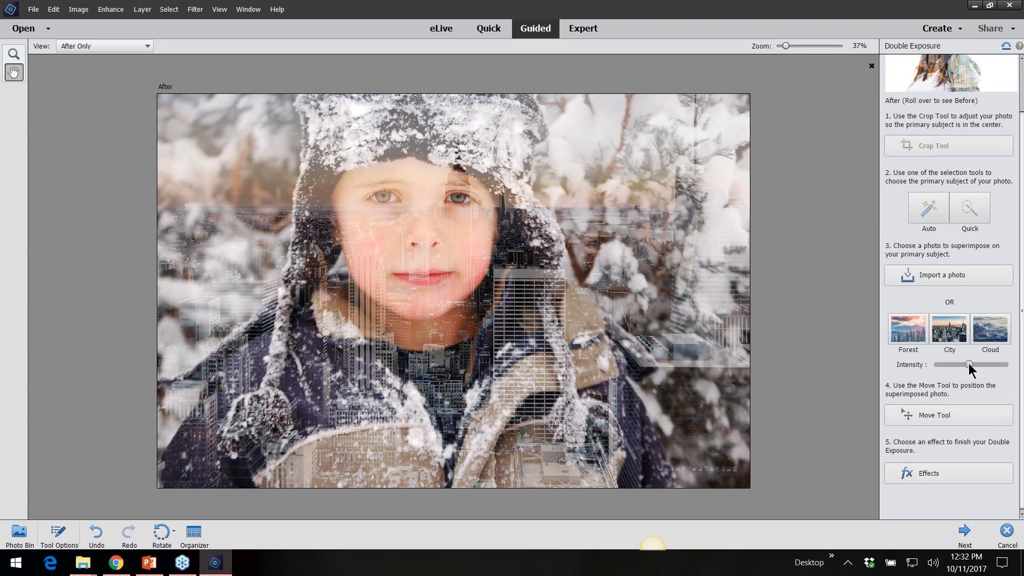
pyautogui.click(955, 365)
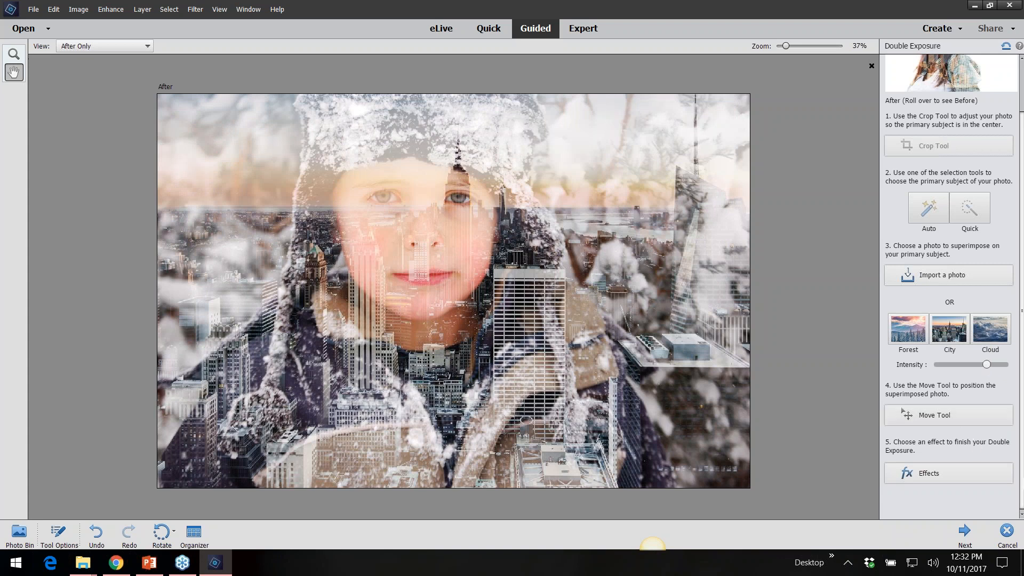
# - Try the double exposure effects one after another, including the blue-green, orange, faded, black-and-white and multicolored looks
pyautogui.click(959, 469)
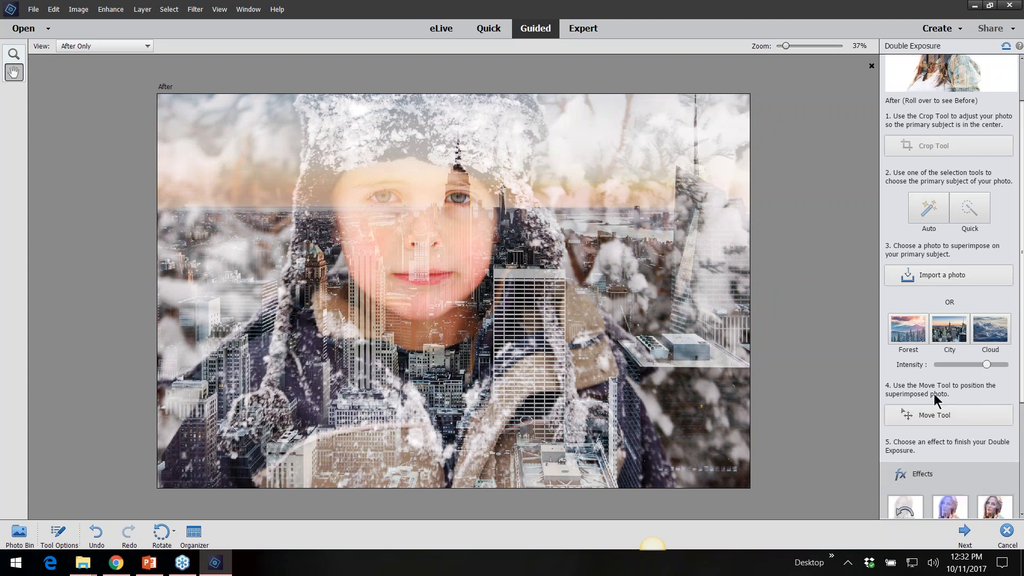
pyautogui.click(994, 358)
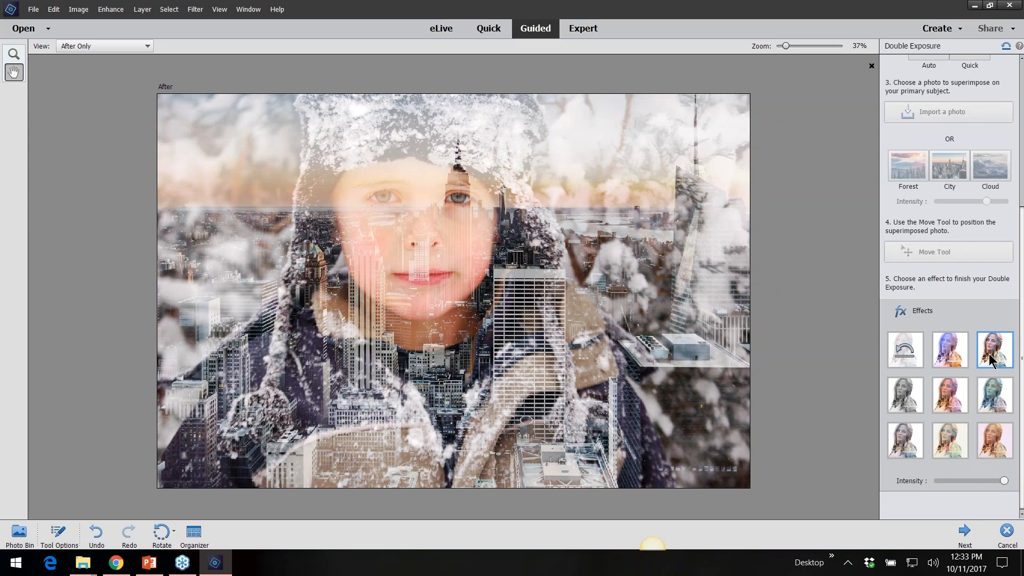
pyautogui.click(987, 398)
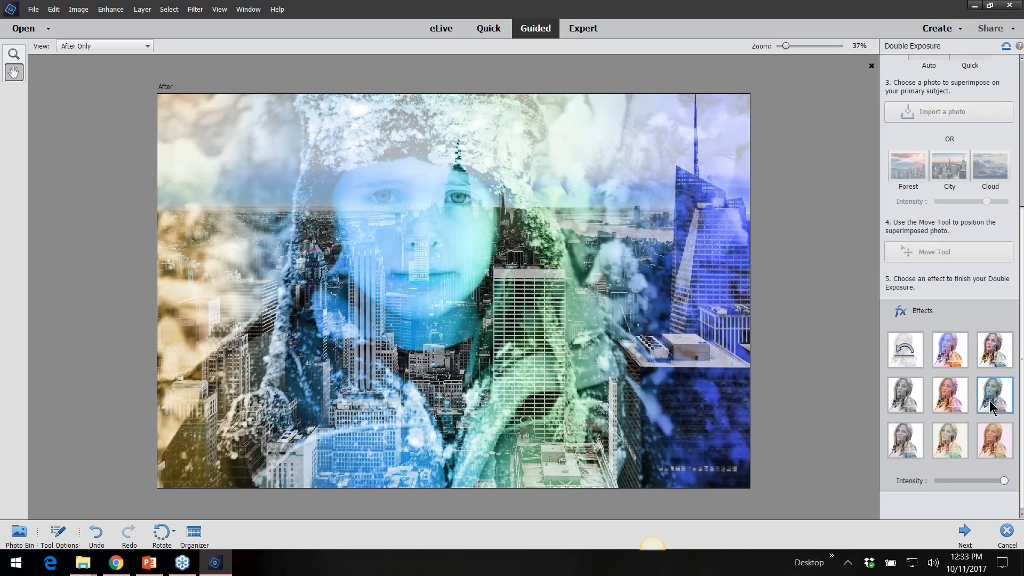
pyautogui.click(995, 452)
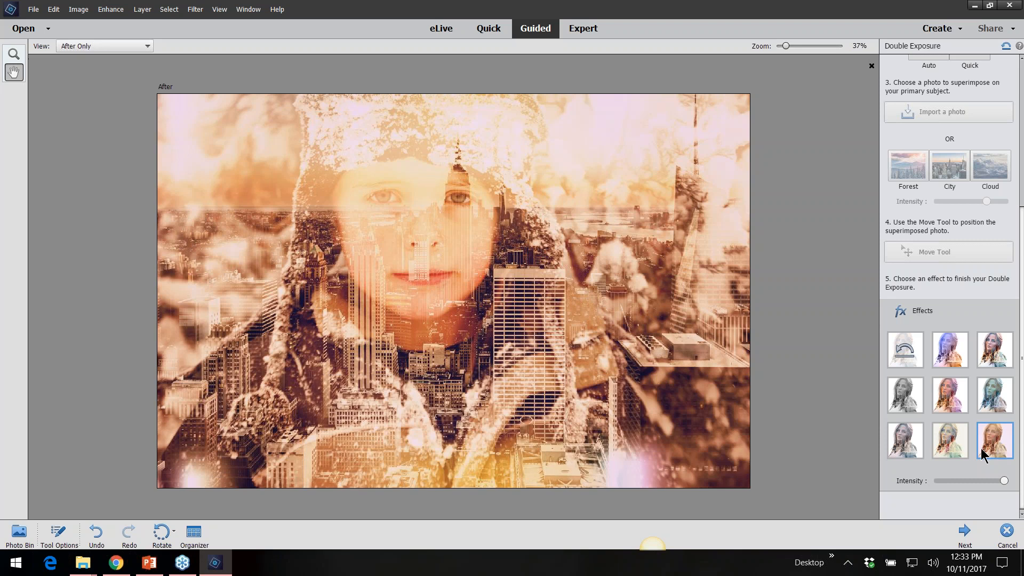
pyautogui.click(952, 447)
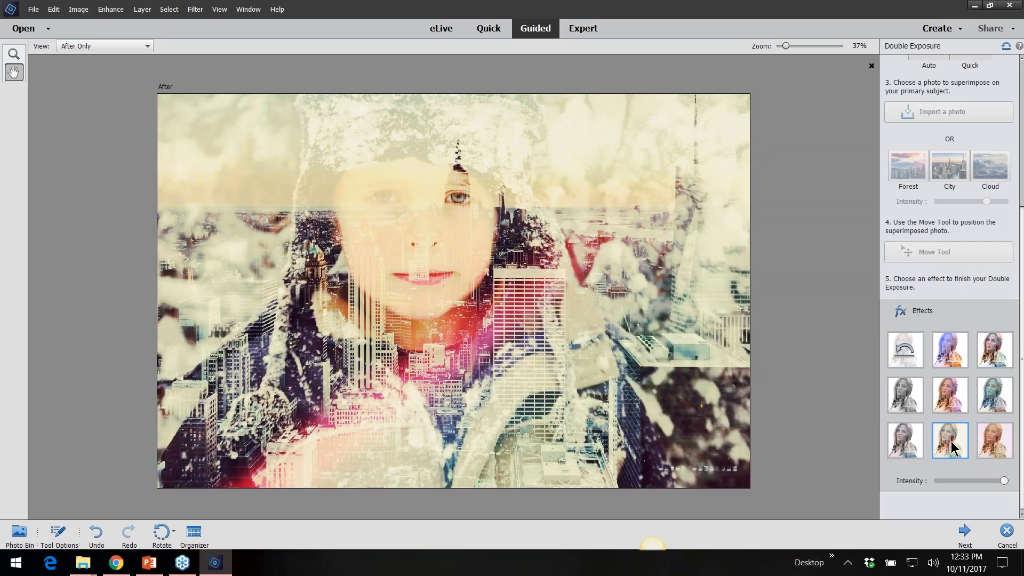
pyautogui.click(905, 440)
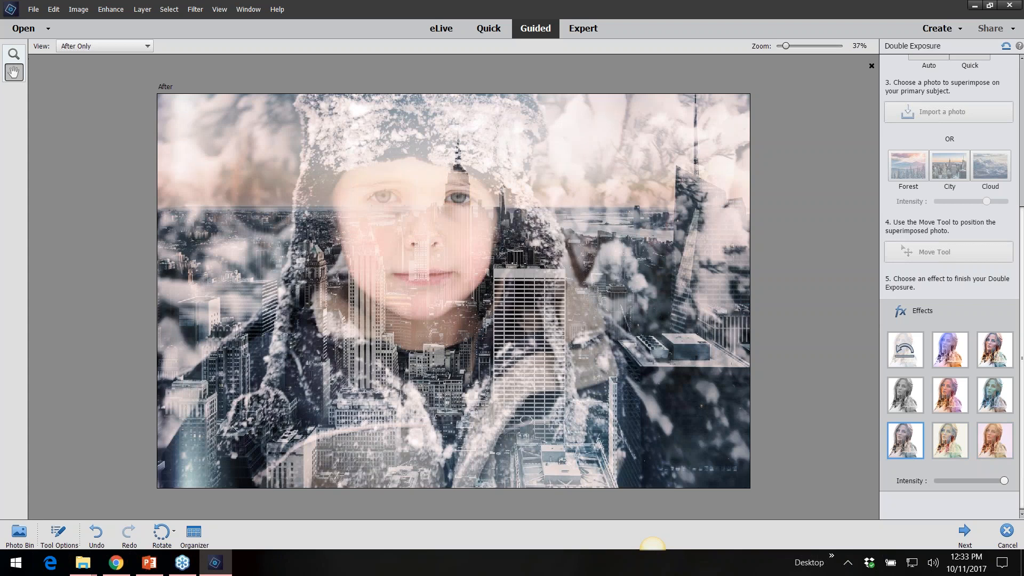
pyautogui.click(902, 409)
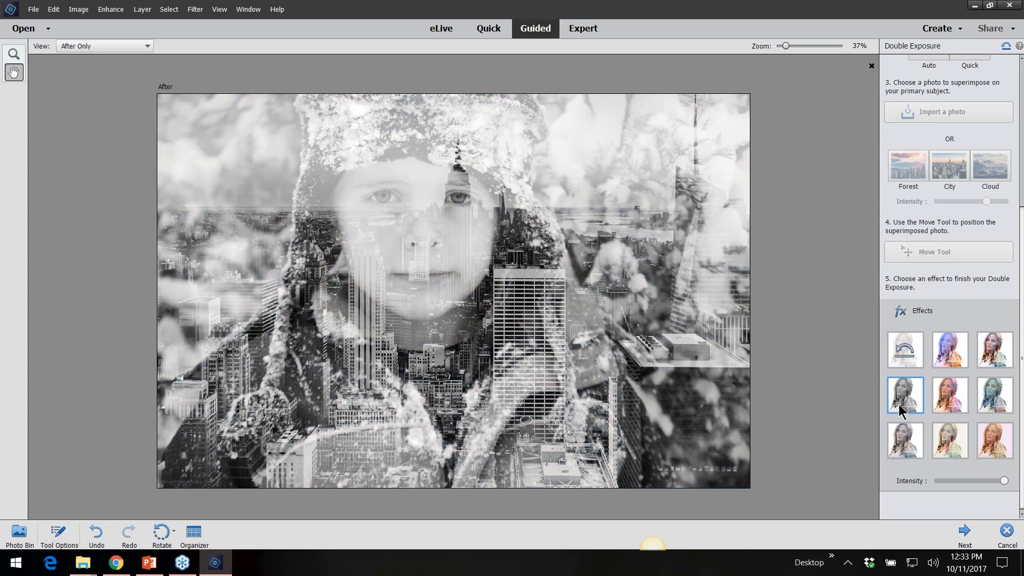
pyautogui.click(953, 404)
pyautogui.click(947, 357)
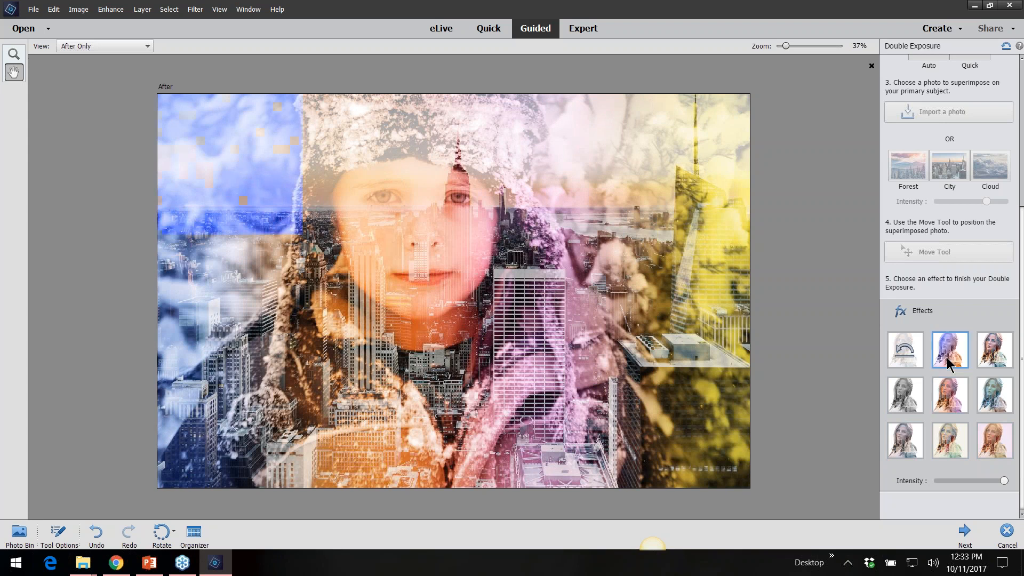
pyautogui.click(993, 359)
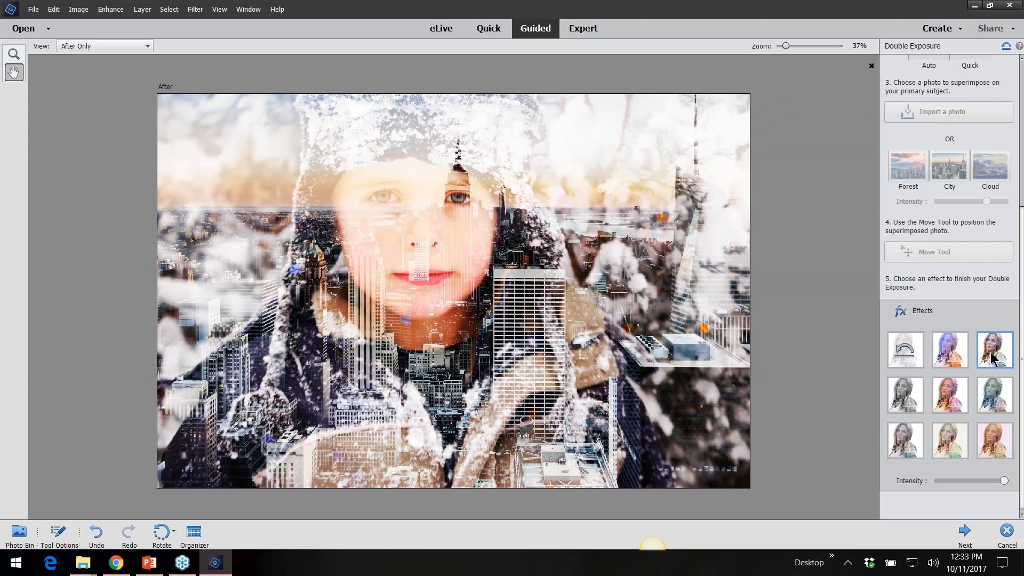
pyautogui.click(993, 400)
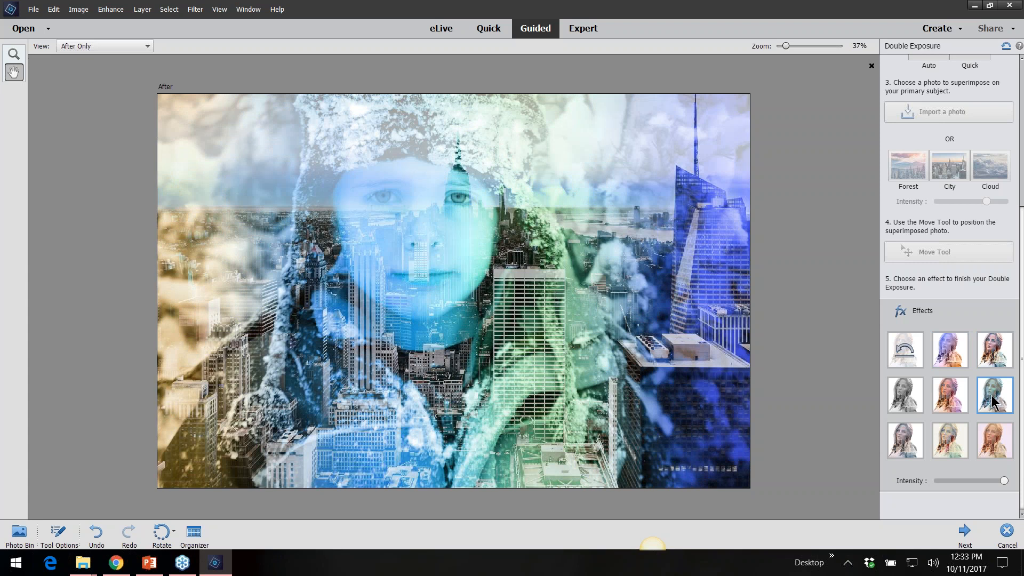
# - Apply the muted, cool-toned effect to the double exposure and reduce its intensity to roughly three quarters
pyautogui.click(908, 441)
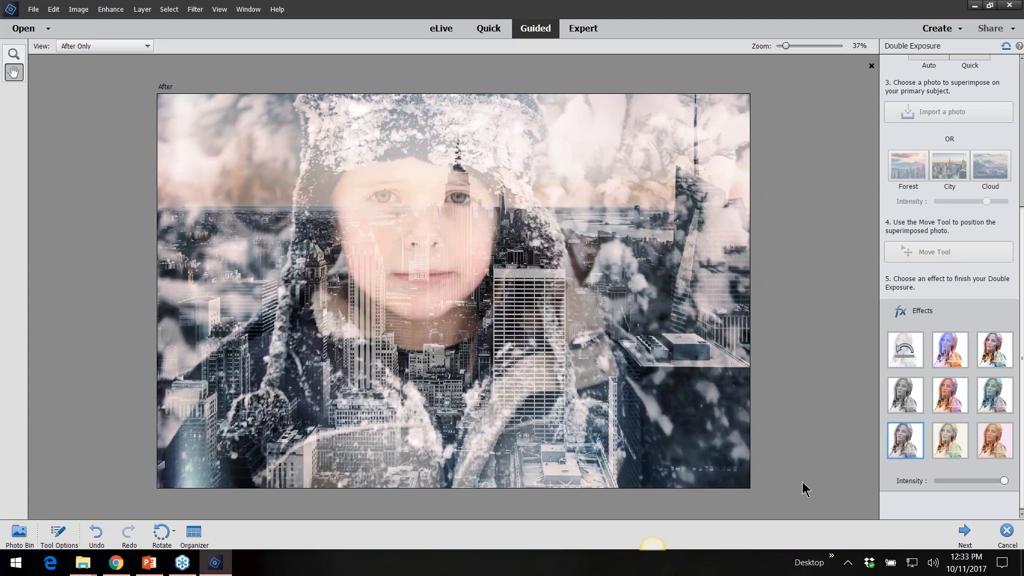
pyautogui.click(979, 482)
pyautogui.moveTo(979, 483); pyautogui.dragTo(951, 483)
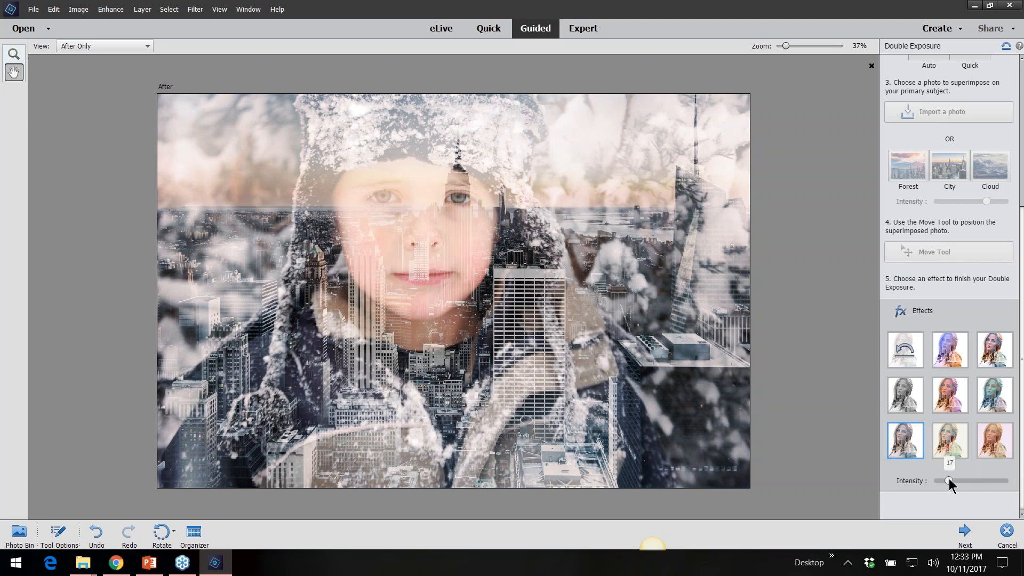
pyautogui.click(985, 482)
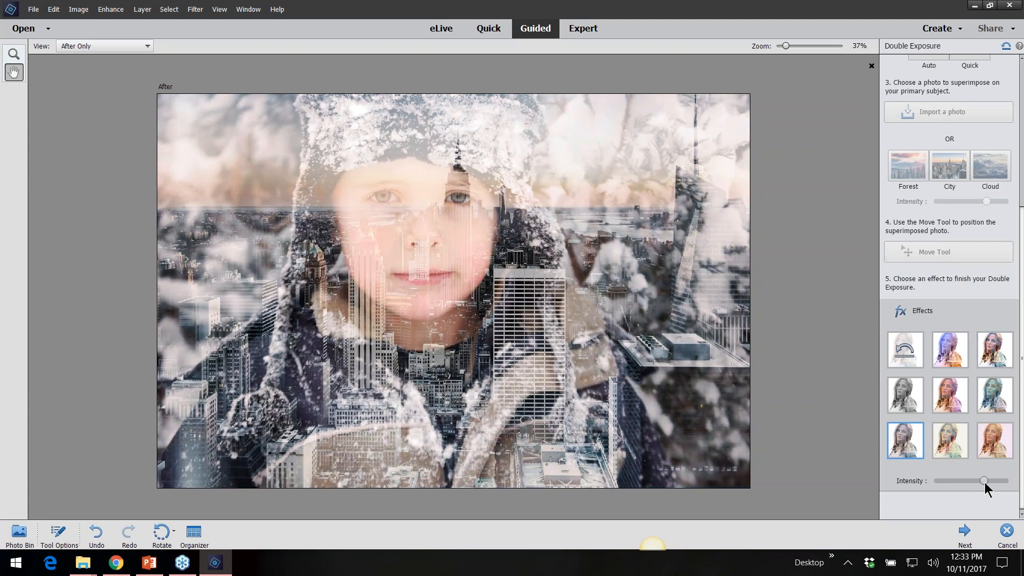
# - Finish the guided edit, continue editing in Expert mode, and move the Adjustments panel clear of the layers
pyautogui.click(965, 532)
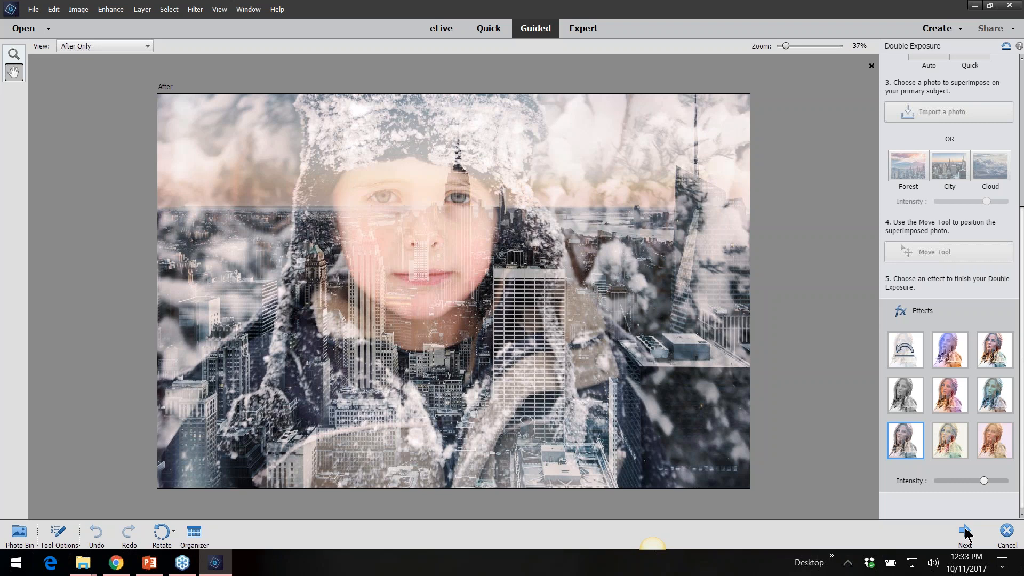
pyautogui.click(971, 165)
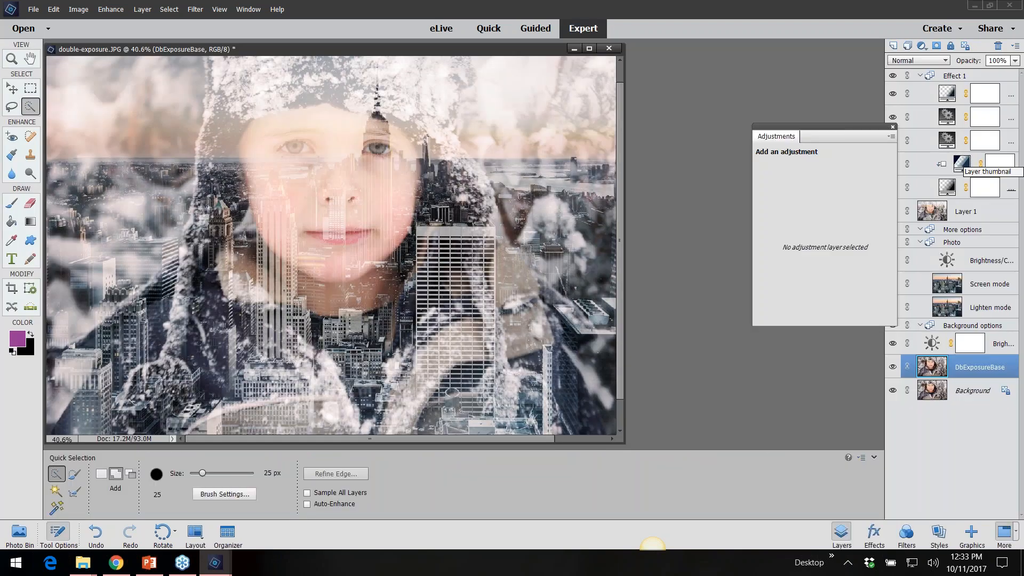
pyautogui.moveTo(782, 138); pyautogui.dragTo(729, 299)
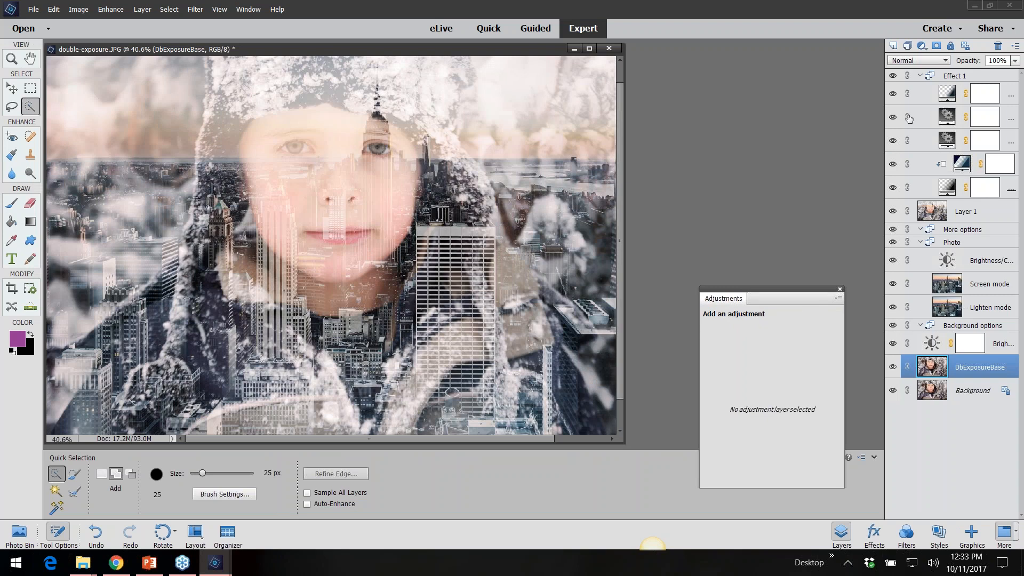
# - Toggle the visibility of the Effect 1 group and its individual adjustment layers to examine what each contributes
pyautogui.click(892, 76)
pyautogui.click(893, 76)
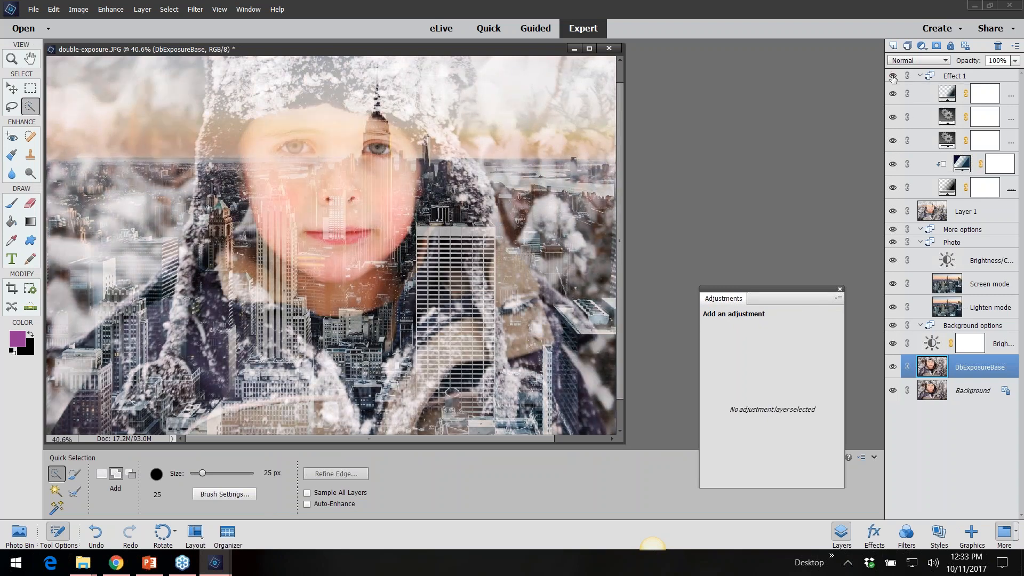
pyautogui.click(893, 95)
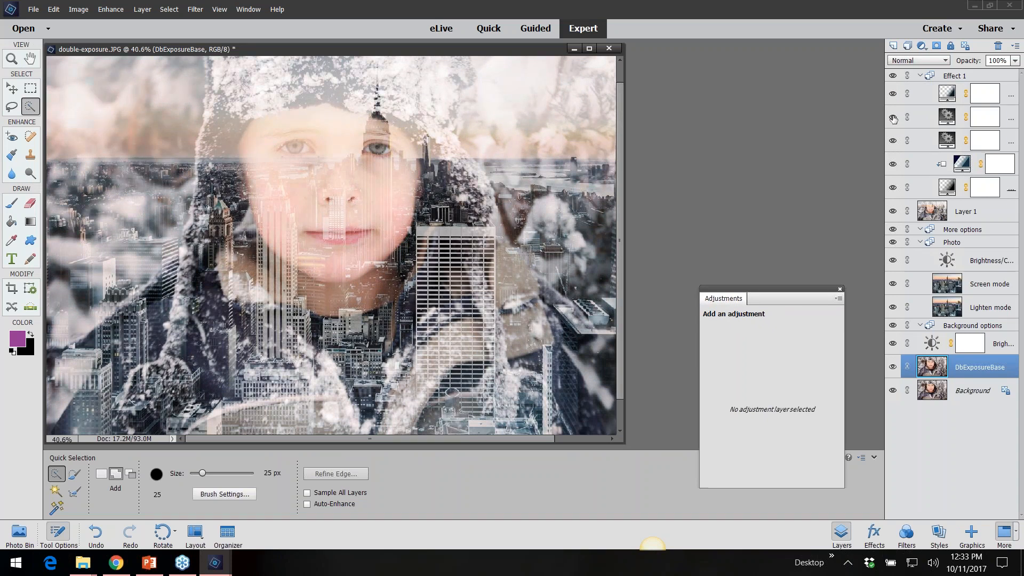
pyautogui.click(893, 141)
pyautogui.click(893, 142)
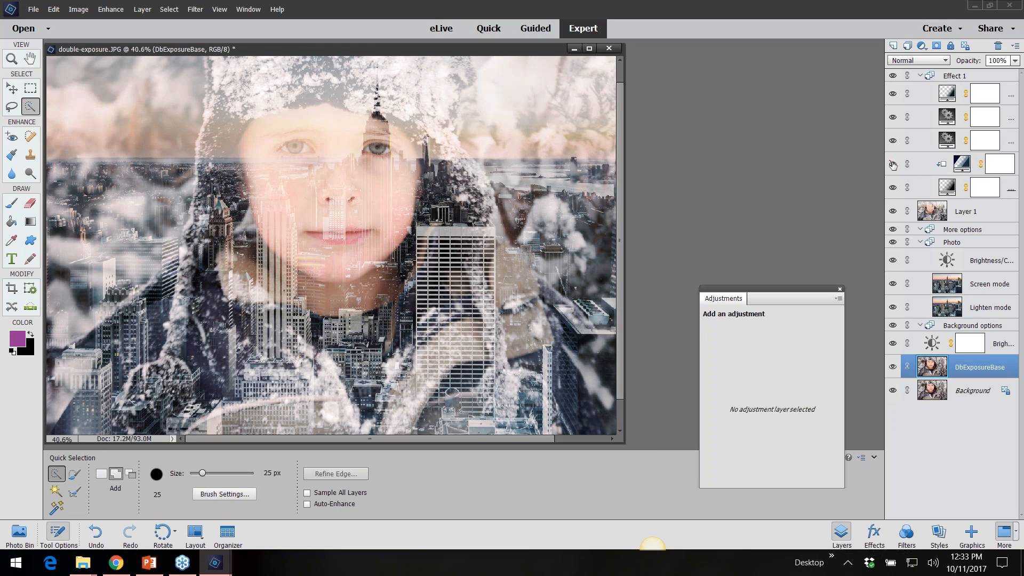
pyautogui.click(893, 165)
pyautogui.click(894, 188)
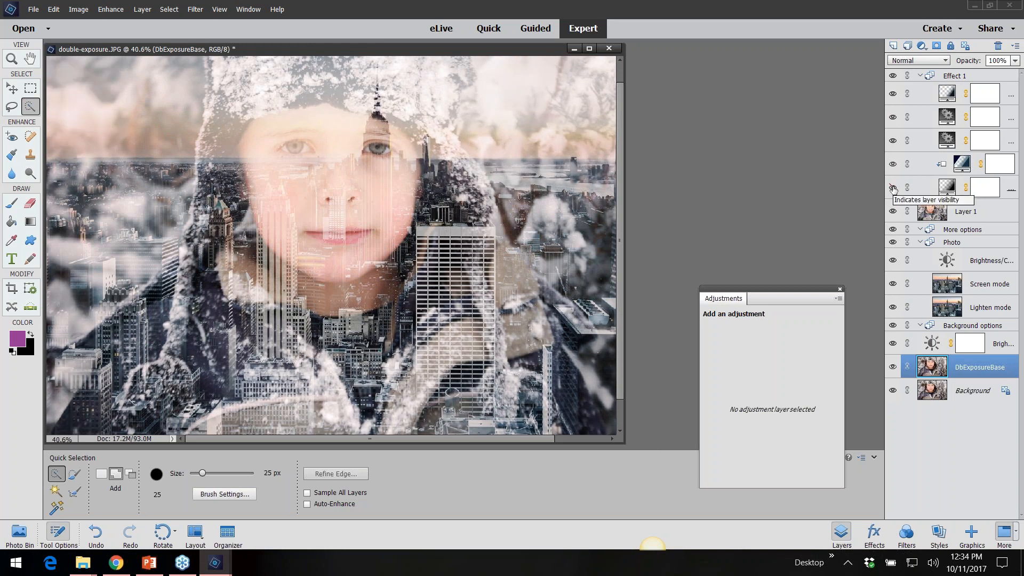
# - Toggle the visibility of the Effect 1 group's lowest adjustment layer and Layer 1 to compare their contributions
pyautogui.click(893, 189)
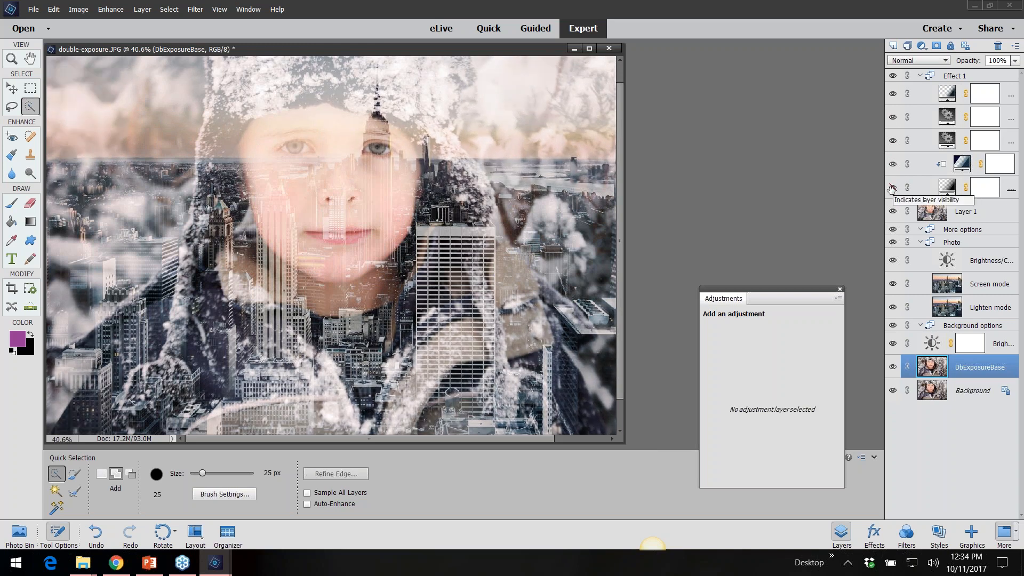
pyautogui.click(893, 212)
pyautogui.click(893, 212)
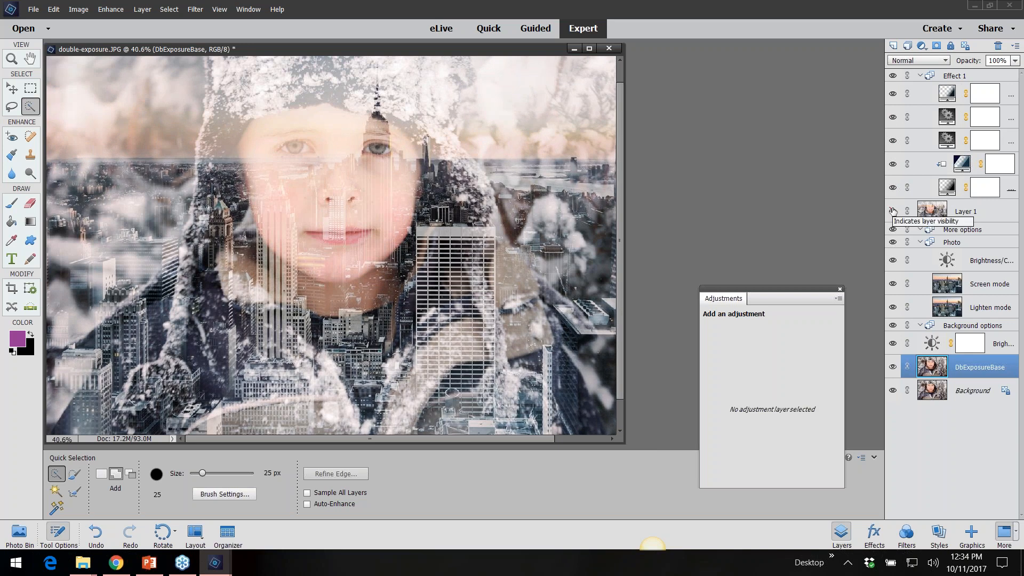
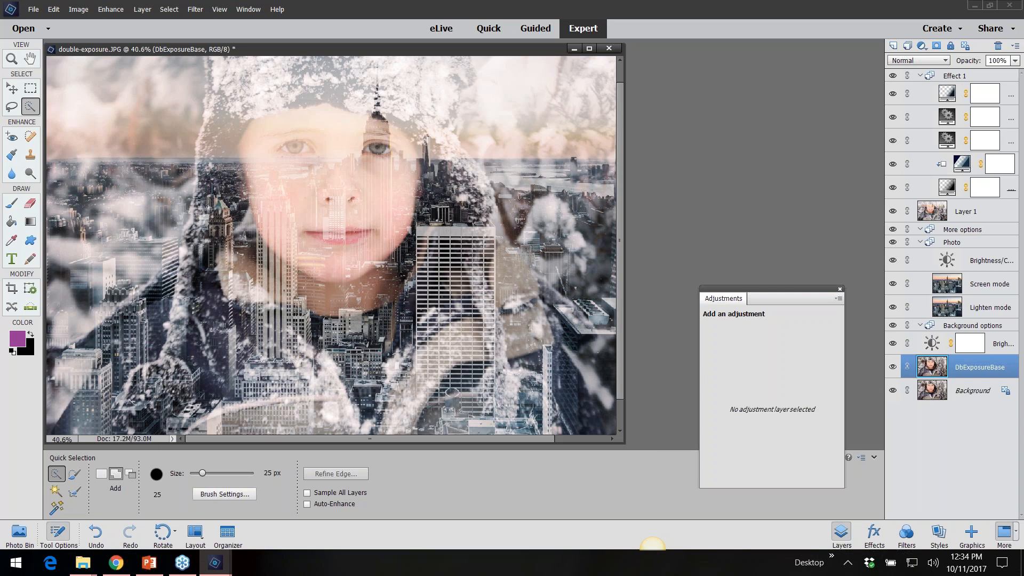
# - Close the city double exposure without saving and reopen the original double-exposure photo
pyautogui.click(608, 48)
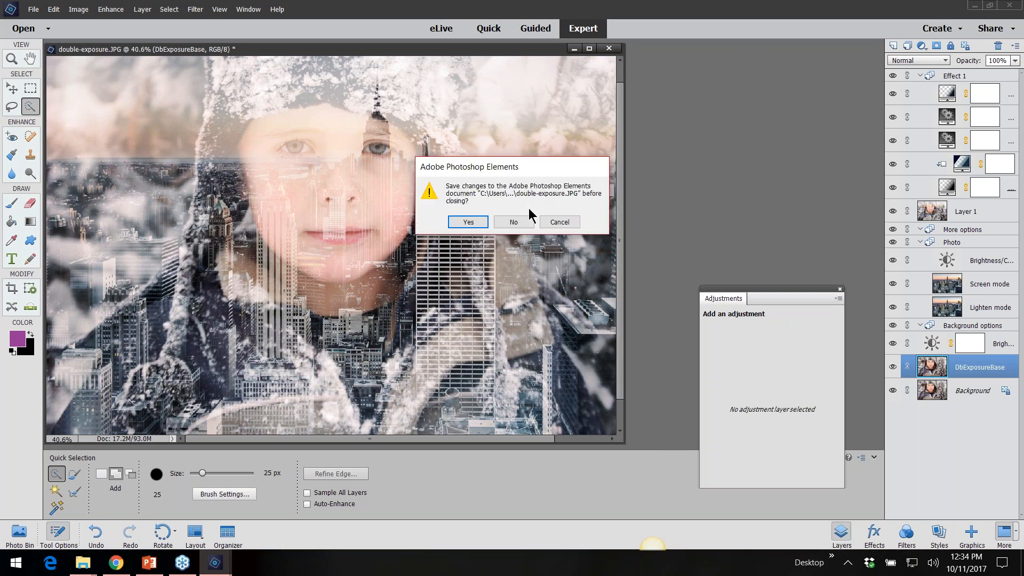
pyautogui.click(513, 223)
pyautogui.click(33, 9)
pyautogui.click(53, 32)
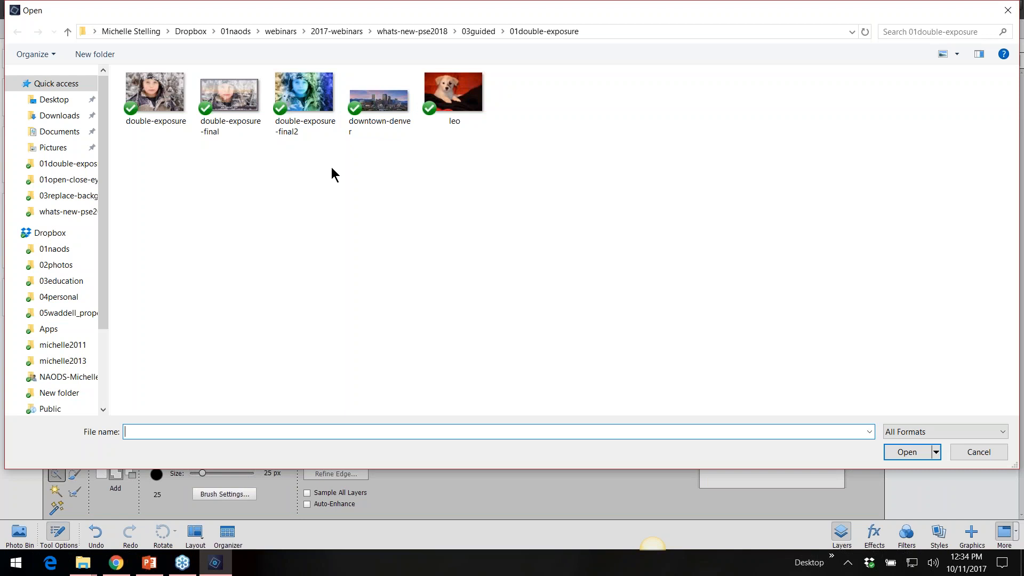
pyautogui.click(155, 107)
pyautogui.click(906, 453)
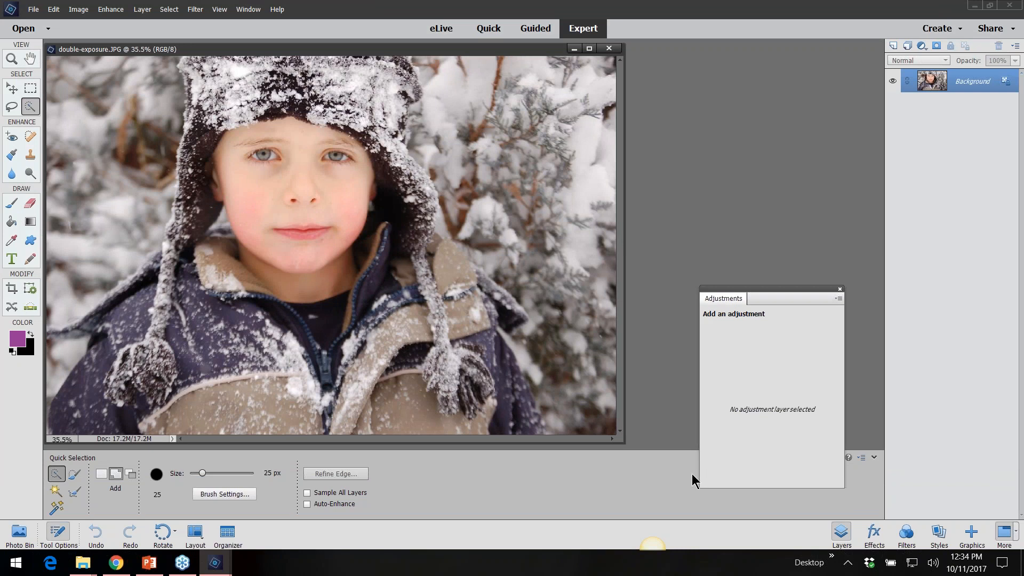
pyautogui.click(748, 181)
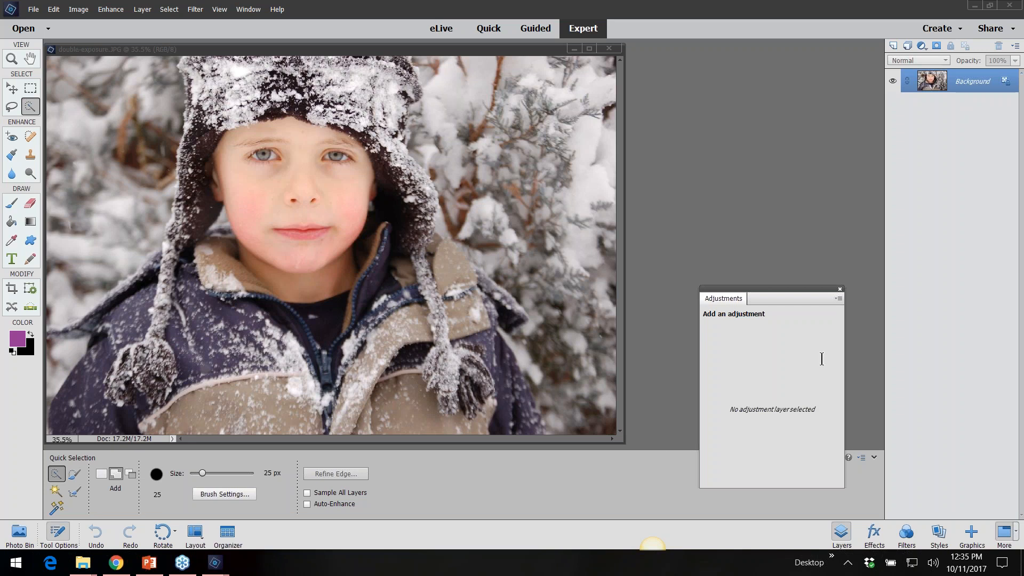
# - Start the Double Exposure guided edit on the boy's photo and choose the Auto selection tool
pyautogui.click(539, 31)
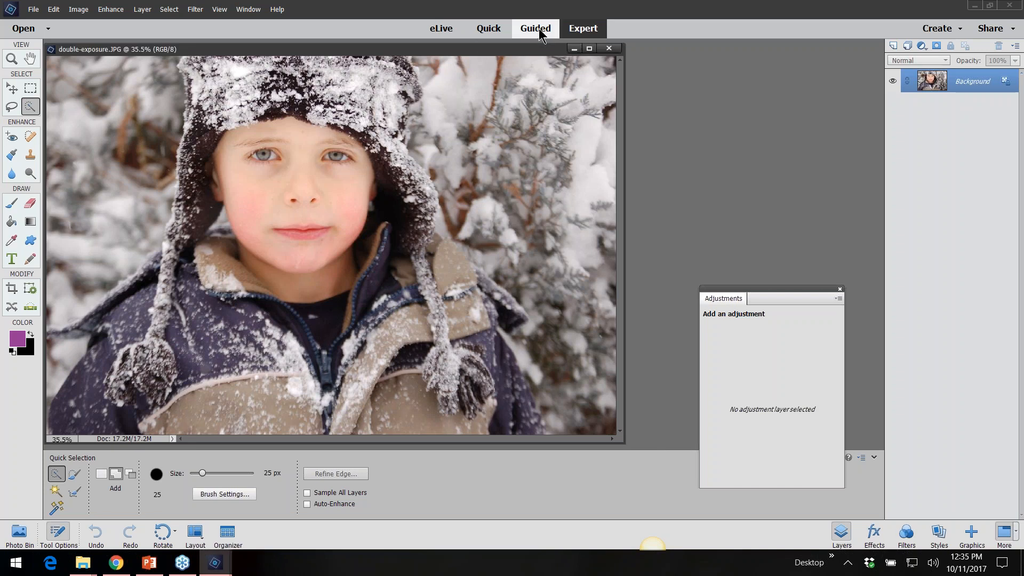
pyautogui.click(540, 31)
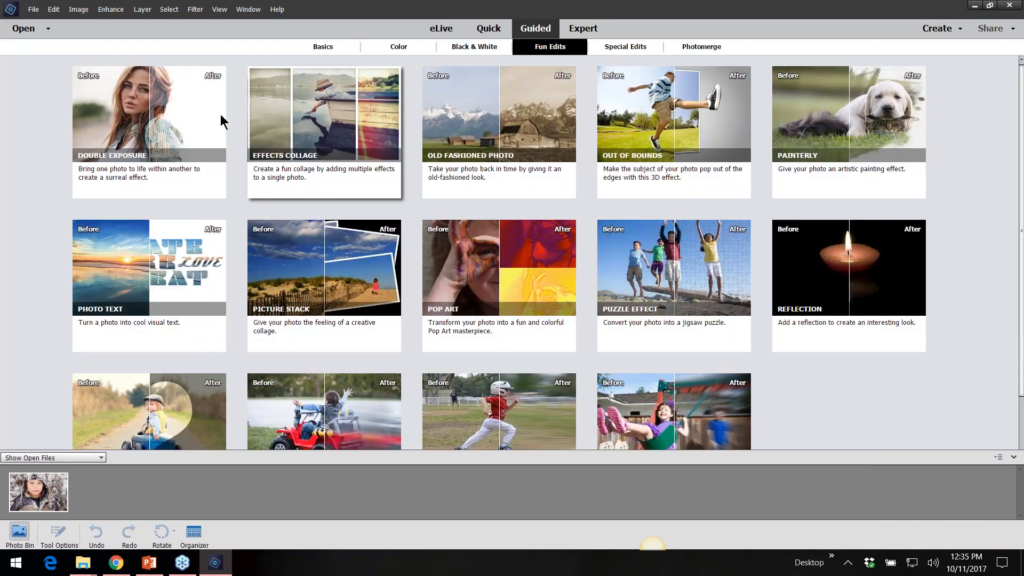
pyautogui.click(150, 129)
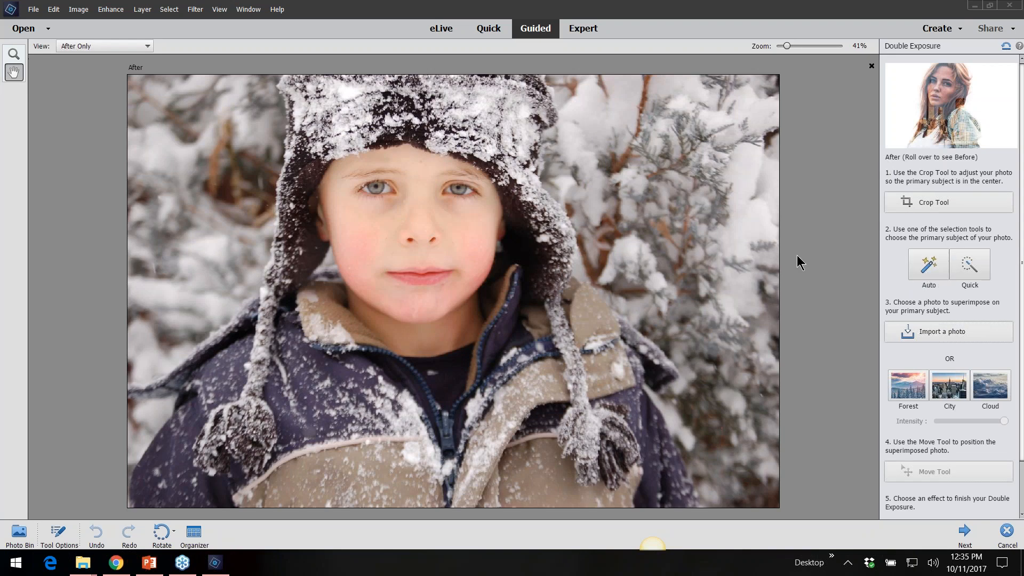
pyautogui.click(927, 268)
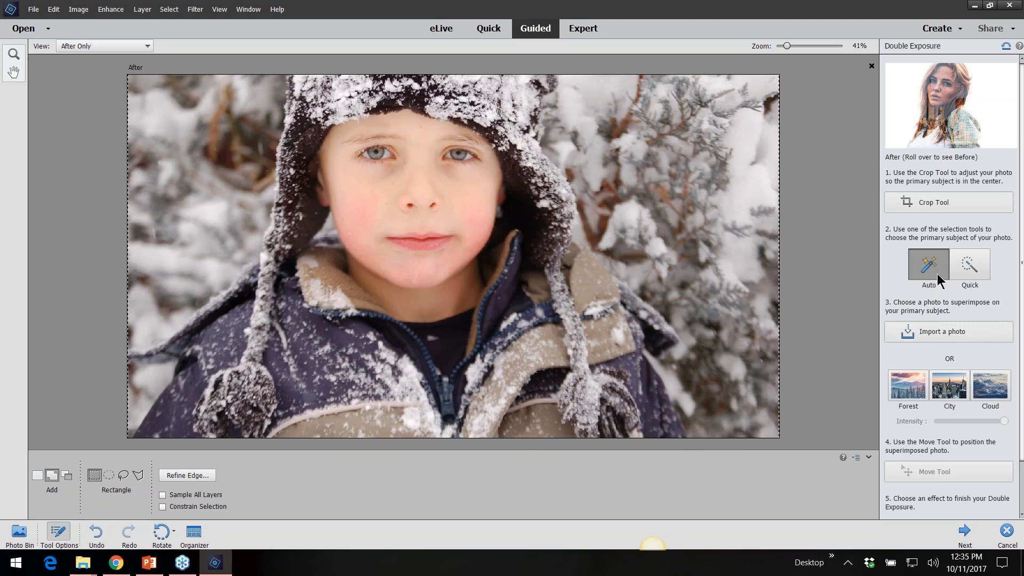
# - Try superimposing the downtown-denver photo on the portrait
pyautogui.click(942, 333)
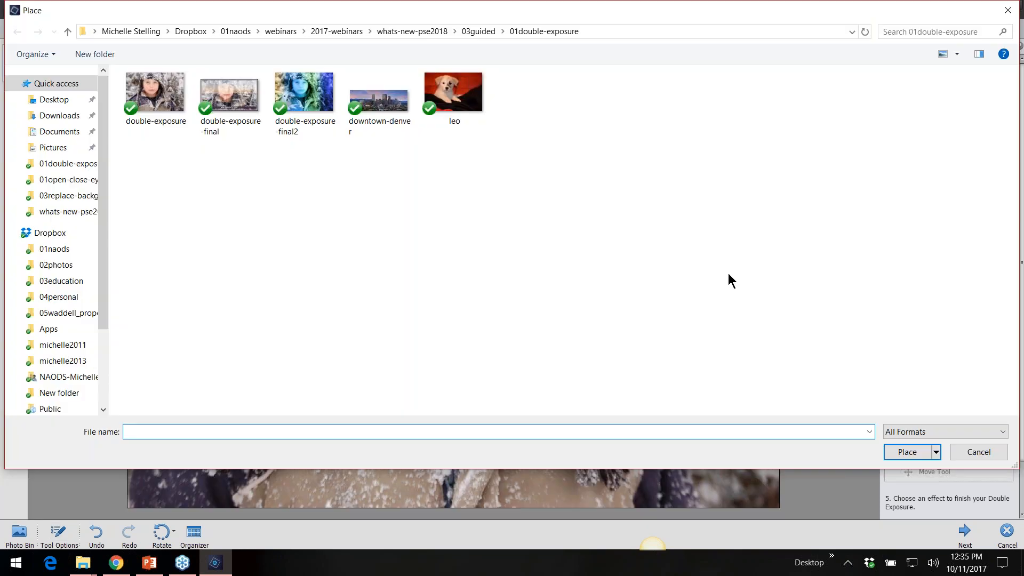
pyautogui.click(381, 102)
pyautogui.click(908, 452)
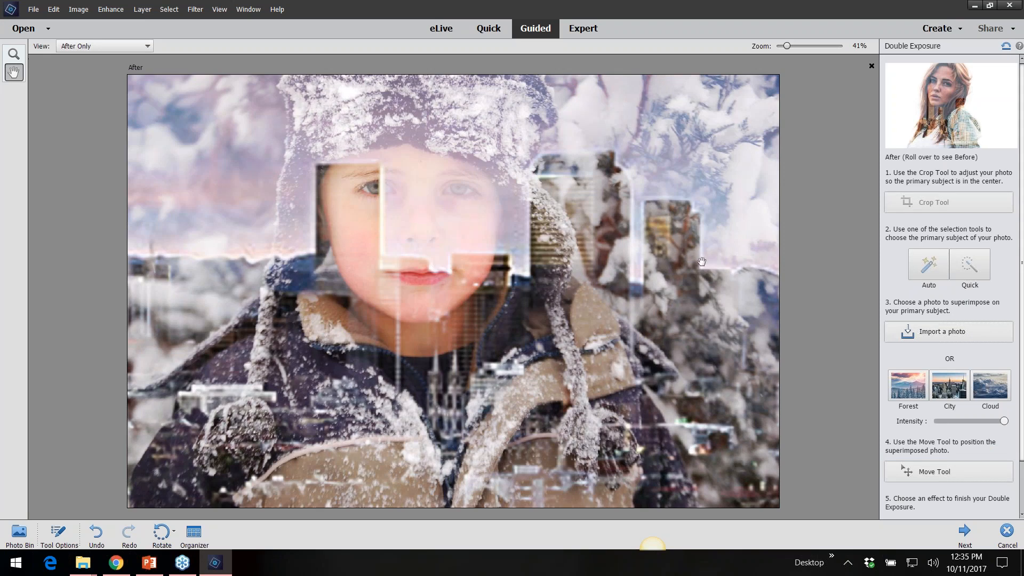
# - Import the leo photo as the image superimposed on the portrait
pyautogui.click(957, 332)
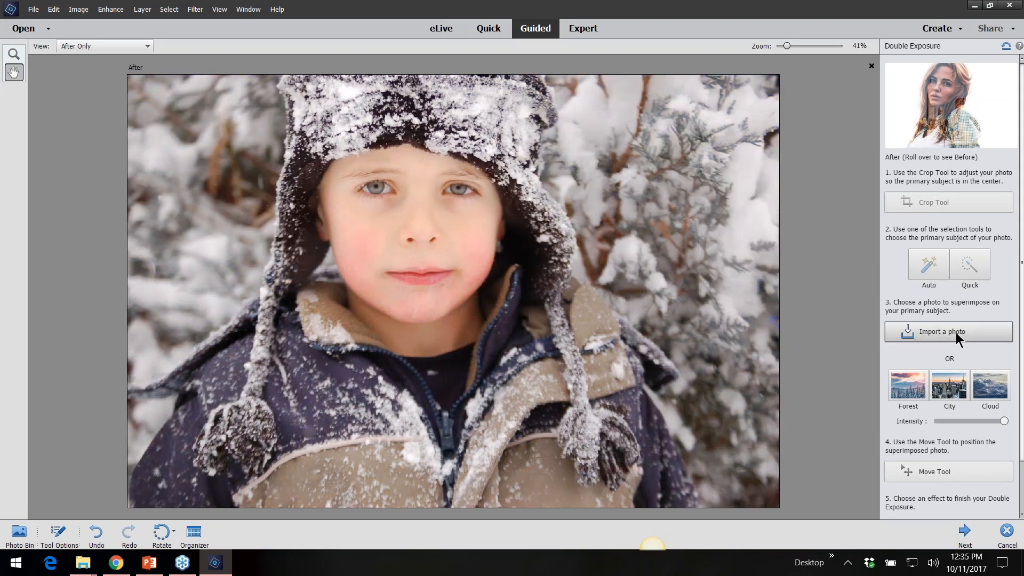
pyautogui.click(452, 98)
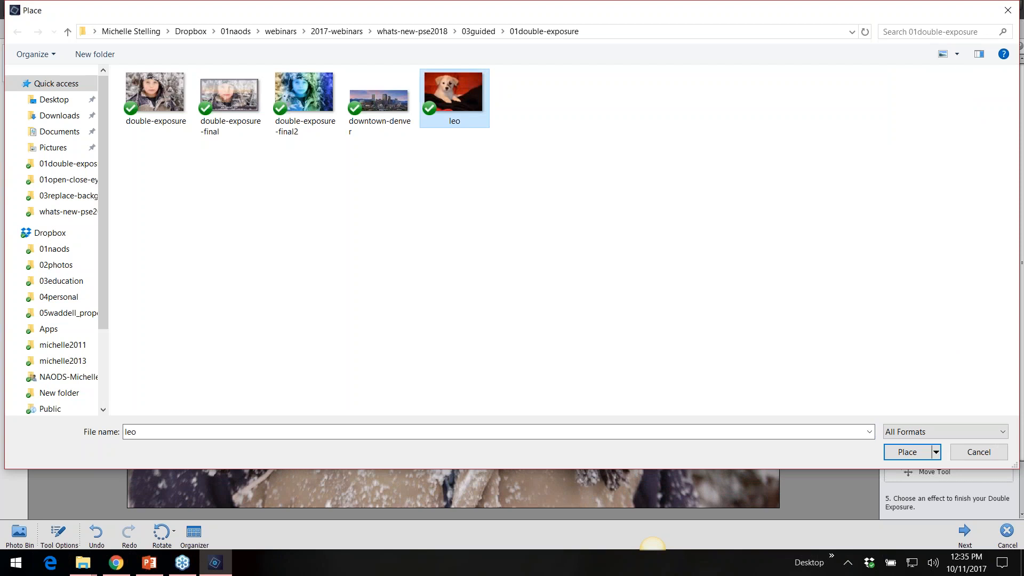
pyautogui.click(907, 452)
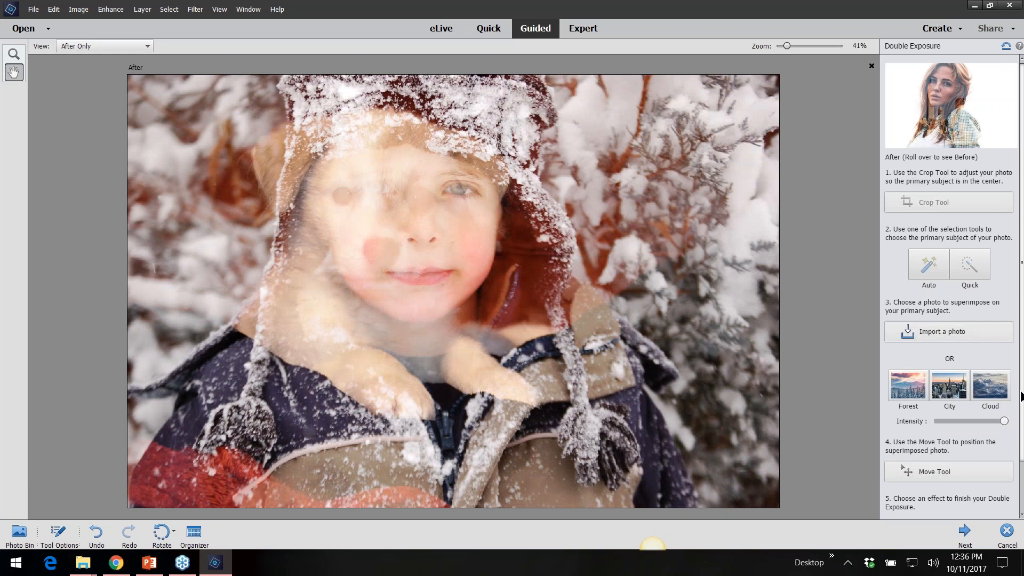
# - Use the Move Tool to shrink the superimposed puppy photo slightly and place the puppy in the portrait's lower-left corner
pyautogui.scroll(-2, 950, 320)
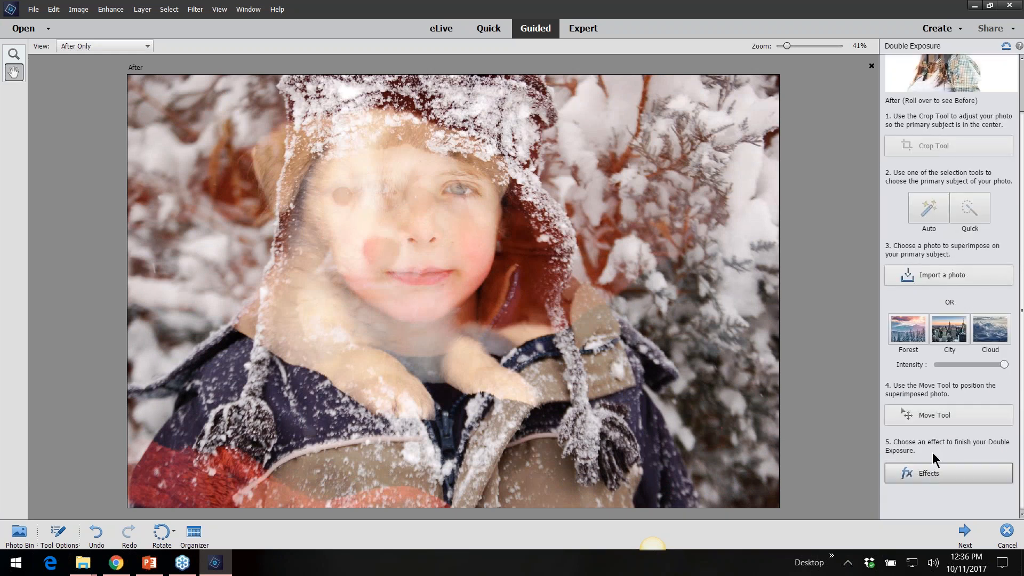
pyautogui.click(937, 417)
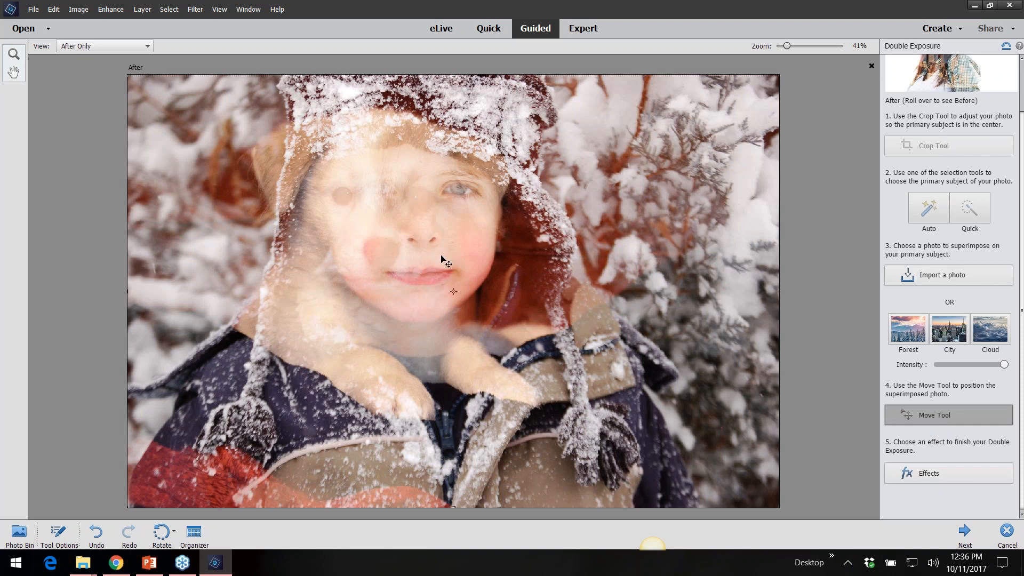
pyautogui.moveTo(434, 257); pyautogui.dragTo(311, 413)
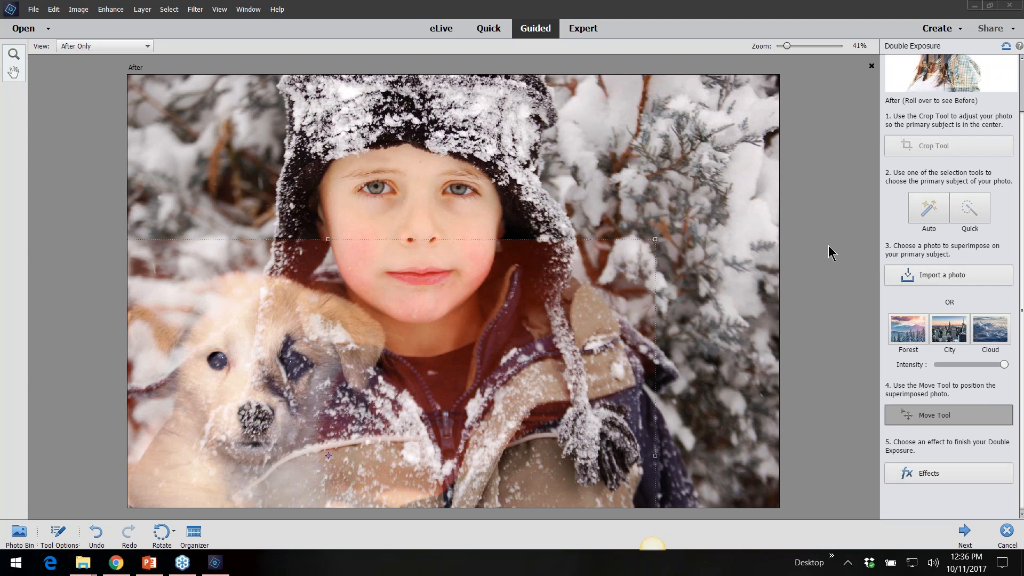
pyautogui.click(254, 397)
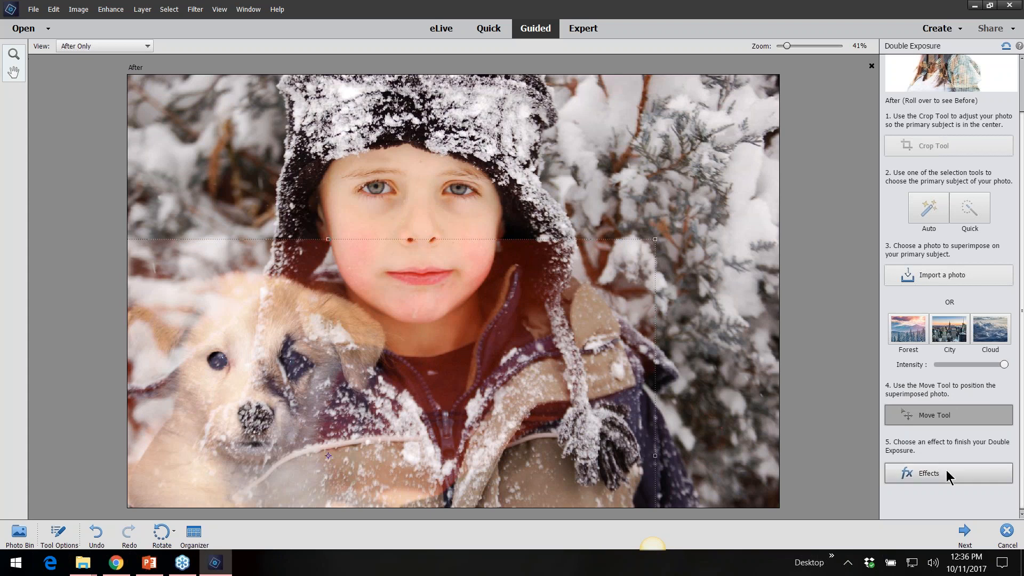
pyautogui.moveTo(272, 353); pyautogui.dragTo(404, 212)
pyautogui.moveTo(368, 252); pyautogui.dragTo(281, 250)
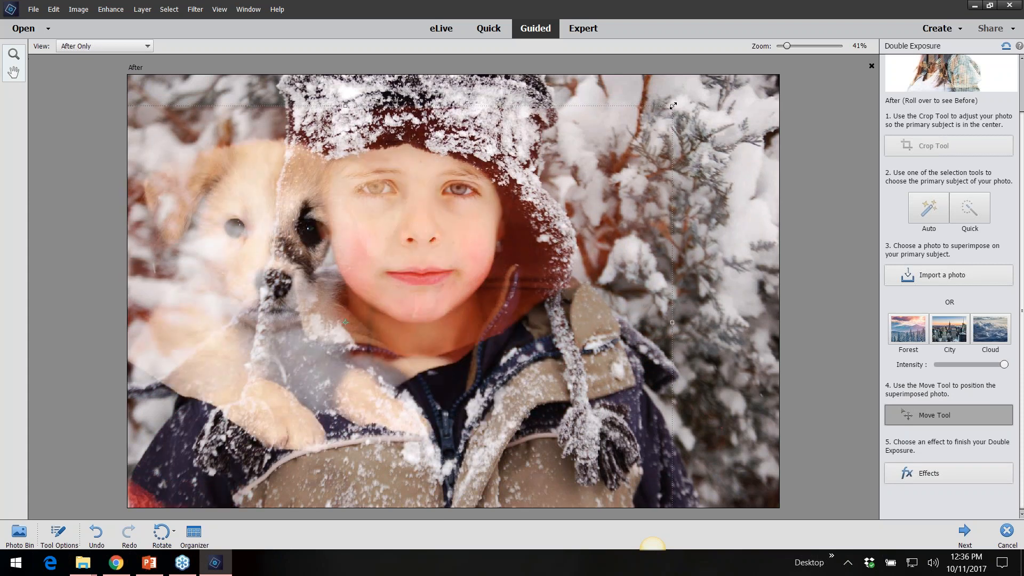
pyautogui.moveTo(673, 105); pyautogui.dragTo(546, 189)
pyautogui.moveTo(176, 352); pyautogui.dragTo(220, 426)
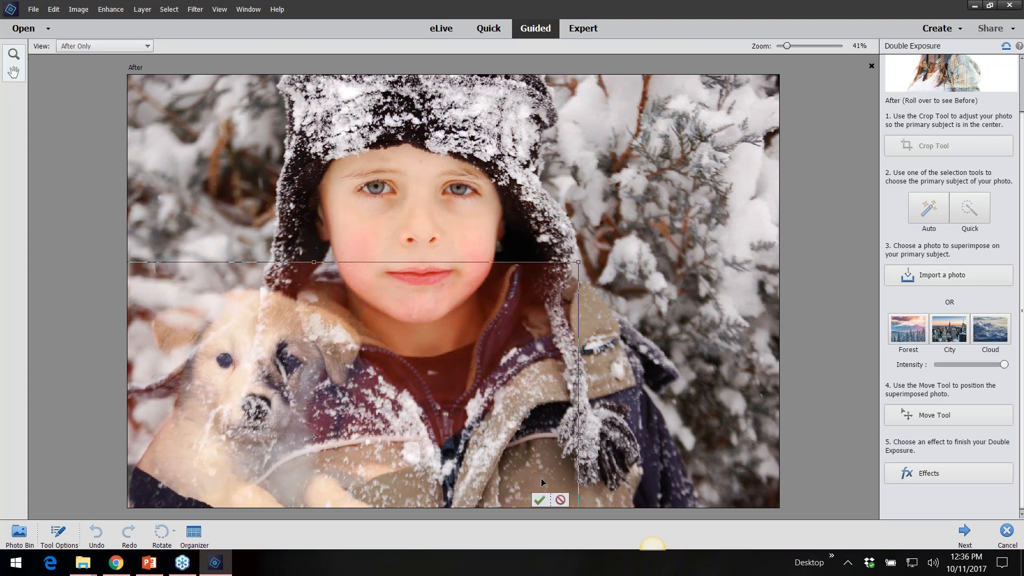
pyautogui.click(539, 500)
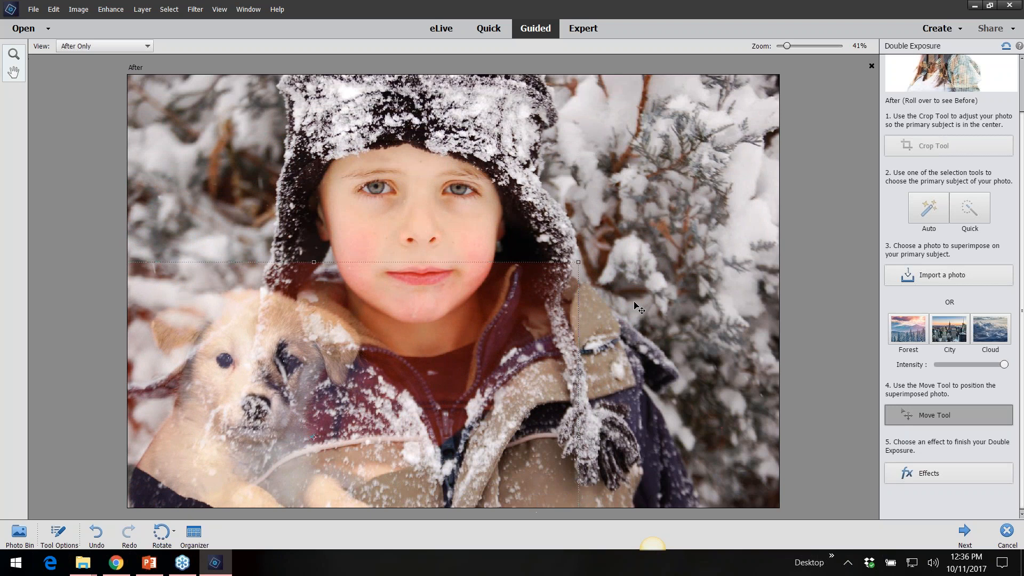
# - Try the finishing effects one after another on the puppy double exposure, from the blue-orange look to the warm orange one
pyautogui.click(946, 472)
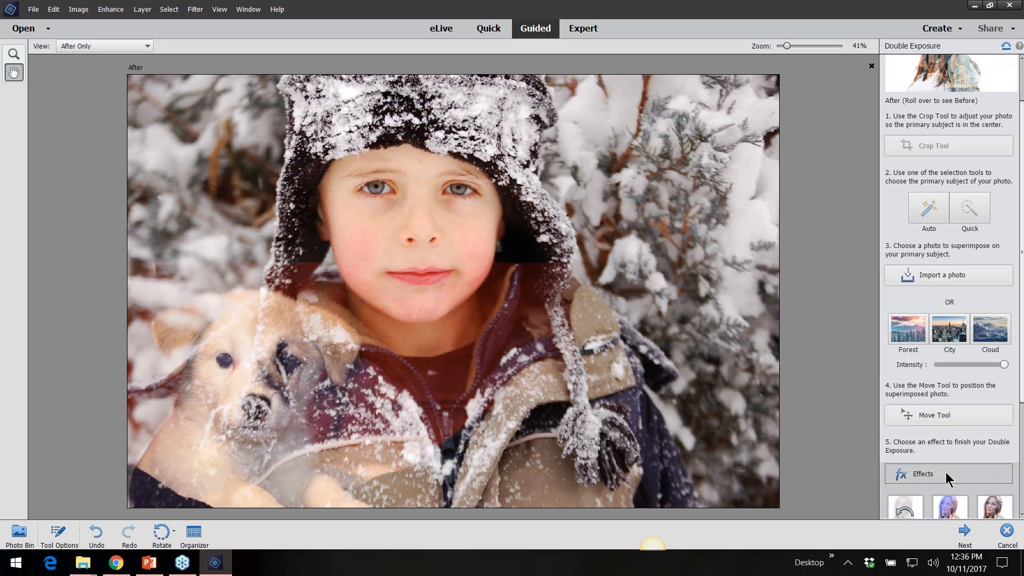
pyautogui.moveTo(1022, 390); pyautogui.dragTo(1021, 475)
pyautogui.click(953, 395)
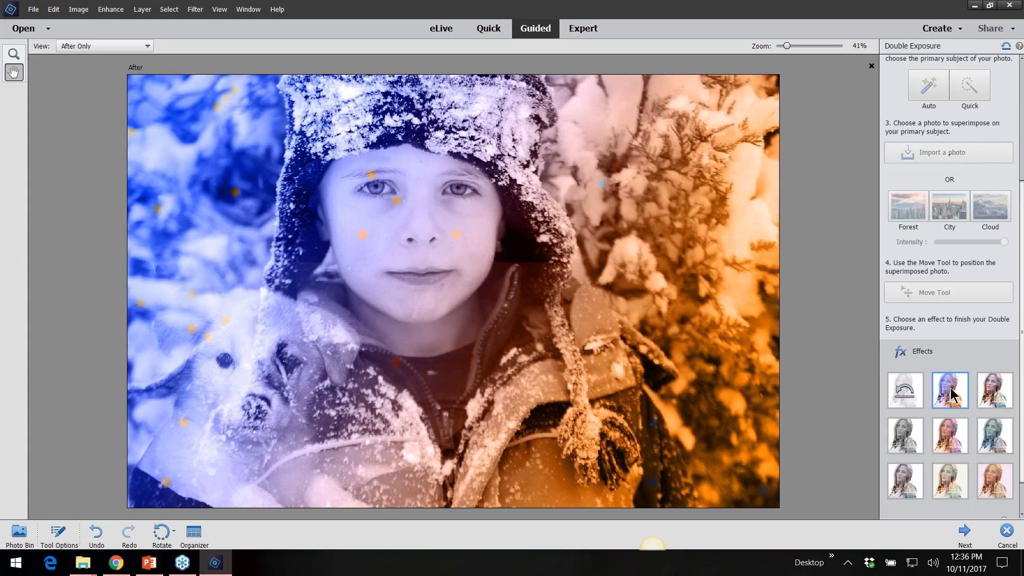
pyautogui.click(991, 398)
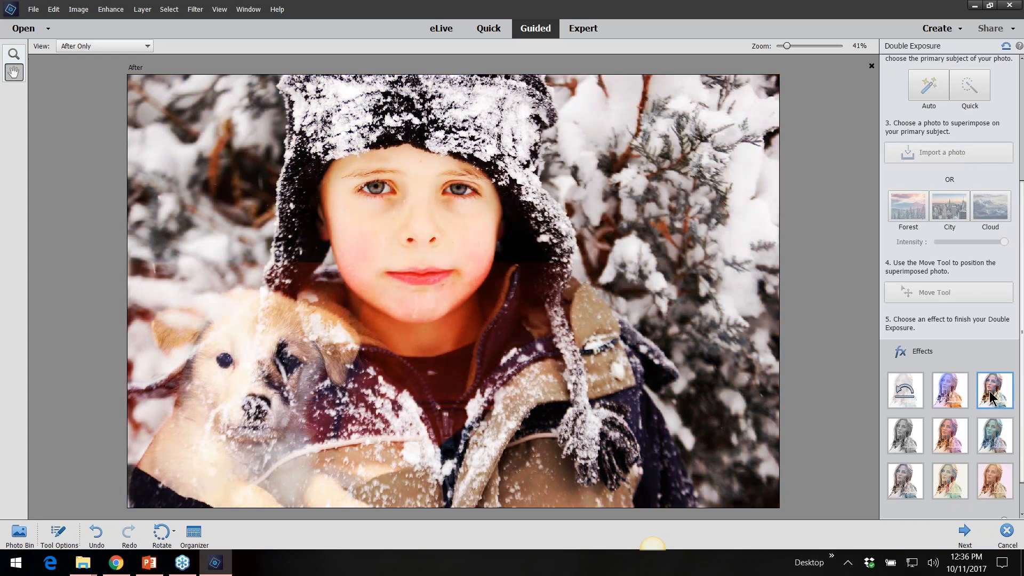
pyautogui.click(906, 445)
pyautogui.click(947, 439)
pyautogui.click(995, 433)
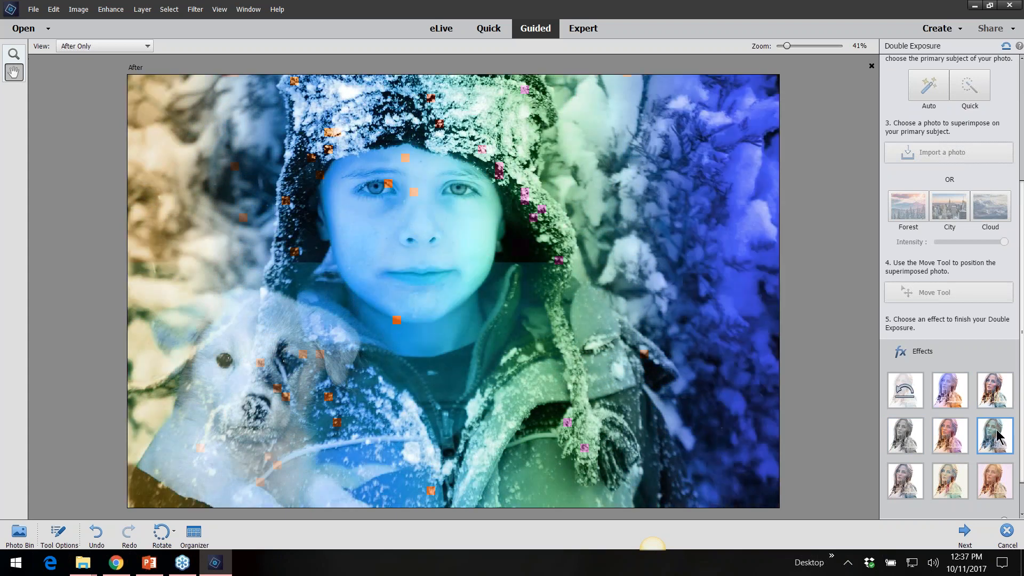
pyautogui.click(908, 477)
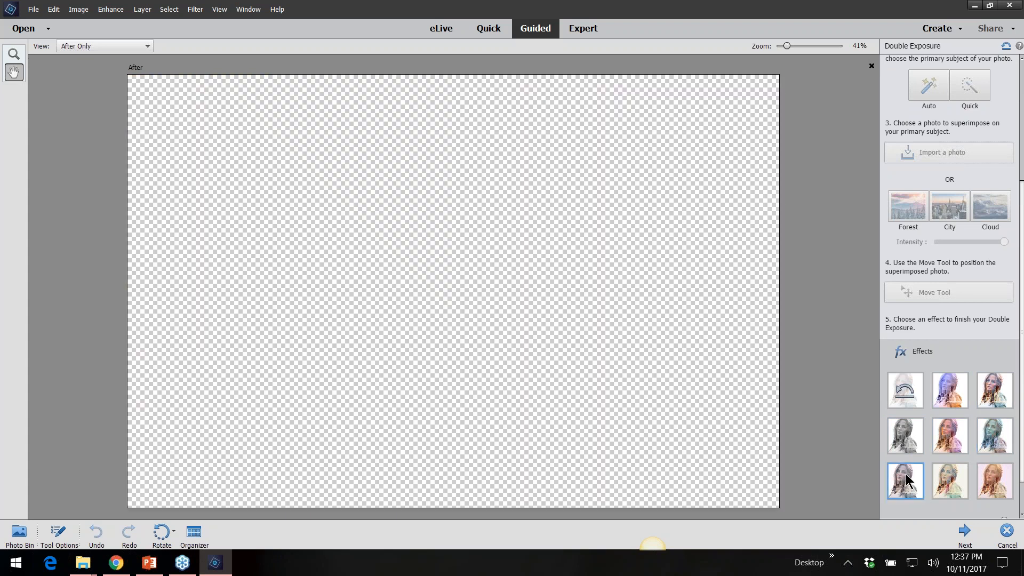
pyautogui.click(945, 483)
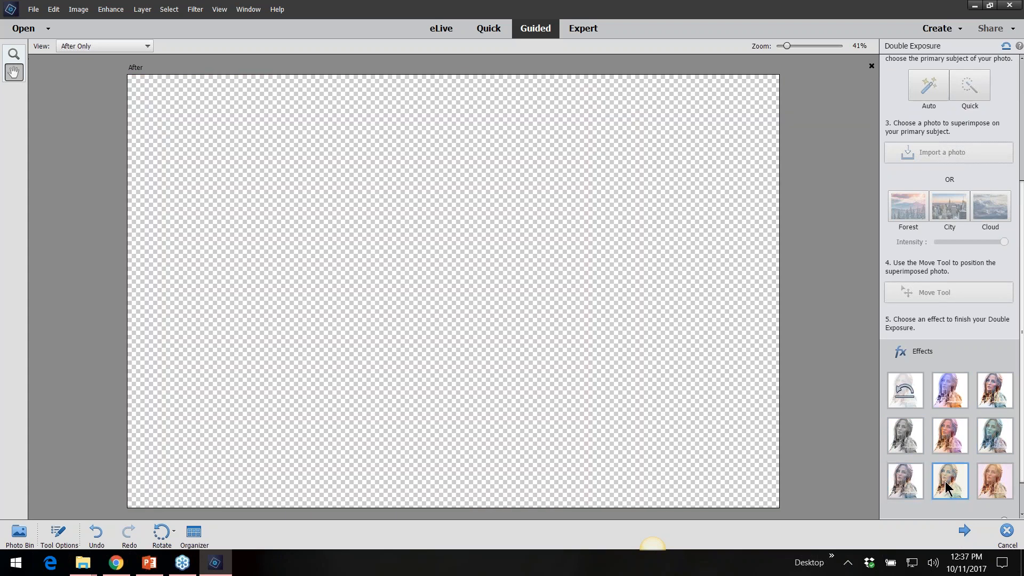
pyautogui.click(992, 488)
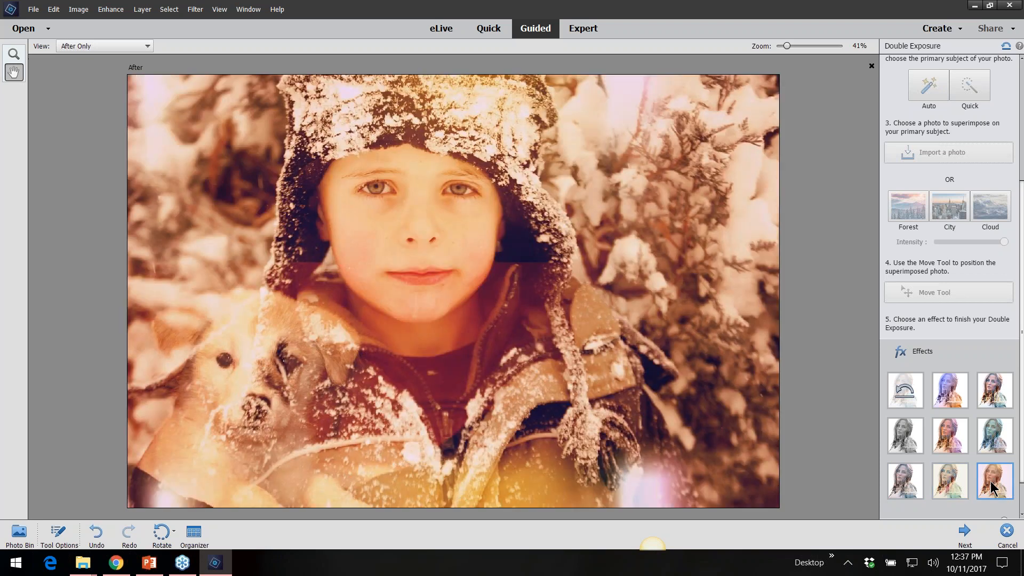
# - Apply the blue-green effect to the puppy double exposure and reduce its intensity to roughly four fifths
pyautogui.click(993, 446)
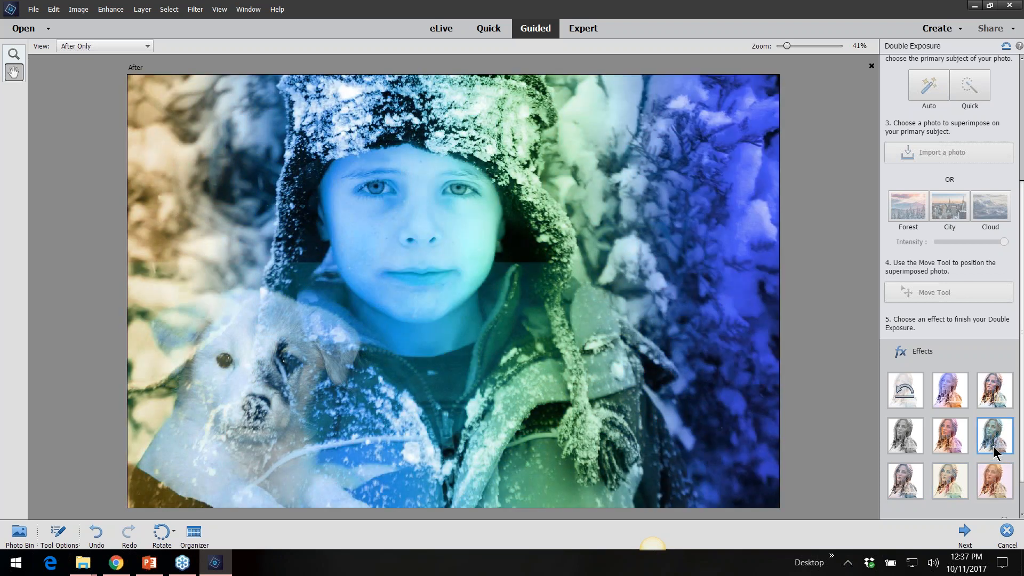
pyautogui.scroll(-2, 1023, 432)
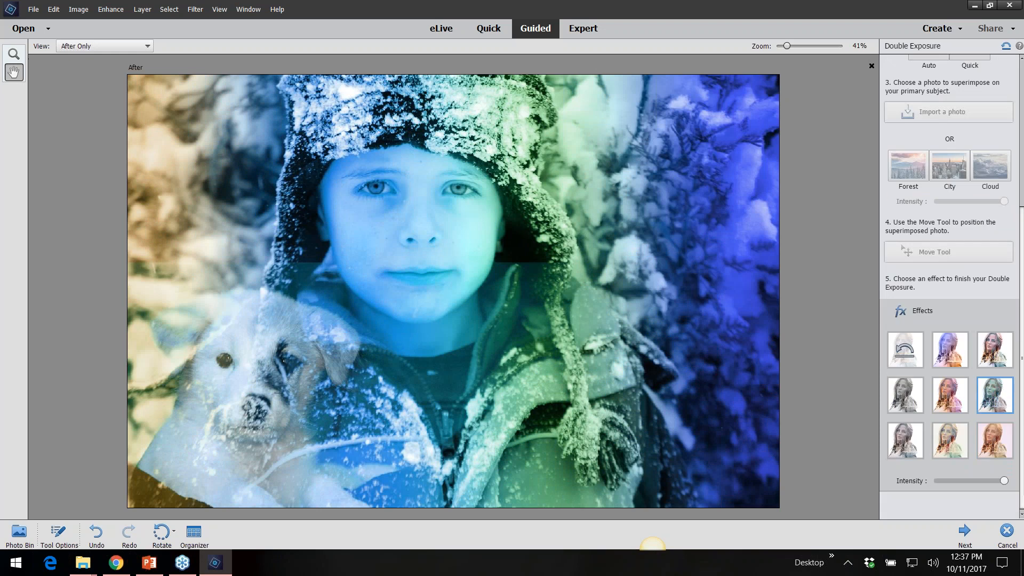
pyautogui.click(971, 480)
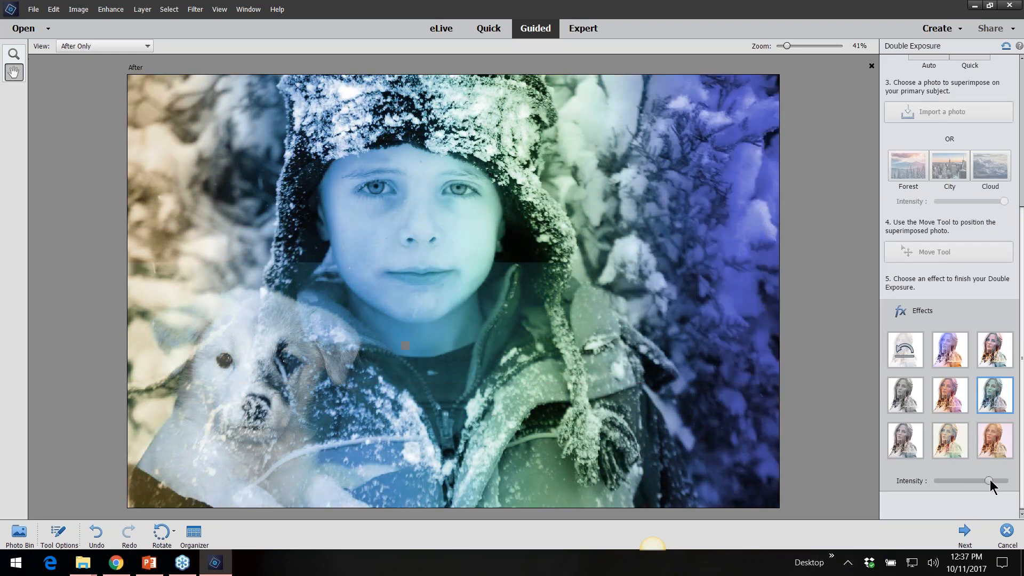
# - Finish the puppy double exposure's guided edit and continue editing it in Expert mode
pyautogui.click(966, 534)
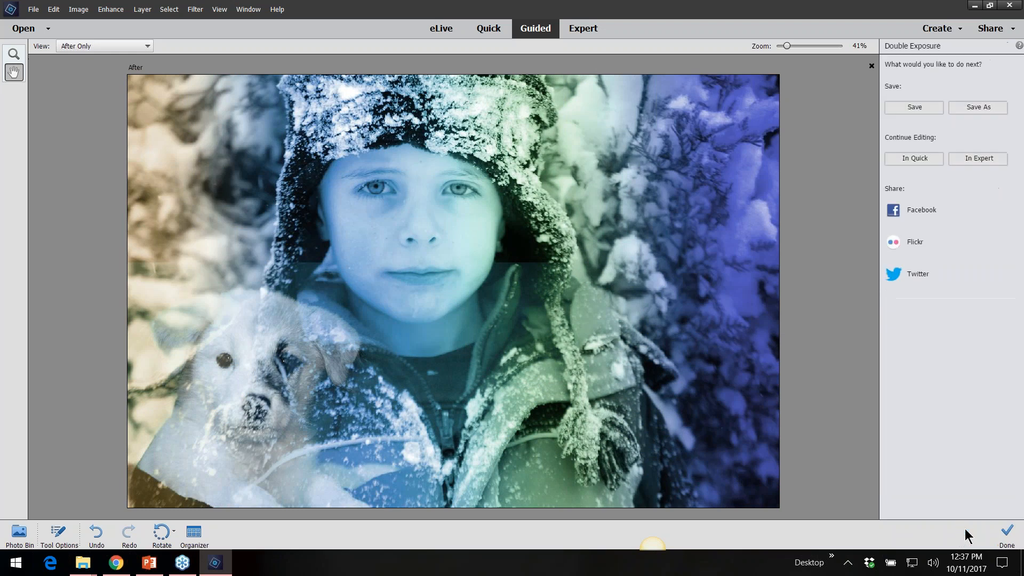
pyautogui.click(970, 159)
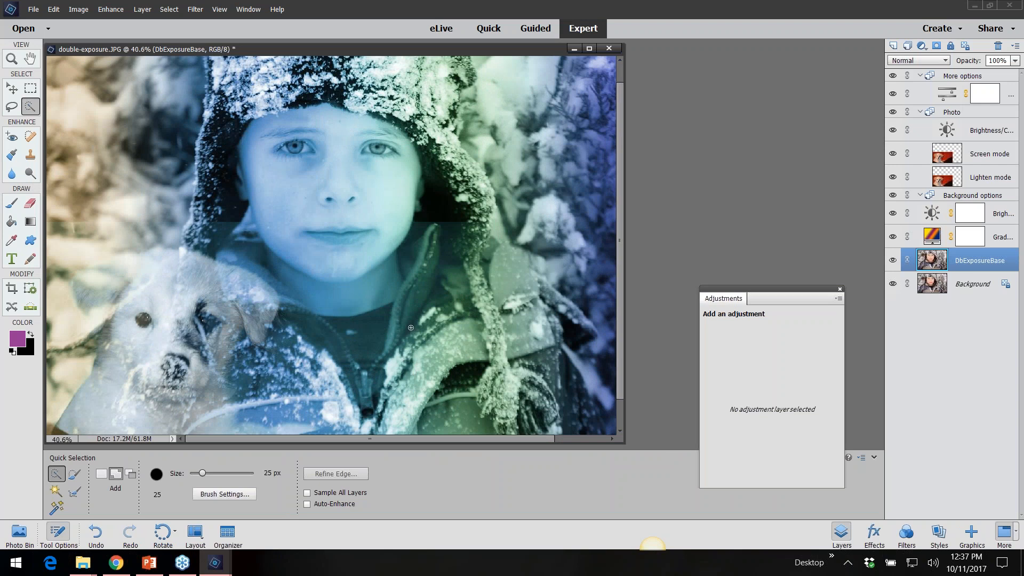
# - Close the finished puppy double-exposure document
pyautogui.click(636, 469)
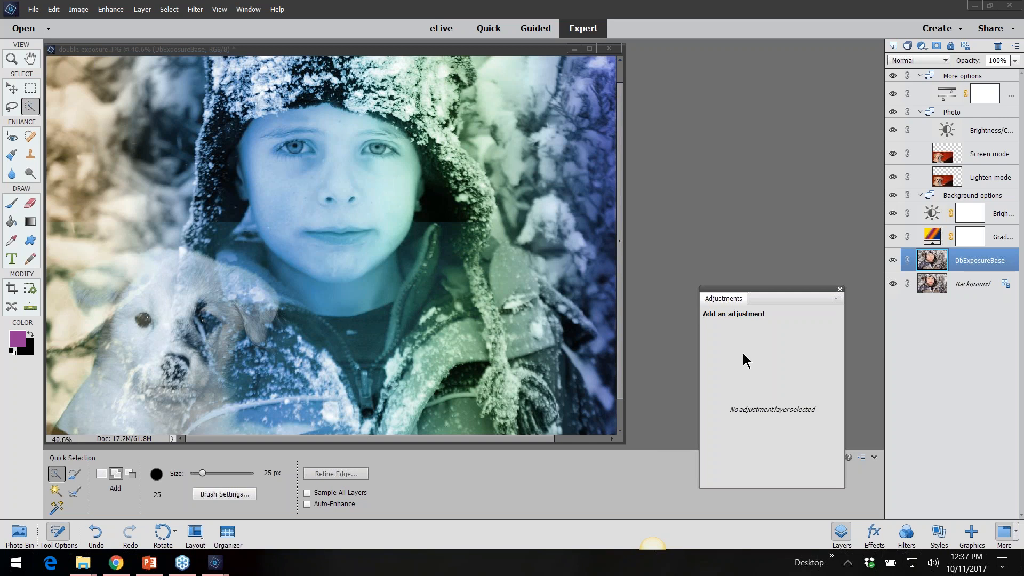
pyautogui.click(573, 103)
pyautogui.click(609, 48)
pyautogui.click(521, 222)
# - Open extrude.jpg from the 02shape-overlay folder and close it again
pyautogui.click(32, 10)
pyautogui.click(48, 33)
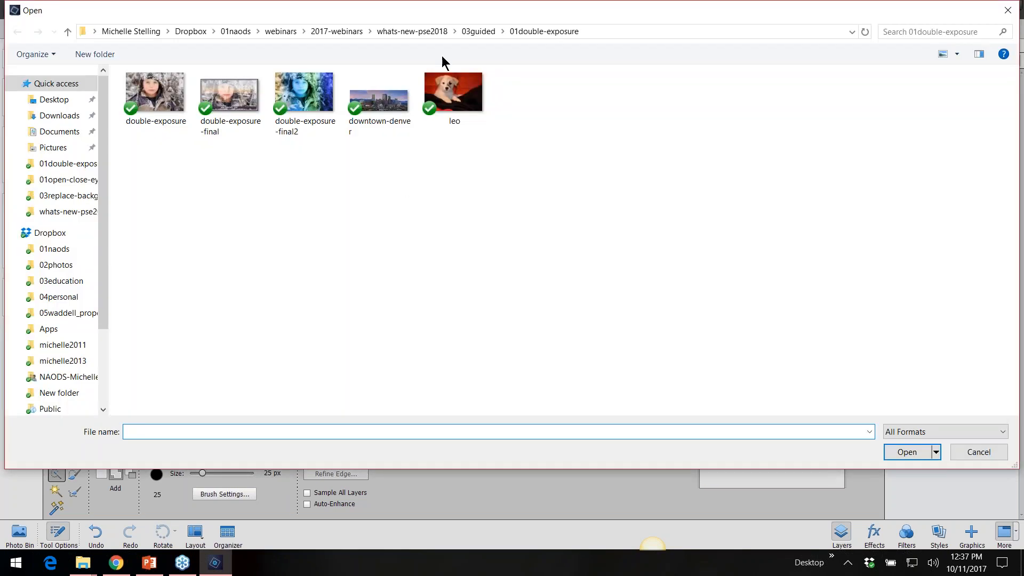
pyautogui.click(470, 32)
pyautogui.doubleClick(184, 109)
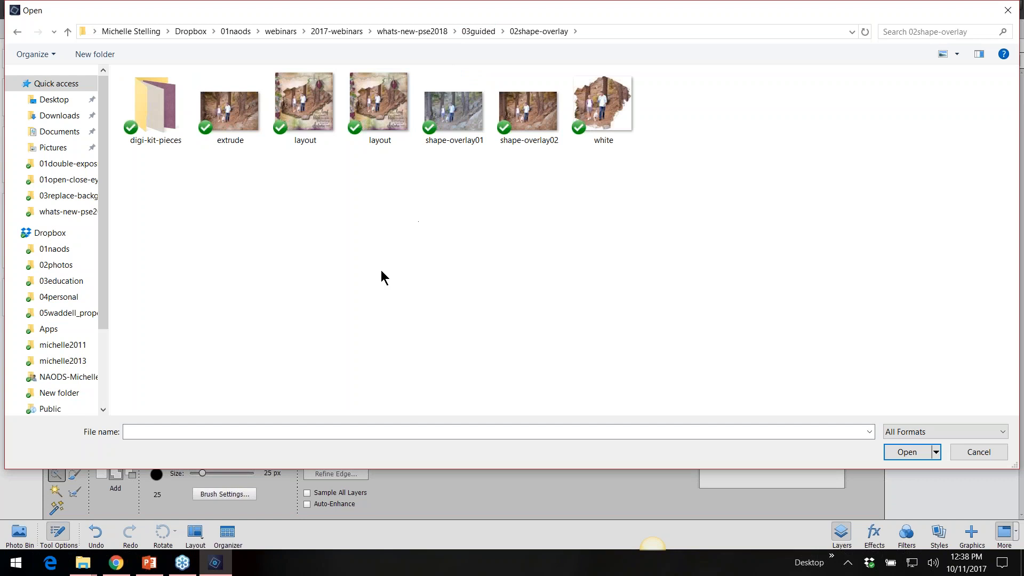
pyautogui.doubleClick(230, 112)
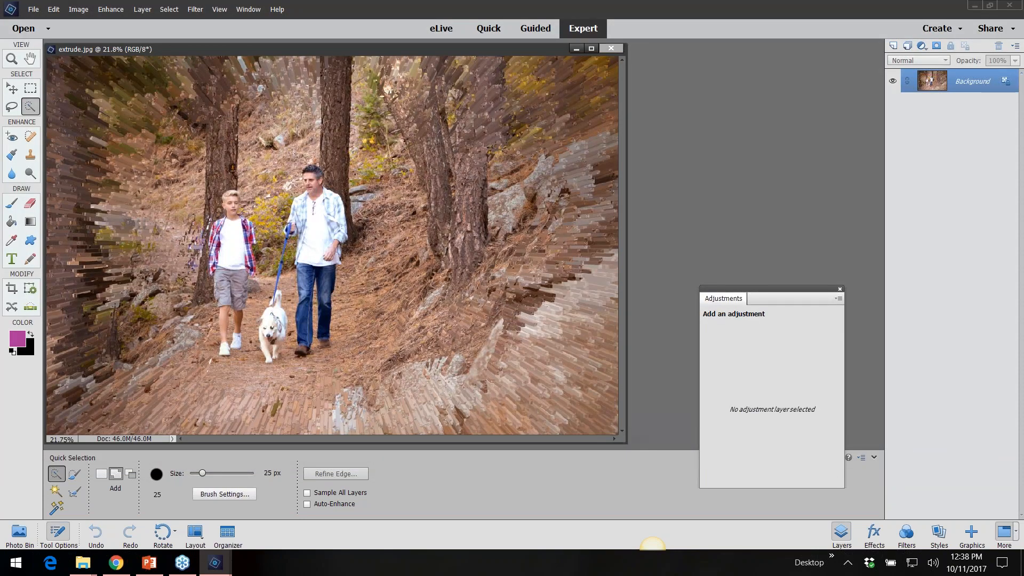
pyautogui.click(620, 48)
# - Open the photo shape-overlay02.jpg from the 02shape-overlay folder
pyautogui.click(40, 13)
pyautogui.click(41, 34)
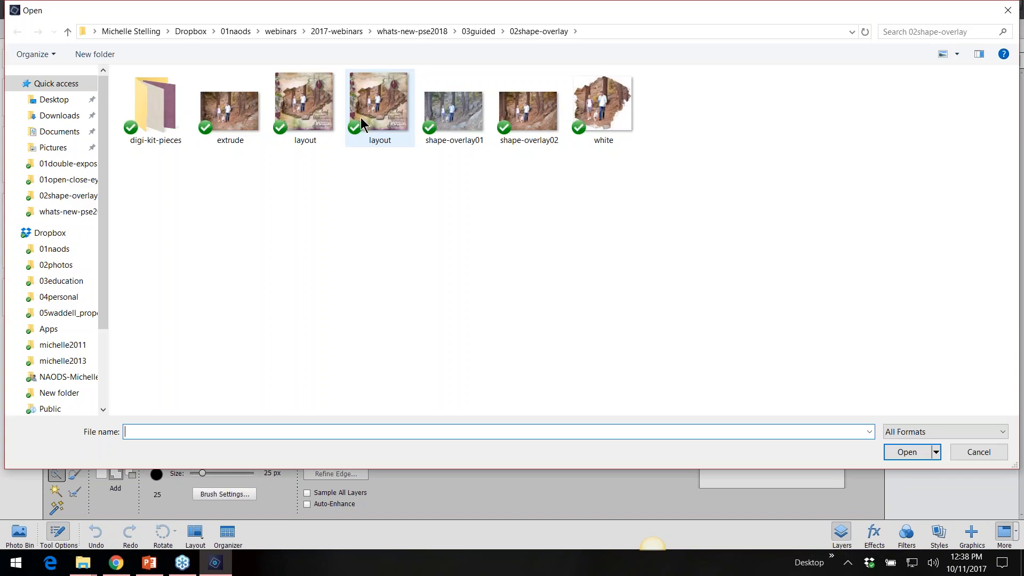
pyautogui.doubleClick(527, 113)
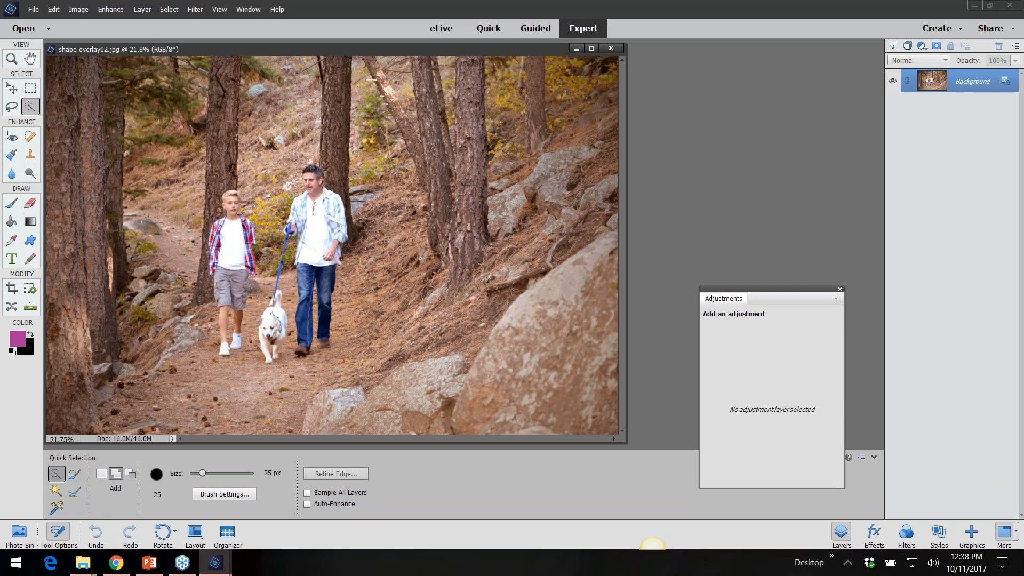
# - Switch to Guided mode, hide the photo bin and start the Shape Overlay Effect from the Fun Edits
pyautogui.click(536, 28)
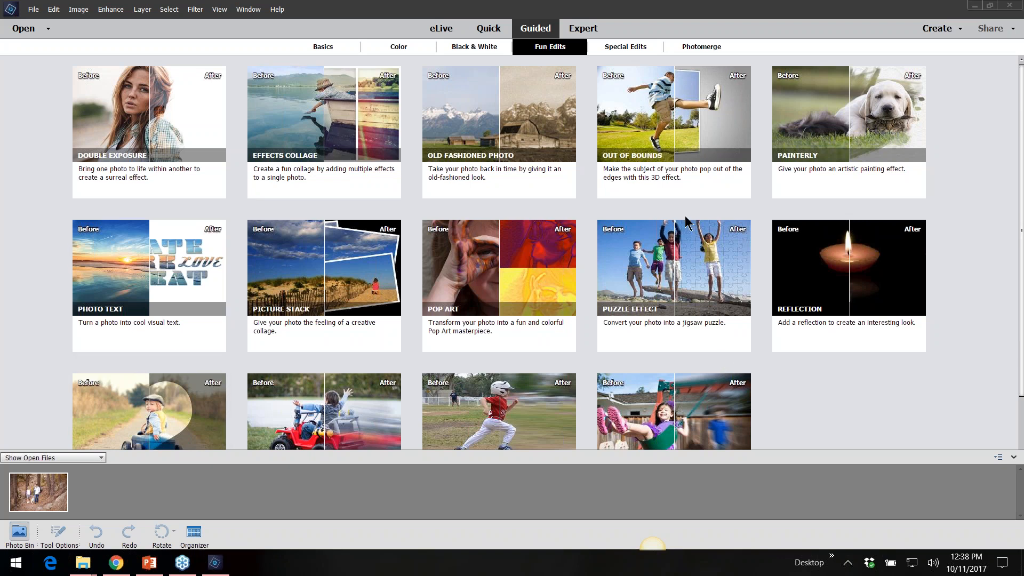
pyautogui.click(1018, 459)
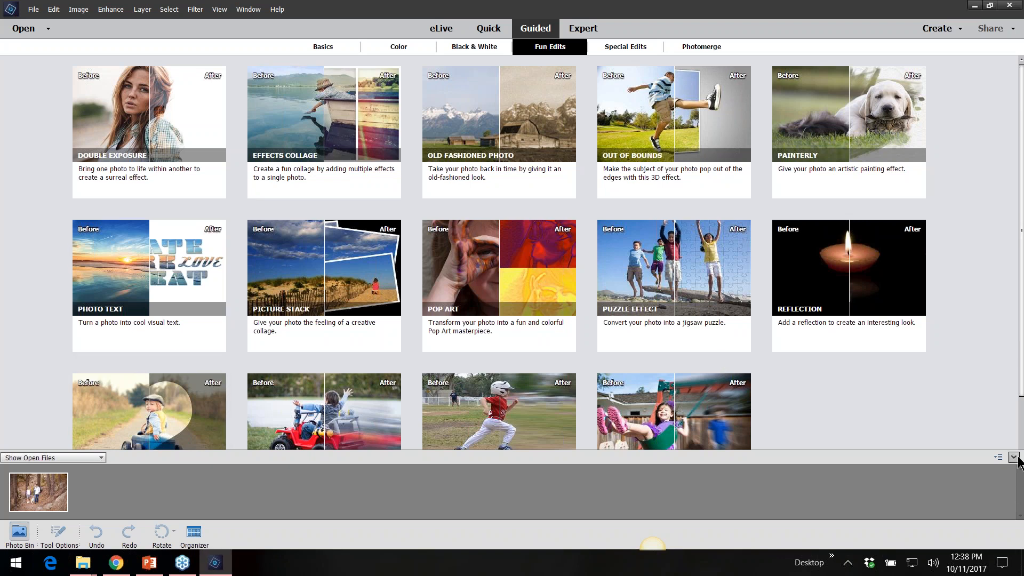
pyautogui.click(1015, 459)
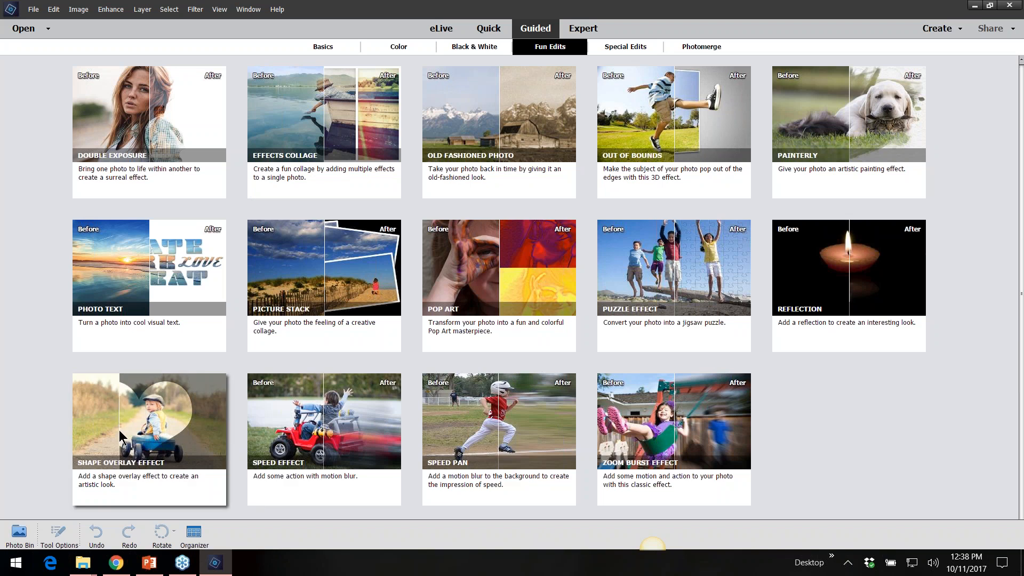
pyautogui.click(122, 430)
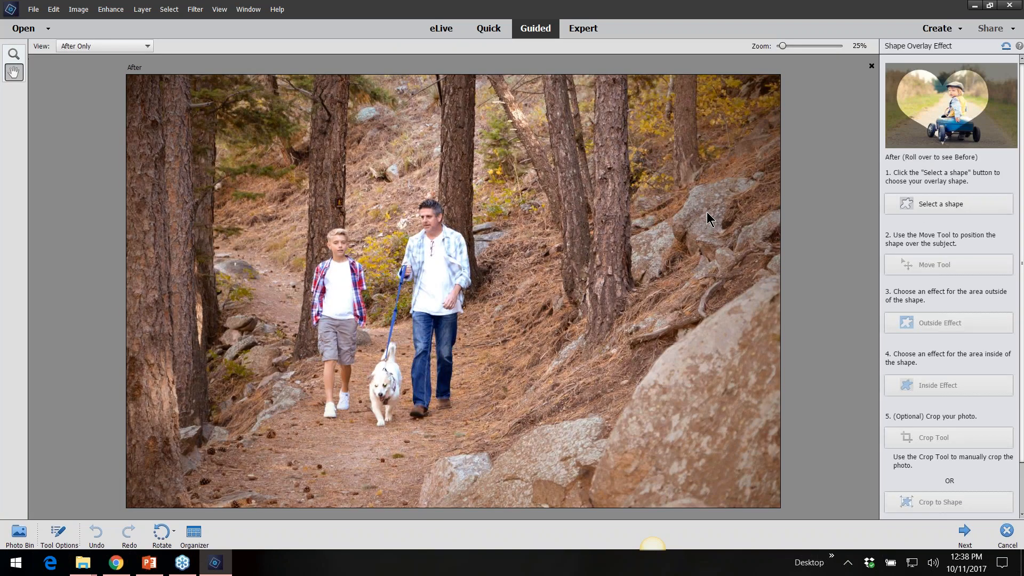
# - Choose the irregular shape with rough, brushed edges as the overlay shape for the hiking photo
pyautogui.click(939, 210)
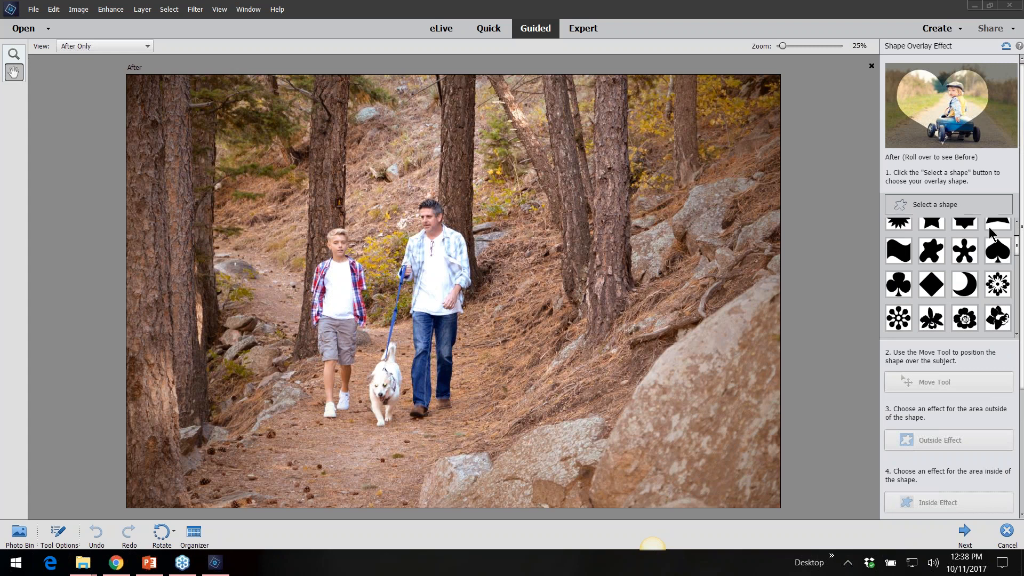
pyautogui.scroll(-5, 976, 299)
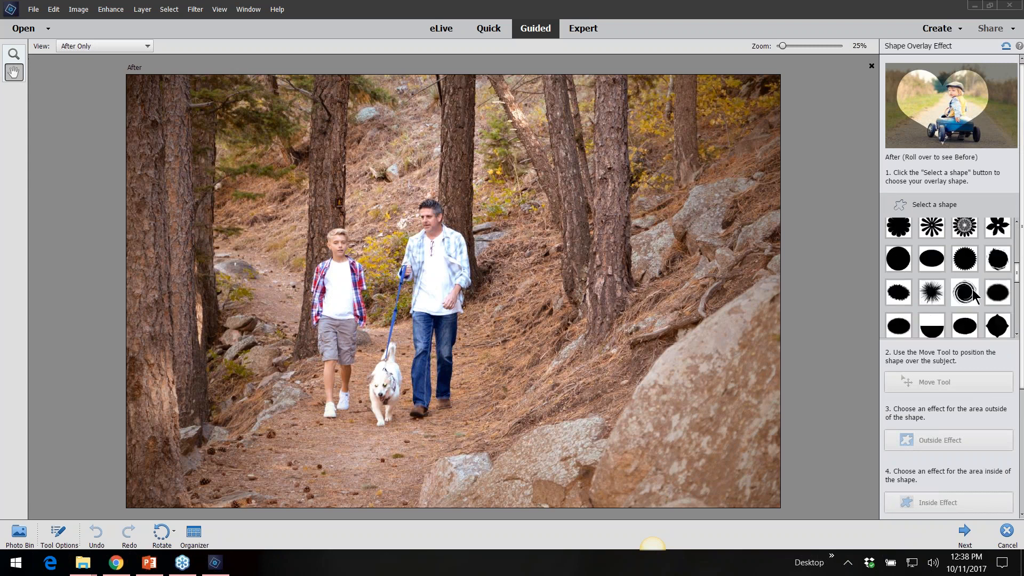
pyautogui.scroll(-5, 975, 298)
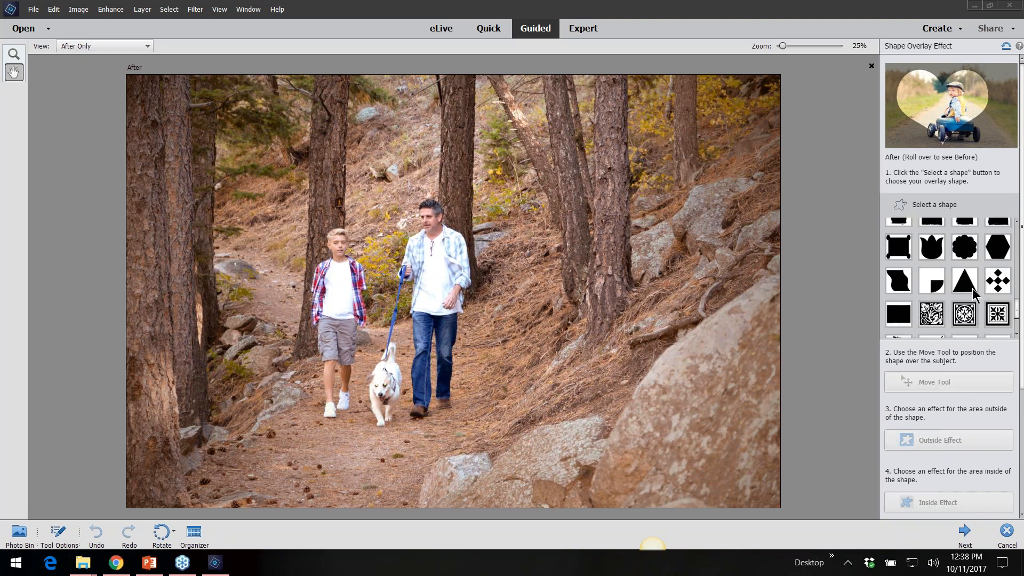
pyautogui.scroll(2, 974, 294)
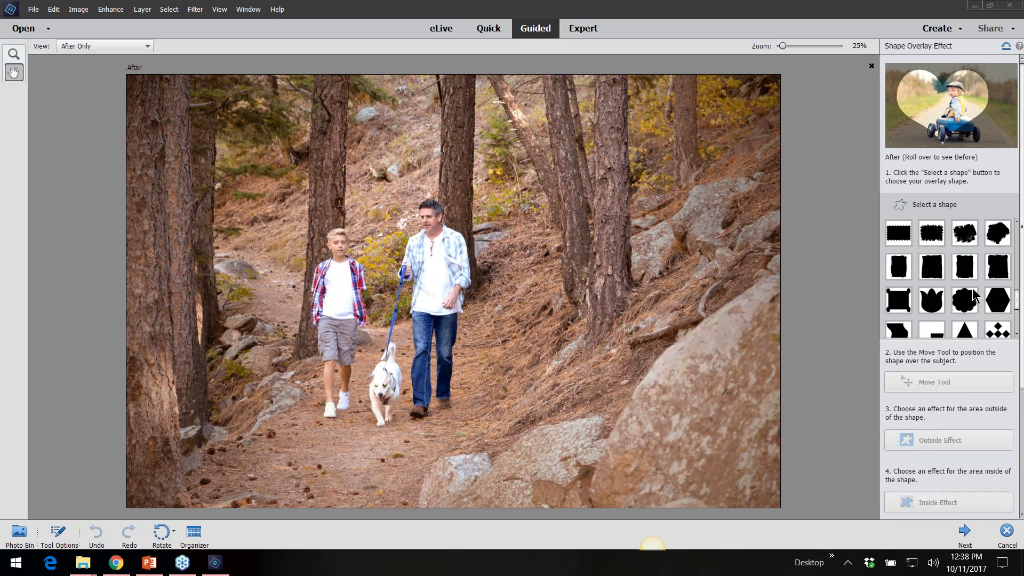
pyautogui.click(998, 235)
# - Enlarge and reposition the overlay shape until it surrounds both walkers and the dog, and commit the placement
pyautogui.moveTo(372, 216); pyautogui.dragTo(264, 117)
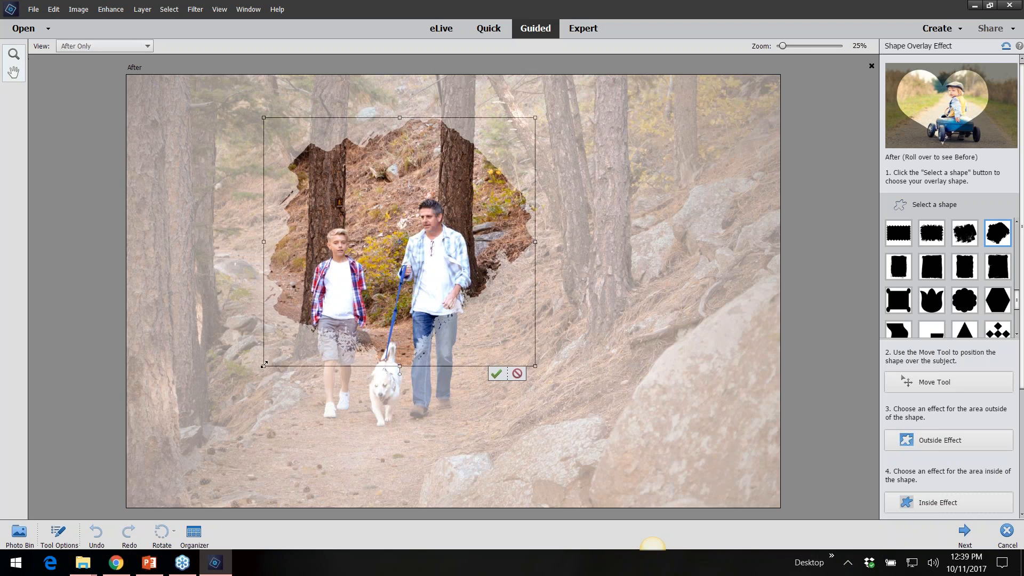
pyautogui.moveTo(265, 368); pyautogui.dragTo(164, 457)
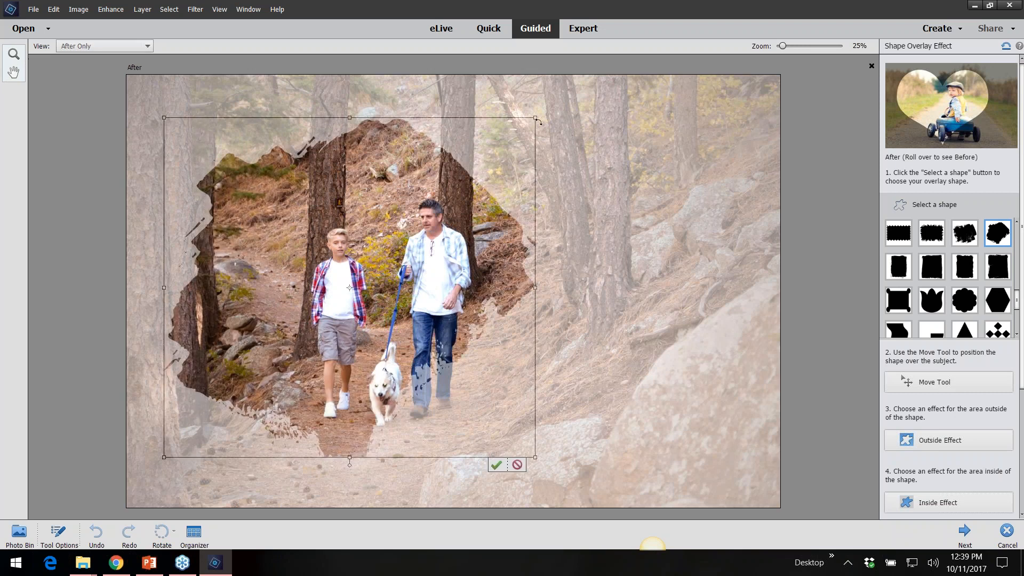
pyautogui.moveTo(535, 119); pyautogui.dragTo(587, 95)
pyautogui.moveTo(463, 274); pyautogui.dragTo(518, 296)
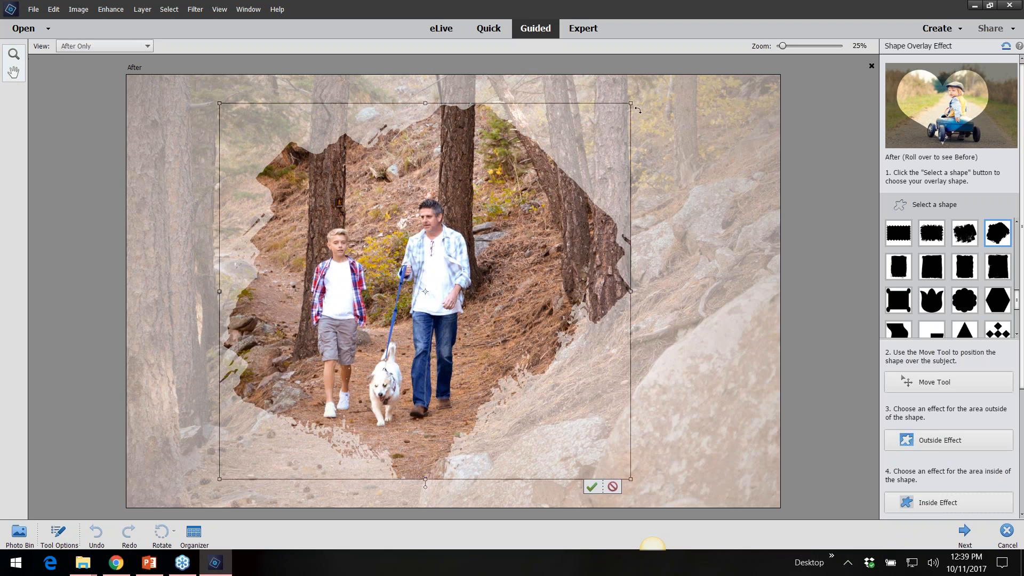
pyautogui.moveTo(631, 104); pyautogui.dragTo(656, 90)
pyautogui.moveTo(492, 203); pyautogui.dragTo(475, 227)
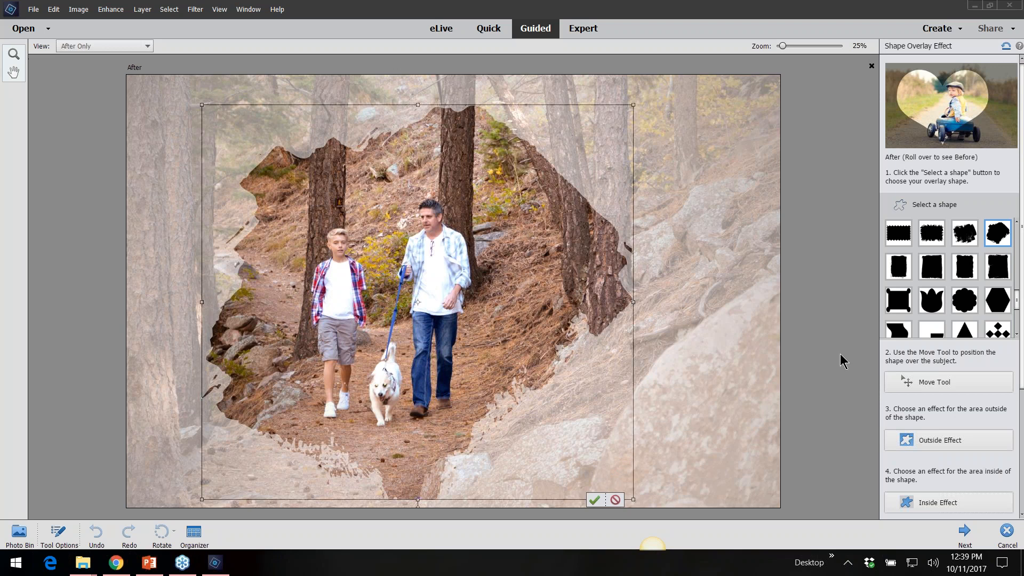
pyautogui.click(594, 500)
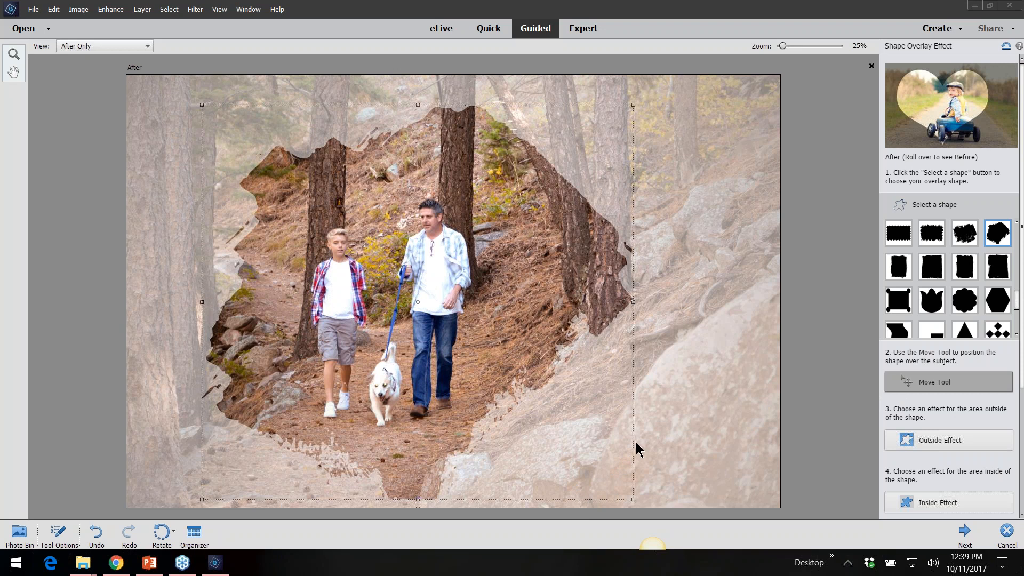
# - Try the solid black, solid white, embossed-looking, black-and-white and extruded effects one after another on the area outside the shape
pyautogui.click(951, 441)
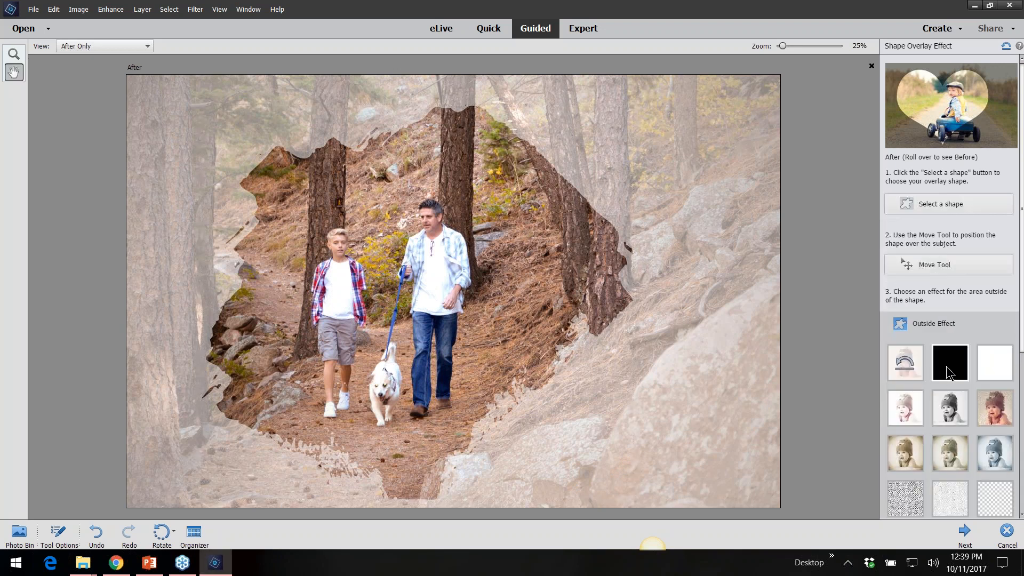
pyautogui.click(947, 372)
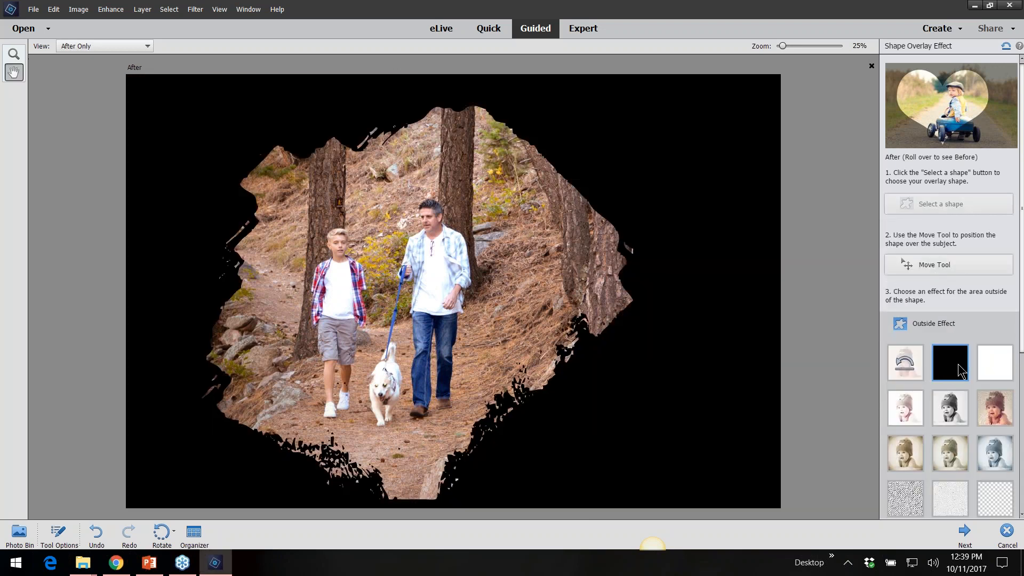
pyautogui.click(989, 362)
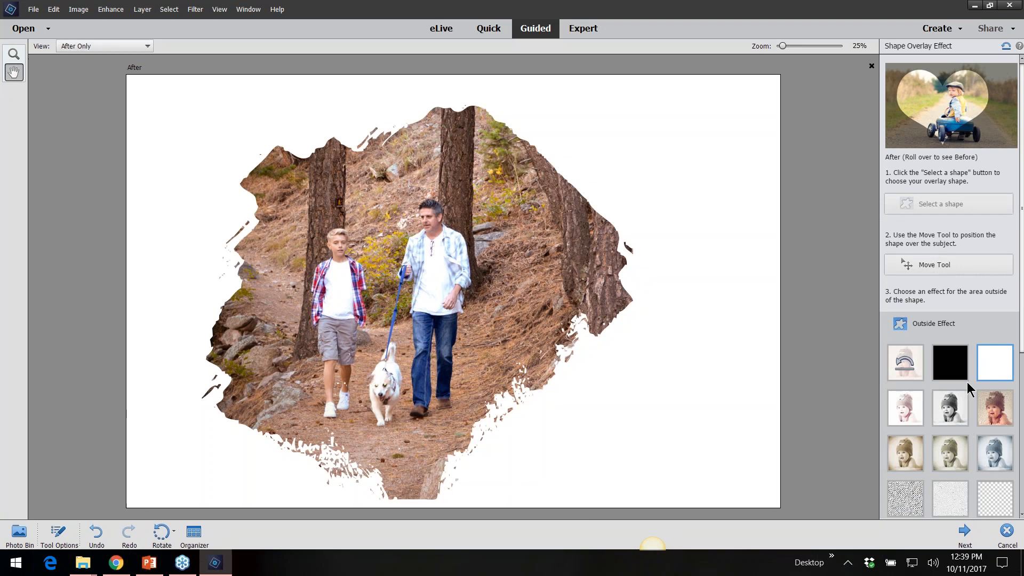
pyautogui.click(905, 408)
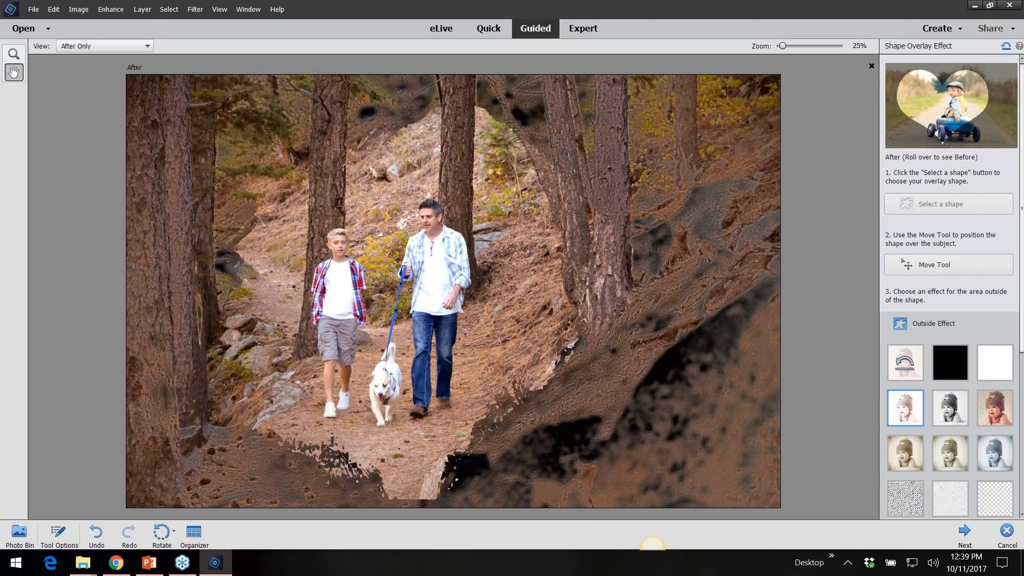
pyautogui.click(947, 411)
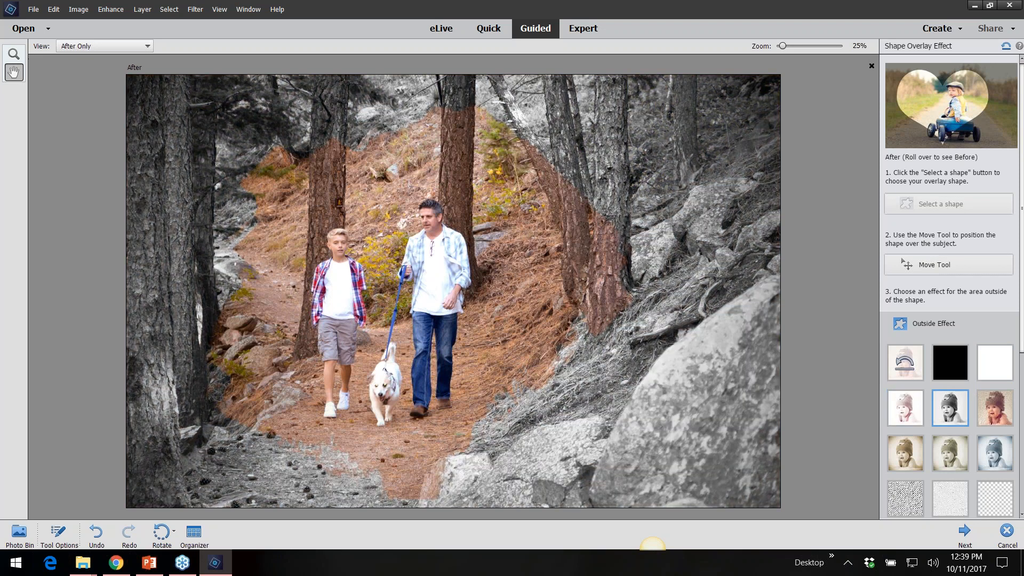
pyautogui.click(993, 413)
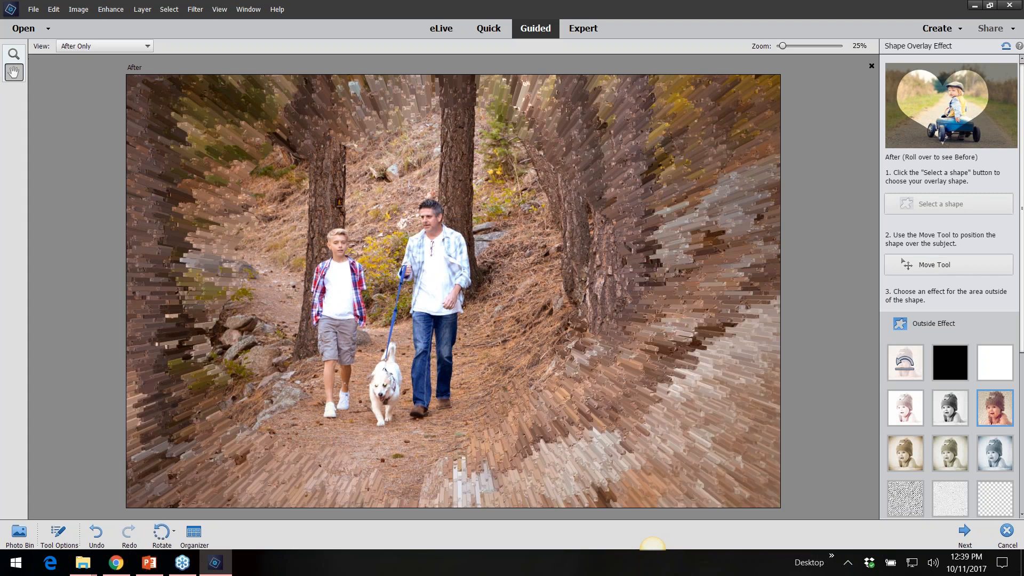
# - Try the three vignetted color-toned effects in turn, from the sepia to the bluish one, on the area outside the shape
pyautogui.click(911, 452)
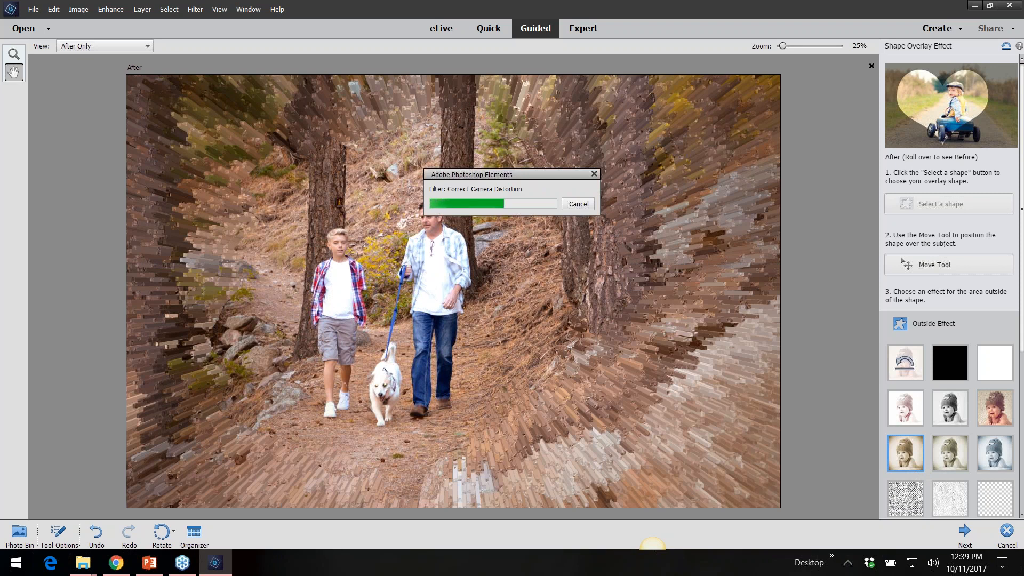
pyautogui.click(952, 455)
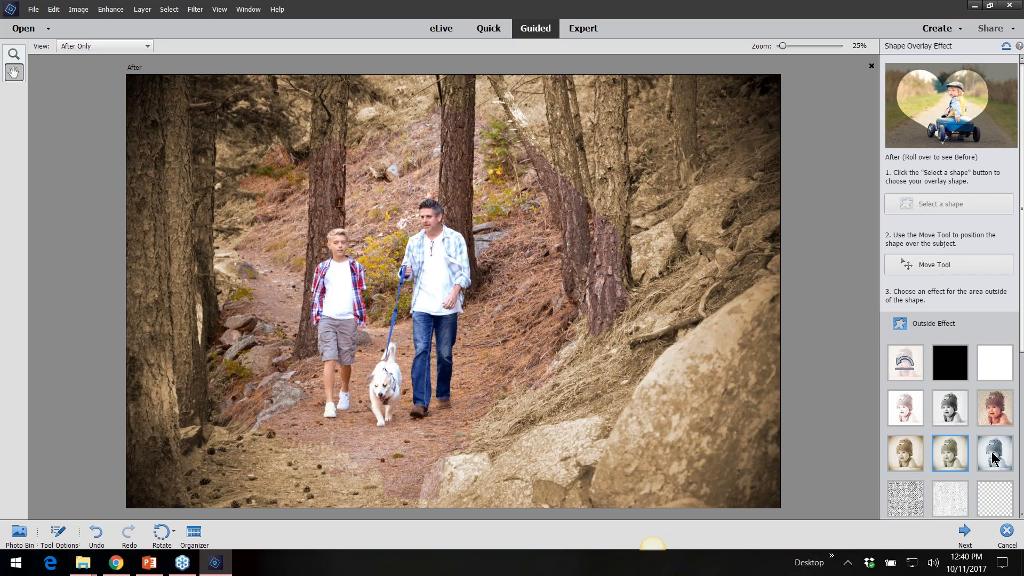
pyautogui.click(993, 457)
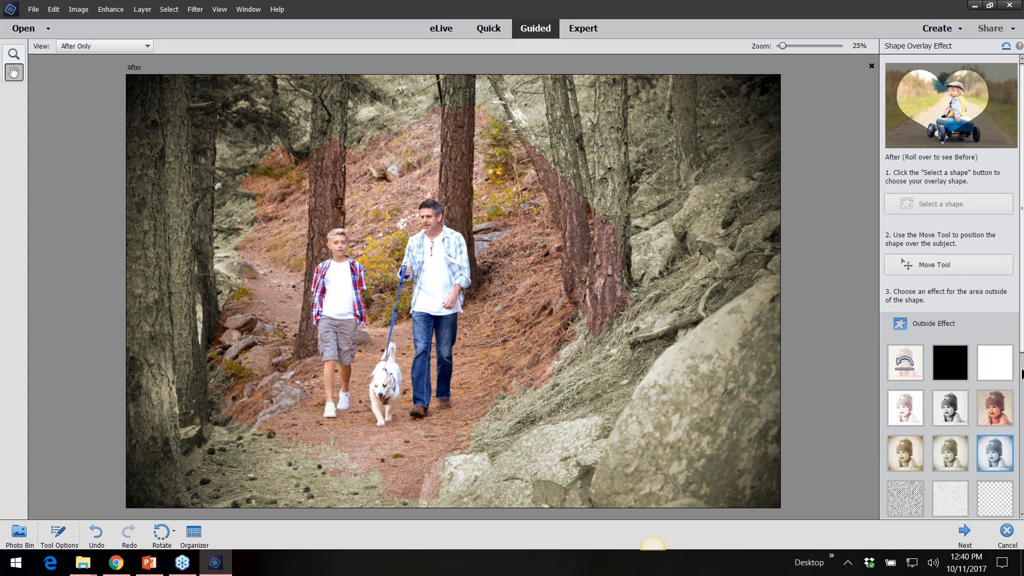
# - Preview the two paper-like textures outside the shape, and make the outside area transparent
pyautogui.click(1023, 371)
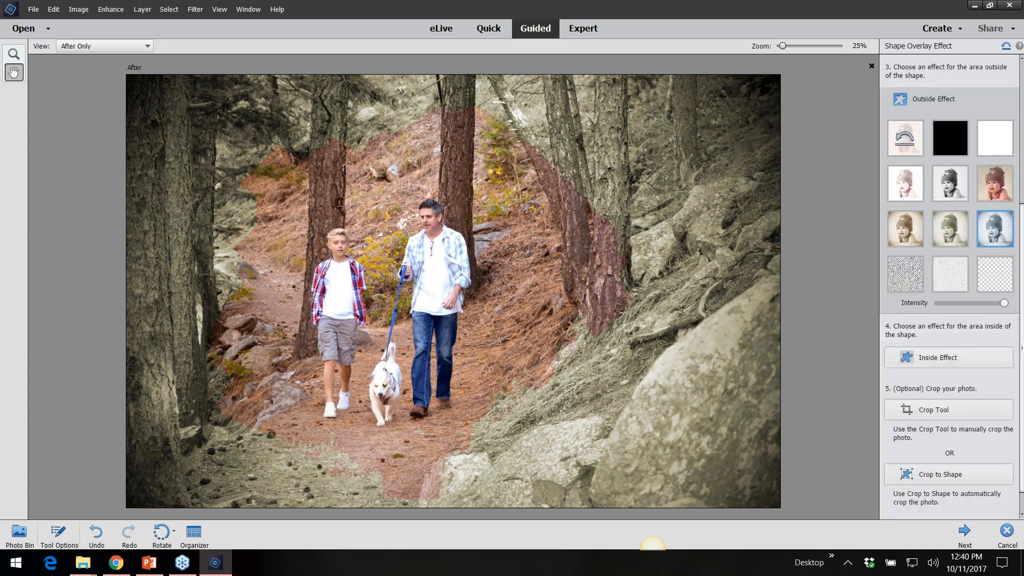
pyautogui.click(905, 278)
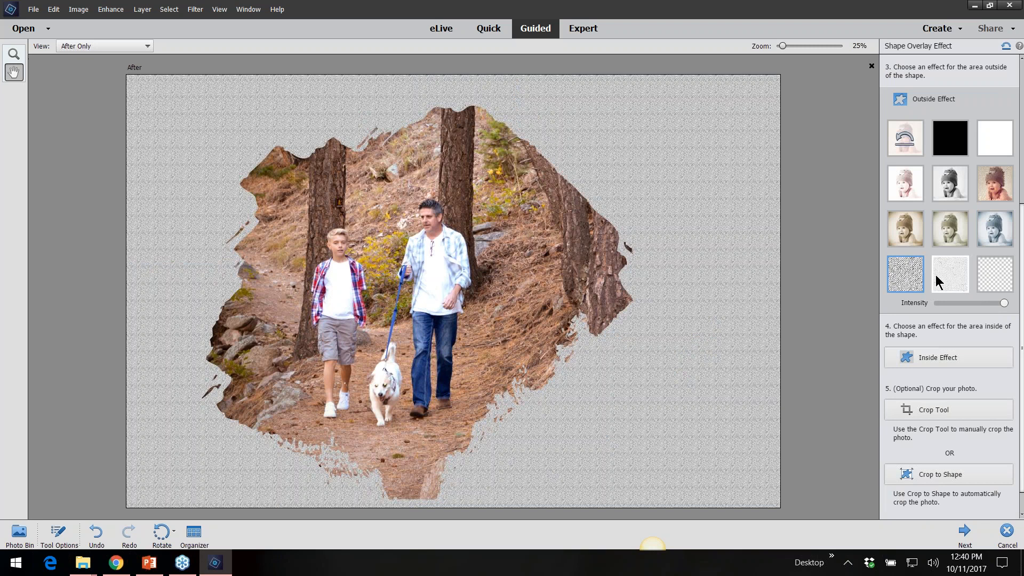
pyautogui.click(942, 280)
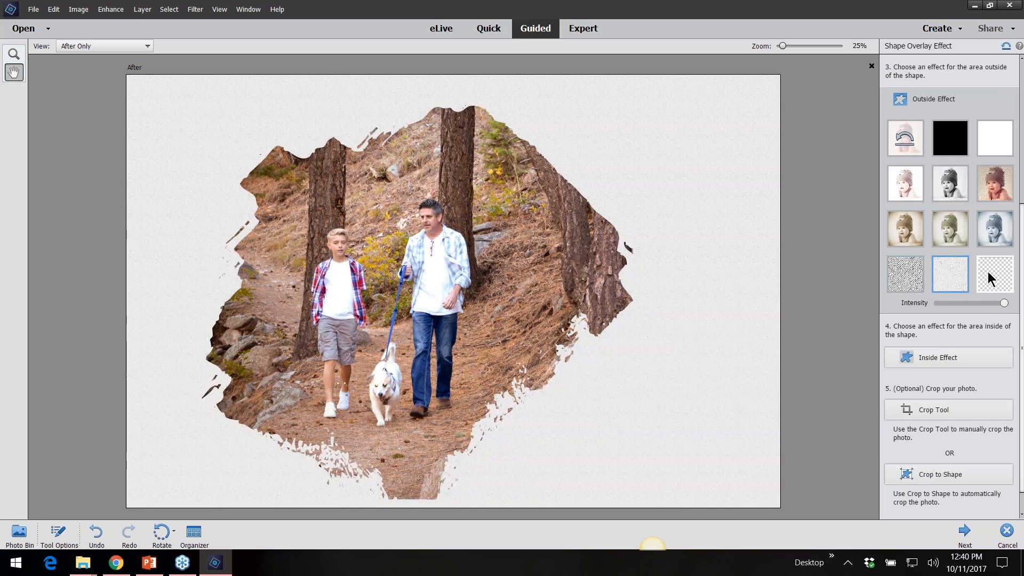
pyautogui.click(988, 276)
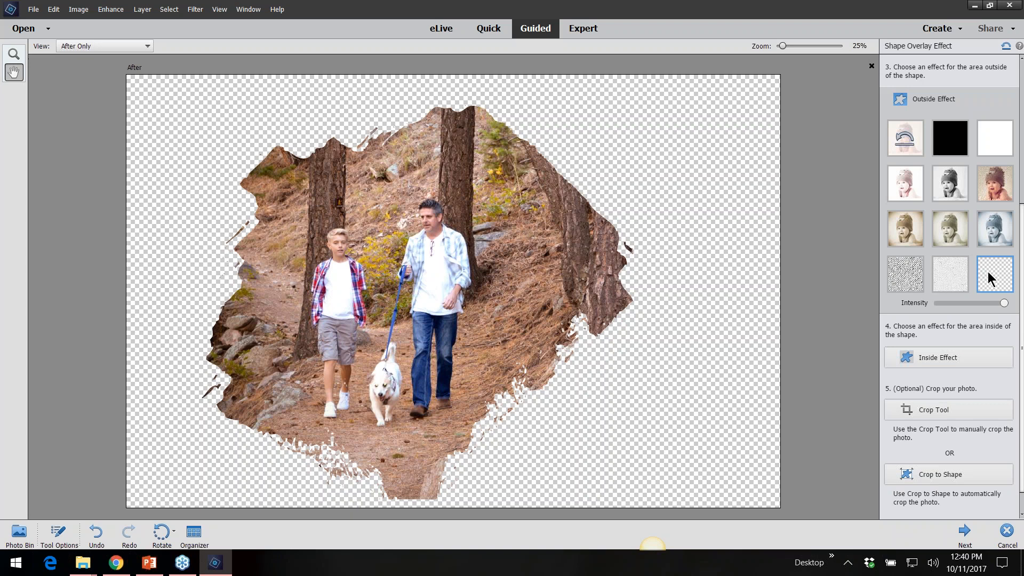
# - Try the yellowish cross-processed and pink-tinted effects inside the shape, and apply the dark, high-contrast one
pyautogui.click(939, 363)
pyautogui.click(994, 315)
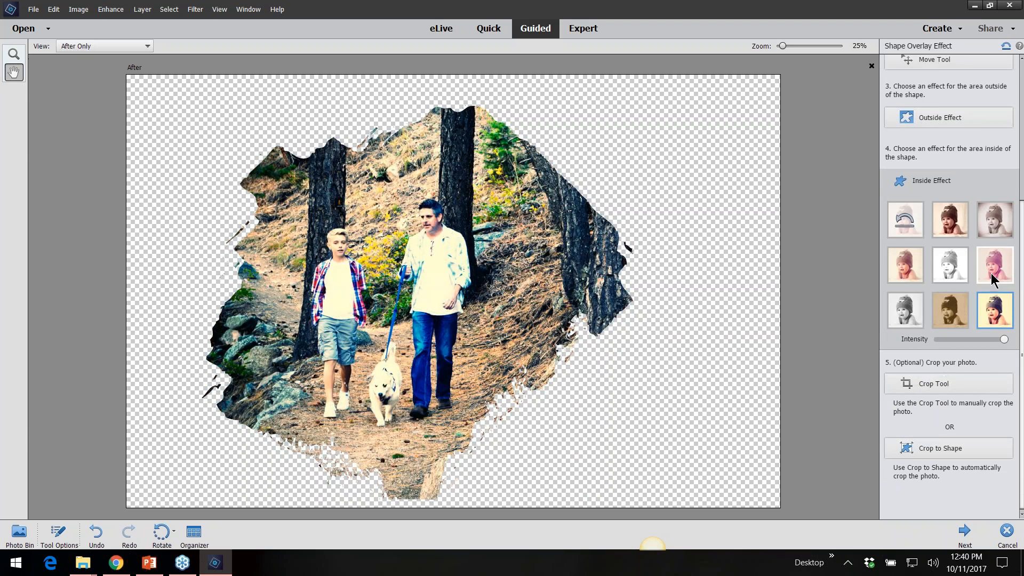
pyautogui.click(994, 228)
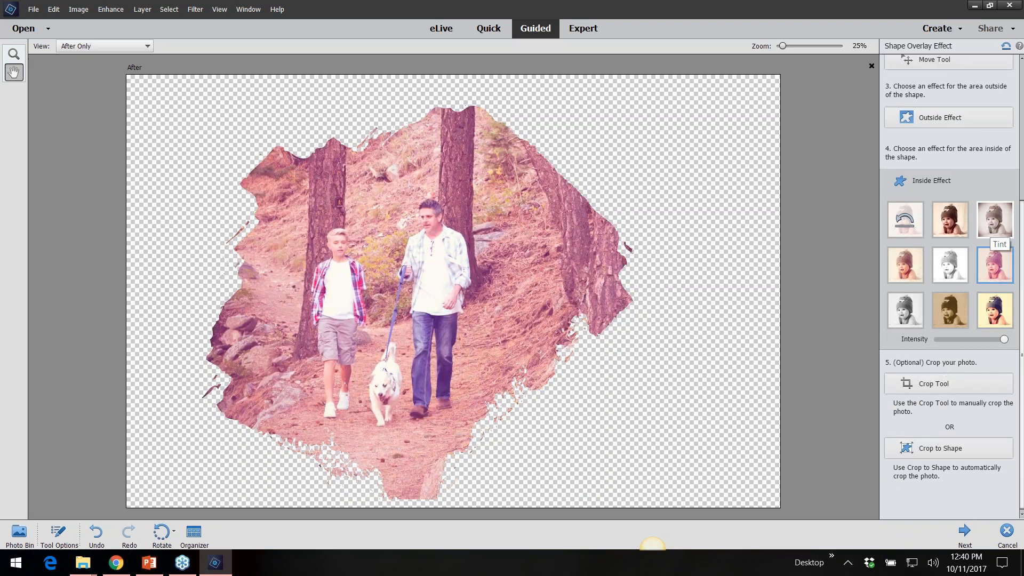
pyautogui.click(948, 230)
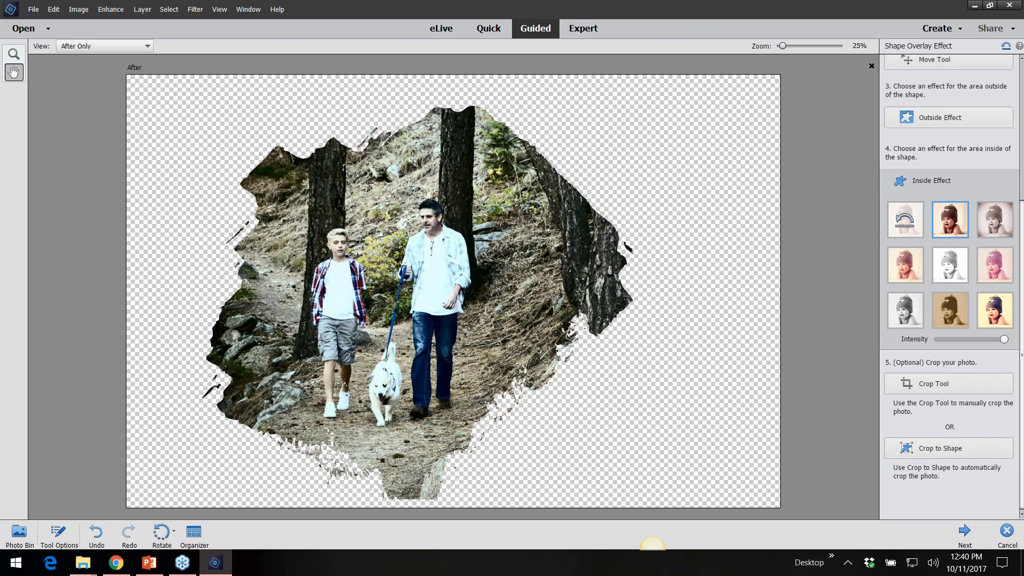
# - Remove the effect inside the shape, finish the guided edit and continue editing the hiking photo in Expert mode
pyautogui.click(903, 219)
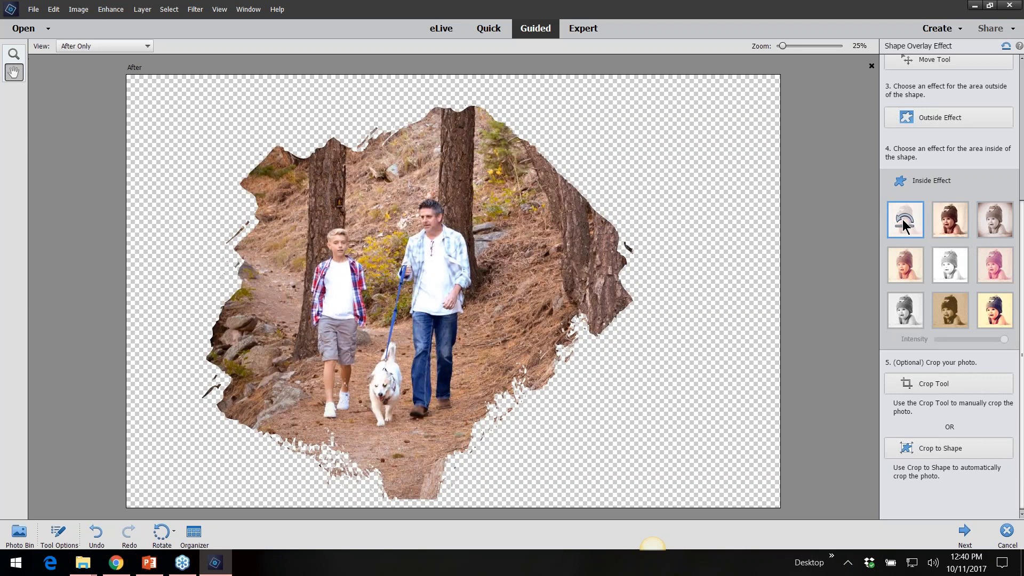
pyautogui.click(966, 532)
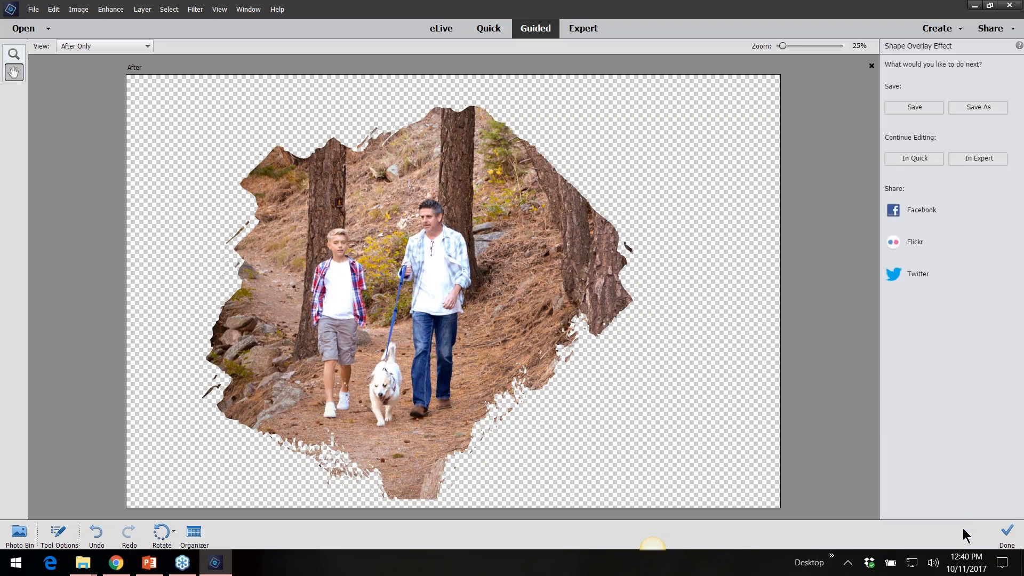
pyautogui.click(970, 159)
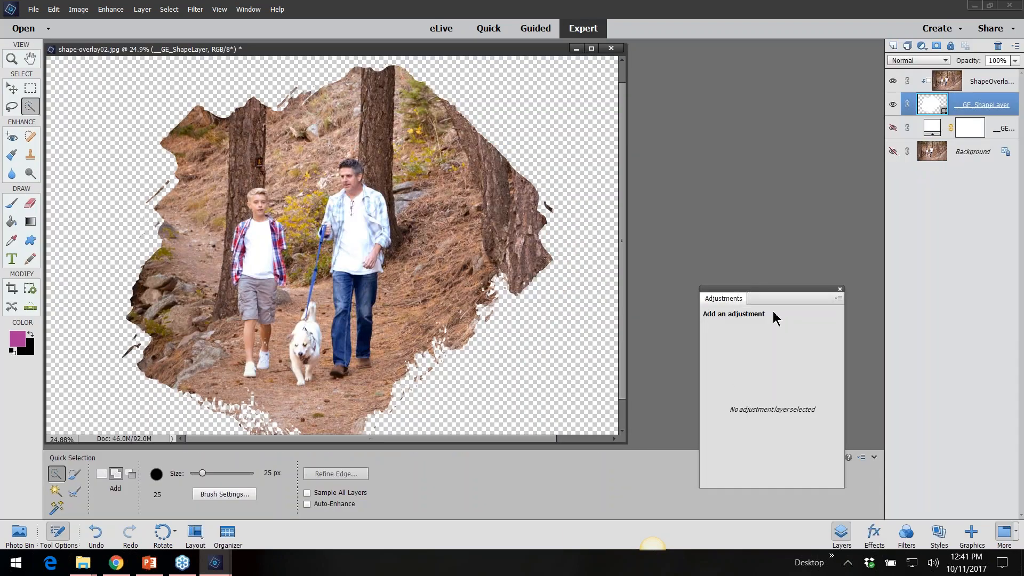
pyautogui.moveTo(430, 50); pyautogui.dragTo(676, 56)
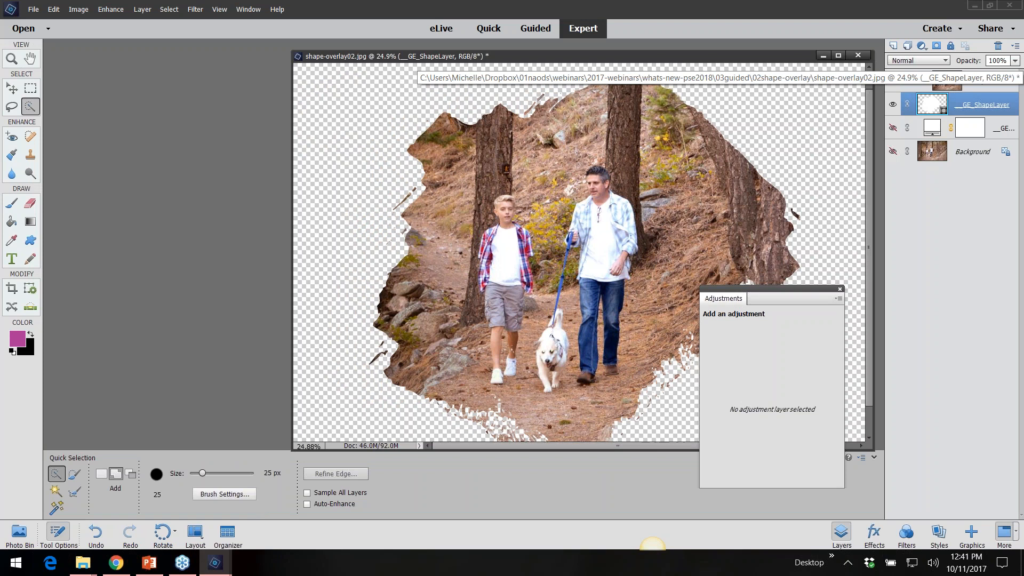
pyautogui.click(848, 321)
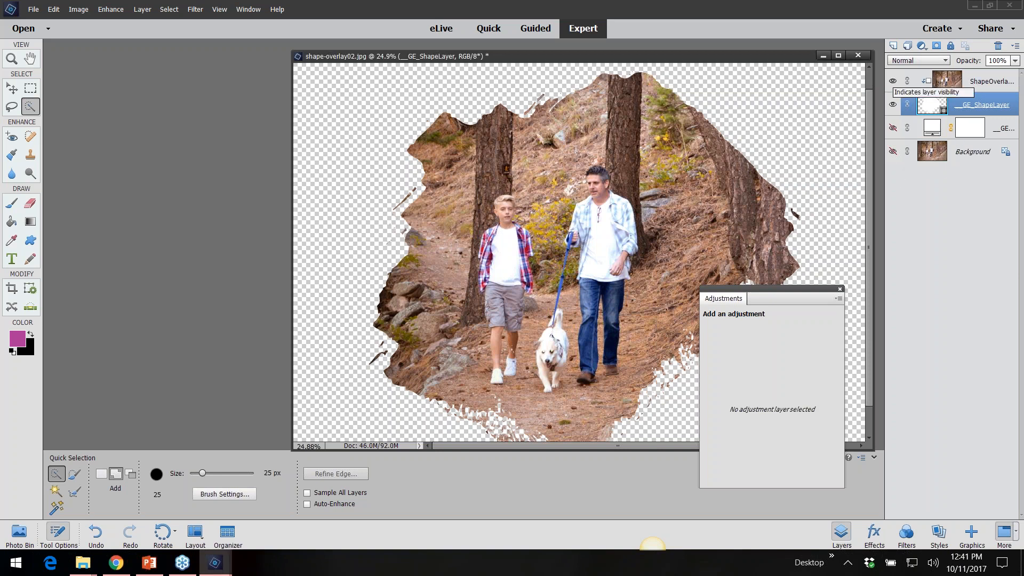
# - Toggle the visibility of the photo, shape and hidden adjustment layers off and on to examine what each contributes
pyautogui.click(892, 80)
pyautogui.click(893, 82)
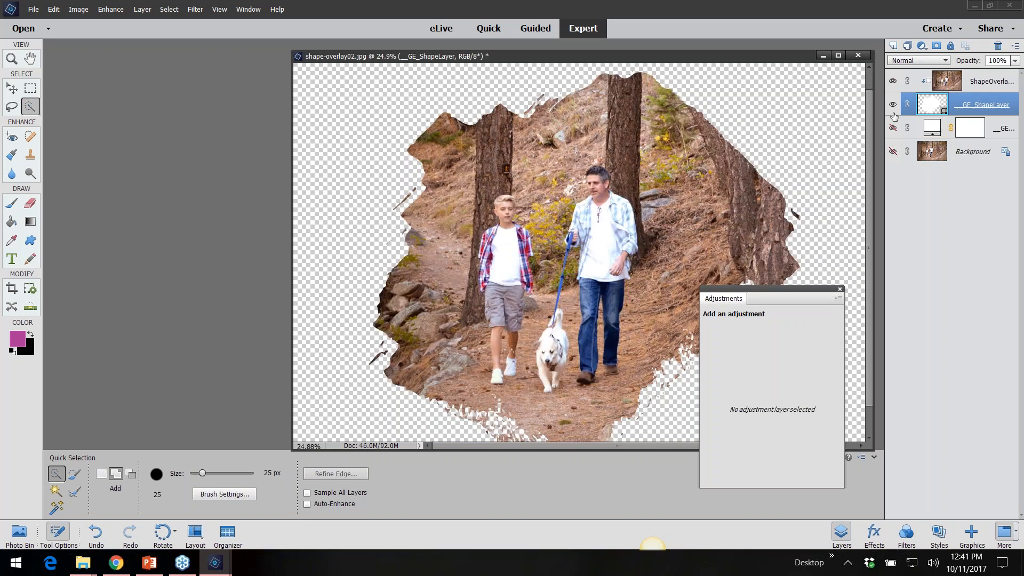
pyautogui.click(893, 105)
pyautogui.click(893, 104)
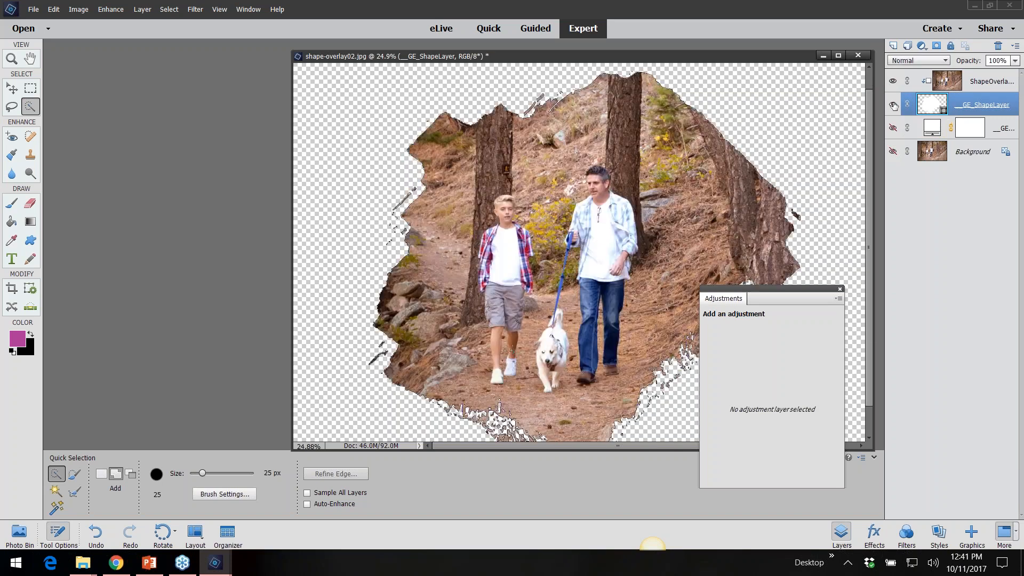
pyautogui.click(894, 129)
pyautogui.click(895, 128)
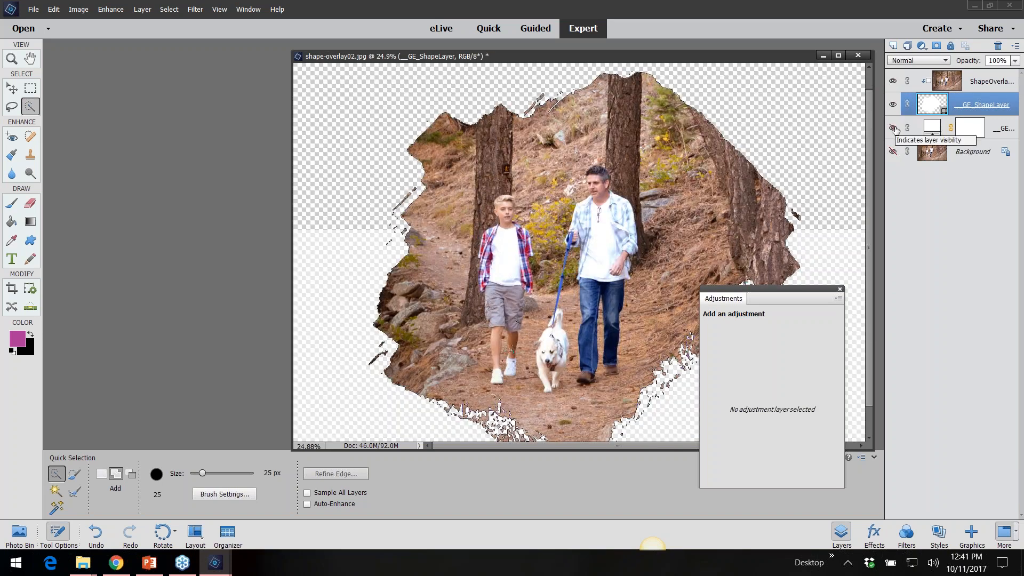
# - Merge the clipped photo layer with the shape layer beneath it
pyautogui.click(982, 81)
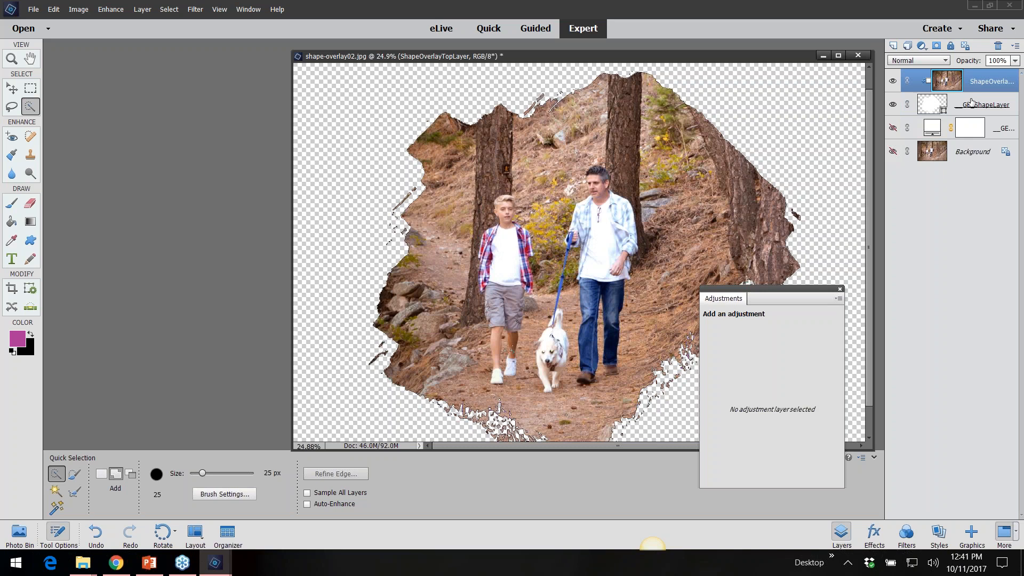
pyautogui.keyDown('ctrl'); pyautogui.click(972, 103); pyautogui.keyUp('ctrl')
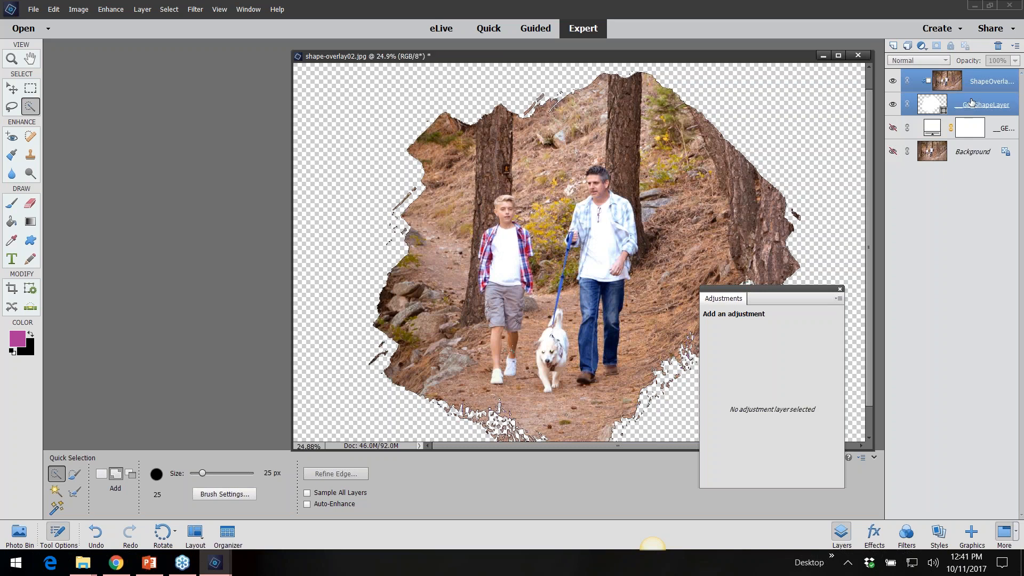
pyautogui.rightClick(972, 102)
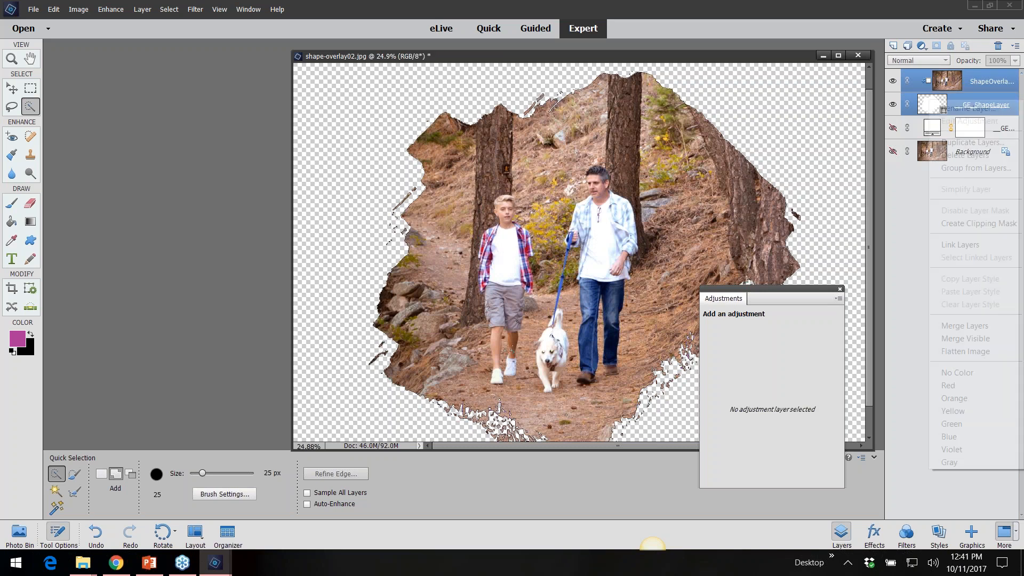
pyautogui.click(976, 326)
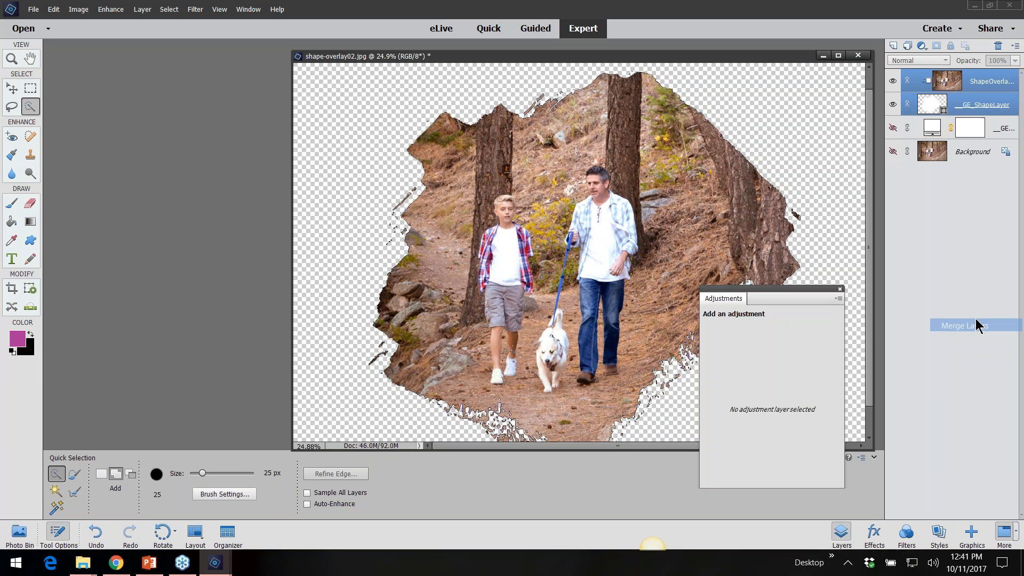
# - Open the sd-painted-autumn-p10 paper from the digi-kit-pieces folder
pyautogui.click(33, 9)
pyautogui.click(43, 37)
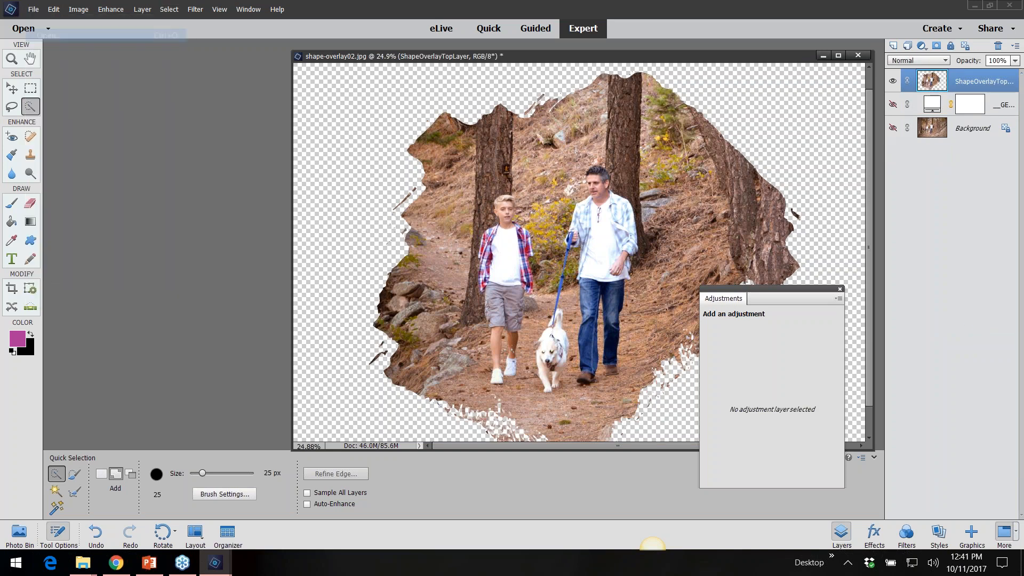
pyautogui.press('Return')
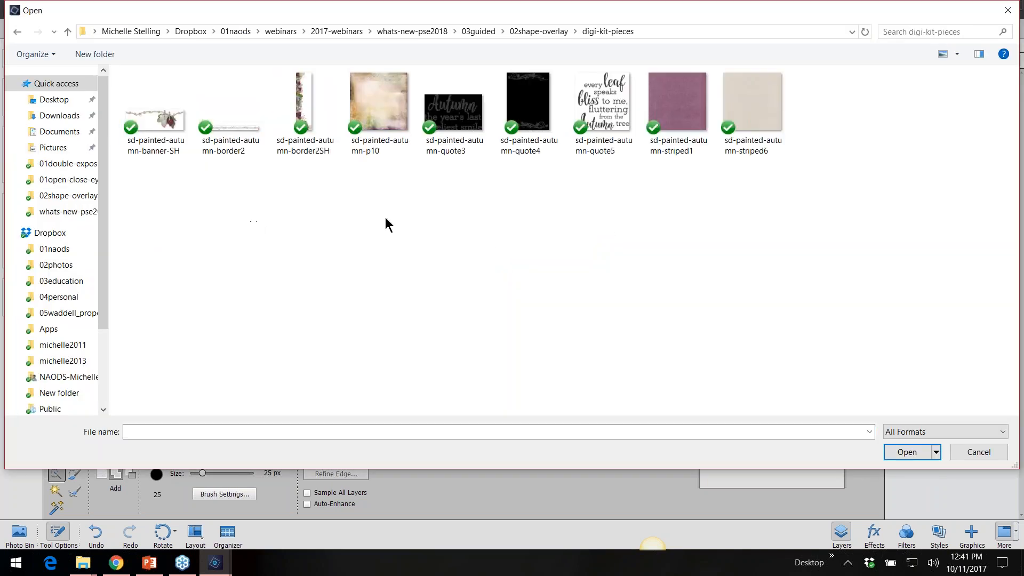
pyautogui.doubleClick(396, 113)
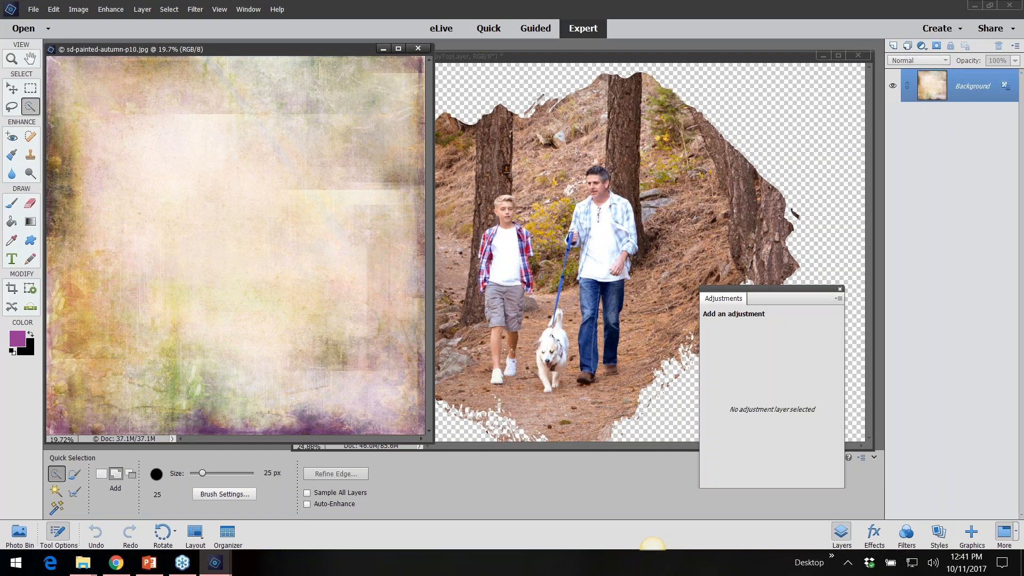
# - Copy the merged photo cutout onto the painted autumn paper and close the hiking photo document
pyautogui.click(12, 88)
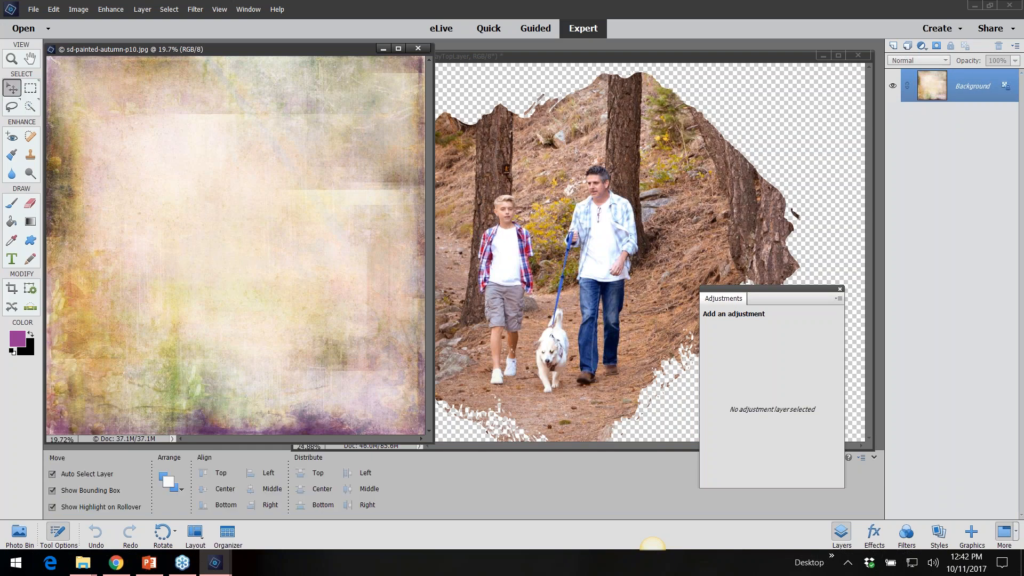
pyautogui.click(575, 89)
pyautogui.moveTo(581, 57); pyautogui.dragTo(713, 65)
pyautogui.moveTo(624, 149)
pyautogui.mouseDown()
pyautogui.moveTo(485, 154)
pyautogui.moveTo(308, 183)
pyautogui.moveTo(193, 167)
pyautogui.moveTo(187, 151)
pyautogui.mouseUp()
pyautogui.click(980, 62)
pyautogui.moveTo(927, 64); pyautogui.dragTo(805, 95)
pyautogui.click(872, 94)
pyautogui.click(521, 223)
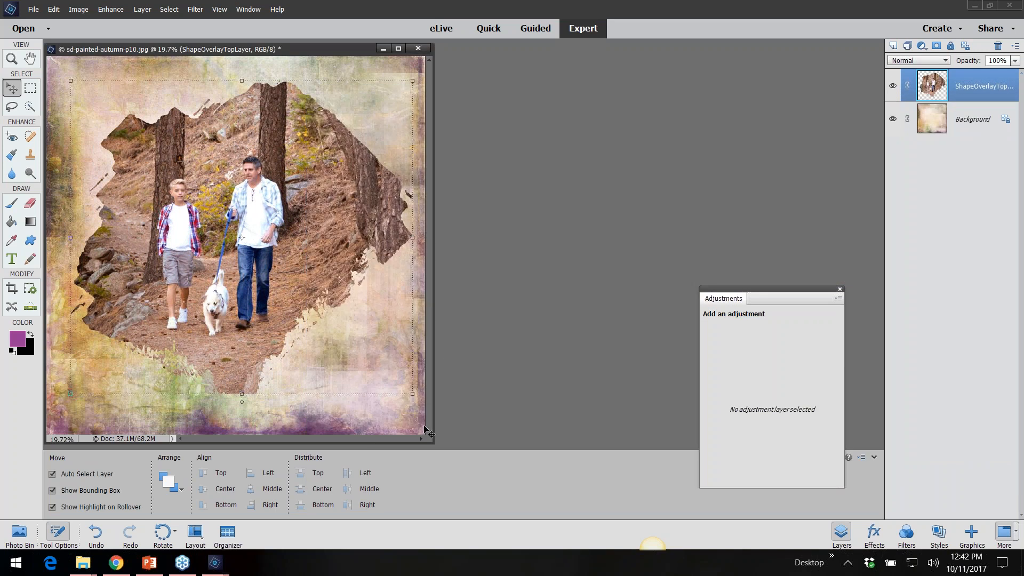
# - Scale the photo cutout proportionally to about 82% and position it slightly right of the paper's center
pyautogui.moveTo(433, 443); pyautogui.dragTo(721, 455)
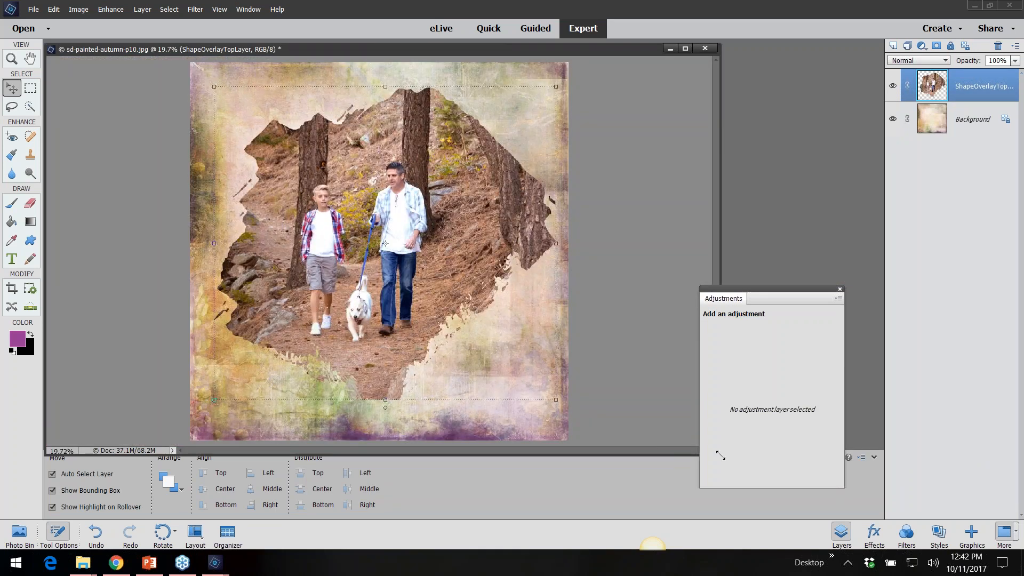
pyautogui.moveTo(447, 248)
pyautogui.mouseDown()
pyautogui.moveTo(404, 316)
pyautogui.moveTo(459, 262)
pyautogui.mouseUp()
pyautogui.moveTo(569, 99); pyautogui.dragTo(507, 156)
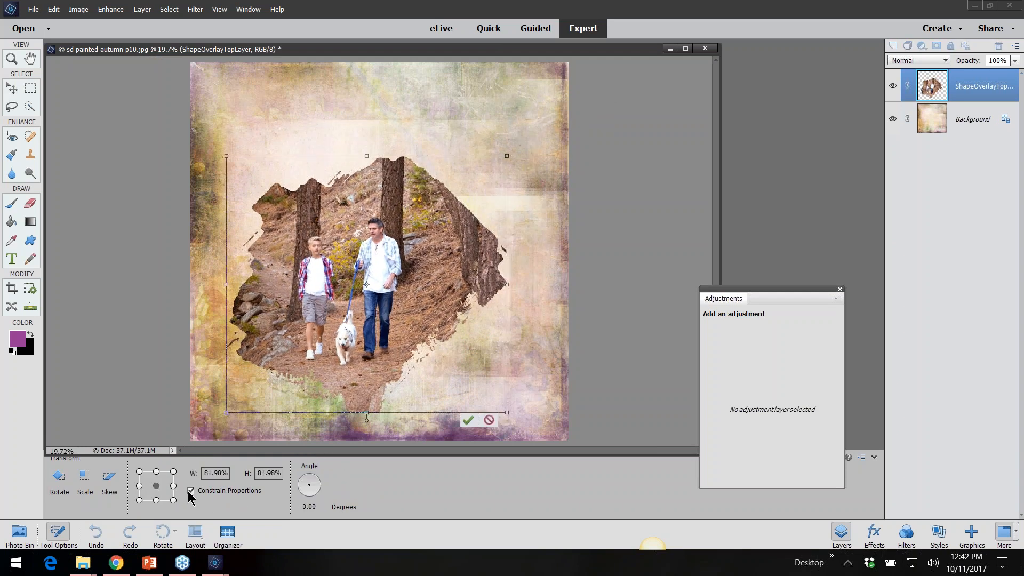
pyautogui.moveTo(432, 273); pyautogui.dragTo(475, 240)
pyautogui.click(510, 387)
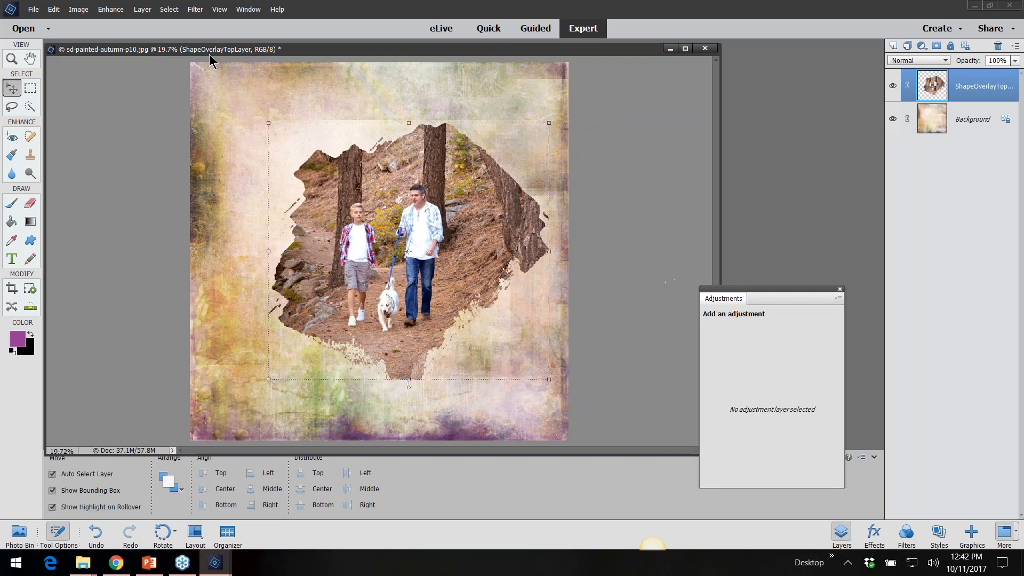
# - Place sd-painted-autumn-border2SH and align it along the left edge of the paper
pyautogui.click(36, 11)
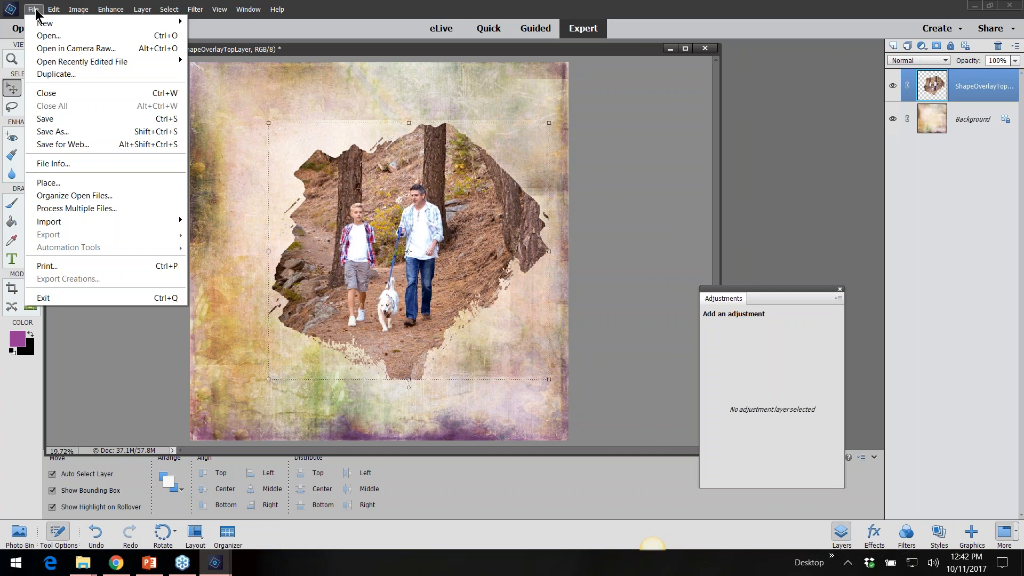
pyautogui.click(54, 183)
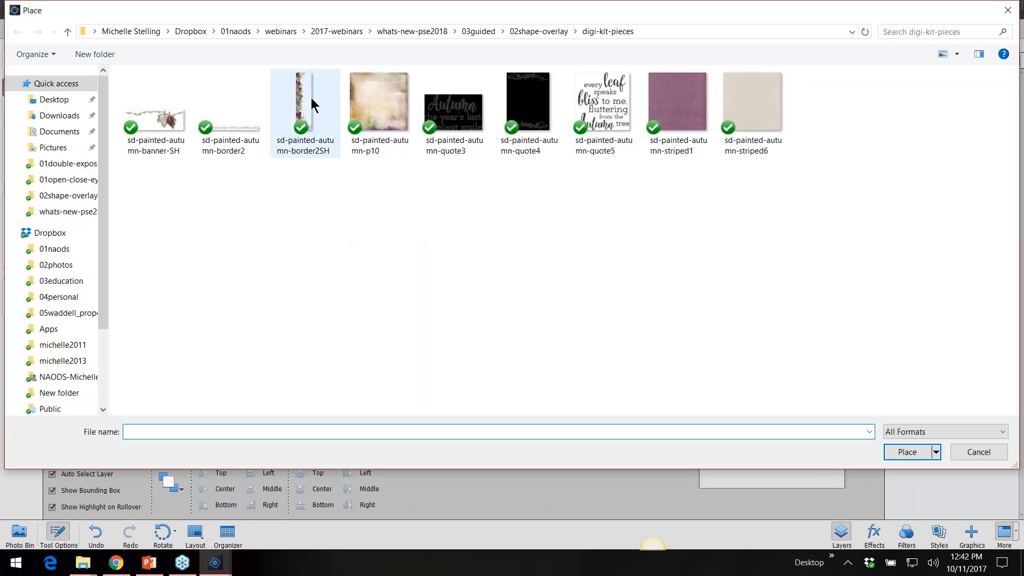
pyautogui.doubleClick(312, 97)
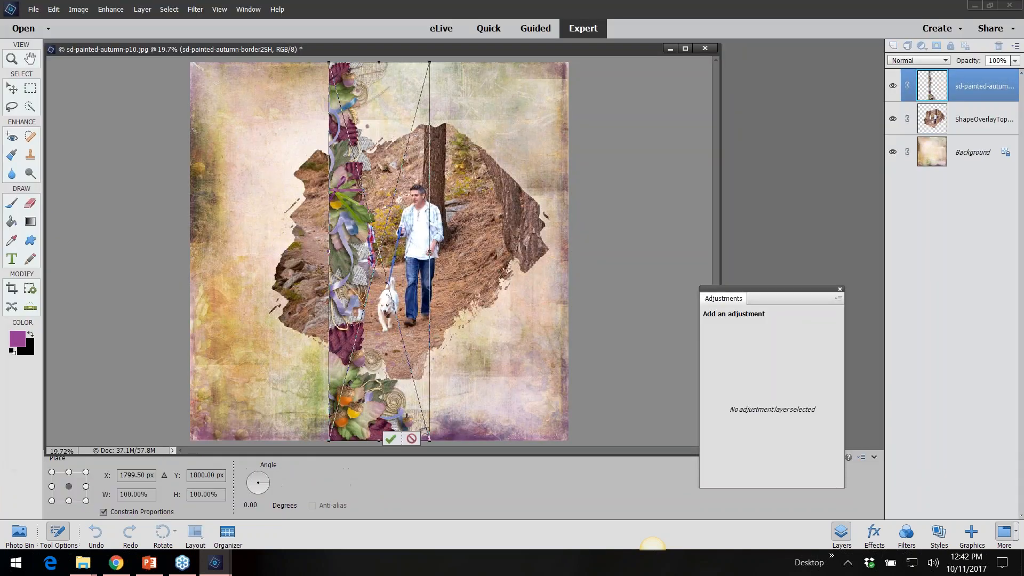
pyautogui.moveTo(347, 229); pyautogui.dragTo(210, 229)
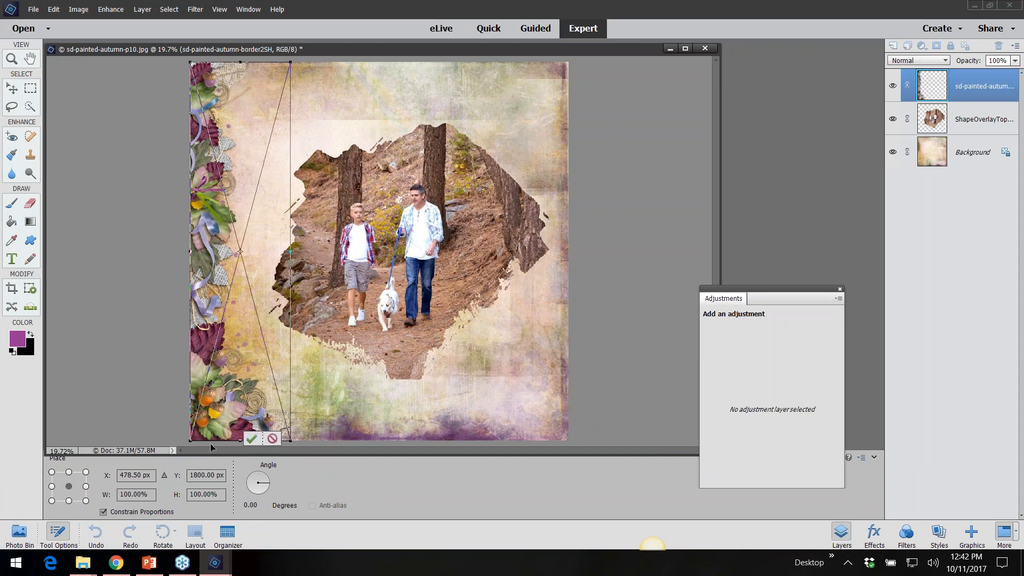
pyautogui.click(252, 439)
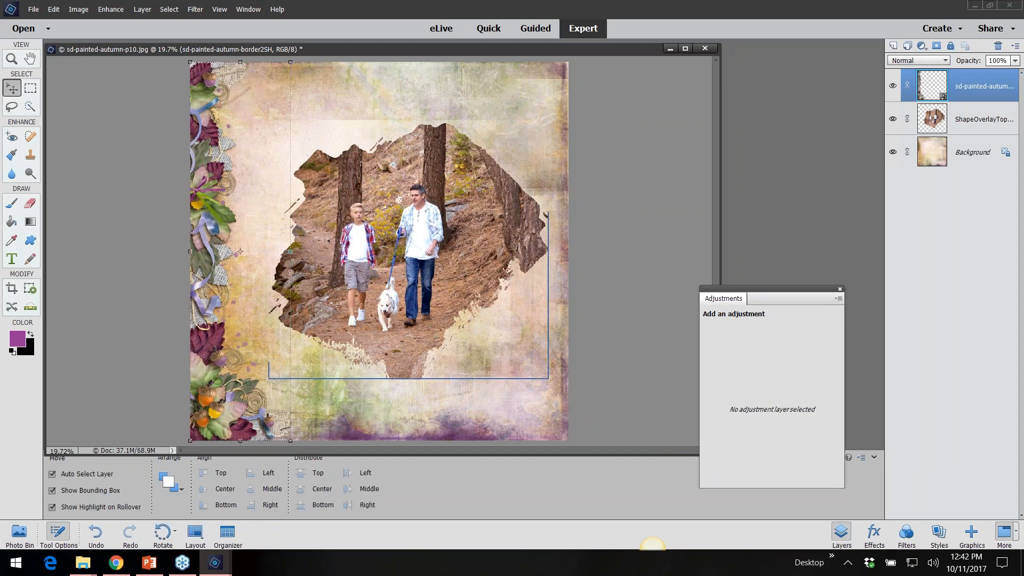
# - Place sd-painted-autumn-banner-SH across the top of the page, against its right edge
pyautogui.click(33, 9)
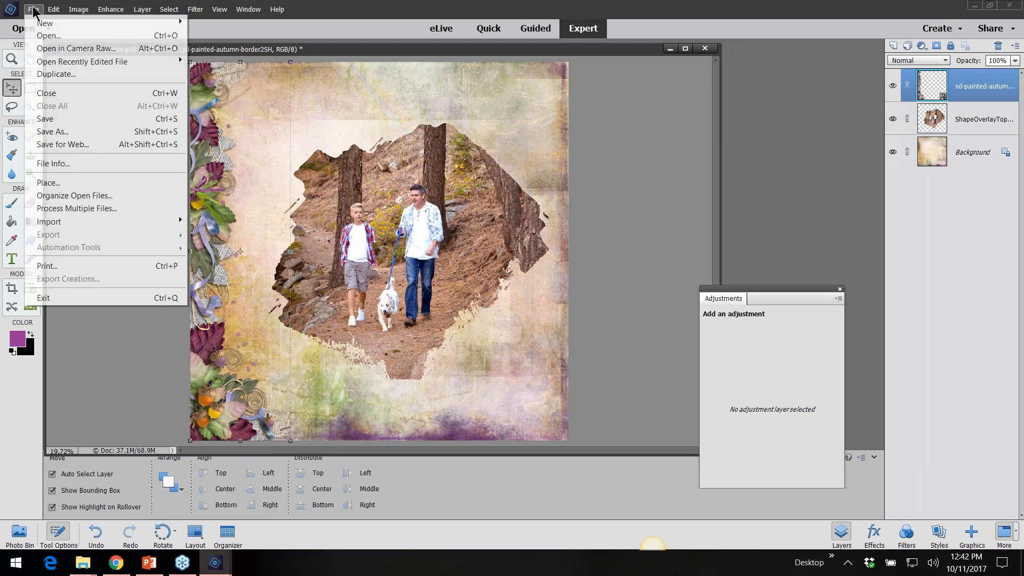
pyautogui.click(48, 182)
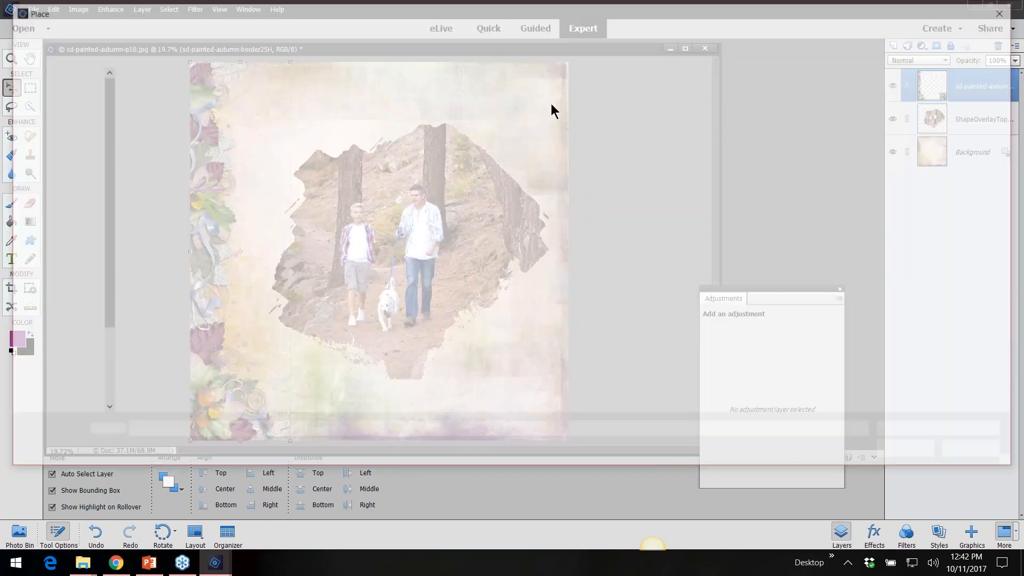
pyautogui.doubleClick(160, 115)
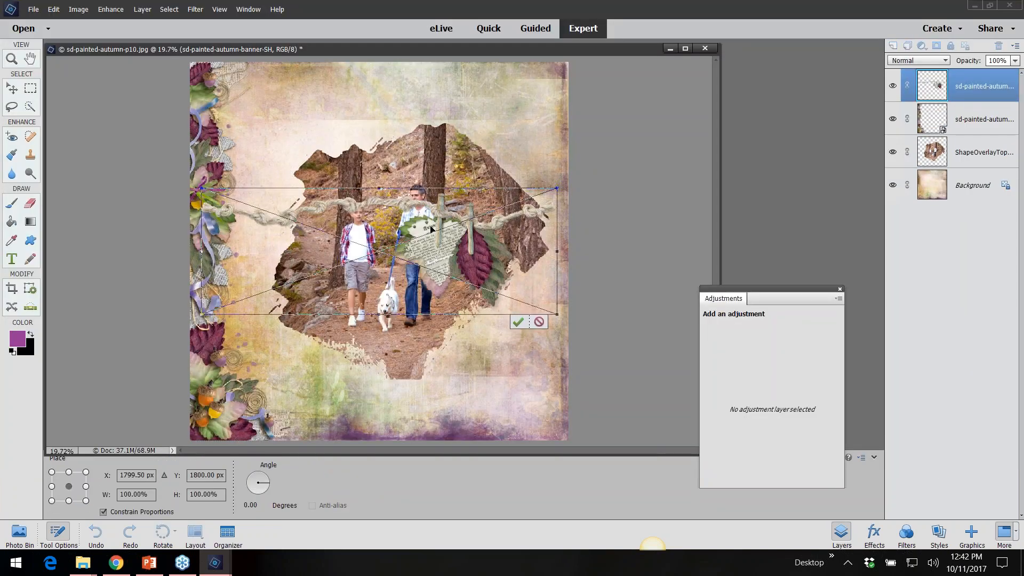
pyautogui.moveTo(431, 229); pyautogui.dragTo(445, 113)
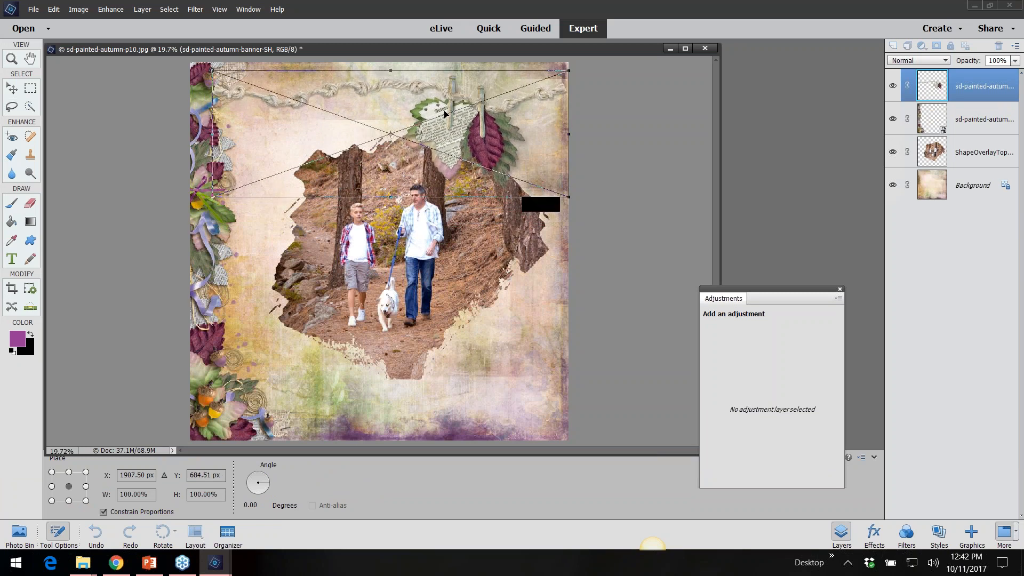
pyautogui.click(530, 205)
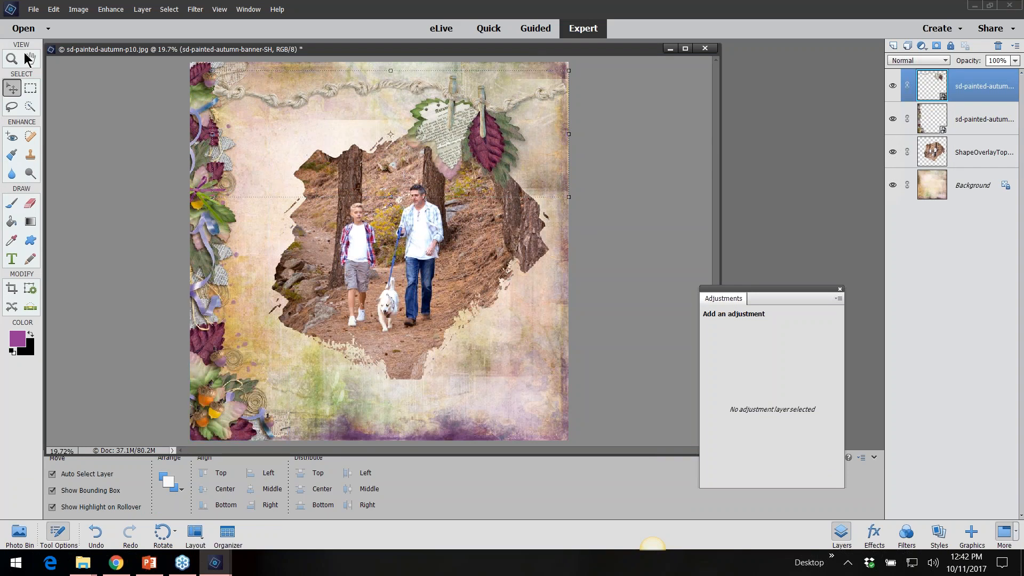
# - Place the sd-painted-autumn-quote5 quote in the lower right corner of the page
pyautogui.click(33, 9)
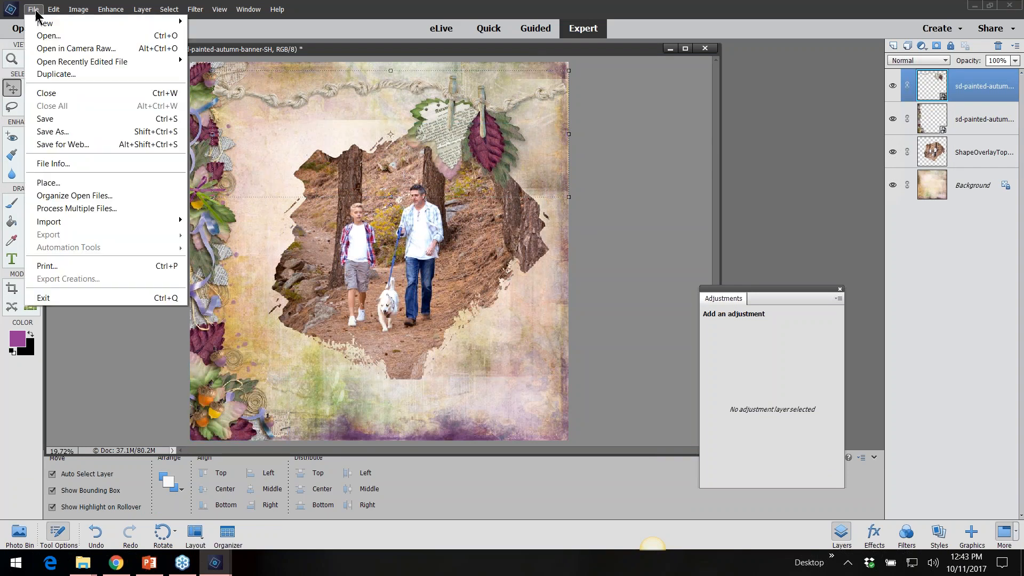
pyautogui.click(64, 183)
pyautogui.doubleClick(589, 92)
pyautogui.moveTo(386, 239); pyautogui.dragTo(504, 361)
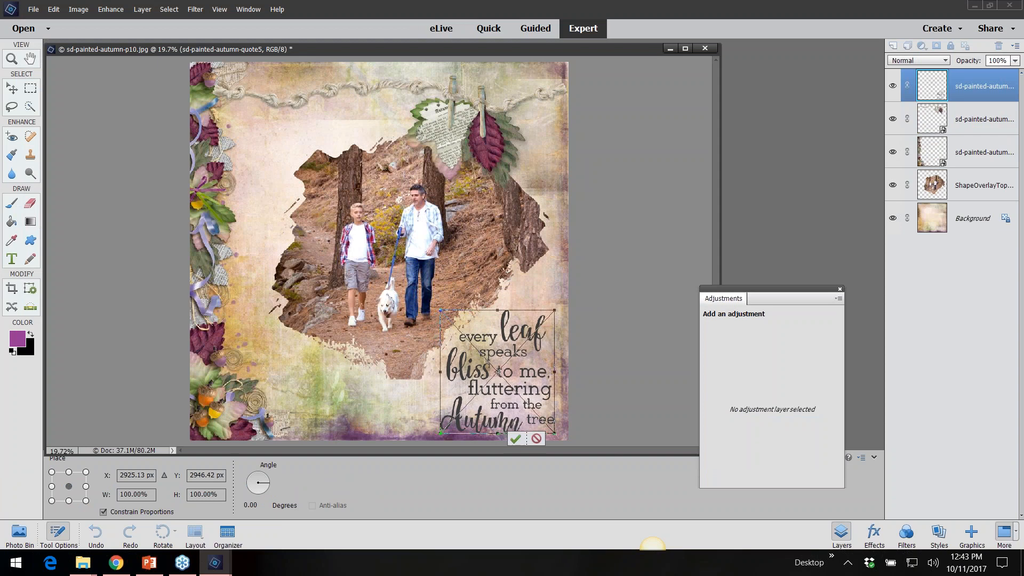
pyautogui.click(516, 439)
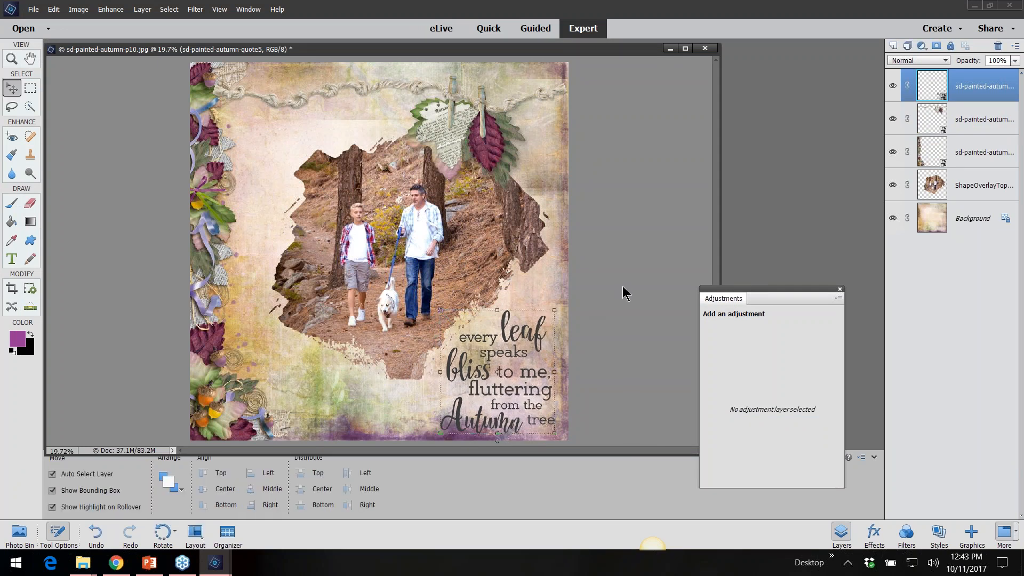
# - Try the sd-painted-autumn-quote3 quote in the upper left area of the scrapbook page, and remove it
pyautogui.click(33, 9)
pyautogui.click(51, 183)
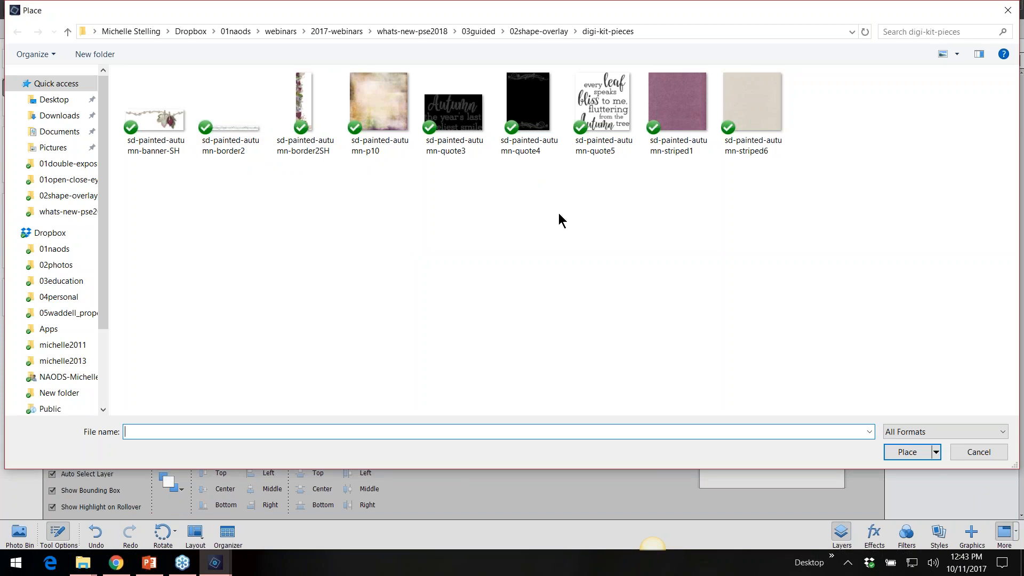
pyautogui.click(461, 118)
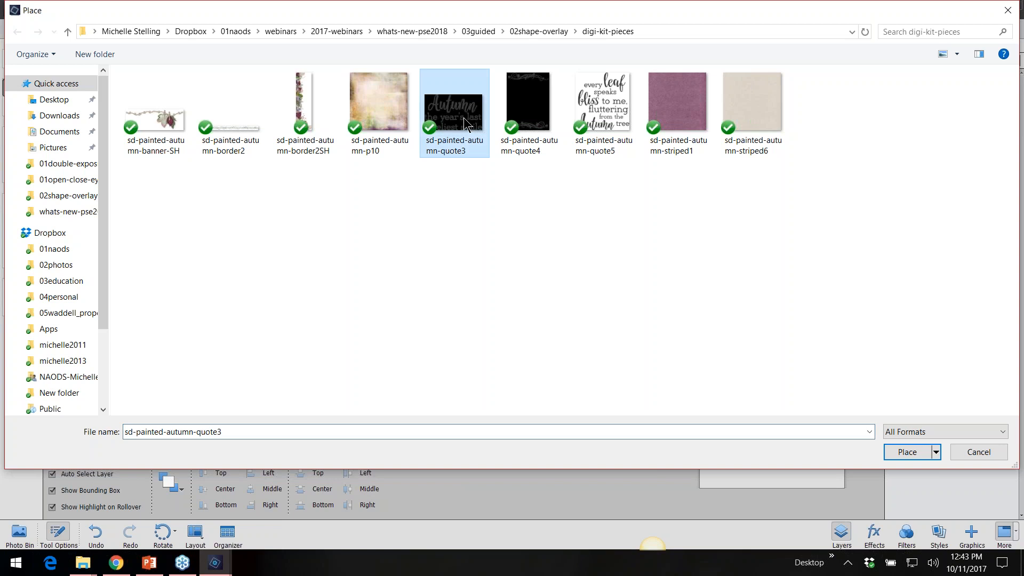
pyautogui.doubleClick(460, 119)
pyautogui.moveTo(397, 244); pyautogui.dragTo(290, 101)
pyautogui.click(295, 152)
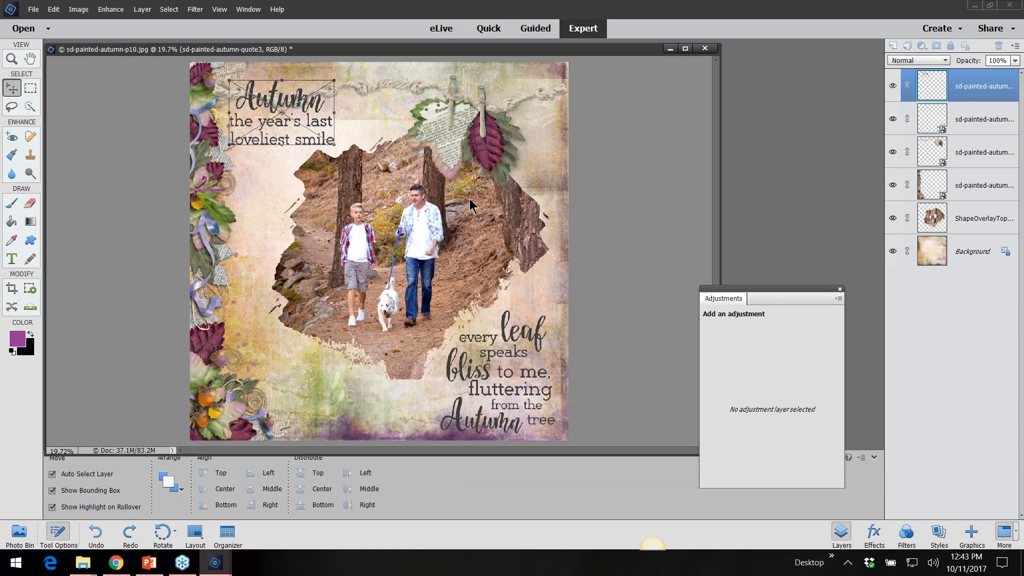
pyautogui.click(995, 47)
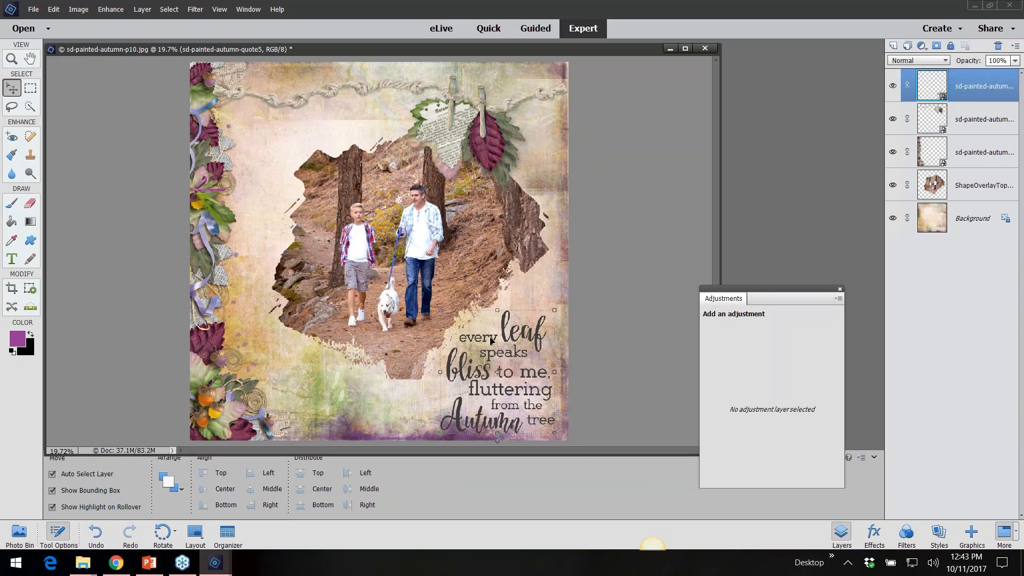
# - Move the hiking photo cutout slightly left on the page, closer to the leaf border
pyautogui.moveTo(457, 249); pyautogui.dragTo(427, 248)
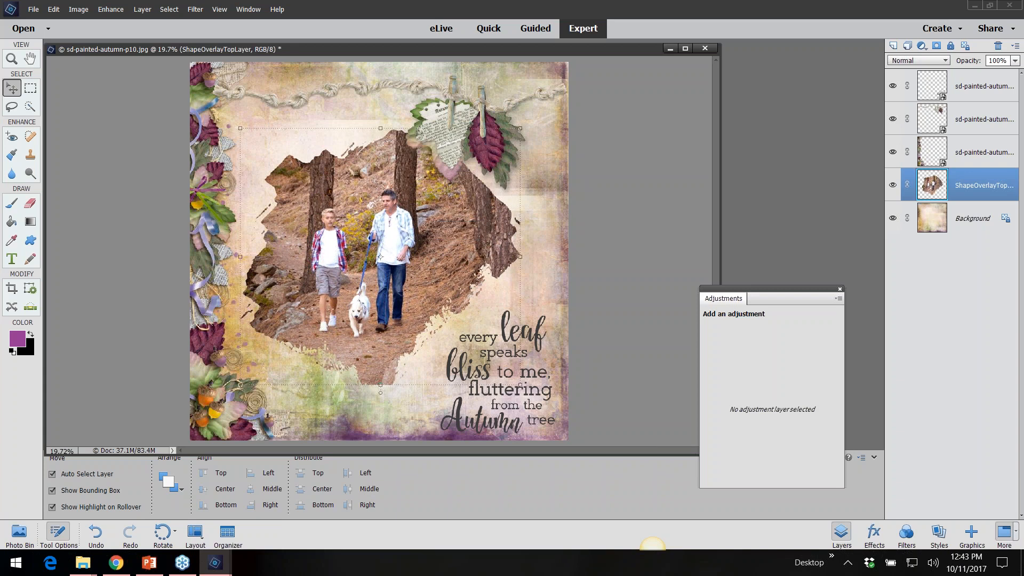
pyautogui.click(837, 265)
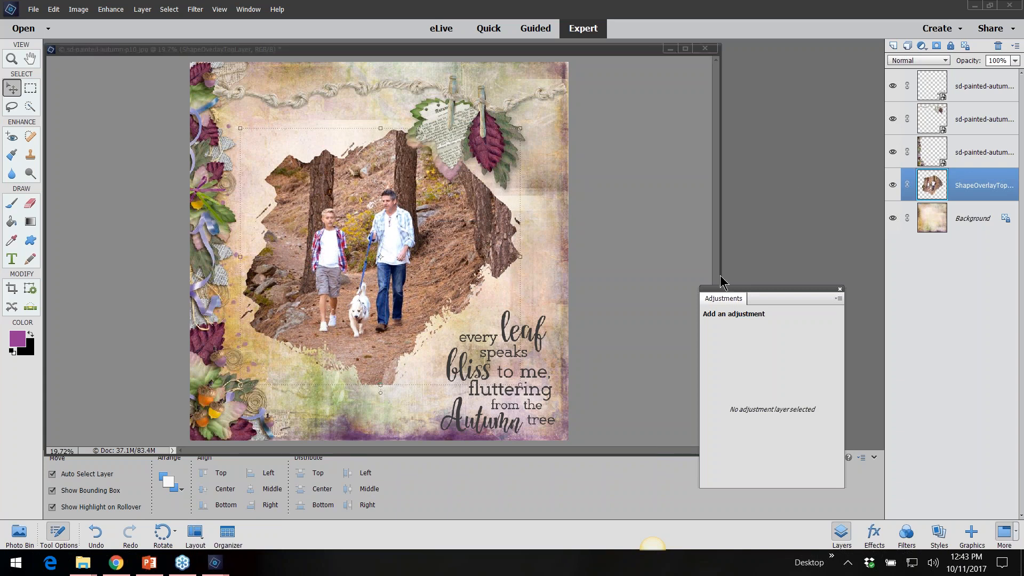
# - Add a Drop Shadow layer style to the ShapeOverlayTopLayer photo cutout
pyautogui.click(967, 186)
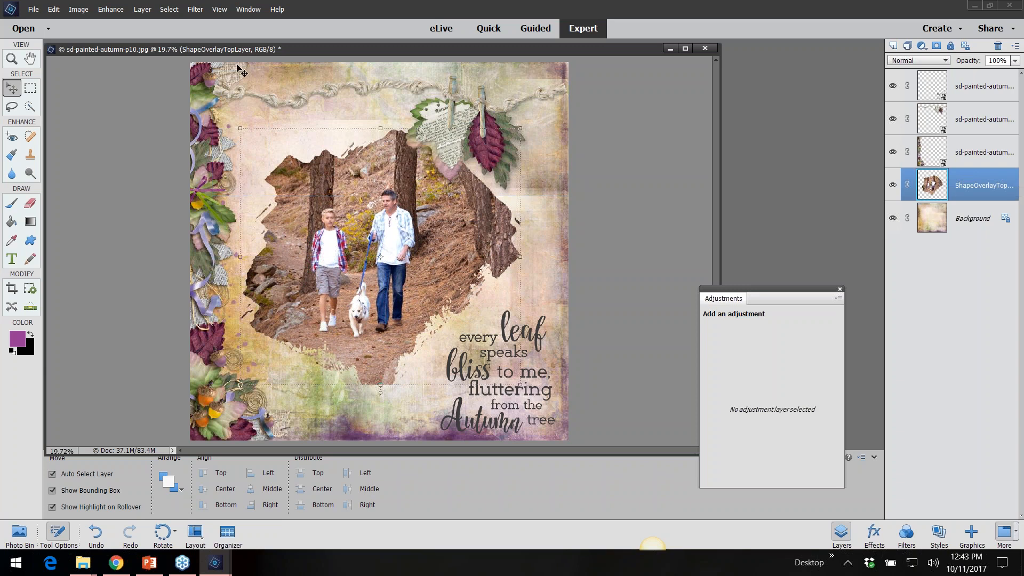
pyautogui.click(151, 10)
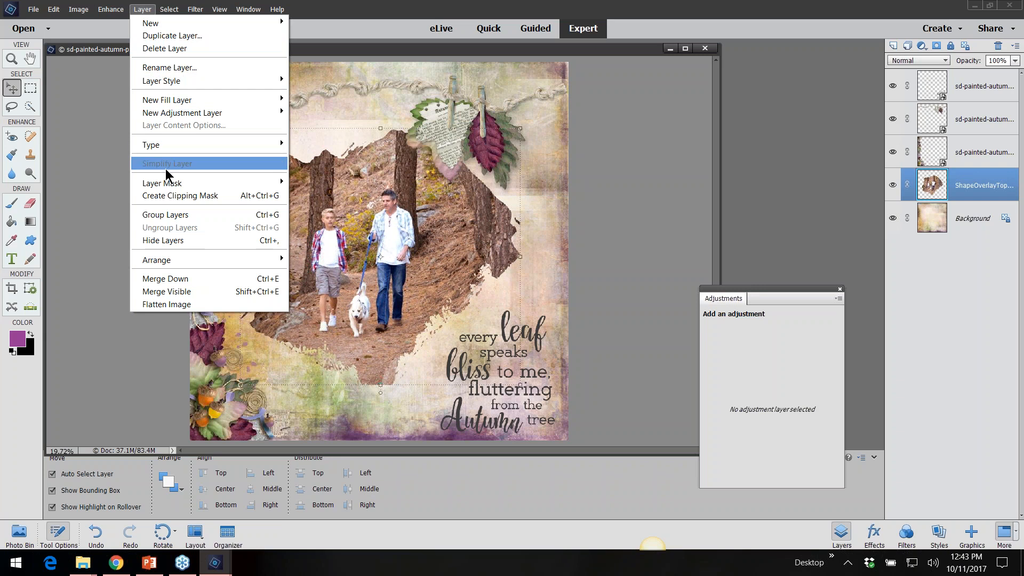
pyautogui.moveTo(167, 184)
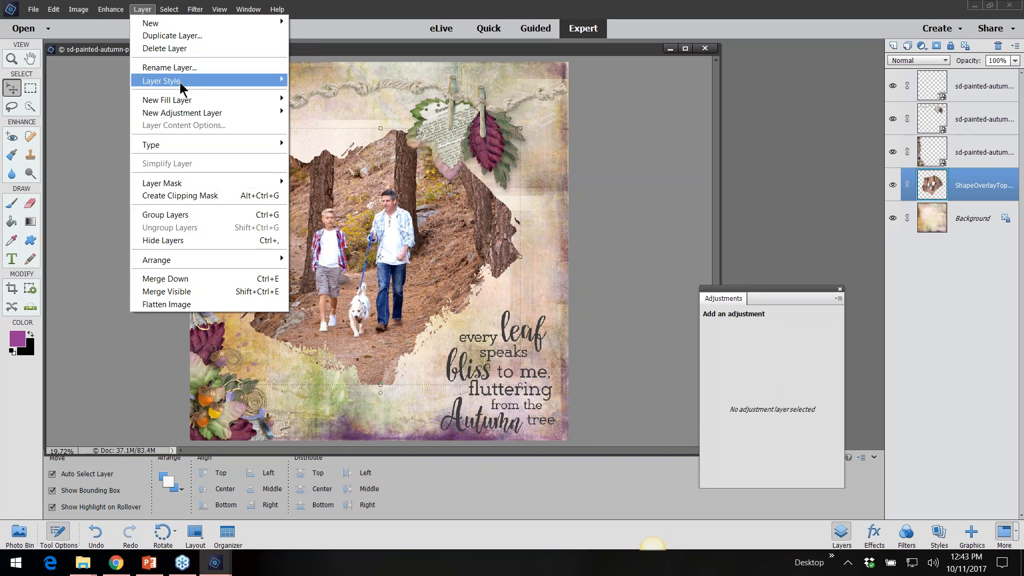
pyautogui.moveTo(169, 85)
pyautogui.click(104, 81)
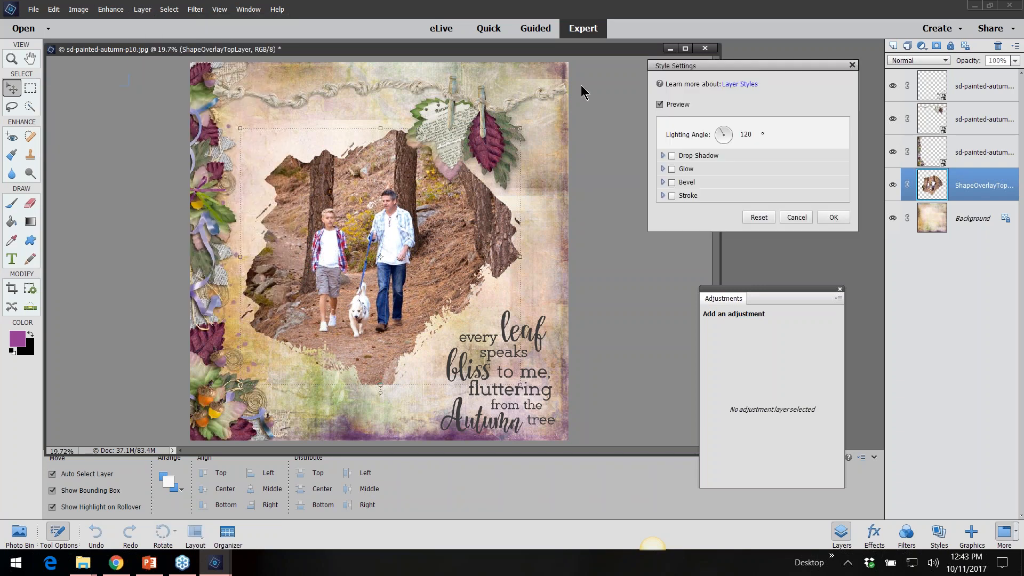
pyautogui.click(672, 156)
pyautogui.scroll(10, 398, 356)
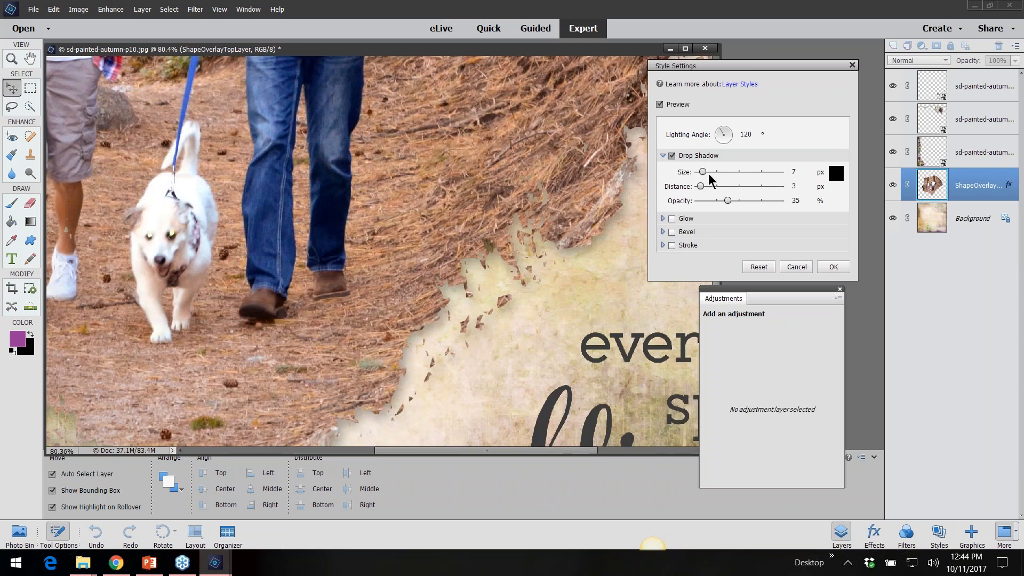
# - Set the drop shadow on the shape-overlay photo layer to size 43 px and distance 23 px
pyautogui.moveTo(704, 172); pyautogui.dragTo(711, 192)
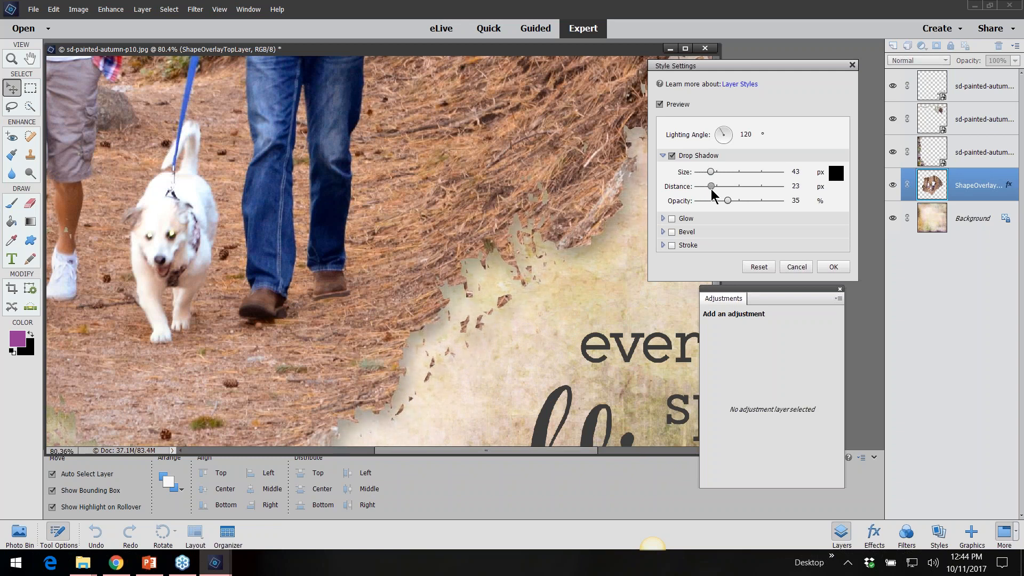
pyautogui.click(831, 267)
pyautogui.scroll(-1, 221, 191)
pyautogui.scroll(-5, 221, 190)
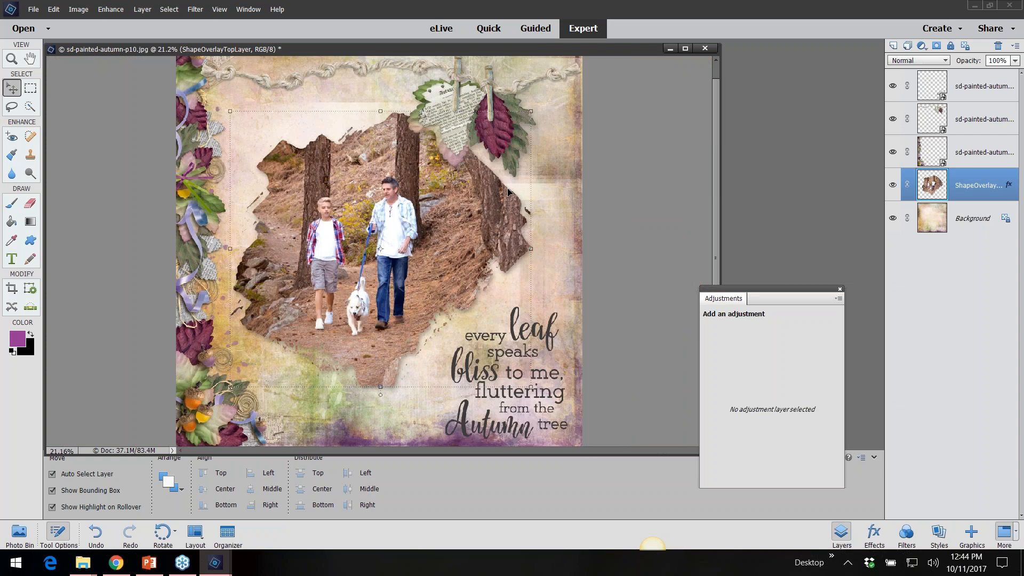
pyautogui.click(644, 201)
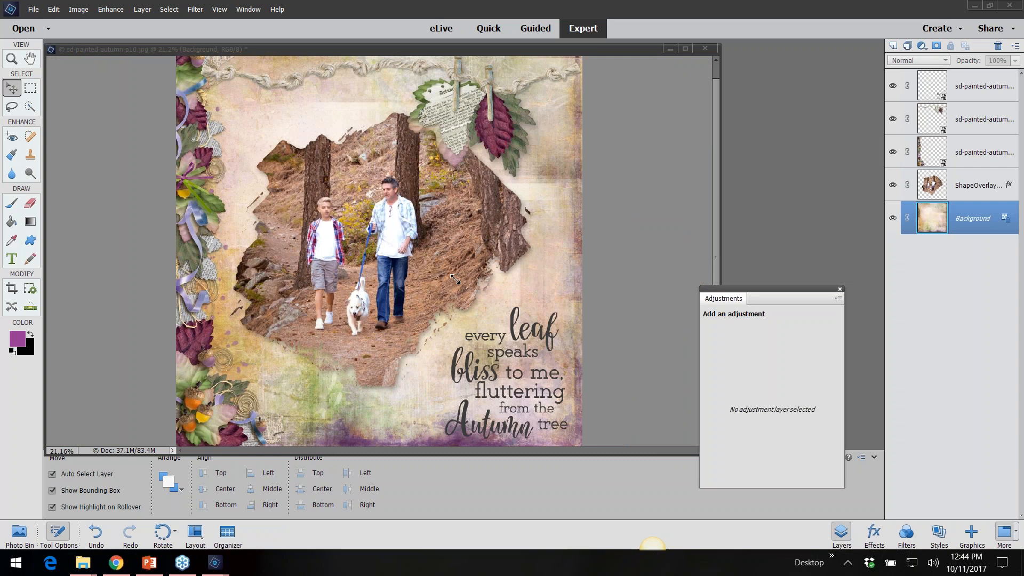
# - Delete the ShapeOverlay photo layer from the autumn scrapbook page
pyautogui.click(364, 188)
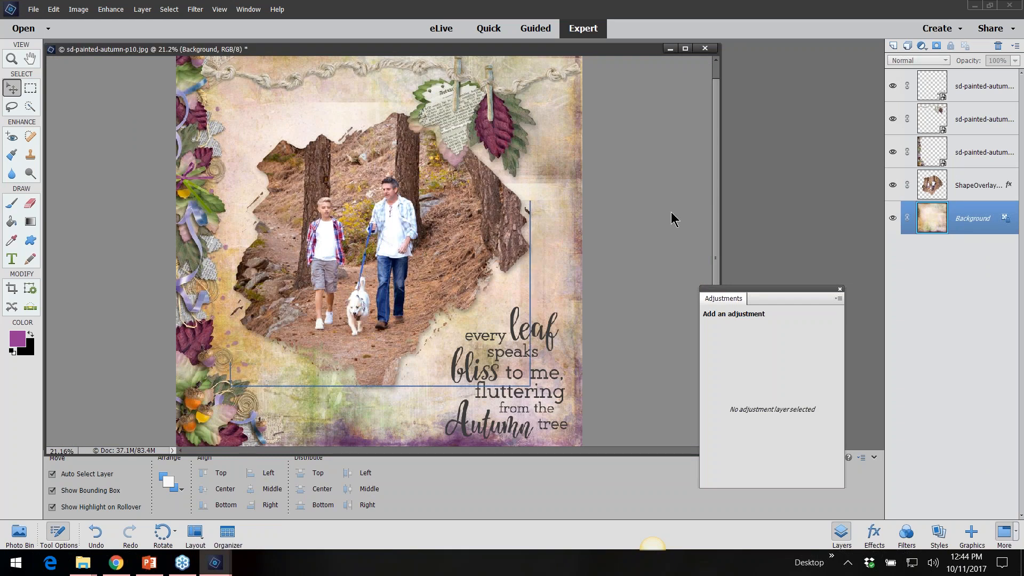
pyautogui.click(892, 174)
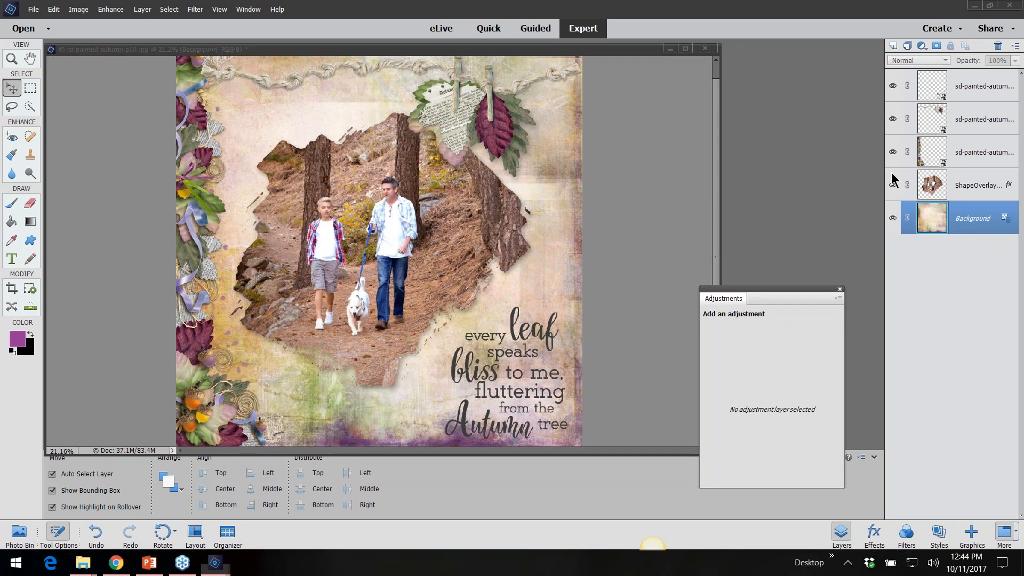
pyautogui.click(967, 183)
pyautogui.moveTo(967, 183)
pyautogui.mouseDown()
pyautogui.moveTo(968, 85)
pyautogui.moveTo(998, 47)
pyautogui.mouseUp()
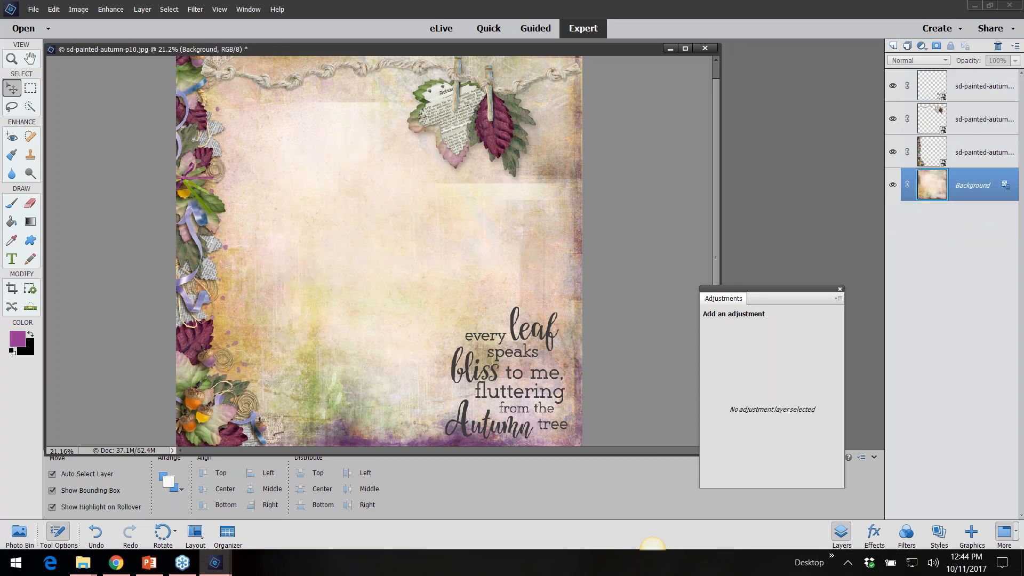
# - Open the photo shape-overlay02.jpg from the 02shape-overlay folder
pyautogui.click(33, 9)
pyautogui.click(46, 36)
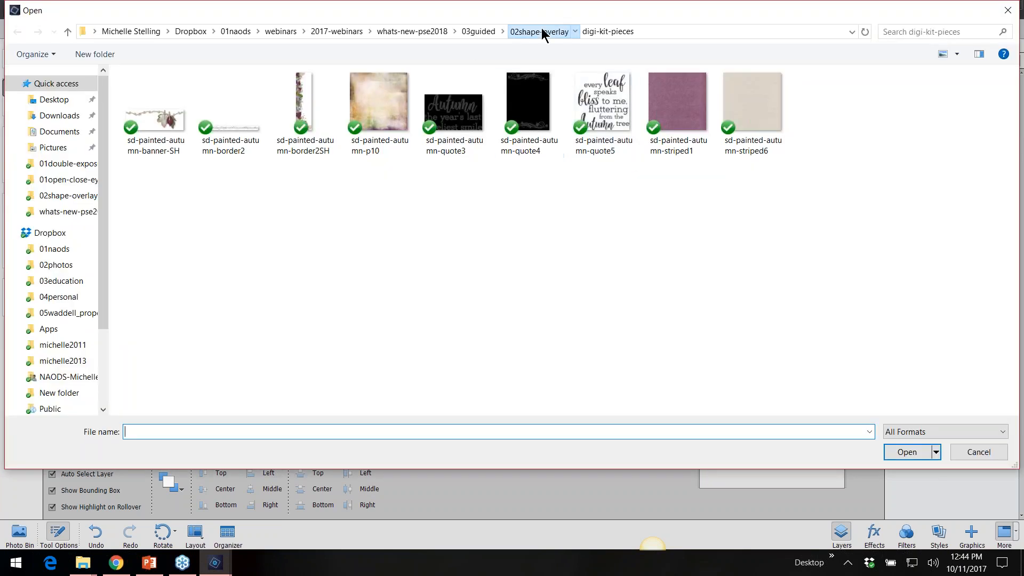
pyautogui.click(540, 31)
pyautogui.doubleClick(235, 126)
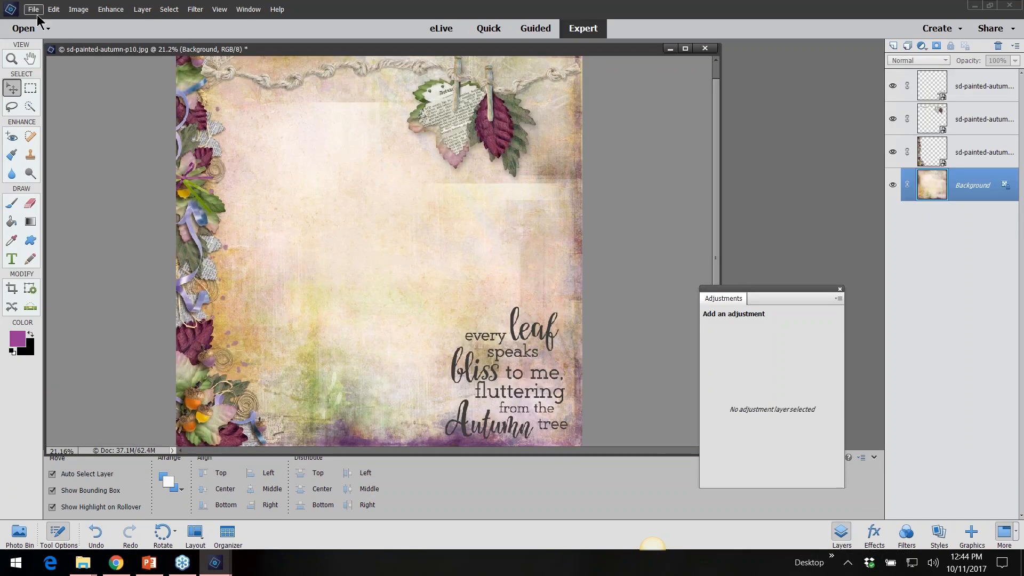
pyautogui.click(37, 14)
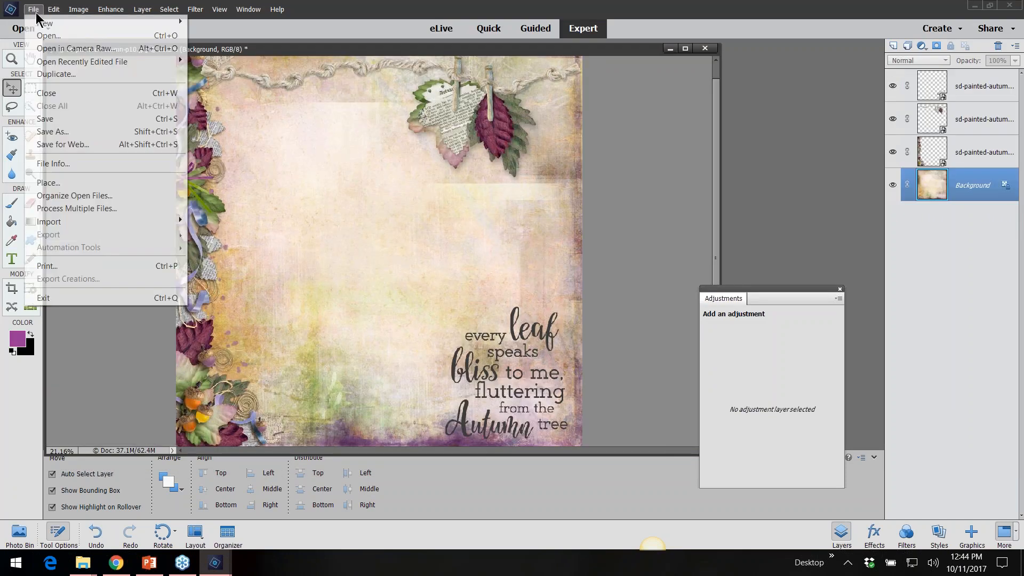
pyautogui.click(53, 35)
pyautogui.doubleClick(530, 113)
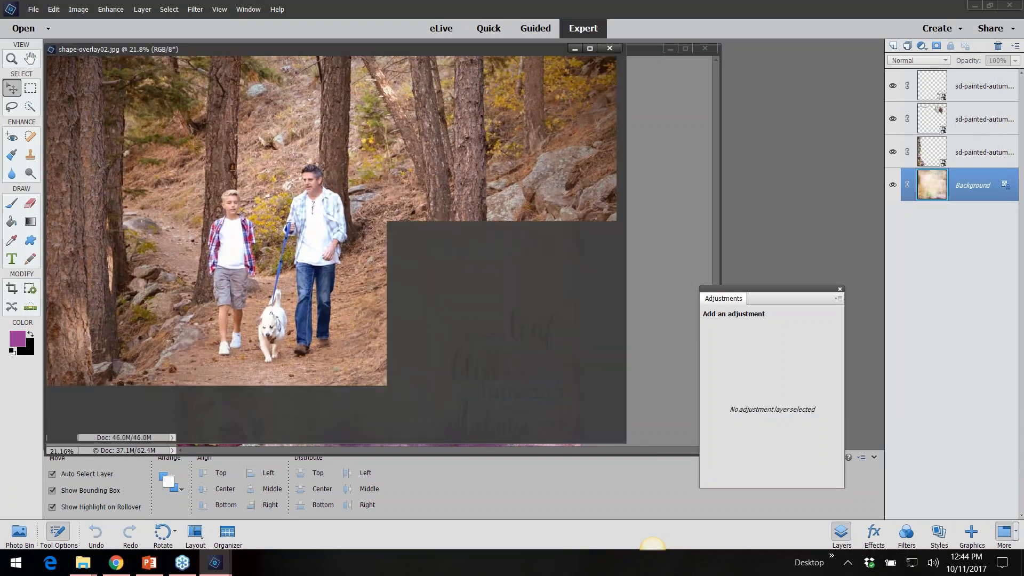
# - Activate the Custom Shape tool and shorten both document windows, leaving shape-overlay02.jpg in front
pyautogui.click(32, 246)
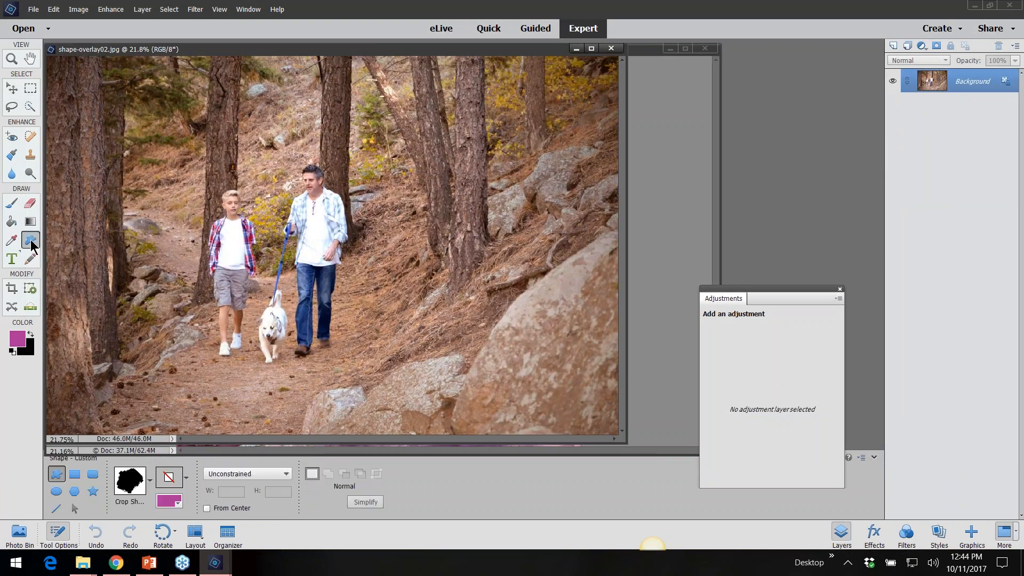
pyautogui.click(77, 453)
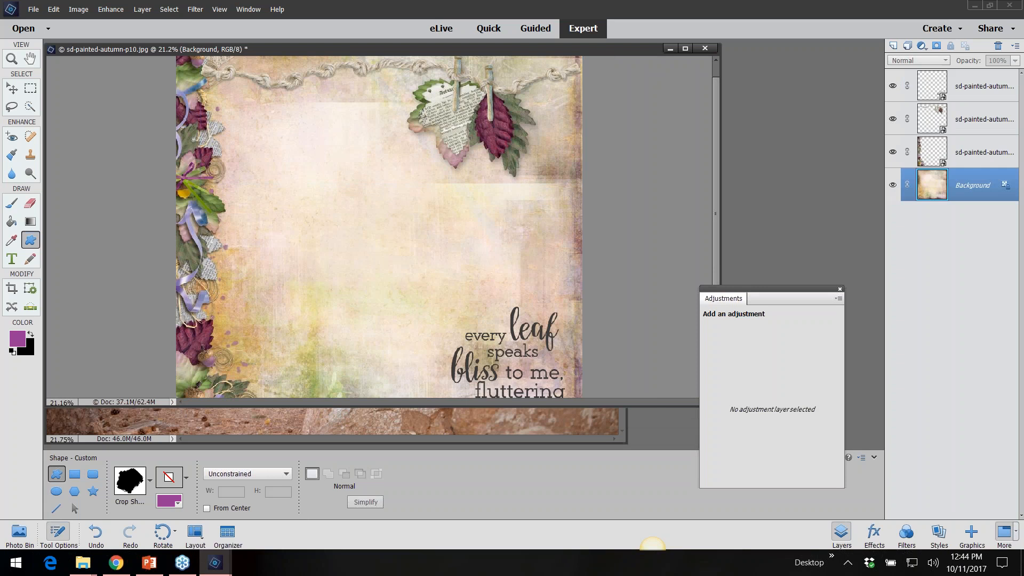
pyautogui.click(108, 443)
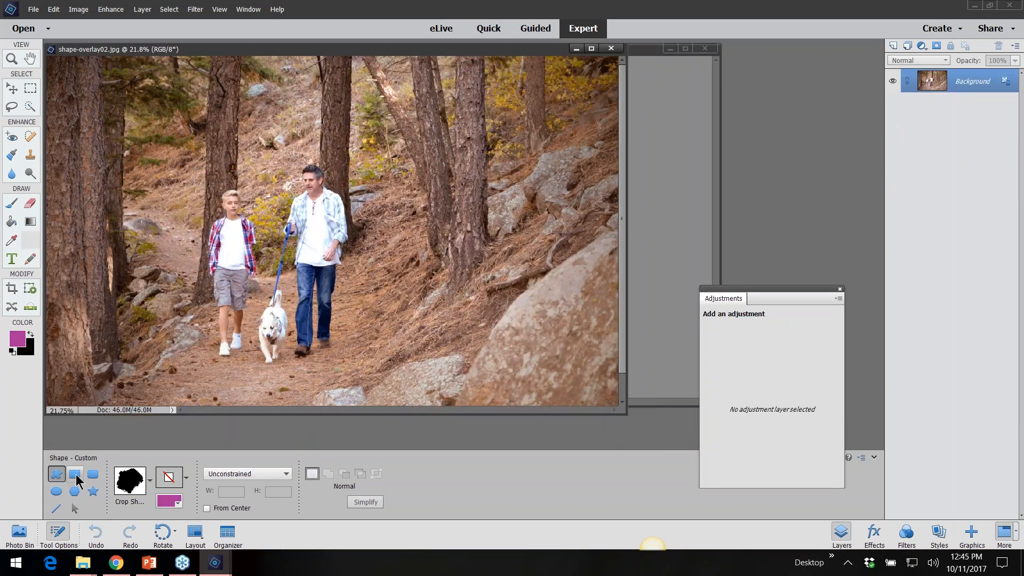
pyautogui.click(75, 474)
pyautogui.click(57, 475)
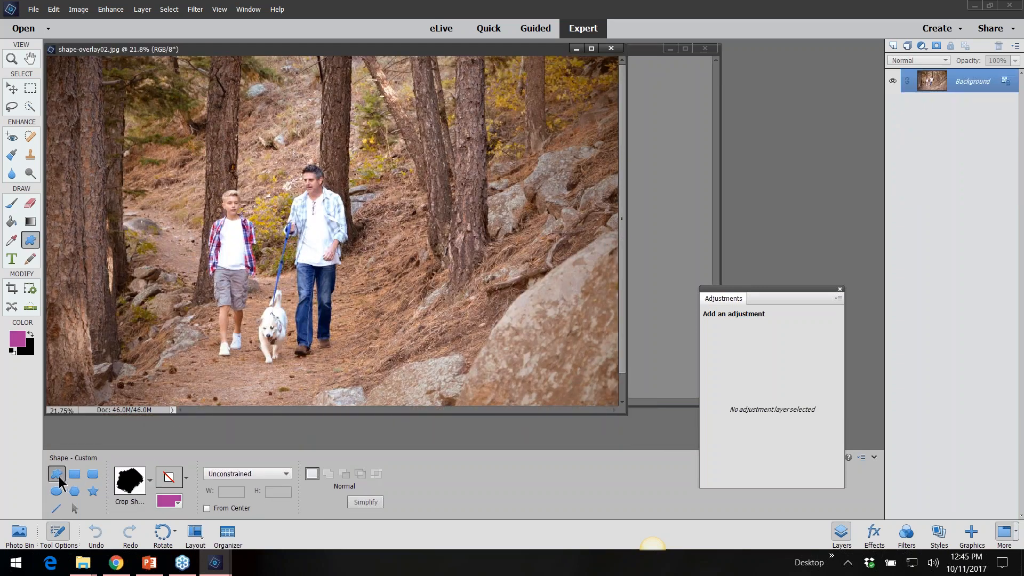
# - Choose the ragged crop shape from All Elements Shapes and draw it large over the man, boy and dog
pyautogui.click(150, 480)
pyautogui.click(150, 351)
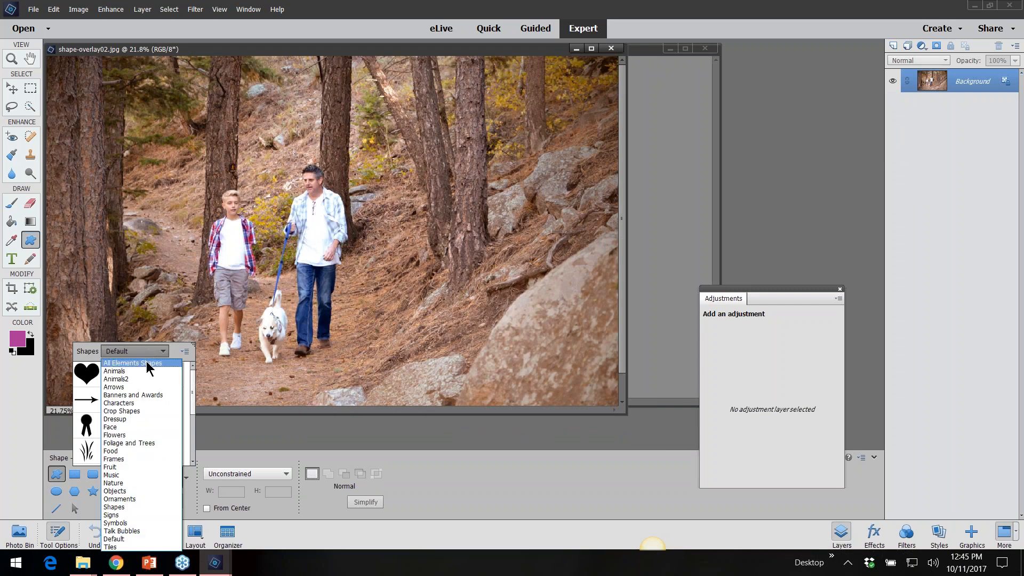
pyautogui.click(147, 364)
pyautogui.scroll(-10, 193, 397)
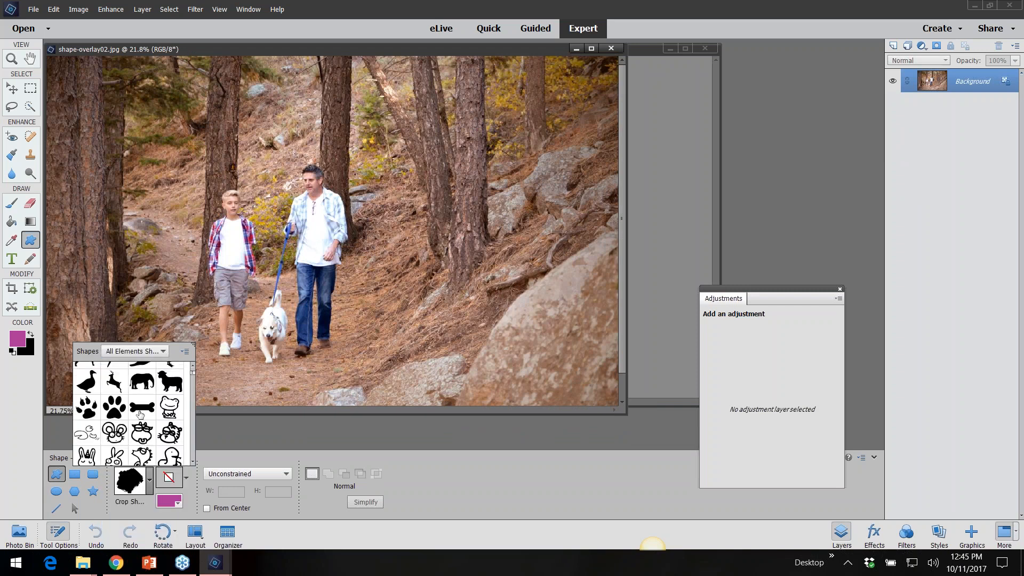
pyautogui.scroll(-12, 128, 413)
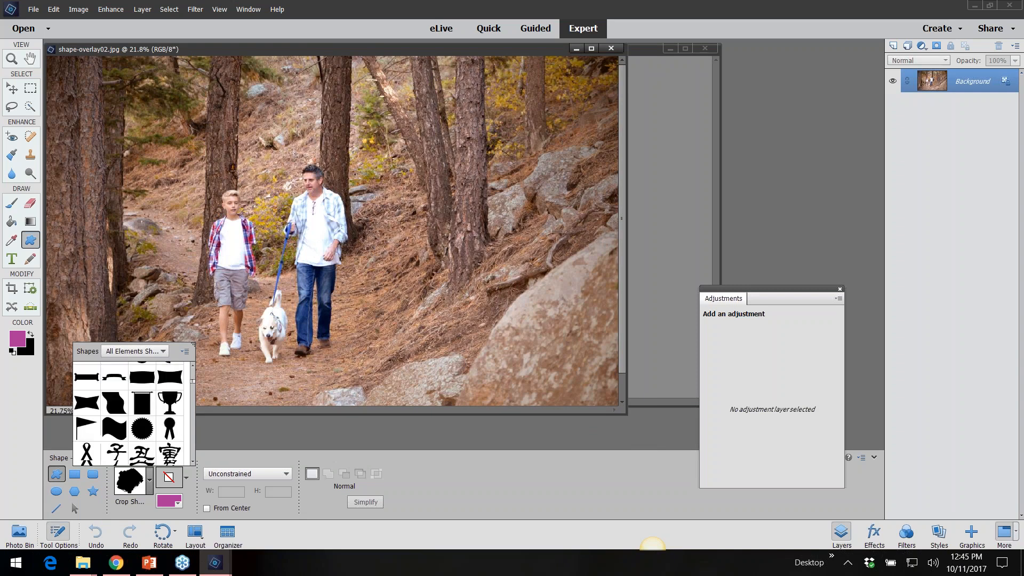
pyautogui.scroll(-6, 116, 429)
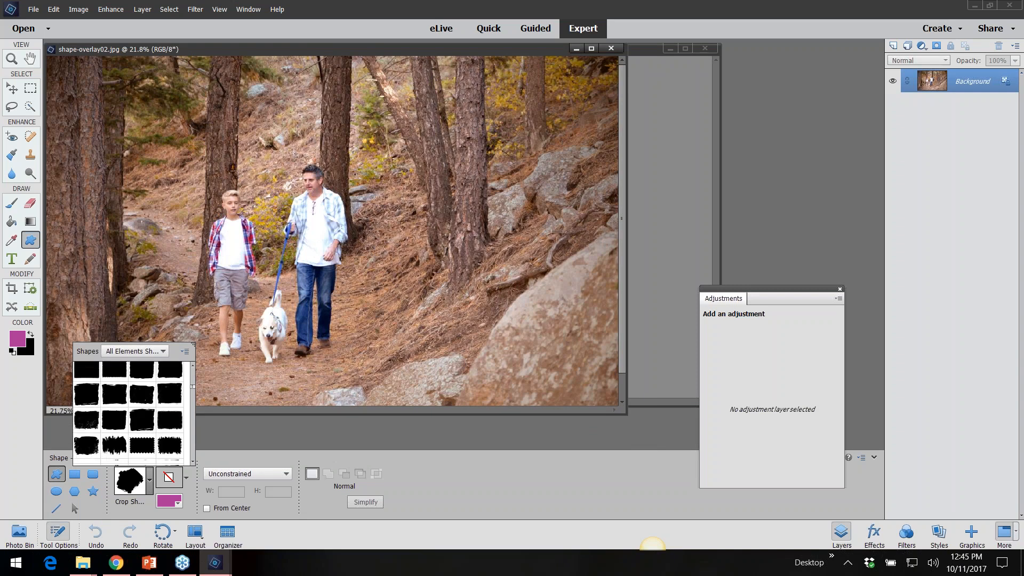
pyautogui.click(116, 431)
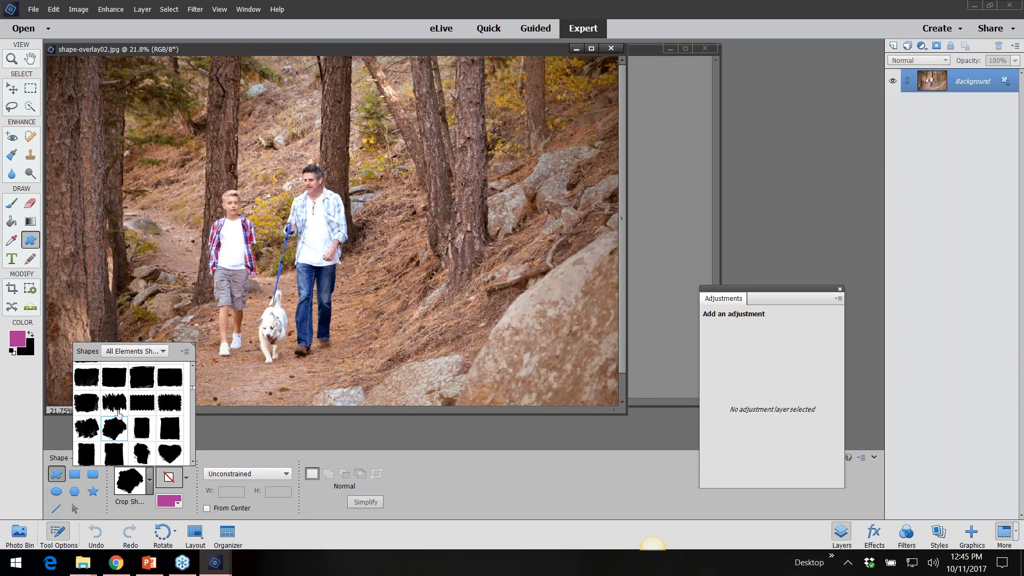
pyautogui.moveTo(137, 105); pyautogui.dragTo(495, 388)
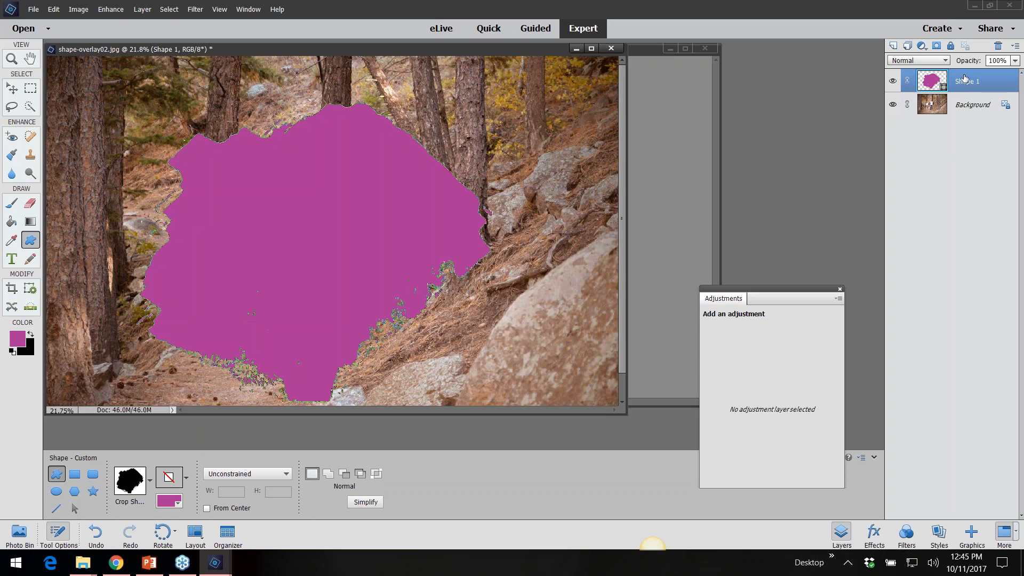
# - Convert the Background into the regular layer Layer 0 and move Shape 1 beneath it
pyautogui.moveTo(965, 79); pyautogui.dragTo(967, 117)
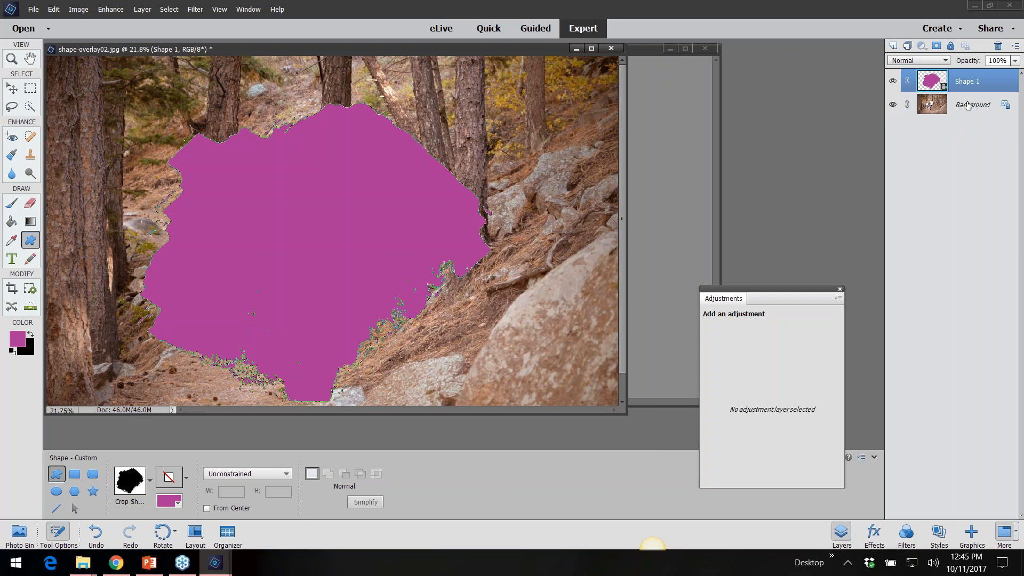
pyautogui.doubleClick(968, 105)
pyautogui.click(604, 181)
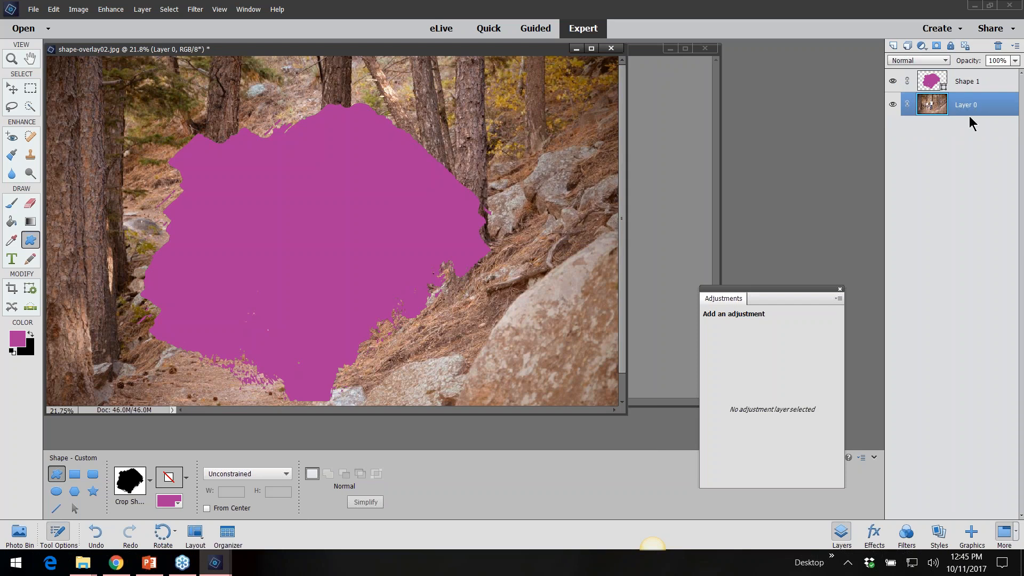
pyautogui.moveTo(967, 82); pyautogui.dragTo(966, 117)
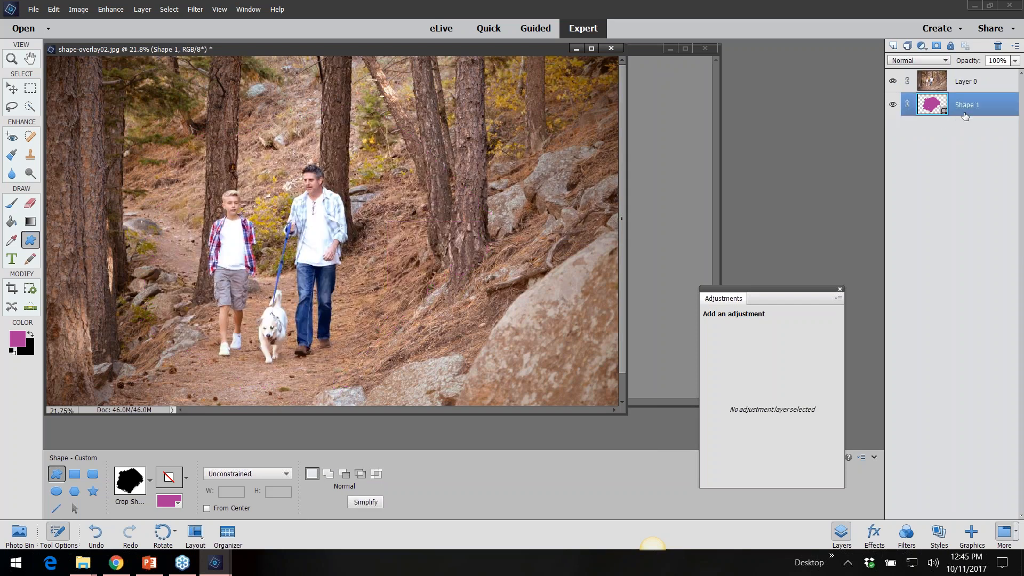
# - Clip Layer 0 to the shape with a clipping mask and merge the visible layers
pyautogui.click(968, 82)
pyautogui.rightClick(967, 81)
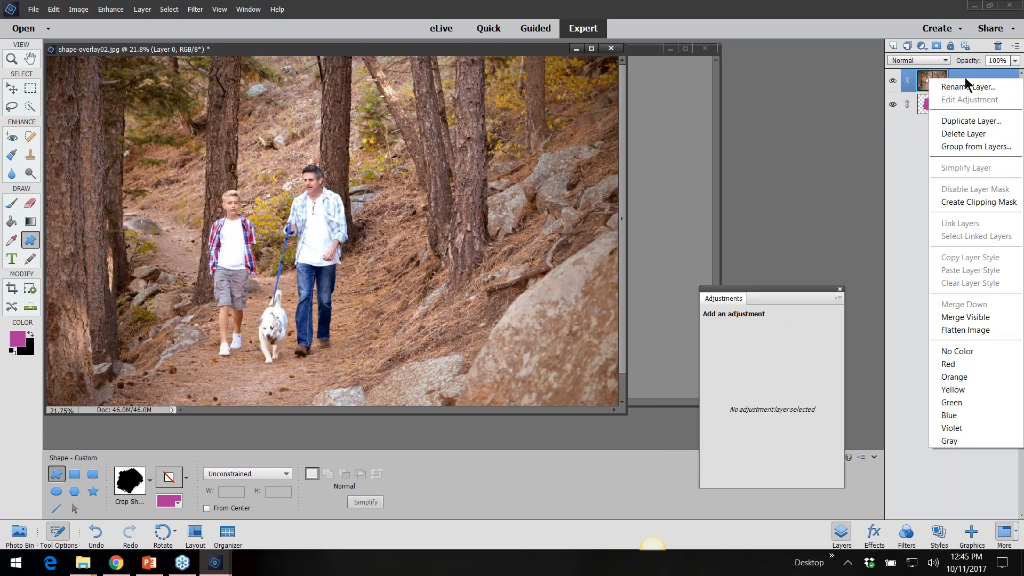
pyautogui.click(980, 202)
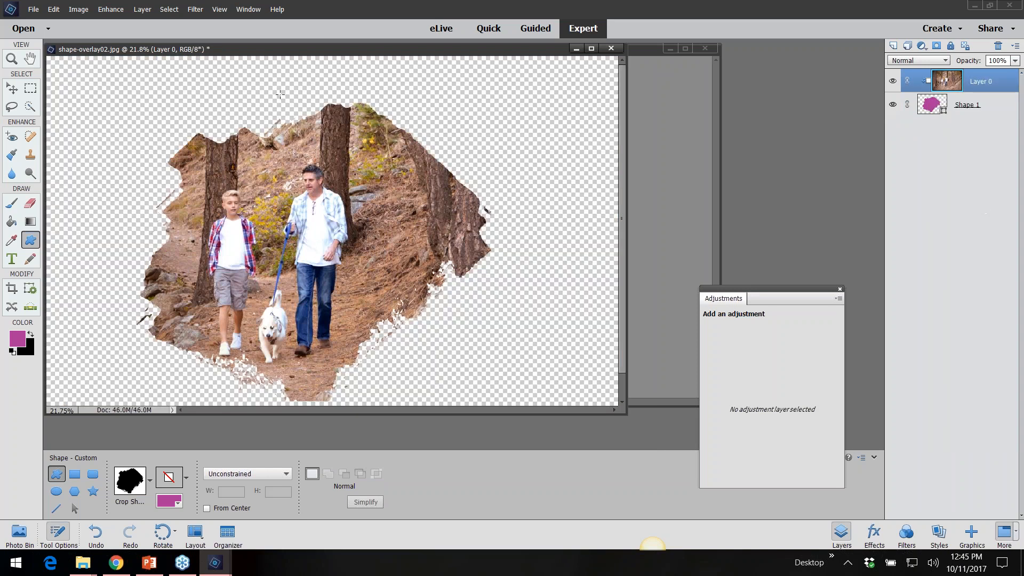
pyautogui.rightClick(979, 81)
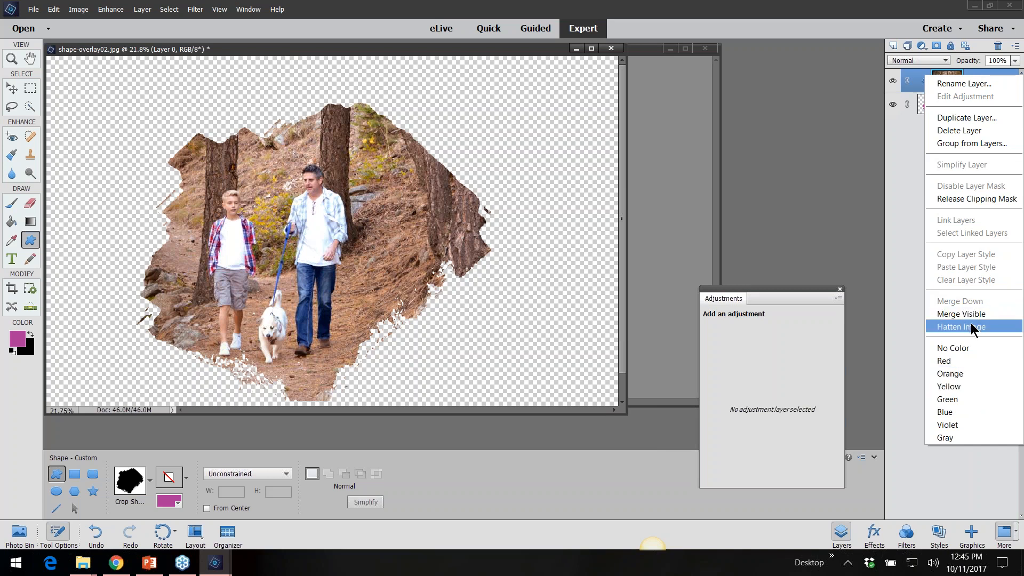
pyautogui.click(969, 318)
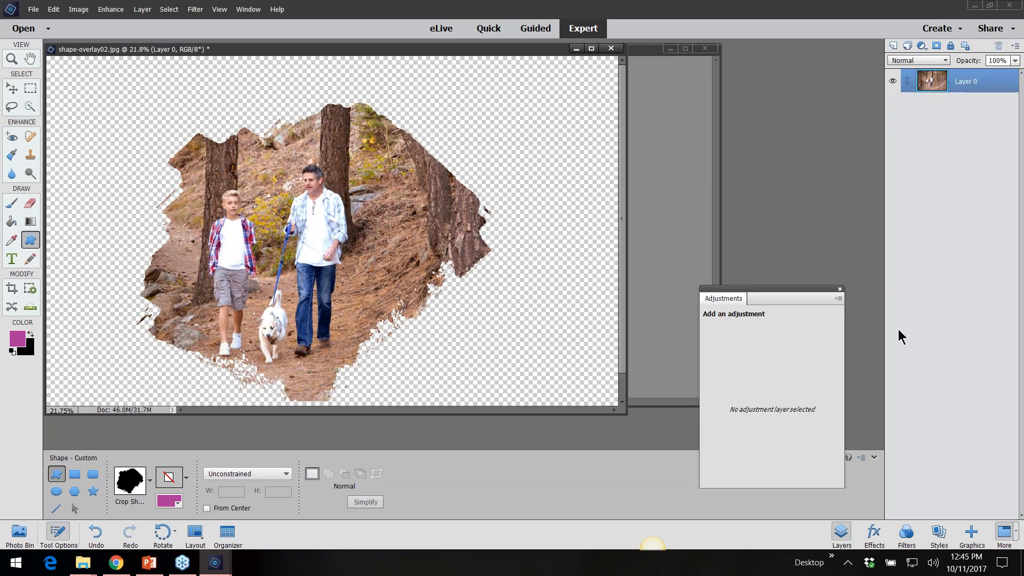
# - Copy the shaped photo onto the autumn scrapbook page with the Move tool
pyautogui.moveTo(255, 50); pyautogui.dragTo(657, 123)
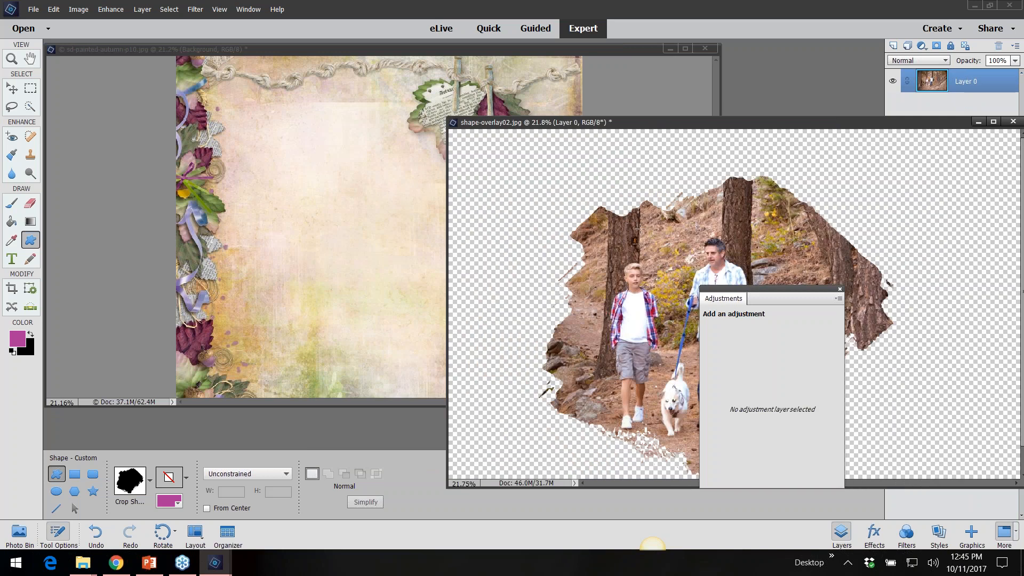
pyautogui.click(13, 88)
pyautogui.moveTo(653, 248); pyautogui.dragTo(386, 194)
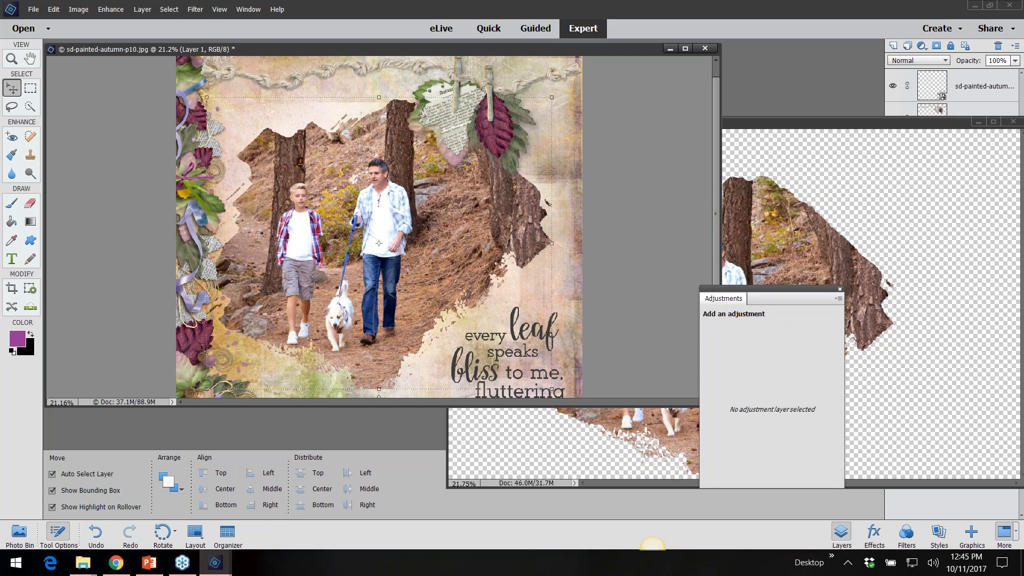
# - Scale the placed photo to 86.56%, position it in the page's open area, and apply the transformation
pyautogui.moveTo(207, 98); pyautogui.dragTo(258, 139)
pyautogui.moveTo(398, 238); pyautogui.dragTo(387, 228)
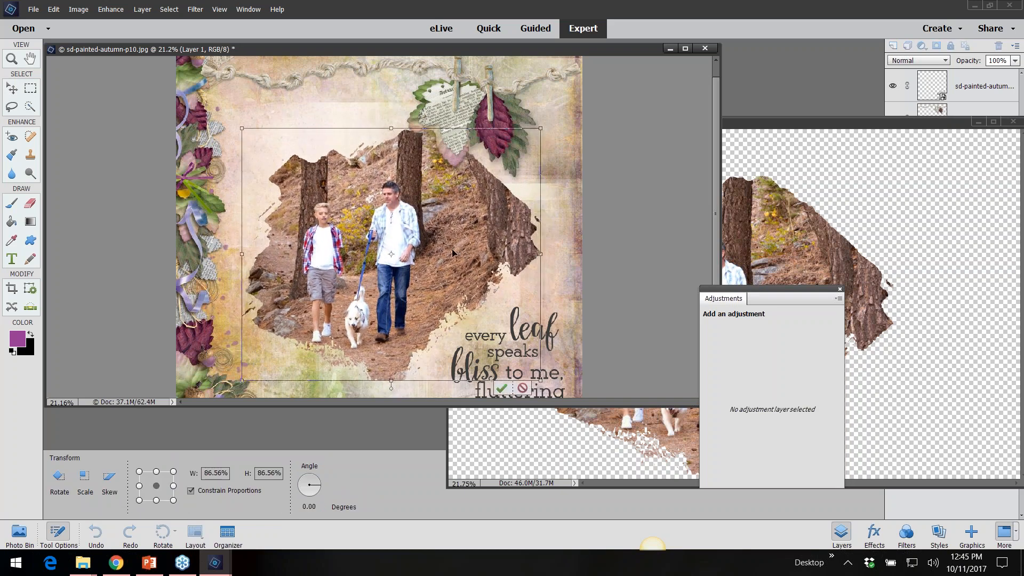
pyautogui.click(917, 274)
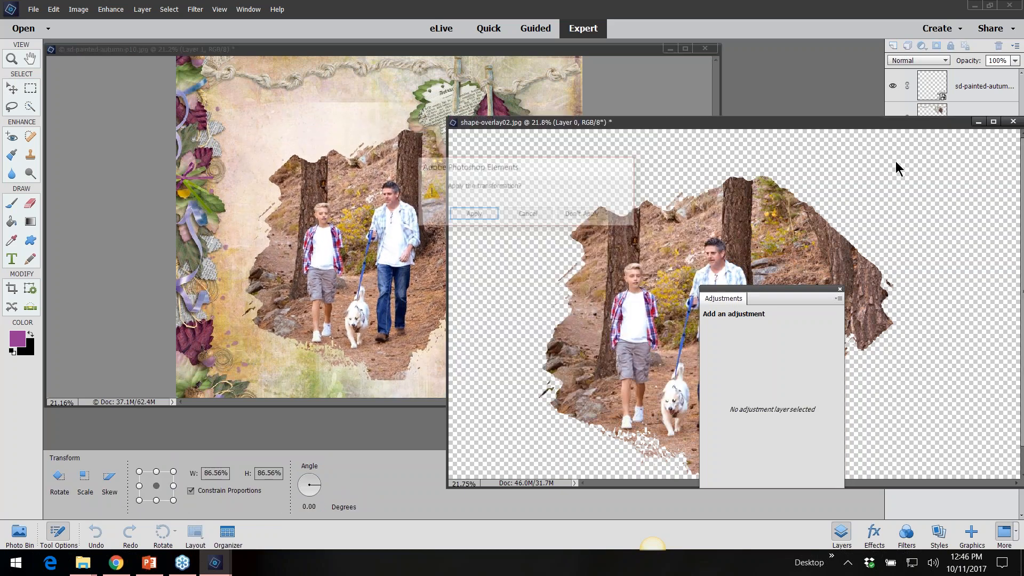
pyautogui.click(491, 214)
# - Close shape-overlay02.jpg without saving it
pyautogui.moveTo(807, 123); pyautogui.dragTo(368, 166)
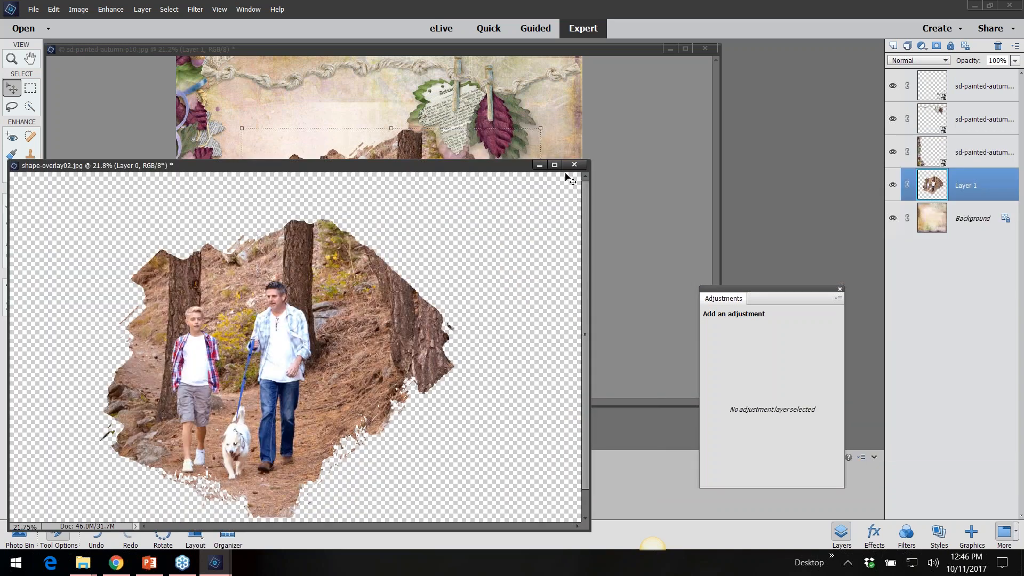
pyautogui.click(578, 166)
pyautogui.click(513, 222)
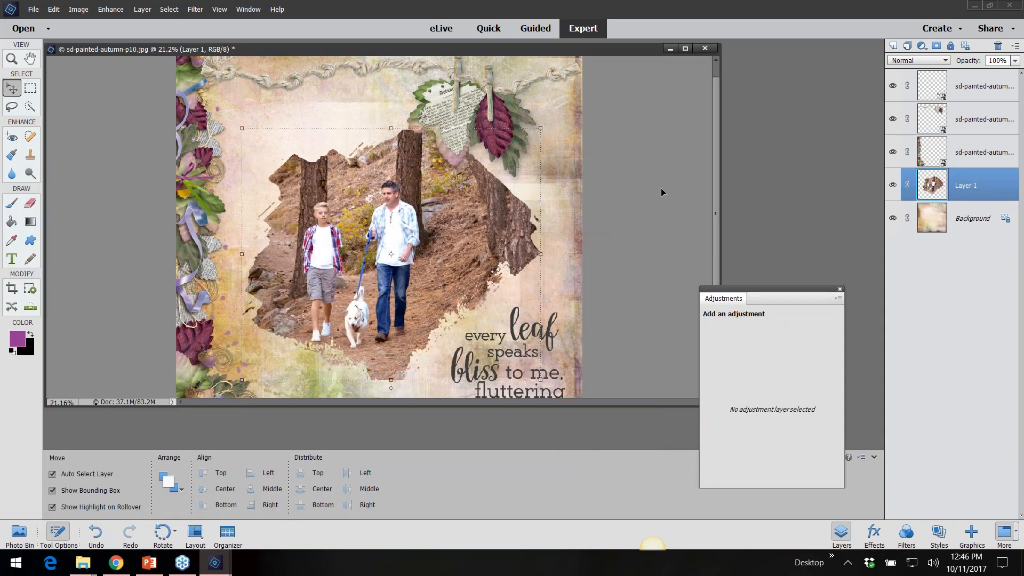
# - Shift the shaped photo slightly to the left on the page and select the Background layer
pyautogui.scroll(-3, 611, 205)
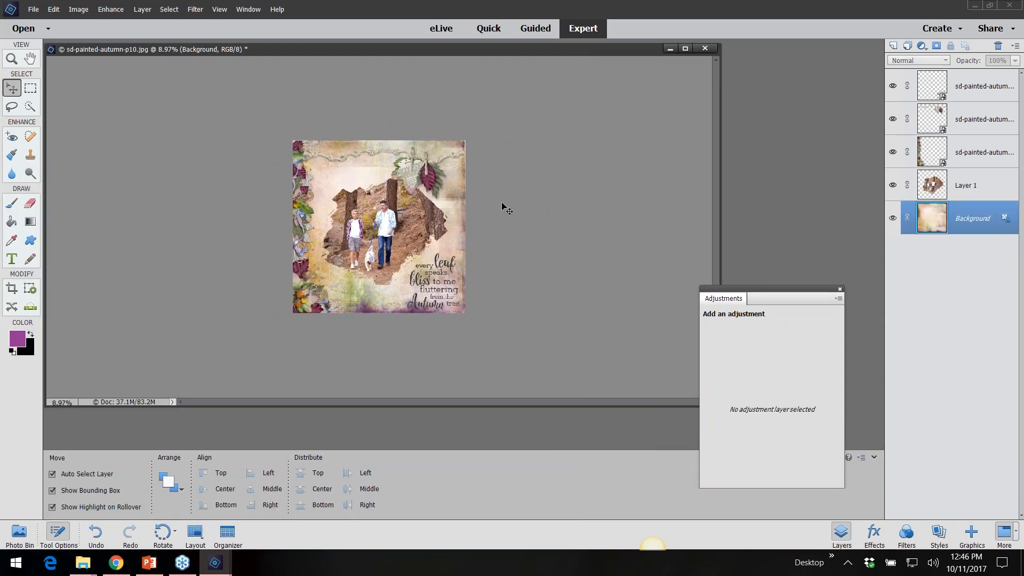
pyautogui.scroll(3, 554, 211)
pyautogui.moveTo(429, 235)
pyautogui.mouseDown()
pyautogui.moveTo(421, 176)
pyautogui.moveTo(417, 238)
pyautogui.mouseUp()
pyautogui.click(972, 219)
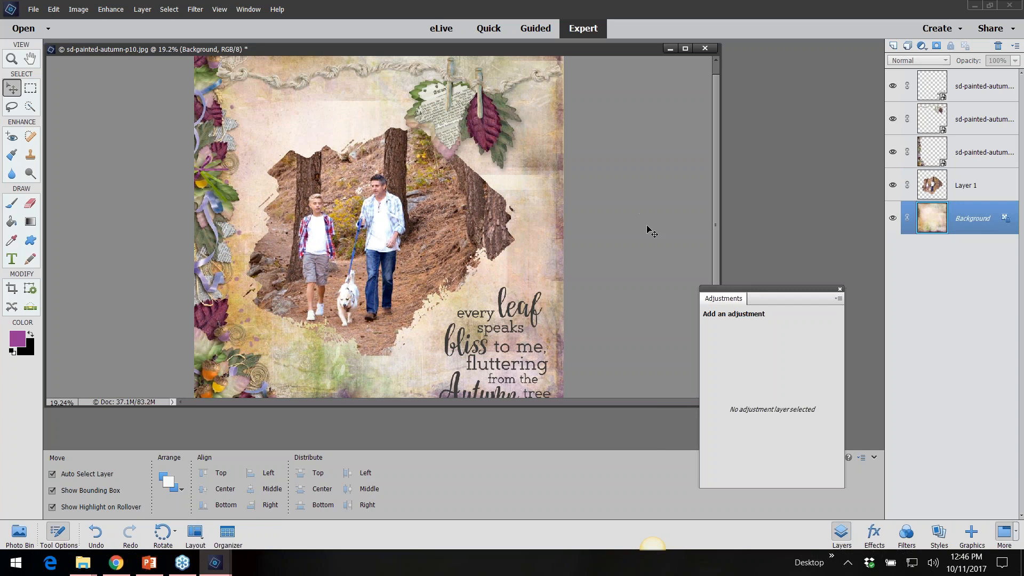
pyautogui.moveTo(750, 287); pyautogui.dragTo(656, 178)
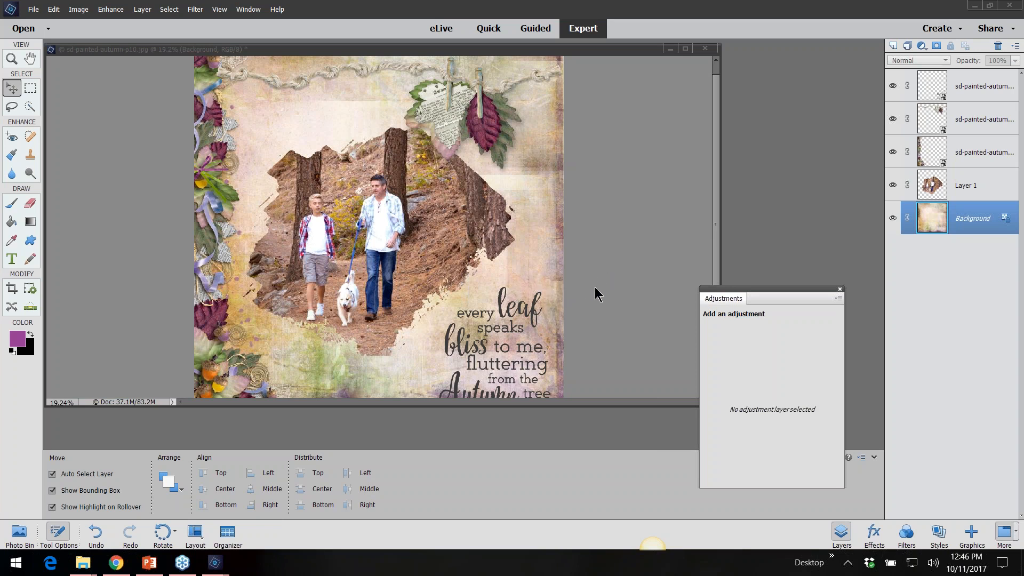
pyautogui.click(761, 294)
# - Move the shaped photo on Layer 1 slightly down and scale it to 90.97% width and 86.61% height
pyautogui.click(381, 222)
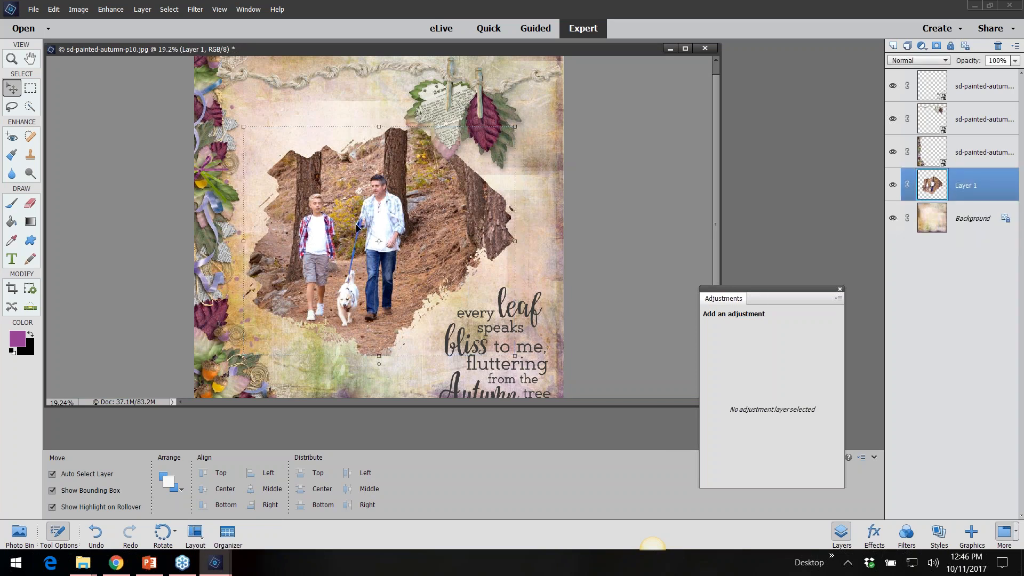
pyautogui.moveTo(357, 227); pyautogui.dragTo(357, 233)
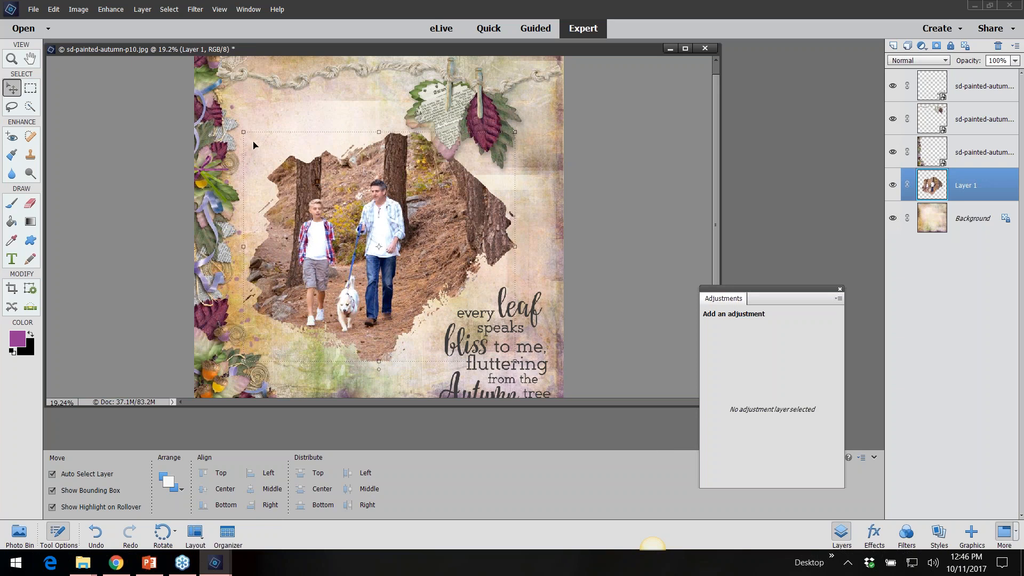
pyautogui.moveTo(244, 131); pyautogui.dragTo(259, 144)
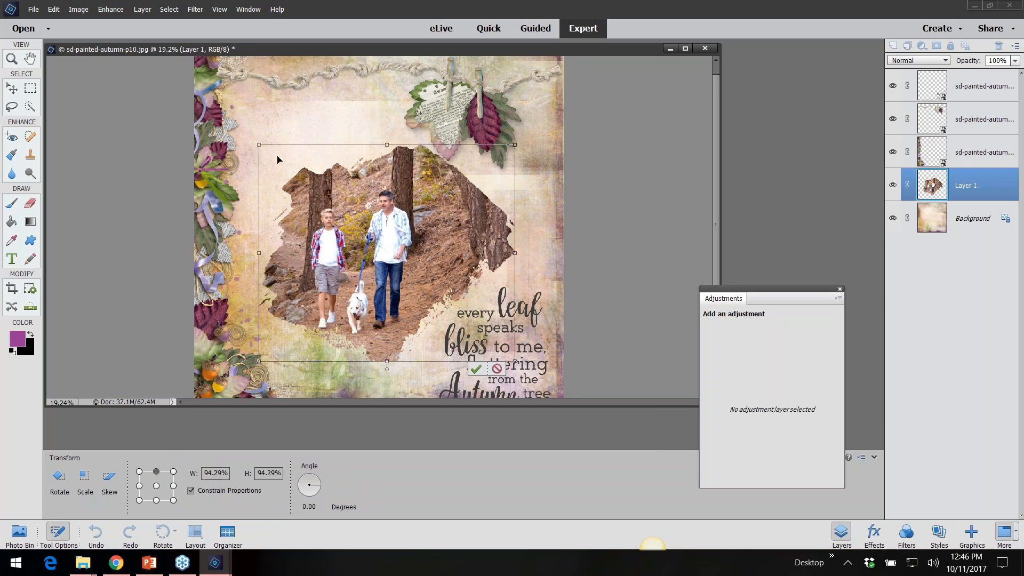
pyautogui.moveTo(386, 143); pyautogui.dragTo(370, 156)
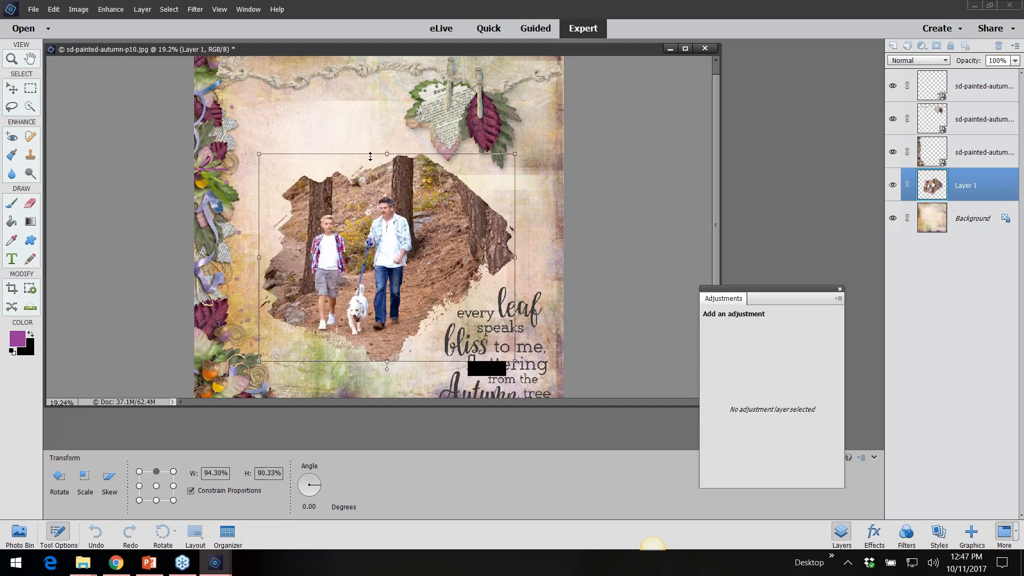
pyautogui.moveTo(260, 155)
pyautogui.mouseDown()
pyautogui.moveTo(298, 201)
pyautogui.moveTo(268, 162)
pyautogui.mouseUp()
pyautogui.click(156, 486)
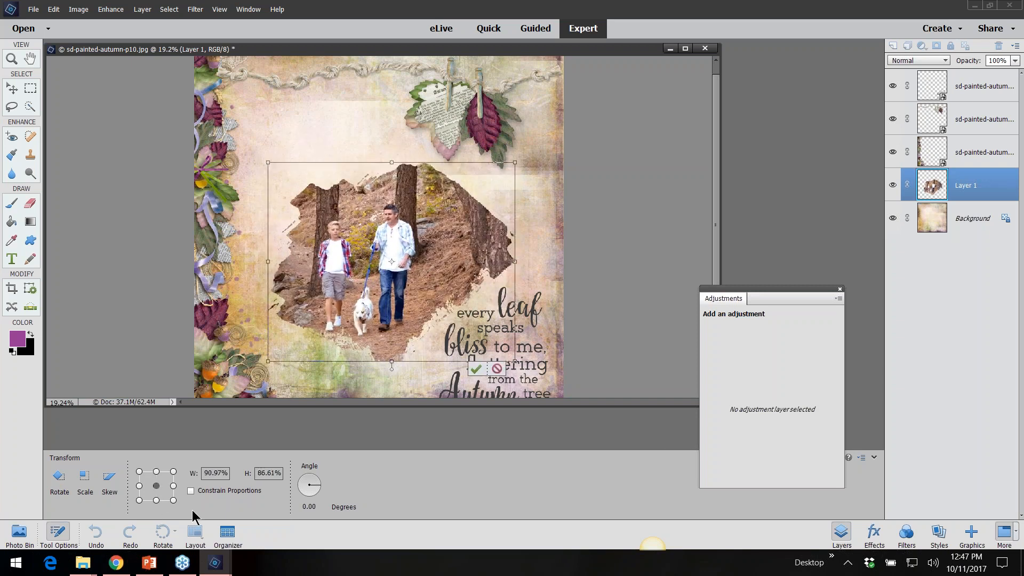
# - Move the shaped photo up into the page's open area, make it slightly narrower and taller, and apply the transformation
pyautogui.moveTo(433, 236); pyautogui.dragTo(452, 151)
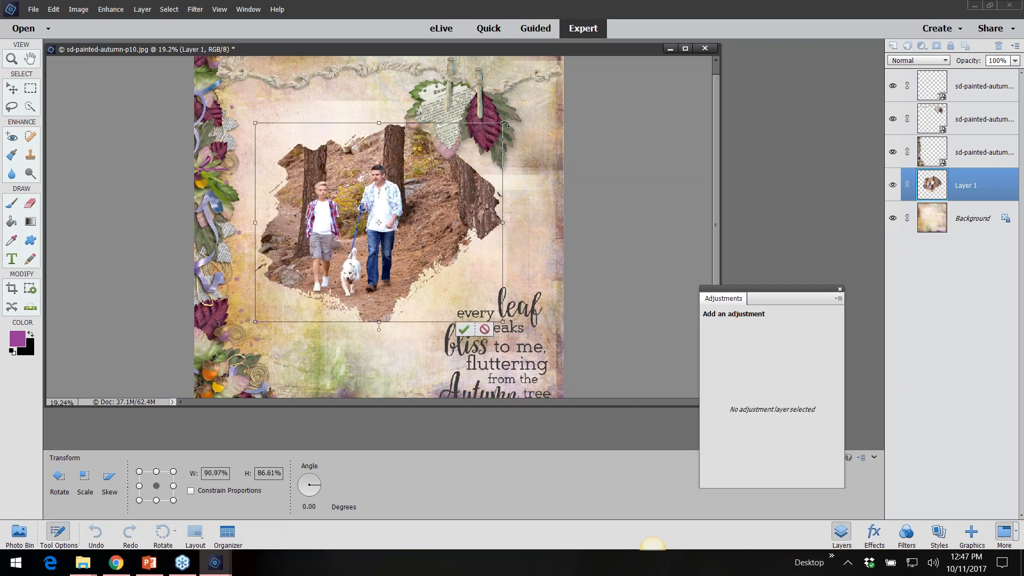
pyautogui.moveTo(505, 124)
pyautogui.mouseDown()
pyautogui.moveTo(378, 229)
pyautogui.moveTo(458, 99)
pyautogui.moveTo(506, 96)
pyautogui.moveTo(494, 115)
pyautogui.mouseUp()
pyautogui.click(456, 329)
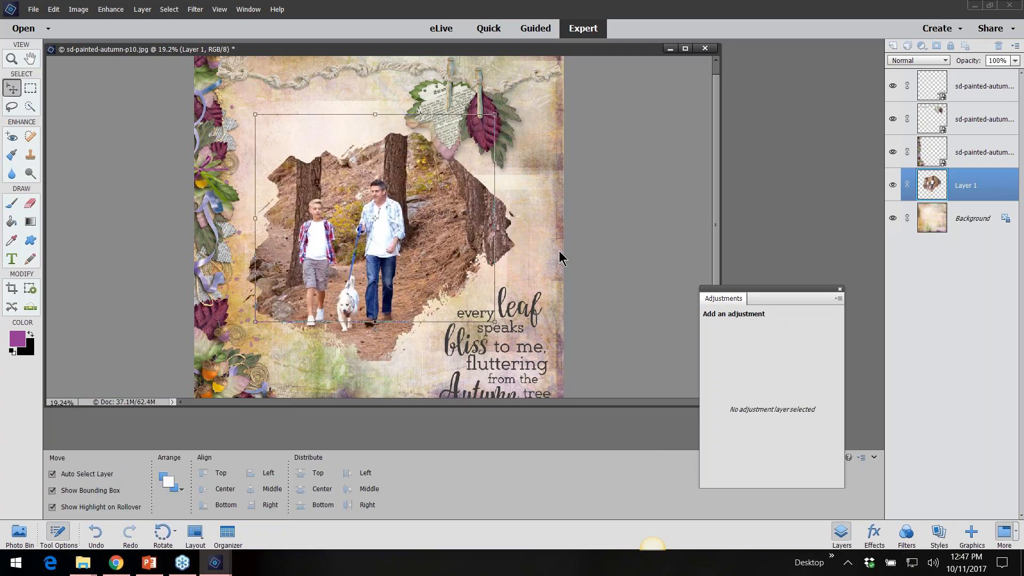
# - Keep Layer 1, deselect the photo, and close the autumn scrapbook page without saving it
pyautogui.press('Delete')
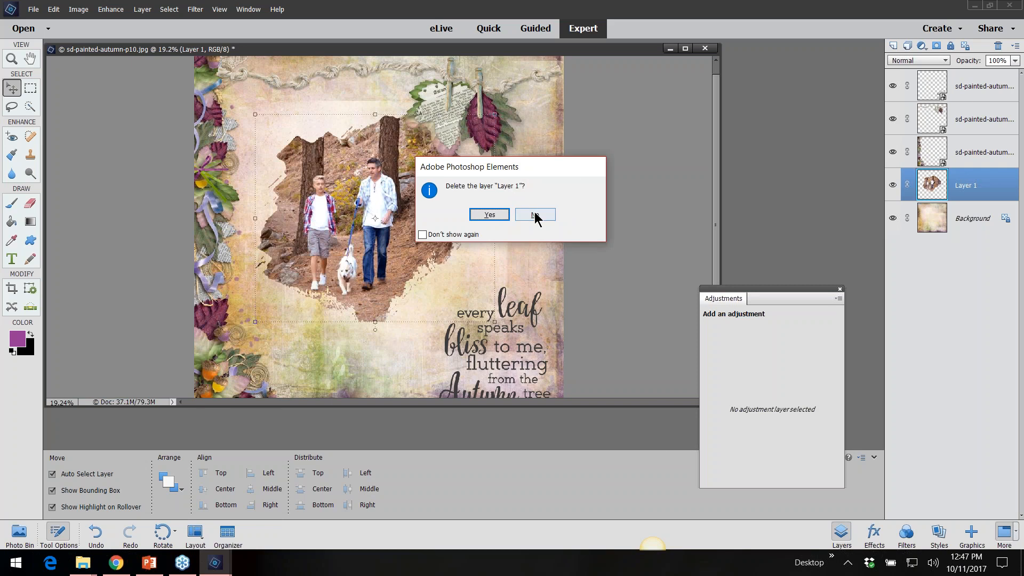
pyautogui.click(540, 215)
pyautogui.click(629, 162)
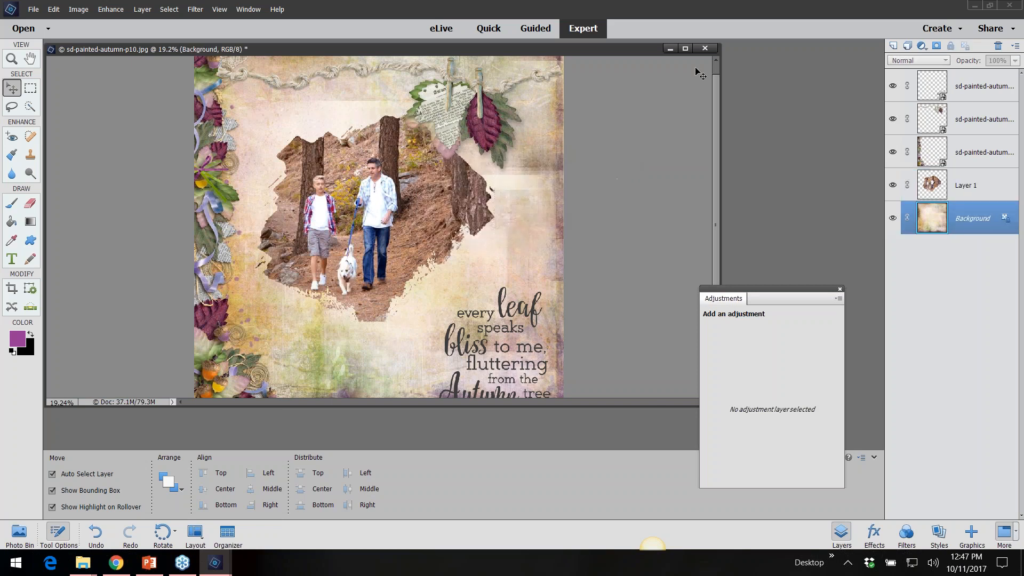
pyautogui.click(705, 49)
pyautogui.click(508, 222)
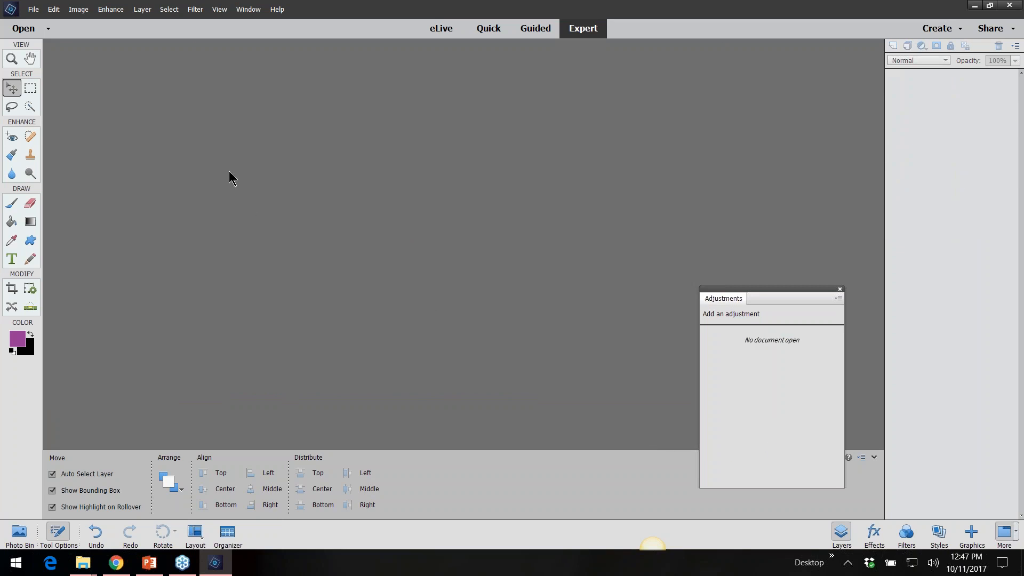
# - Open the stadium photo 20160904_123725 from the 03replace-background folder
pyautogui.click(29, 9)
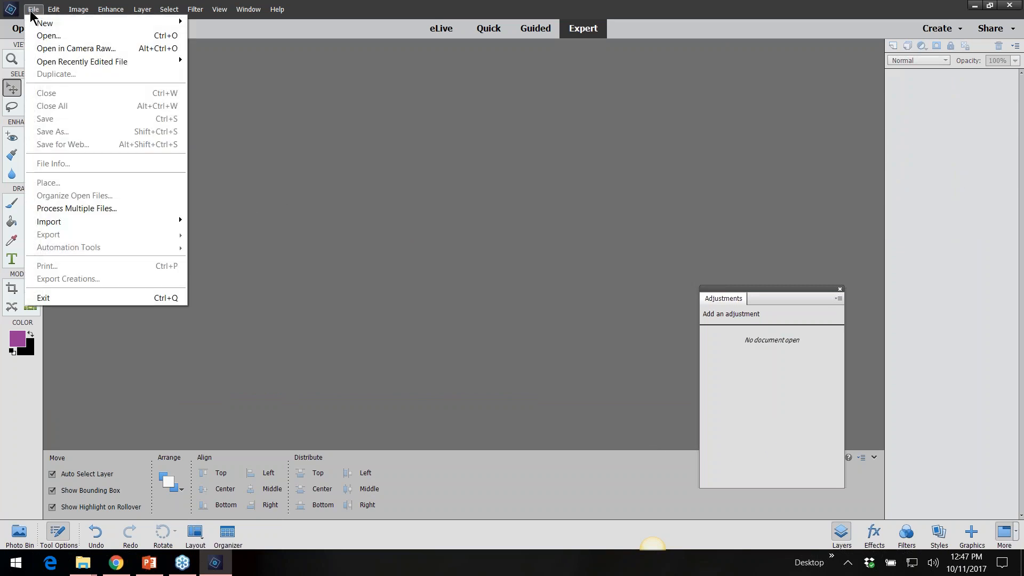
pyautogui.click(40, 33)
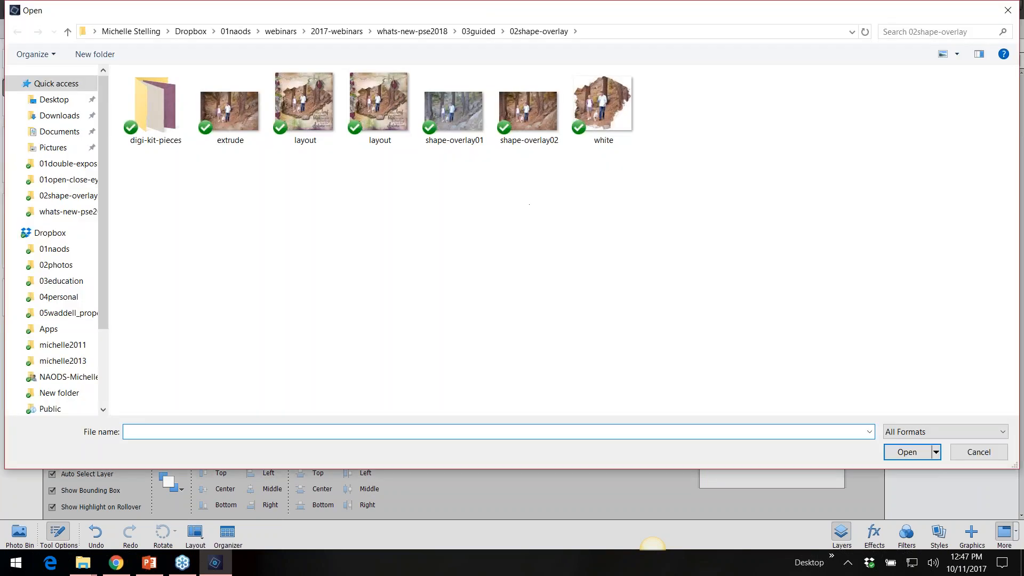
pyautogui.click(478, 32)
pyautogui.doubleClick(176, 126)
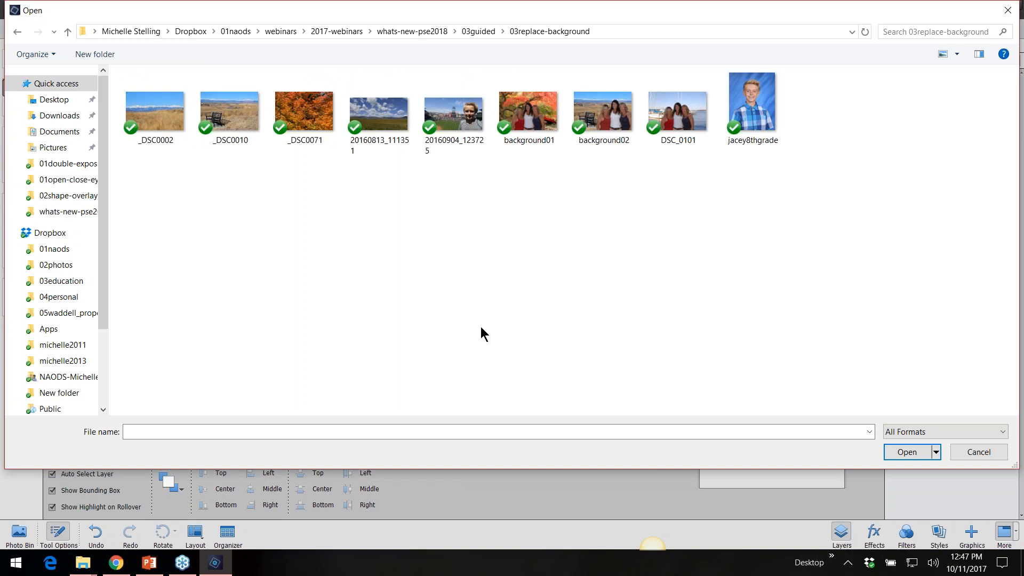
pyautogui.doubleClick(454, 121)
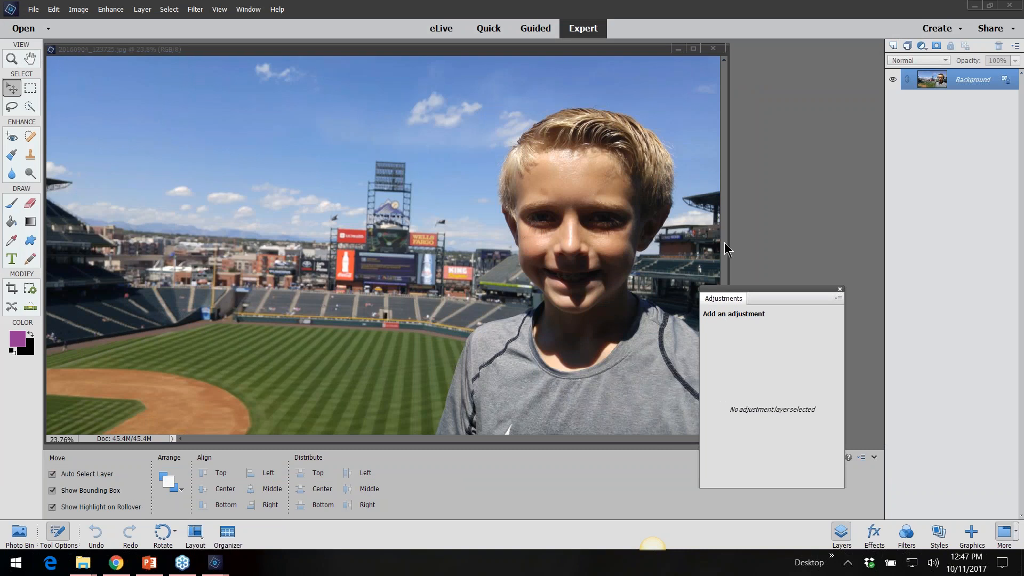
# - Close the Adjustments panel and start the Replace Background guided edit on the stadium photo
pyautogui.moveTo(773, 297); pyautogui.dragTo(759, 359)
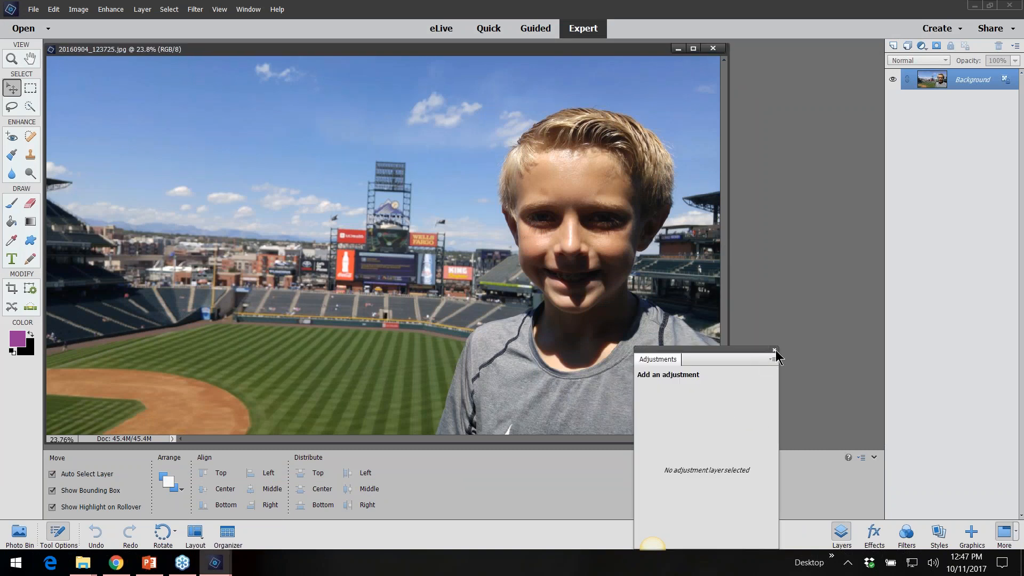
pyautogui.click(775, 351)
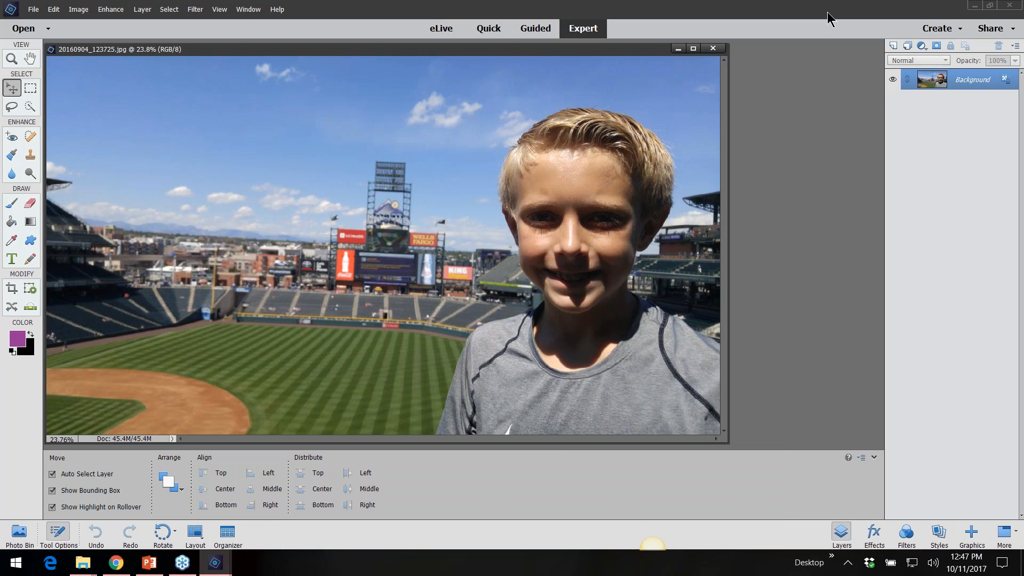
pyautogui.click(535, 30)
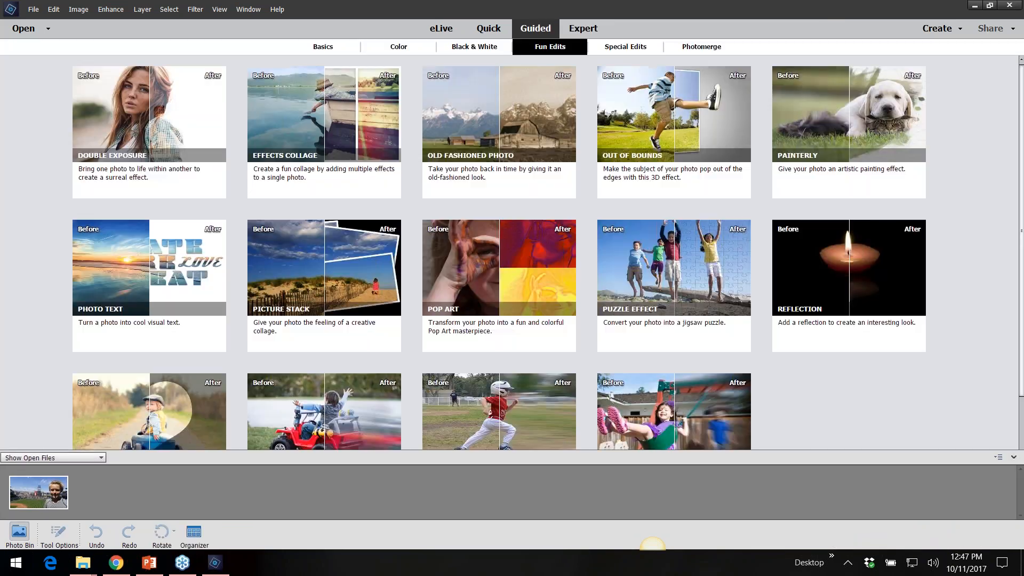
pyautogui.click(626, 47)
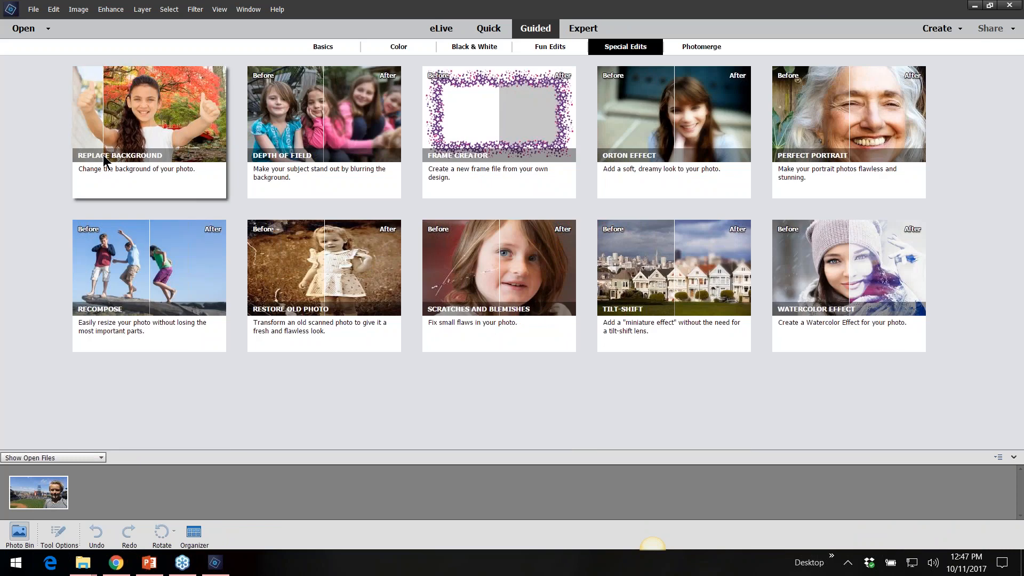
pyautogui.click(139, 158)
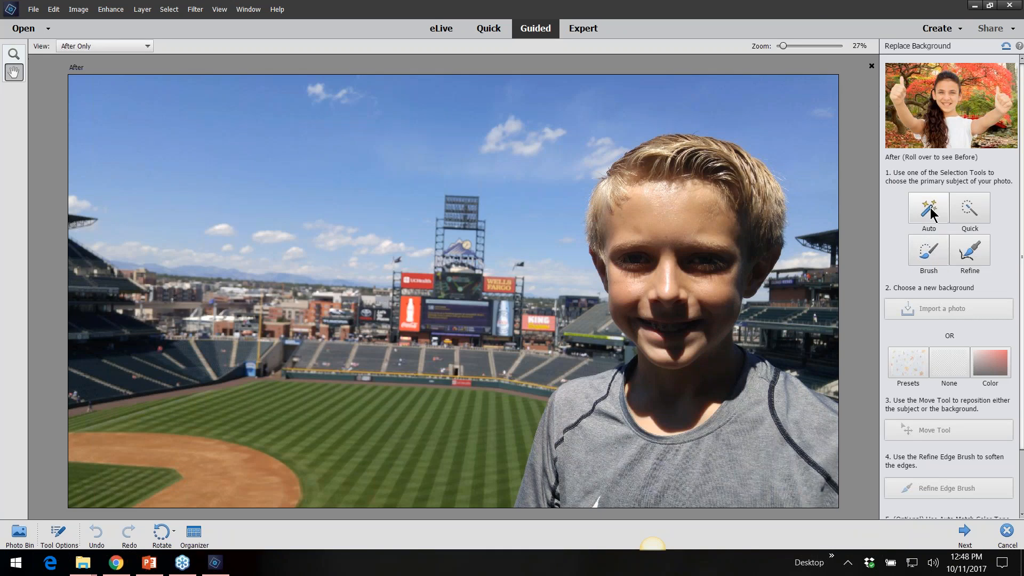
# - Select the boy with the Auto selection tool by drawing a rectangle around him, hiding the tool options for more room
pyautogui.click(931, 213)
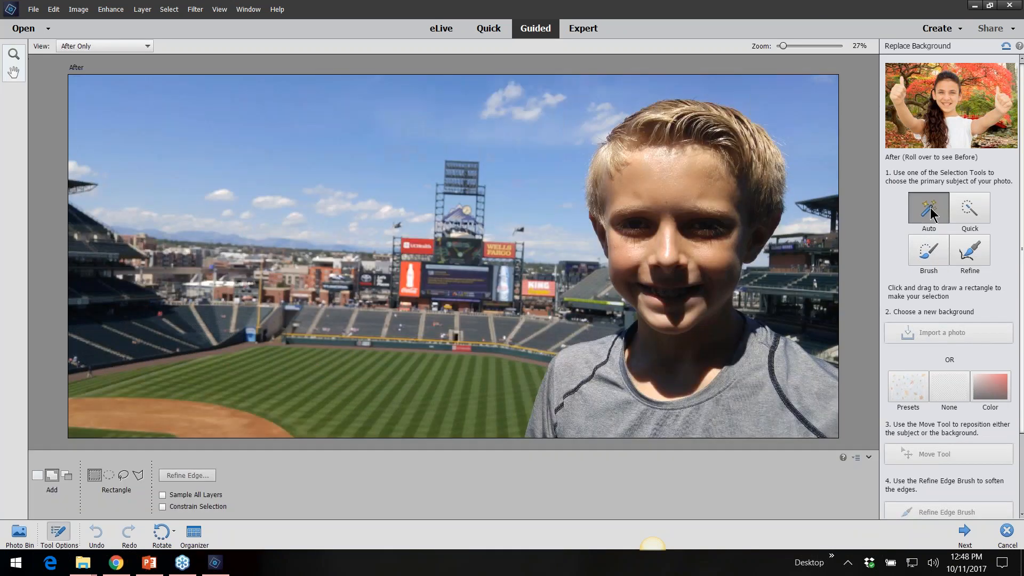
pyautogui.click(869, 458)
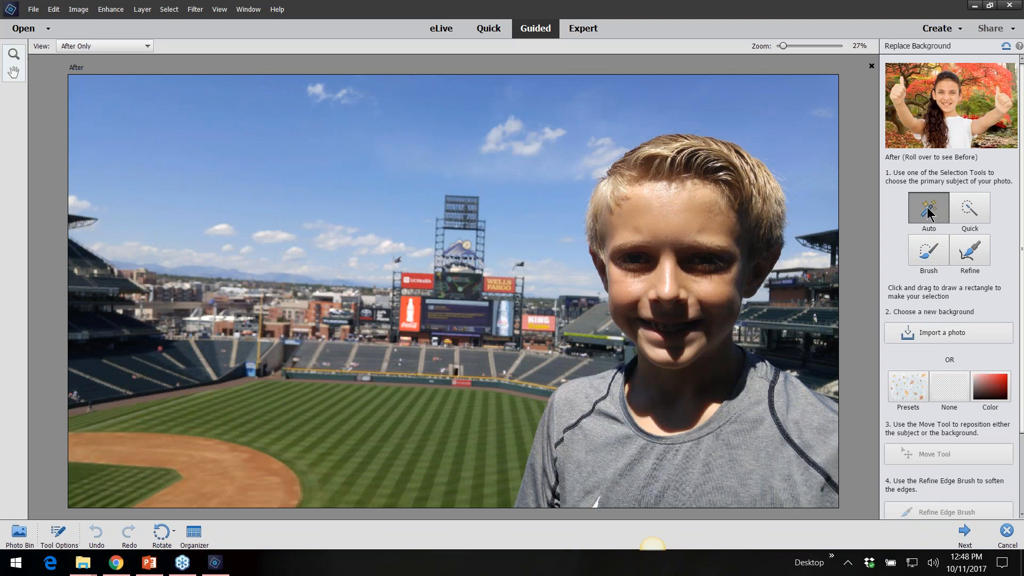
pyautogui.moveTo(766, 475); pyautogui.dragTo(849, 512)
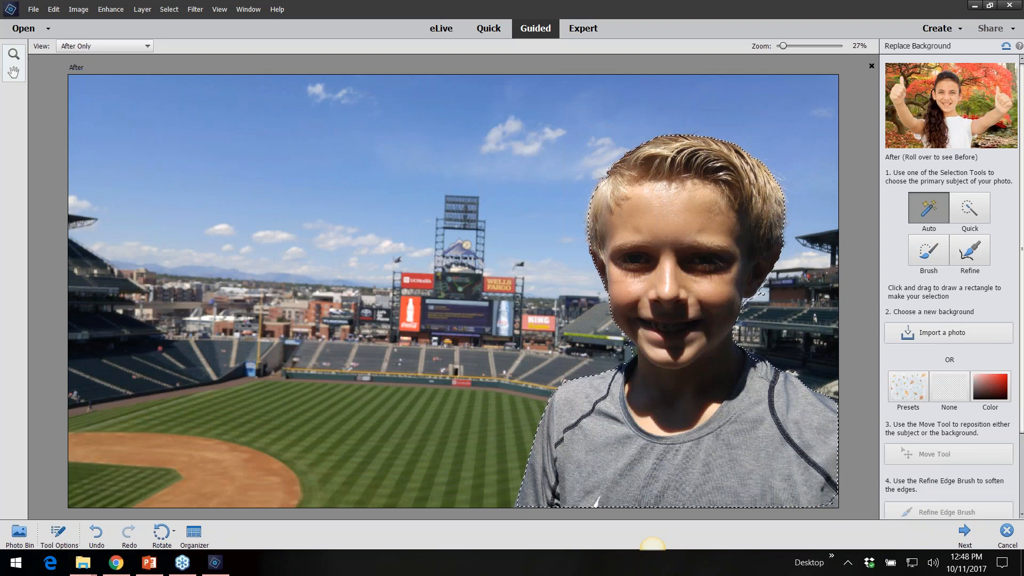
pyautogui.click(758, 401)
pyautogui.click(738, 406)
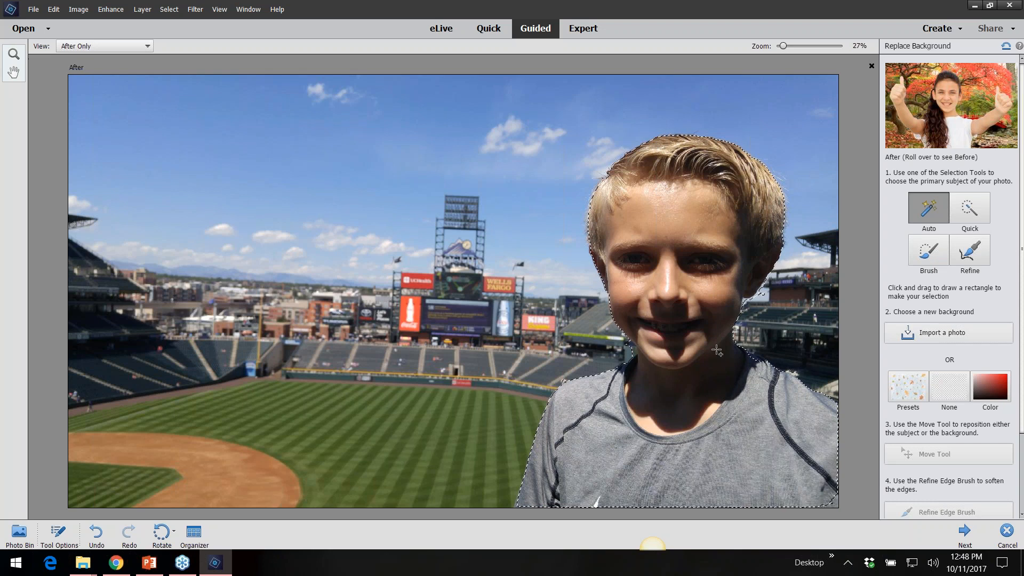
# - Correct the selection edge between the boy's jaw and collar on the scoreboard side with the Auto selection tool
pyautogui.scroll(2, 672, 386)
pyautogui.scroll(3, 672, 386)
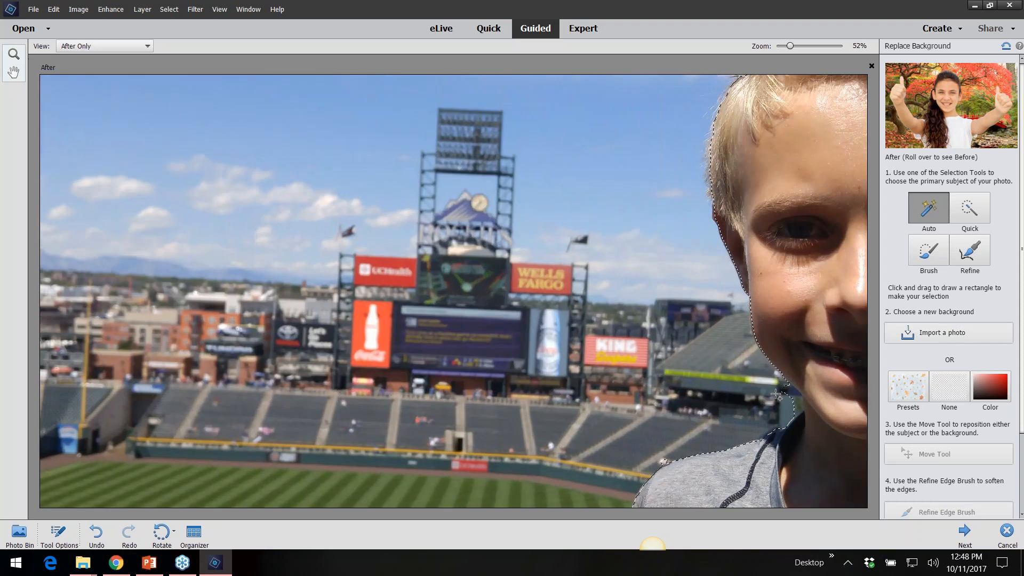
pyautogui.scroll(3, 535, 347)
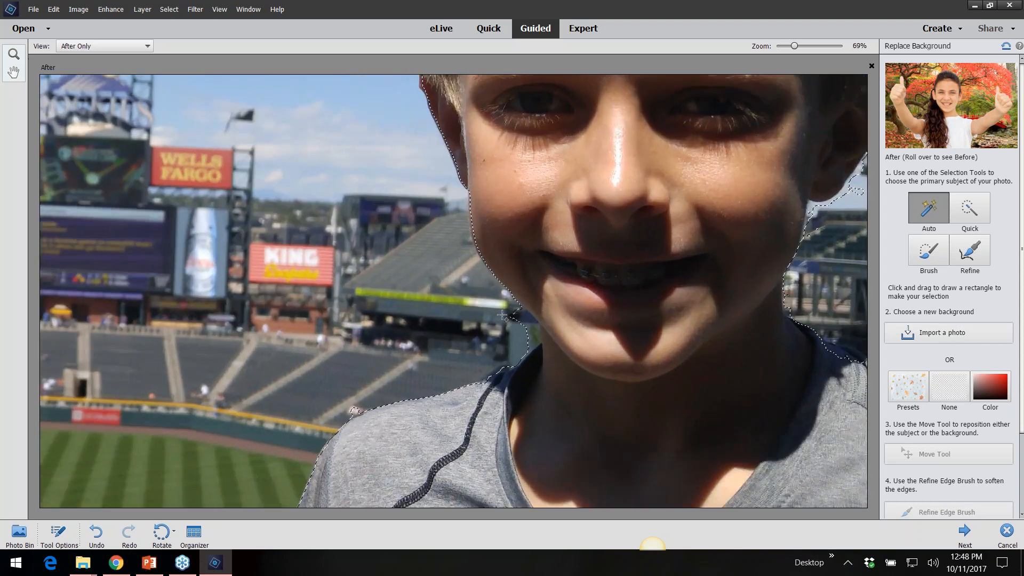
pyautogui.moveTo(500, 301); pyautogui.dragTo(550, 358)
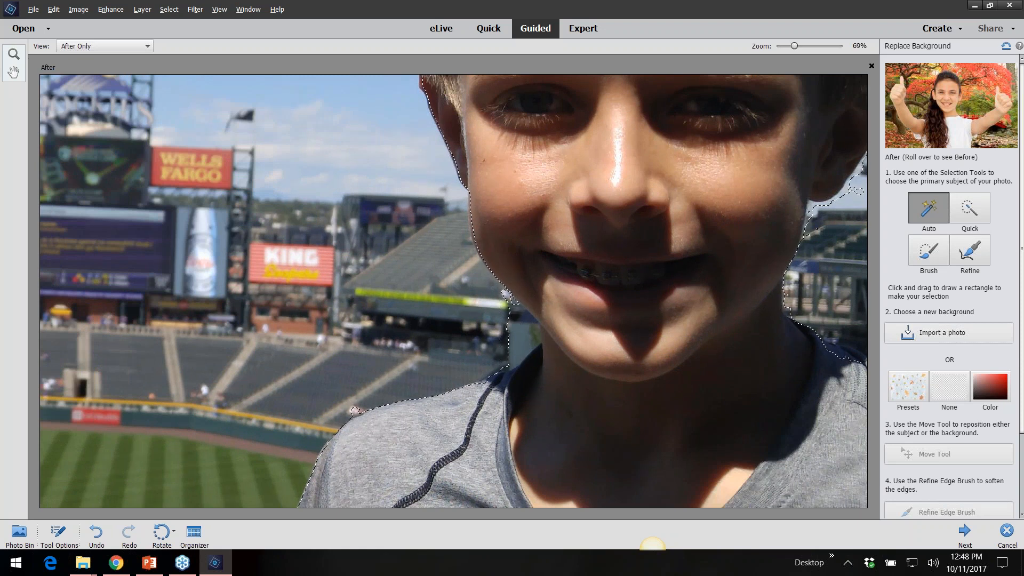
pyautogui.moveTo(553, 380); pyautogui.dragTo(481, 278)
# - Subtract the leftover background beside the collar, on the scoreboard side, from the selection with the Quick selection tool
pyautogui.click(968, 210)
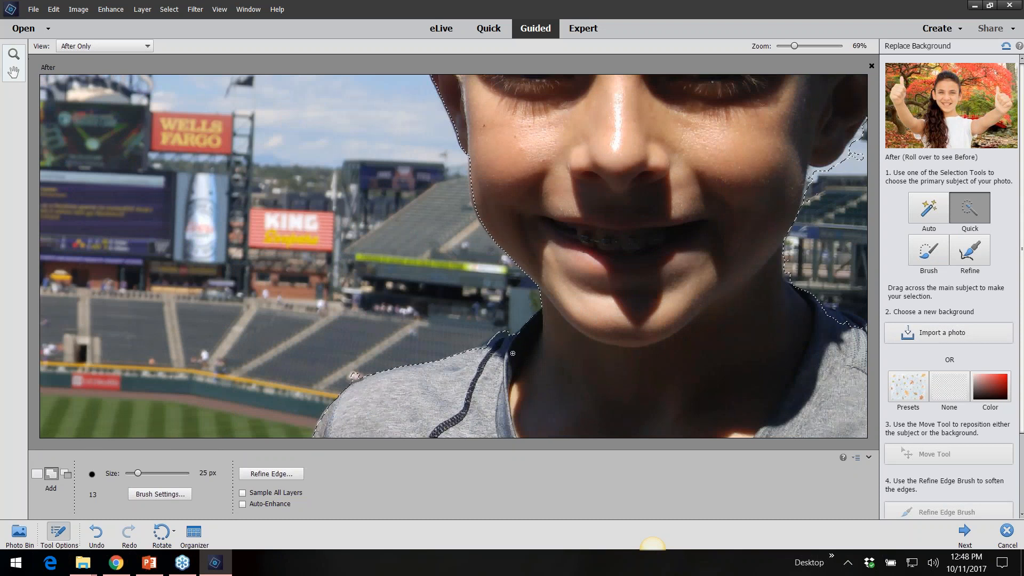
pyautogui.press('alt')
pyautogui.moveTo(502, 344); pyautogui.dragTo(493, 350)
# - Subtract the background patch below the ear opposite the scoreboard from the selection, using the Quick selection tool at 13 px
pyautogui.press('space')
pyautogui.moveTo(734, 258); pyautogui.dragTo(551, 333)
pyautogui.moveTo(699, 280); pyautogui.dragTo(699, 332)
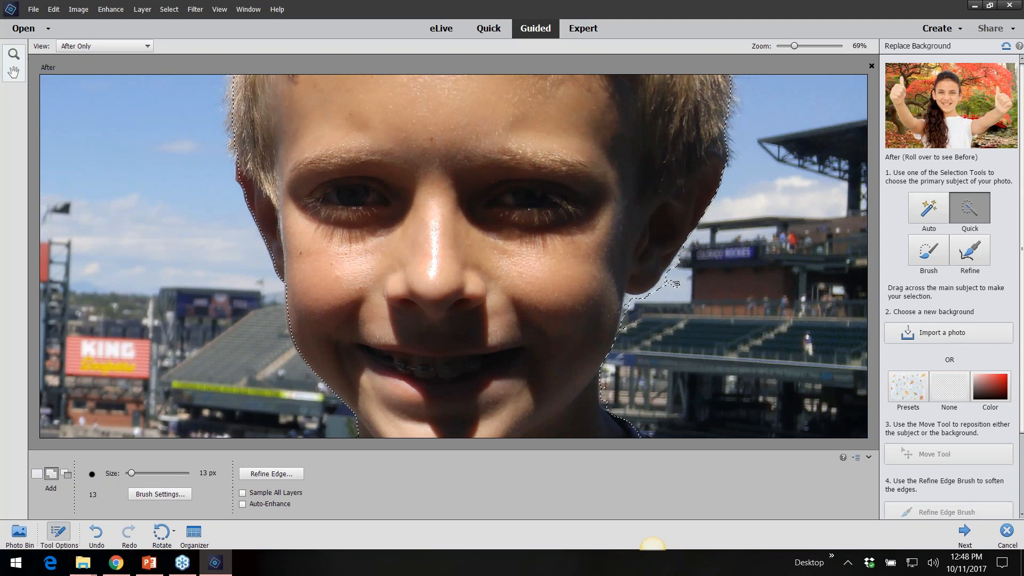
pyautogui.press('alt')
pyautogui.moveTo(673, 276); pyautogui.dragTo(687, 263)
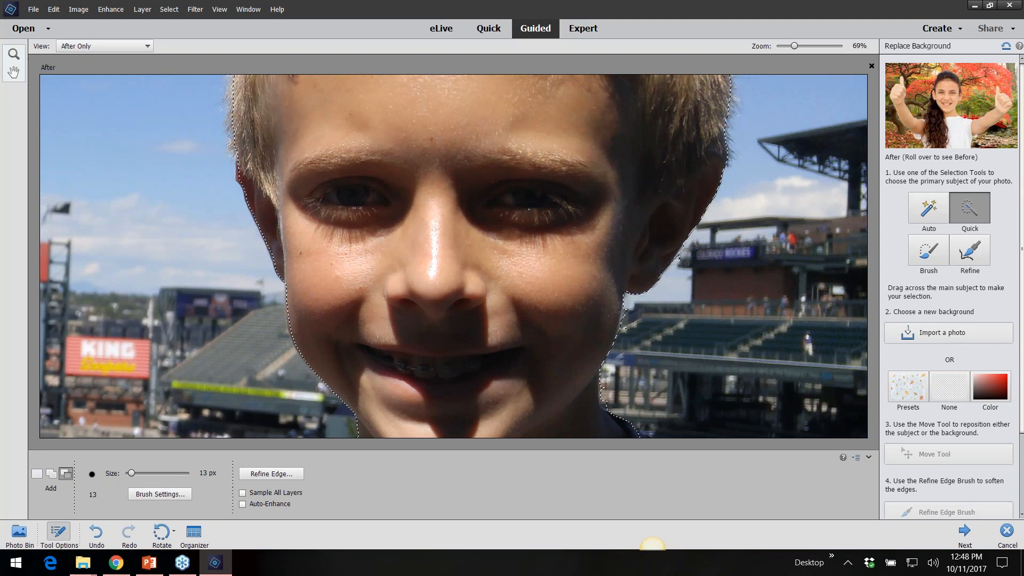
pyautogui.press('alt')
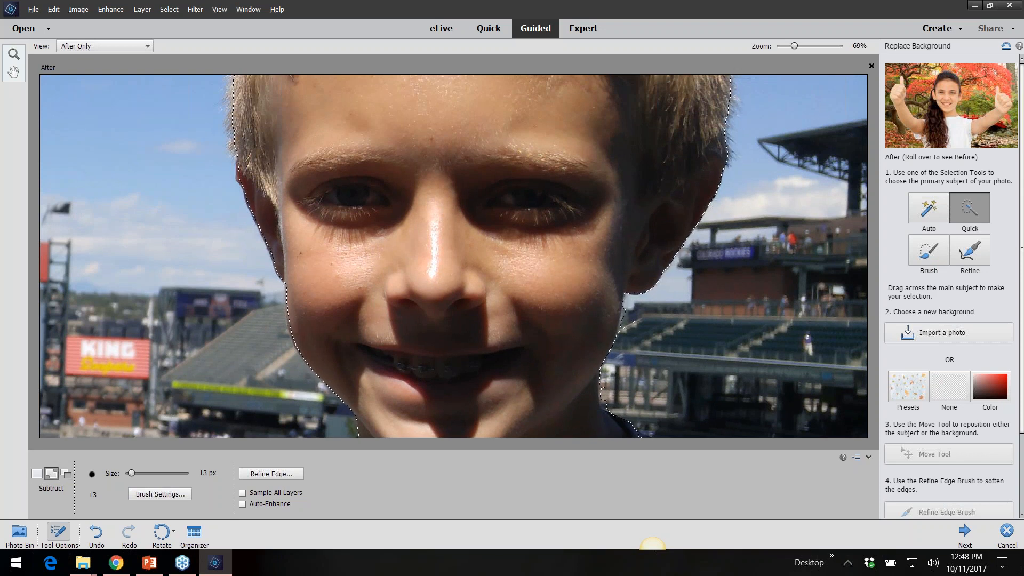
pyautogui.press('alt')
# - Import the mountain and grassland photo _DSC0002 as the new background behind the selected boy
pyautogui.scroll(-4, 624, 334)
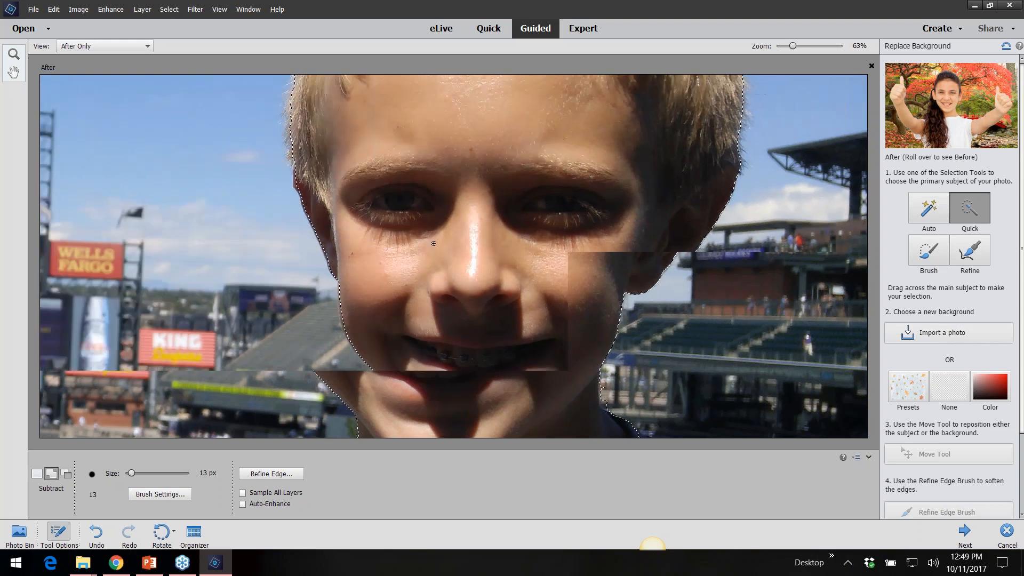
pyautogui.scroll(-3, 623, 335)
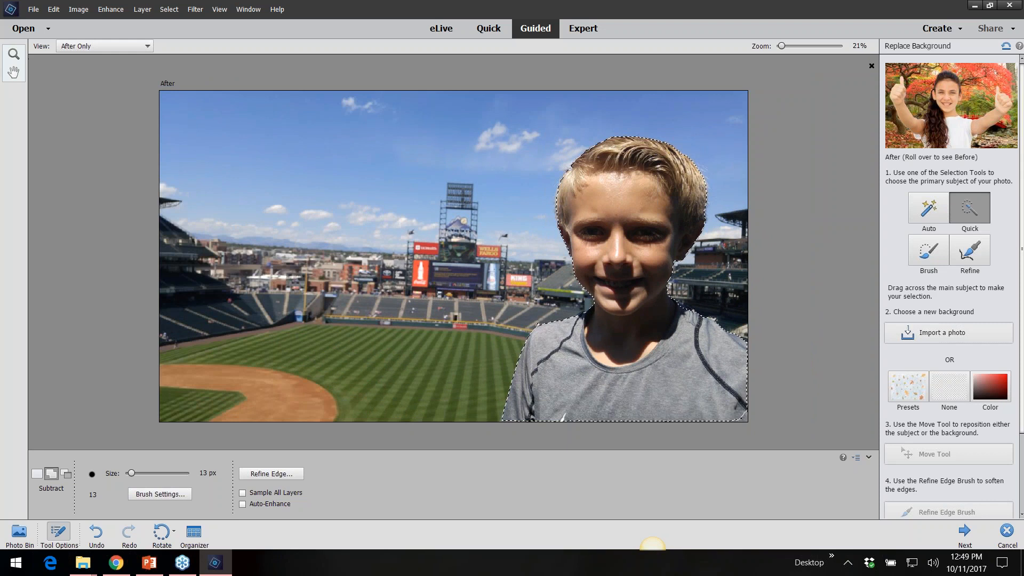
pyautogui.click(948, 333)
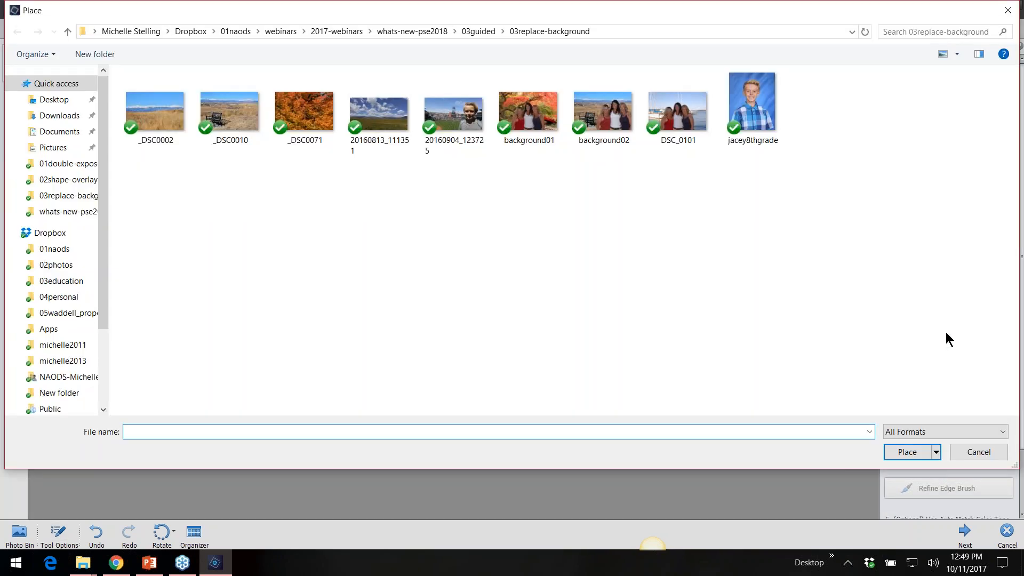
pyautogui.click(159, 118)
pyautogui.click(902, 453)
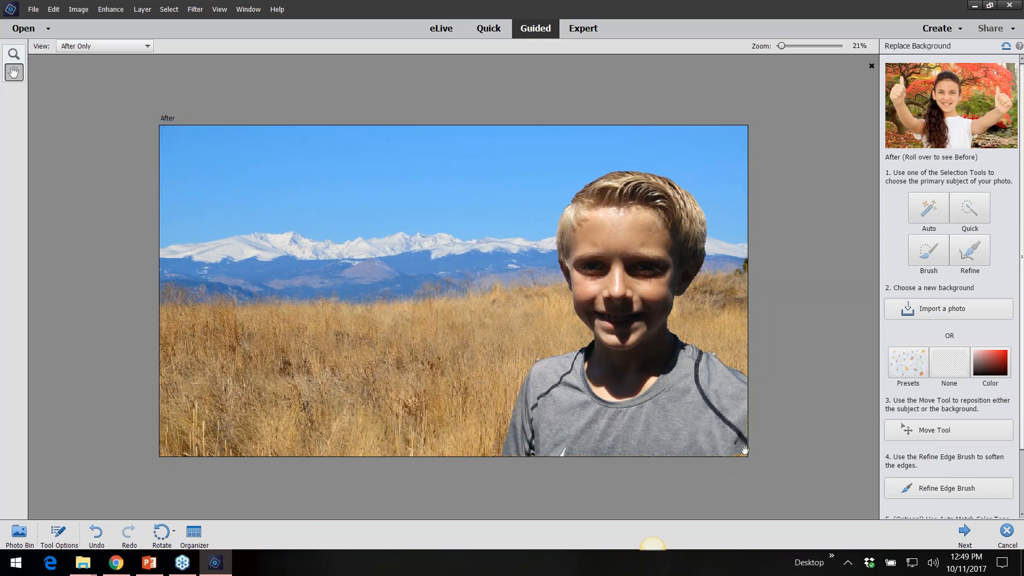
# - Reposition the boy cutout with the Move Tool near the middle of the mountain landscape, leaving his shirt at the photo's lower edge
pyautogui.scroll(2, 789, 470)
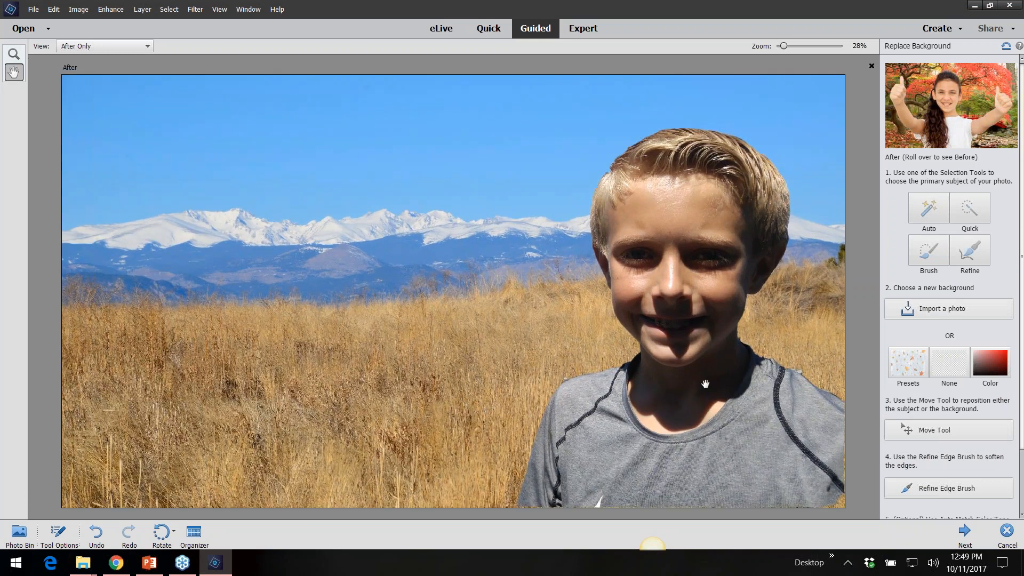
pyautogui.scroll(1, 840, 488)
pyautogui.scroll(1, 668, 334)
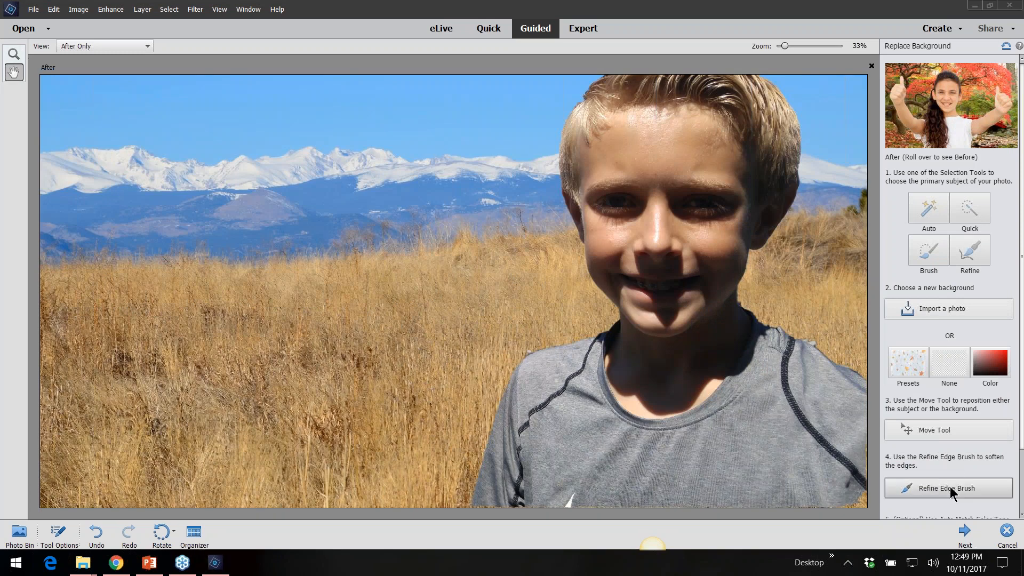
pyautogui.click(936, 430)
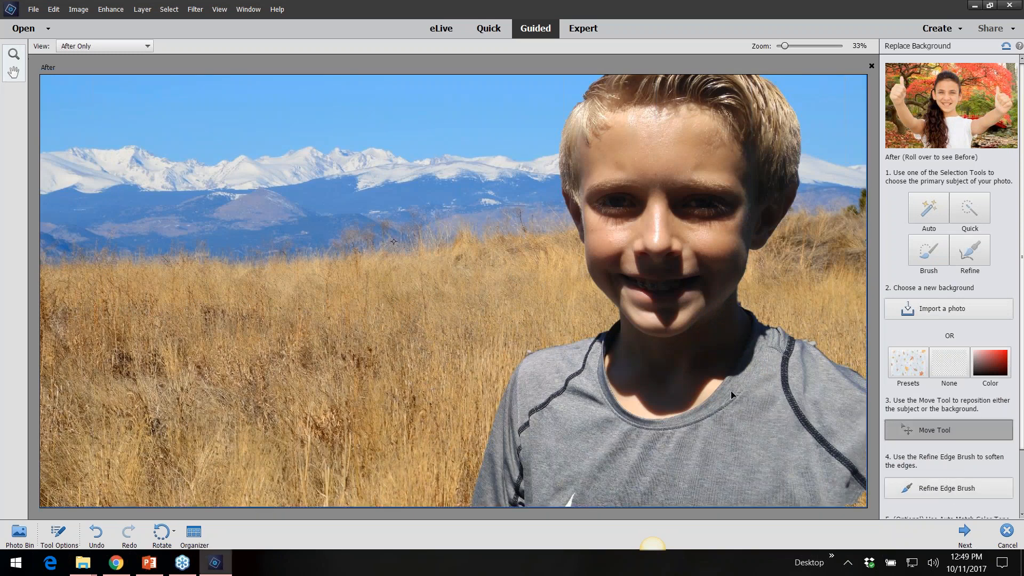
pyautogui.moveTo(583, 391); pyautogui.dragTo(500, 385)
pyautogui.moveTo(496, 241); pyautogui.dragTo(477, 278)
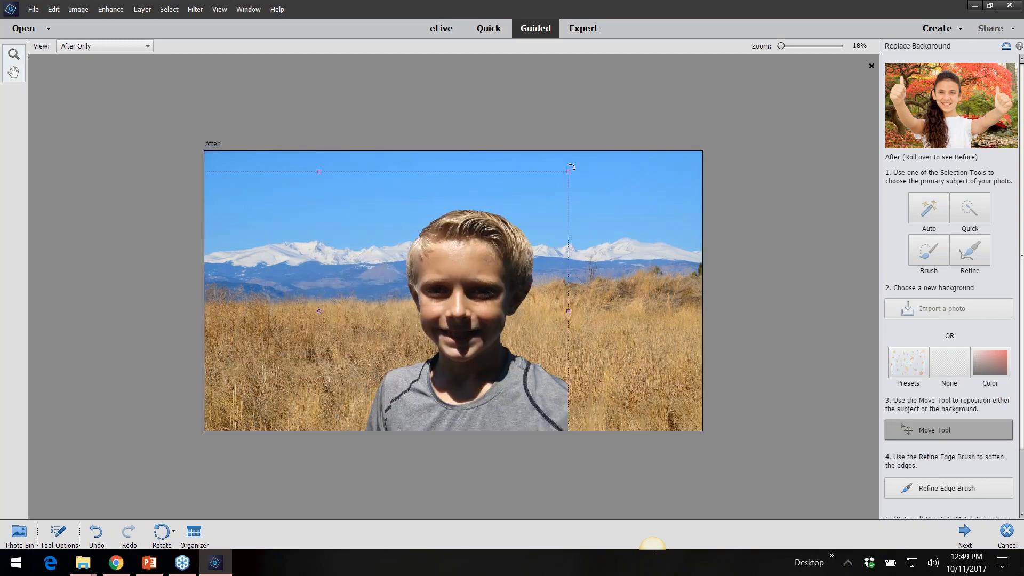
# - Scale the boy cutout down slightly and move him into the lower right corner of the landscape
pyautogui.moveTo(568, 171); pyautogui.dragTo(516, 202)
pyautogui.moveTo(424, 317); pyautogui.dragTo(653, 299)
pyautogui.click(672, 424)
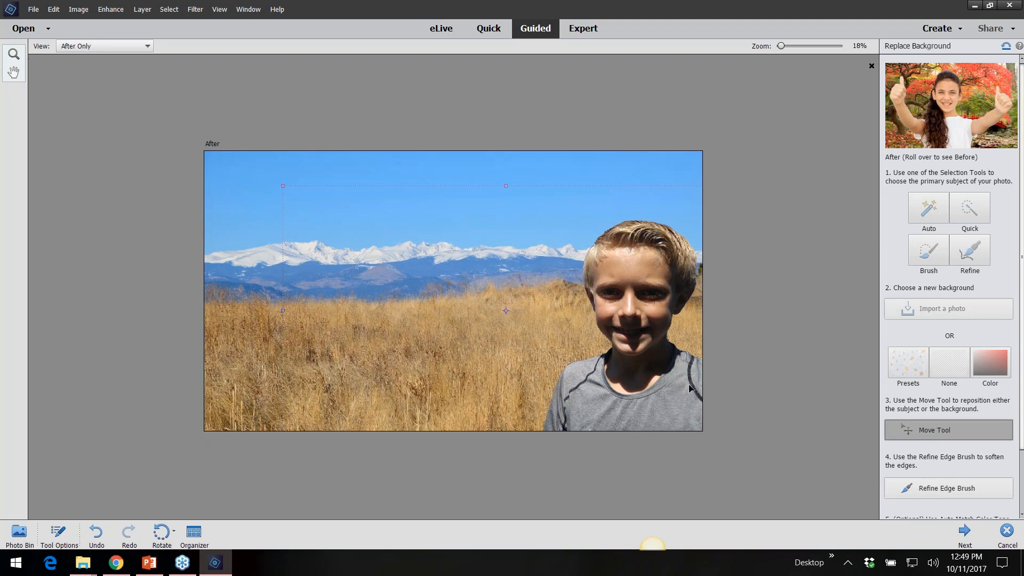
# - Blend the boy with the mountain background using Auto Match Color Tone
pyautogui.scroll(-1, 690, 388)
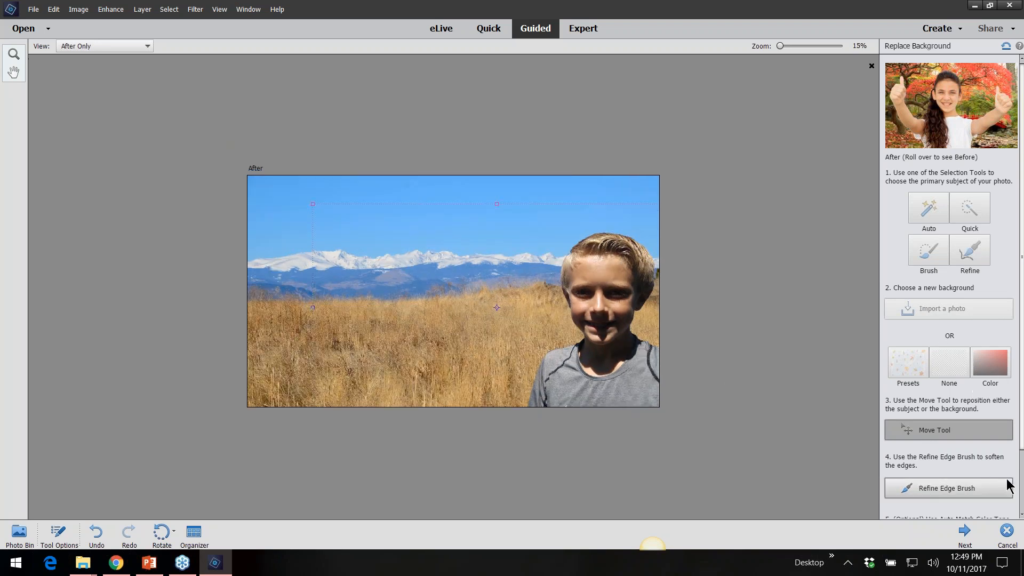
pyautogui.scroll(-2, 989, 459)
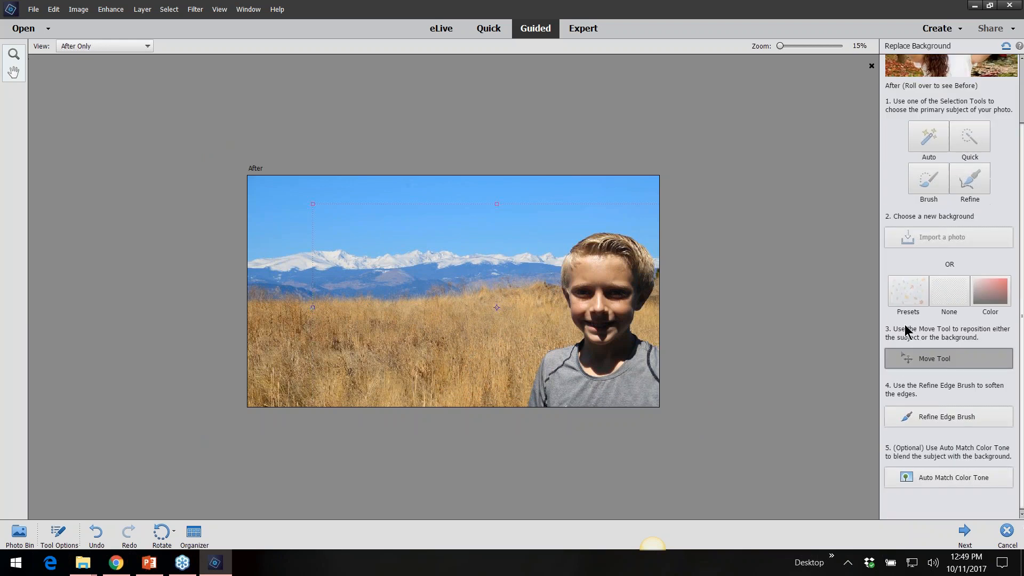
pyautogui.scroll(2, 907, 257)
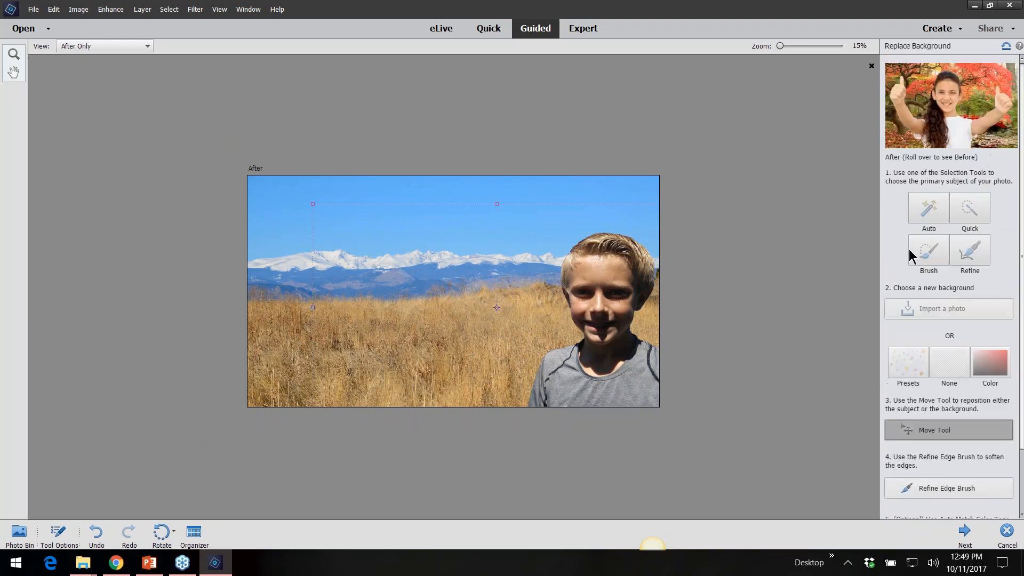
pyautogui.scroll(-2, 940, 348)
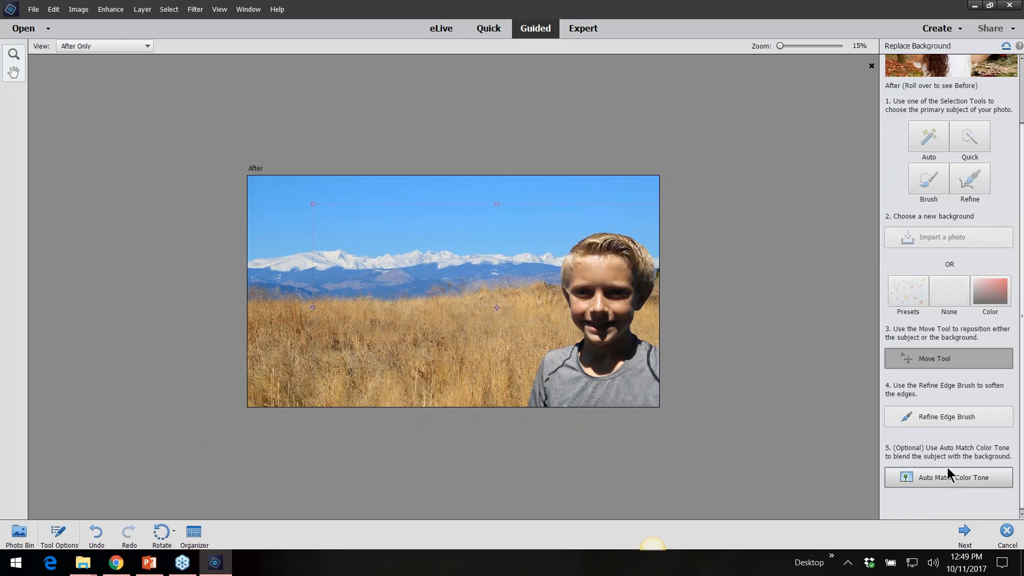
pyautogui.scroll(2, 593, 275)
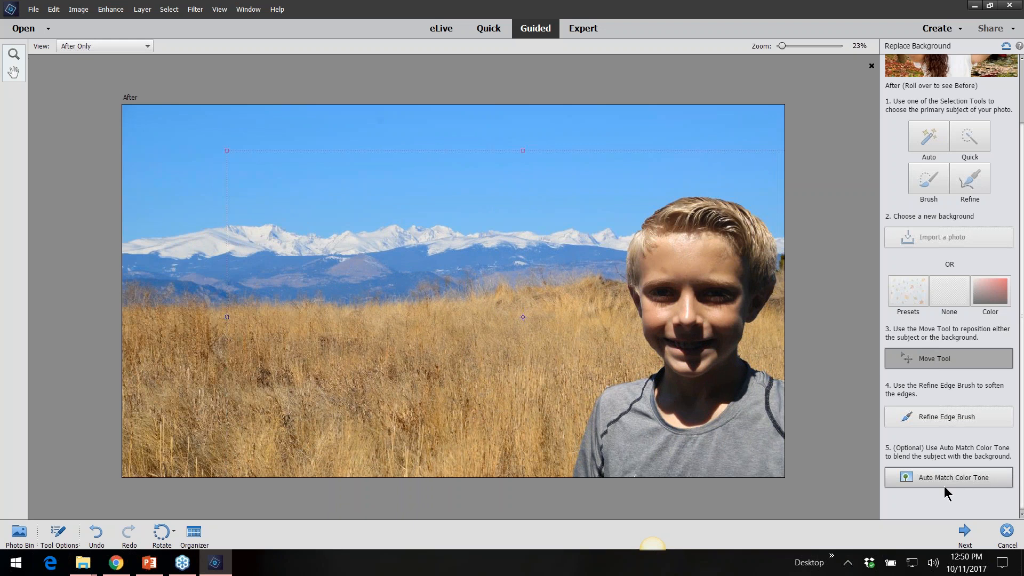
pyautogui.click(962, 476)
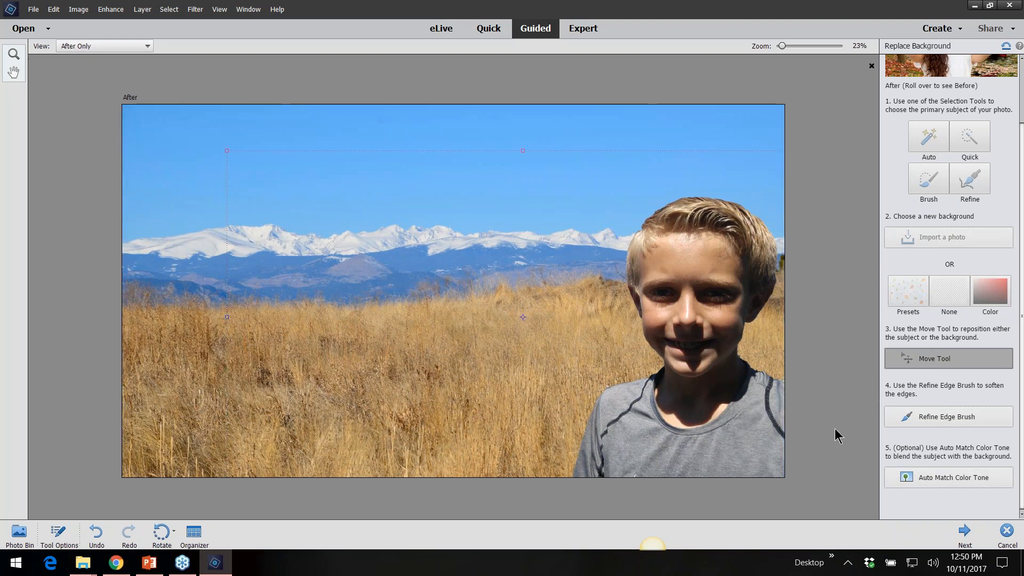
# - Move the boy cutout up and inward from the photo's borders to expose the cut edges of his shirt
pyautogui.moveTo(727, 419); pyautogui.dragTo(701, 384)
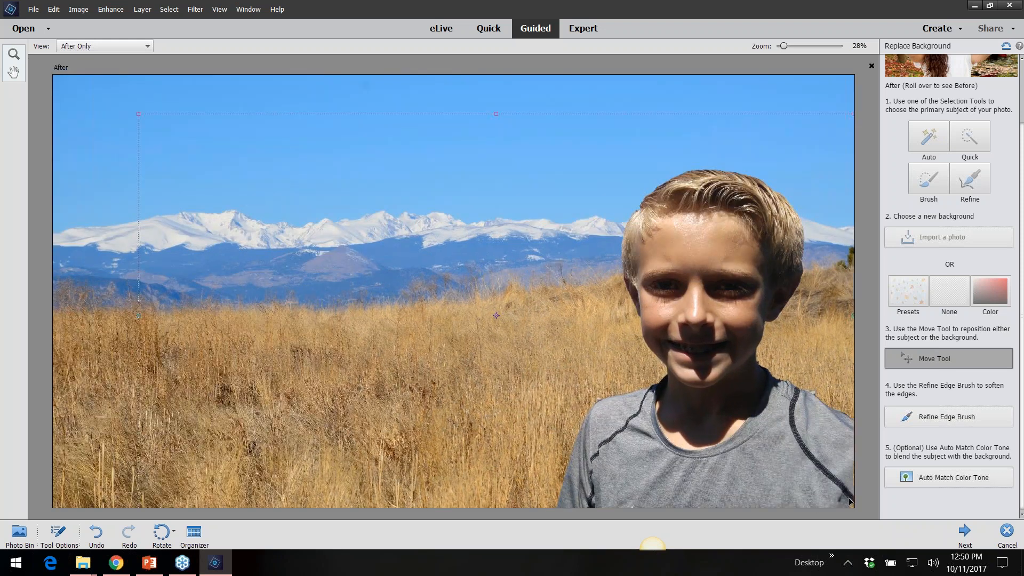
pyautogui.scroll(4, 864, 495)
pyautogui.scroll(2, 826, 468)
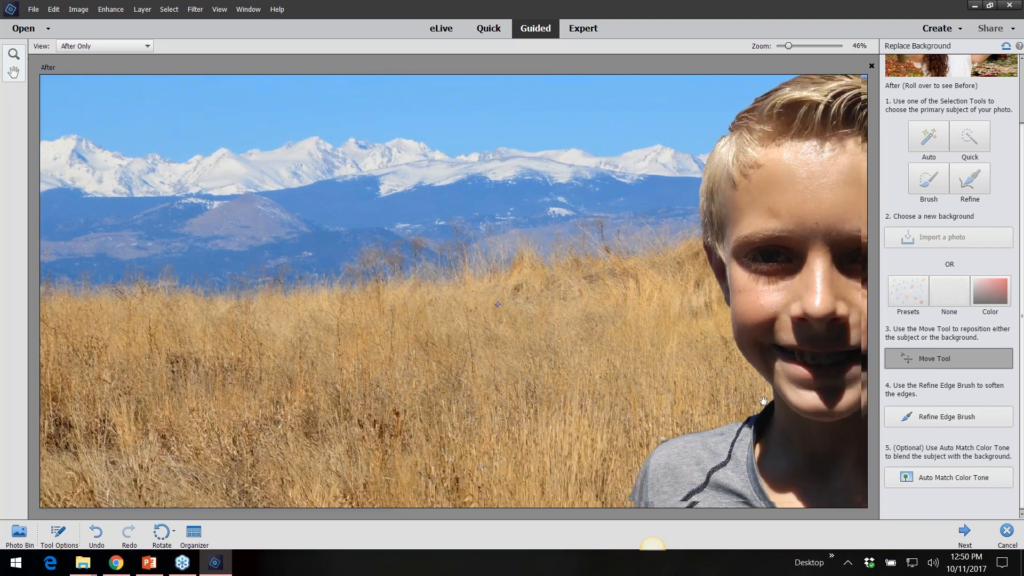
pyautogui.scroll(1, 828, 468)
pyautogui.moveTo(749, 425); pyautogui.dragTo(551, 289)
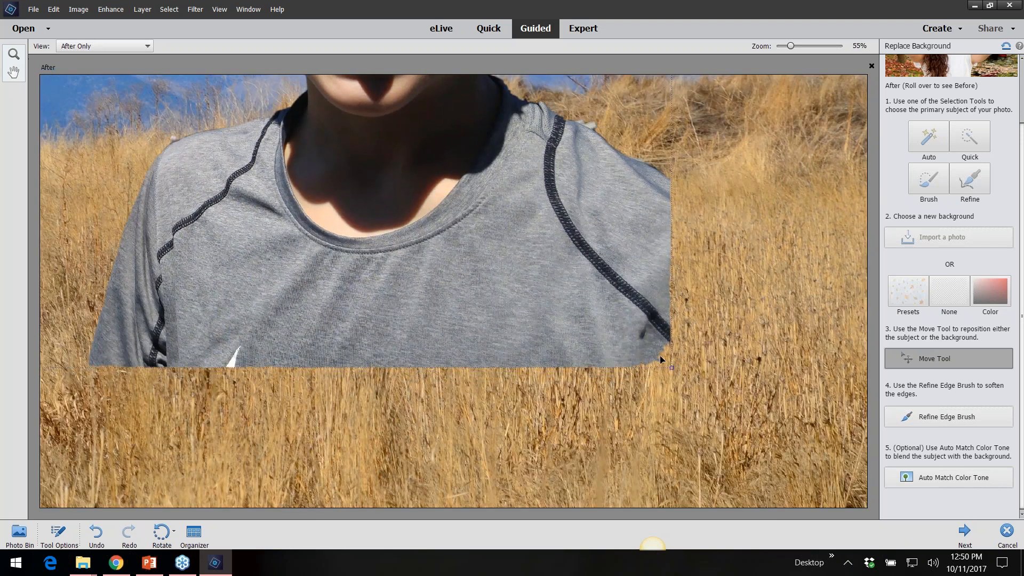
# - Restore the shirt's missing lower corners with the Refine Edge Brush in Add mode, and subtract the green spill beside the sleeve
pyautogui.click(971, 419)
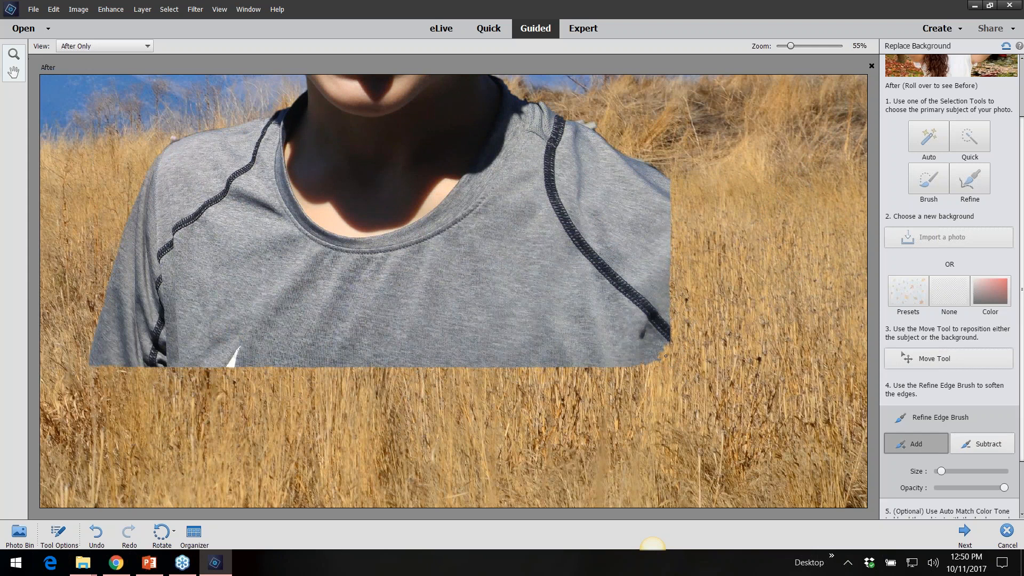
pyautogui.moveTo(668, 354)
pyautogui.mouseDown()
pyautogui.moveTo(645, 374)
pyautogui.moveTo(664, 371)
pyautogui.moveTo(631, 366)
pyautogui.moveTo(650, 360)
pyautogui.mouseUp()
pyautogui.moveTo(84, 363); pyautogui.dragTo(92, 335)
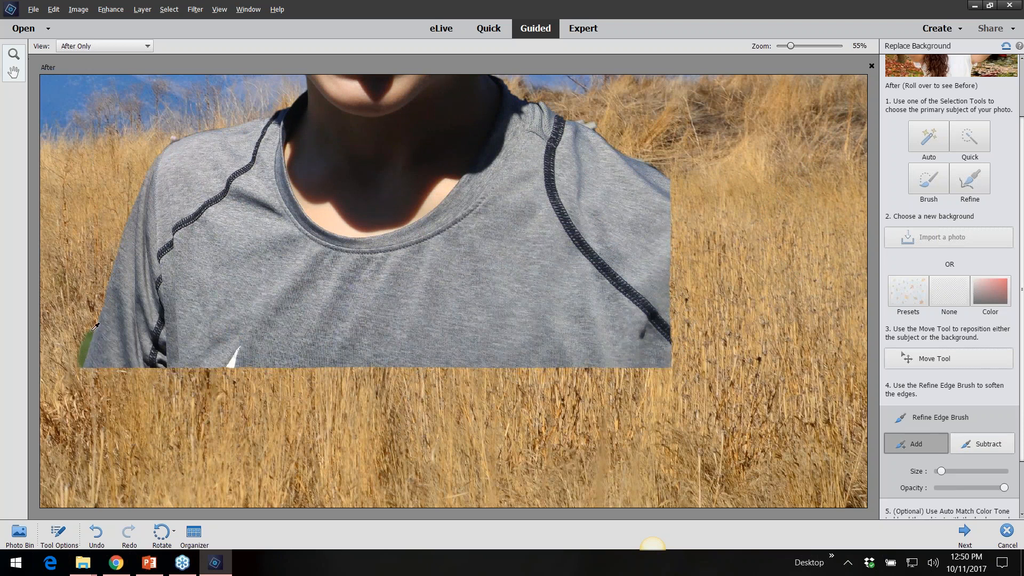
pyautogui.click(975, 445)
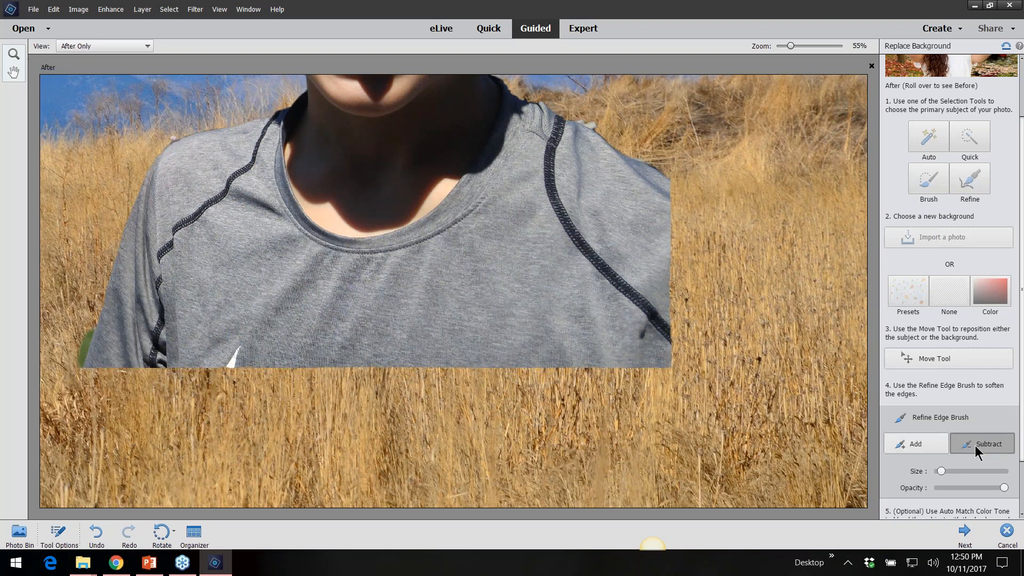
pyautogui.moveTo(86, 328)
pyautogui.mouseDown()
pyautogui.moveTo(70, 365)
pyautogui.moveTo(84, 339)
pyautogui.moveTo(74, 368)
pyautogui.moveTo(81, 349)
pyautogui.moveTo(75, 373)
pyautogui.mouseUp()
# - Move the boy cutout back into the lower right corner so his shirt meets the photo's borders
pyautogui.scroll(-6, 359, 287)
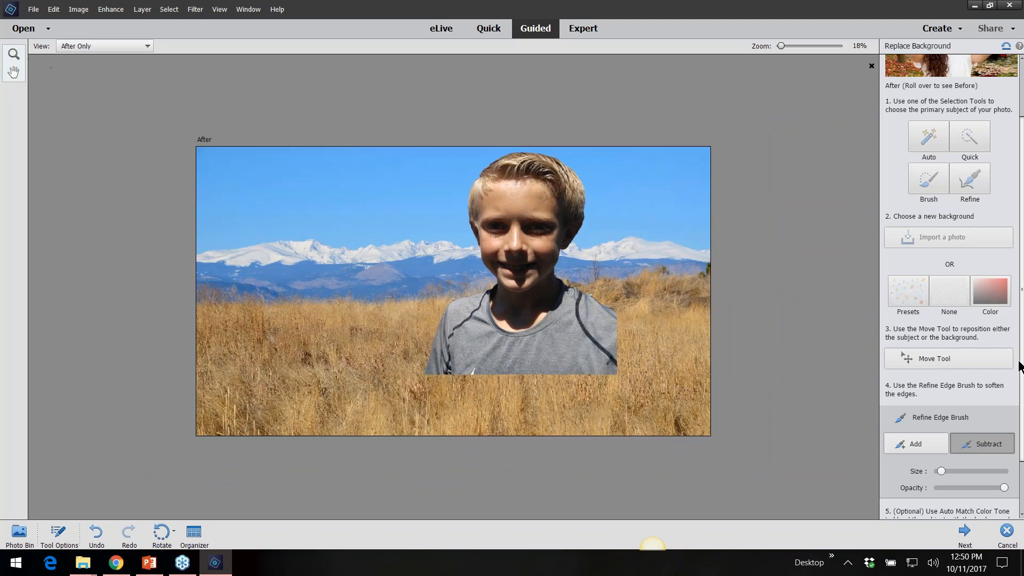
pyautogui.click(955, 362)
pyautogui.moveTo(549, 298); pyautogui.dragTo(663, 356)
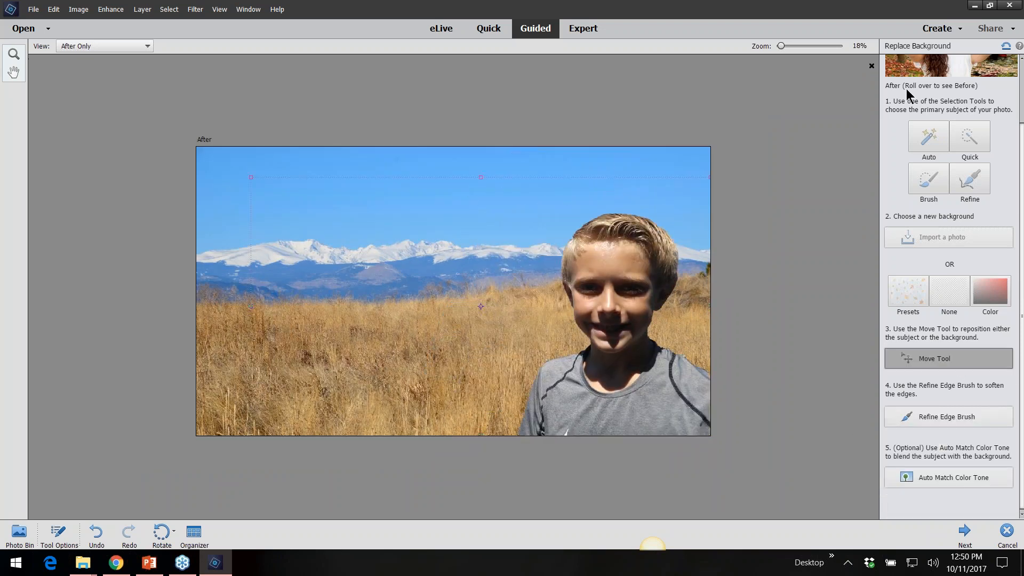
# - Reset the Replace Background edit to the original stadium photo and select the boy again with the Auto selection tool's rectangle
pyautogui.scroll(4, 882, 248)
pyautogui.scroll(2, 928, 220)
pyautogui.scroll(-2, 939, 229)
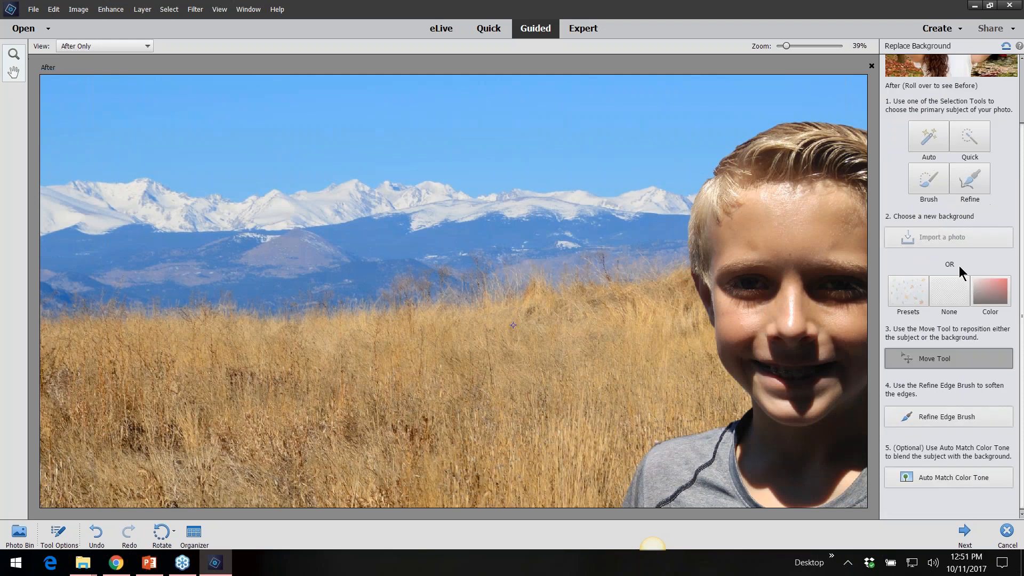
pyautogui.scroll(-4, 630, 262)
pyautogui.scroll(3, 953, 105)
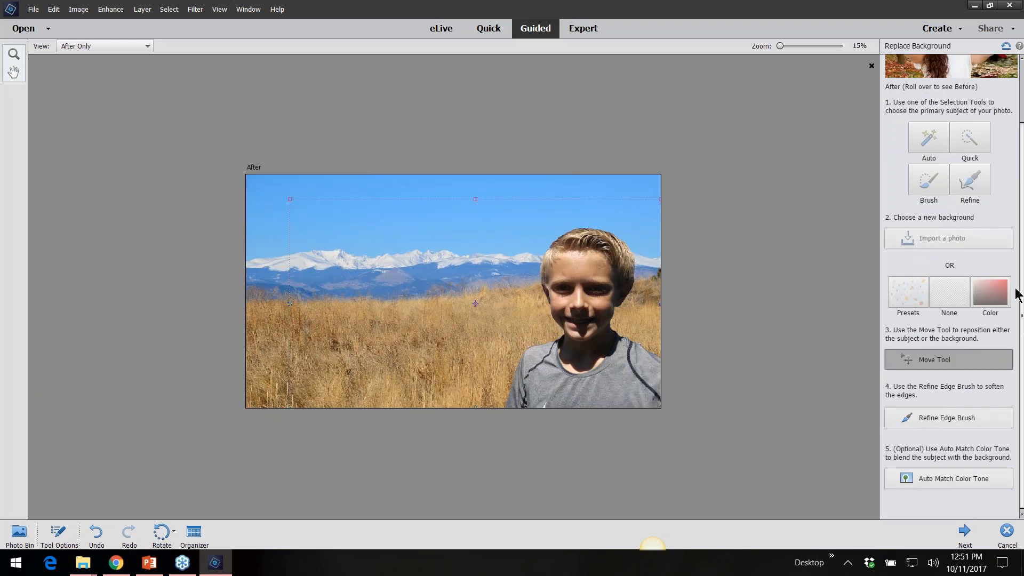
pyautogui.click(1008, 5)
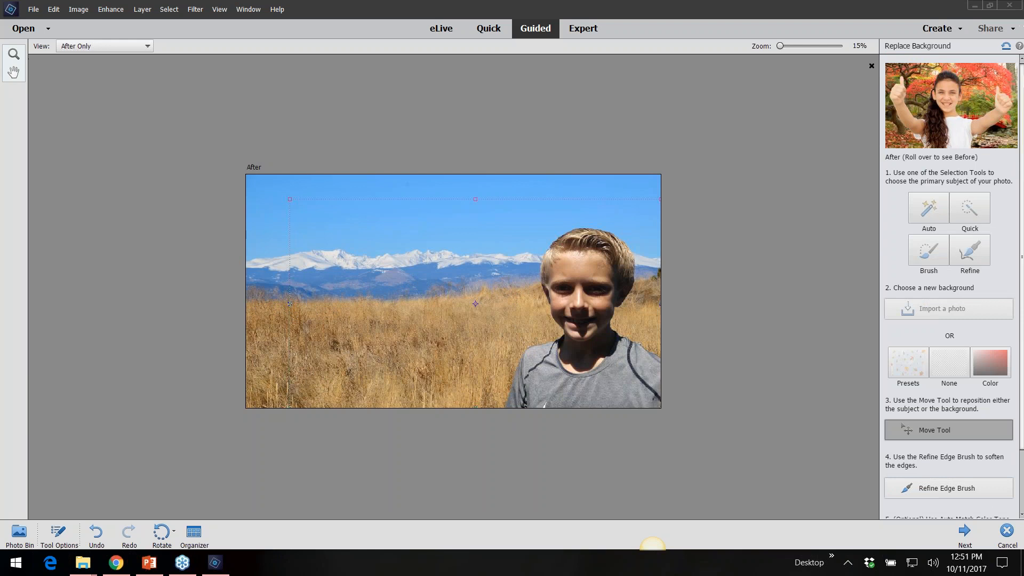
pyautogui.click(1006, 47)
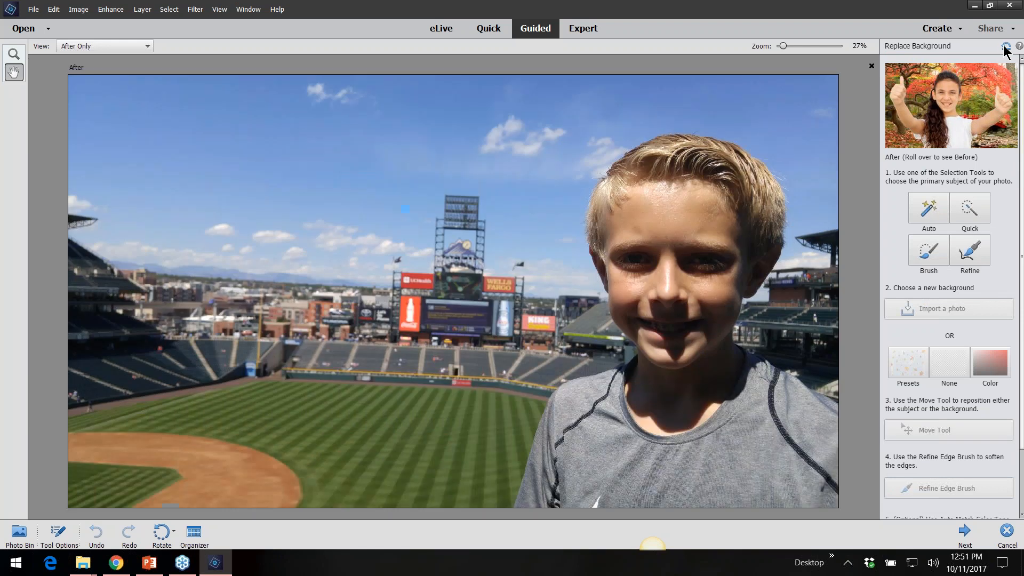
pyautogui.click(928, 209)
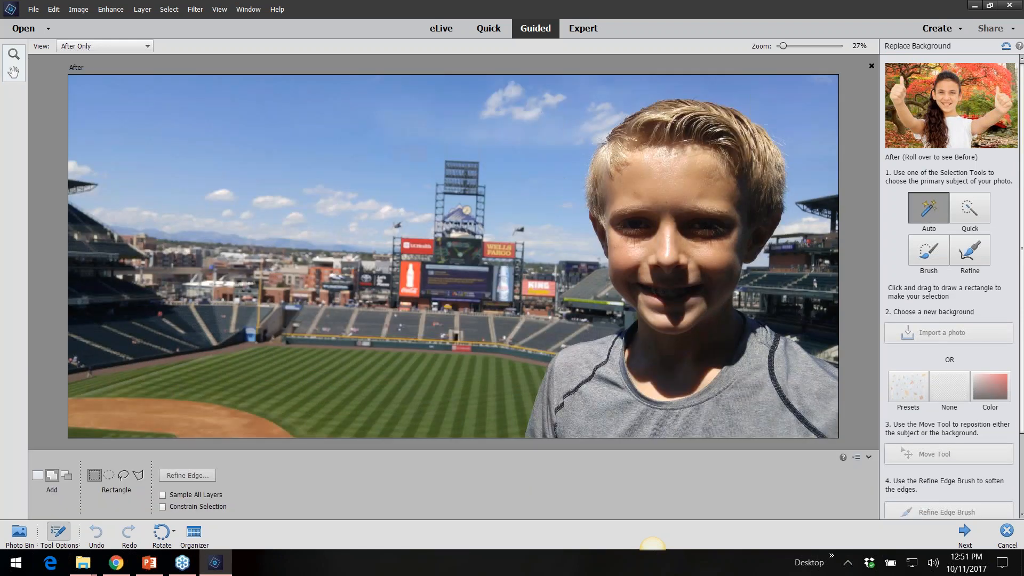
pyautogui.moveTo(751, 329); pyautogui.dragTo(853, 474)
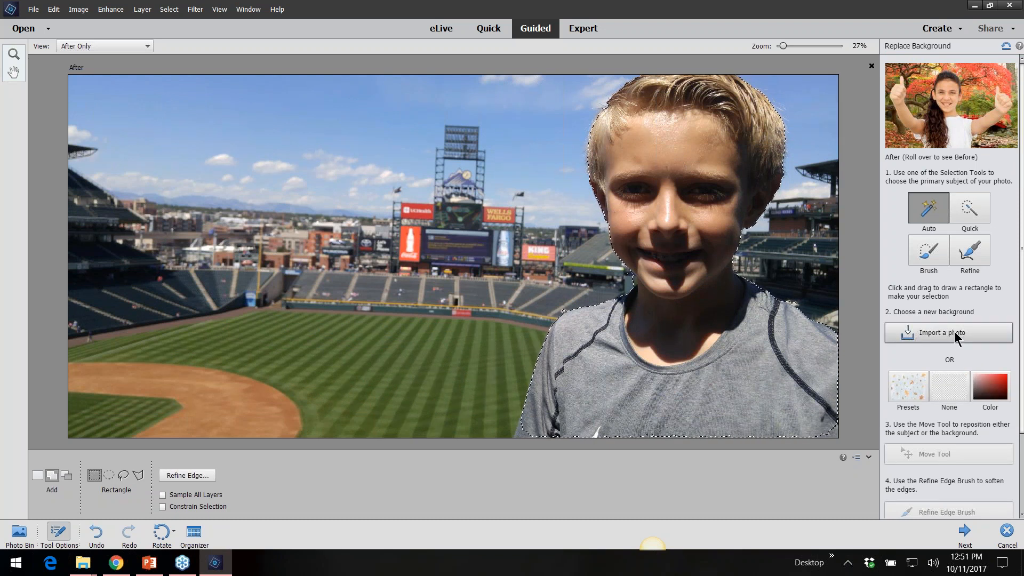
# - Preview the red bridge, sunset hills, cream scroll, tropical beach and painted circles background presets, and cancel without applying any
pyautogui.click(914, 395)
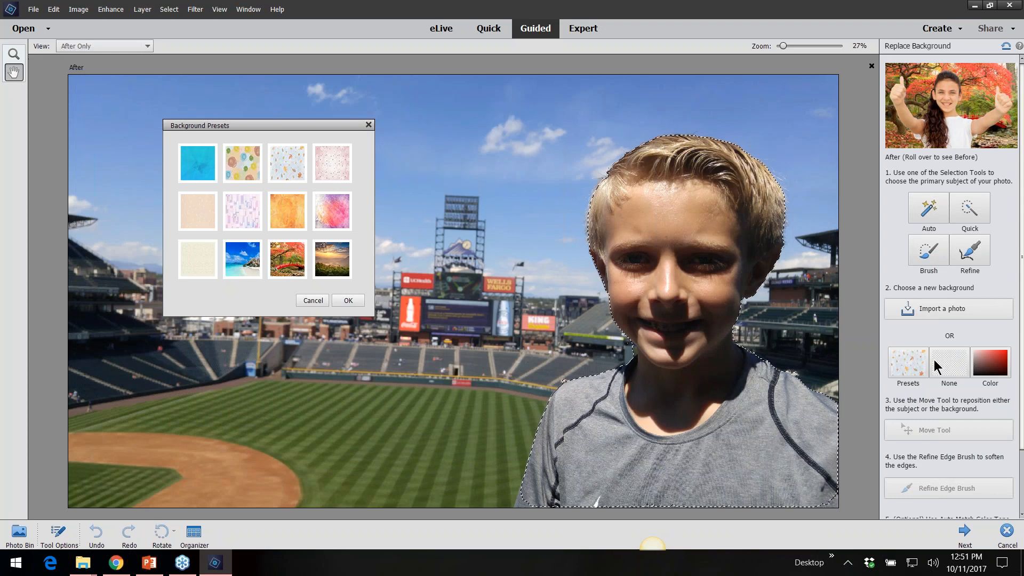
pyautogui.click(287, 255)
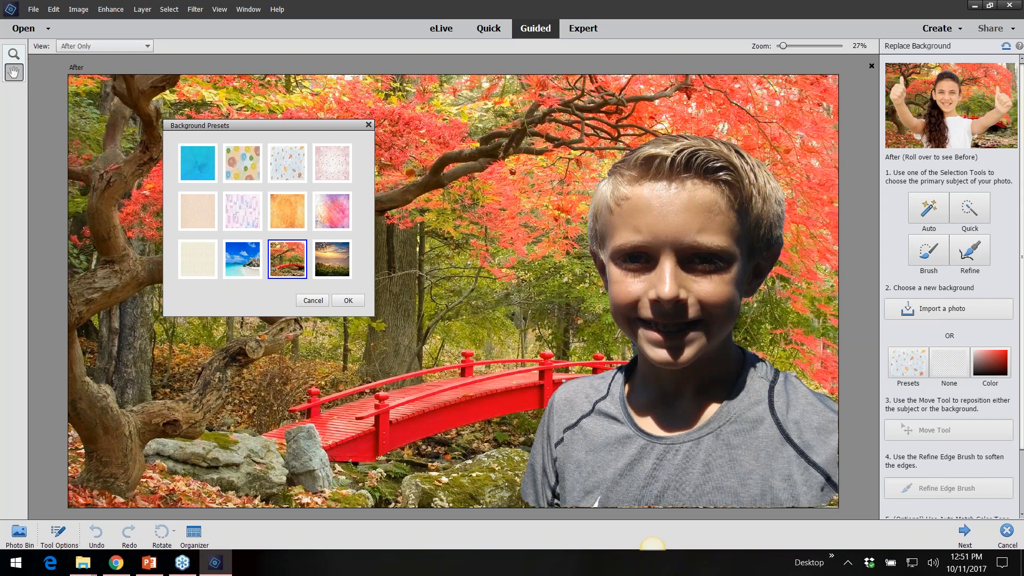
pyautogui.click(335, 271)
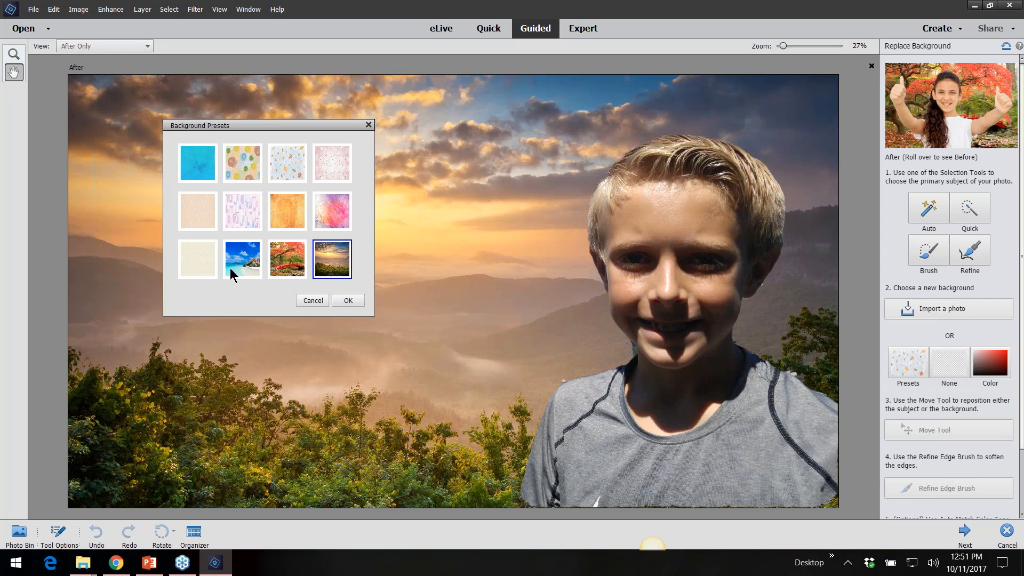
pyautogui.click(203, 261)
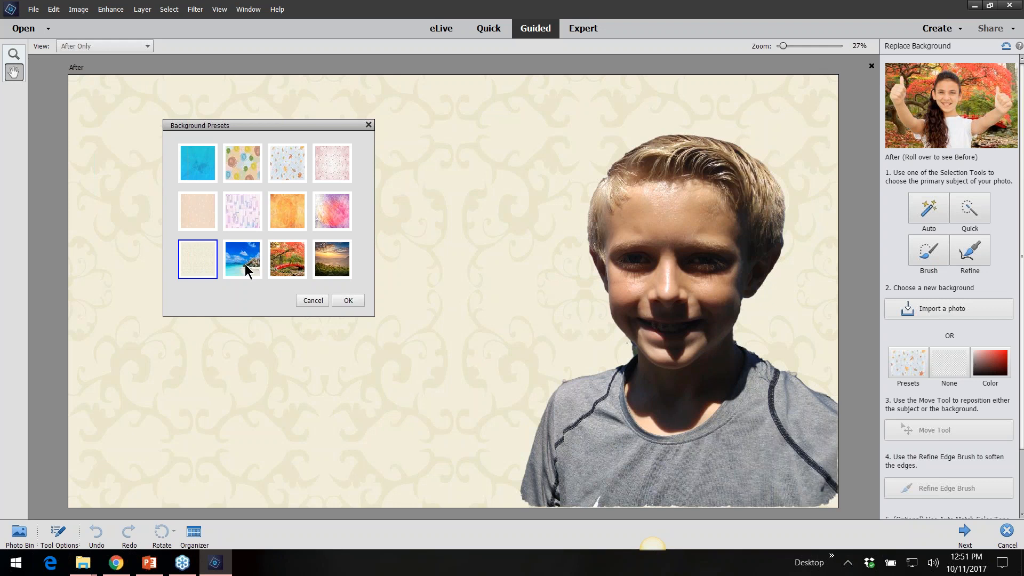
pyautogui.click(246, 265)
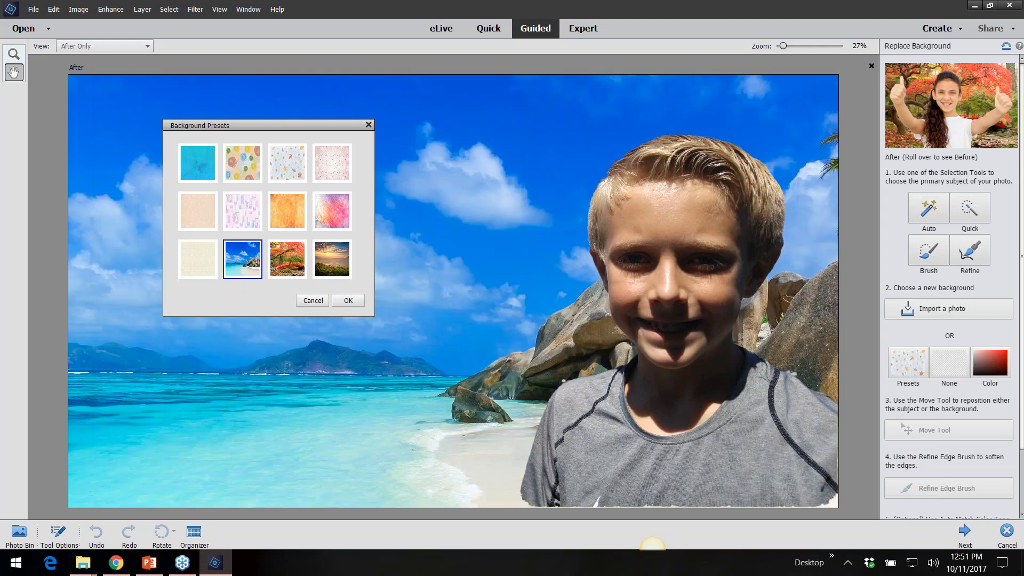
pyautogui.click(288, 261)
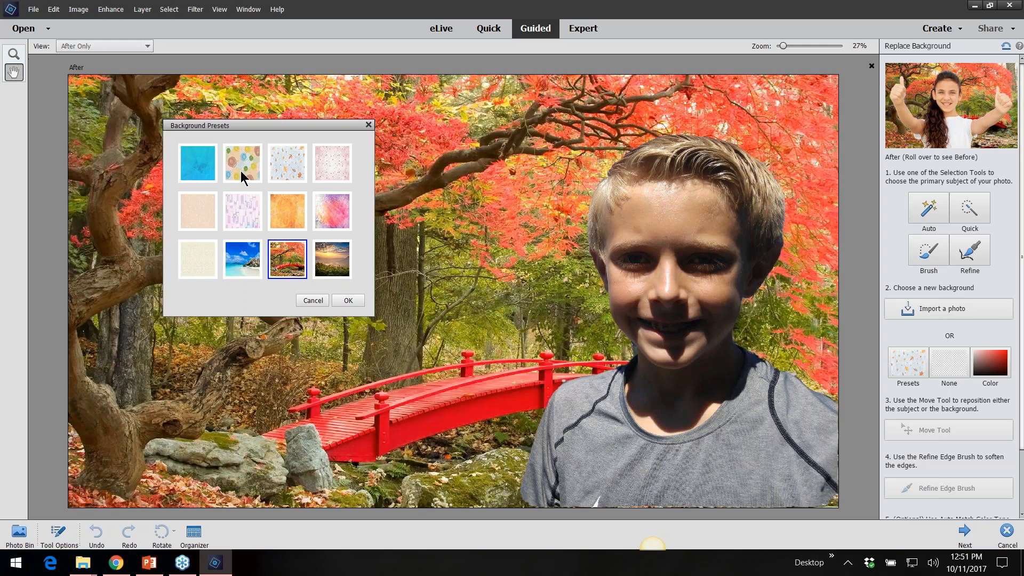
pyautogui.click(241, 171)
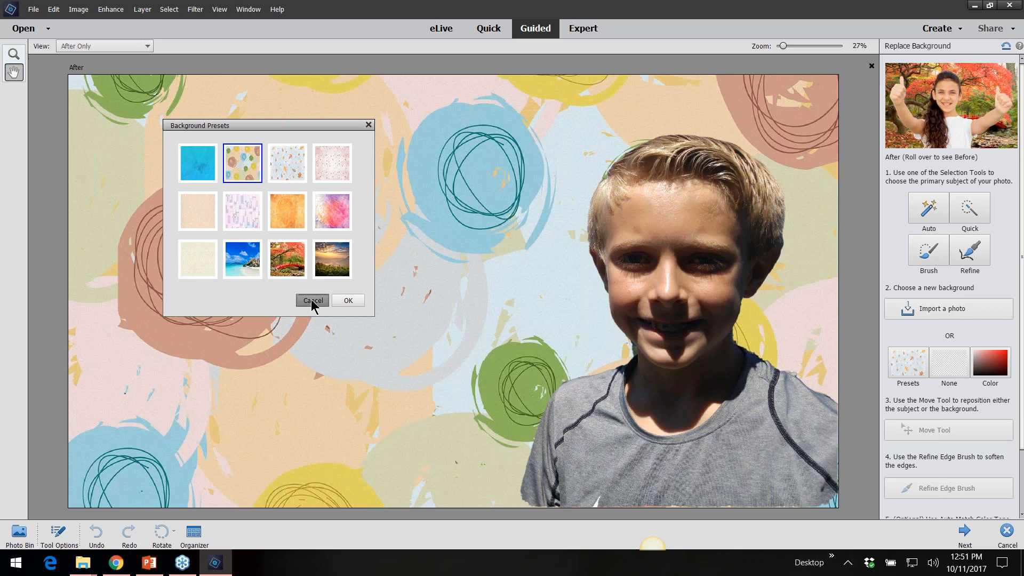
pyautogui.click(313, 300)
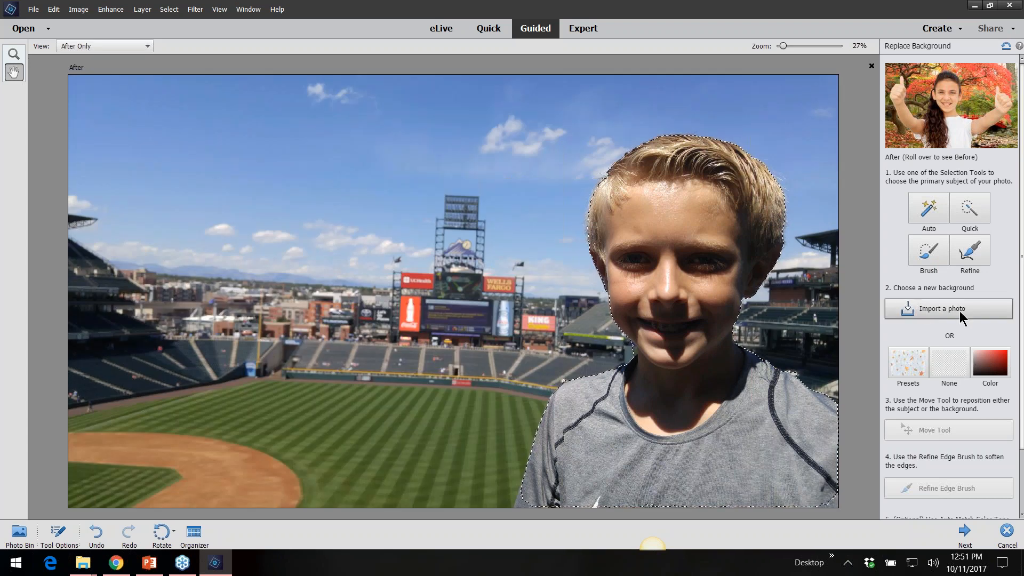
# - Replace the stadium background behind the boy with transparency and with a solid blue of hue 219°
pyautogui.click(946, 371)
pyautogui.click(983, 372)
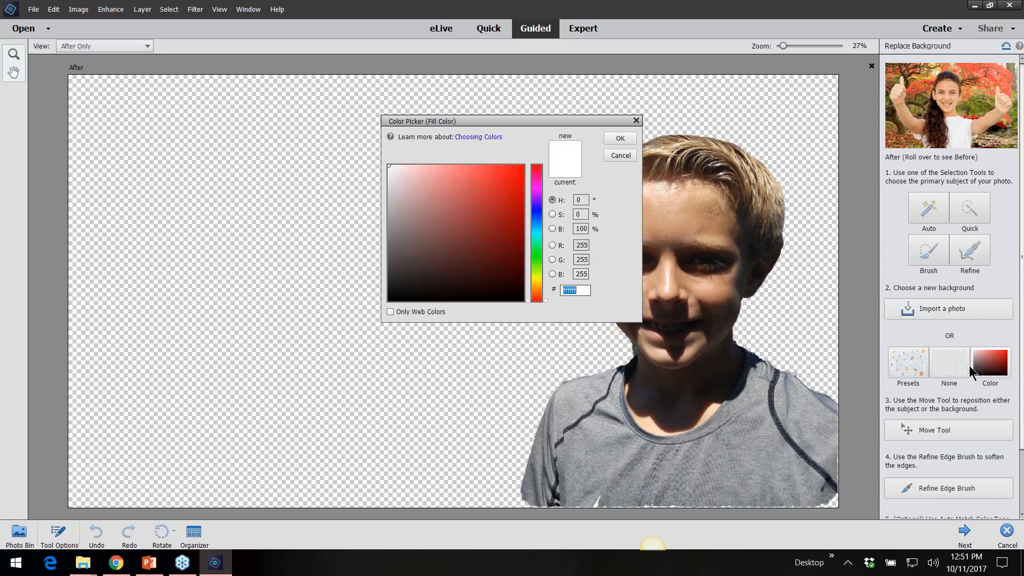
pyautogui.click(540, 218)
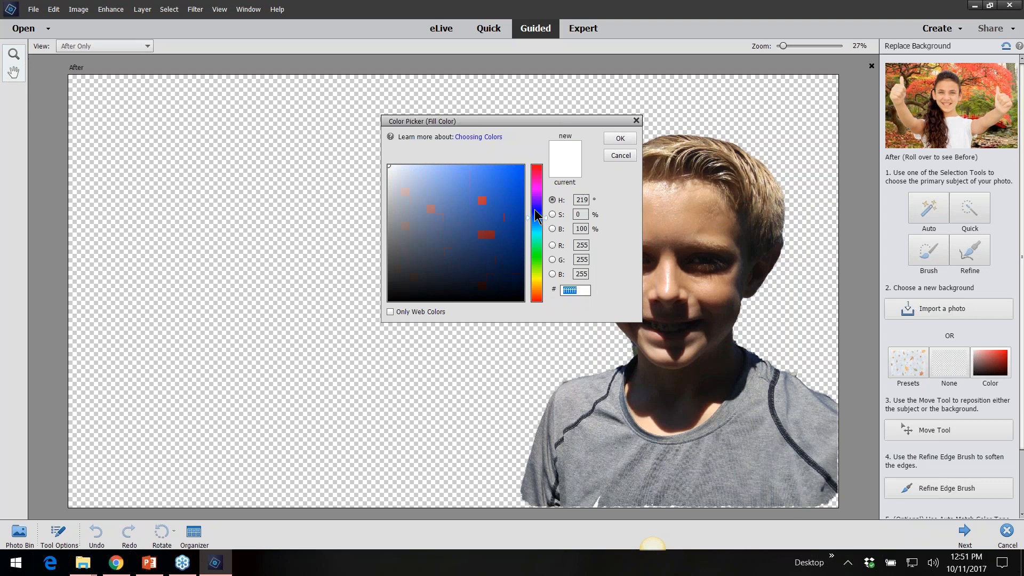
pyautogui.click(620, 140)
pyautogui.click(991, 373)
pyautogui.click(540, 217)
pyautogui.click(621, 138)
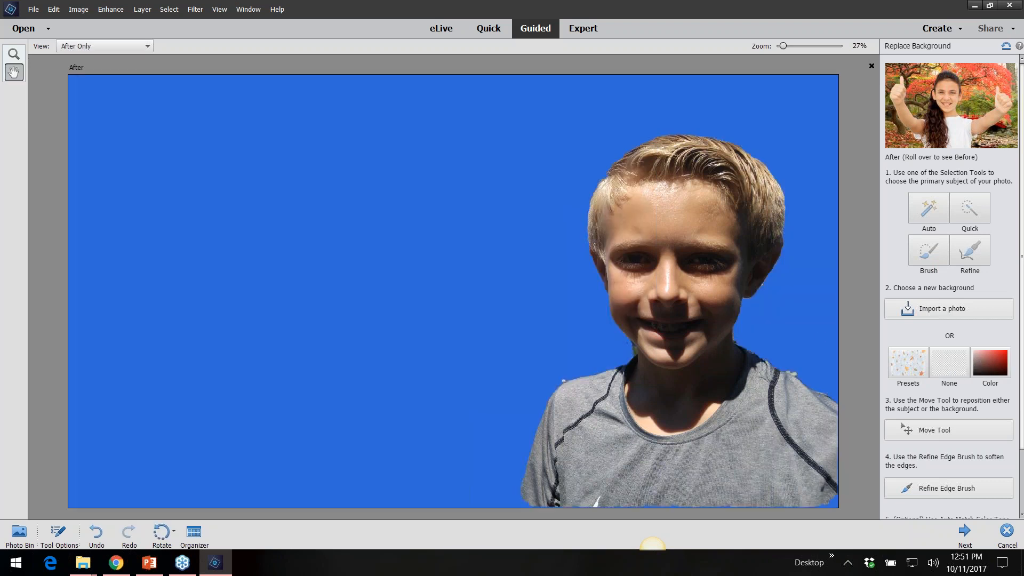
# - Dismiss the background presets without choosing one and close the stadium photo
pyautogui.click(919, 373)
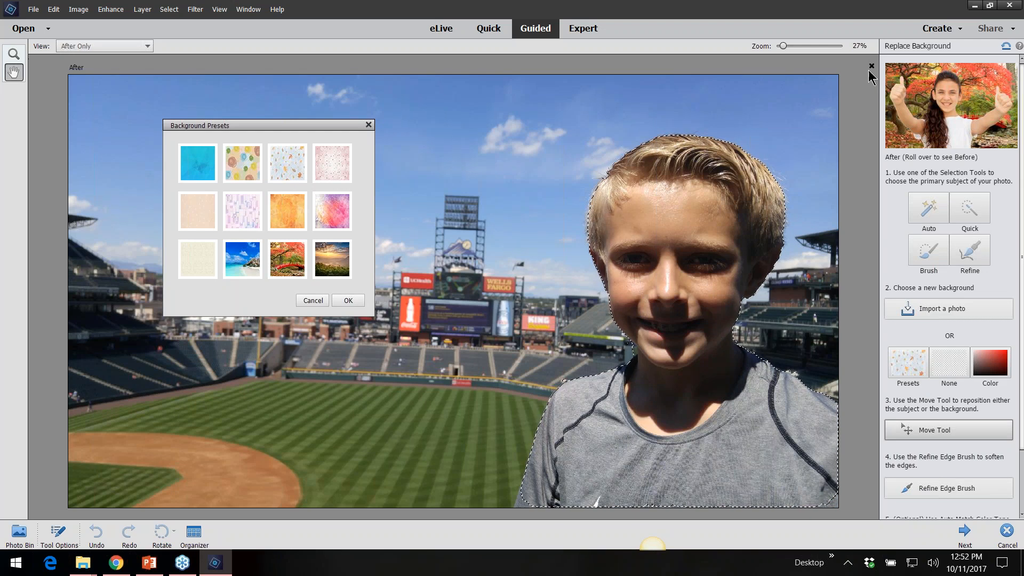
pyautogui.click(342, 300)
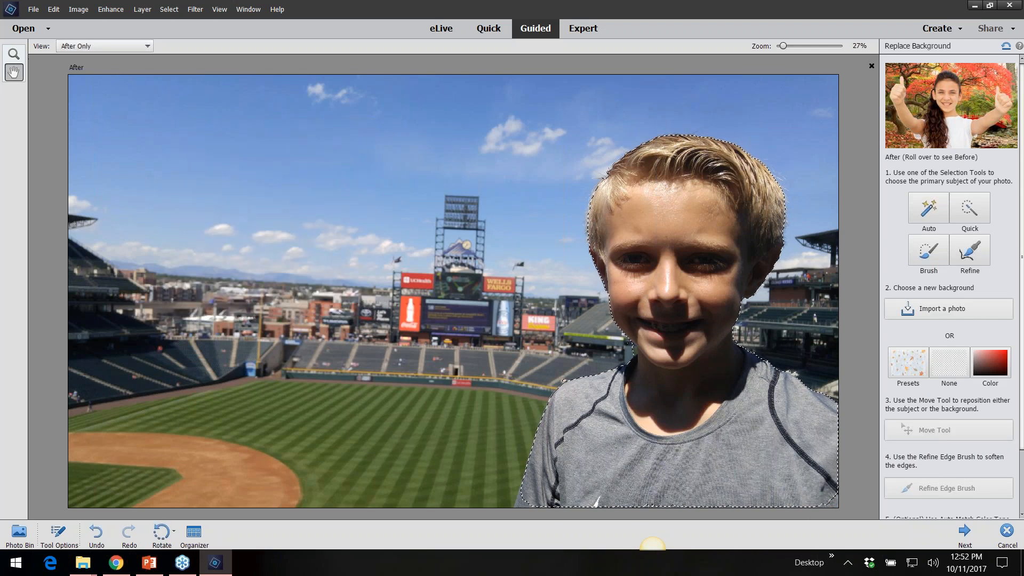
pyautogui.click(871, 66)
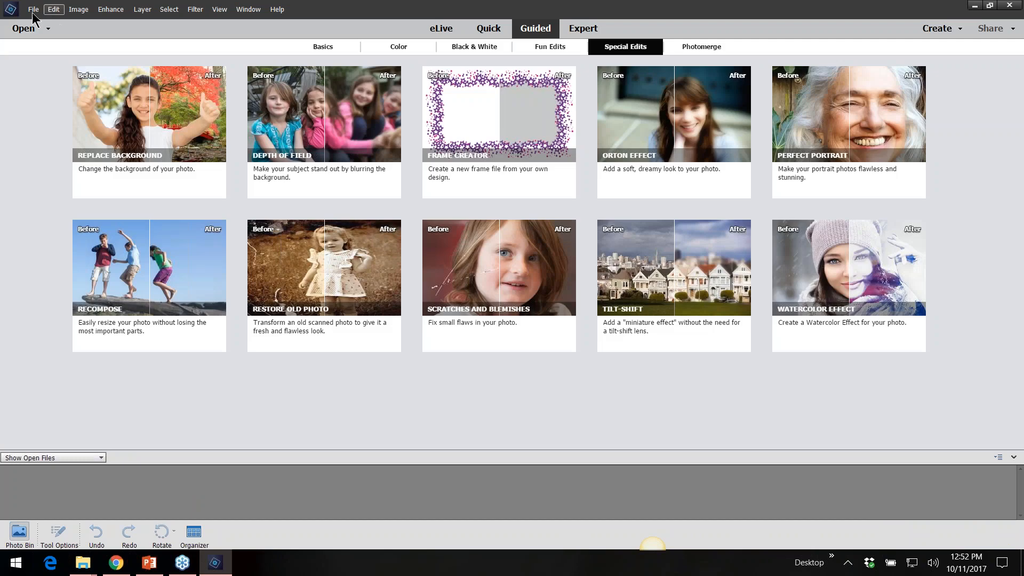
# - Open the photos background01, background02 and DSC_0101 together from the 03replace-background folder
pyautogui.click(34, 9)
pyautogui.click(49, 36)
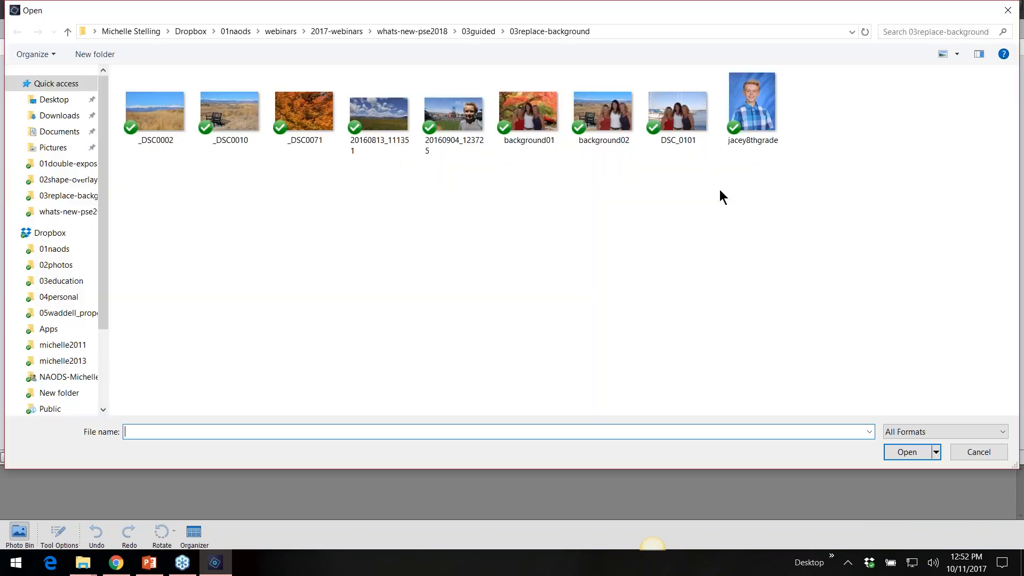
pyautogui.moveTo(507, 181); pyautogui.dragTo(704, 100)
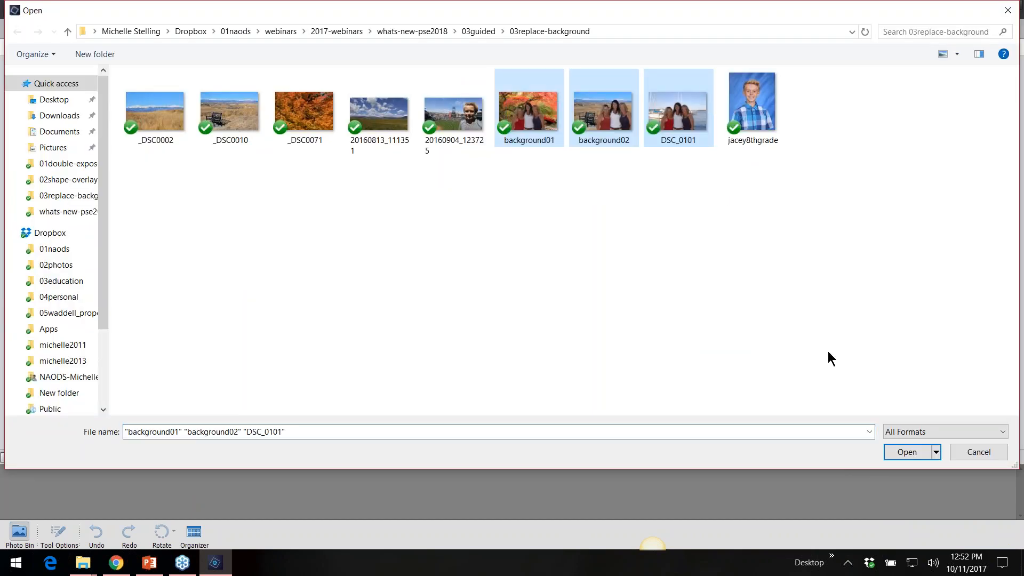
pyautogui.click(907, 453)
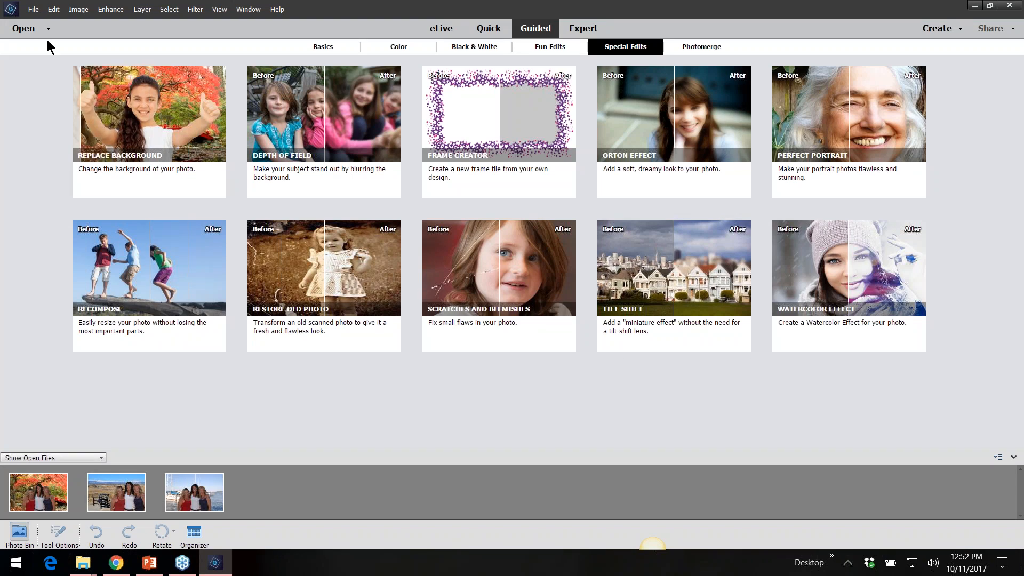
pyautogui.click(33, 9)
pyautogui.click(43, 31)
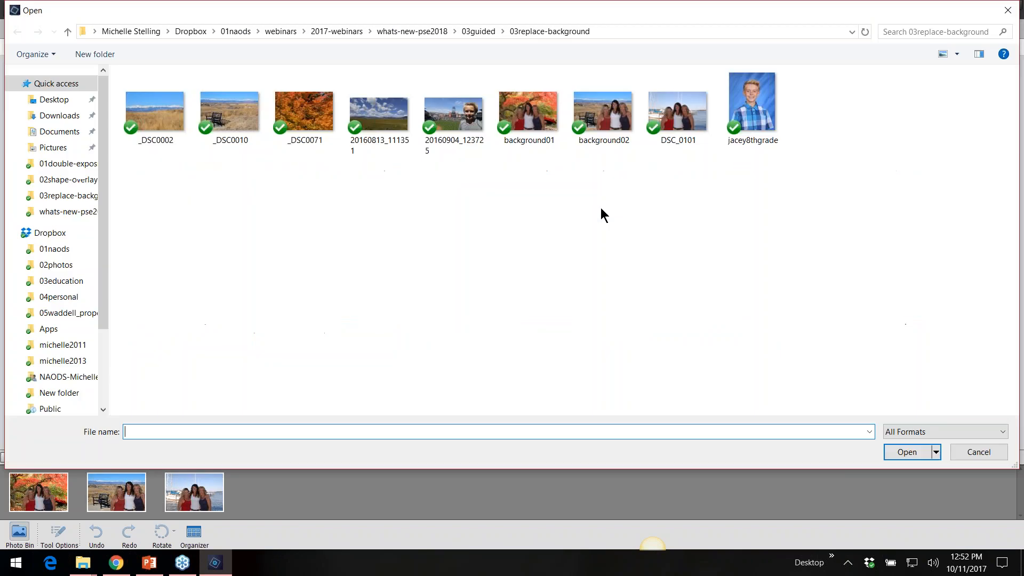
pyautogui.click(1009, 10)
# - Compare the autumn garden and mountain bench versions with the original marina photo of the three women in Expert mode
pyautogui.click(583, 29)
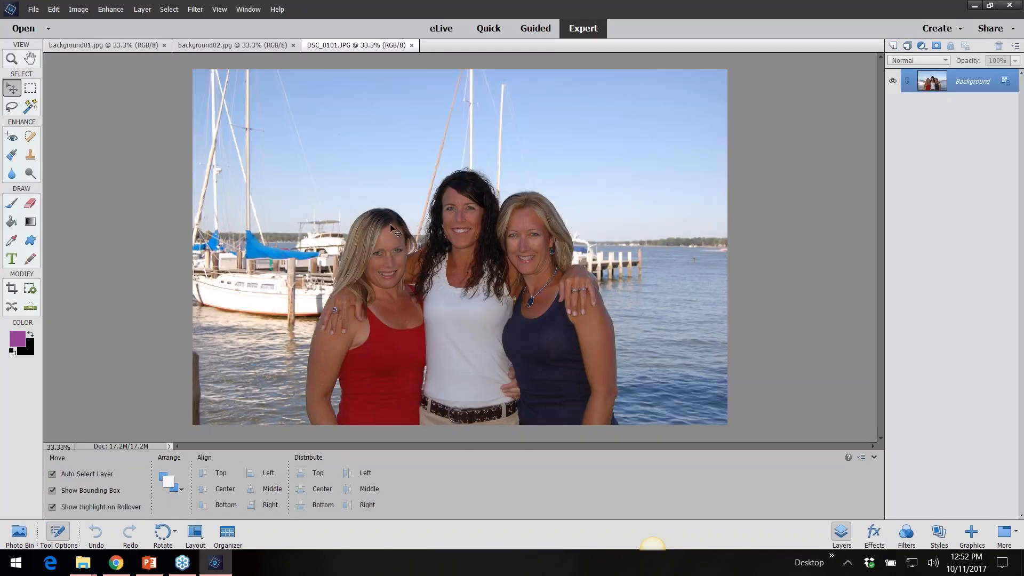
pyautogui.click(272, 46)
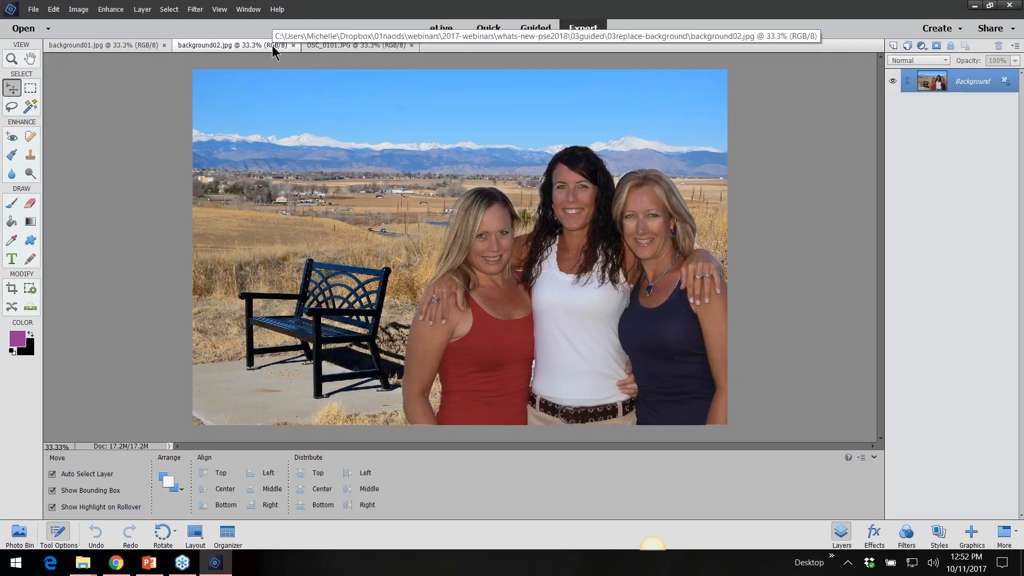
pyautogui.click(111, 44)
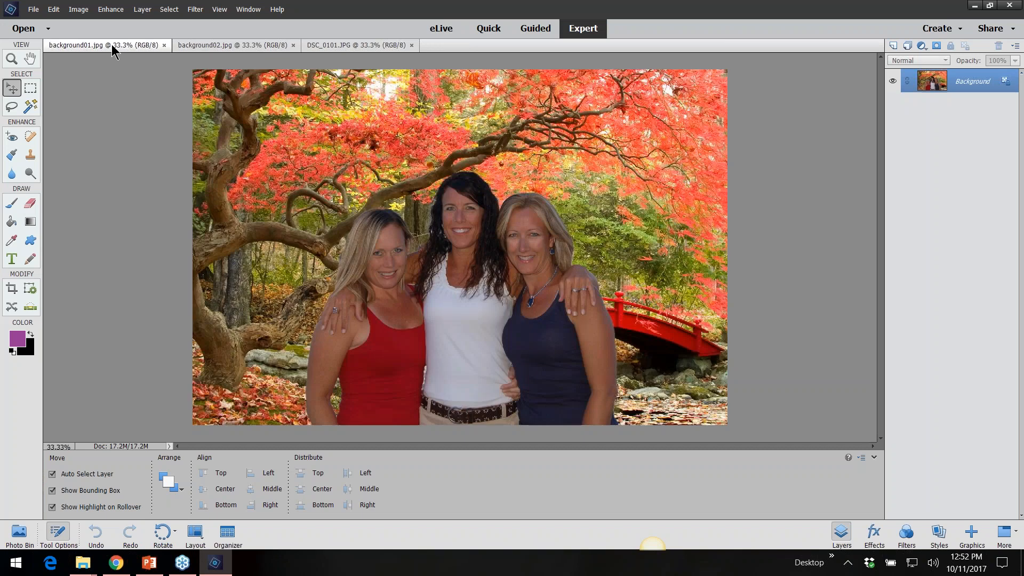
pyautogui.click(220, 47)
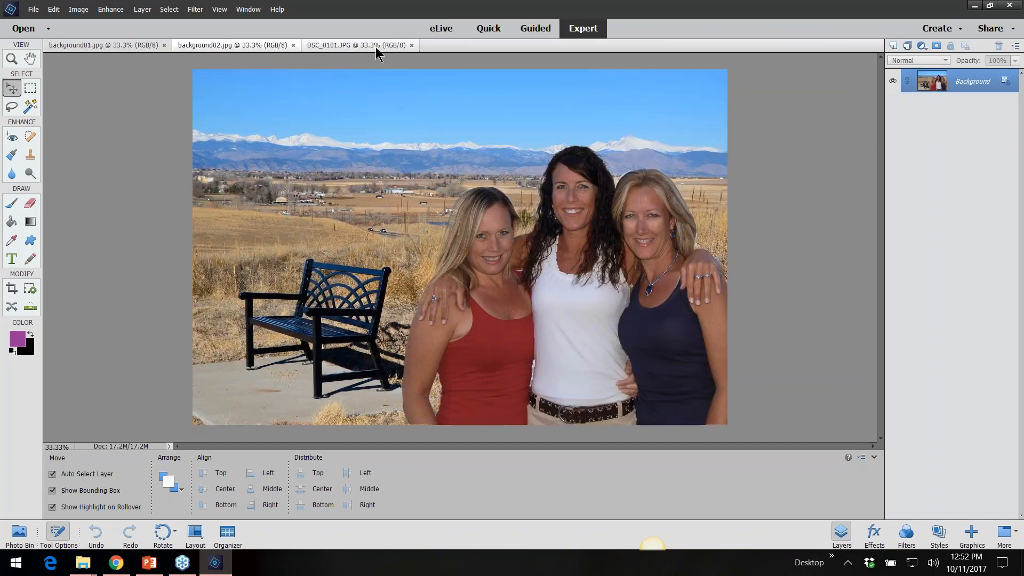
pyautogui.click(373, 47)
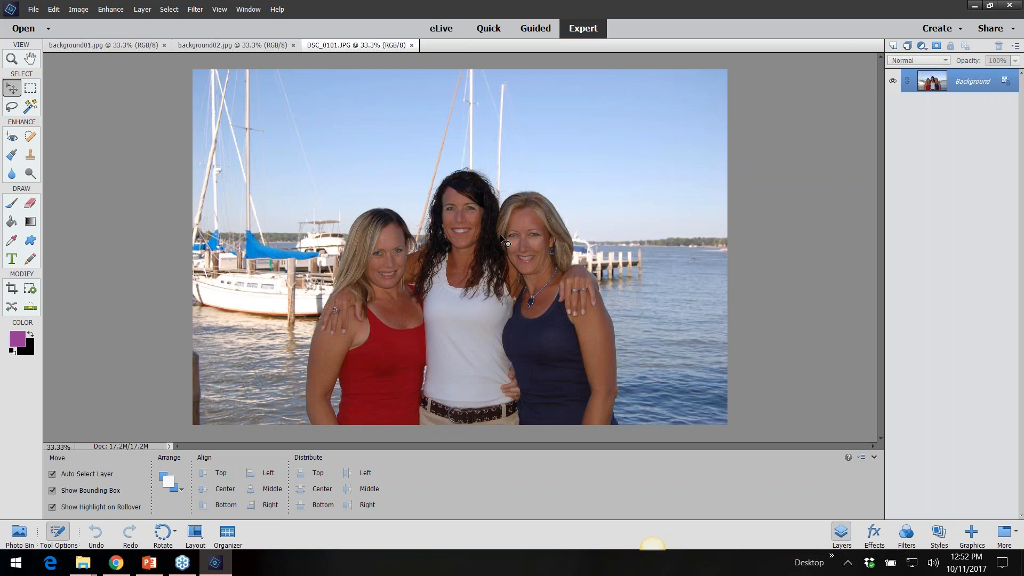
# - Close all three open photos of the women
pyautogui.click(411, 45)
pyautogui.click(293, 45)
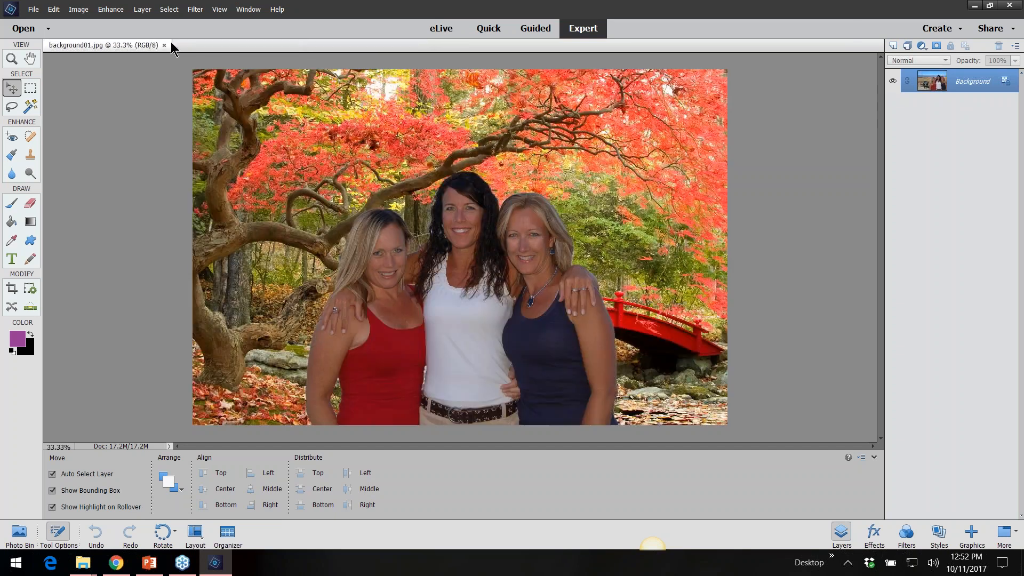
pyautogui.click(164, 45)
# - Open DSC_0101 on its own and start the Replace Background guided edit on it
pyautogui.click(33, 9)
pyautogui.click(42, 32)
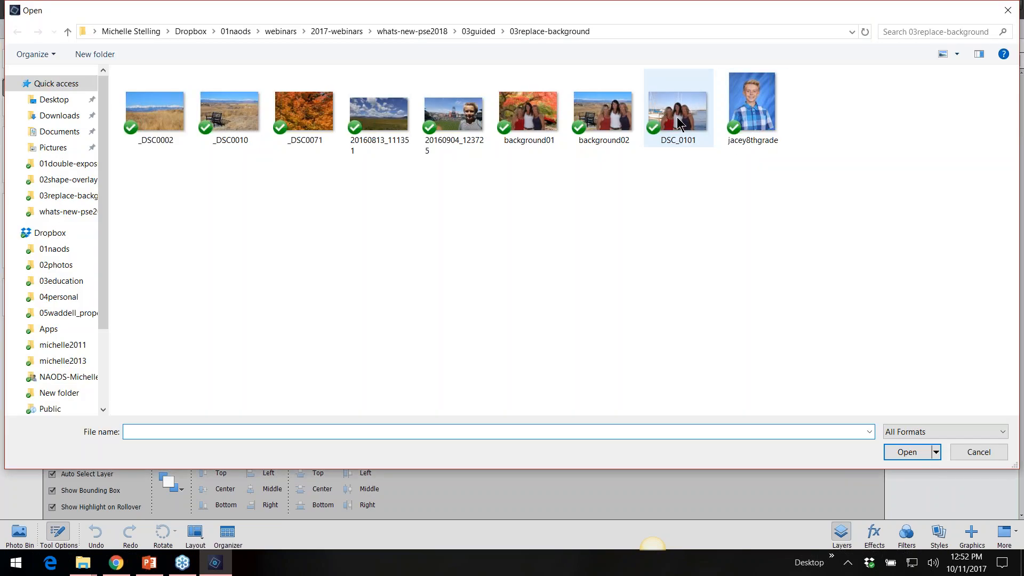
pyautogui.doubleClick(679, 124)
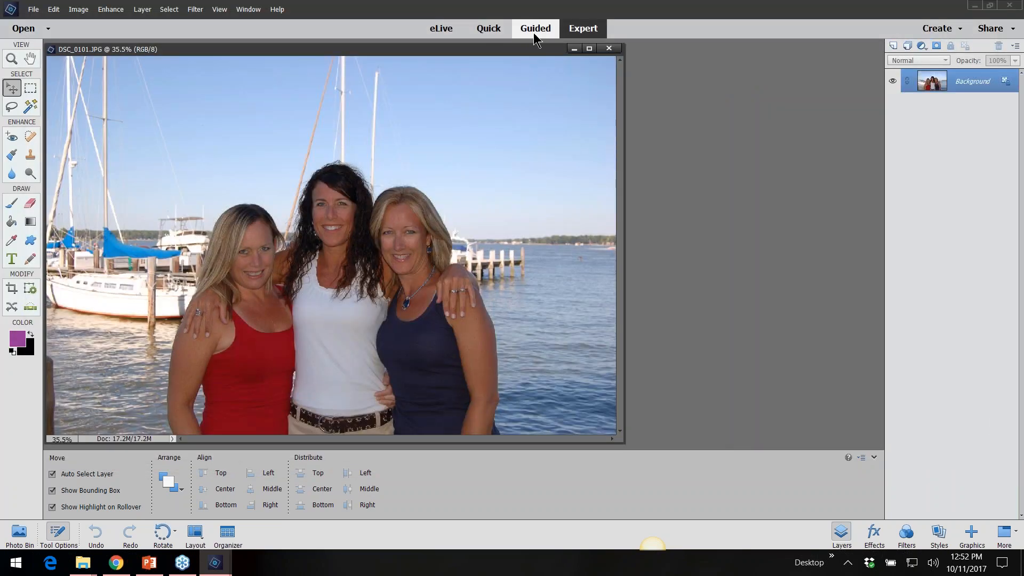
pyautogui.click(535, 32)
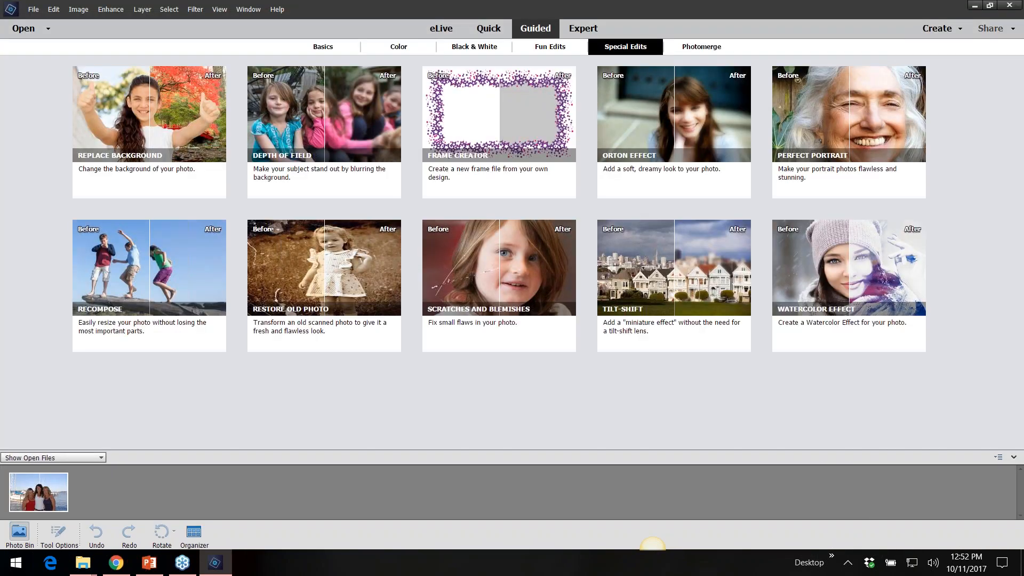
pyautogui.click(168, 107)
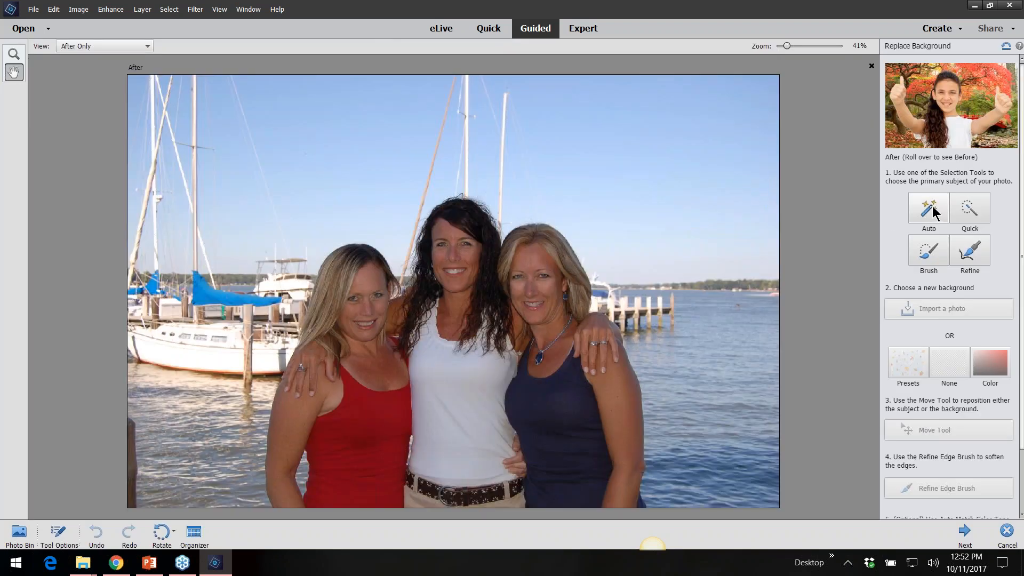
# - Select the three women with the Auto selection tool's rectangle, and try to add the missed white tank top with a second rectangle
pyautogui.click(932, 212)
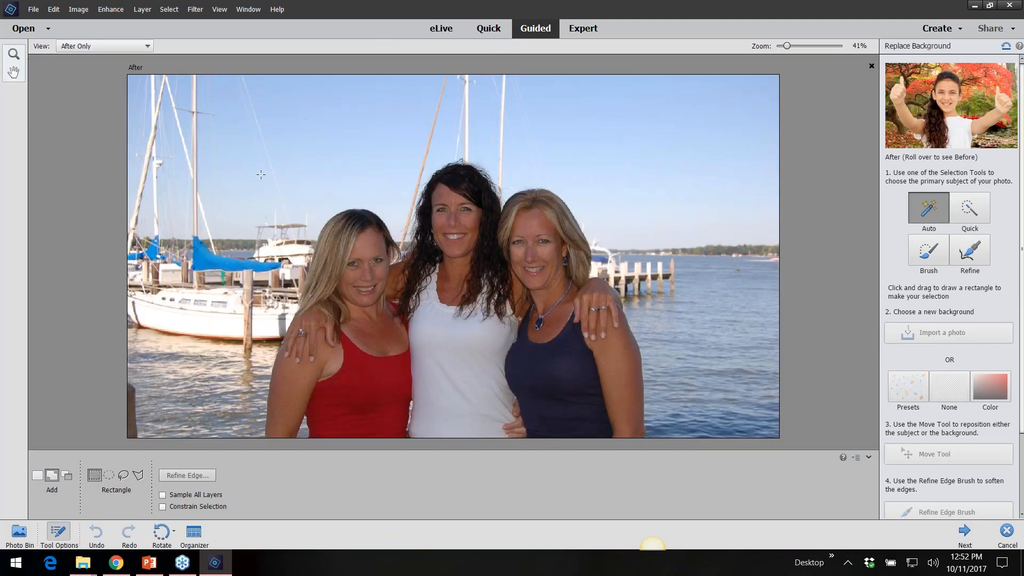
pyautogui.moveTo(280, 195); pyautogui.dragTo(668, 491)
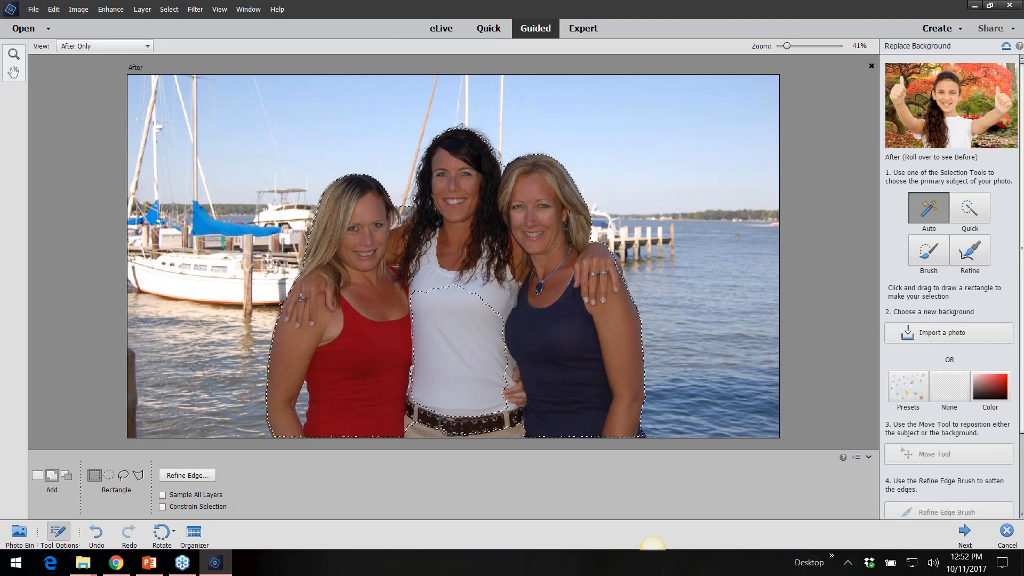
pyautogui.moveTo(394, 271); pyautogui.dragTo(557, 489)
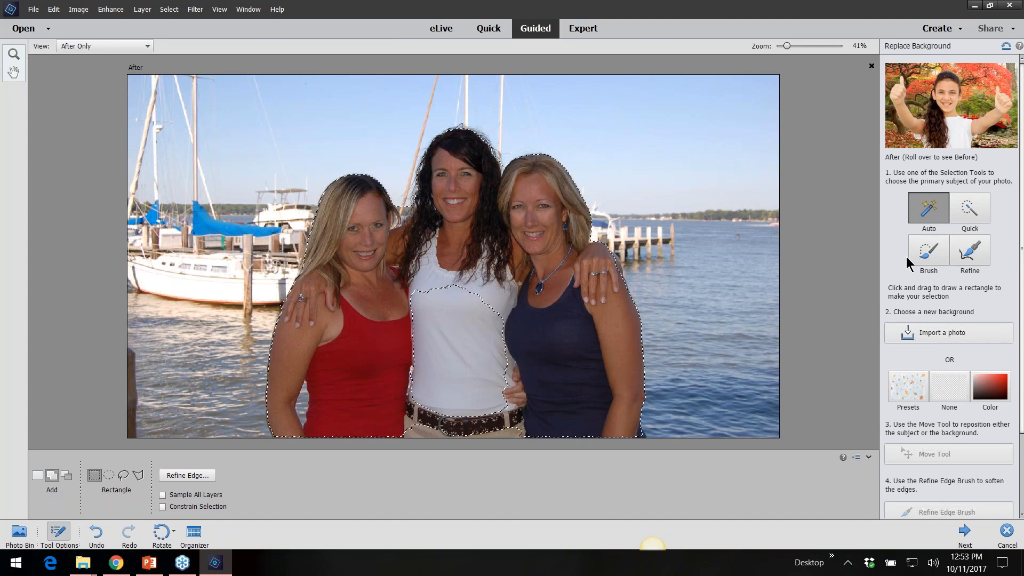
# - Add the middle woman's missed white tank top and belt to the selection with the Quick selection tool
pyautogui.click(968, 209)
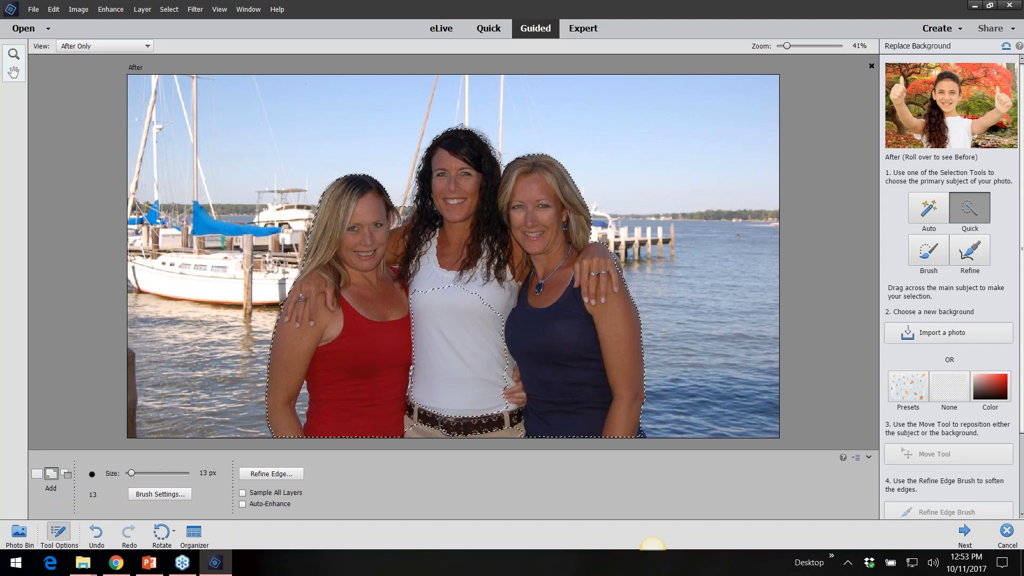
pyautogui.click(469, 331)
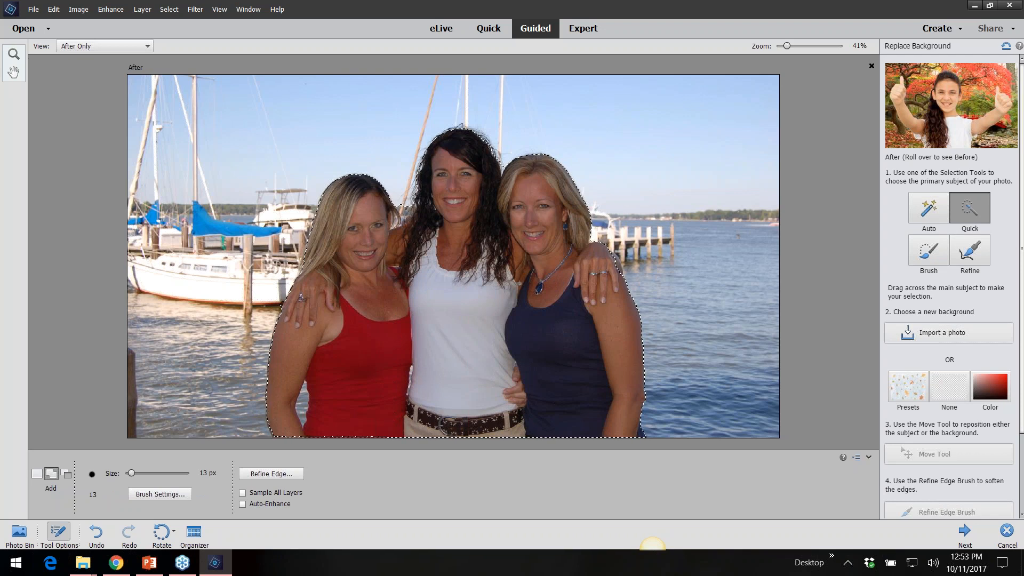
pyautogui.press('alt')
# - Refine the selection edge around the middle woman's hair with a size 70 refine brush
pyautogui.click(283, 472)
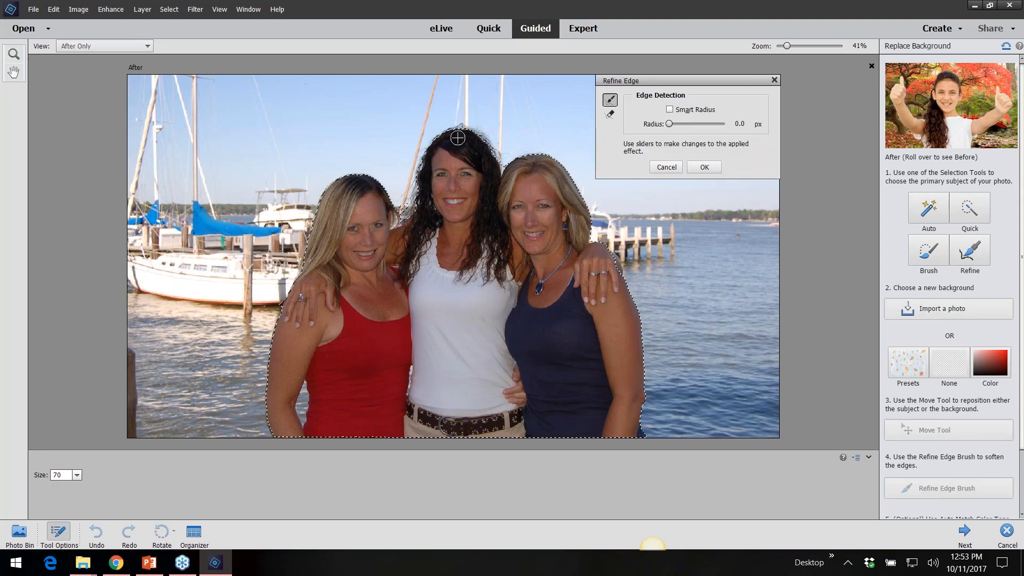
pyautogui.moveTo(428, 146); pyautogui.dragTo(415, 206)
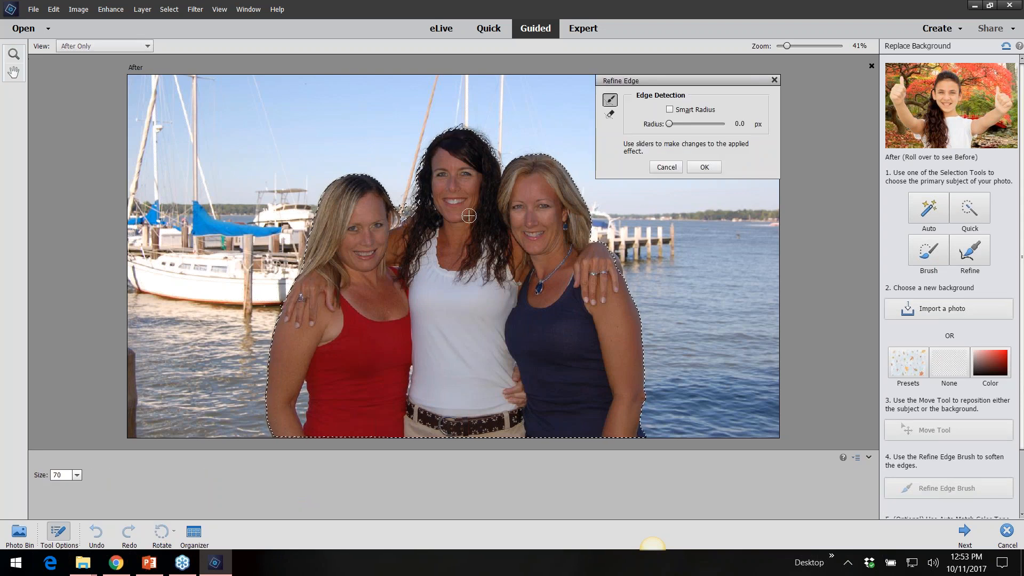
pyautogui.moveTo(471, 136); pyautogui.dragTo(498, 169)
pyautogui.click(715, 166)
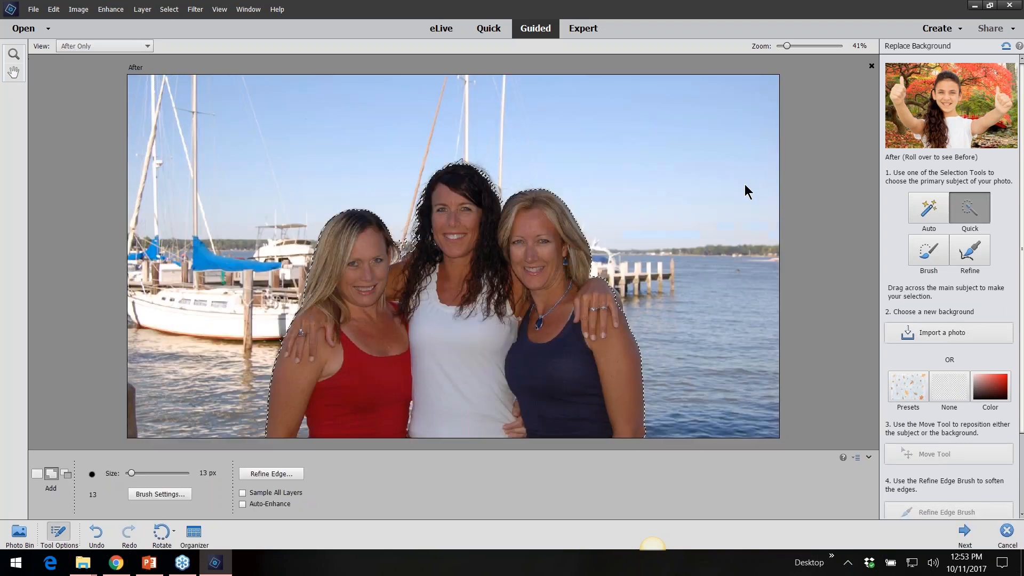
# - Import the autumn foliage photo _DSC0071 as the new background behind the three women
pyautogui.click(940, 336)
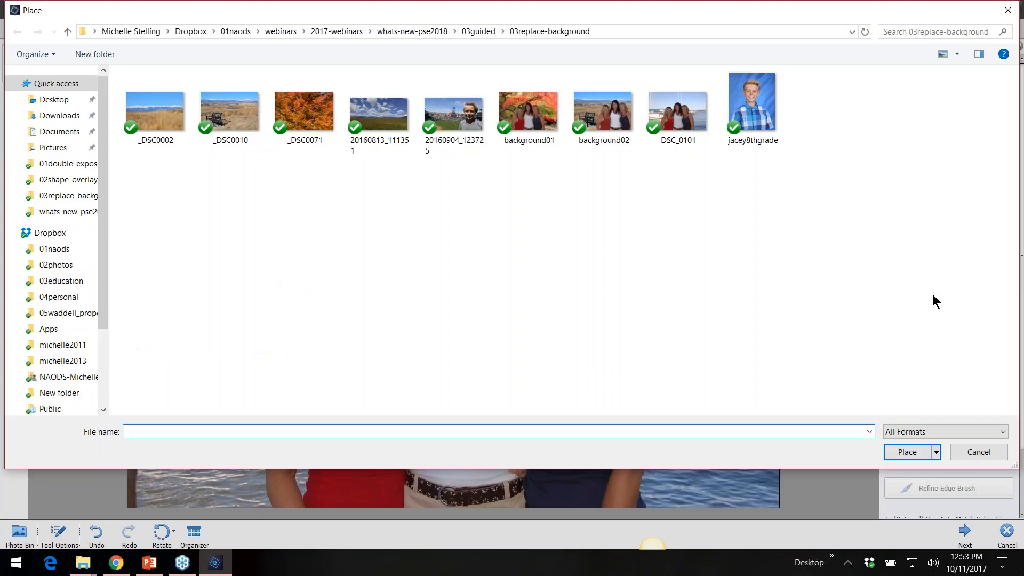
pyautogui.doubleClick(320, 137)
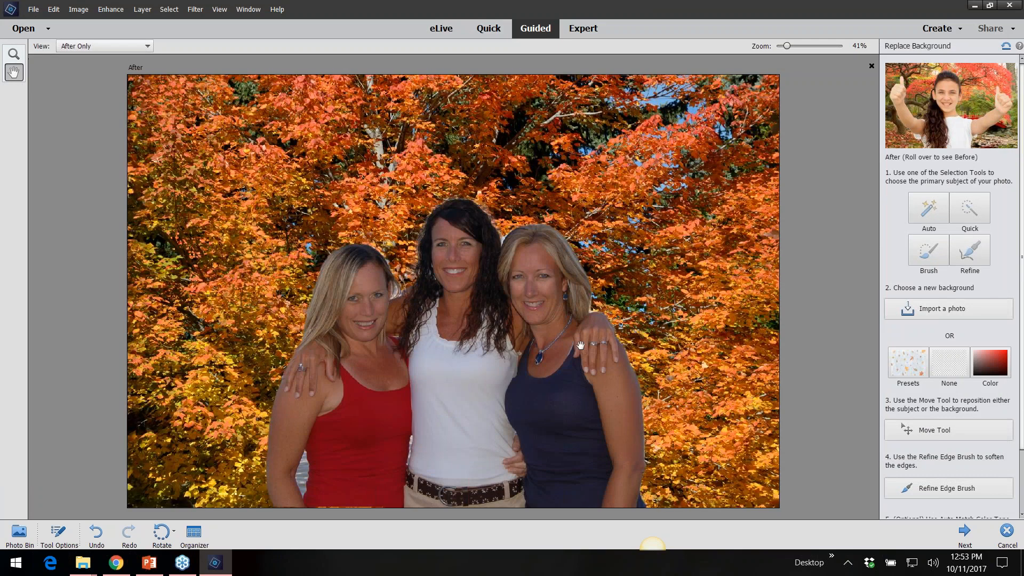
pyautogui.scroll(-5, 582, 346)
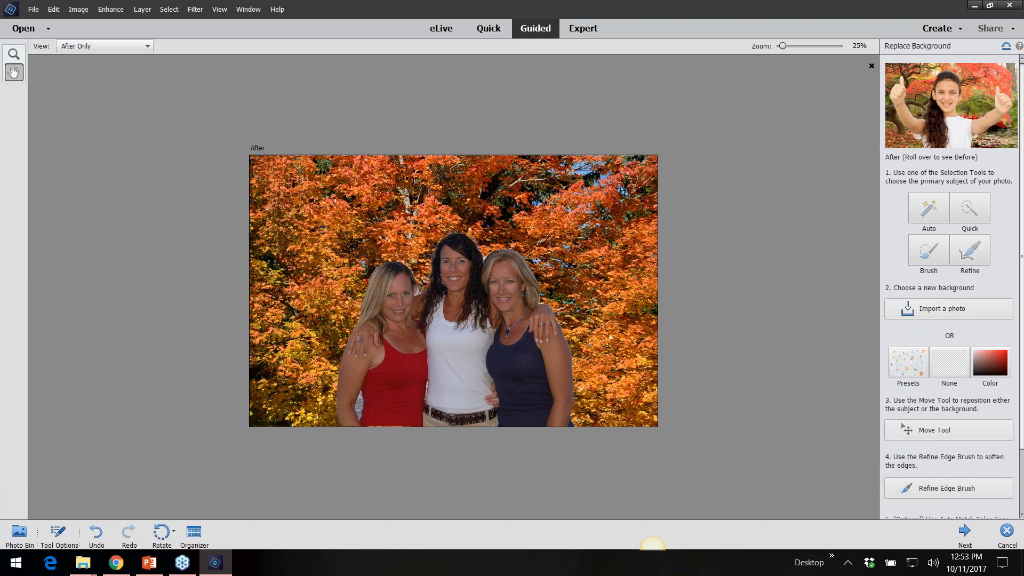
# - Preview the orange texture, sunset hills and tropical beach background presets behind the women, and cancel without applying any
pyautogui.click(907, 362)
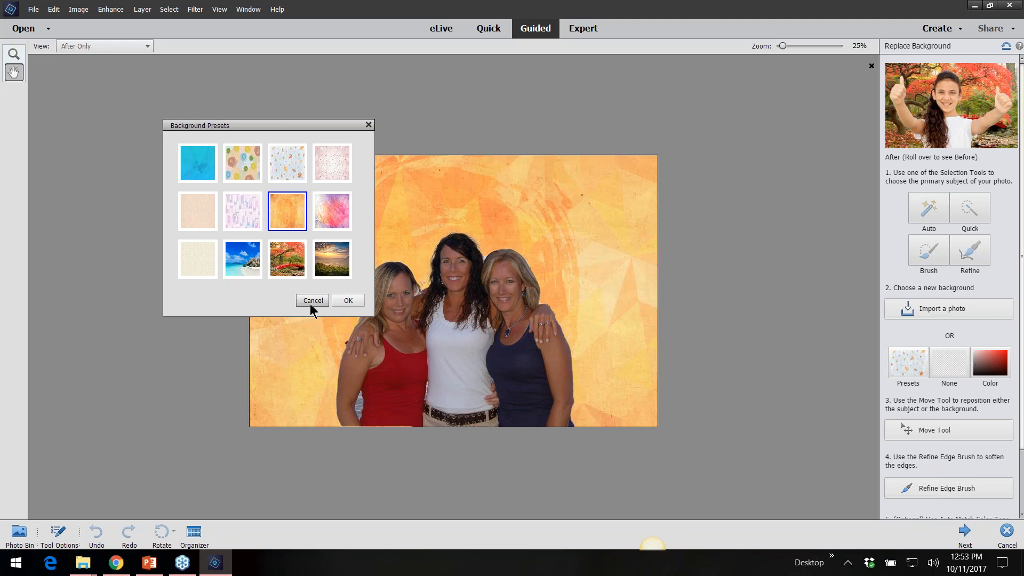
pyautogui.click(327, 263)
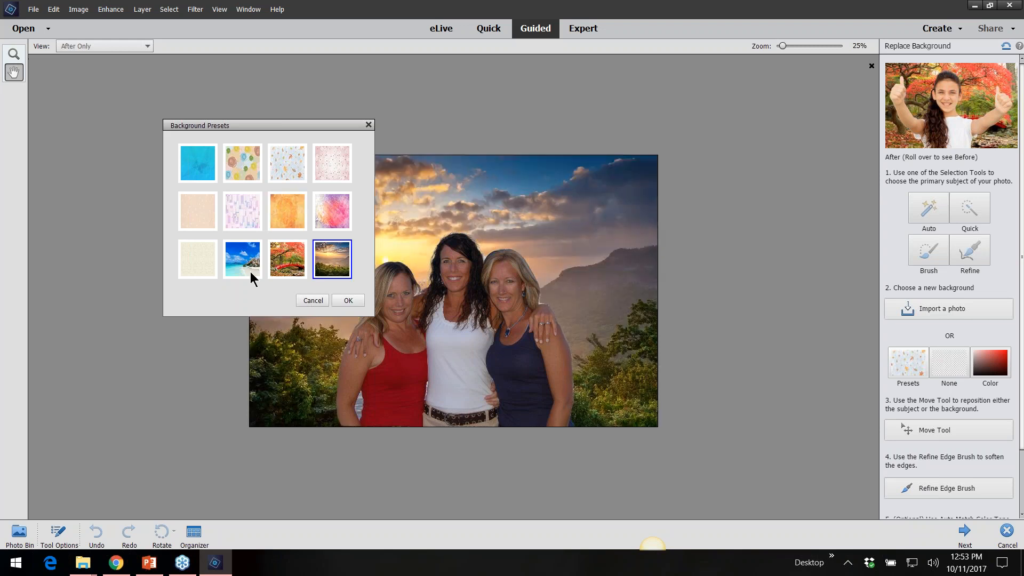
pyautogui.click(254, 272)
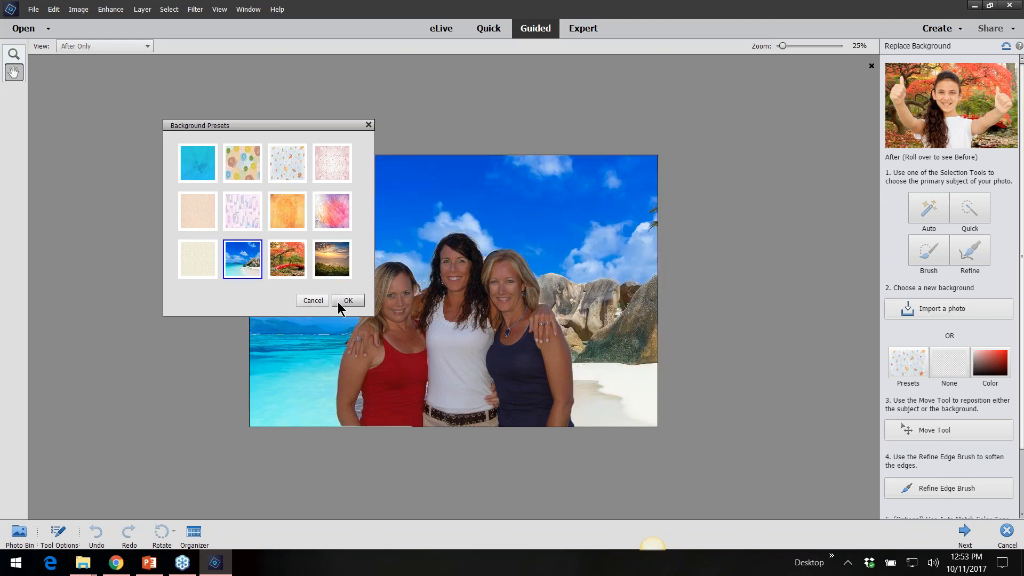
pyautogui.click(312, 300)
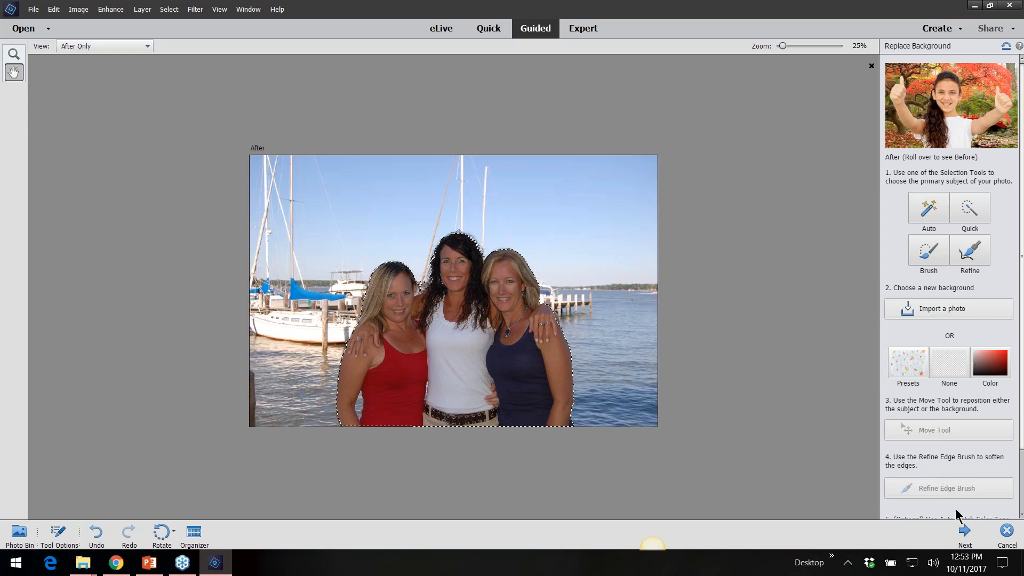
# - Reset the Replace Background edit on the marina group photo and close the photo
pyautogui.click(1006, 47)
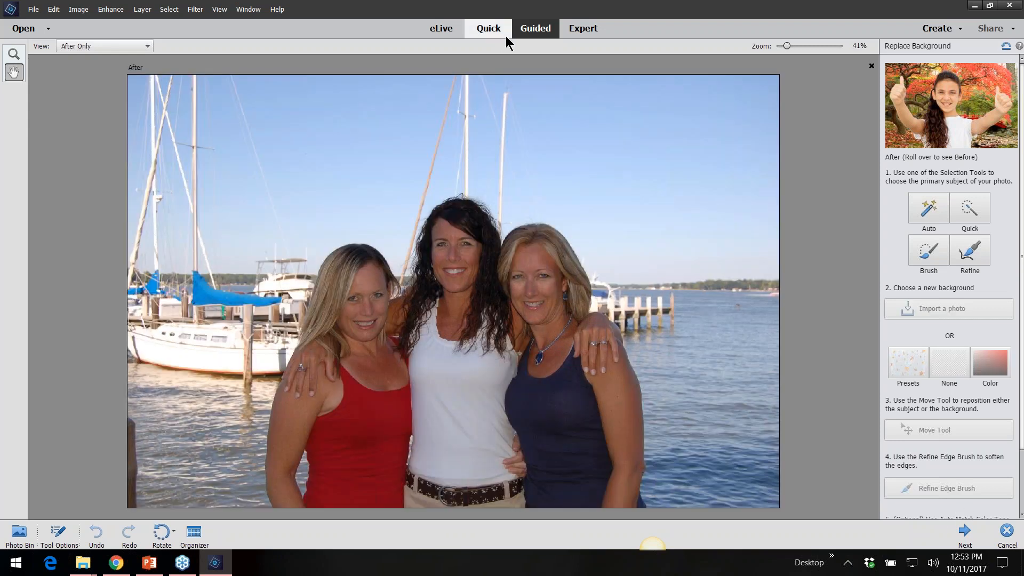
pyautogui.click(872, 67)
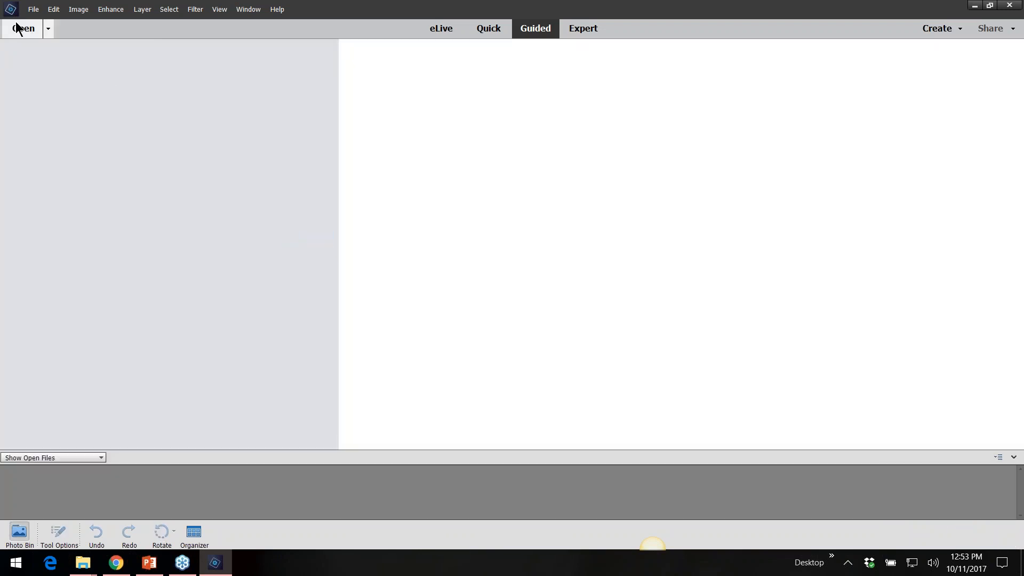
# - Open the boy's school portrait with the blue backdrop and start the Replace Background guided edit
pyautogui.click(33, 10)
pyautogui.click(39, 36)
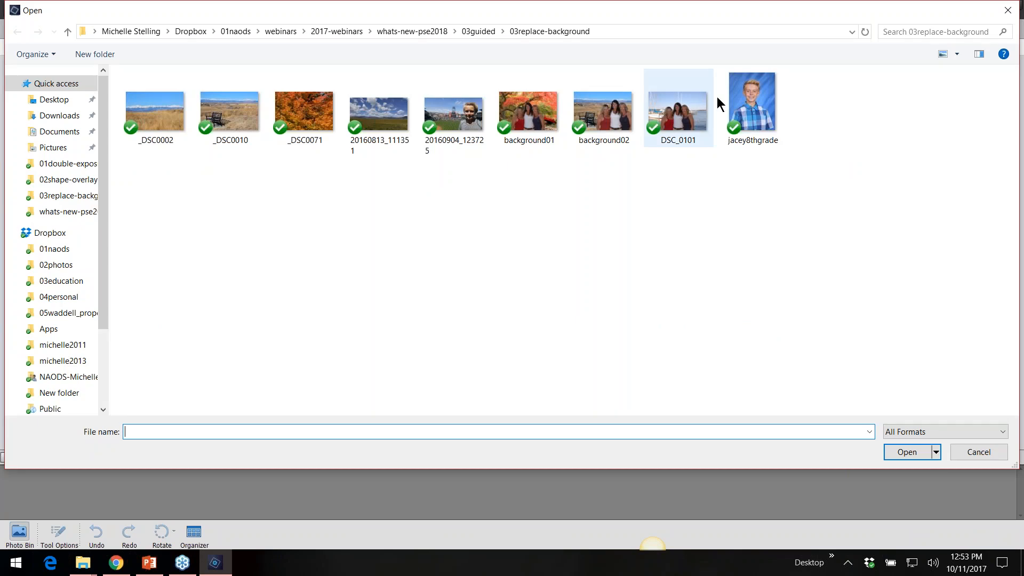
pyautogui.doubleClick(750, 104)
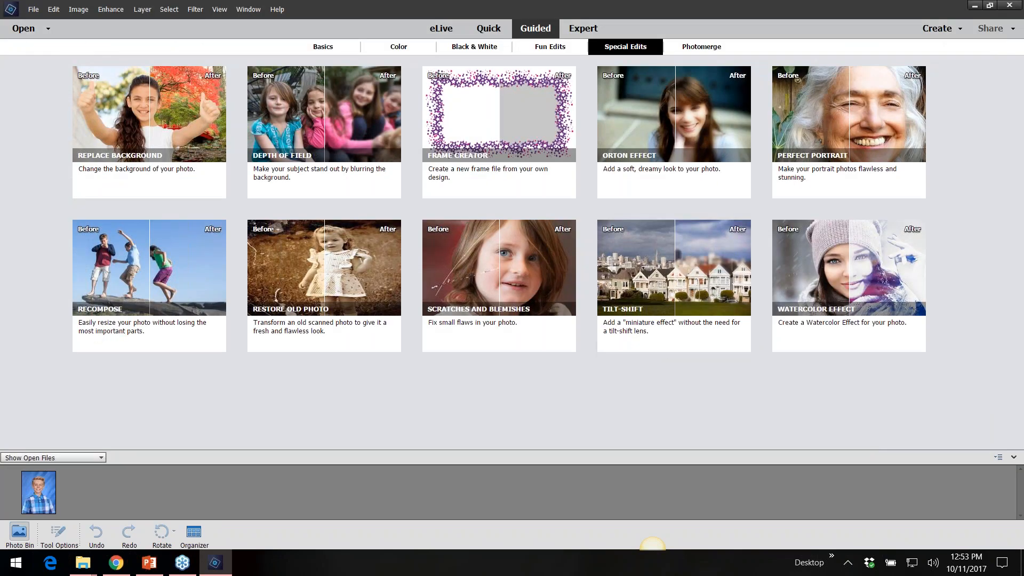
pyautogui.click(214, 107)
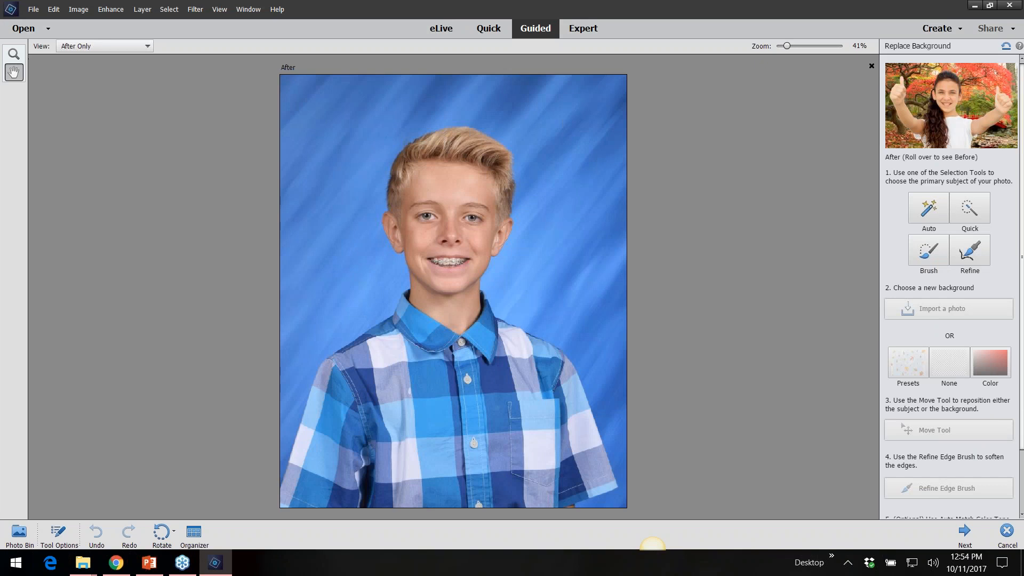
# - Select the boy with the Auto selection tool, and subtract the stray backdrop below his sleeve using the Quick selection tool
pyautogui.click(932, 208)
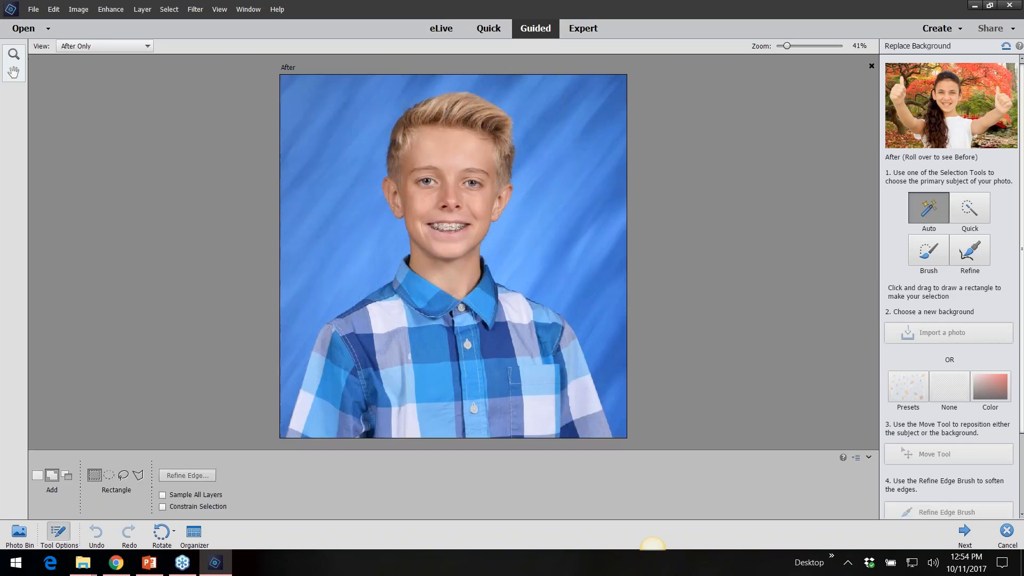
pyautogui.moveTo(304, 98); pyautogui.dragTo(618, 573)
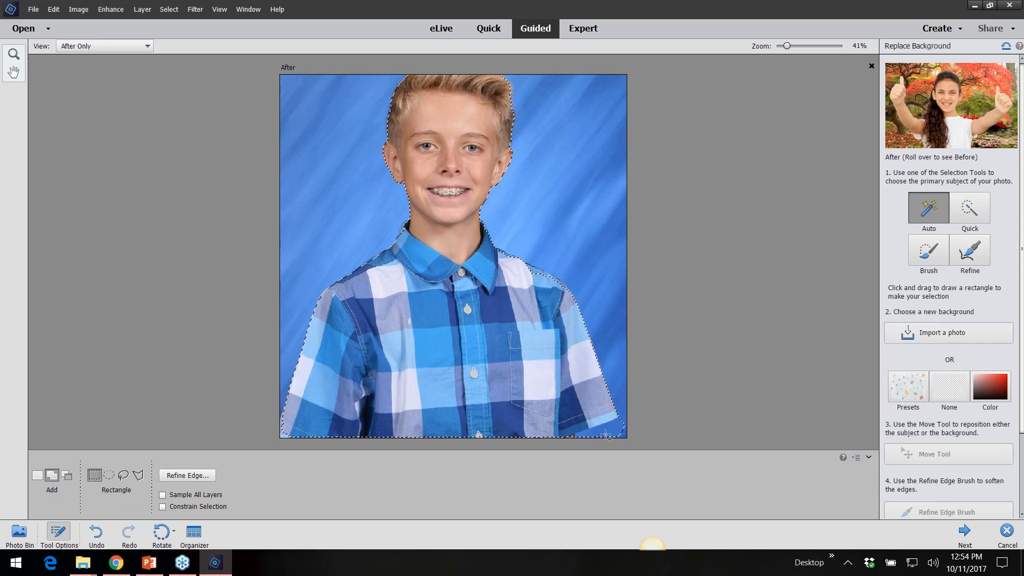
pyautogui.click(969, 209)
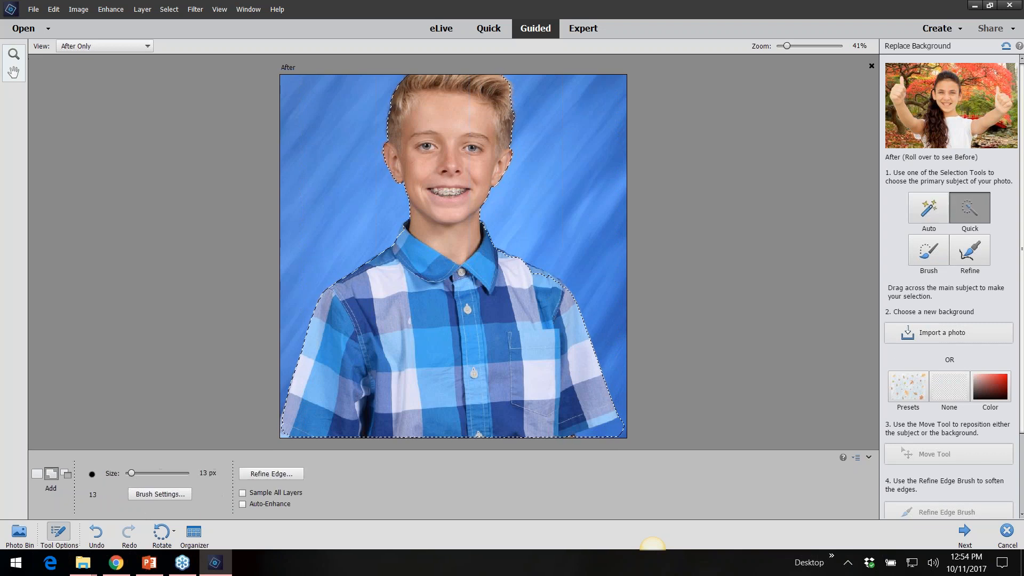
pyautogui.keyDown('alt'); pyautogui.click(607, 429); pyautogui.keyUp('alt')
pyautogui.scroll(-2, 454, 256)
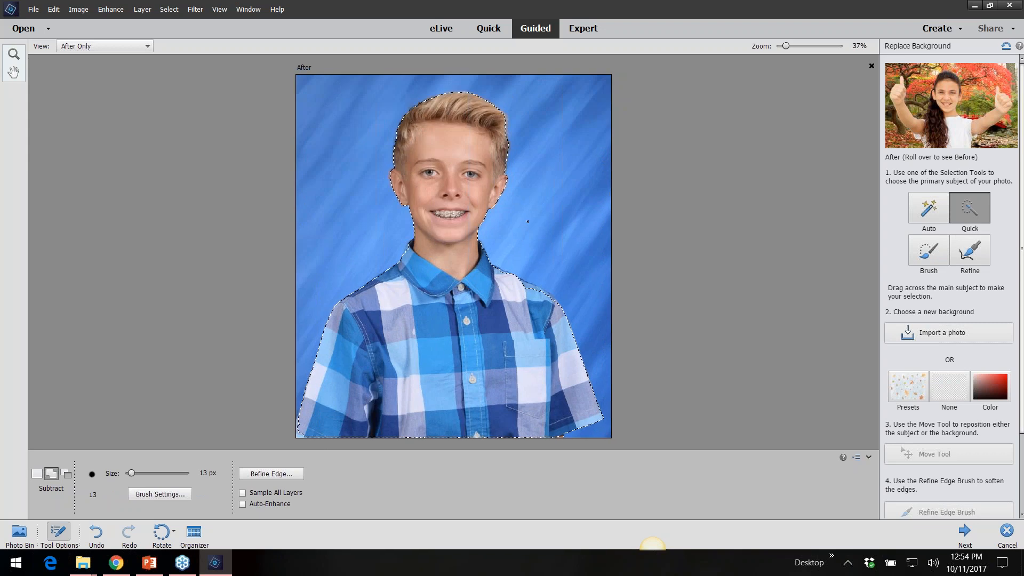
# - Import the snowy mountain and grassland photo _DSC0002 as the new background behind the boy
pyautogui.click(955, 335)
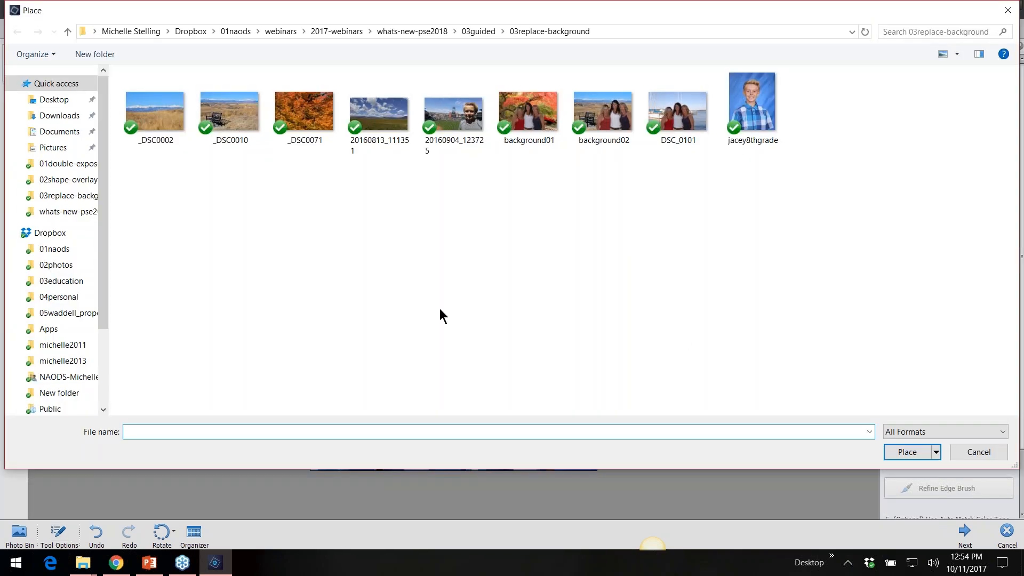
pyautogui.click(154, 112)
pyautogui.click(909, 452)
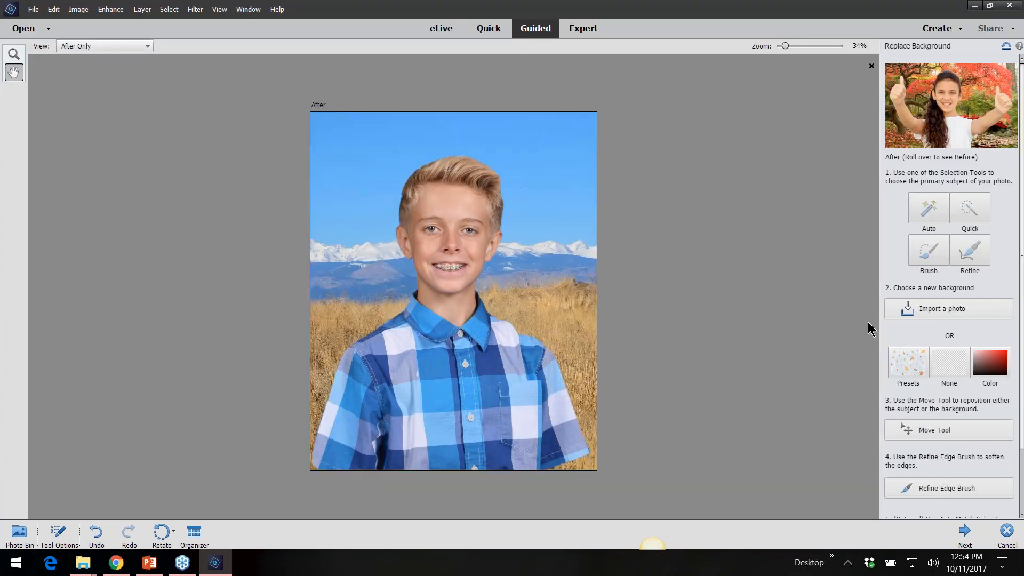
# - Replace the boy's background with the imported cloudy sky photo 20160813_111351
pyautogui.click(939, 307)
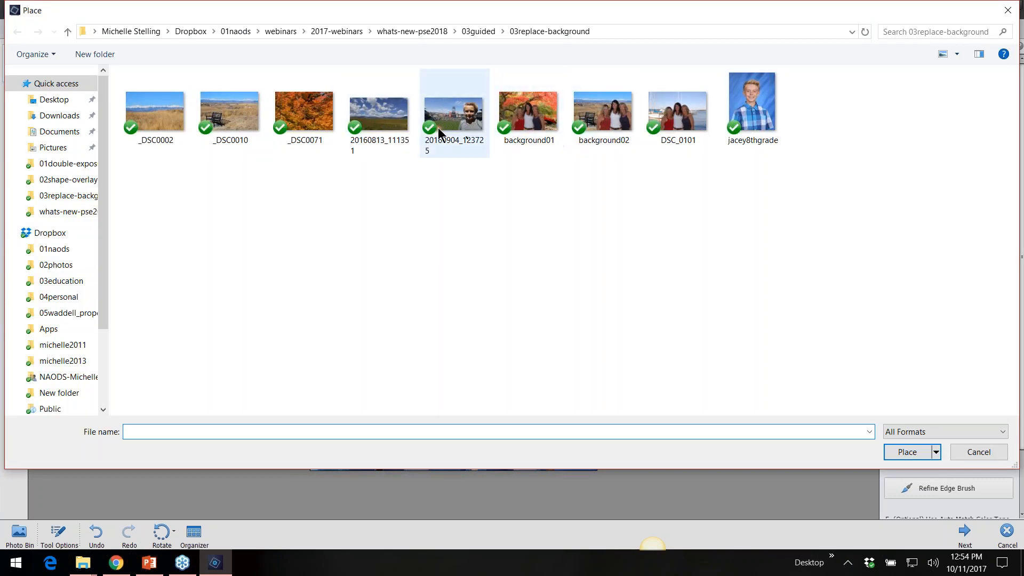
pyautogui.click(391, 119)
pyautogui.click(928, 454)
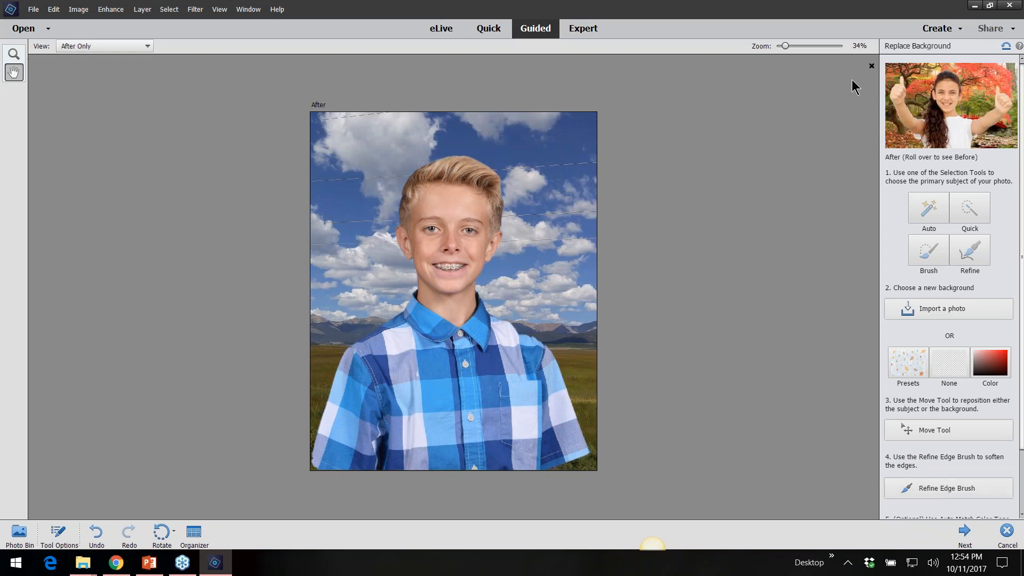
# - Close the boy's portrait without saving the changes
pyautogui.click(872, 66)
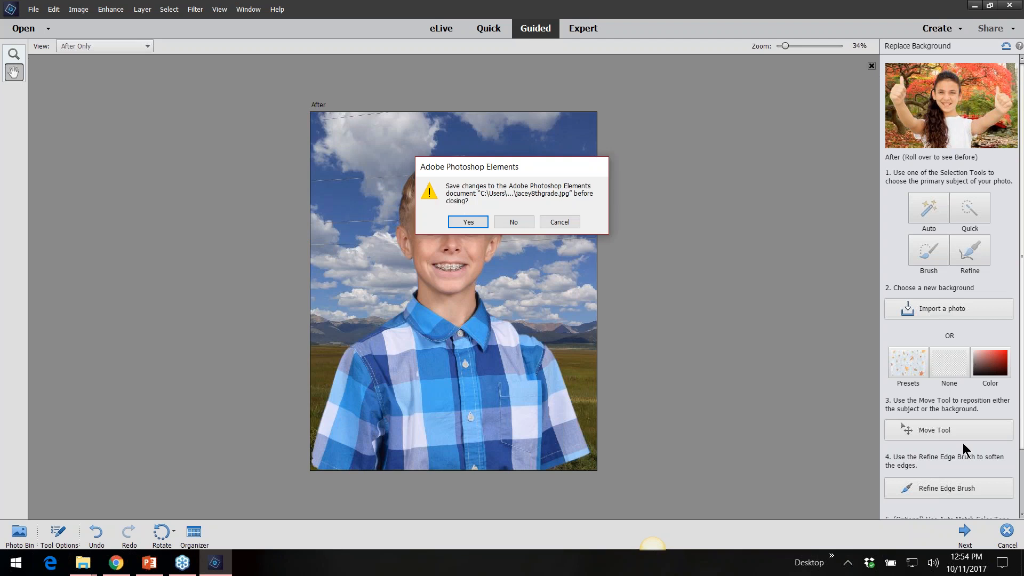
pyautogui.click(513, 222)
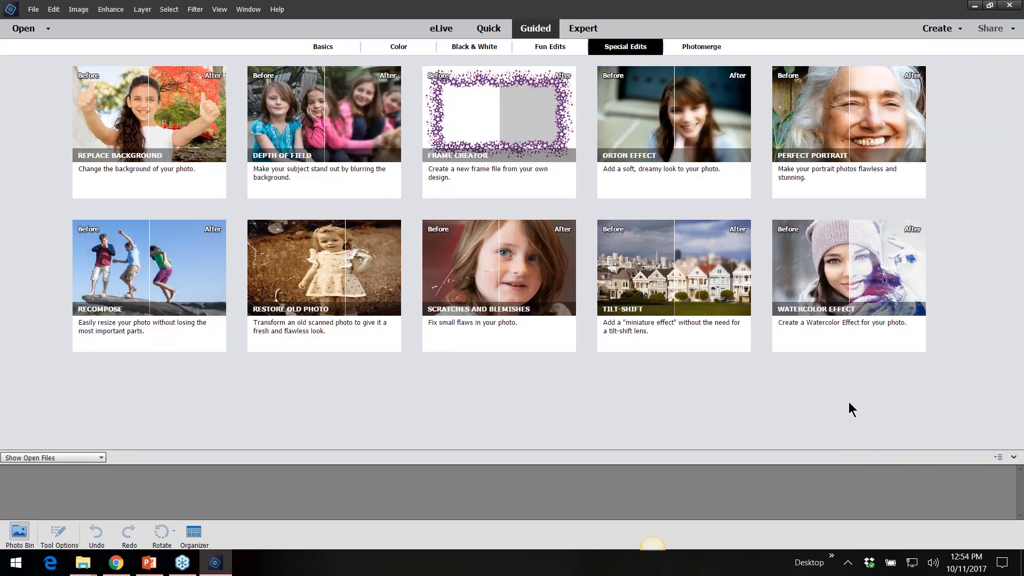
pyautogui.click(33, 10)
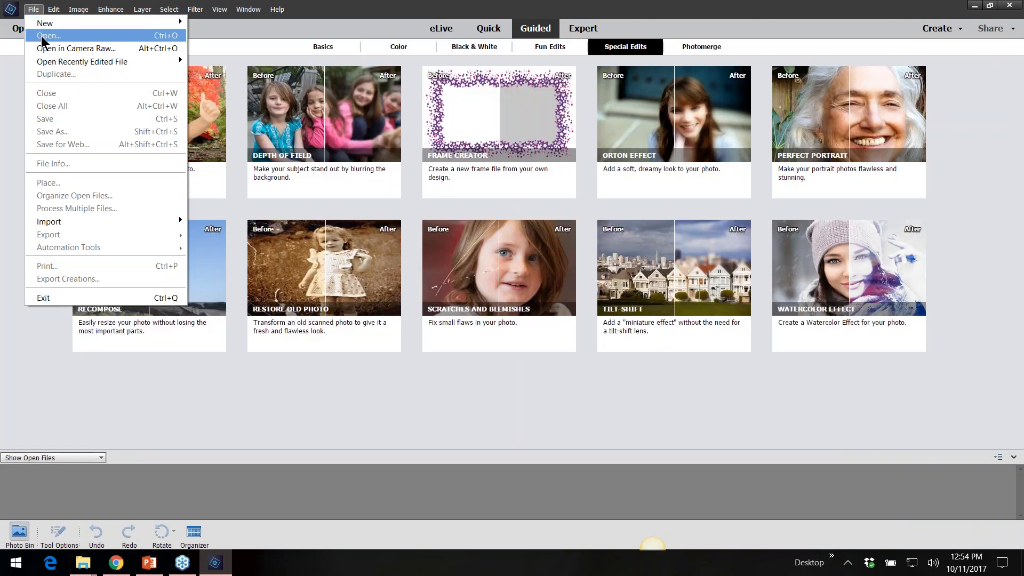
pyautogui.click(226, 396)
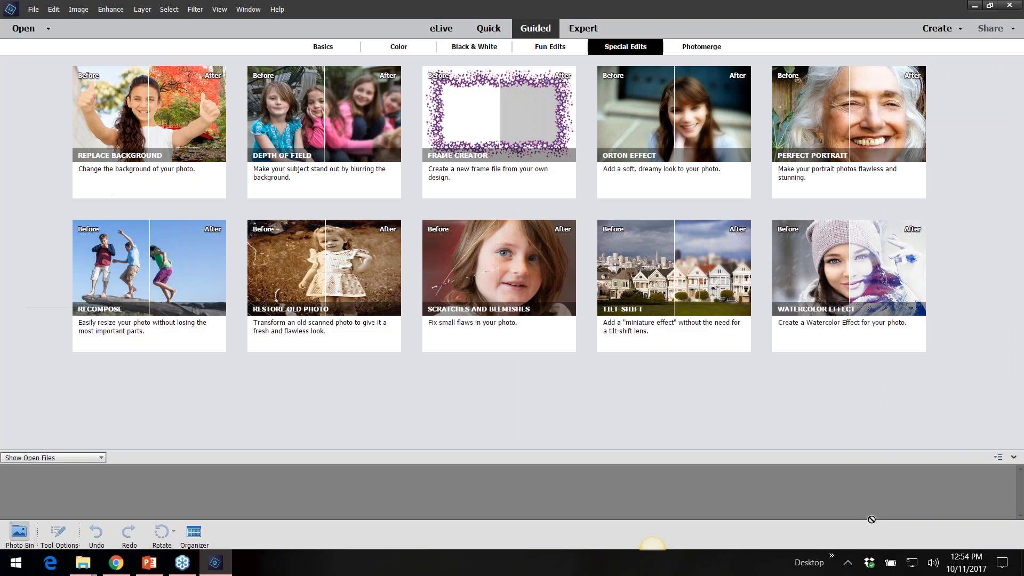
pyautogui.click(962, 536)
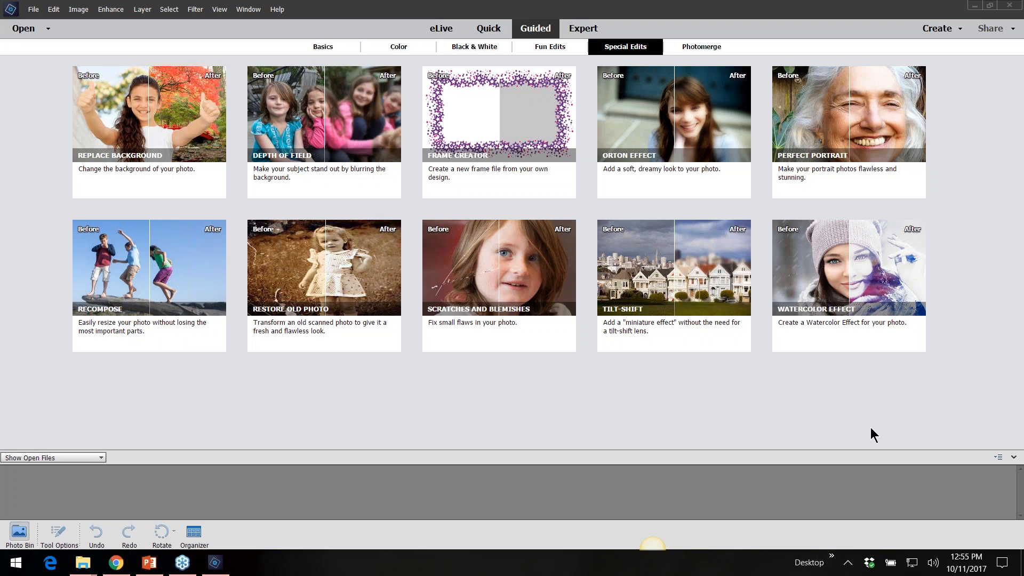
# - Open the leo-puppy photo from the 04watercolor-effect folder and start the Watercolor Effect guided edit
pyautogui.click(32, 11)
pyautogui.click(43, 37)
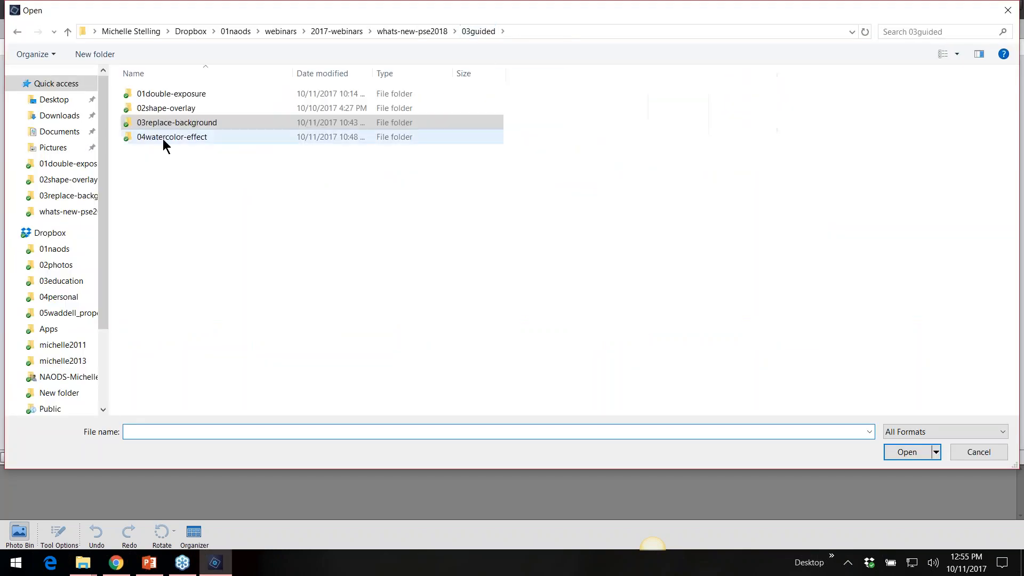
pyautogui.doubleClick(162, 137)
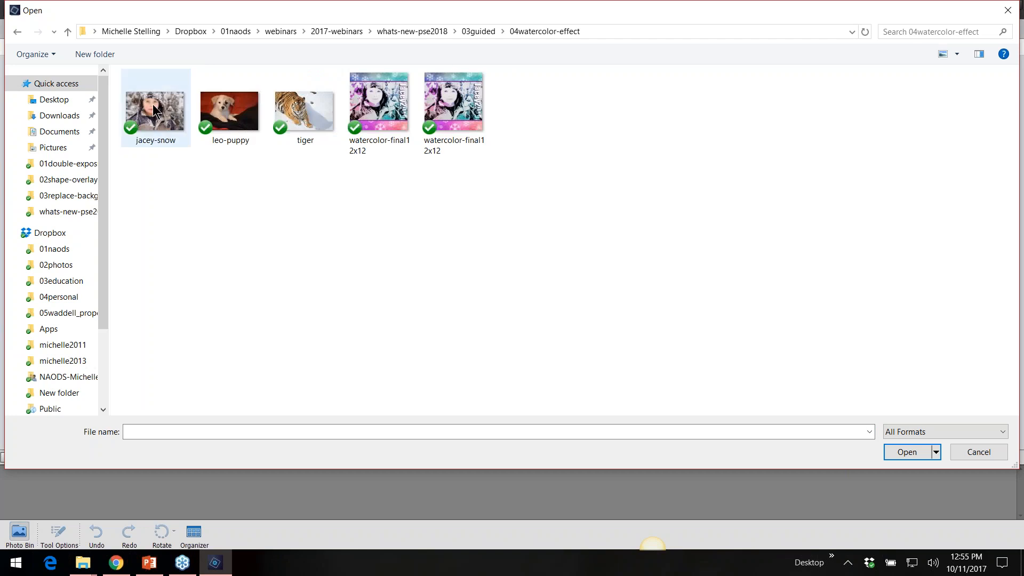
pyautogui.click(301, 120)
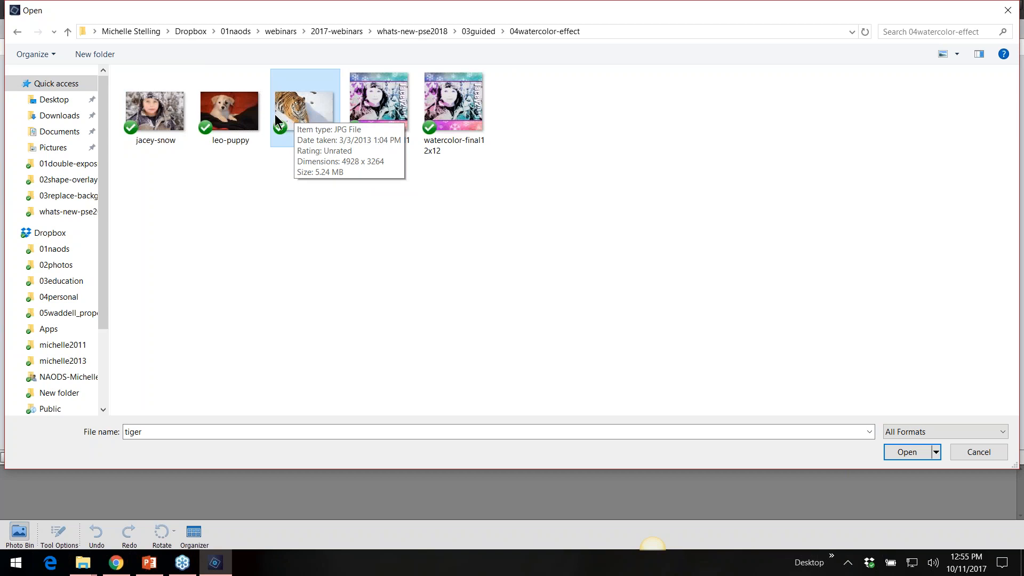
pyautogui.doubleClick(232, 111)
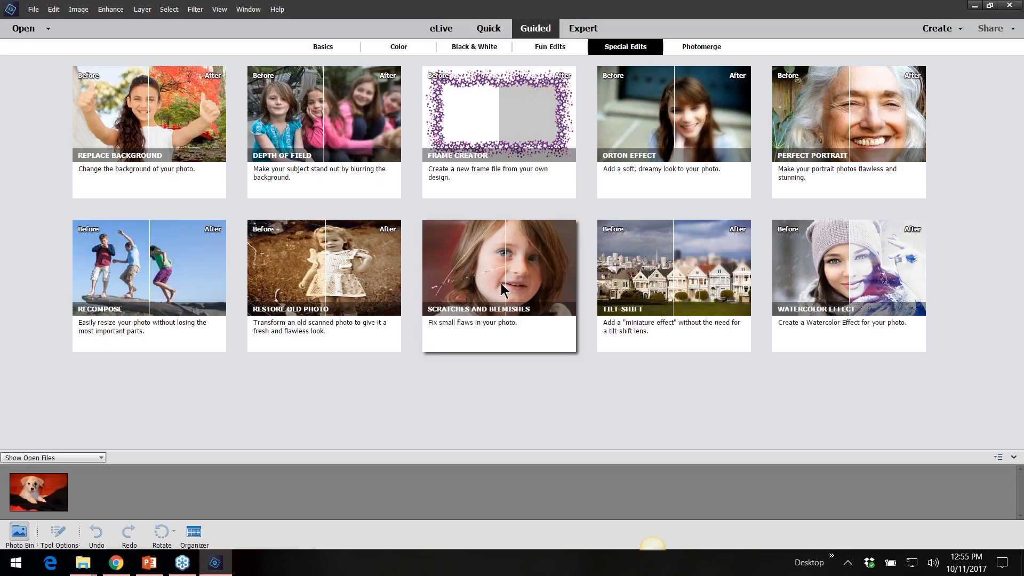
pyautogui.click(815, 251)
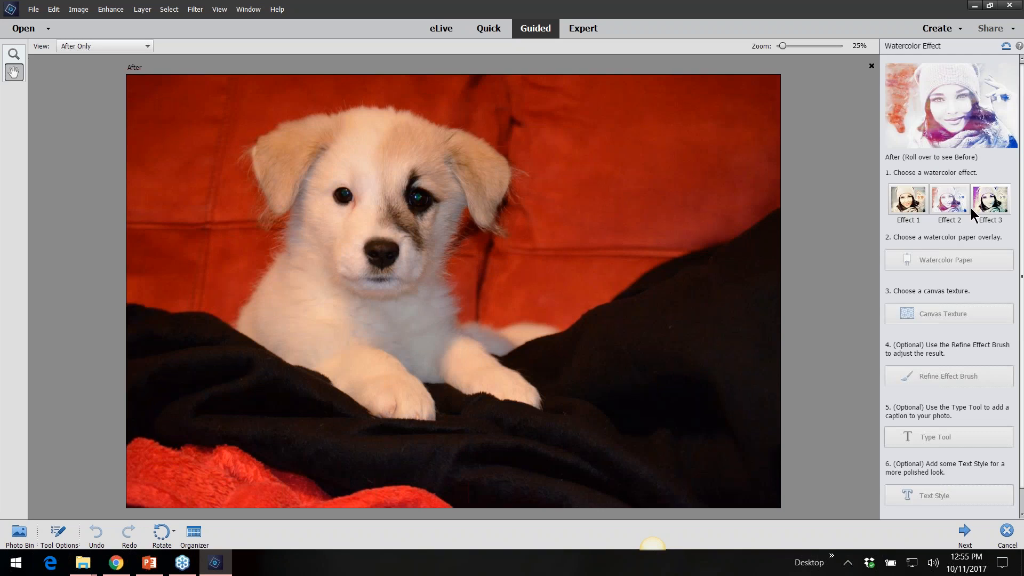
# - Apply watercolor Effect 1 to the puppy photo with the plain beige watercolor paper overlay
pyautogui.click(913, 205)
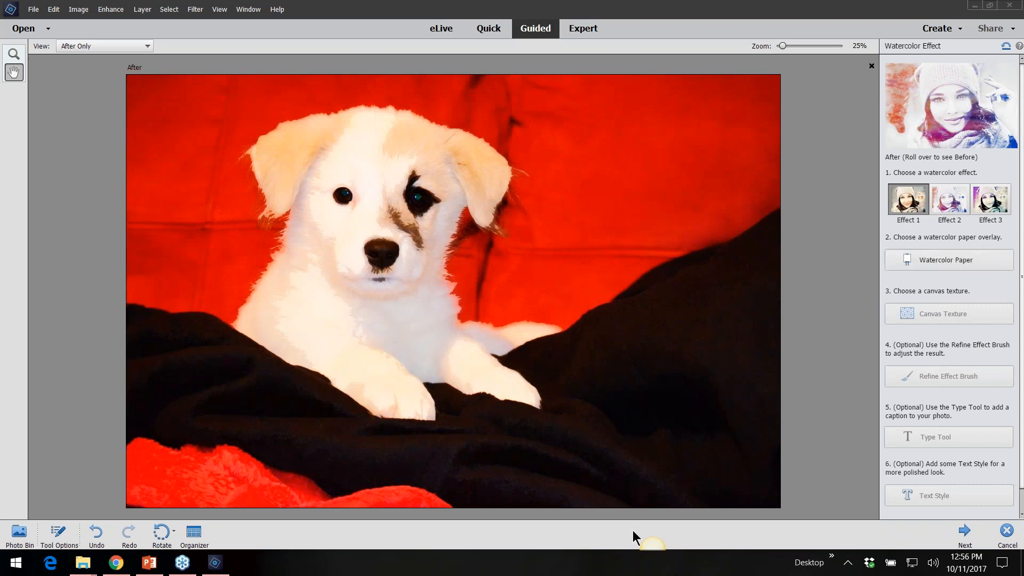
pyautogui.click(916, 259)
pyautogui.click(908, 302)
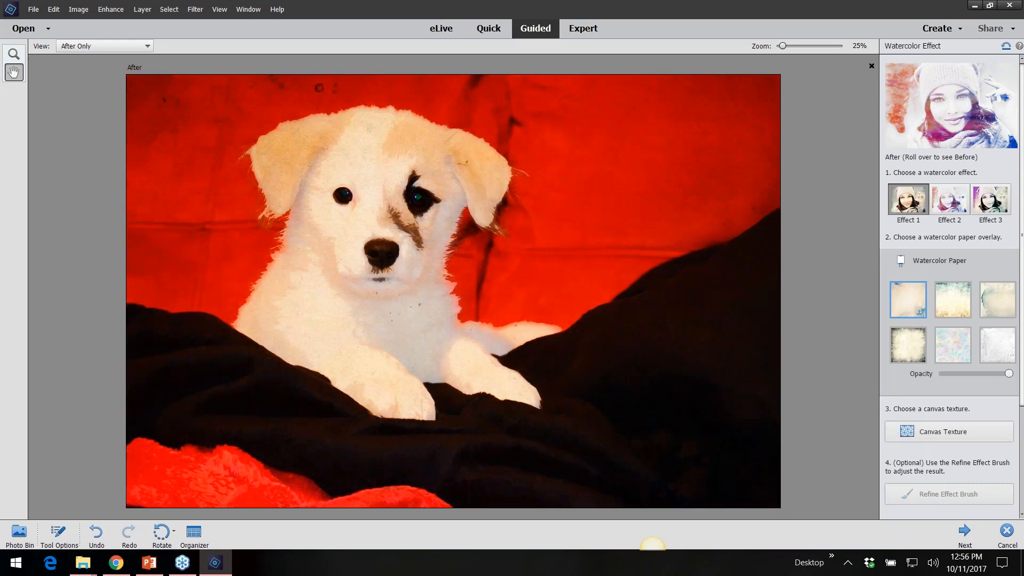
# - Try the dark-edged, yellow-and-blue and pastel watercolor papers on the puppy, and lower the pastel paper's opacity to about half
pyautogui.click(911, 338)
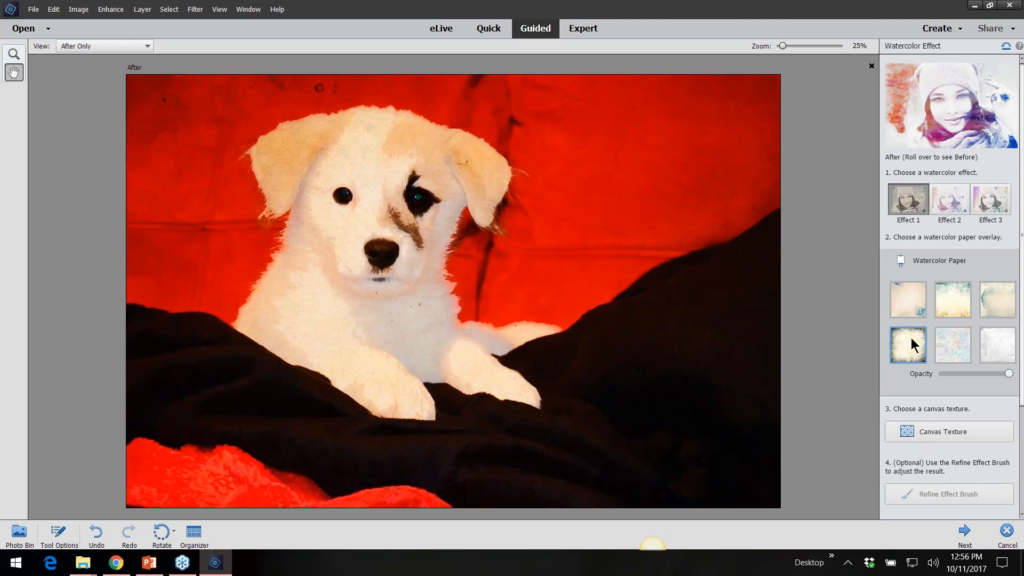
pyautogui.click(953, 305)
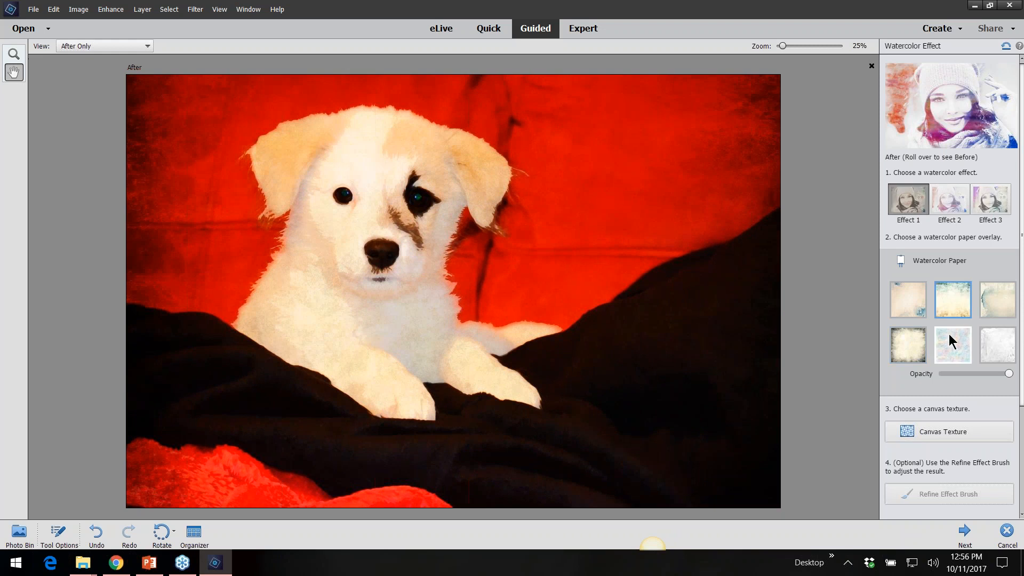
pyautogui.click(966, 340)
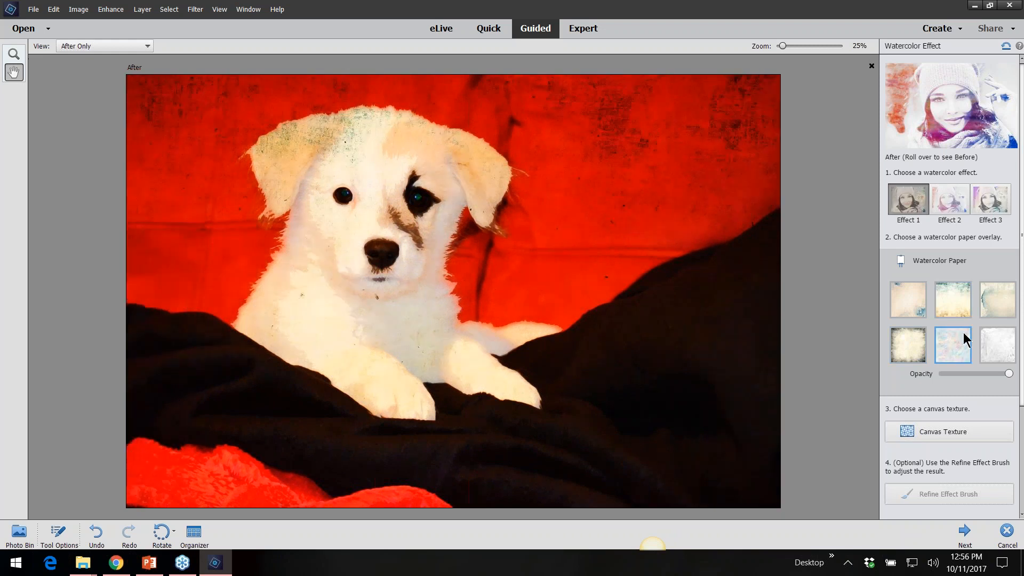
pyautogui.click(973, 374)
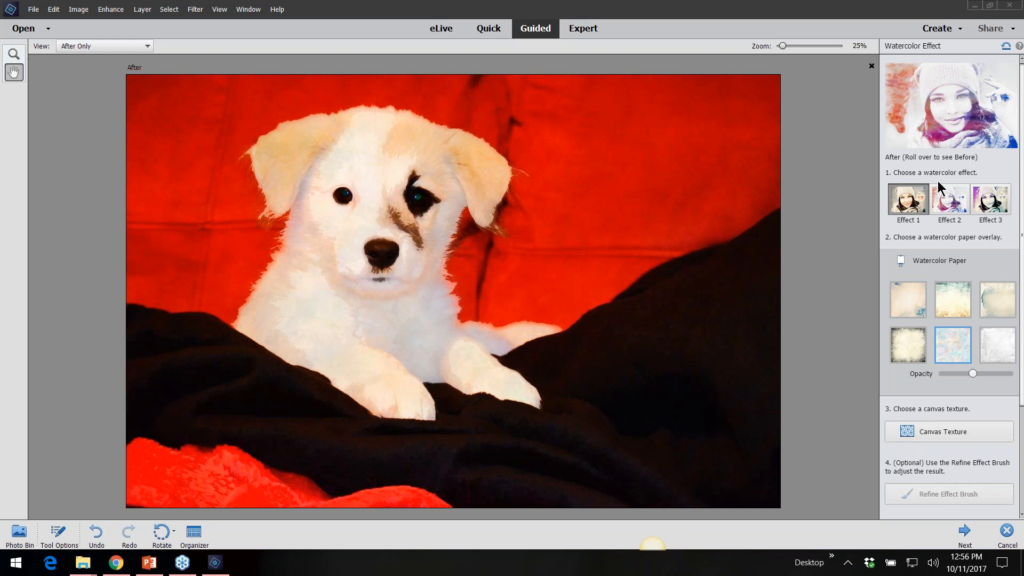
# - Switch the puppy photo to watercolor Effect 2 and overlay the dark blue, yellow and pink watercolor paper
pyautogui.click(957, 205)
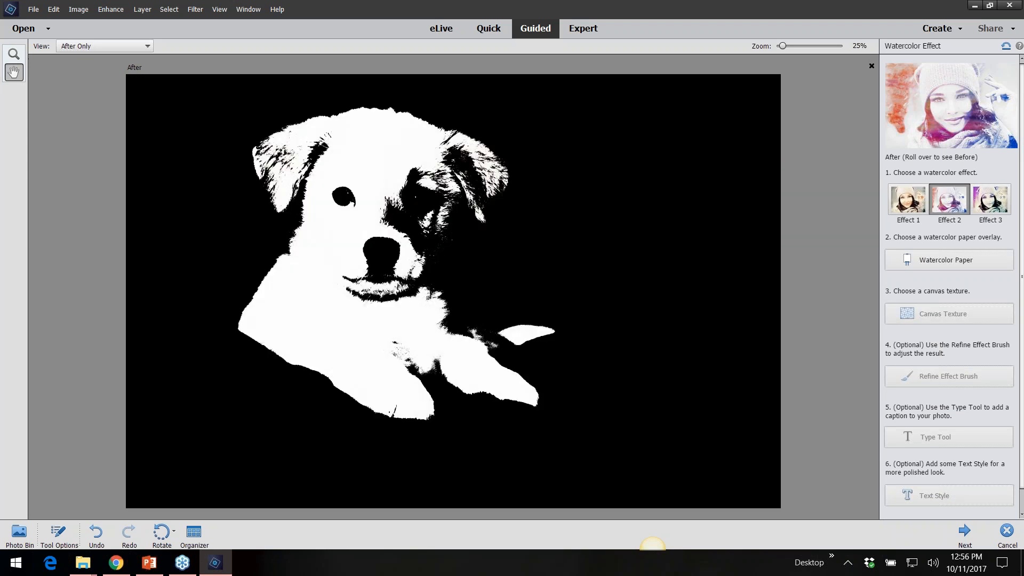
pyautogui.click(936, 260)
pyautogui.click(908, 298)
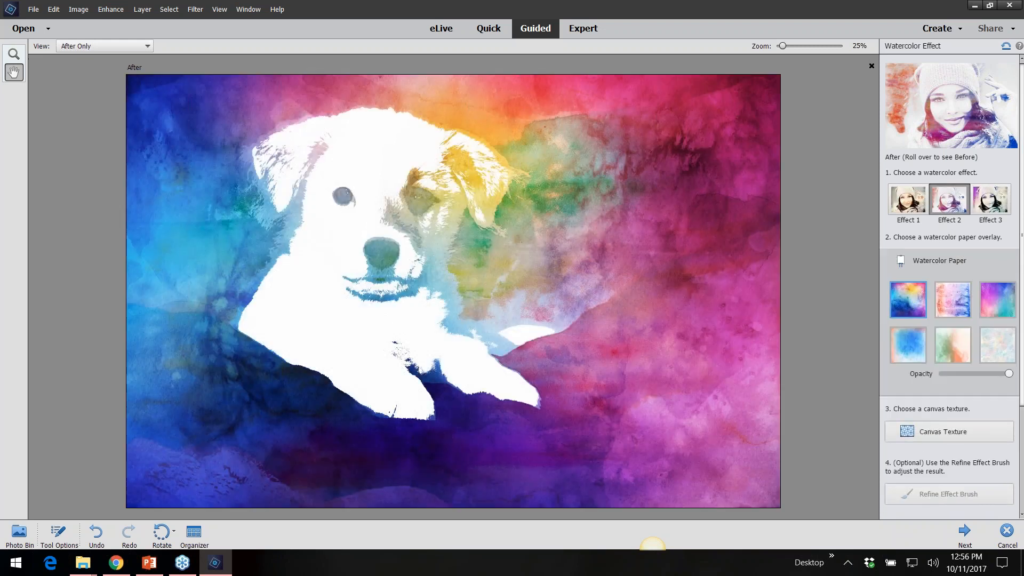
# - Compare the orange-to-blue, magenta-to-teal and blue-centered watercolor papers on the puppy, settling on the orange-to-blue one
pyautogui.click(951, 304)
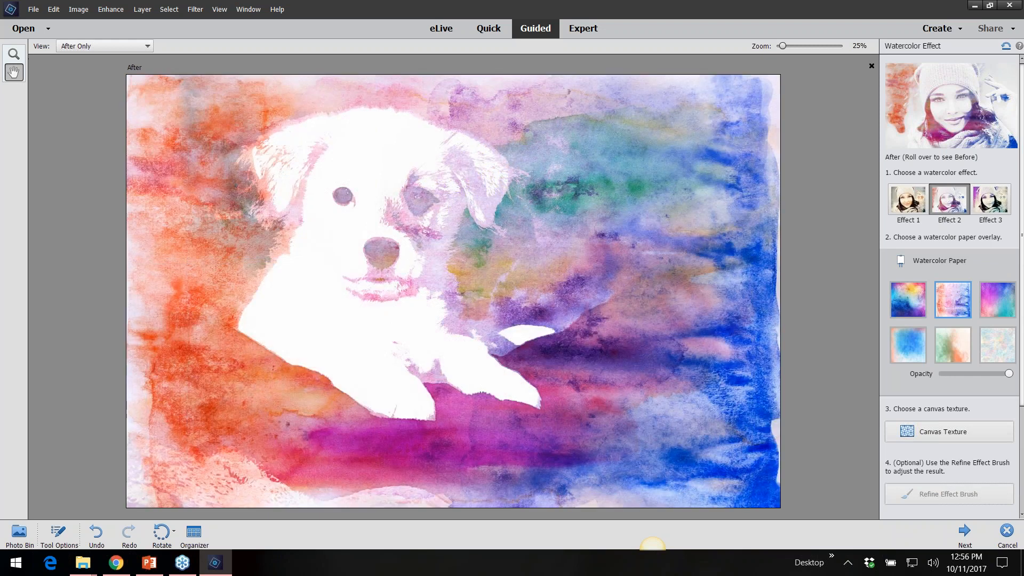
pyautogui.click(998, 308)
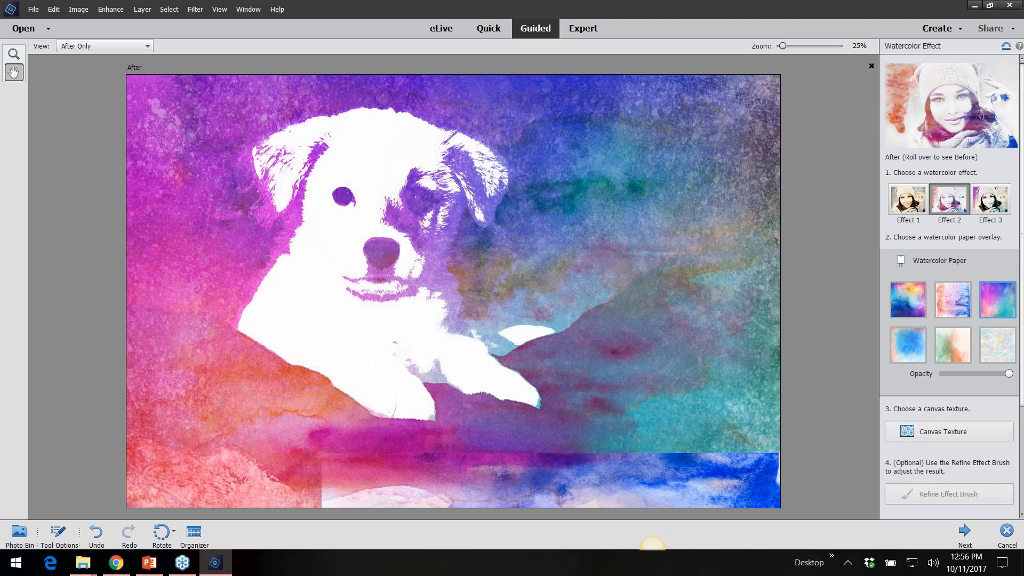
pyautogui.click(908, 345)
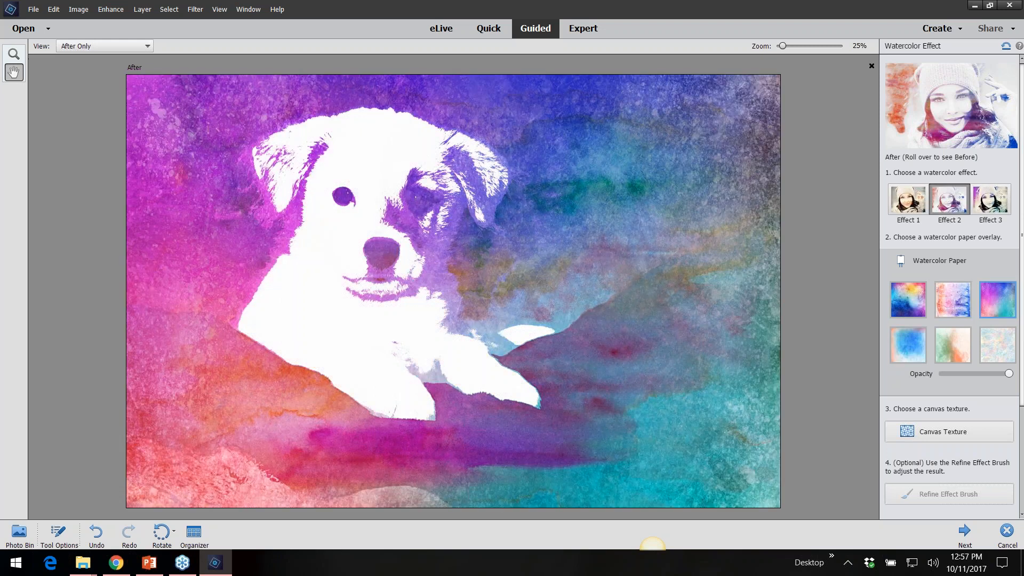
pyautogui.click(946, 311)
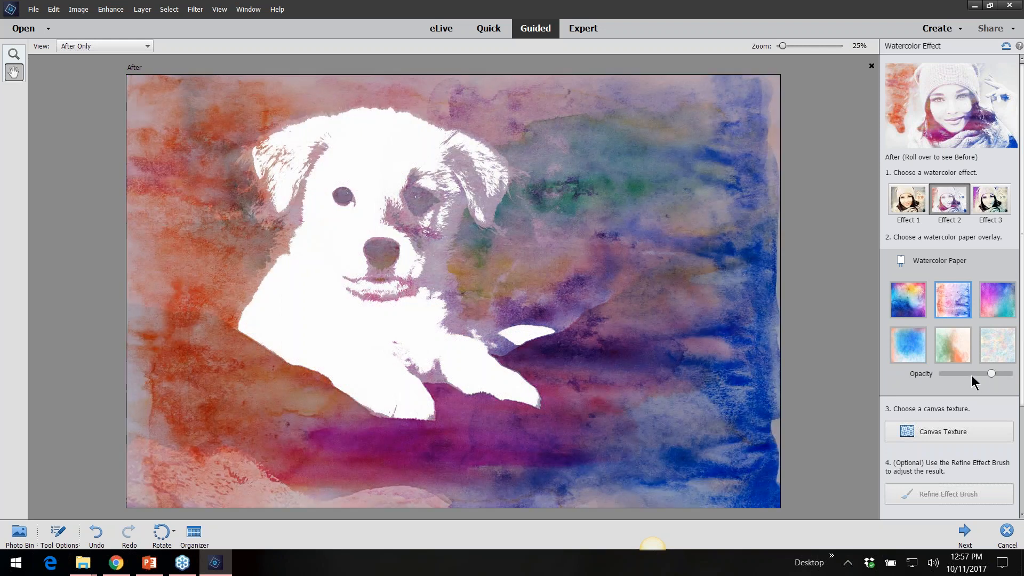
# - Raise the orange-to-blue watercolor paper's opacity to full and apply the first canvas texture at low intensity, checking it close up
pyautogui.moveTo(991, 373); pyautogui.dragTo(1009, 375)
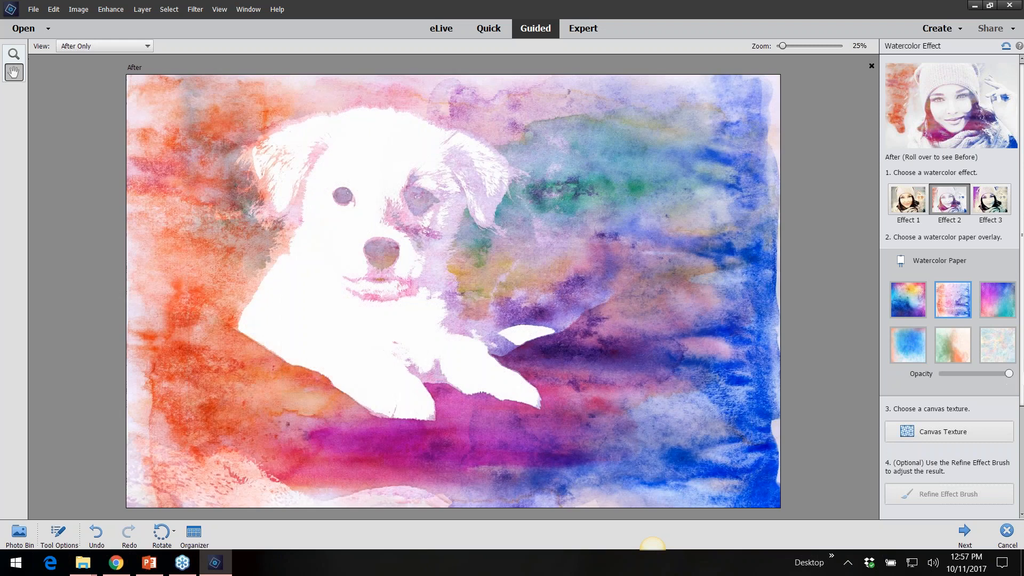
pyautogui.click(944, 433)
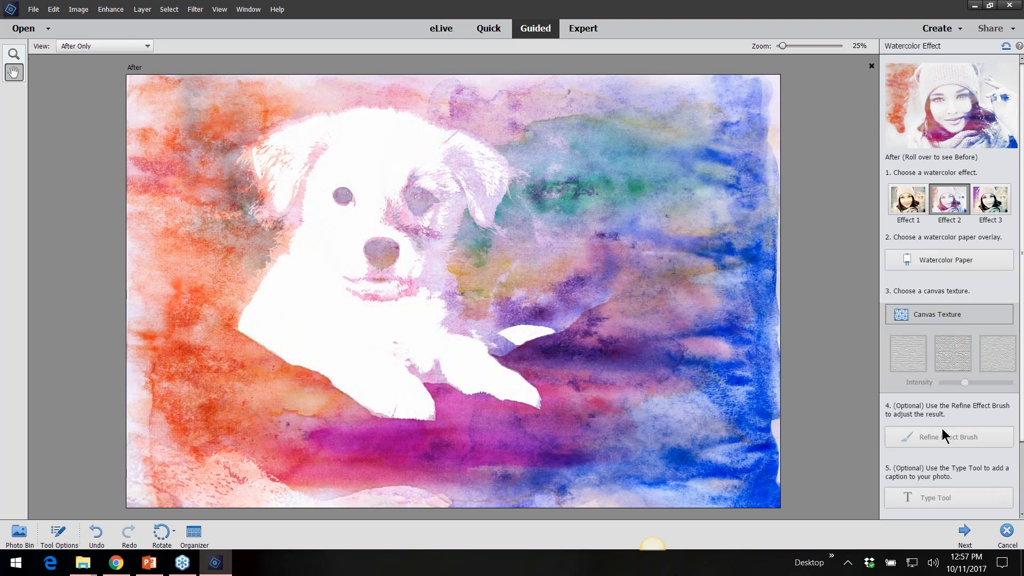
pyautogui.click(918, 361)
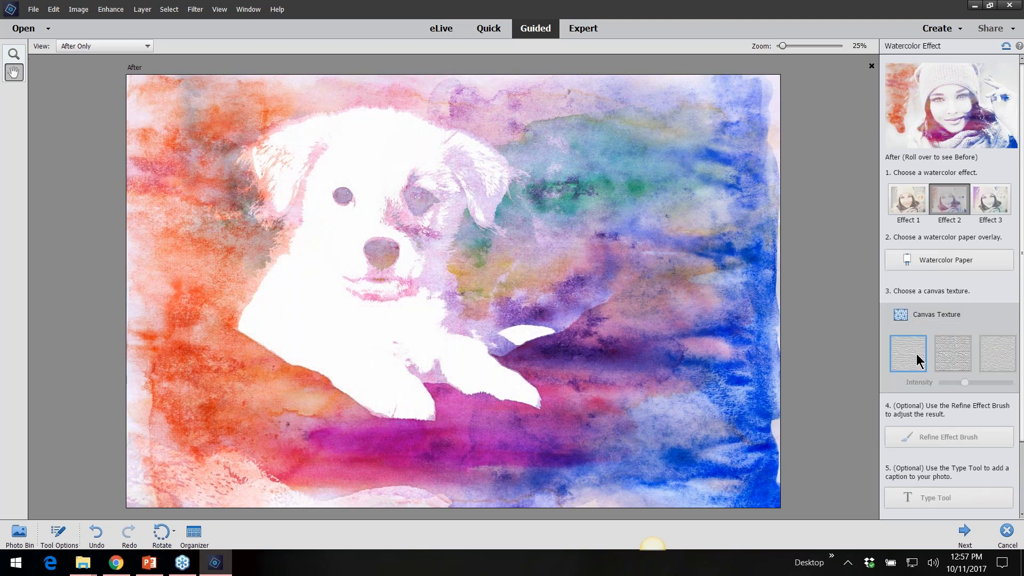
pyautogui.click(982, 384)
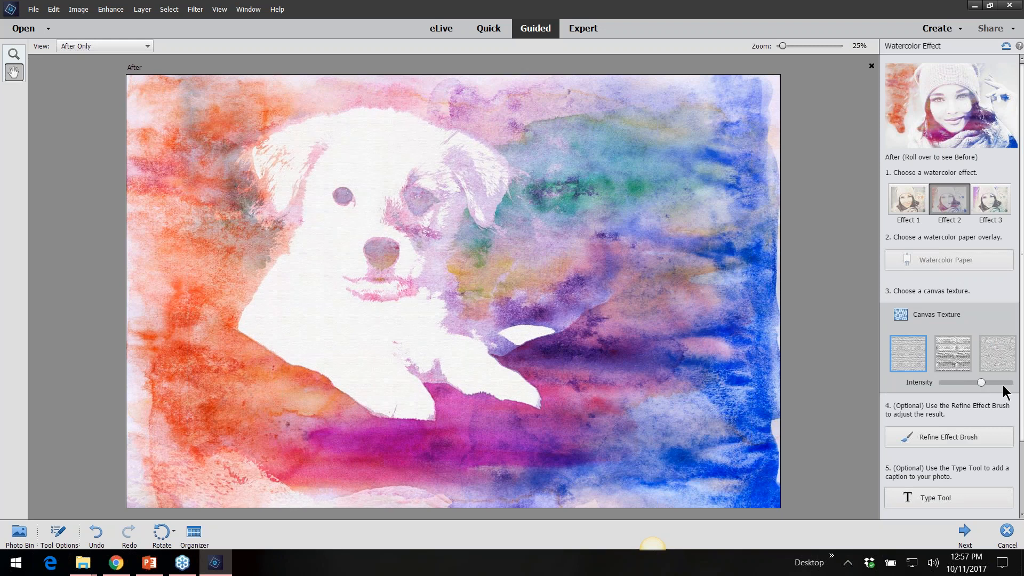
pyautogui.click(950, 383)
pyautogui.moveTo(782, 46); pyautogui.dragTo(789, 46)
pyautogui.scroll(10, 595, 281)
pyautogui.scroll(-12, 595, 281)
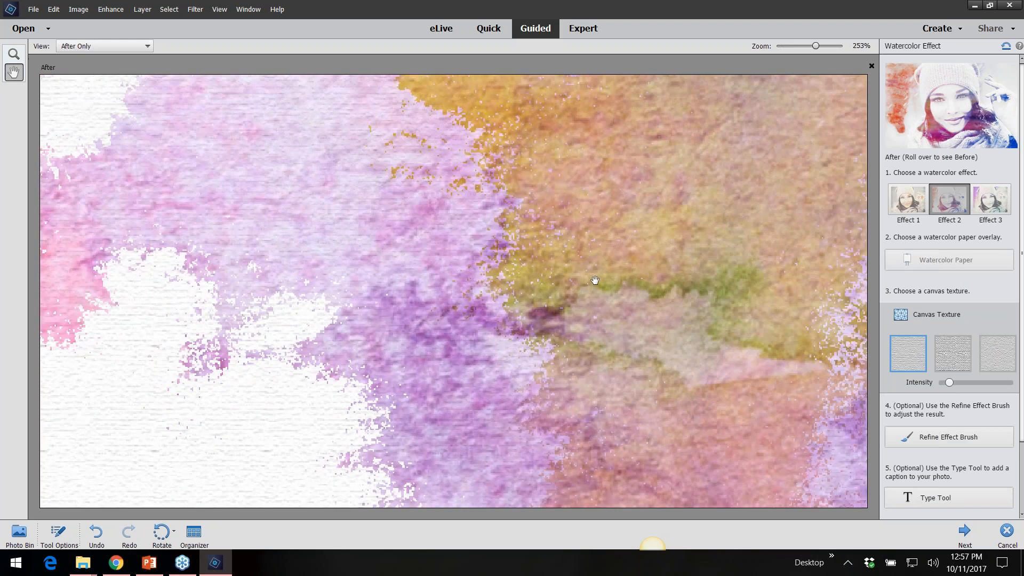
pyautogui.scroll(-3, 599, 281)
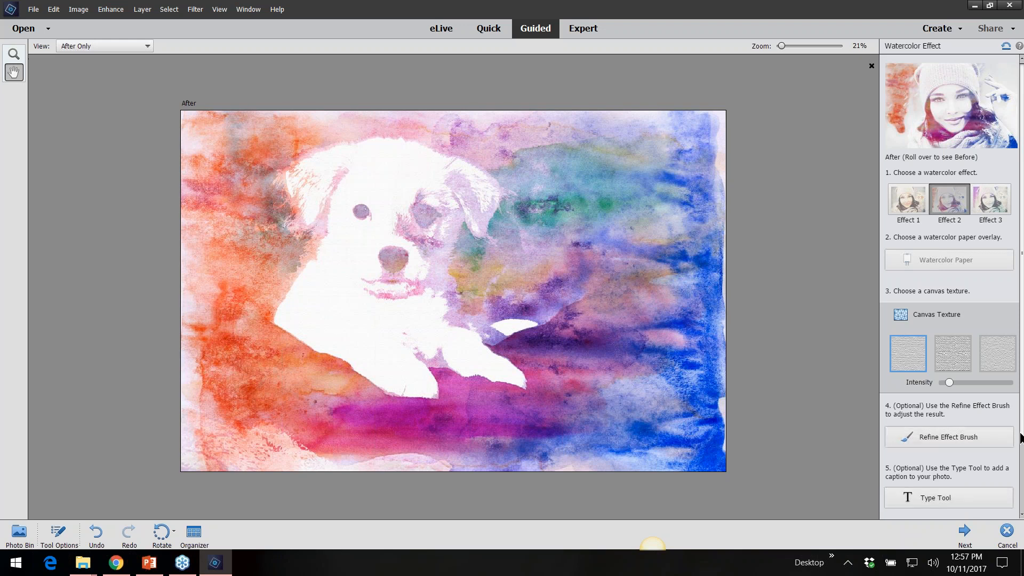
# - Add the white caption "LEO2018" in 100 pt Impact Regular to the right of the puppy's head
pyautogui.scroll(-3, 1021, 438)
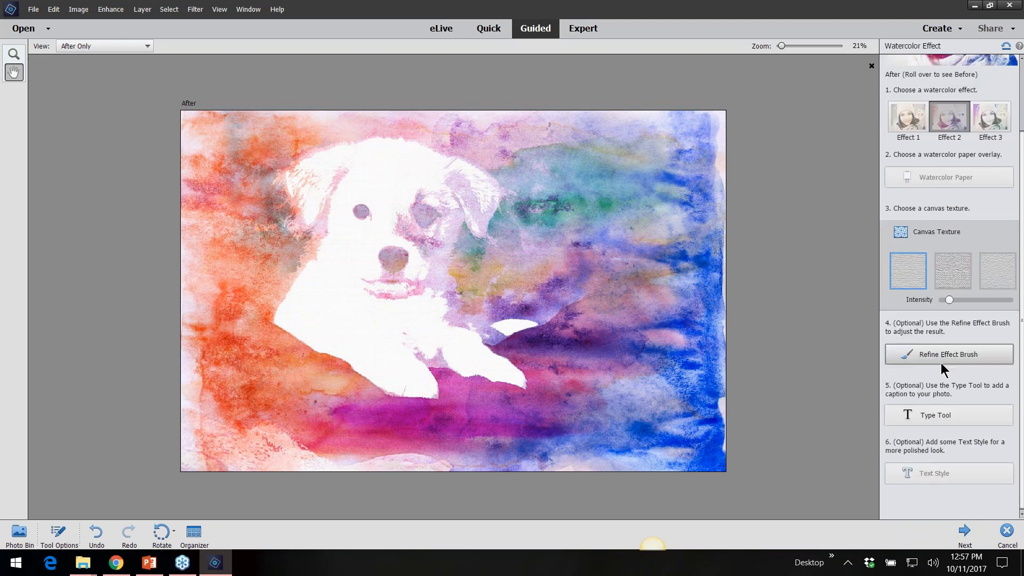
pyautogui.click(939, 416)
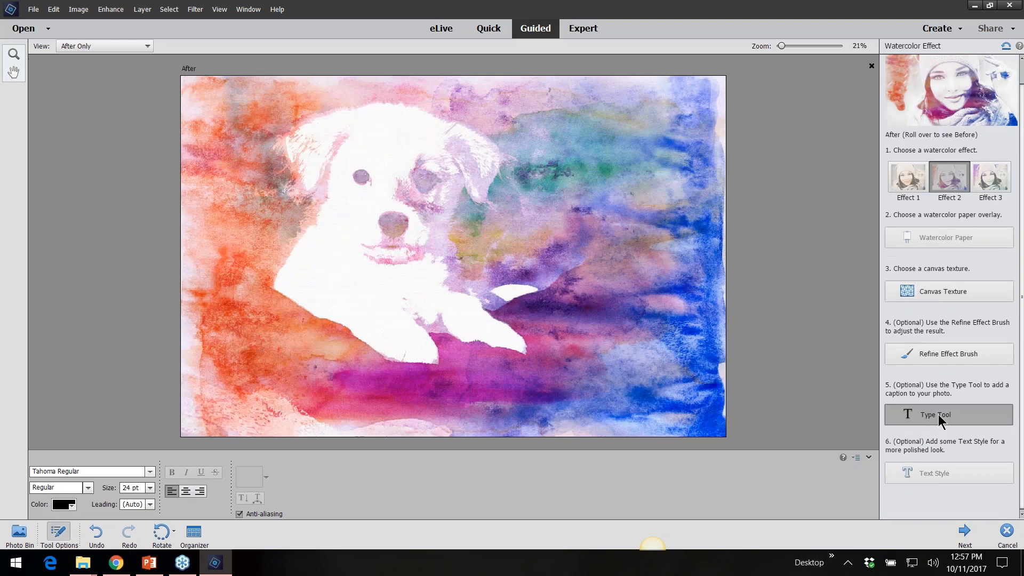
pyautogui.click(549, 155)
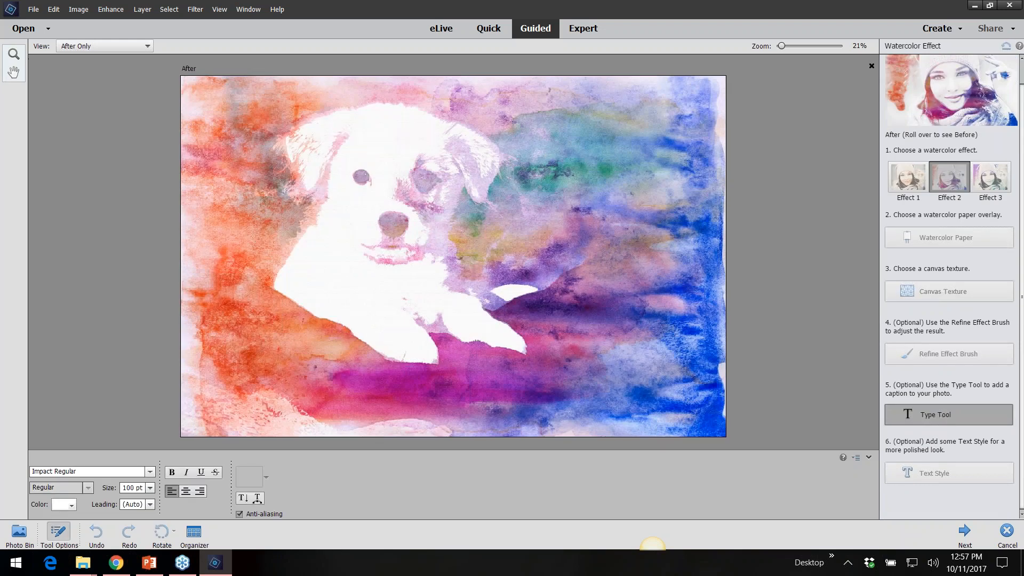
pyautogui.write('LEO')
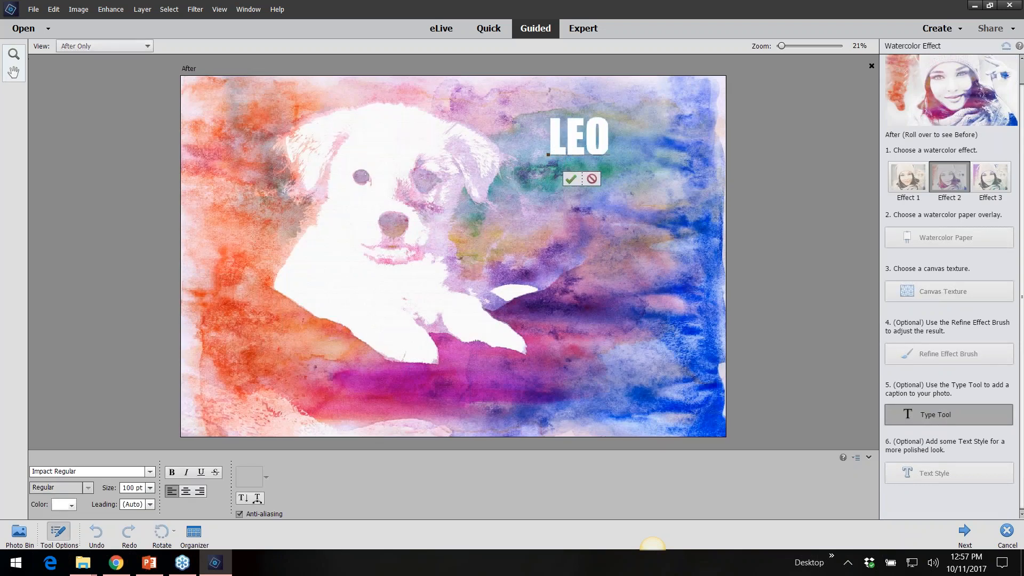
pyautogui.write('2018')
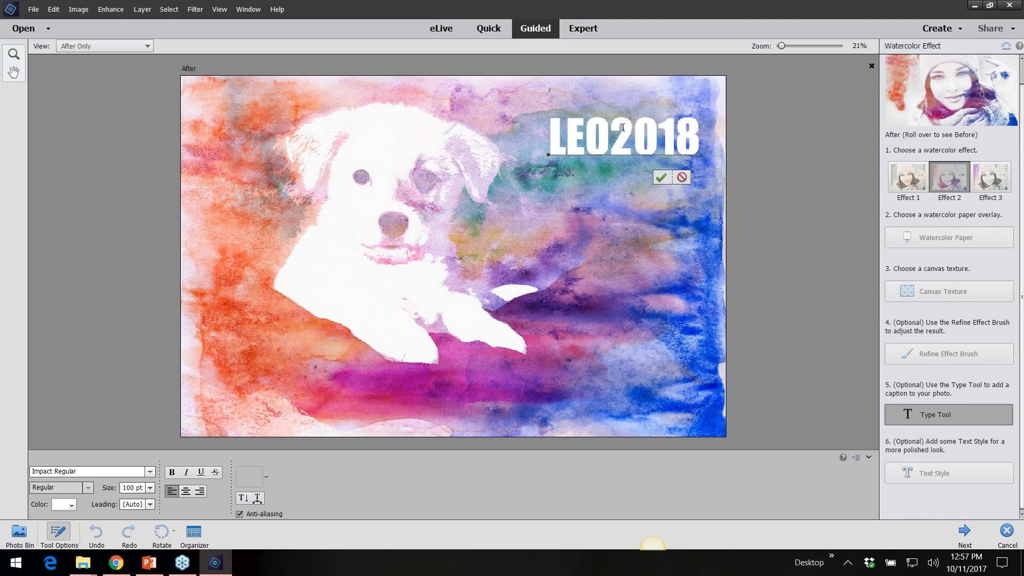
pyautogui.click(661, 177)
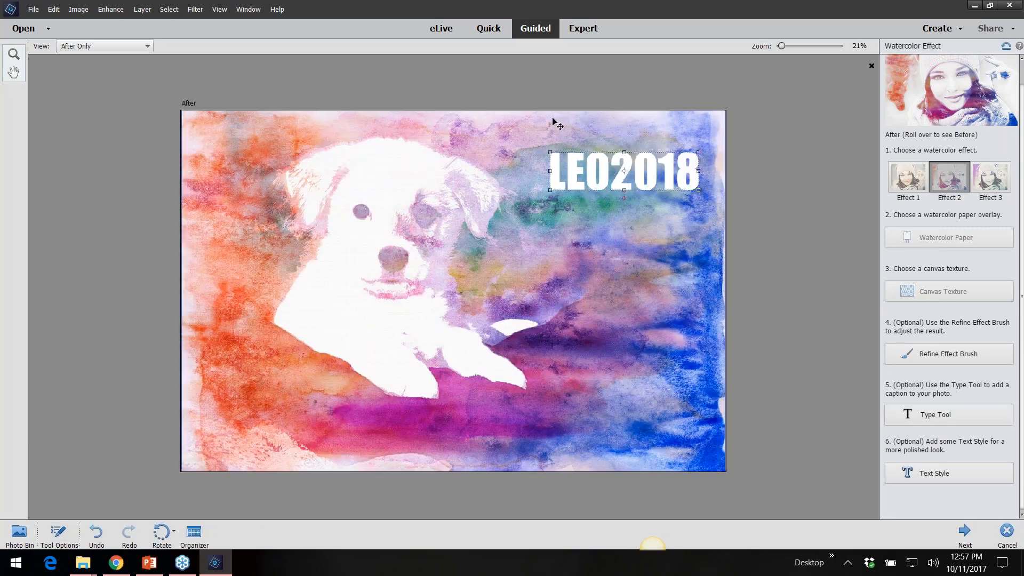
# - Enlarge the caption, rotate it 90° clockwise and place it vertically along the photo's right edge
pyautogui.moveTo(550, 152); pyautogui.dragTo(635, 92)
pyautogui.moveTo(599, 144); pyautogui.dragTo(558, 126)
pyautogui.moveTo(652, 310); pyautogui.dragTo(686, 321)
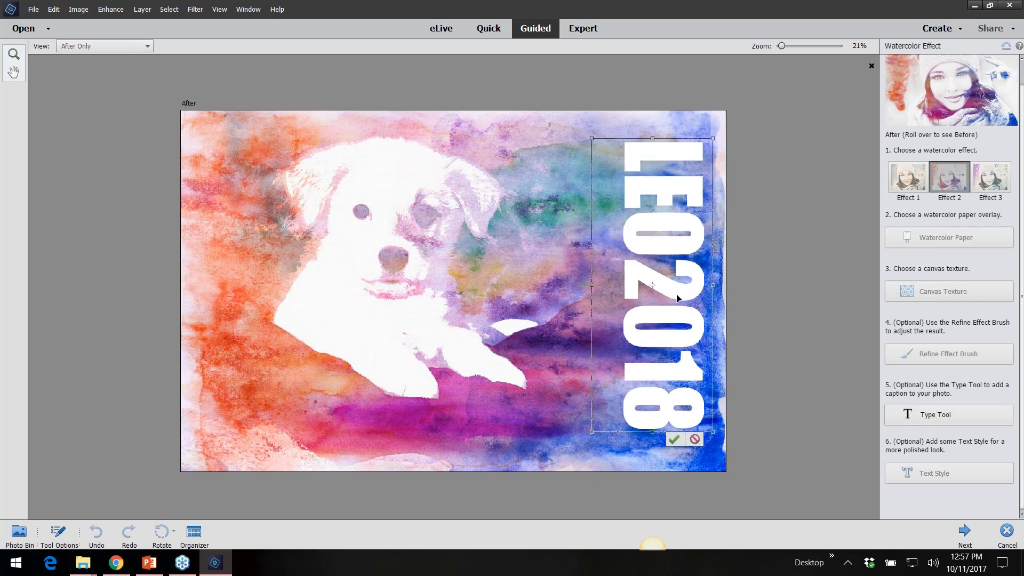
pyautogui.click(675, 439)
# - Recolor the letters "LEO" in the caption with a pale lilac sampled from the photo's upper area
pyautogui.click(54, 536)
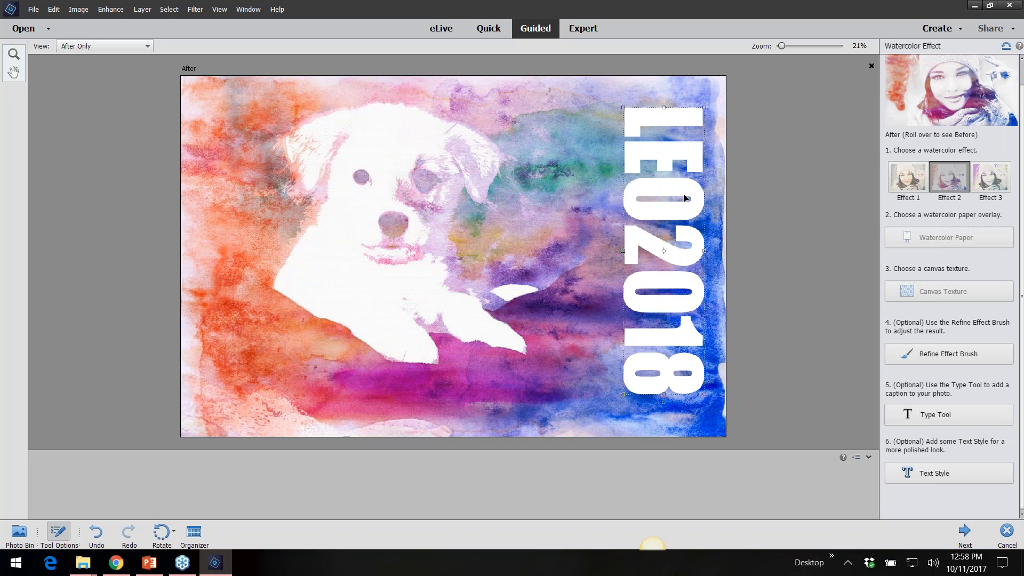
pyautogui.click(936, 414)
pyautogui.moveTo(673, 116); pyautogui.dragTo(673, 221)
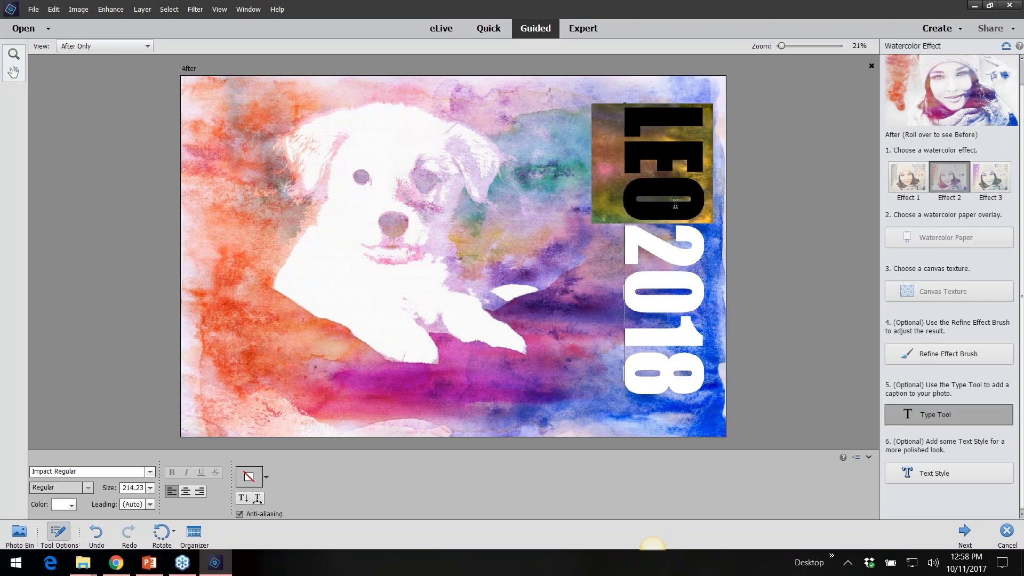
pyautogui.click(63, 507)
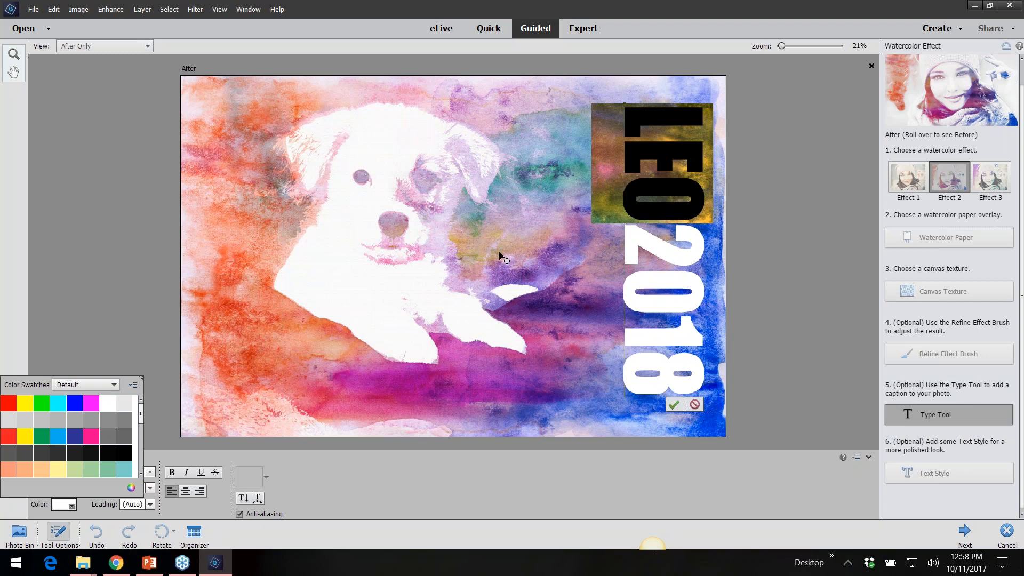
pyautogui.click(130, 488)
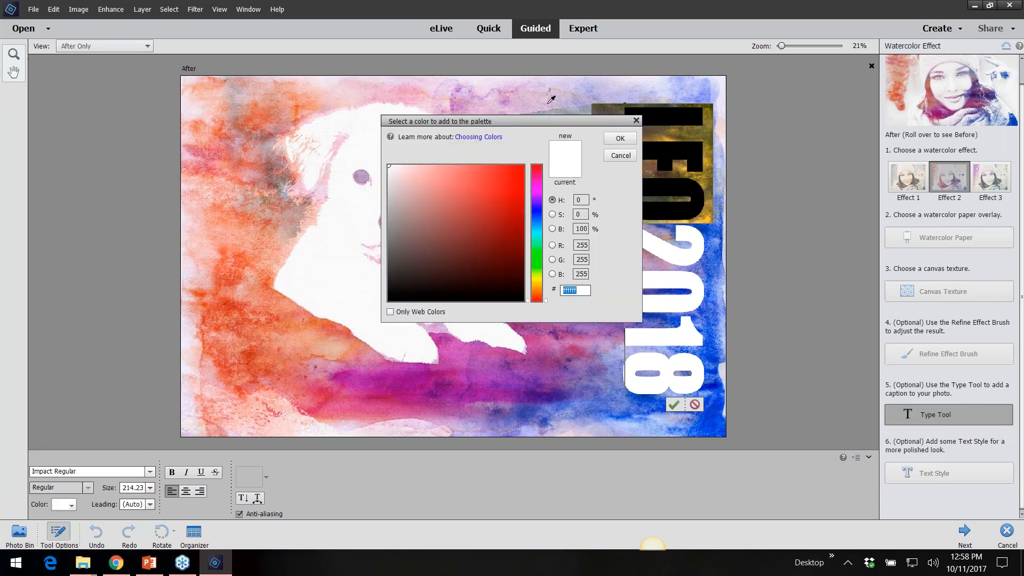
pyautogui.click(551, 99)
pyautogui.click(620, 139)
pyautogui.click(697, 247)
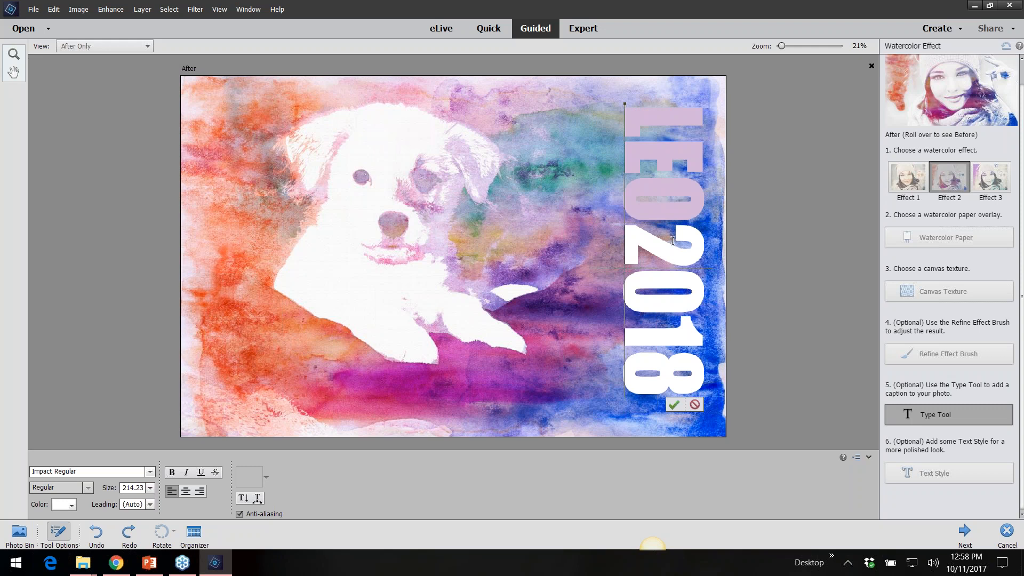
pyautogui.click(674, 405)
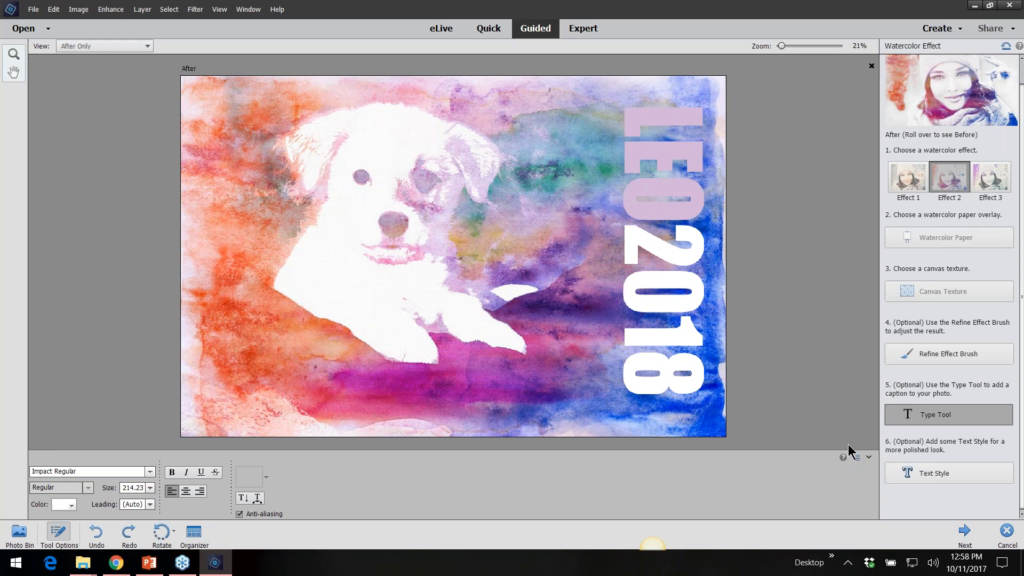
# - Compare the second and third text styles on the caption, settling on the third, dark-outlined one
pyautogui.click(933, 476)
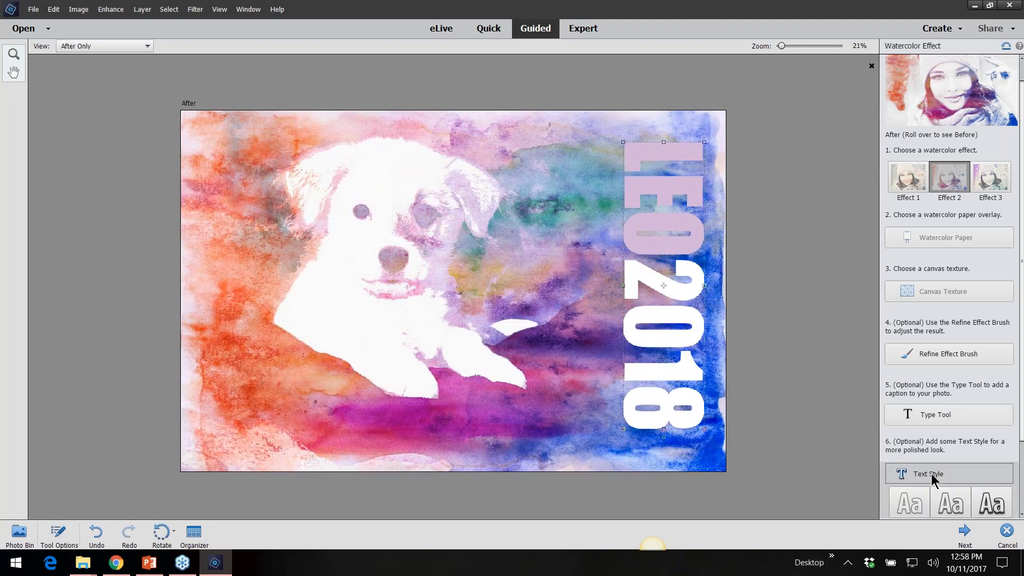
pyautogui.click(988, 503)
pyautogui.click(951, 503)
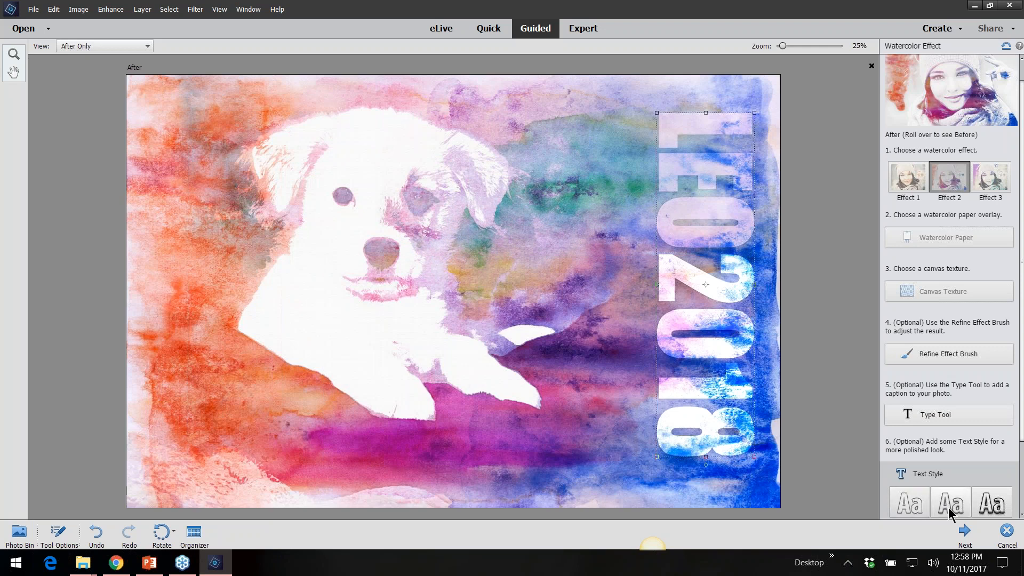
pyautogui.click(995, 508)
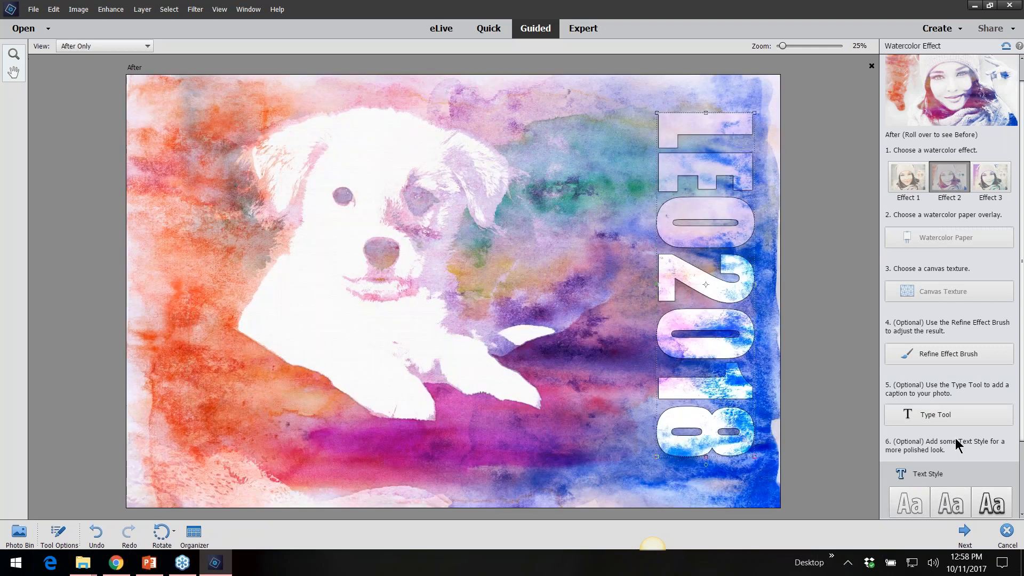
# - Finish the Watercolor Effect, continue editing in Expert mode, and toggle the LEO2018 text layer off and on
pyautogui.click(965, 531)
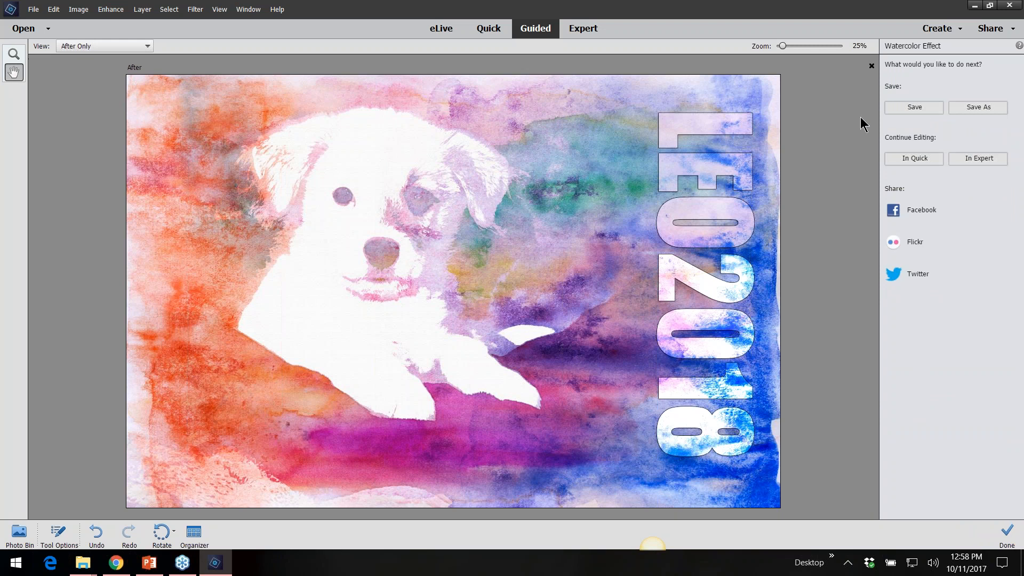
pyautogui.click(971, 158)
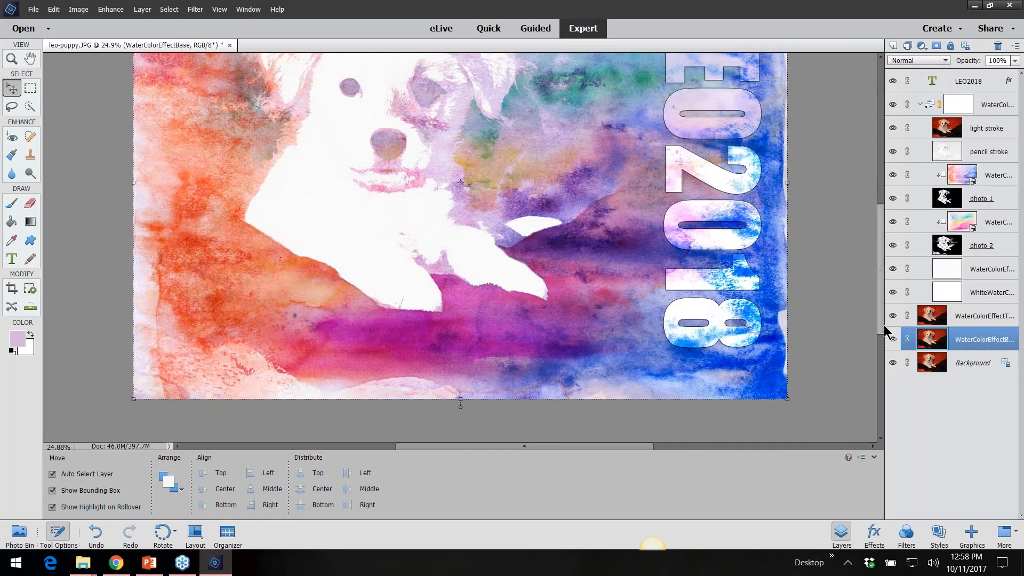
pyautogui.scroll(3, 881, 331)
pyautogui.moveTo(882, 312); pyautogui.dragTo(881, 309)
pyautogui.scroll(-4, 823, 284)
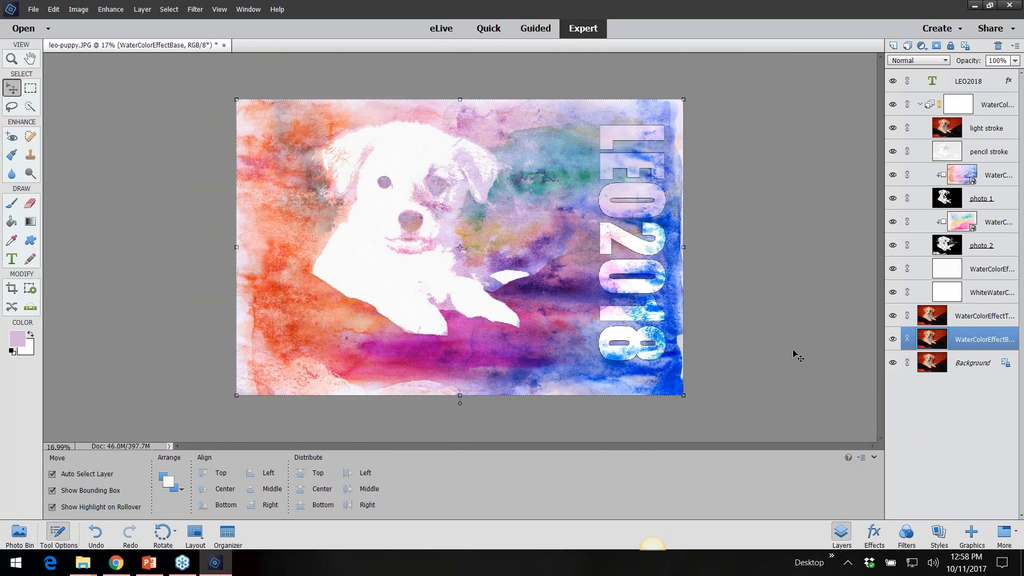
pyautogui.click(893, 81)
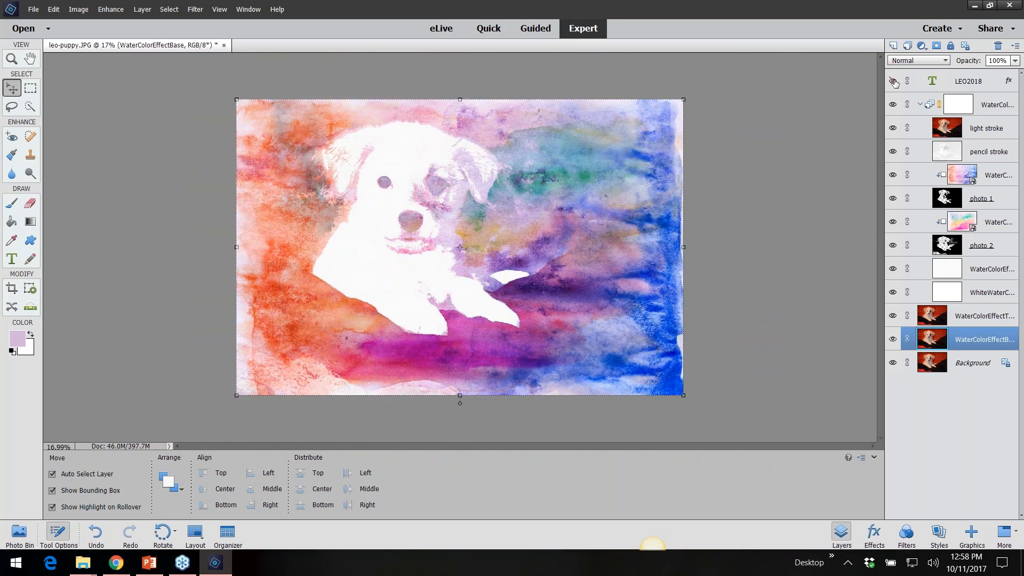
pyautogui.click(893, 81)
# - Set the LEO2018 layer's drop shadow to 32 px size, 21 px distance and 71% opacity in its style settings
pyautogui.click(957, 86)
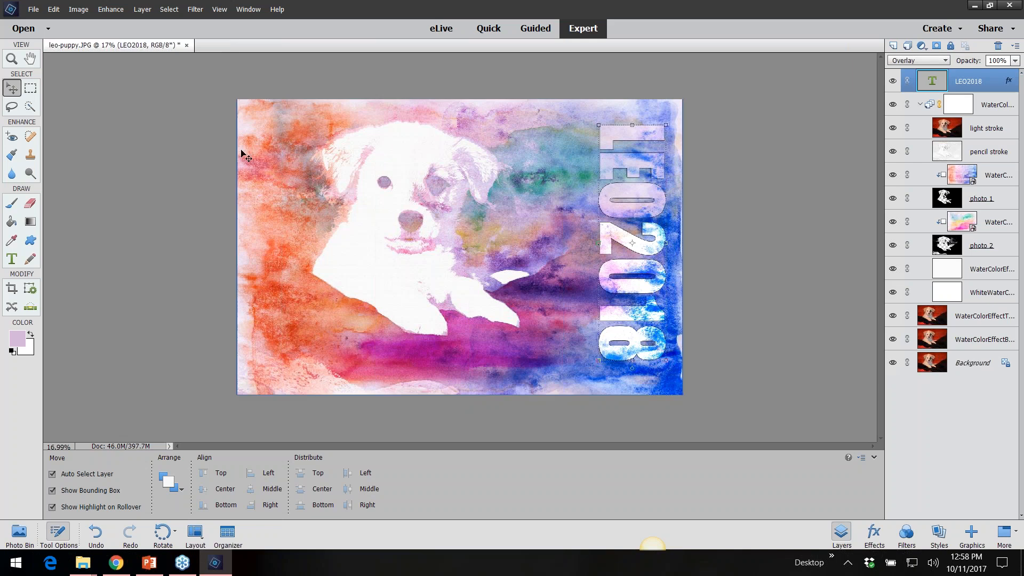
pyautogui.scroll(4, 626, 272)
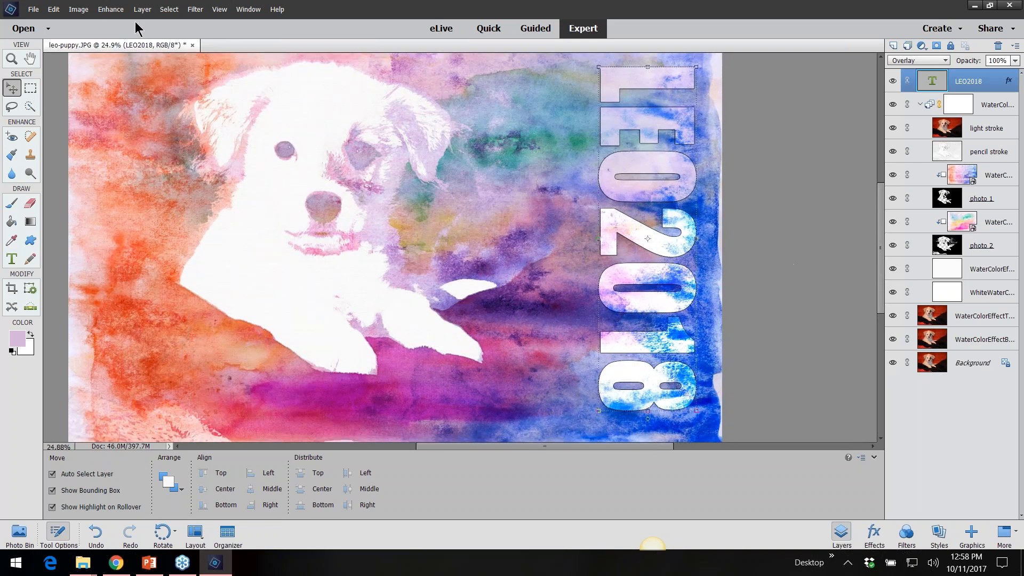
pyautogui.click(142, 9)
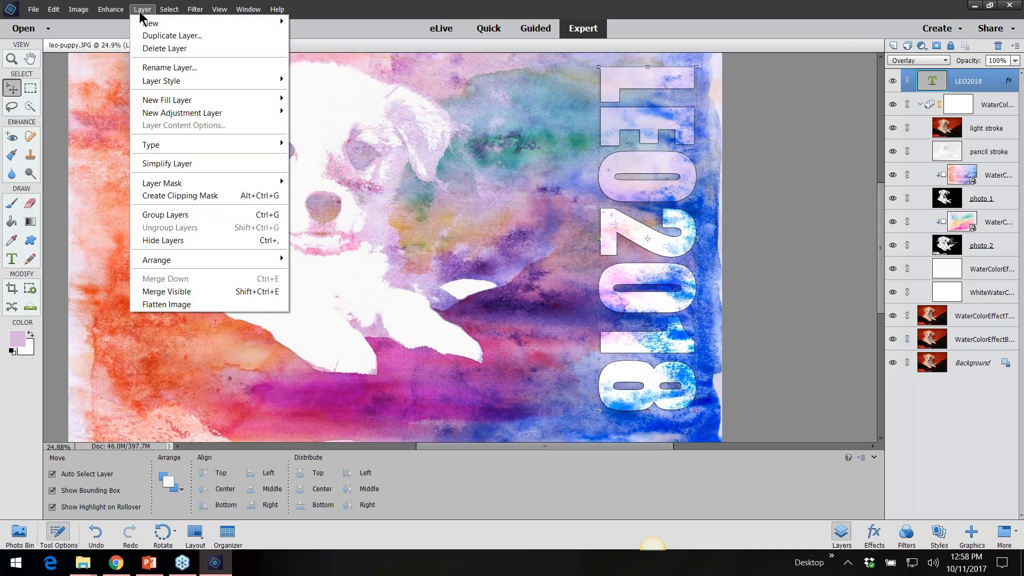
pyautogui.moveTo(155, 89)
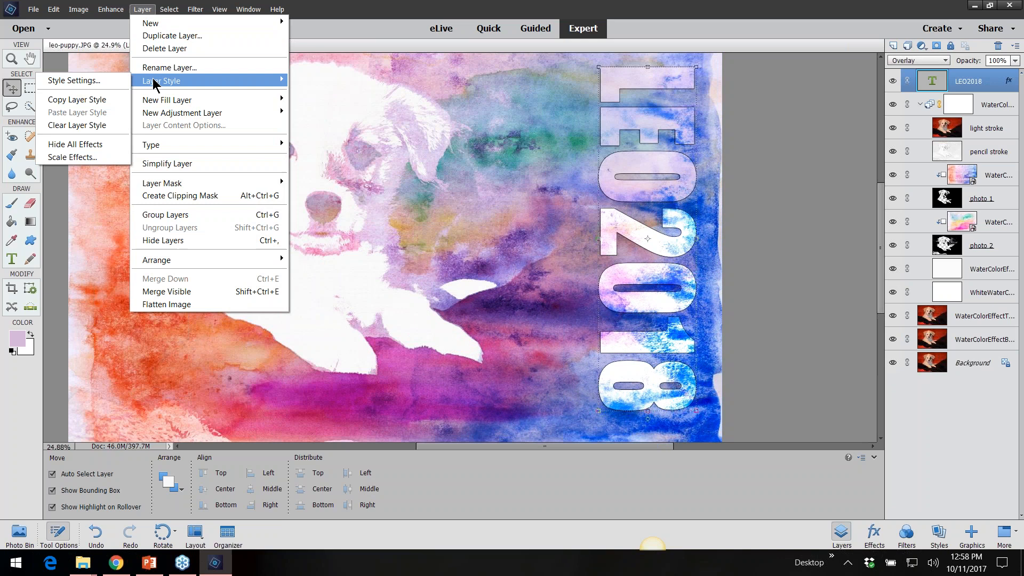
pyautogui.click(114, 80)
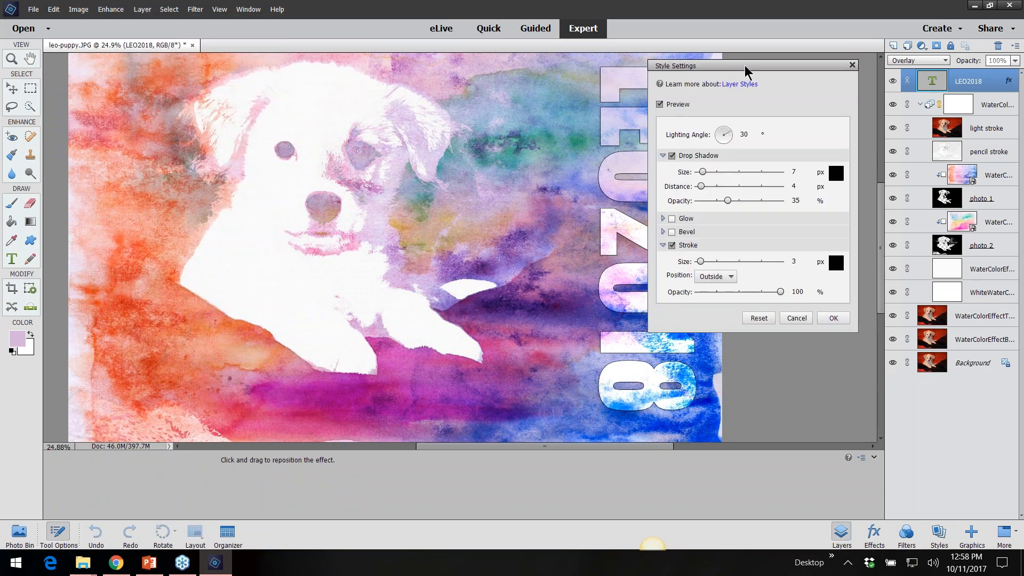
pyautogui.moveTo(745, 65); pyautogui.dragTo(375, 72)
pyautogui.moveTo(332, 179); pyautogui.dragTo(386, 210)
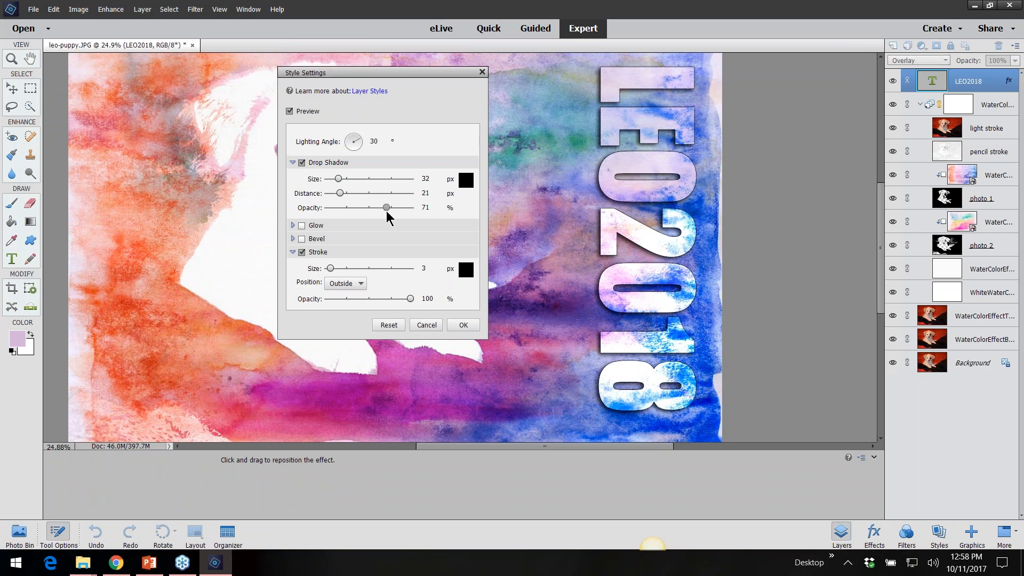
# - Add a 16 px upward bevel to the caption, apply the style settings and deselect the text layer
pyautogui.click(302, 239)
pyautogui.moveTo(334, 255); pyautogui.dragTo(336, 258)
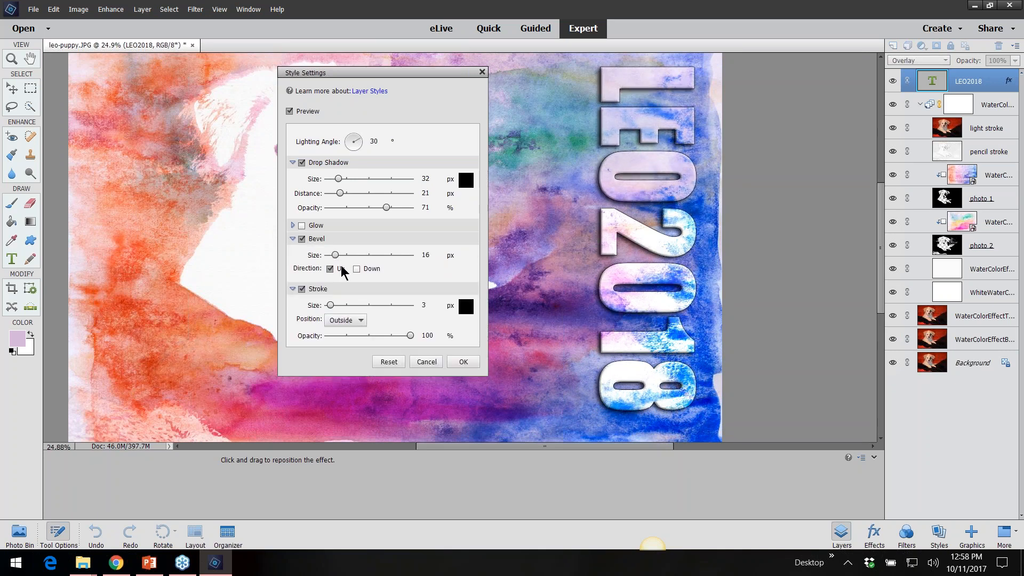
pyautogui.click(458, 363)
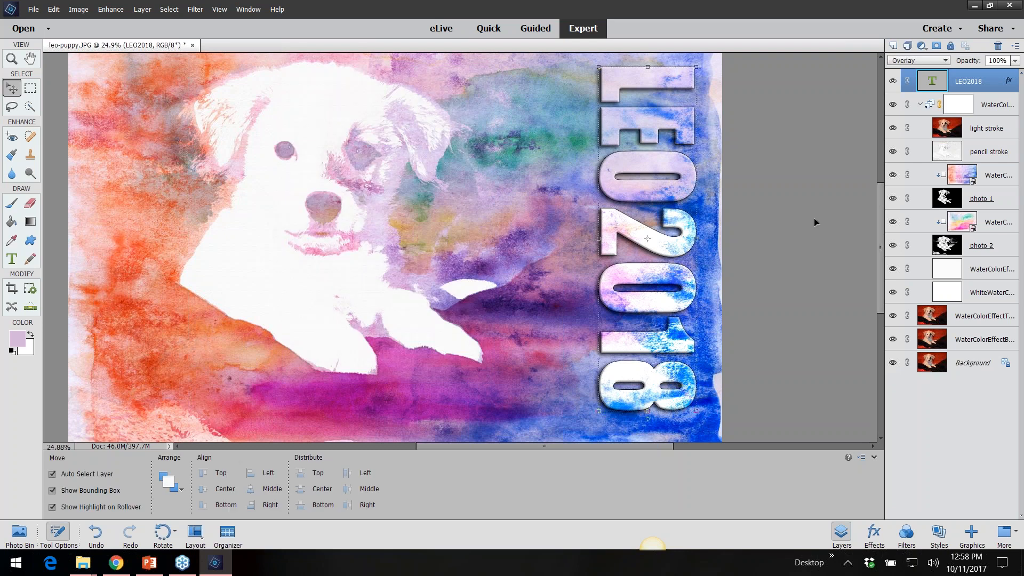
pyautogui.click(793, 213)
pyautogui.scroll(-4, 788, 212)
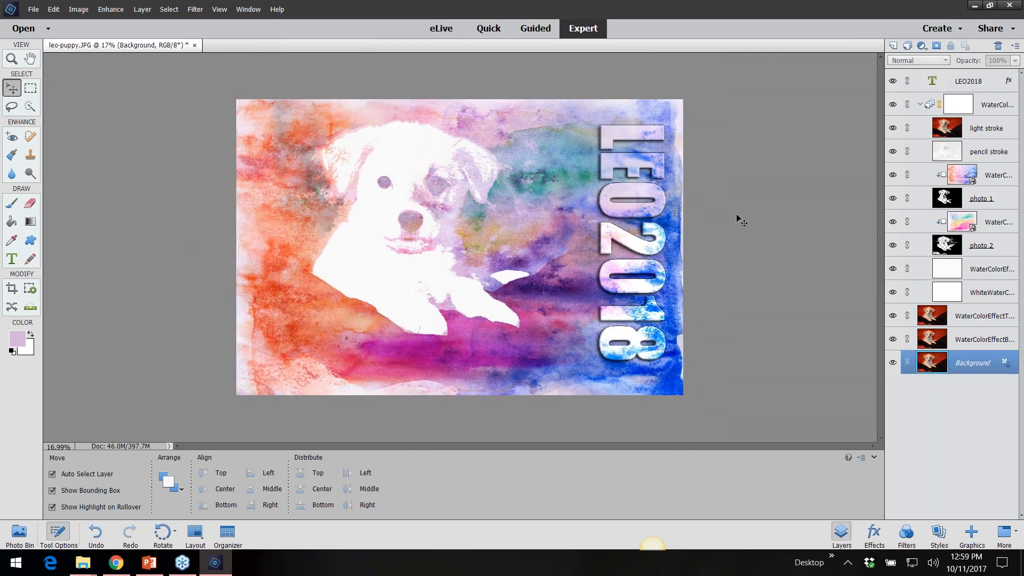
pyautogui.click(33, 9)
pyautogui.click(40, 33)
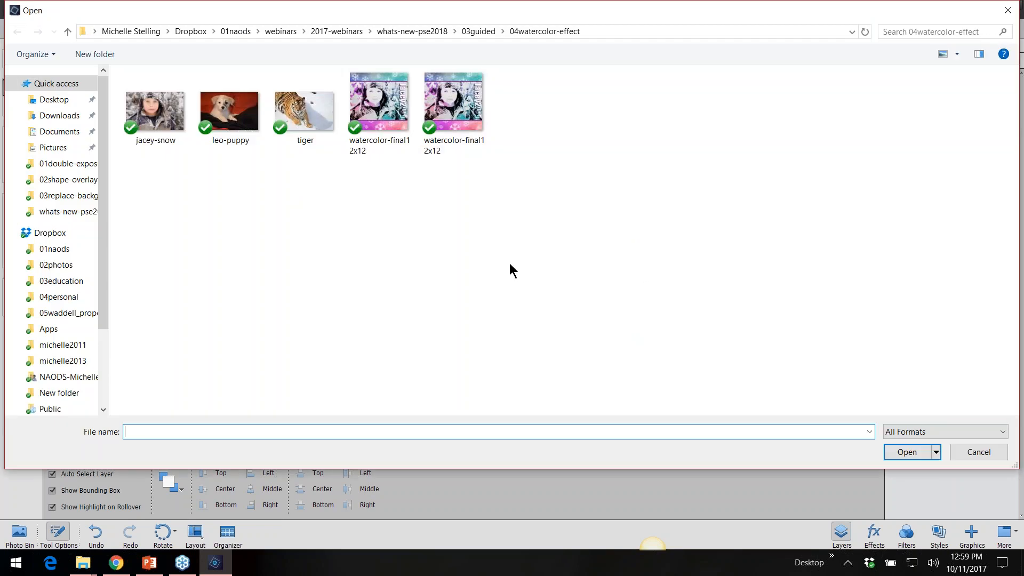
pyautogui.click(979, 452)
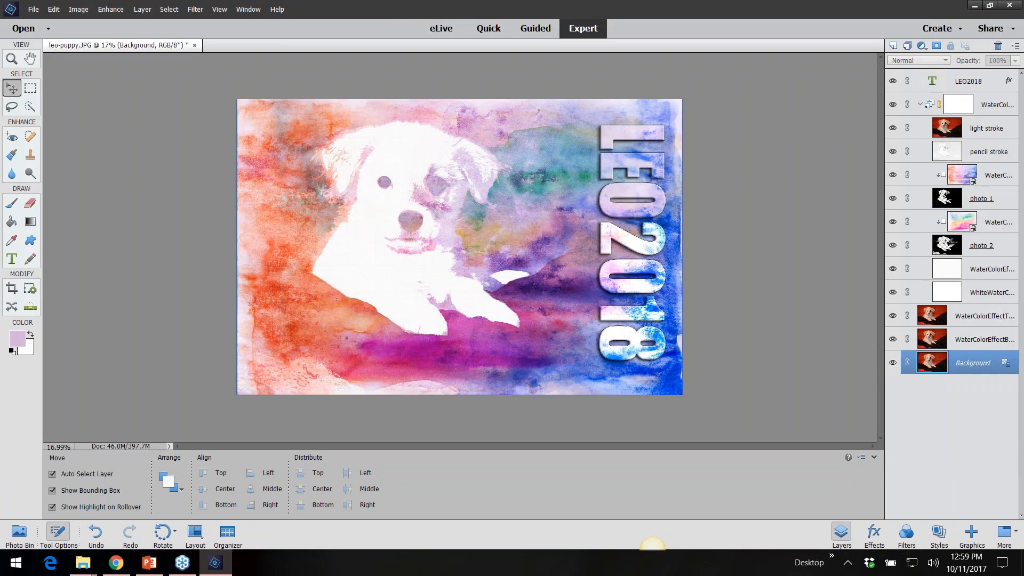
# - Open the purple paper sd-painted-autumn-striped1 from the digi-kit-pieces folder inside 02shape-overlay
pyautogui.click(33, 9)
pyautogui.click(44, 35)
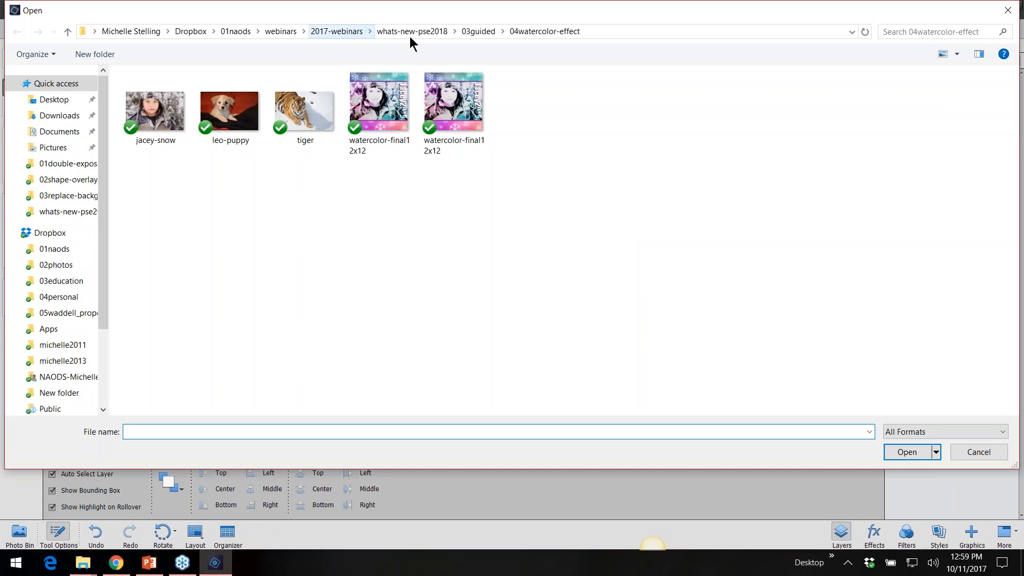
pyautogui.click(472, 31)
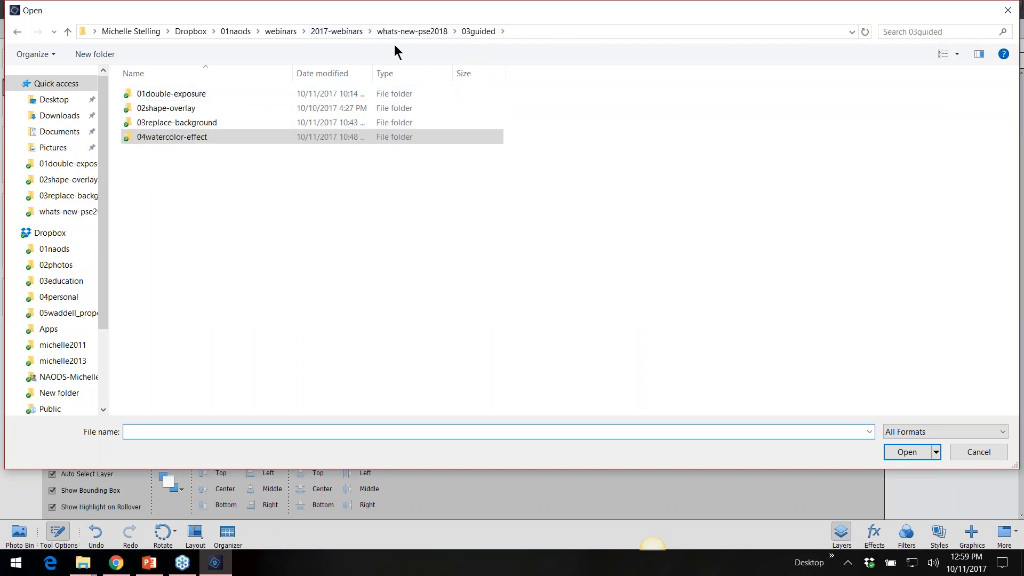
pyautogui.doubleClick(179, 93)
pyautogui.click(478, 31)
pyautogui.click(167, 107)
pyautogui.doubleClick(167, 108)
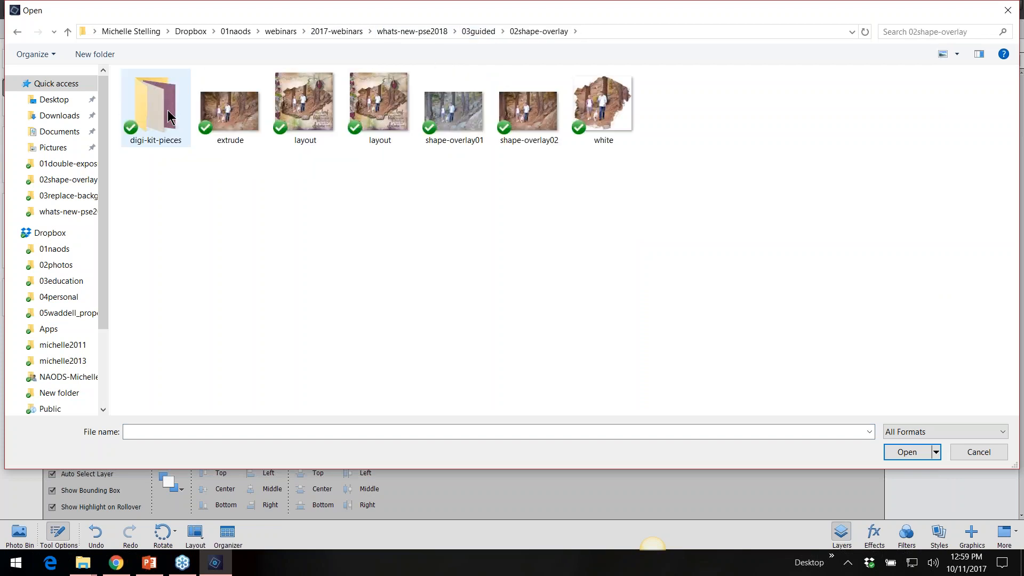
pyautogui.doubleClick(147, 100)
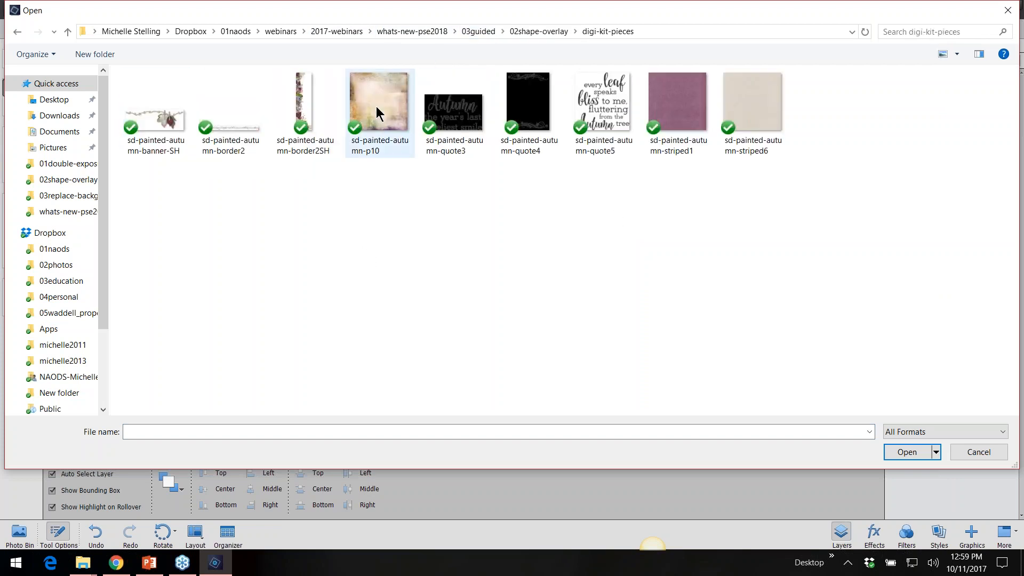
pyautogui.click(677, 104)
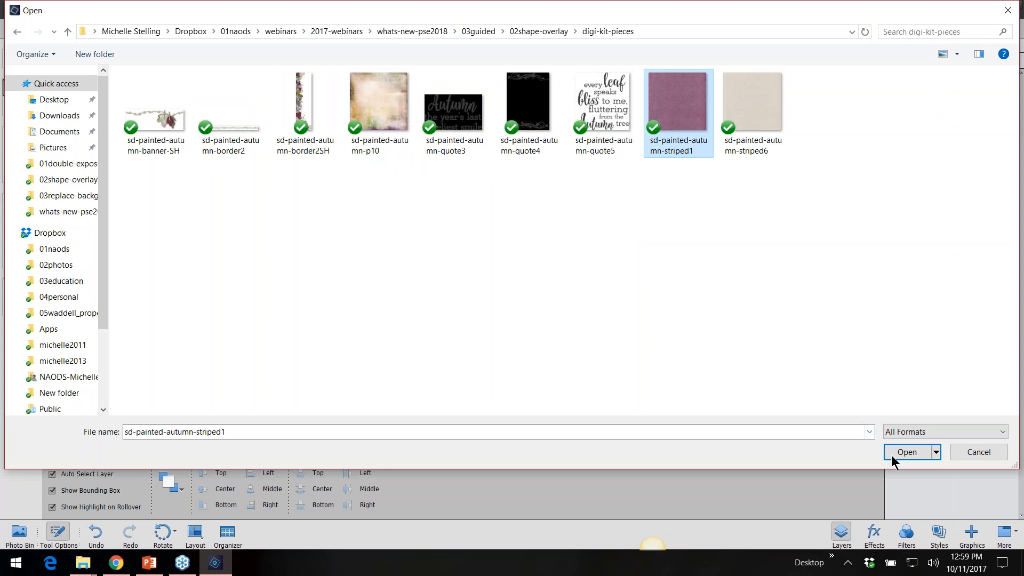
pyautogui.click(907, 452)
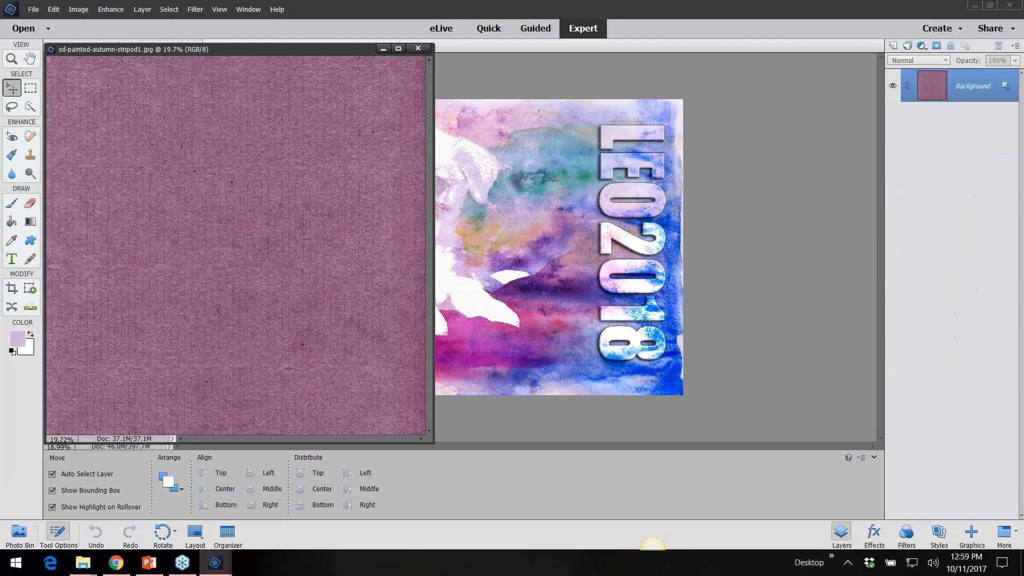
# - Select all layers of the leo-puppy picture, from LEO2018 down to Background, and merge them into one
pyautogui.click(516, 120)
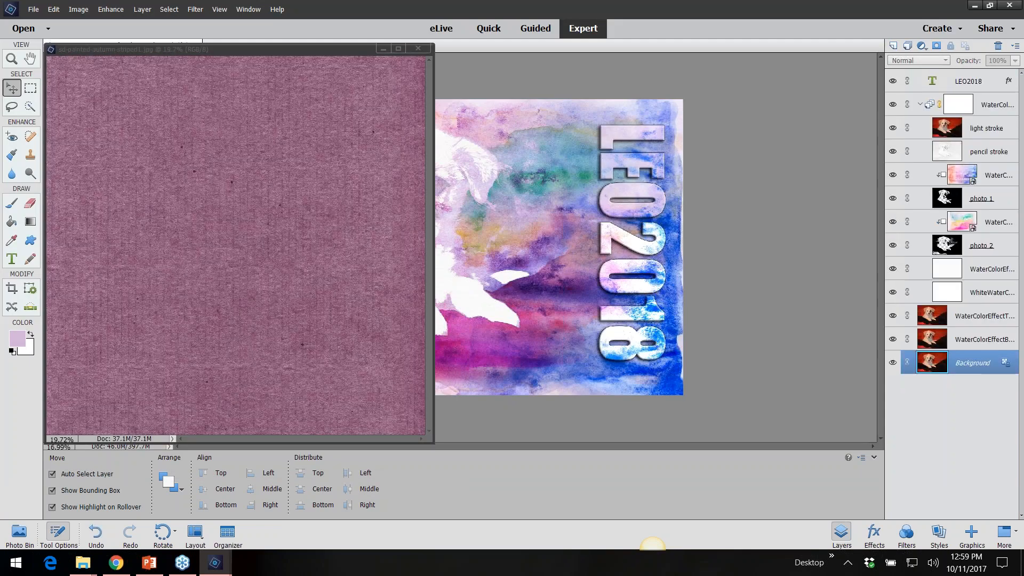
pyautogui.click(959, 81)
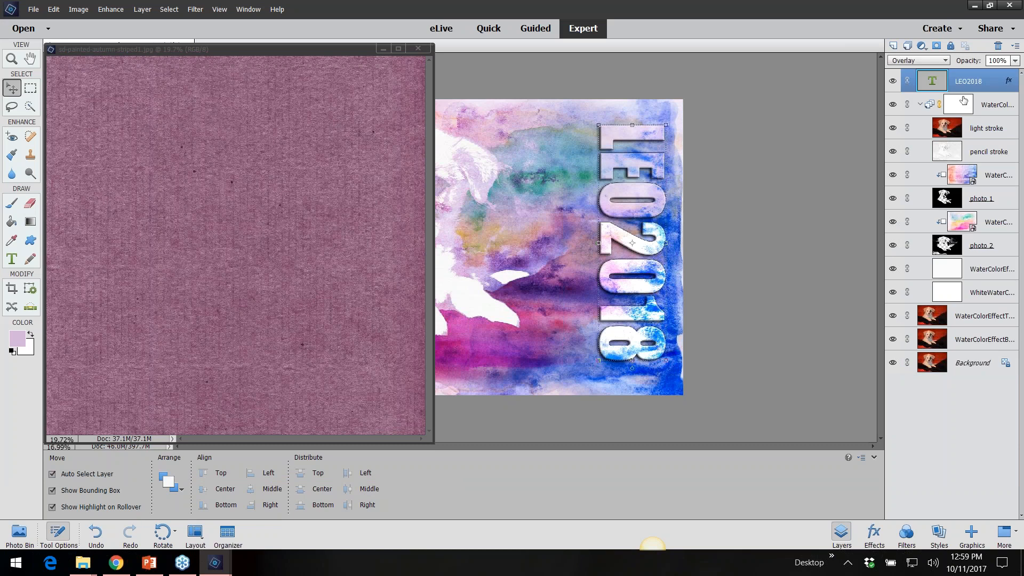
pyautogui.keyDown('shift'); pyautogui.click(986, 364); pyautogui.keyUp('shift')
pyautogui.rightClick(981, 363)
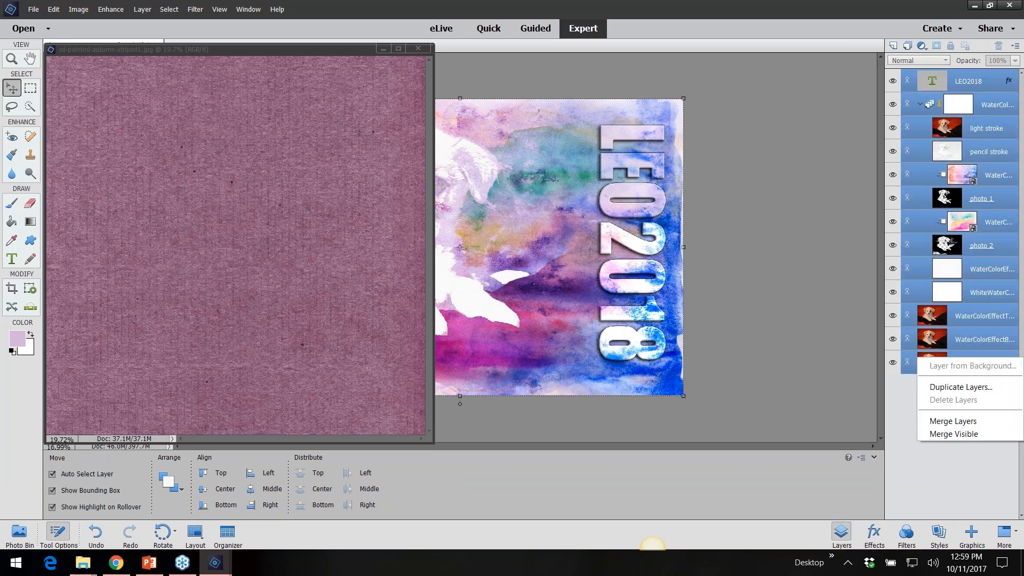
pyautogui.click(974, 422)
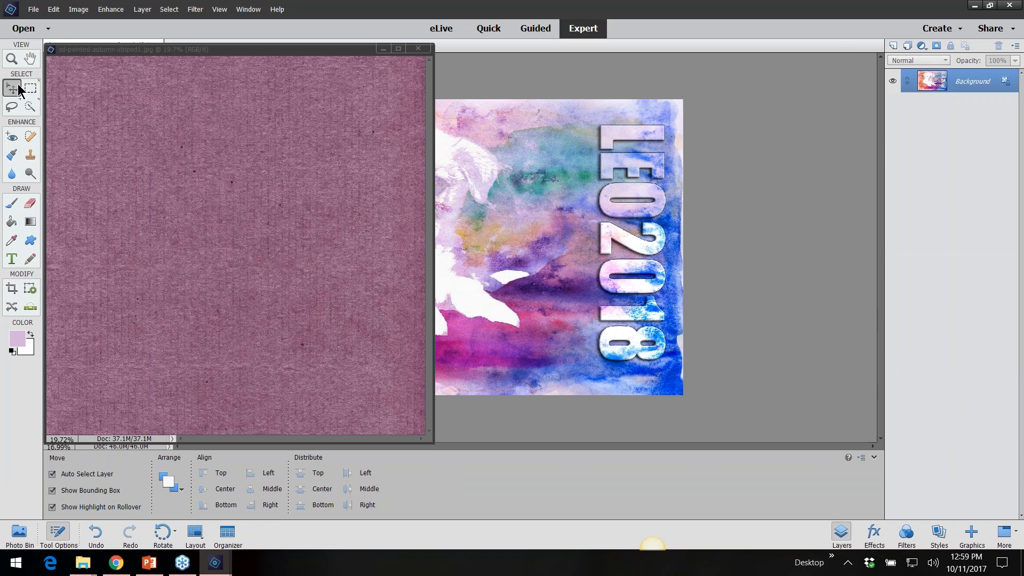
# - Copy the merged puppy picture onto the striped paper and shift it so its upper-right corner lies inside the page
pyautogui.moveTo(475, 178); pyautogui.dragTo(253, 193)
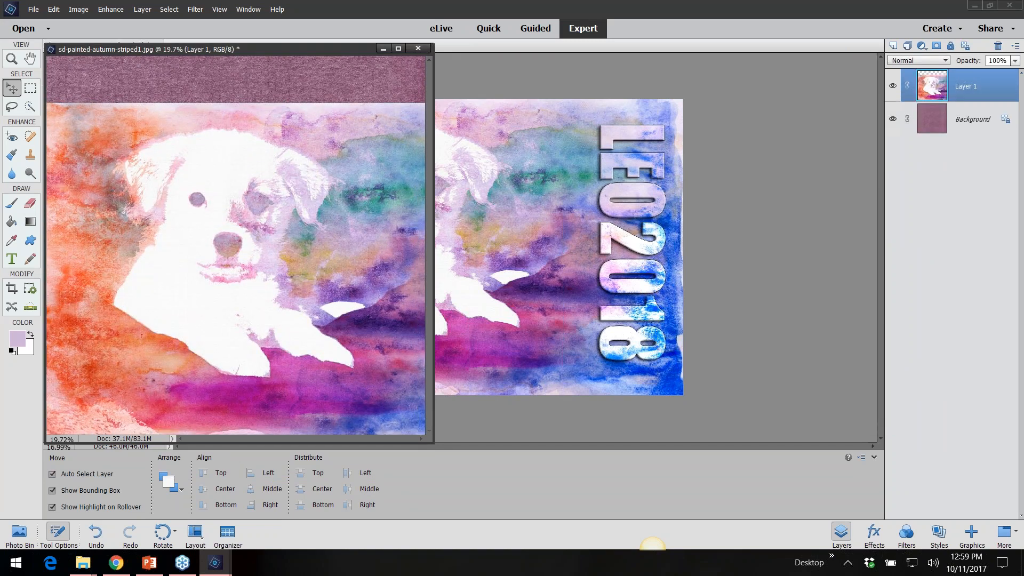
pyautogui.click(569, 201)
pyautogui.moveTo(335, 53); pyautogui.dragTo(561, 67)
pyautogui.moveTo(501, 183); pyautogui.dragTo(395, 160)
pyautogui.moveTo(569, 160); pyautogui.dragTo(477, 178)
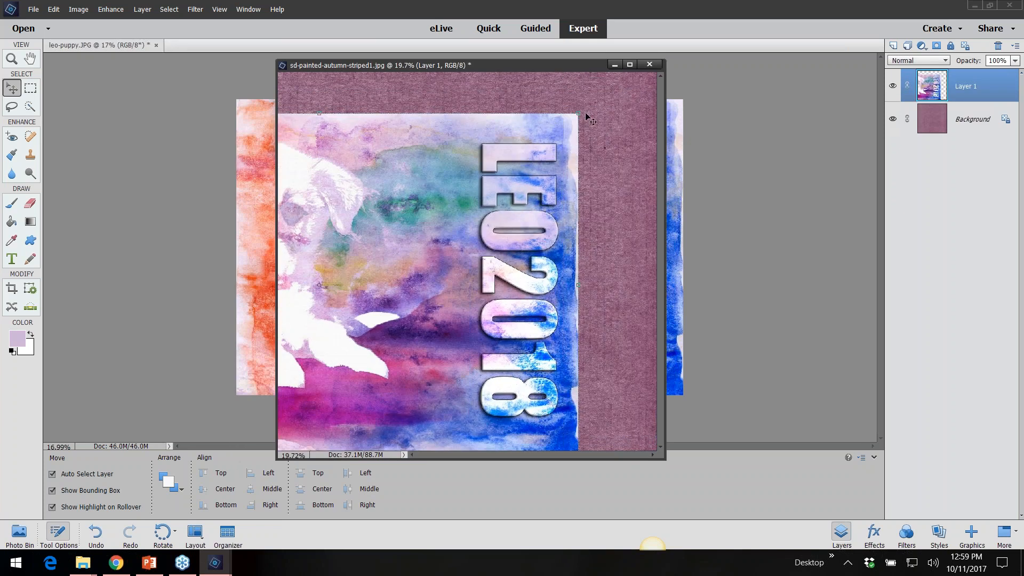
# - Scale the puppy picture to 73.38% and fit it across the full width of the striped paper
pyautogui.moveTo(579, 113); pyautogui.dragTo(440, 206)
pyautogui.moveTo(357, 243); pyautogui.dragTo(567, 172)
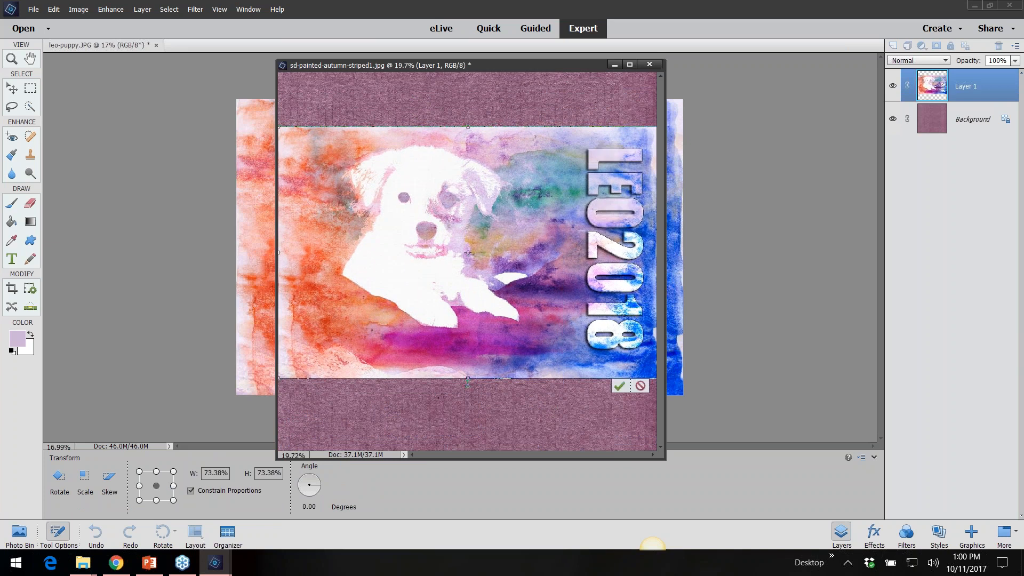
pyautogui.click(621, 388)
# - Enlarge the striped paper's document window, centre the puppy picture vertically on the page and deselect it
pyautogui.moveTo(665, 460); pyautogui.dragTo(872, 491)
pyautogui.moveTo(568, 287)
pyautogui.mouseDown()
pyautogui.moveTo(568, 306)
pyautogui.moveTo(569, 288)
pyautogui.mouseUp()
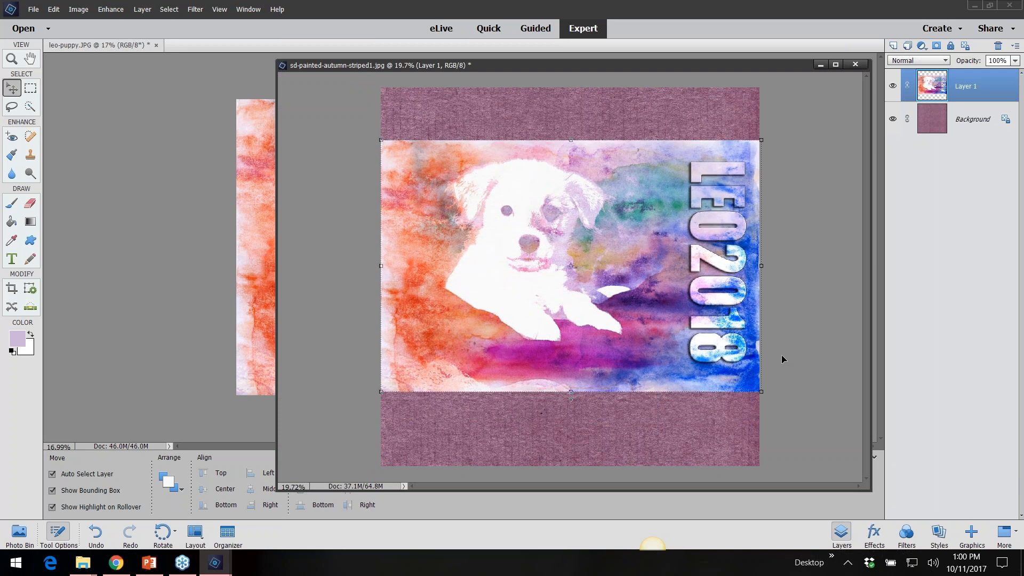
pyautogui.click(790, 357)
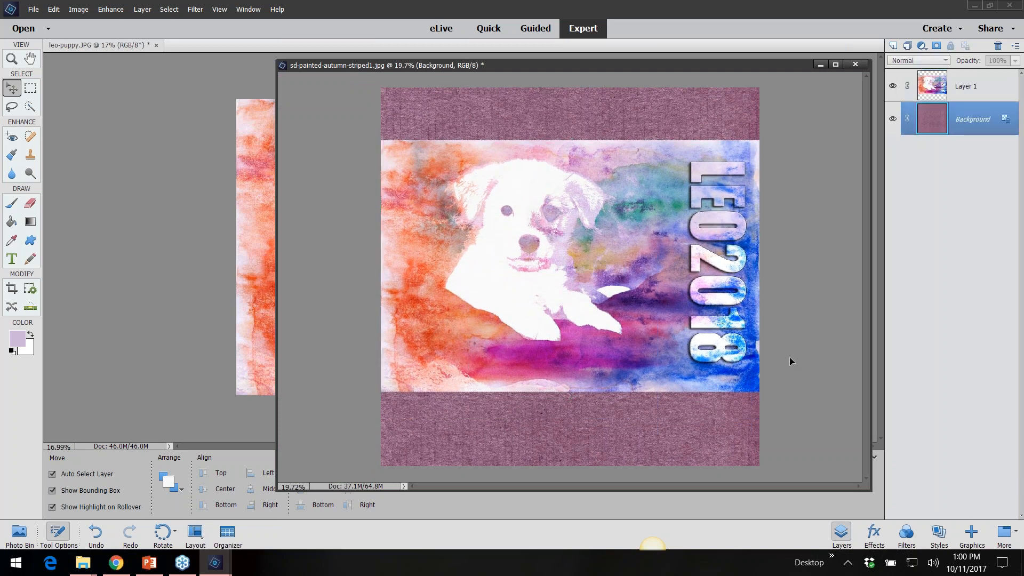
pyautogui.moveTo(640, 357); pyautogui.dragTo(639, 363)
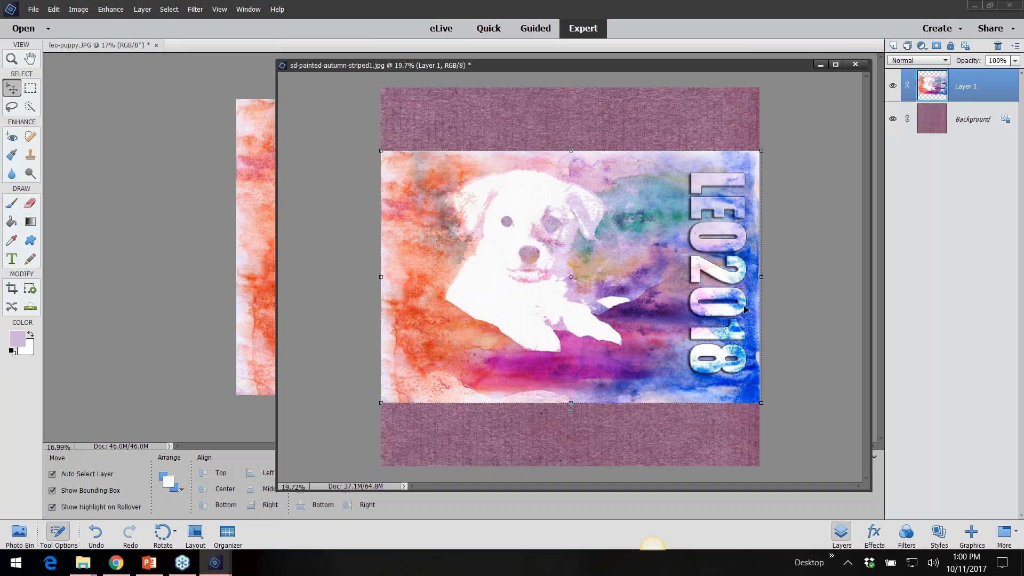
pyautogui.click(799, 290)
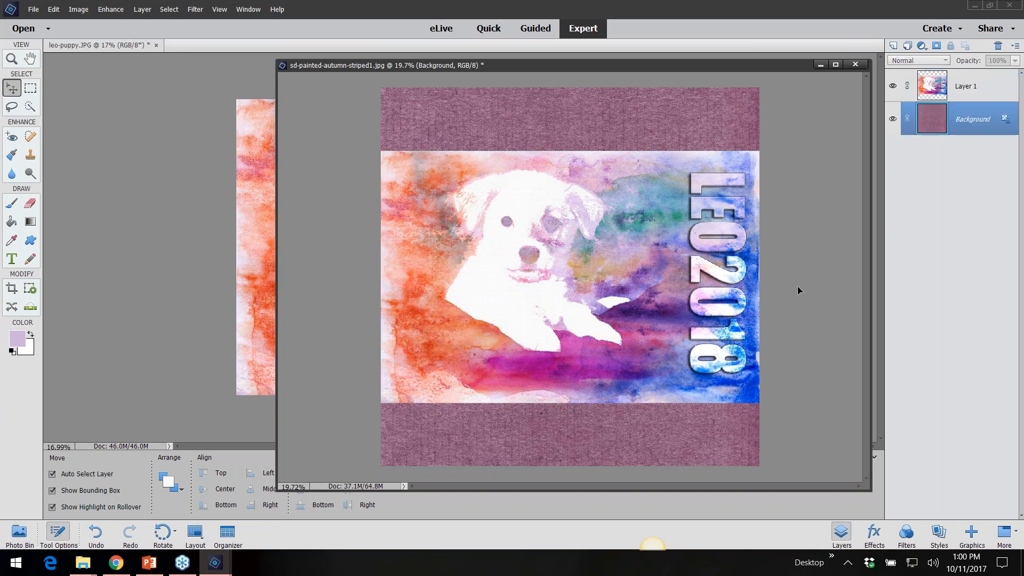
# - Close the striped paper and the leo-puppy document without saving either
pyautogui.click(856, 64)
pyautogui.click(514, 224)
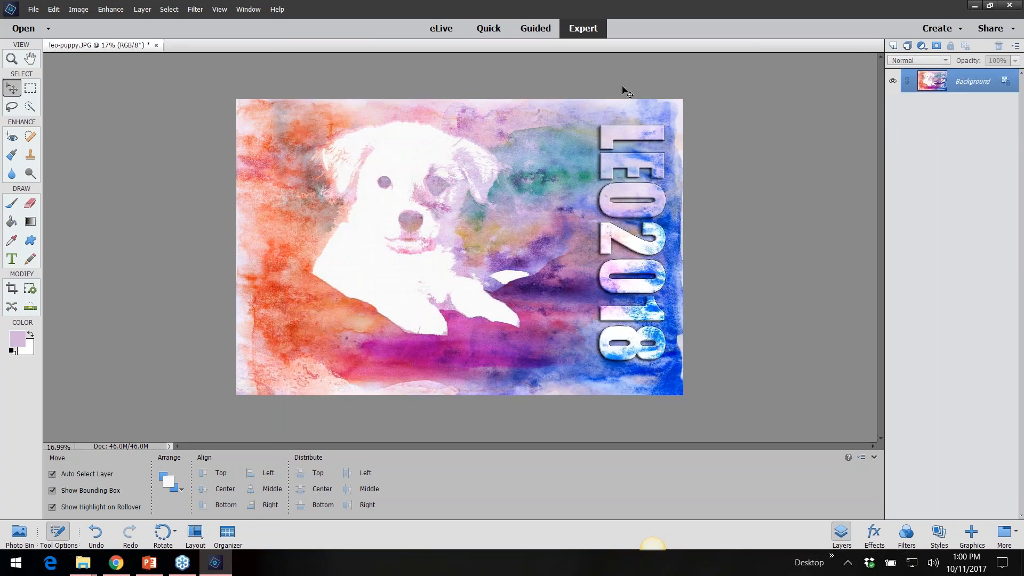
pyautogui.click(156, 45)
pyautogui.click(515, 216)
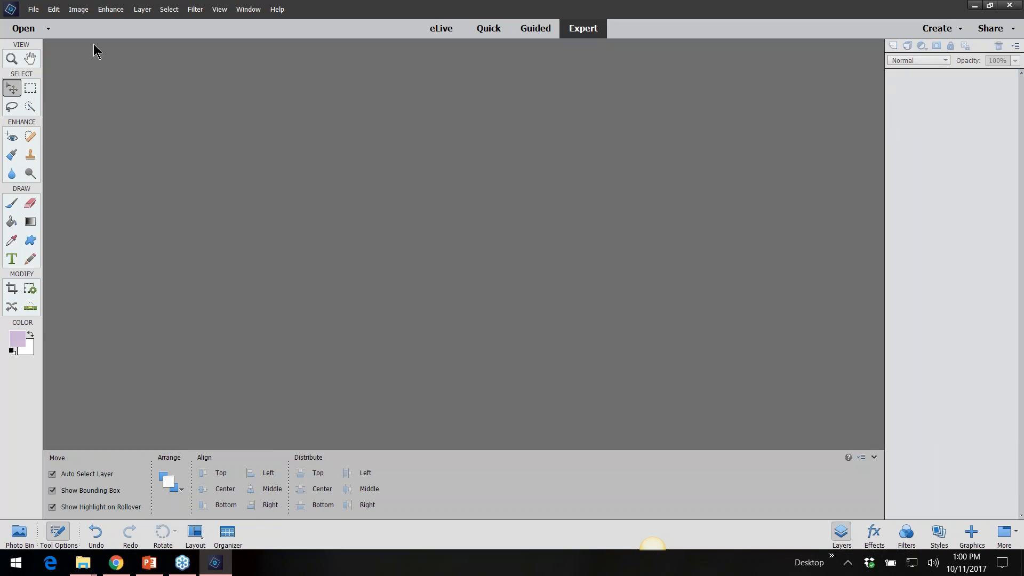
# - Open double-exposure-final from the 01double-exposure folder, examine the finished example in an enlarged window and close it
pyautogui.click(33, 9)
pyautogui.click(43, 27)
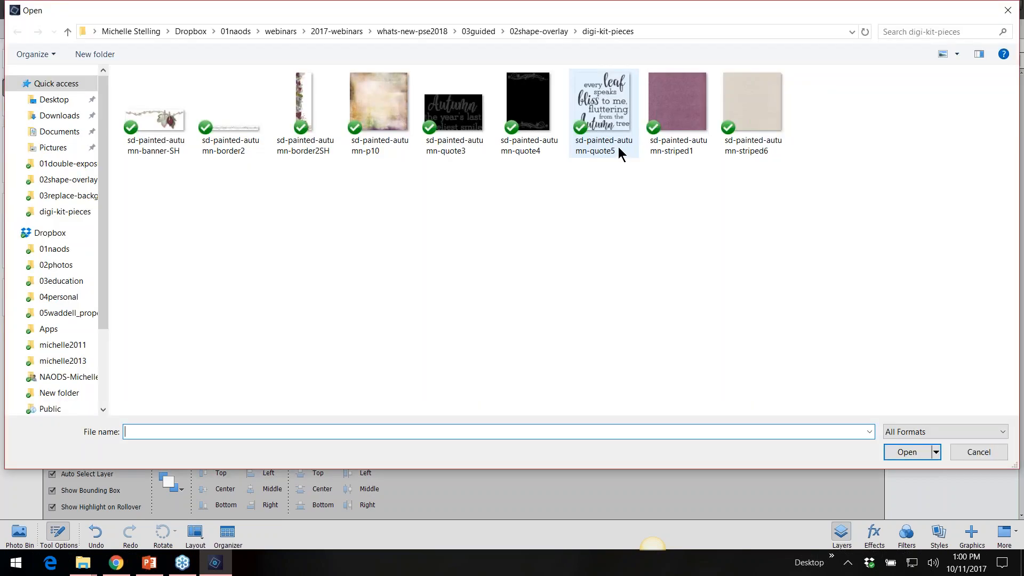
pyautogui.click(478, 32)
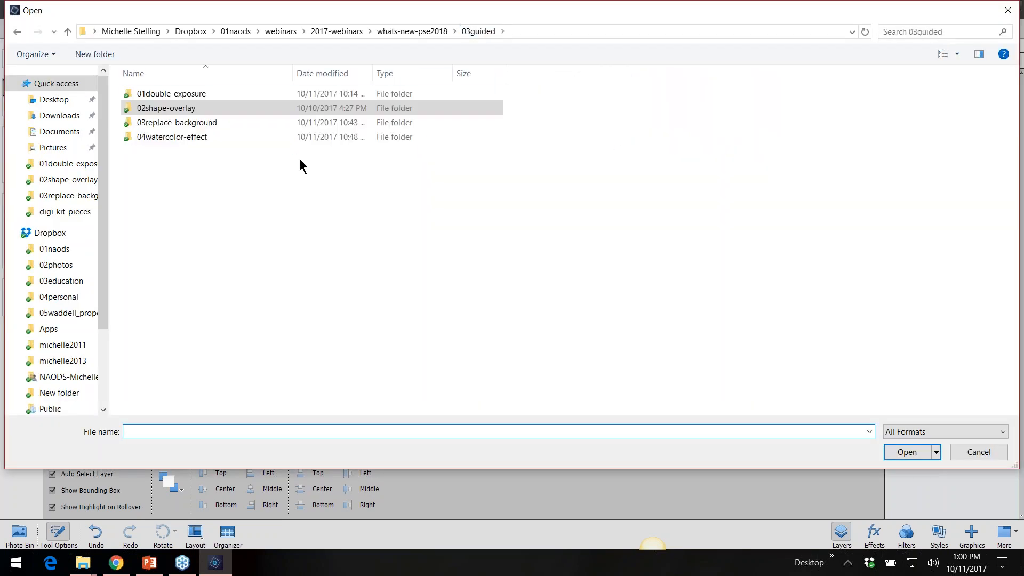
pyautogui.click(181, 94)
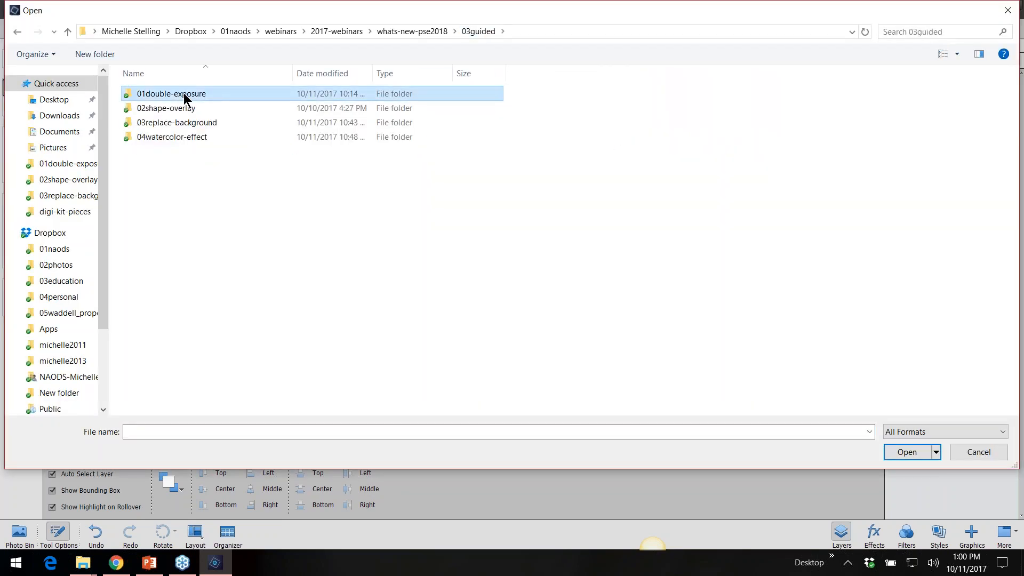
pyautogui.doubleClick(184, 97)
pyautogui.click(230, 95)
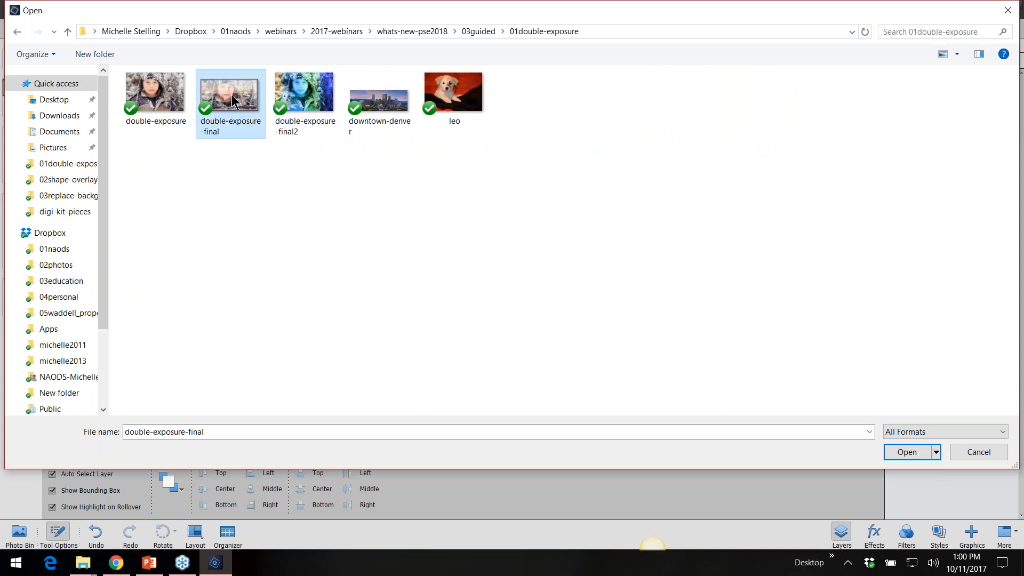
pyautogui.click(913, 453)
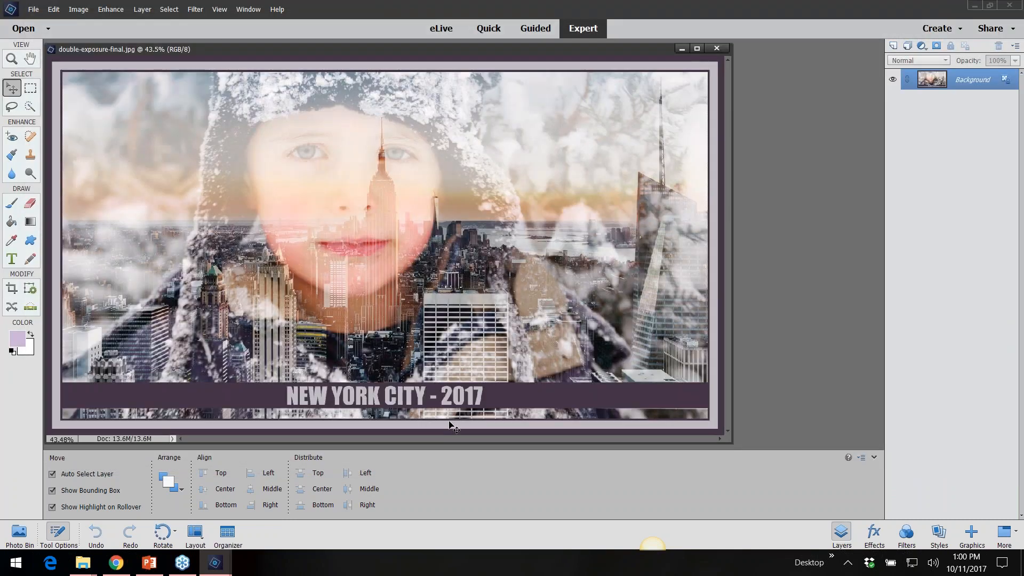
pyautogui.moveTo(731, 442); pyautogui.dragTo(815, 503)
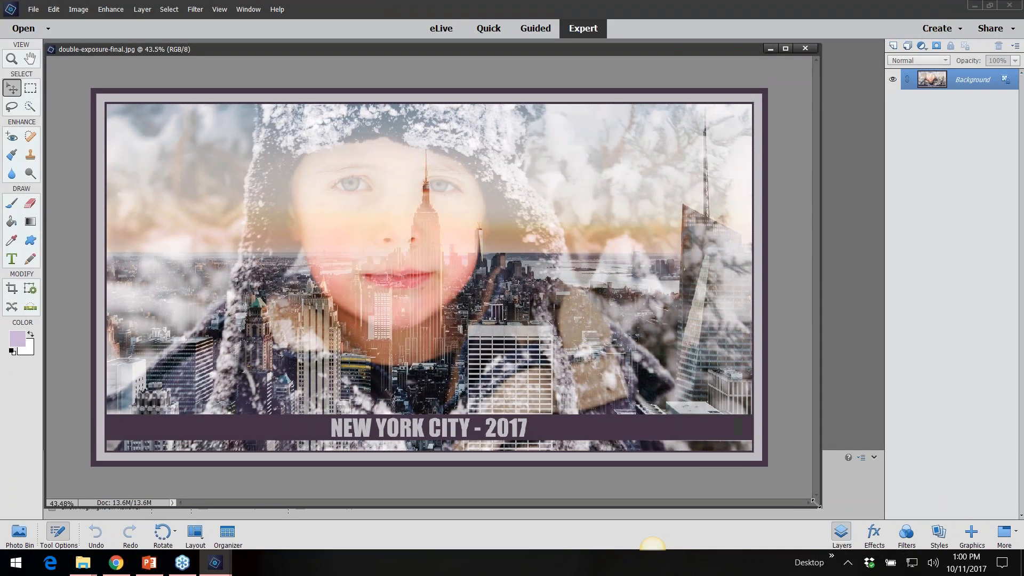
pyautogui.click(810, 50)
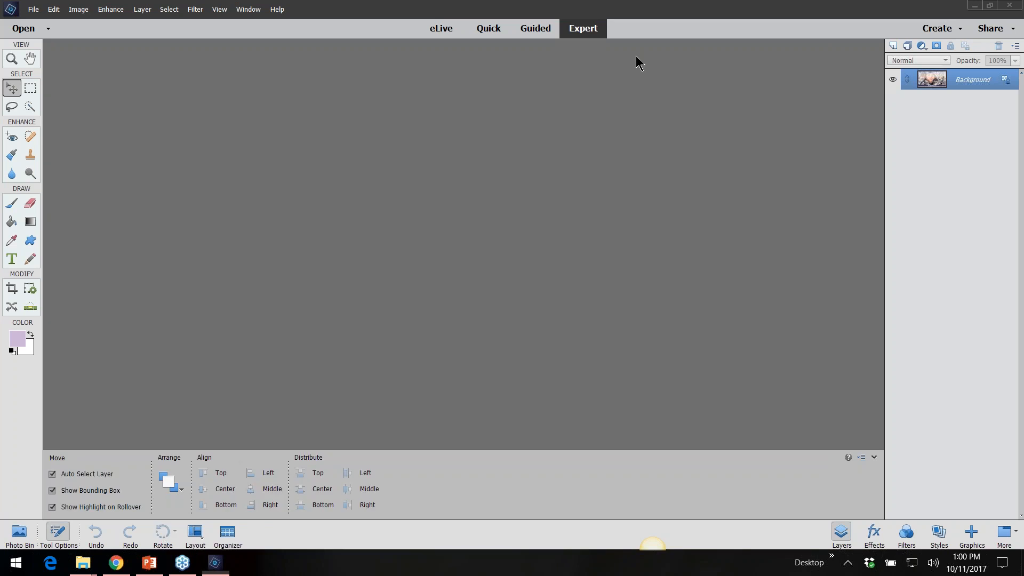
# - Open the double-exposure photo of the boy in the snow from the 01double-exposure folder
pyautogui.click(33, 9)
pyautogui.click(39, 35)
pyautogui.click(166, 101)
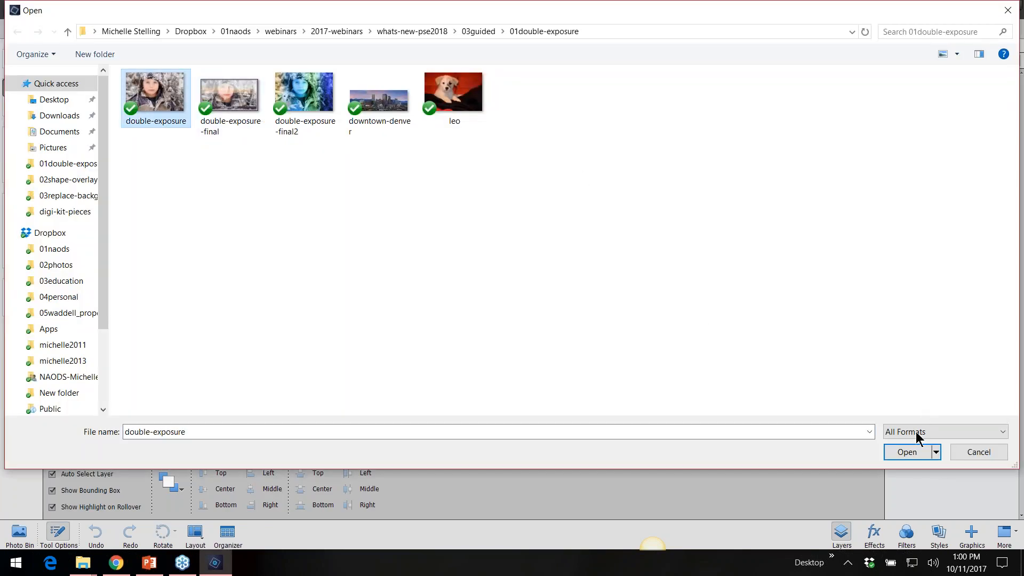
pyautogui.click(907, 452)
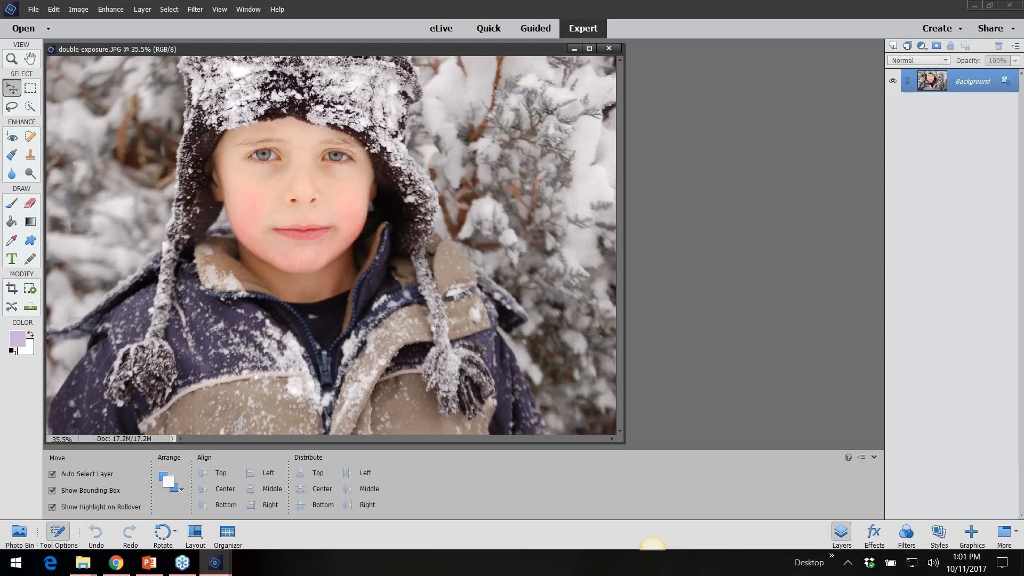
# - Start the Double Exposure guided edit from the Fun Edits category on the snow photo
pyautogui.click(535, 29)
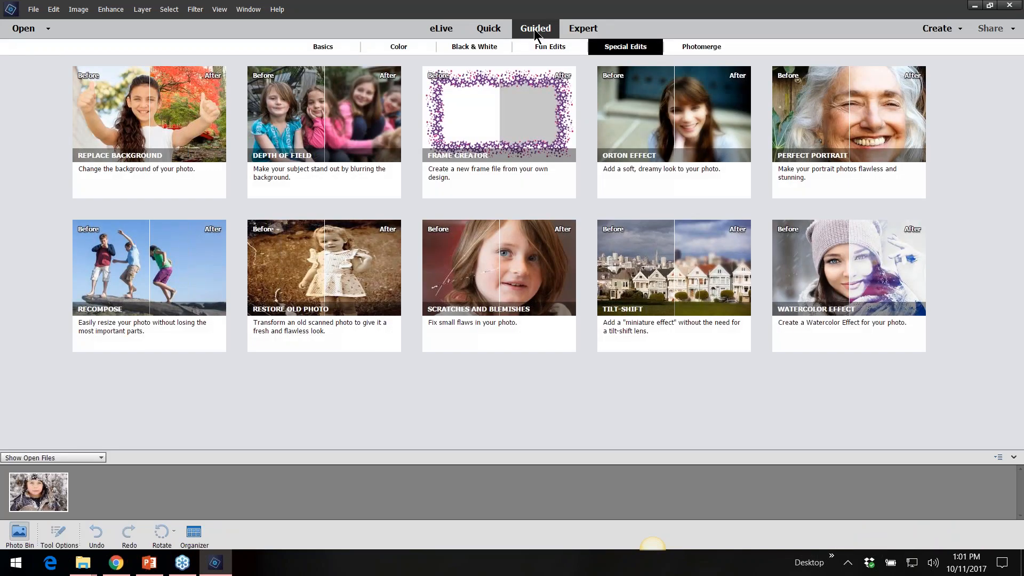
pyautogui.click(551, 49)
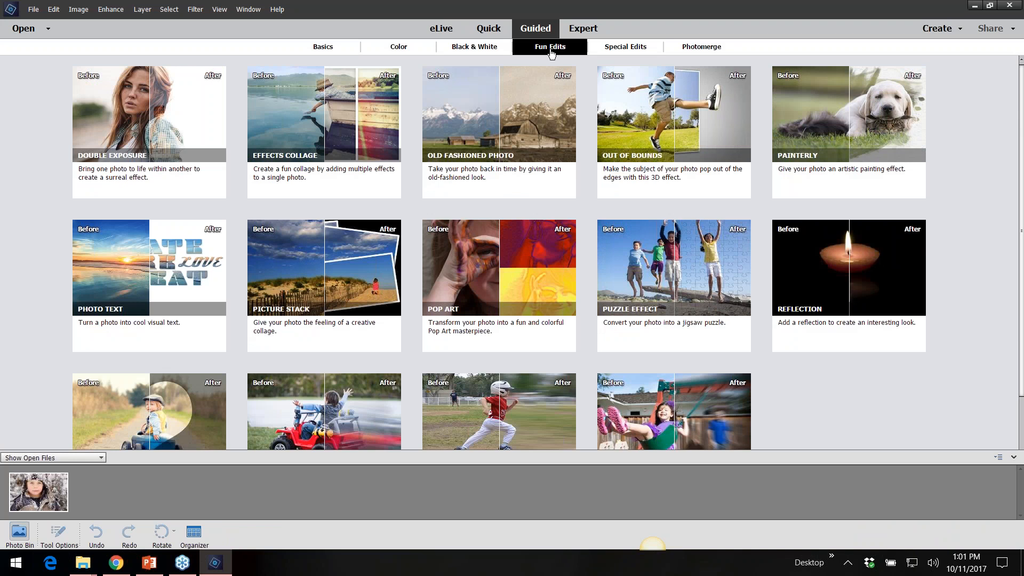
pyautogui.click(136, 125)
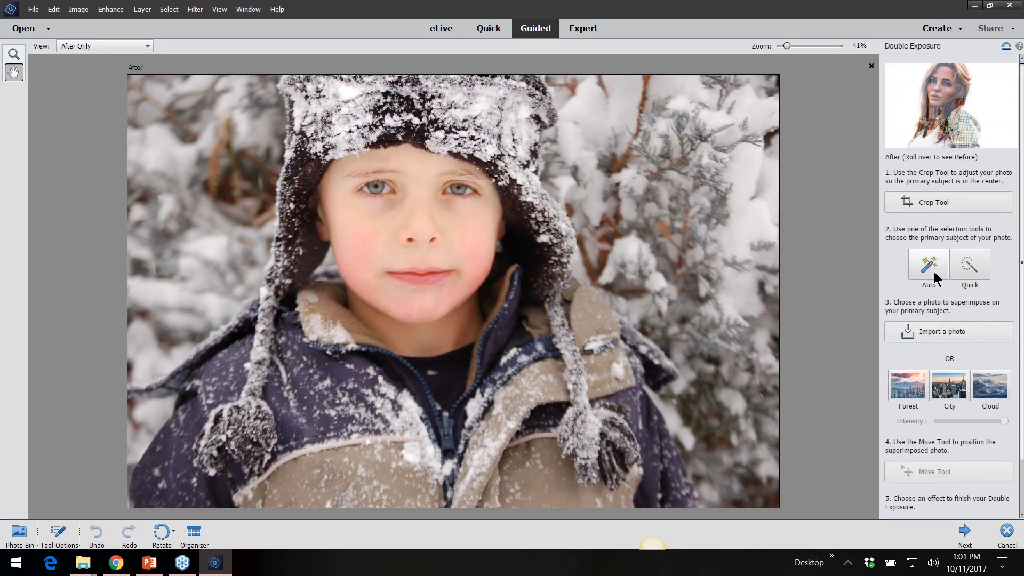
# - Select the entire snow photo, superimpose the built-in City picture on it and reduce the superimposed picture's intensity slightly
pyautogui.hotkey('ctrl', 'a')
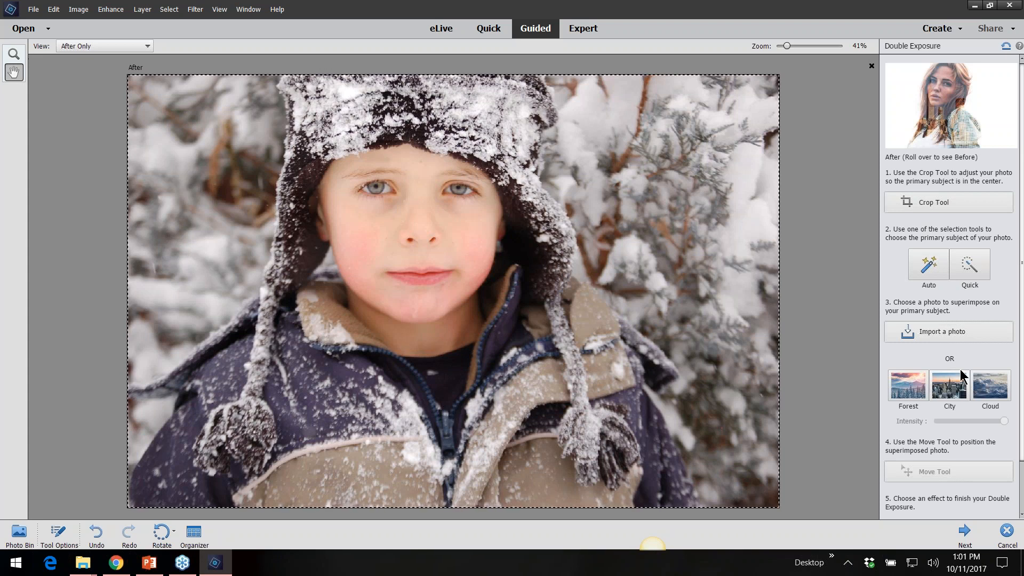
pyautogui.click(945, 334)
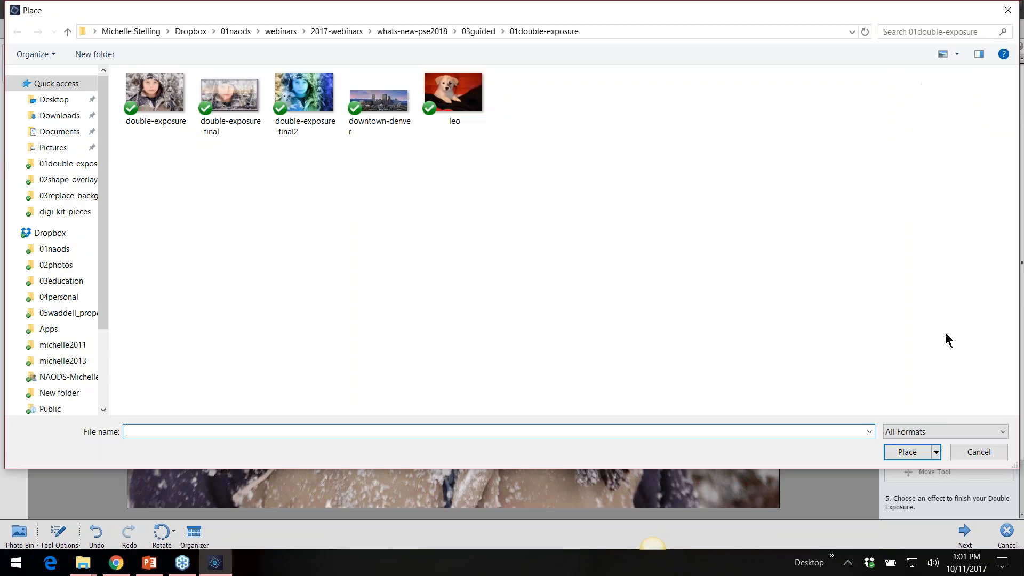
pyautogui.click(972, 449)
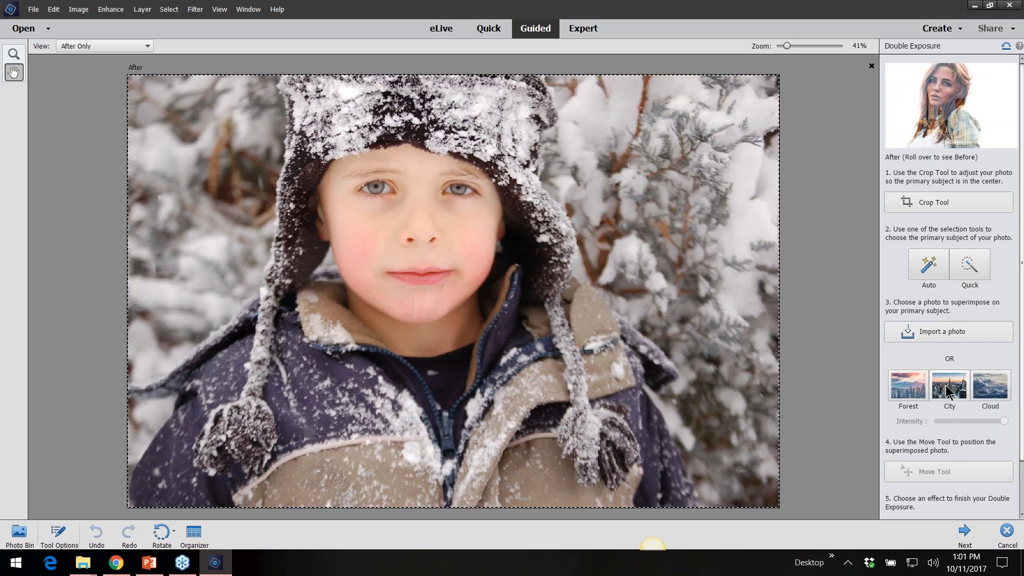
pyautogui.click(948, 391)
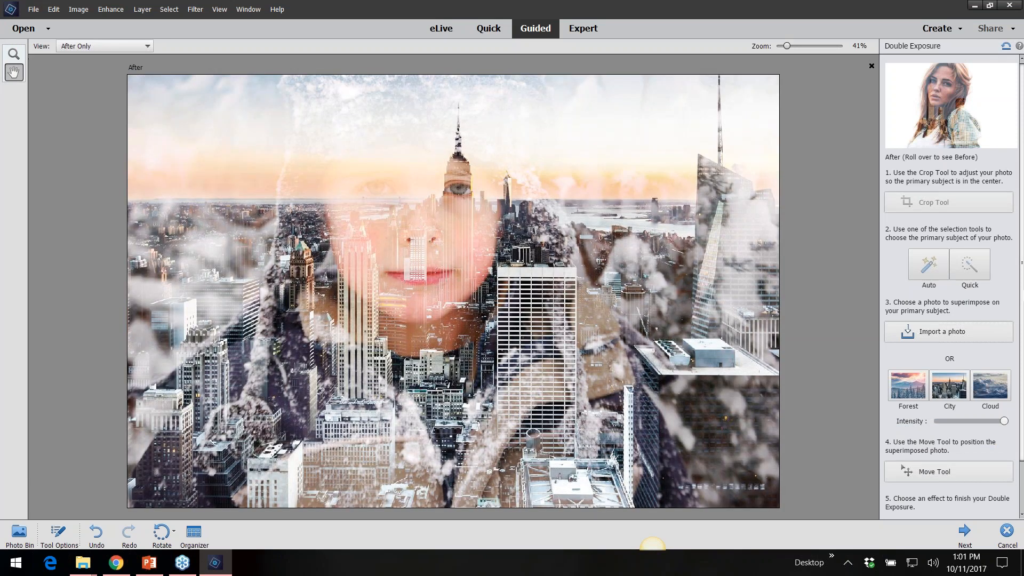
pyautogui.scroll(-2, 986, 368)
pyautogui.scroll(-2, 987, 368)
pyautogui.moveTo(1002, 366); pyautogui.dragTo(986, 367)
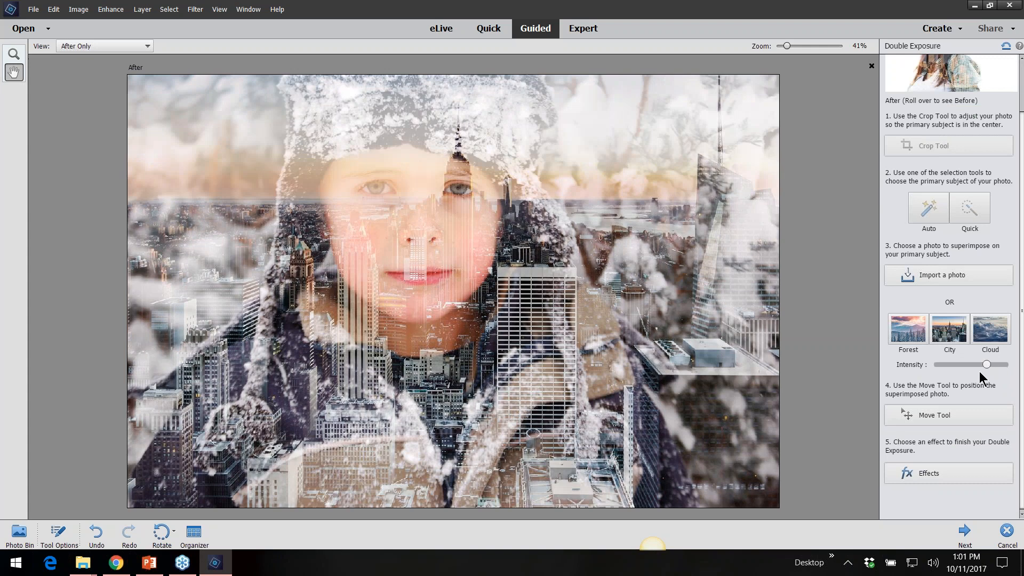
# - Try several finishing effects on the double exposure and settle on the tan, blue, green and violet tinted one
pyautogui.click(955, 475)
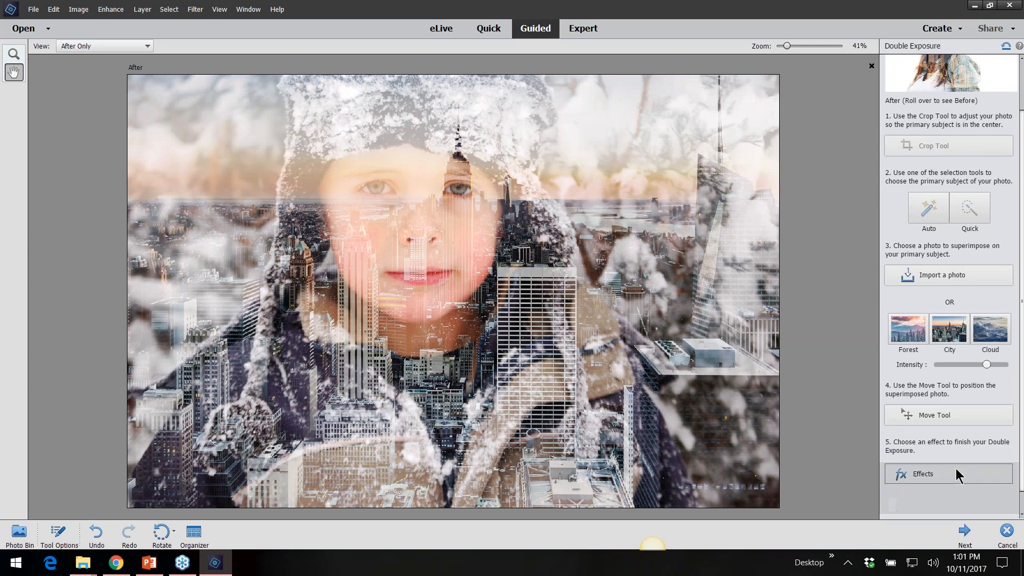
pyautogui.click(950, 440)
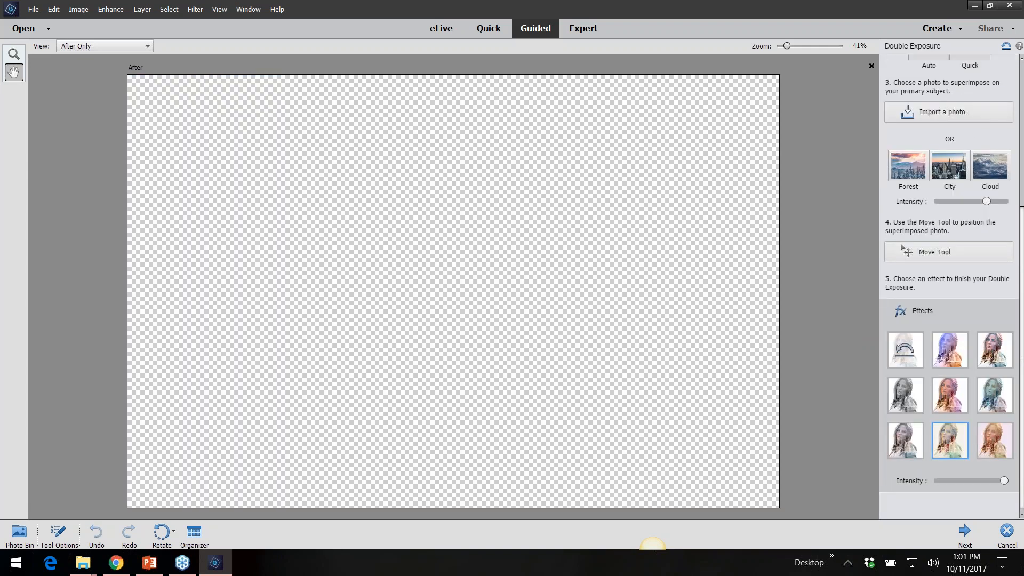
pyautogui.click(951, 359)
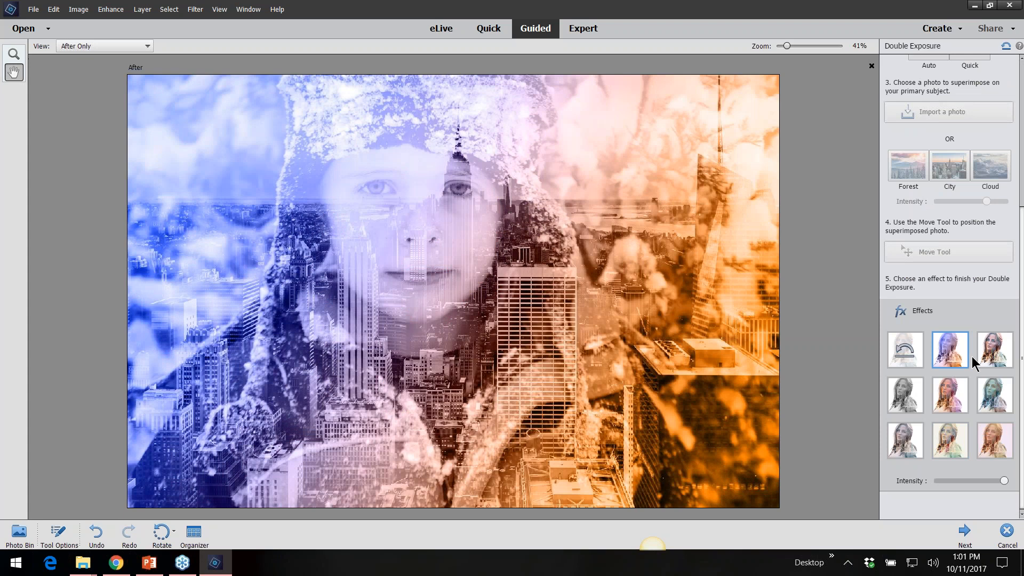
pyautogui.click(993, 358)
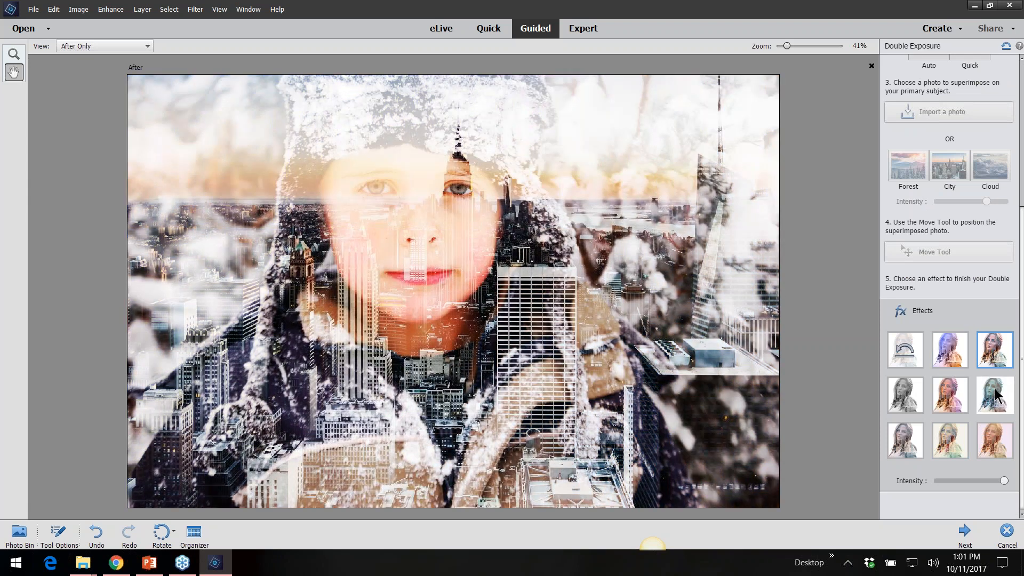
pyautogui.click(996, 396)
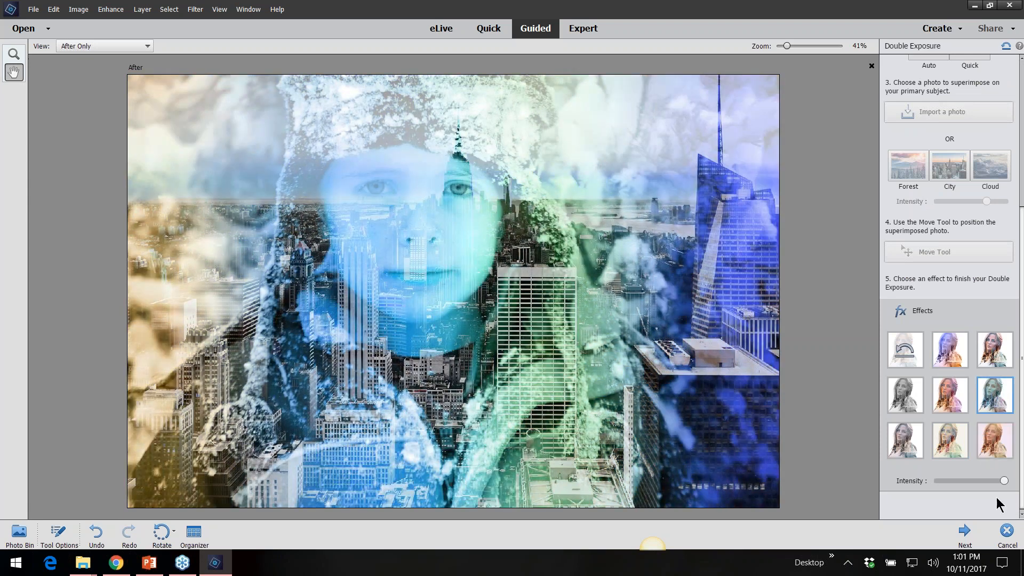
# - Finish the guided edit, continue editing in Expert mode and enlarge the document window to fit the whole photo
pyautogui.click(966, 533)
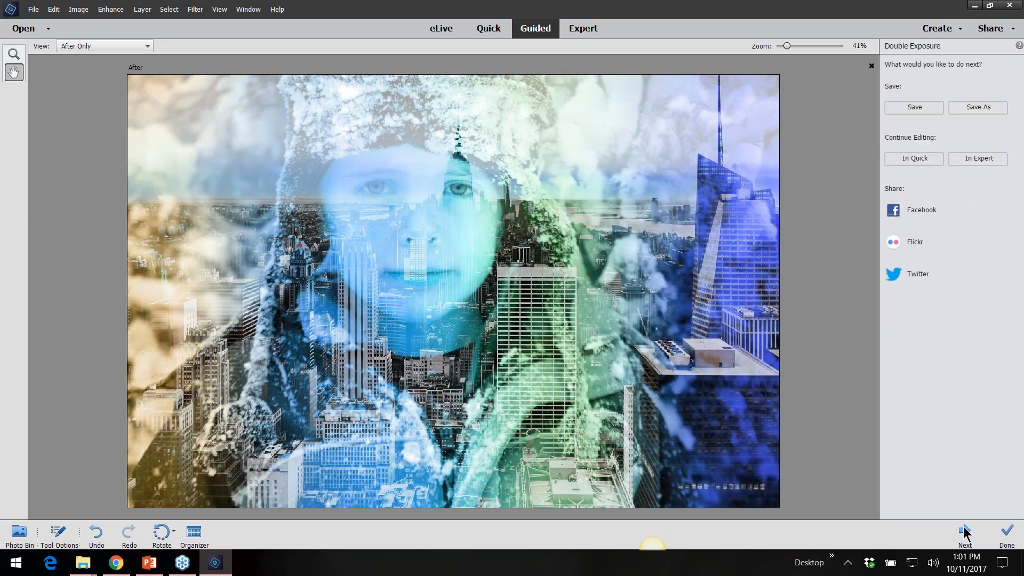
pyautogui.click(959, 159)
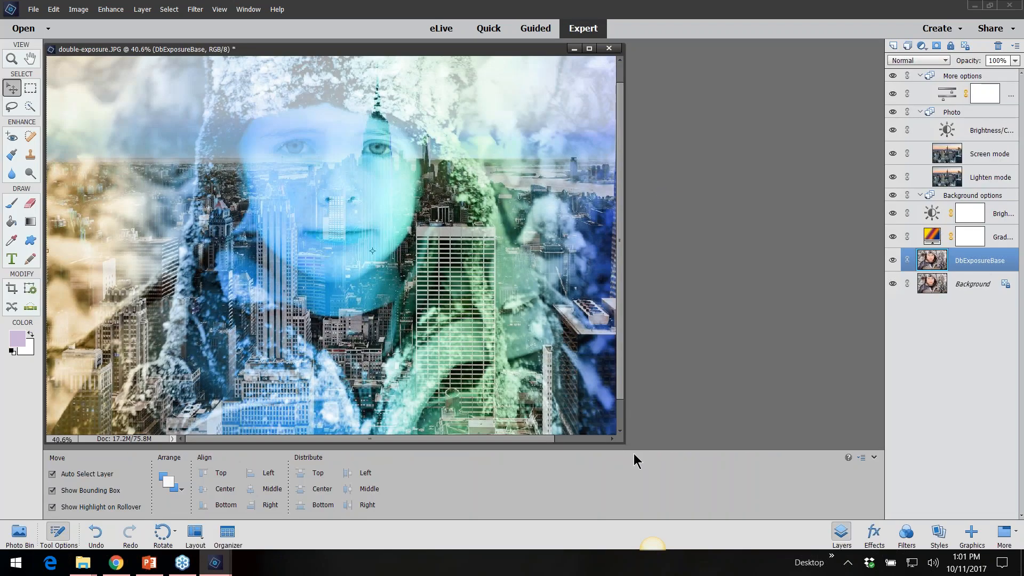
pyautogui.moveTo(626, 444); pyautogui.dragTo(859, 532)
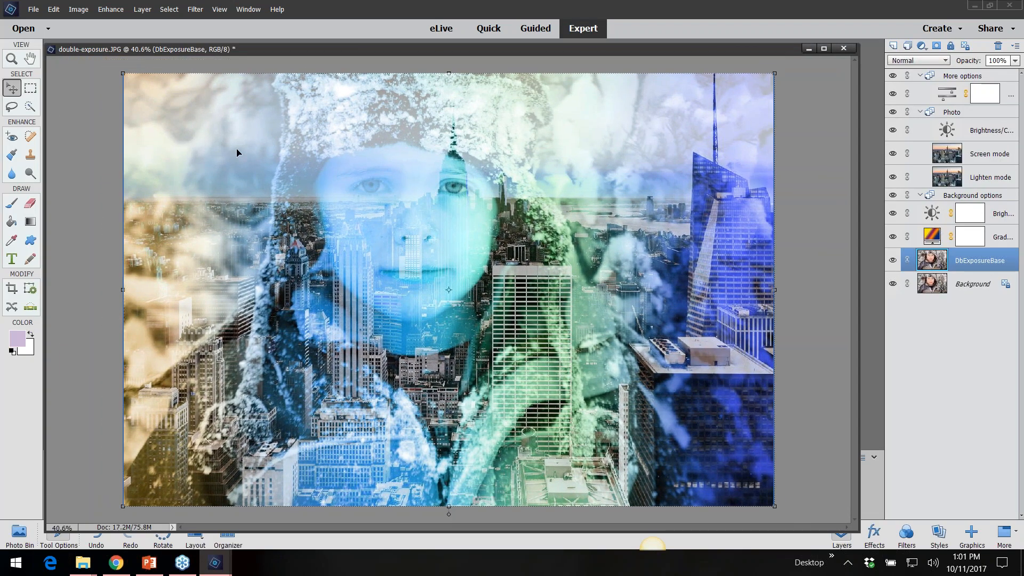
# - Crop the double exposure to a full-width banner about 5 in tall, trimming the hat above and the coat below
pyautogui.click(11, 290)
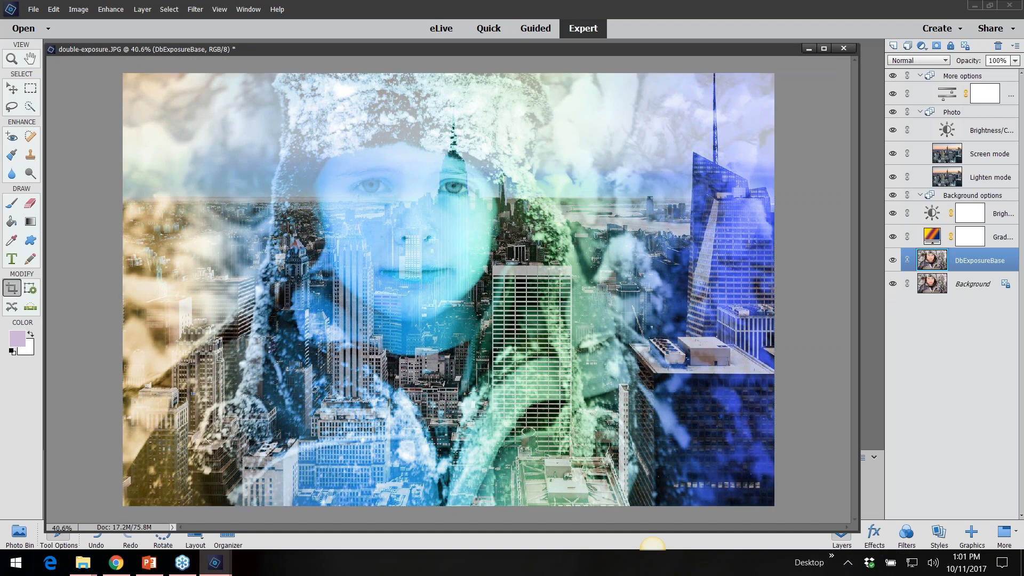
pyautogui.moveTo(204, 111); pyautogui.dragTo(127, 77)
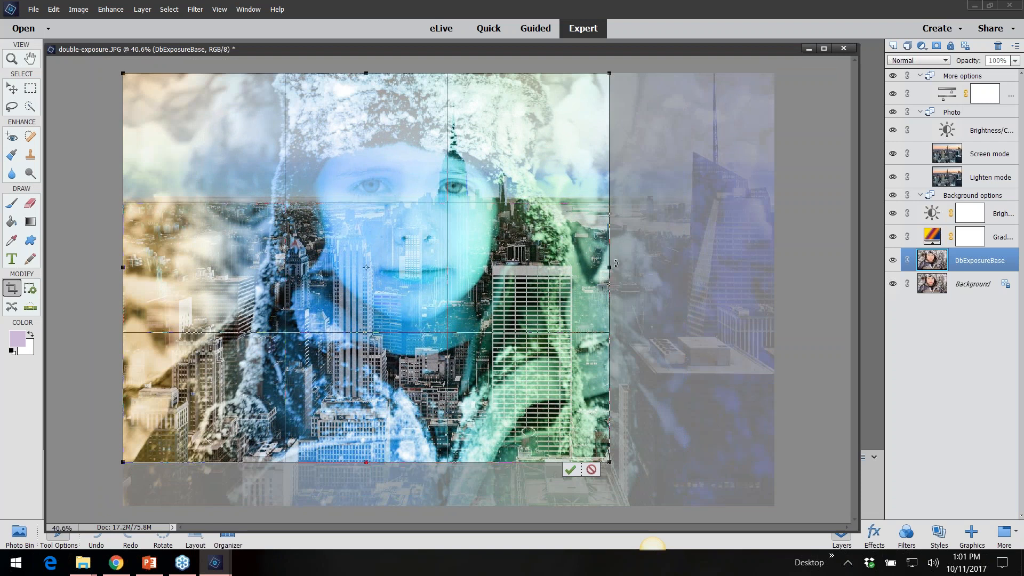
pyautogui.moveTo(618, 269); pyautogui.dragTo(776, 267)
pyautogui.moveTo(451, 463); pyautogui.dragTo(450, 398)
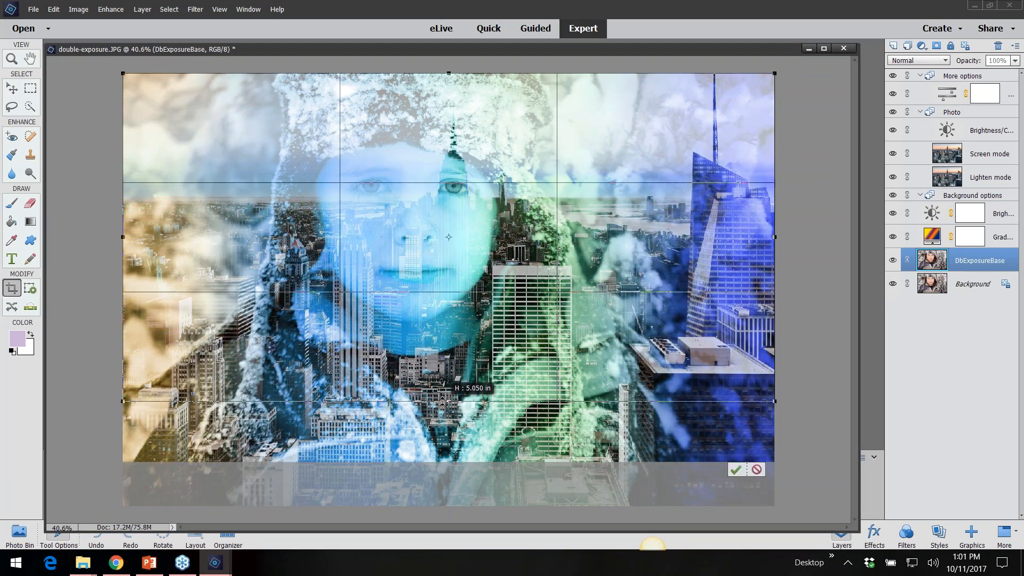
pyautogui.moveTo(497, 285); pyautogui.dragTo(498, 318)
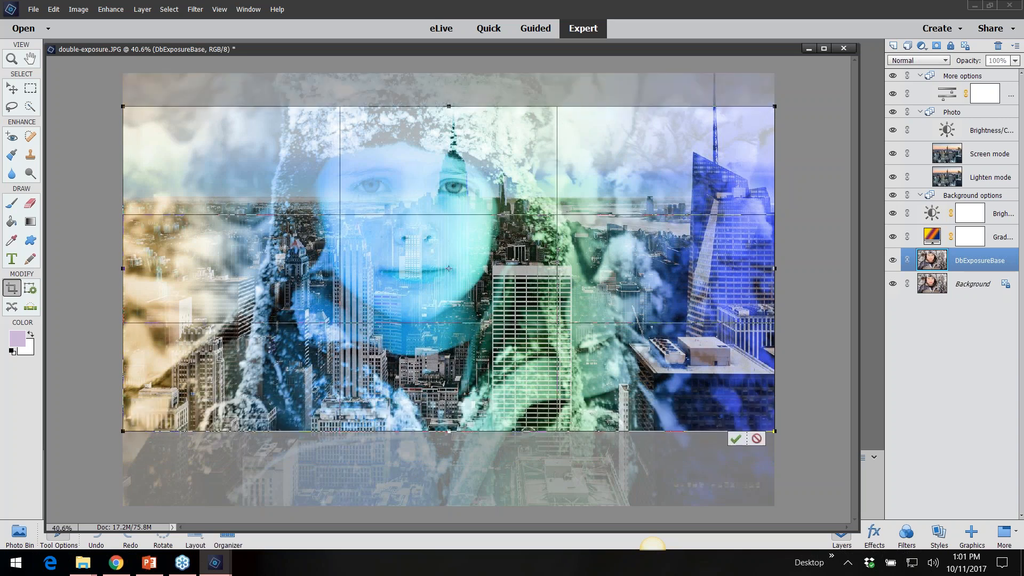
pyautogui.click(736, 439)
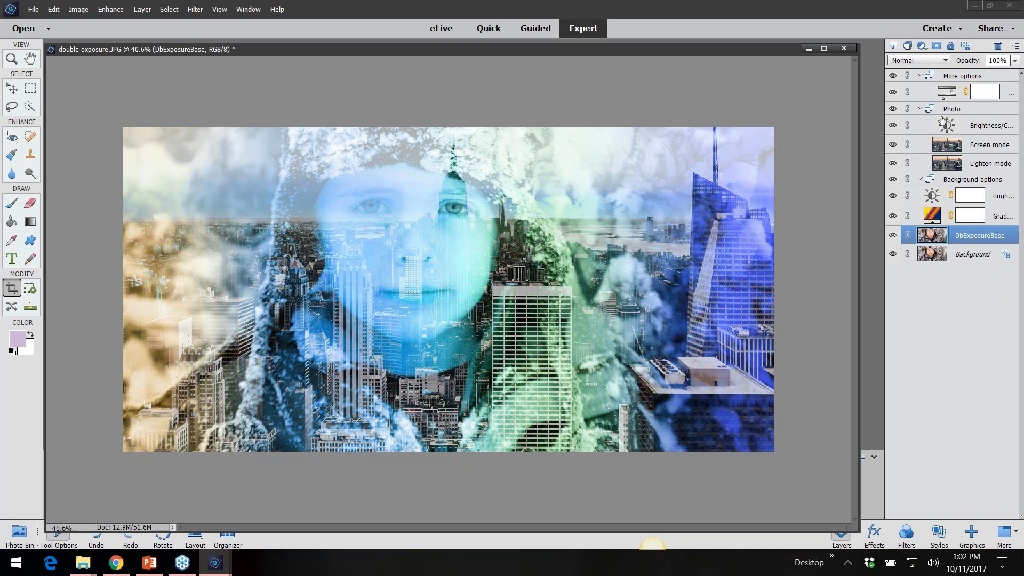
# - Add a blank layer, select a thin full-width band across the lower photo and place the layer above the More options group
pyautogui.click(949, 79)
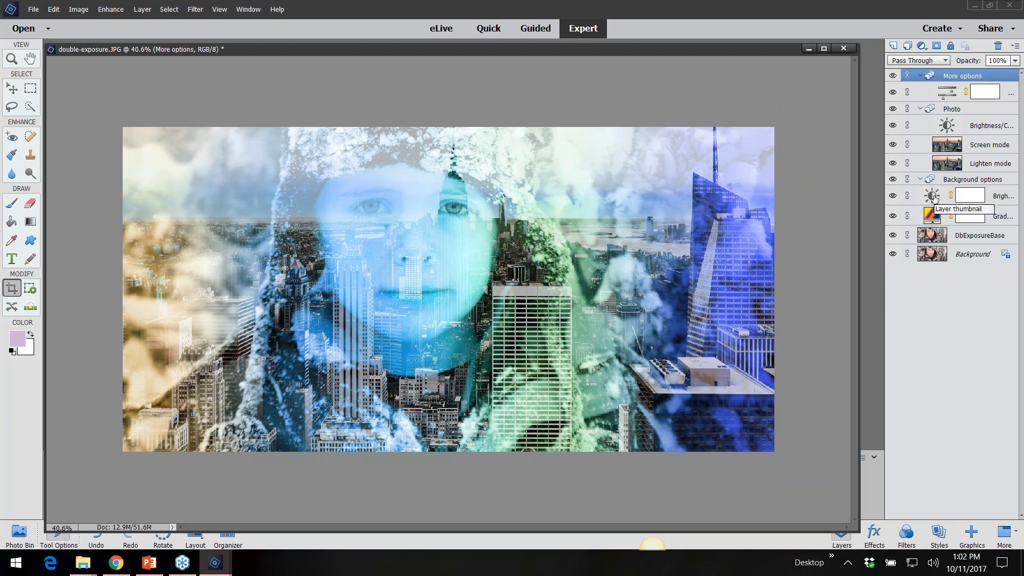
pyautogui.click(894, 47)
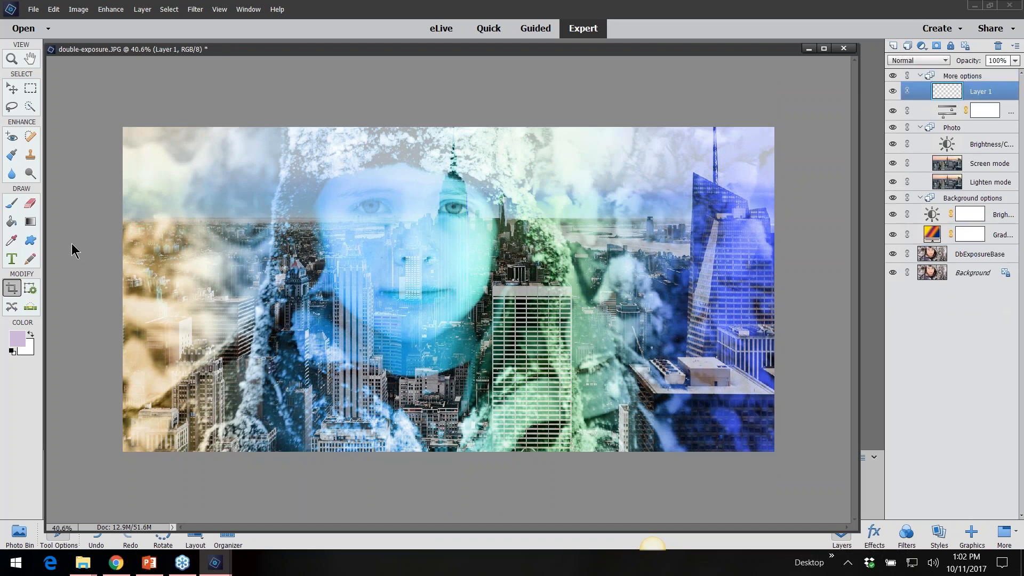
pyautogui.click(30, 89)
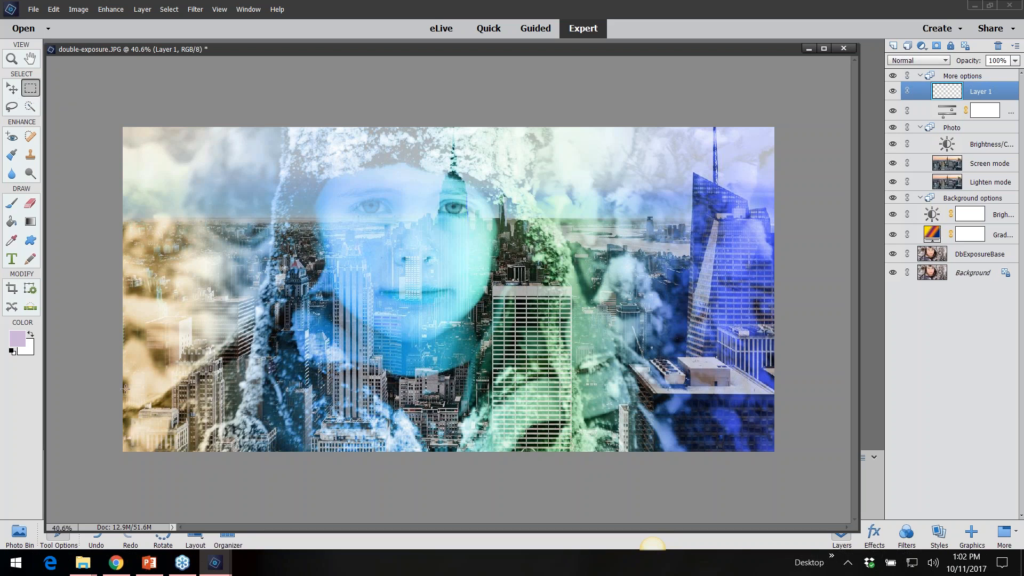
pyautogui.moveTo(122, 384); pyautogui.dragTo(786, 421)
pyautogui.moveTo(948, 92)
pyautogui.mouseDown()
pyautogui.moveTo(948, 74)
pyautogui.moveTo(939, 75)
pyautogui.mouseUp()
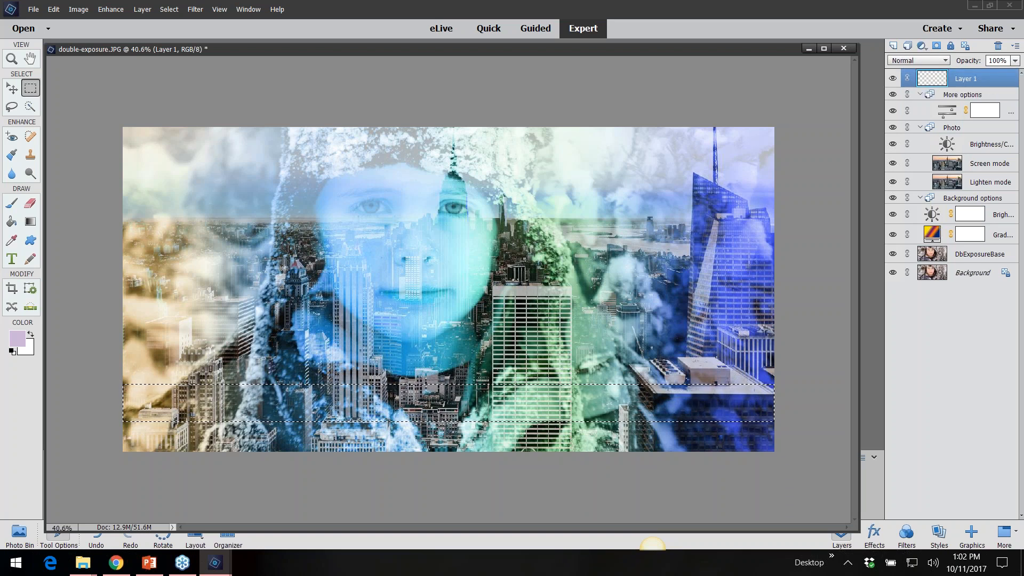
# - Reselect the thin full-width band across the lower photo and fill it with the current lavender colour on the new layer
pyautogui.click(537, 399)
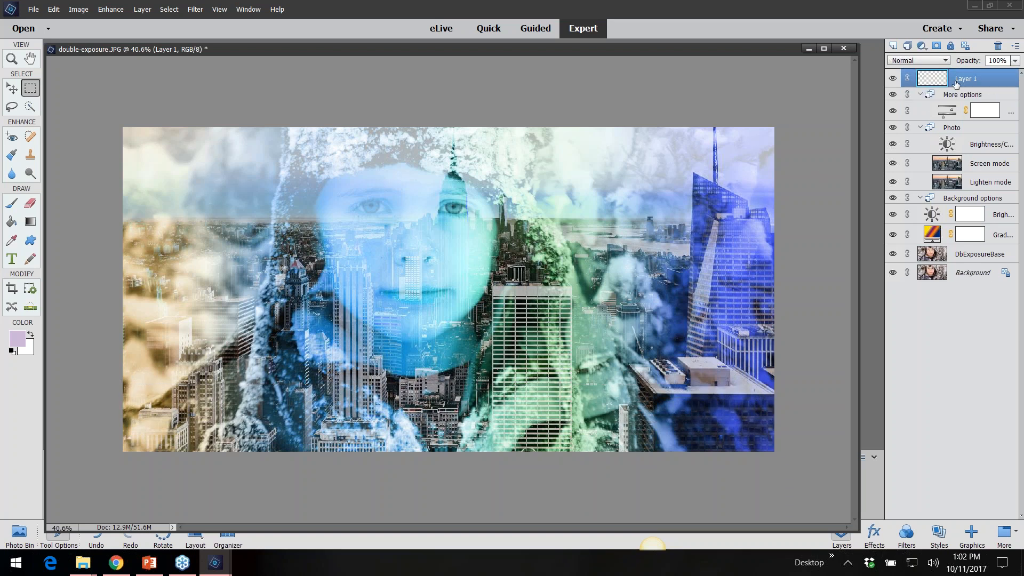
pyautogui.moveTo(106, 385); pyautogui.dragTo(883, 424)
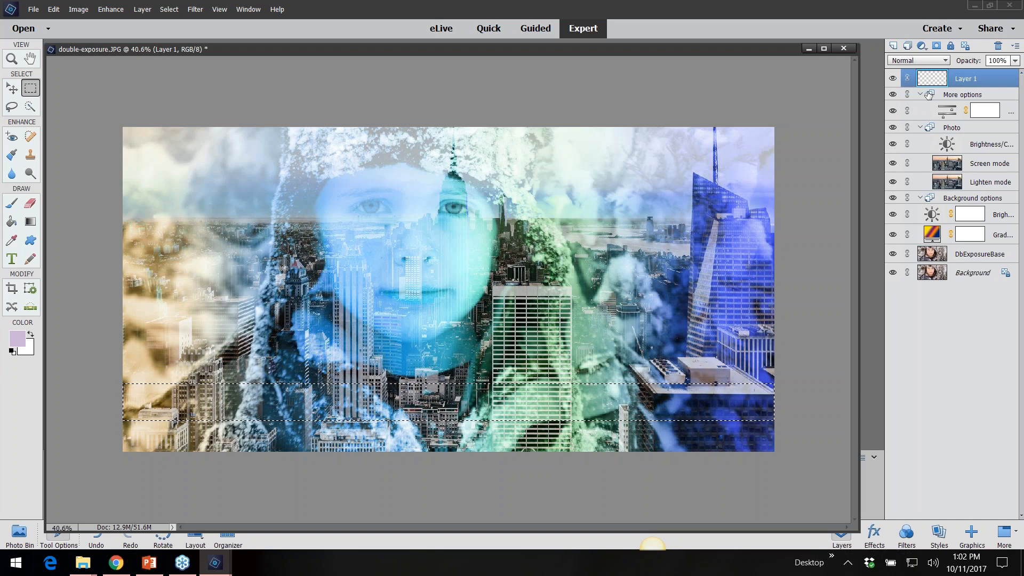
pyautogui.click(12, 221)
pyautogui.click(154, 394)
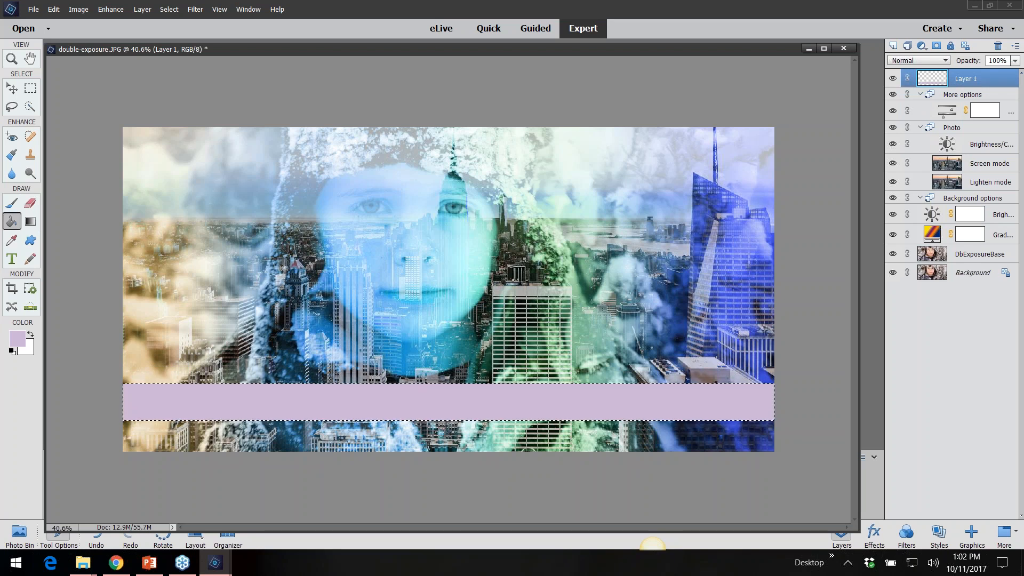
# - Set the foreground colour to slate blue 4b6a7b, refill the selected band with it and deselect
pyautogui.click(17, 340)
pyautogui.click(325, 199)
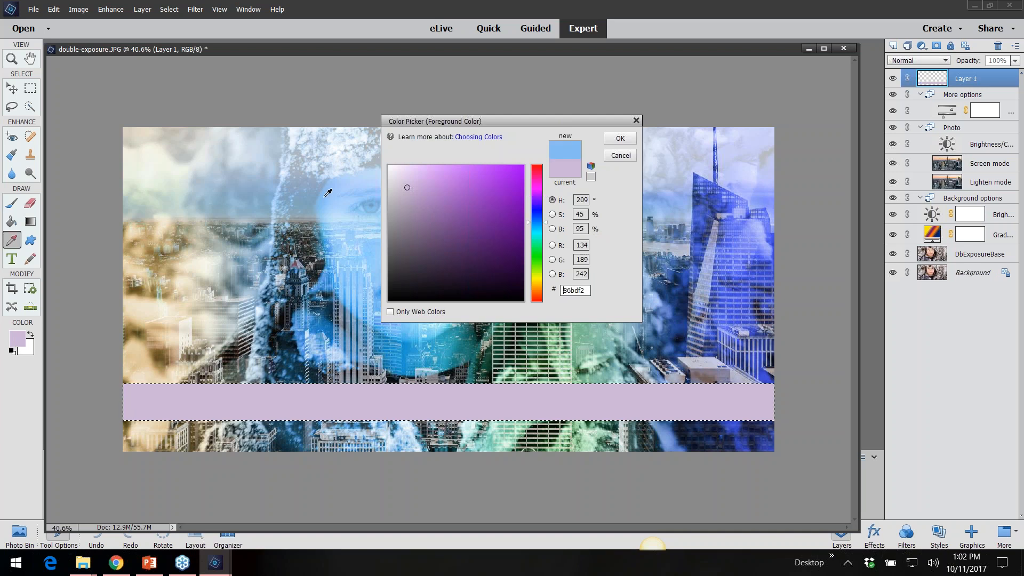
pyautogui.click(309, 204)
pyautogui.click(307, 206)
pyautogui.click(491, 239)
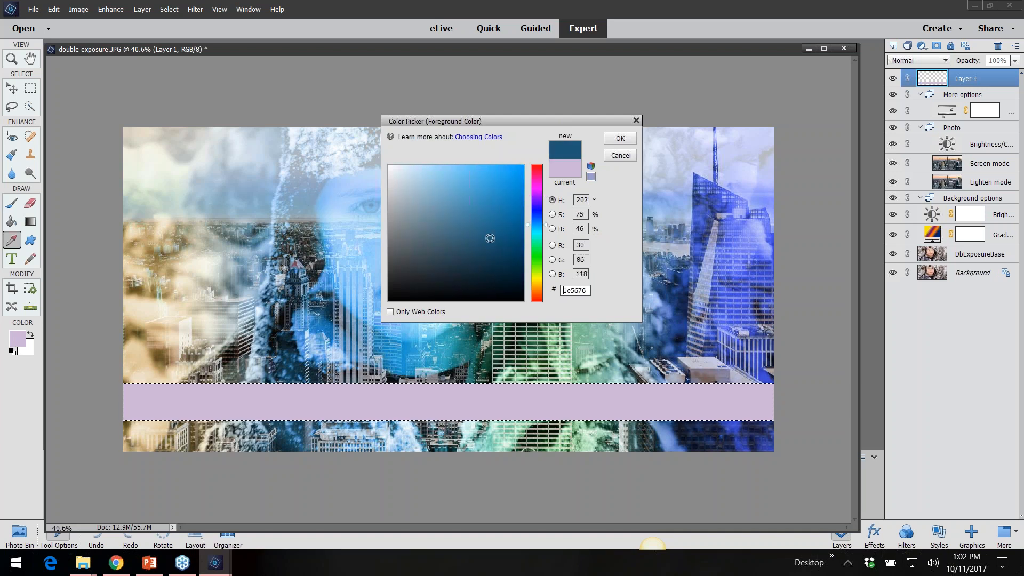
pyautogui.click(441, 236)
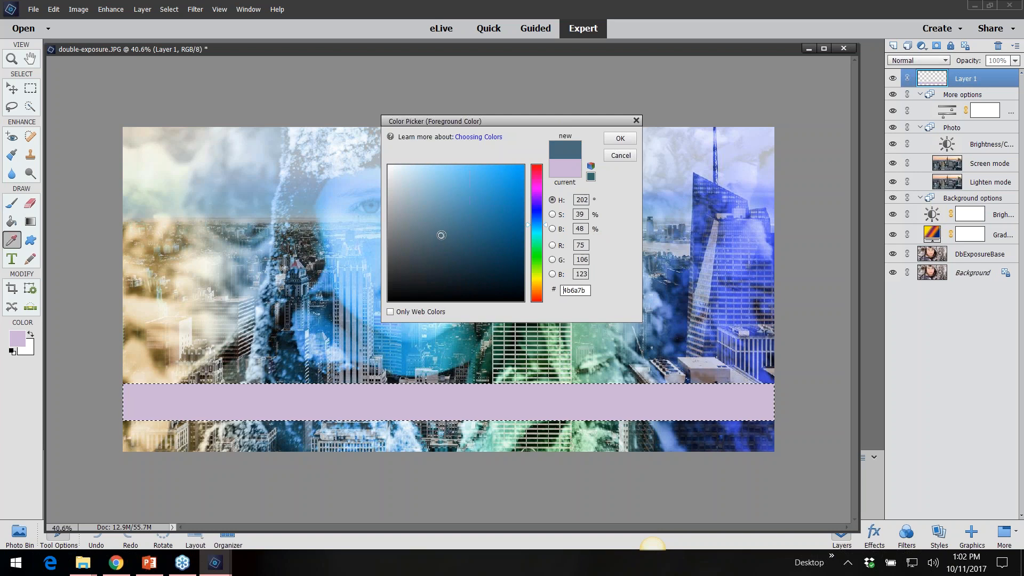
pyautogui.click(612, 138)
pyautogui.press('k')
pyautogui.click(186, 399)
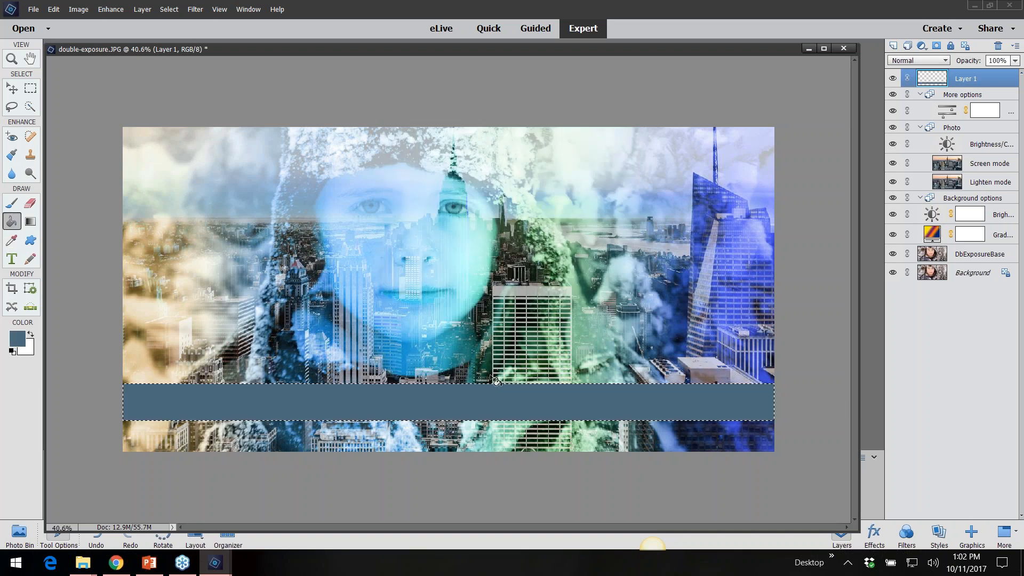
pyautogui.hotkey('ctrl', 'd')
pyautogui.press('m')
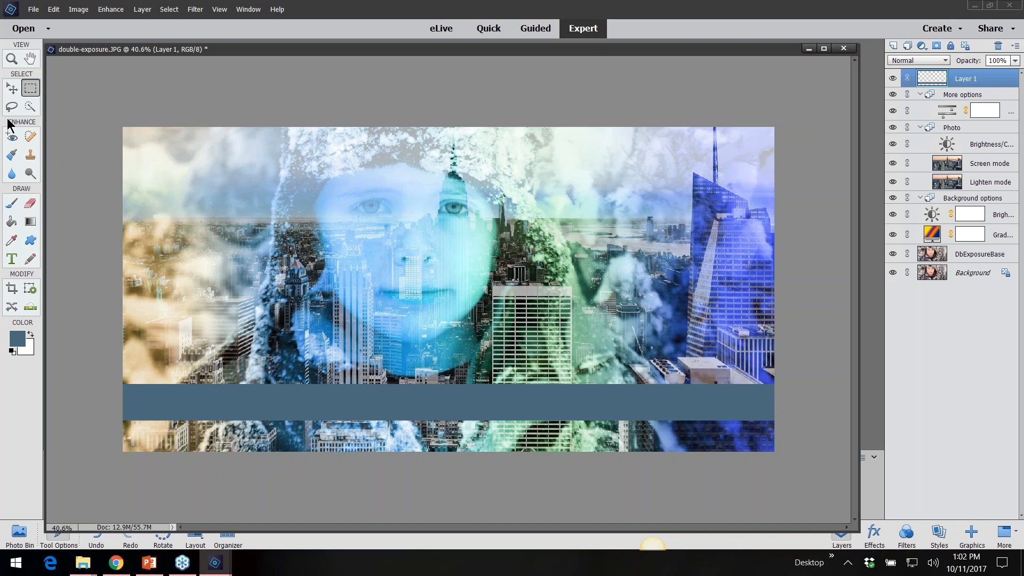
# - Swap the foreground colour to white and add the title NEW YORK CITY 2017 over the slate-blue band
pyautogui.click(12, 261)
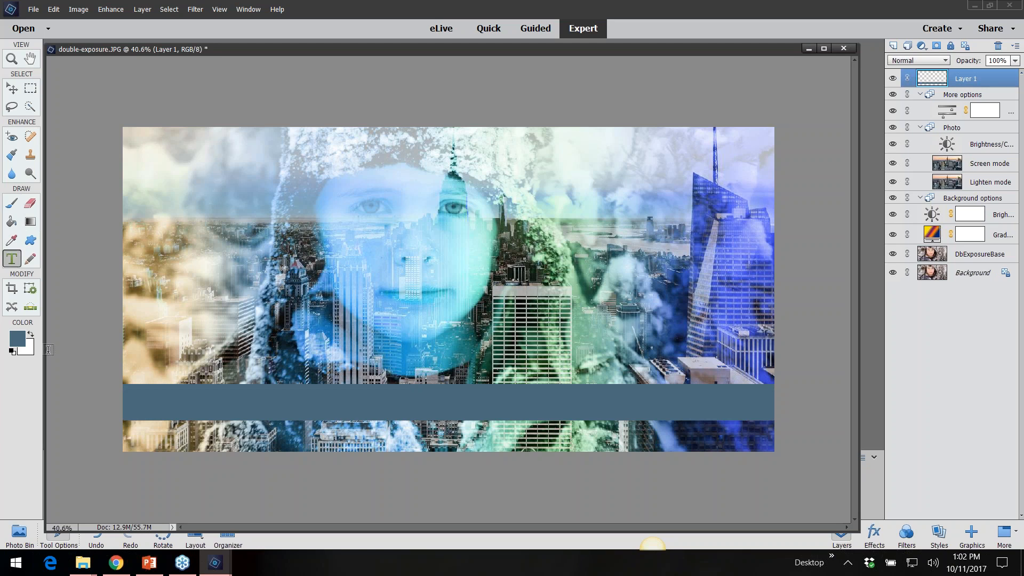
pyautogui.click(30, 335)
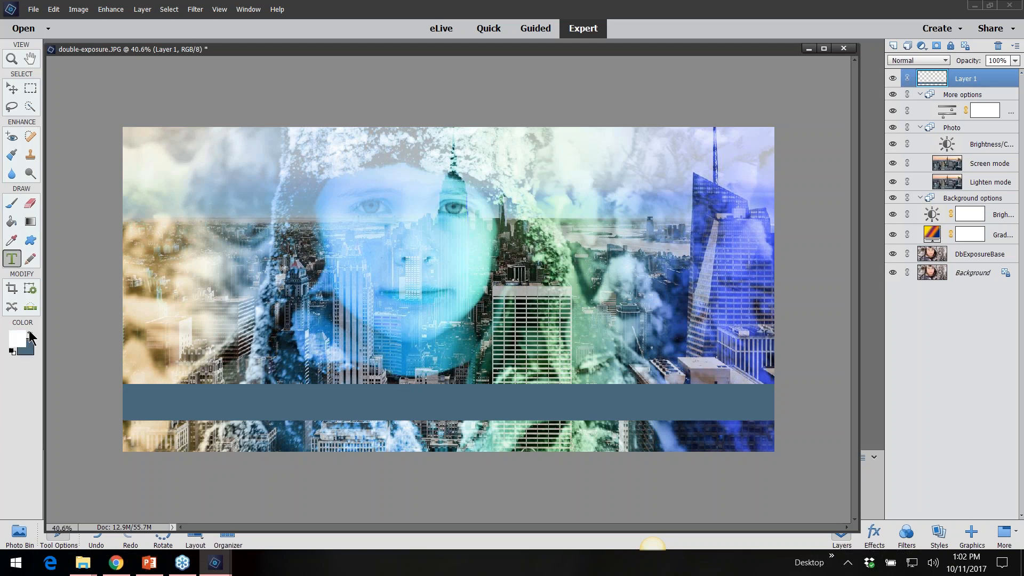
pyautogui.click(237, 401)
pyautogui.write('NE')
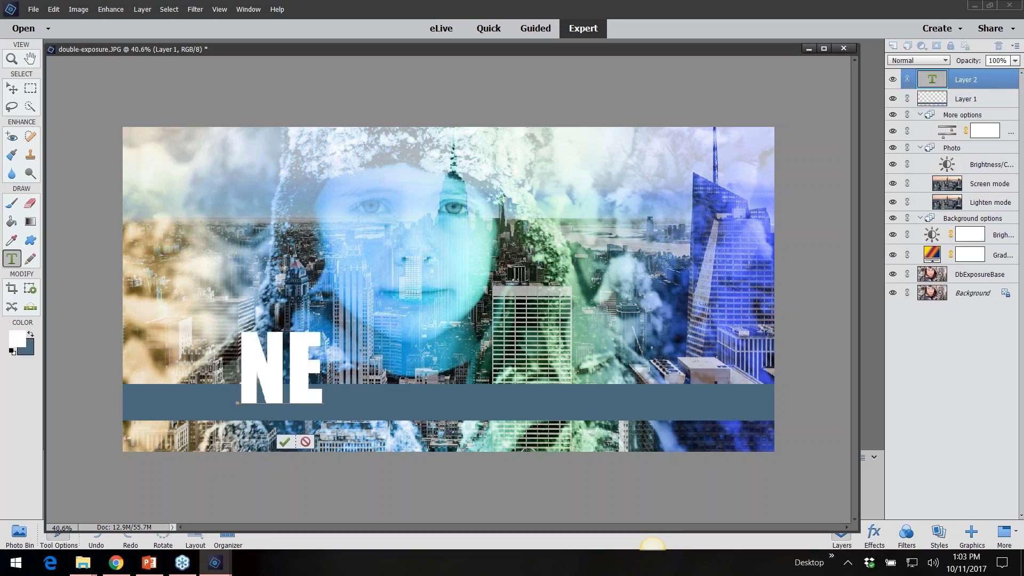
pyautogui.write('W YOR')
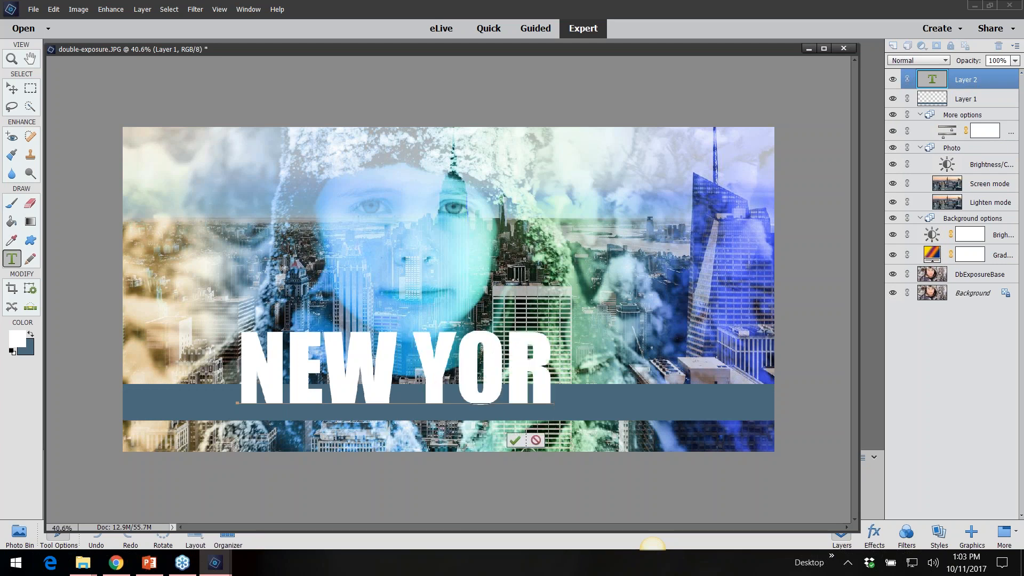
pyautogui.write('K ')
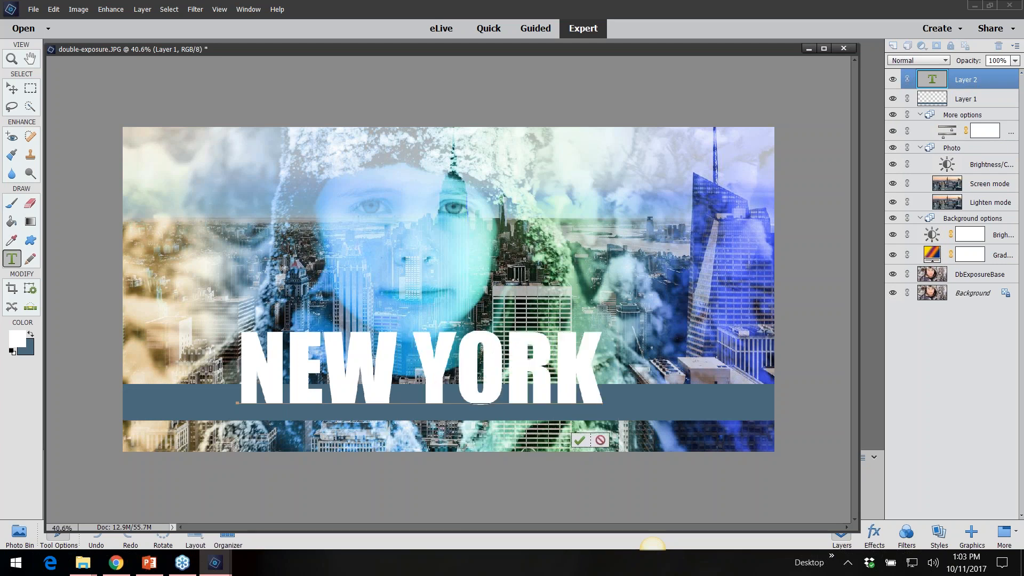
pyautogui.write('CITY')
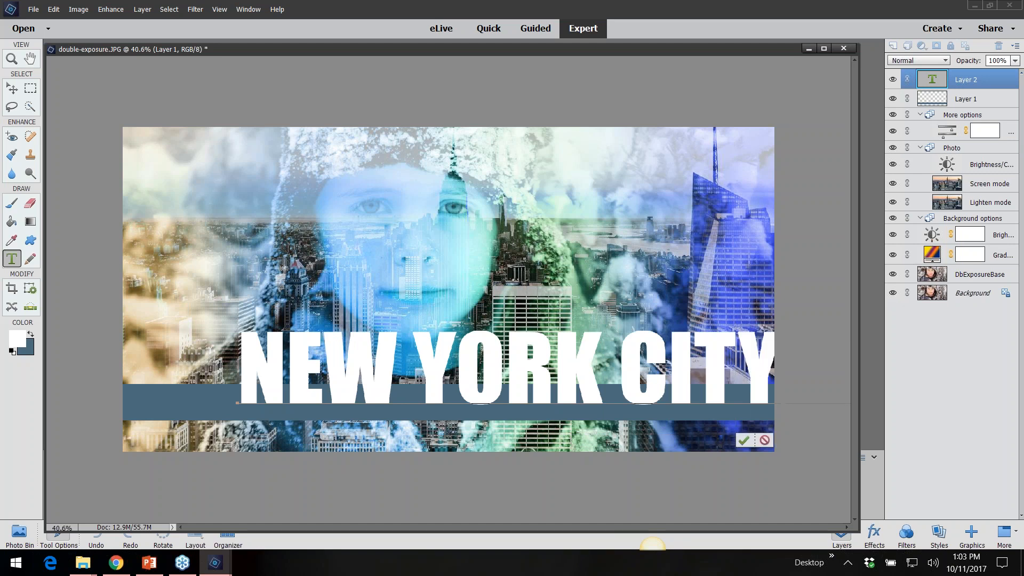
pyautogui.click(744, 440)
# - Scale the NEW YORK CITY 2017 title down to fit the band's height and centre it on the band
pyautogui.press('v')
pyautogui.moveTo(243, 335); pyautogui.dragTo(711, 377)
pyautogui.moveTo(742, 420); pyautogui.dragTo(189, 327)
pyautogui.moveTo(159, 281); pyautogui.dragTo(502, 347)
pyautogui.moveTo(600, 356); pyautogui.dragTo(420, 405)
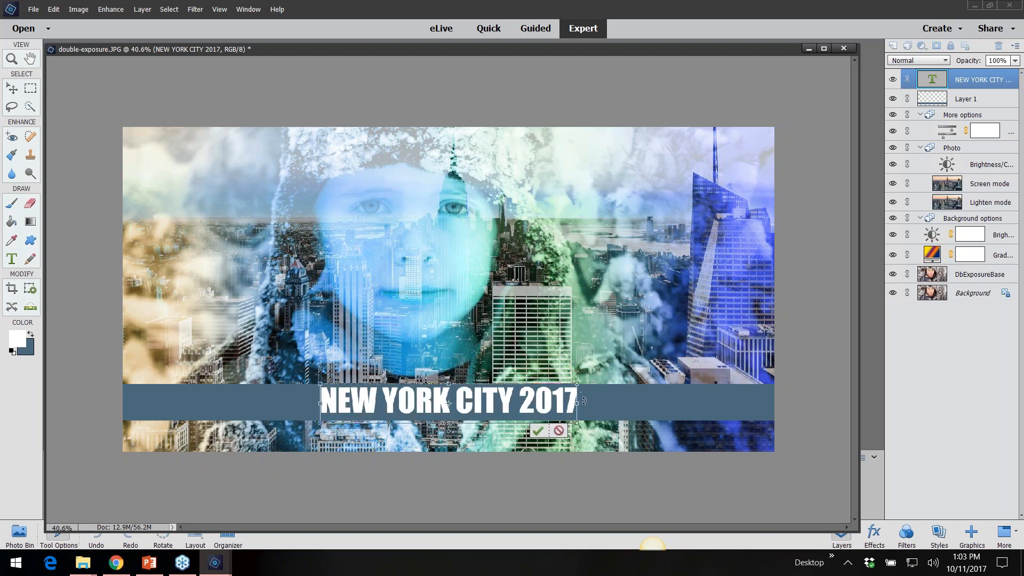
pyautogui.moveTo(577, 383); pyautogui.dragTo(519, 410)
pyautogui.click(521, 428)
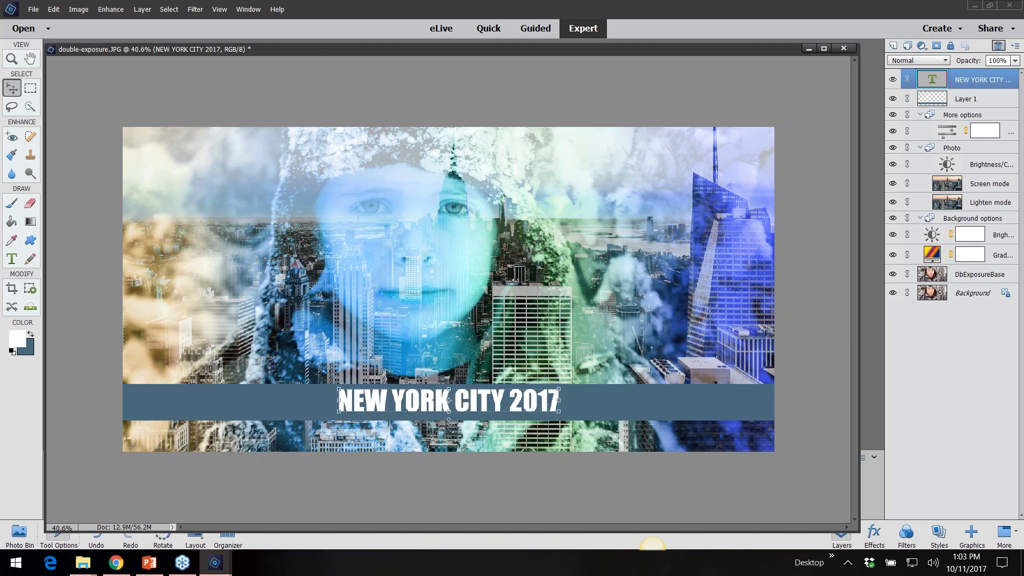
# - Lower the title layer's opacity to 55% and deselect the title
pyautogui.click(1023, 92)
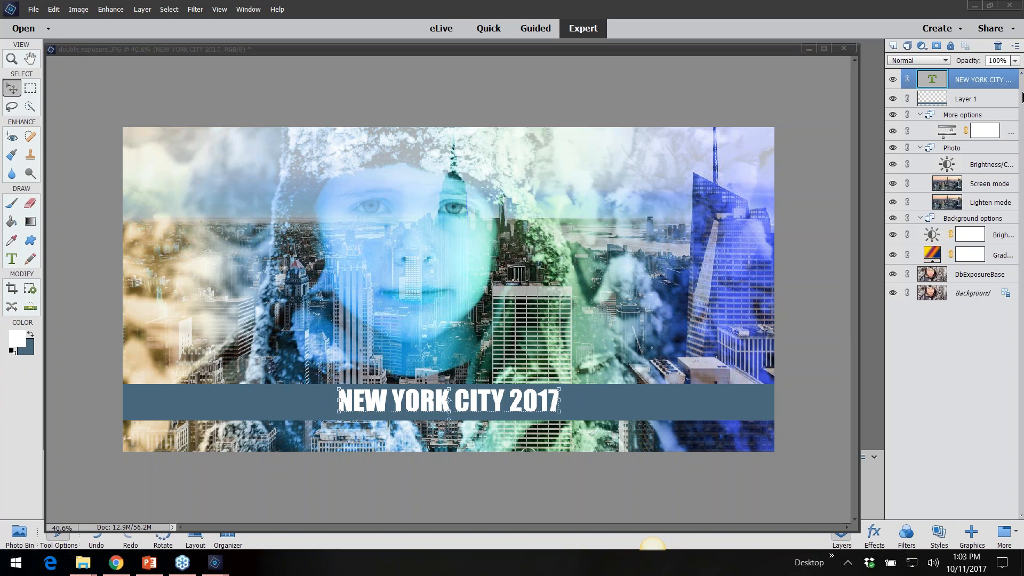
pyautogui.click(1016, 60)
pyautogui.click(1016, 60)
pyautogui.click(993, 72)
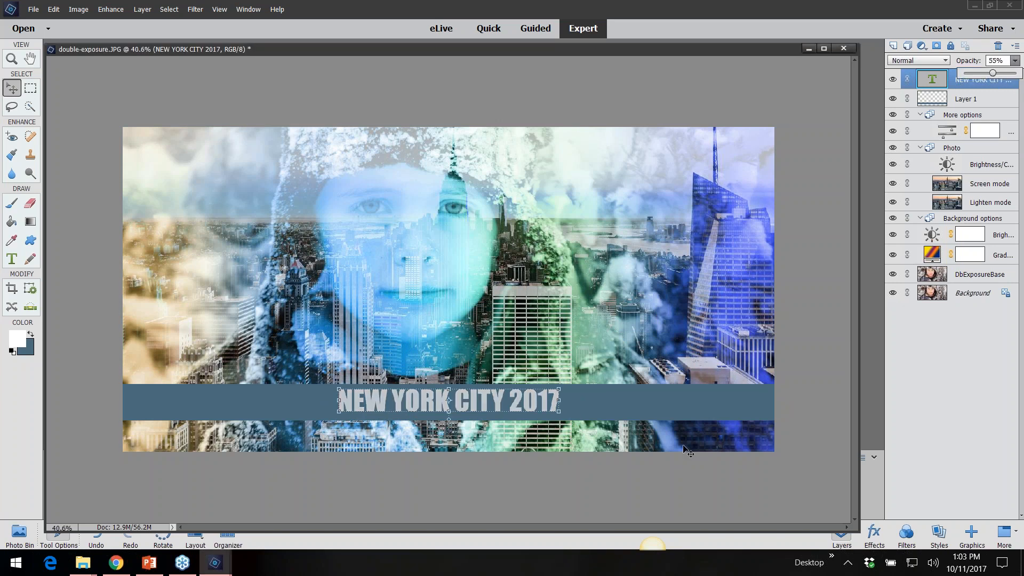
pyautogui.click(779, 384)
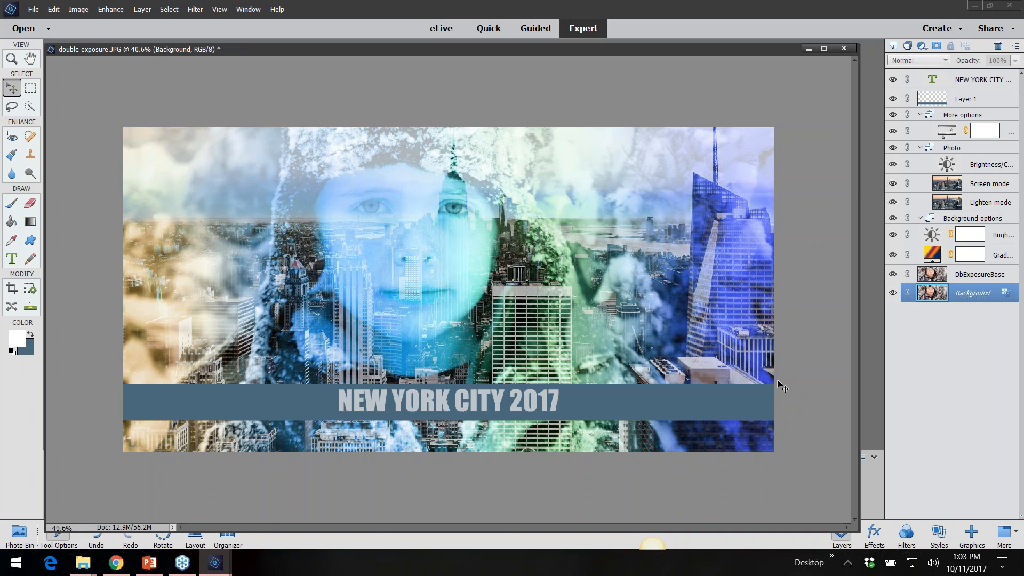
# - Nudge the title slightly left and down within the band
pyautogui.click(443, 416)
pyautogui.press('Left')
pyautogui.press('Left')
pyautogui.press('Left')
pyautogui.press('Left')
pyautogui.press('Left')
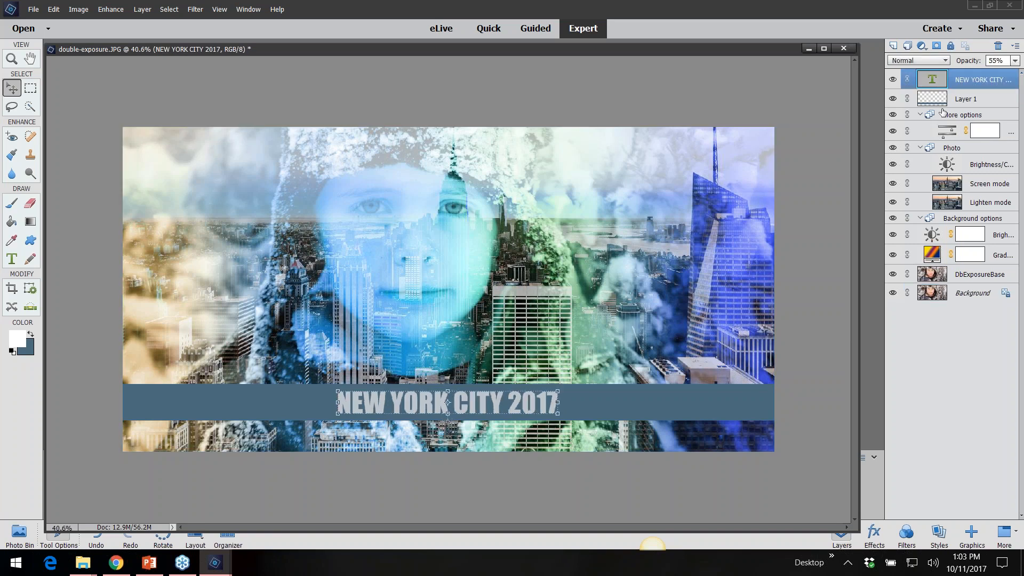
pyautogui.click(763, 457)
pyautogui.hotkey('alt', 'Tab')
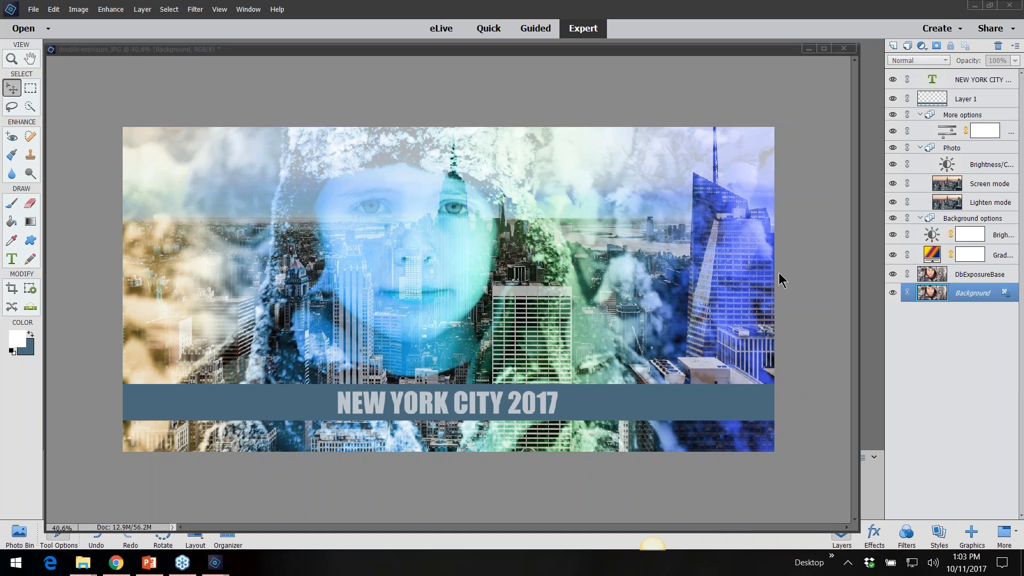
pyautogui.hotkey('alt', 'Tab')
# - Add a blank layer above the title, select the whole canvas and stroke it with a white centred outline
pyautogui.click(949, 80)
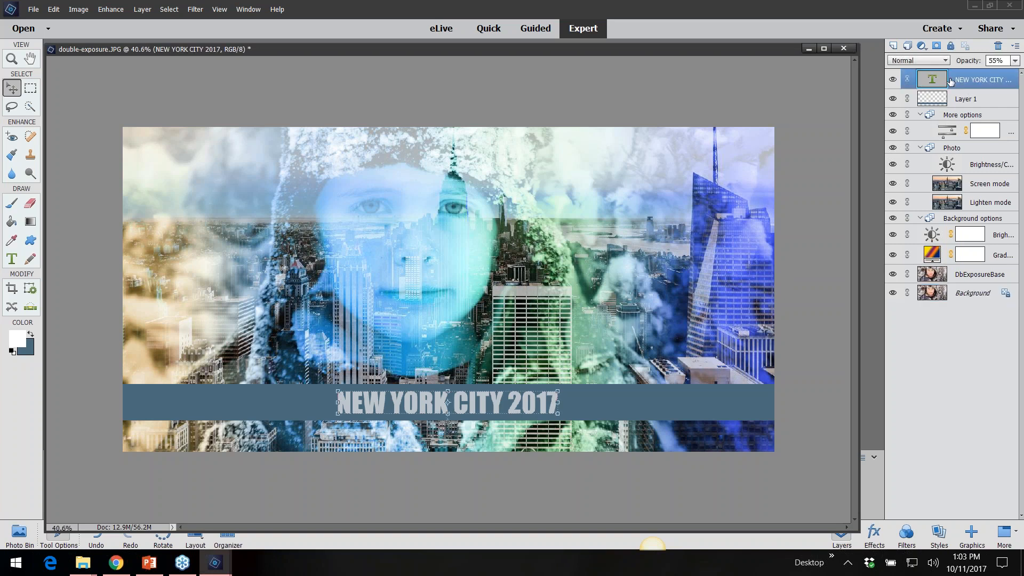
pyautogui.click(893, 46)
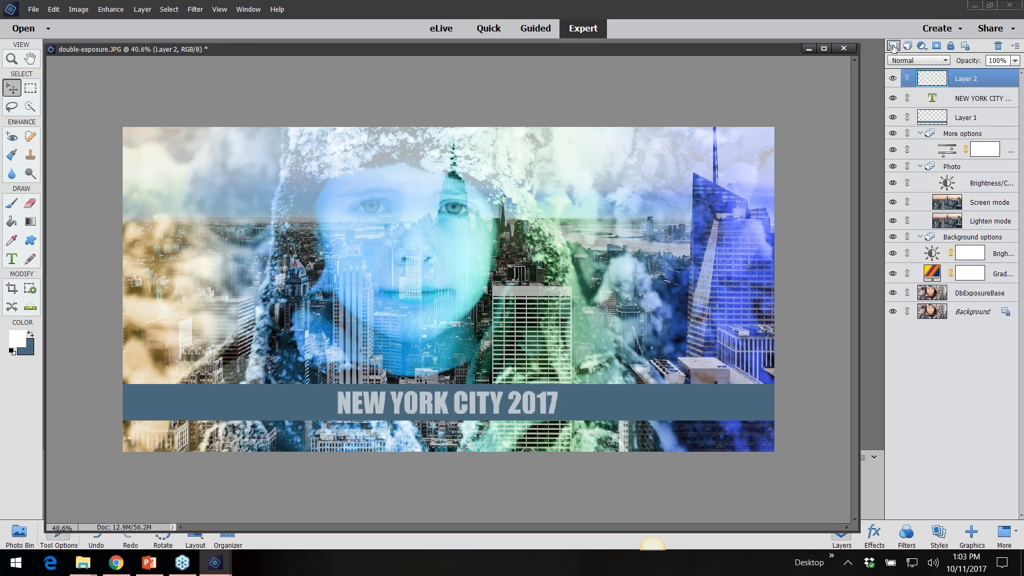
pyautogui.hotkey('ctrl', 'a')
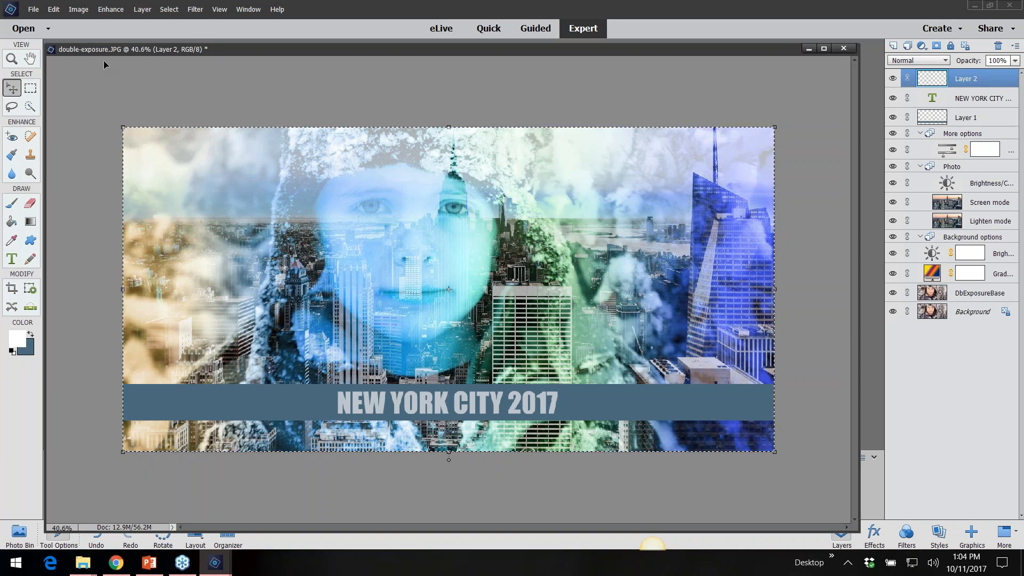
pyautogui.click(53, 11)
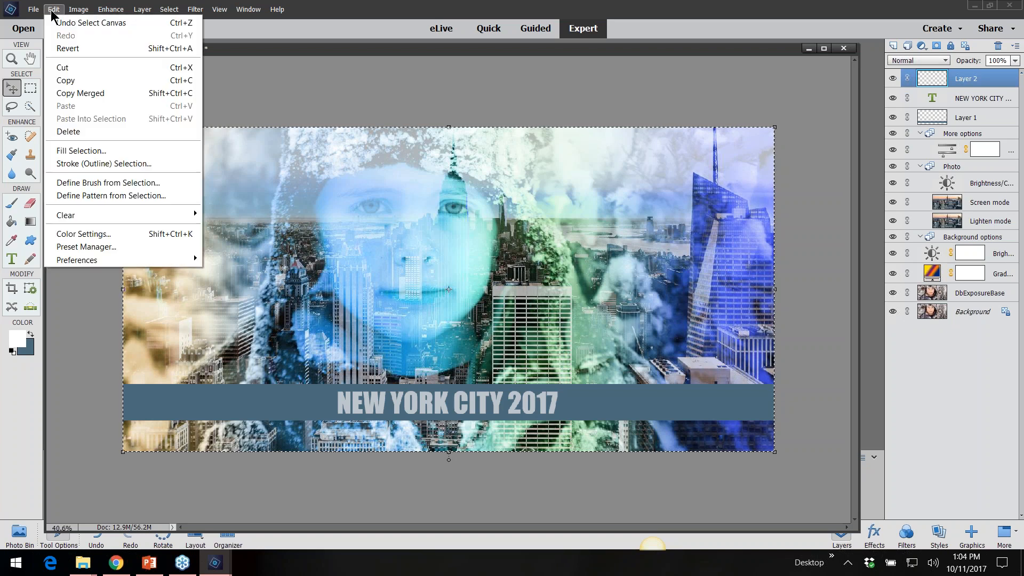
pyautogui.click(83, 165)
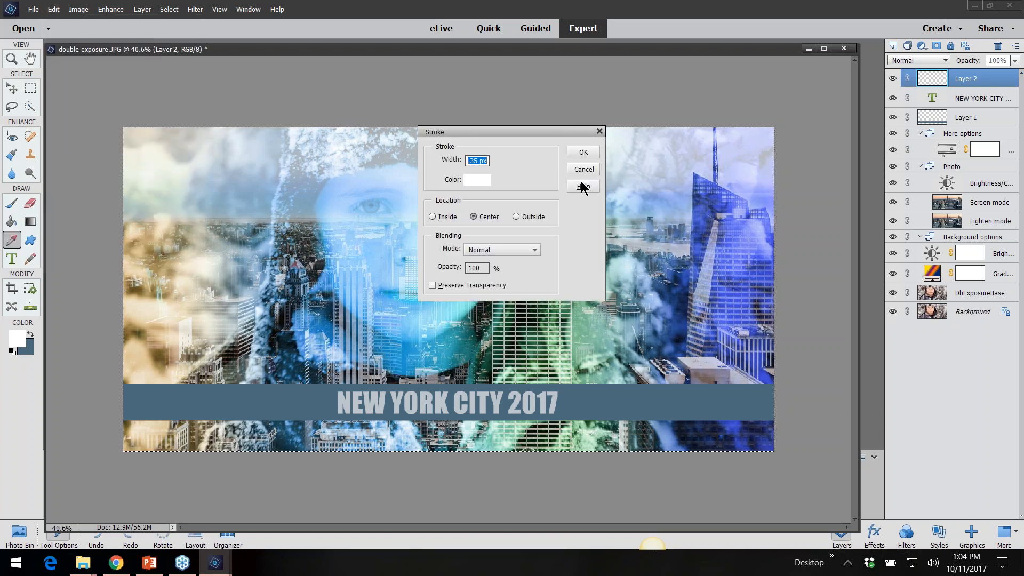
pyautogui.click(577, 153)
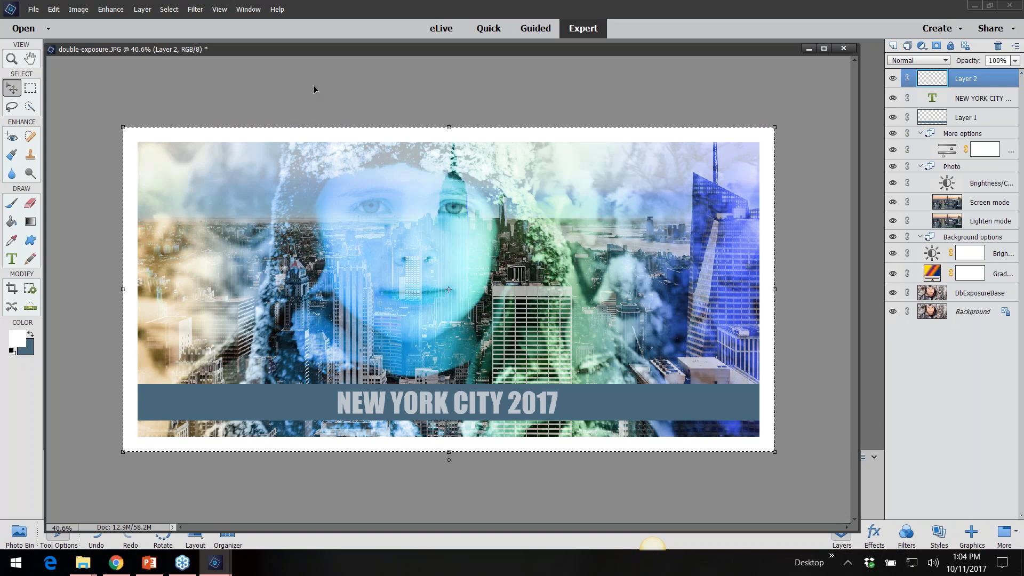
# - Swap the foreground back to slate blue and stroke the canvas selection with a thinner outline over the white border
pyautogui.click(31, 332)
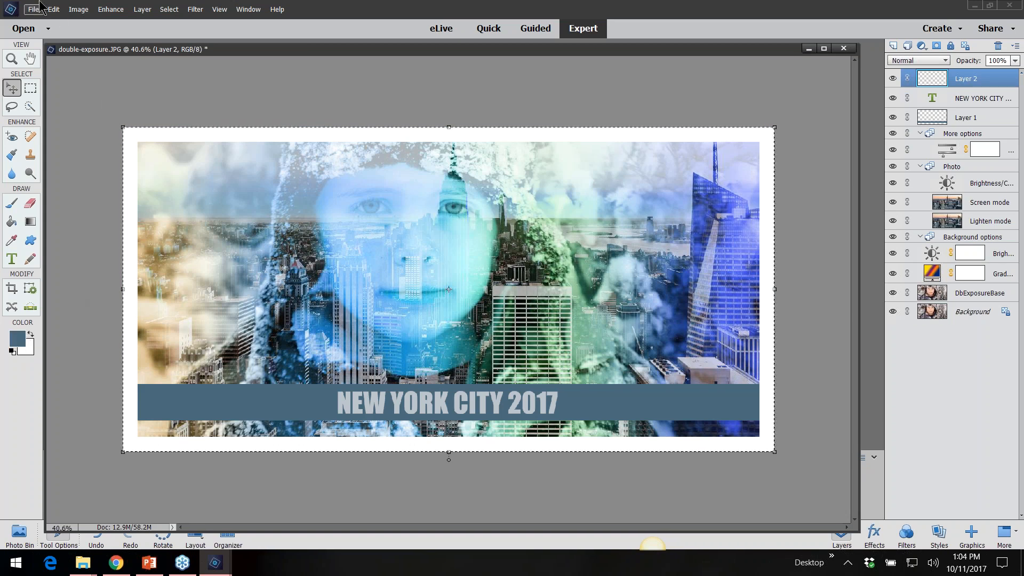
pyautogui.click(56, 12)
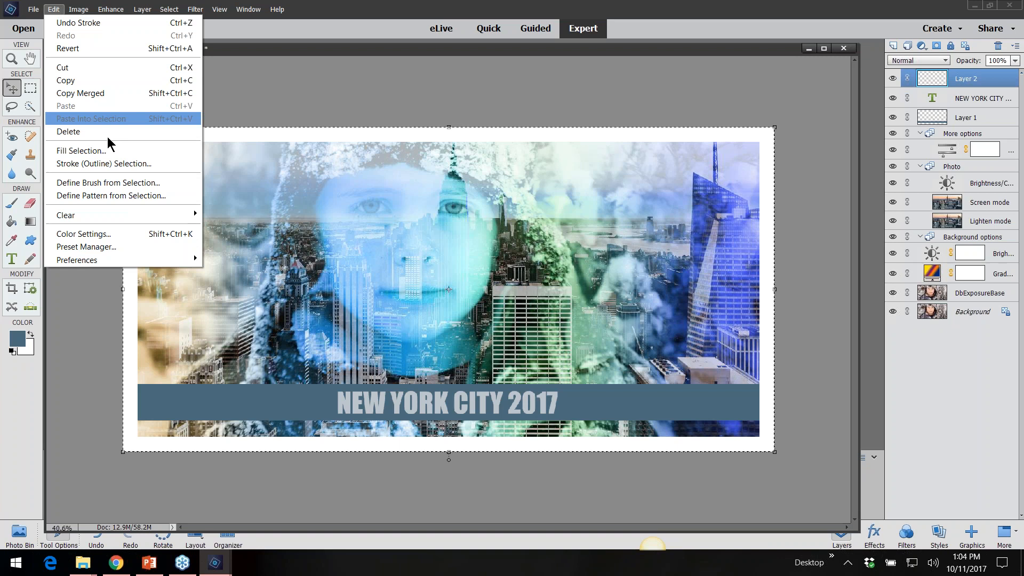
pyautogui.click(171, 163)
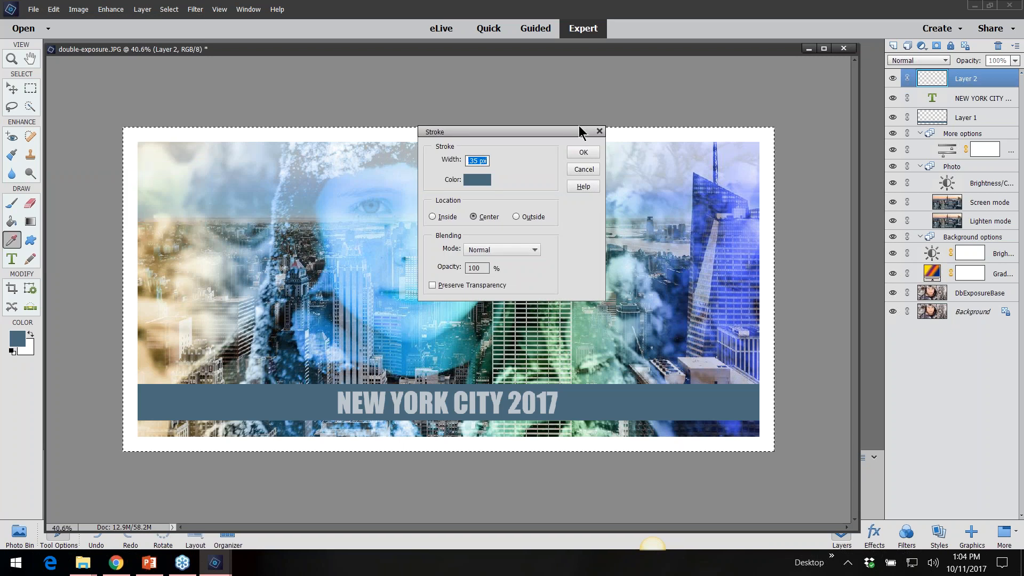
pyautogui.click(479, 161)
pyautogui.doubleClick(479, 161)
pyautogui.write('13')
pyautogui.doubleClick(478, 160)
pyautogui.write('100')
pyautogui.click(591, 152)
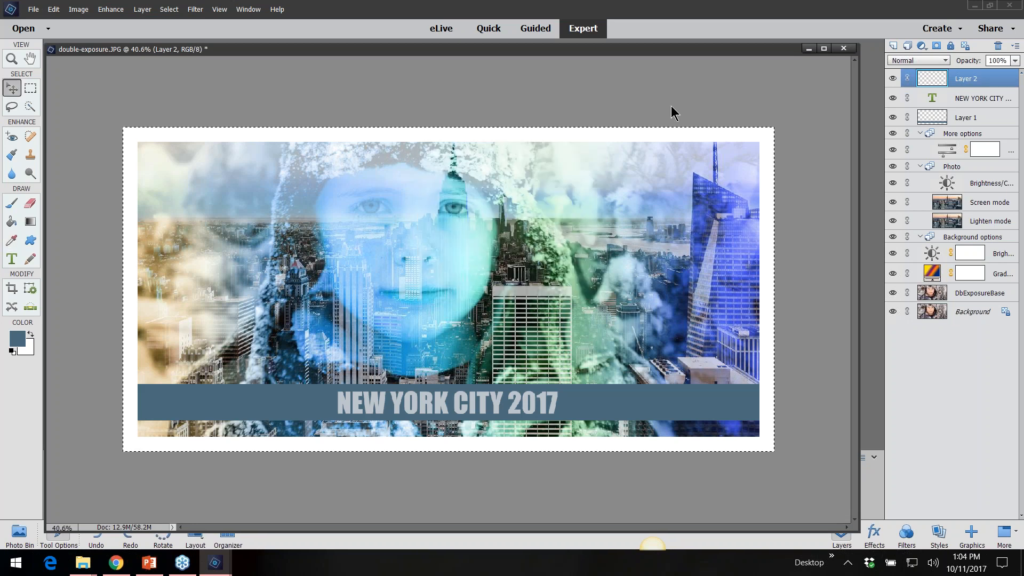
pyautogui.click(405, 171)
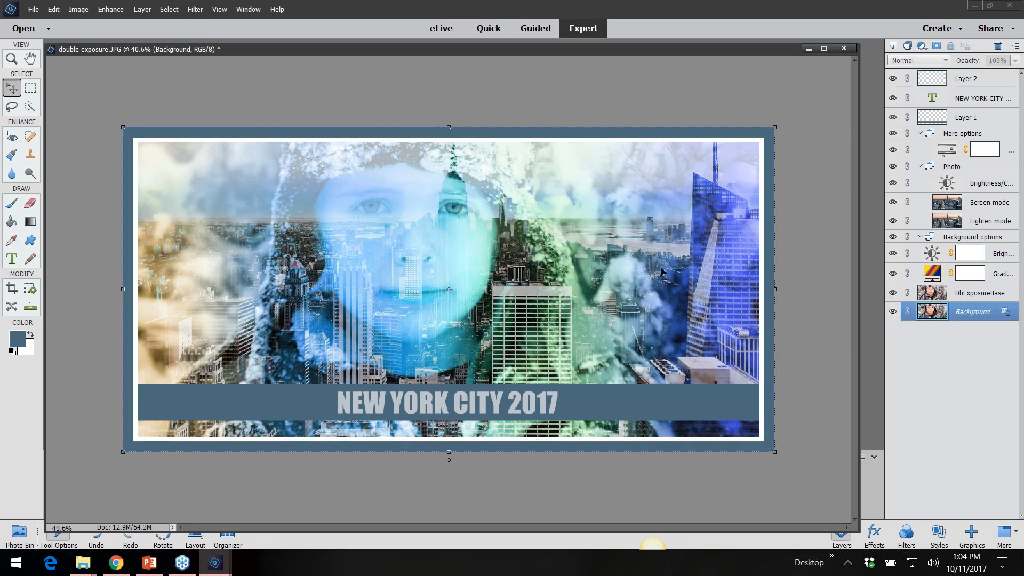
# - Deselect the canvas around the bordered banner
pyautogui.scroll(-2, 729, 321)
pyautogui.scroll(1, 747, 334)
pyautogui.hotkey('ctrl', 'a')
pyautogui.hotkey('ctrl', 'n')
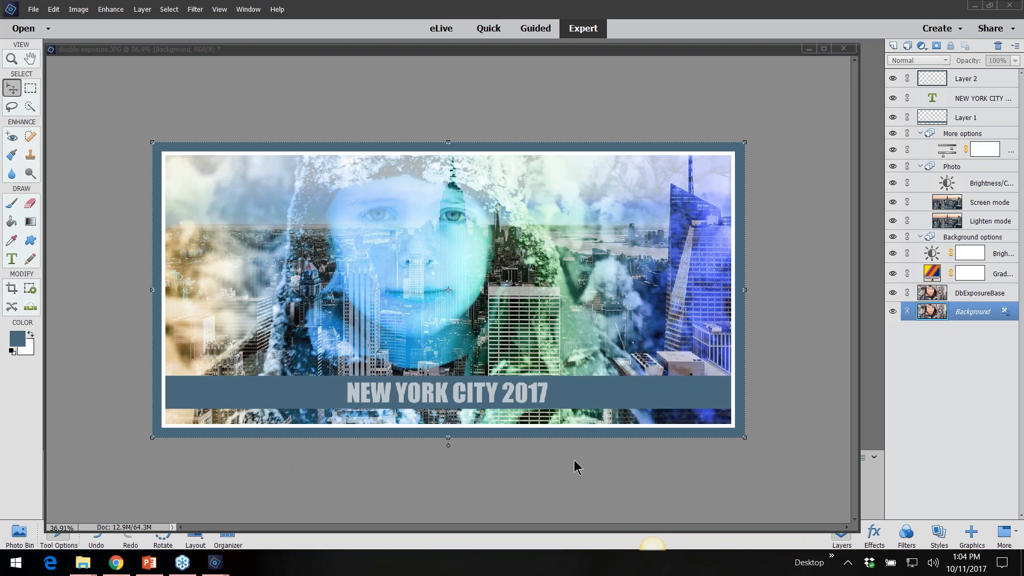
pyautogui.click(510, 482)
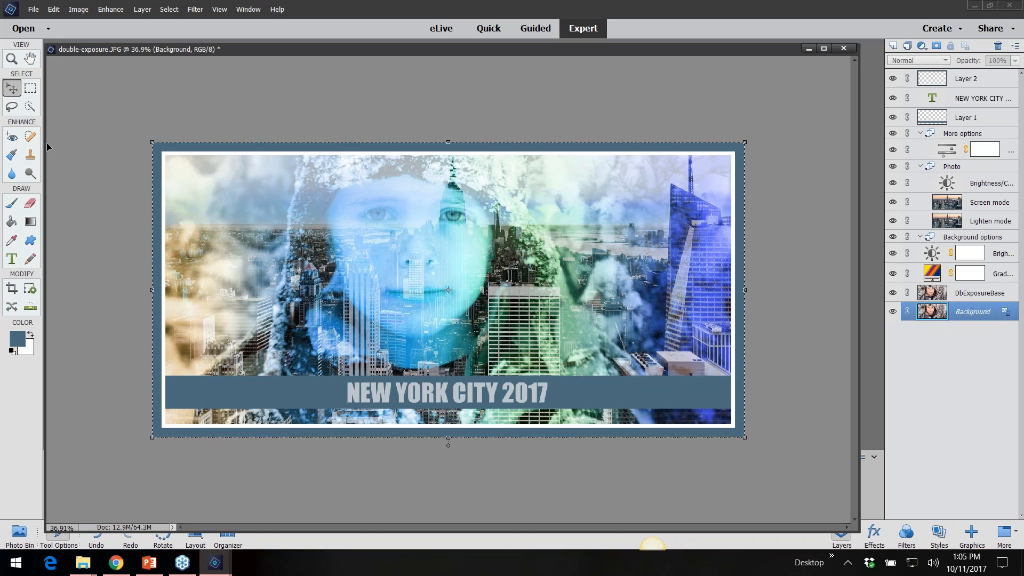
pyautogui.click(30, 88)
pyautogui.hotkey('ctrl', 'd')
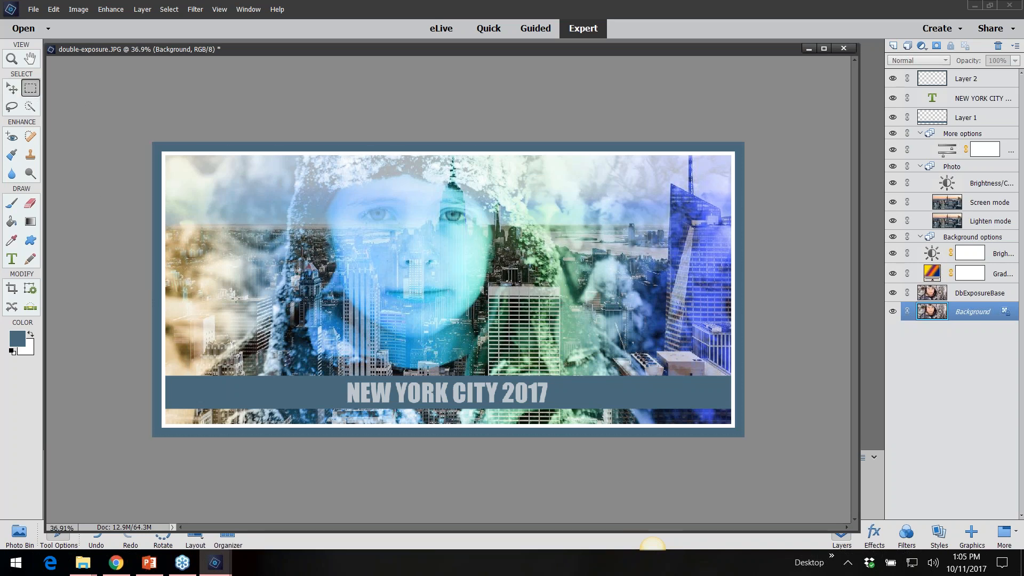
# - Switch to the whats-new-2018-powerpoint presentation in PowerPoint and start the slide show from slide 15, Fast Action Bonus 1 & 2
pyautogui.click(153, 563)
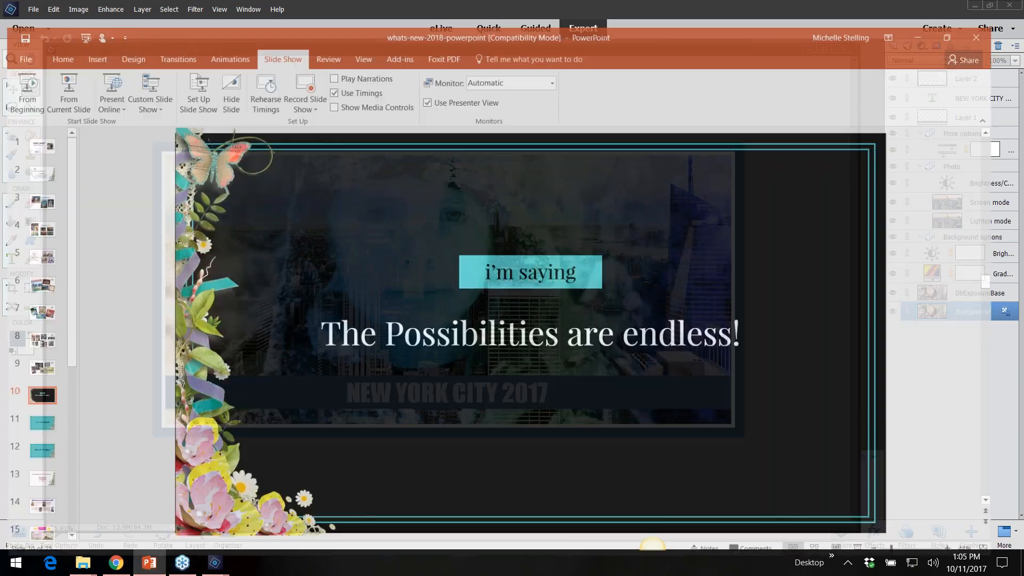
pyautogui.moveTo(67, 350); pyautogui.dragTo(100, 543)
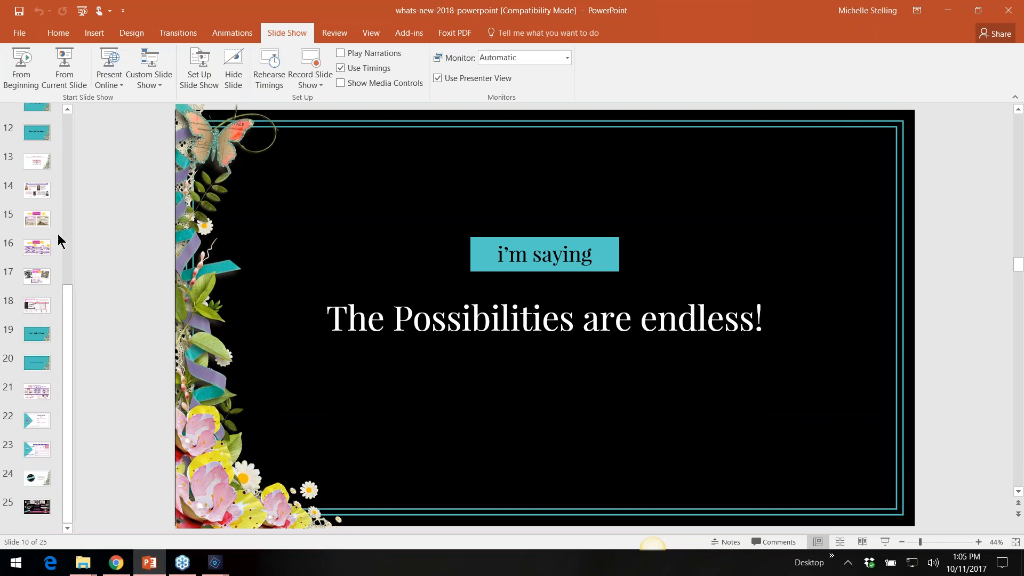
pyautogui.click(46, 221)
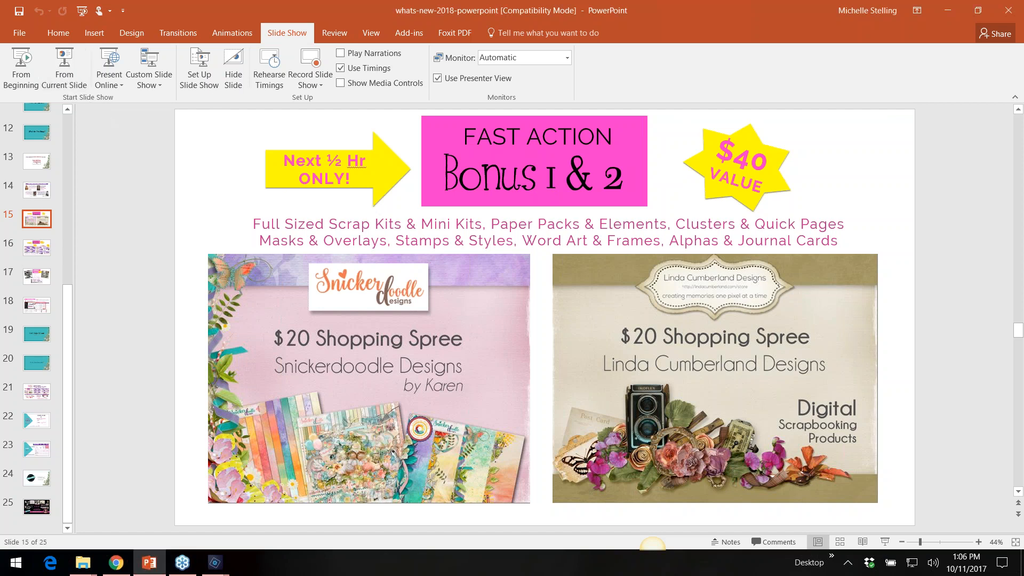
pyautogui.click(64, 66)
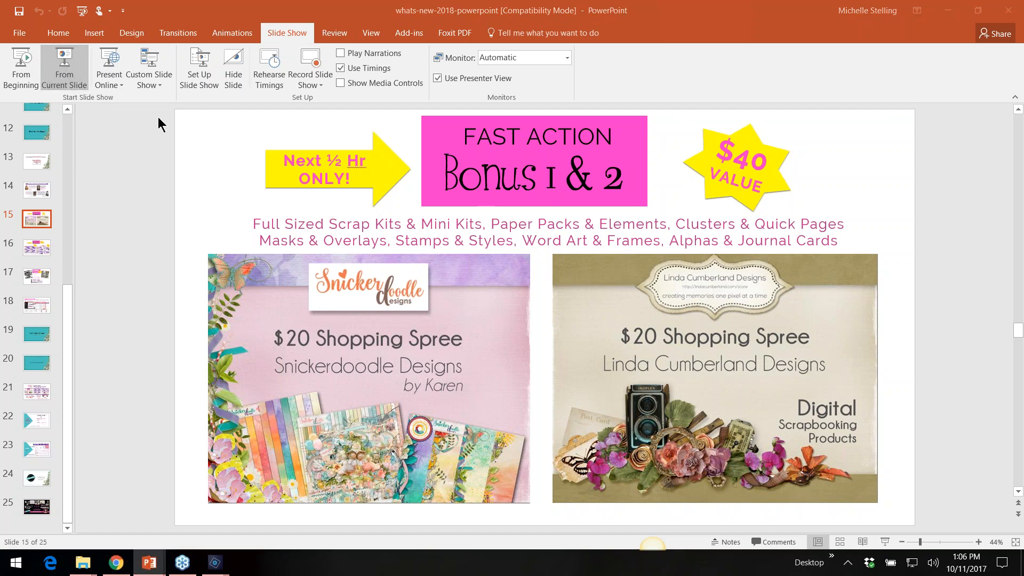
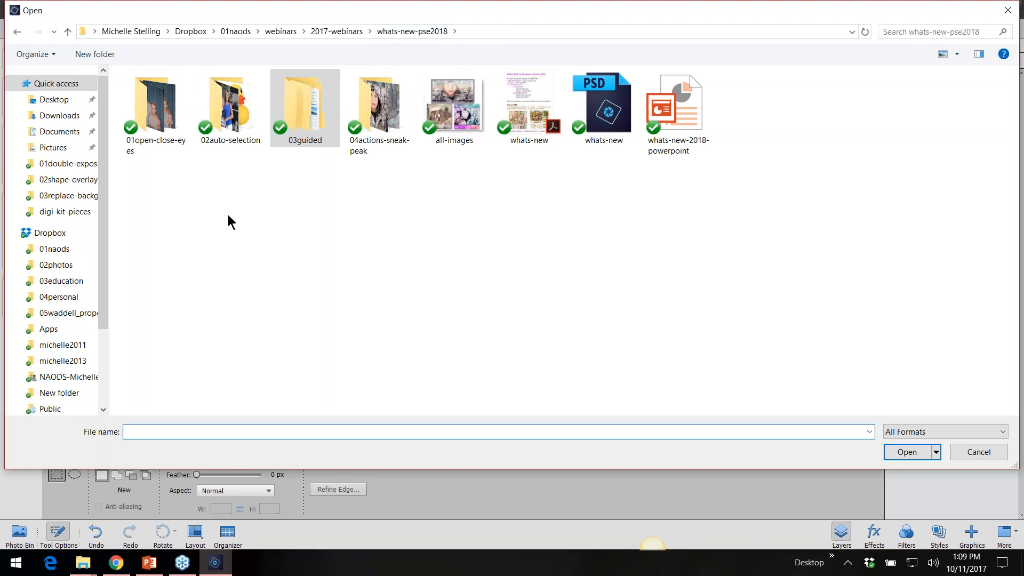
# - Open 02actions-snowflake.JPG from the 04actions-sneak-peak folder and display the list of available Actions
pyautogui.doubleClick(382, 126)
pyautogui.doubleClick(211, 89)
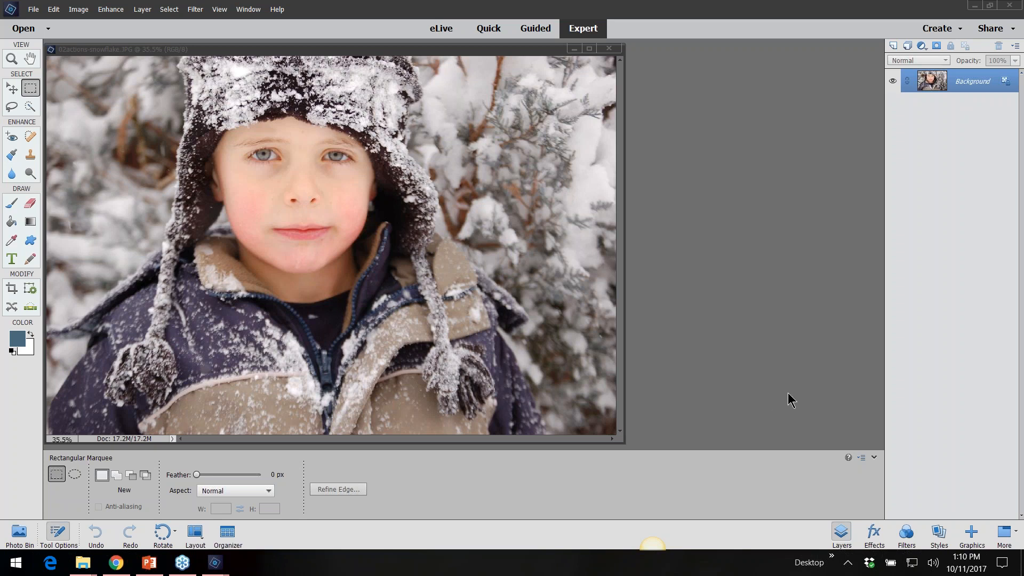
pyautogui.click(1016, 533)
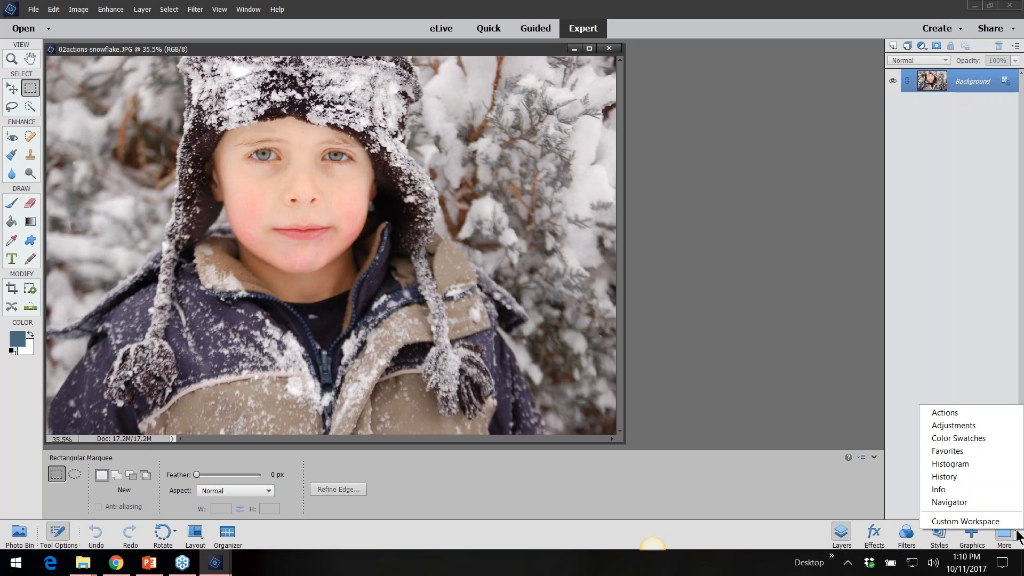
pyautogui.click(969, 412)
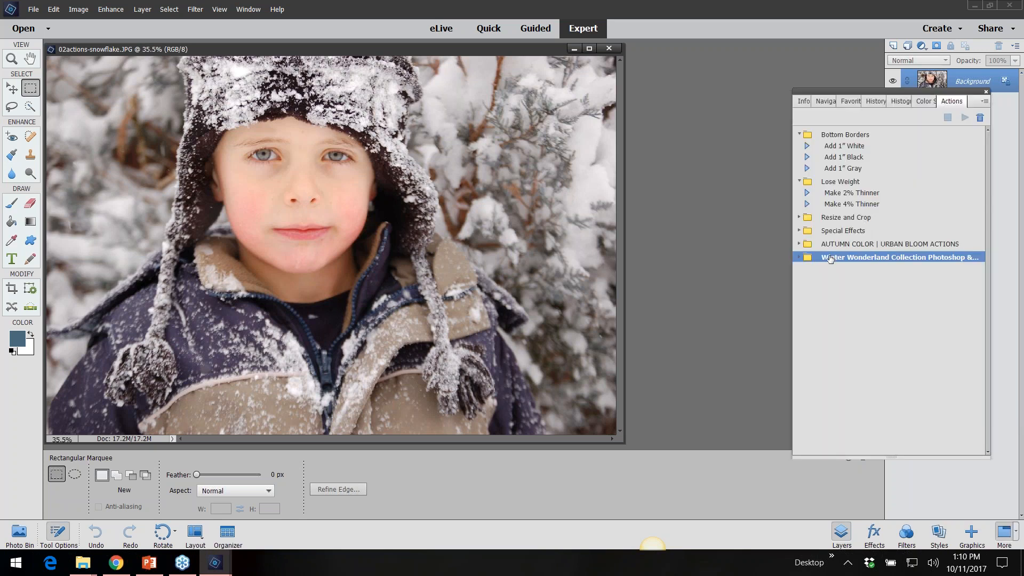
# - Expand the Winter Wonderland Collection and AUTUMN COLOR action sets, move the Actions list closer to the portrait and browse their actions
pyautogui.click(799, 257)
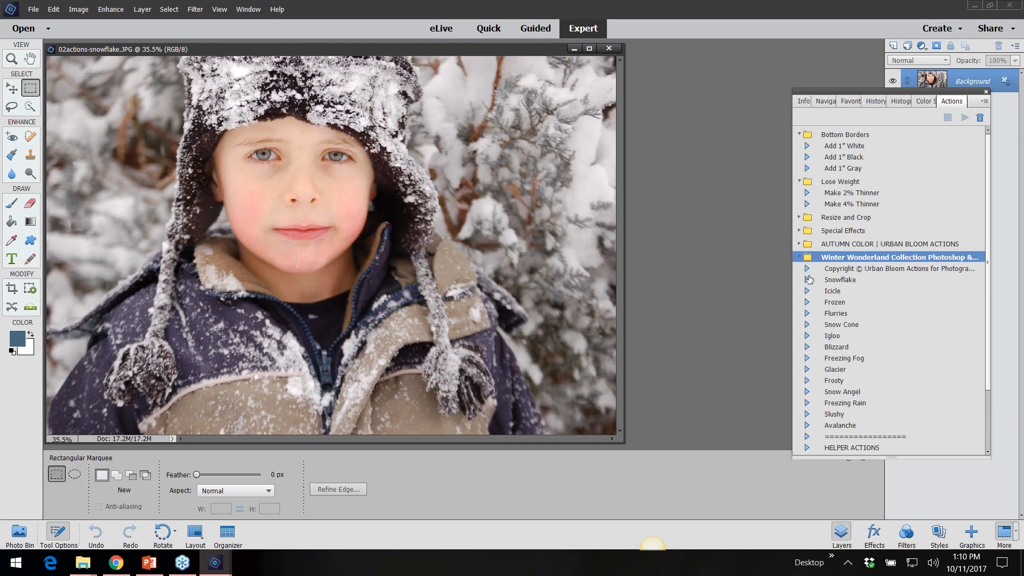
pyautogui.click(798, 243)
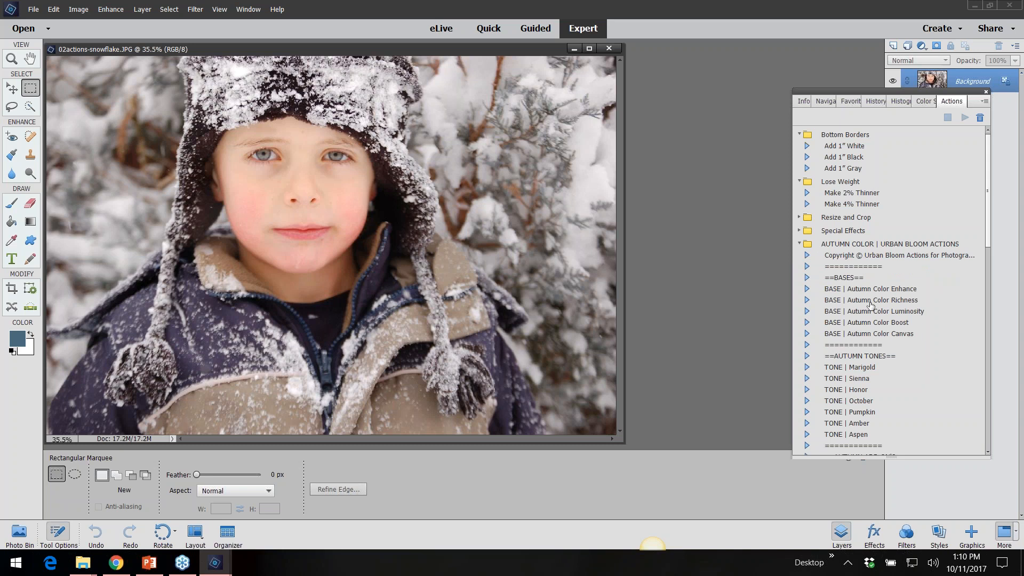
pyautogui.click(709, 191)
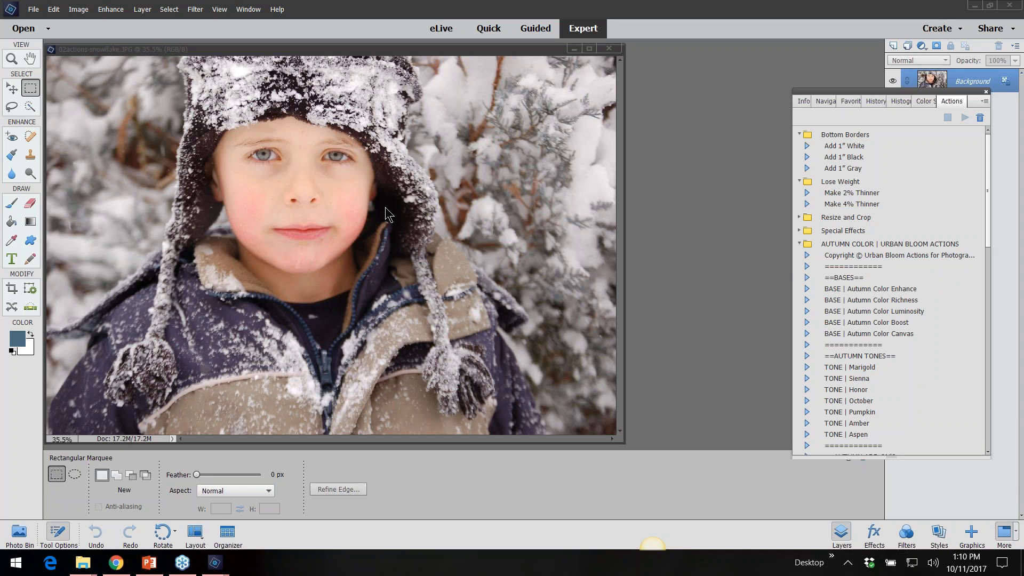
pyautogui.moveTo(887, 91); pyautogui.dragTo(660, 56)
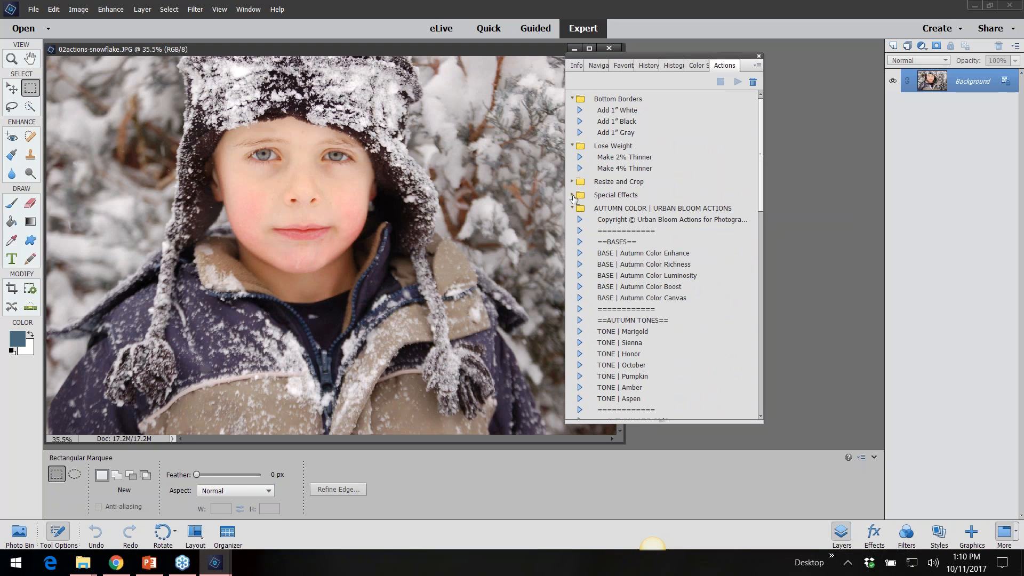
pyautogui.scroll(-3, 638, 241)
pyautogui.scroll(-10, 637, 241)
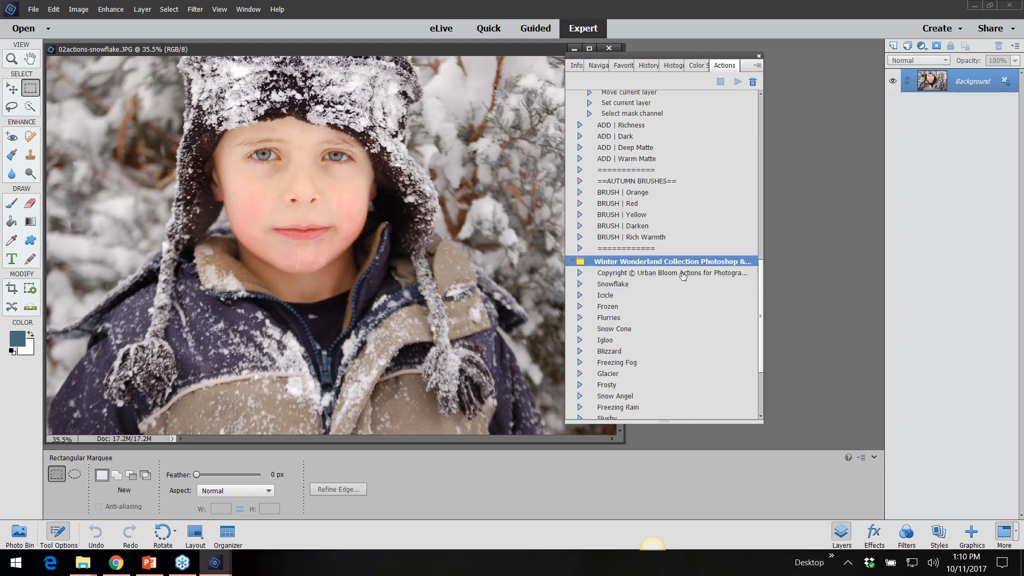
pyautogui.scroll(-3, 684, 279)
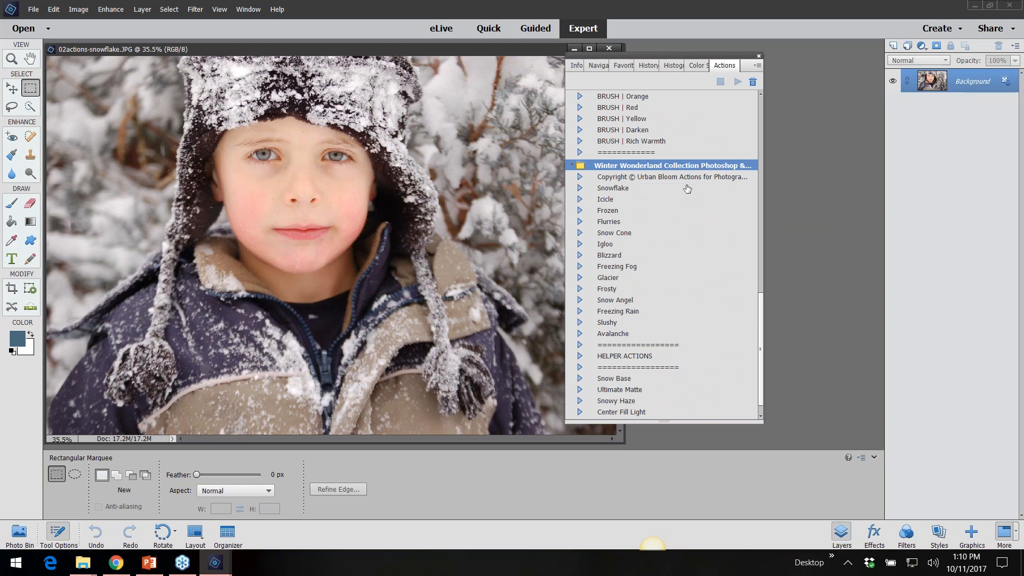
# - Apply the Blizzard action from the Winter Wonderland Collection to the snow portrait and inspect the snow up close
pyautogui.click(612, 191)
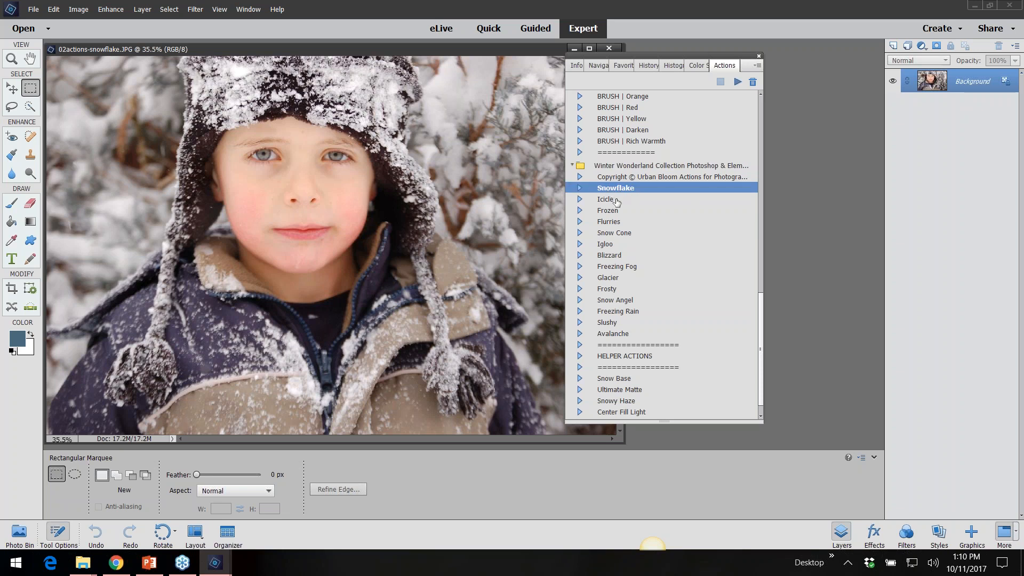
pyautogui.click(606, 223)
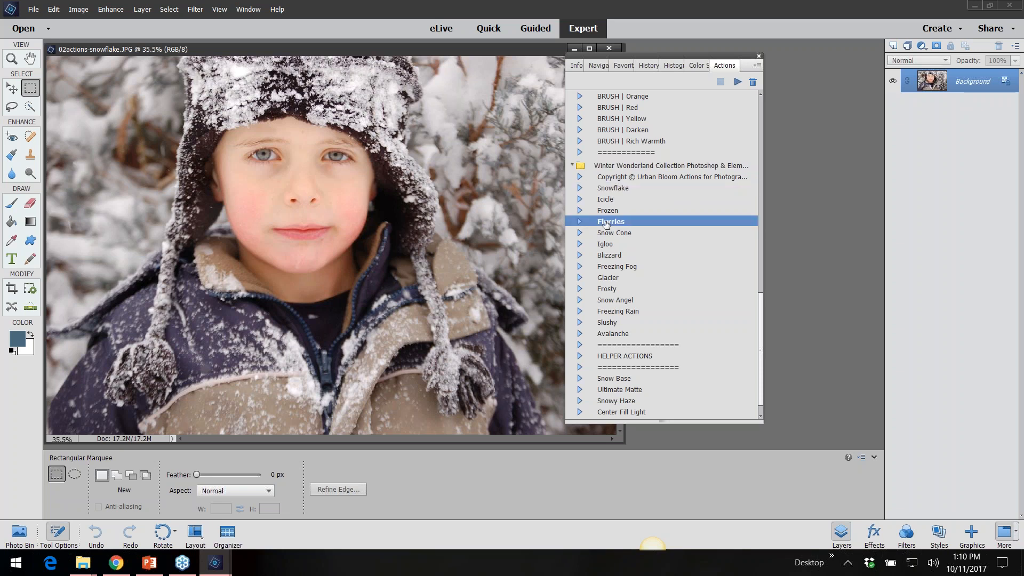
pyautogui.click(606, 258)
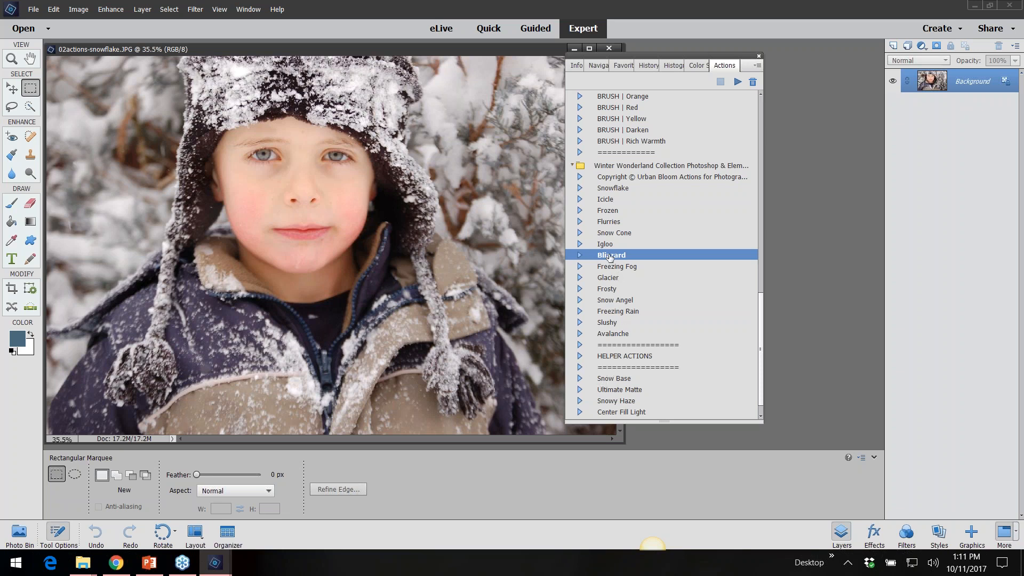
pyautogui.click(738, 83)
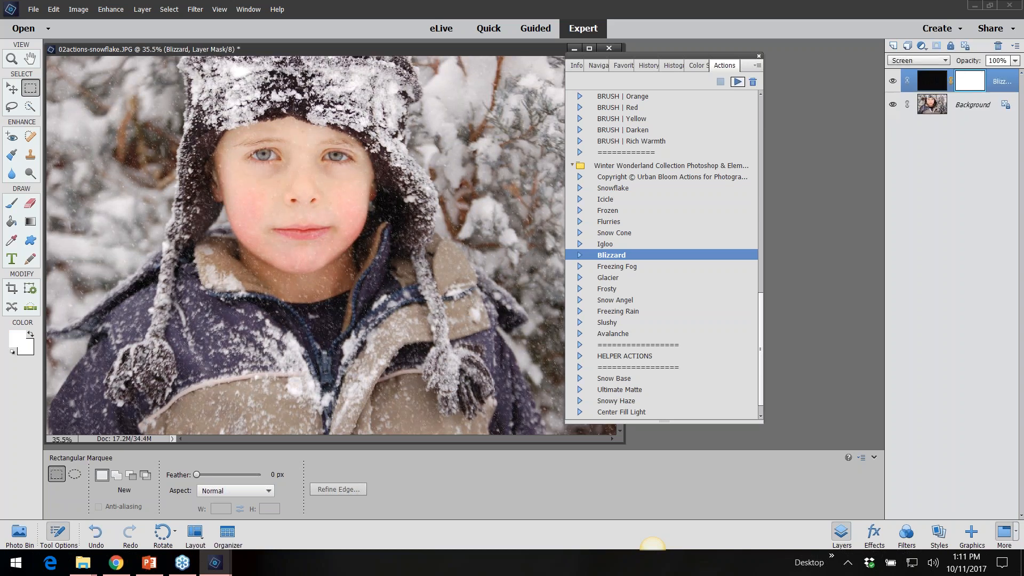
pyautogui.scroll(5, 393, 217)
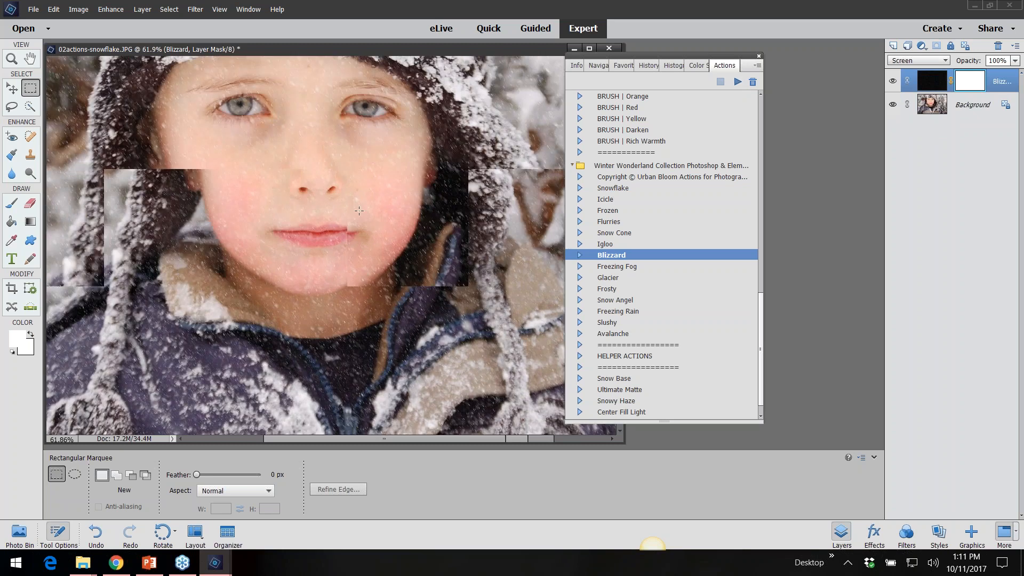
pyautogui.scroll(1, 393, 217)
pyautogui.scroll(-10, 393, 217)
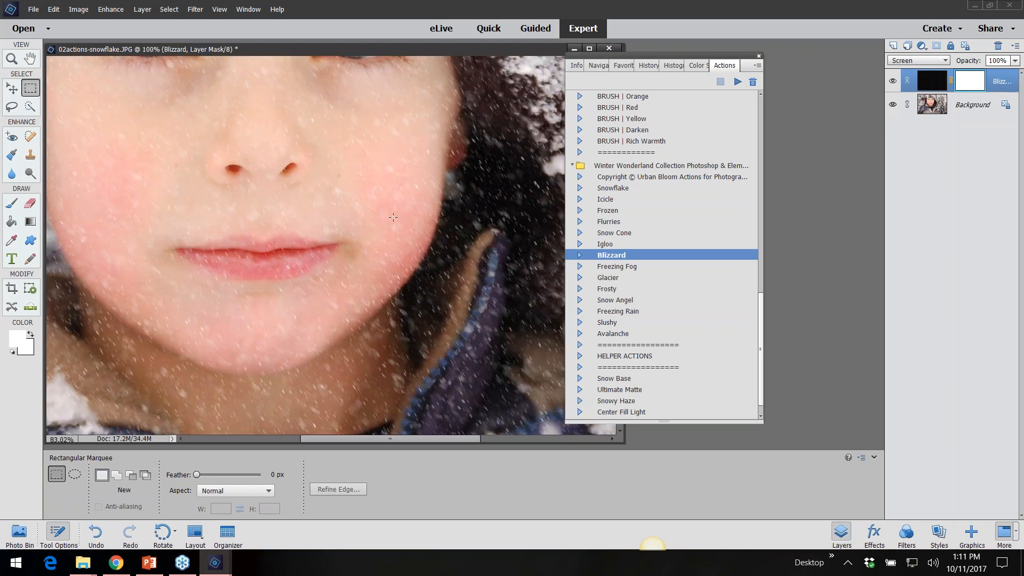
# - Compare the portrait with and without the Blizzard layer, and delete that layer
pyautogui.click(893, 82)
pyautogui.click(893, 82)
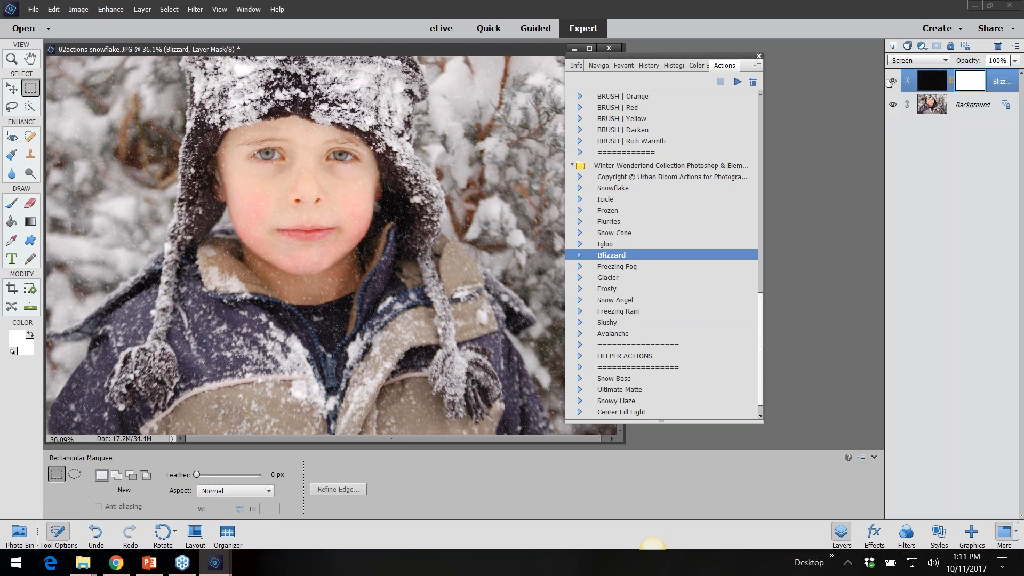
pyautogui.scroll(9, 413, 195)
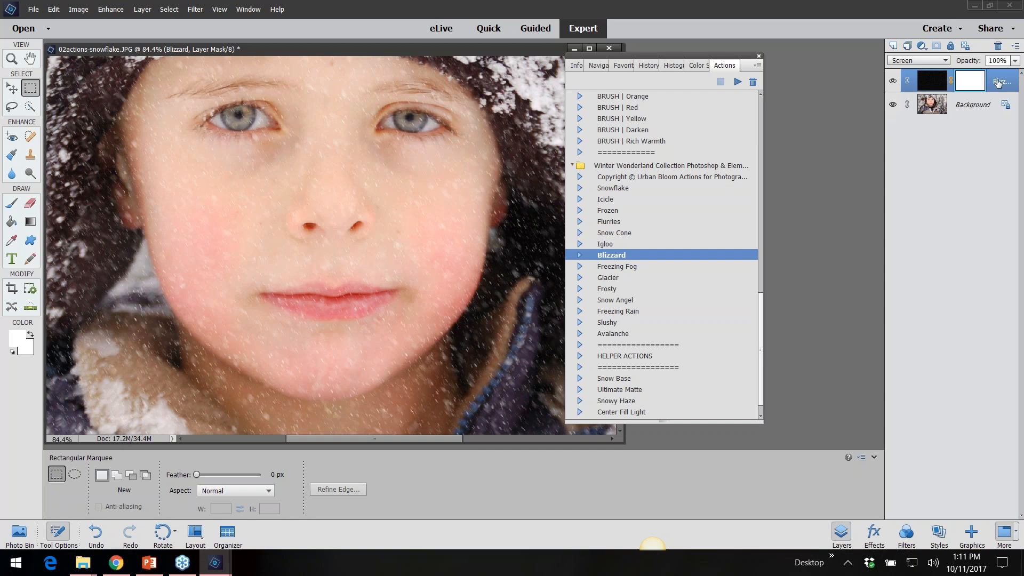
pyautogui.moveTo(1000, 84); pyautogui.dragTo(999, 46)
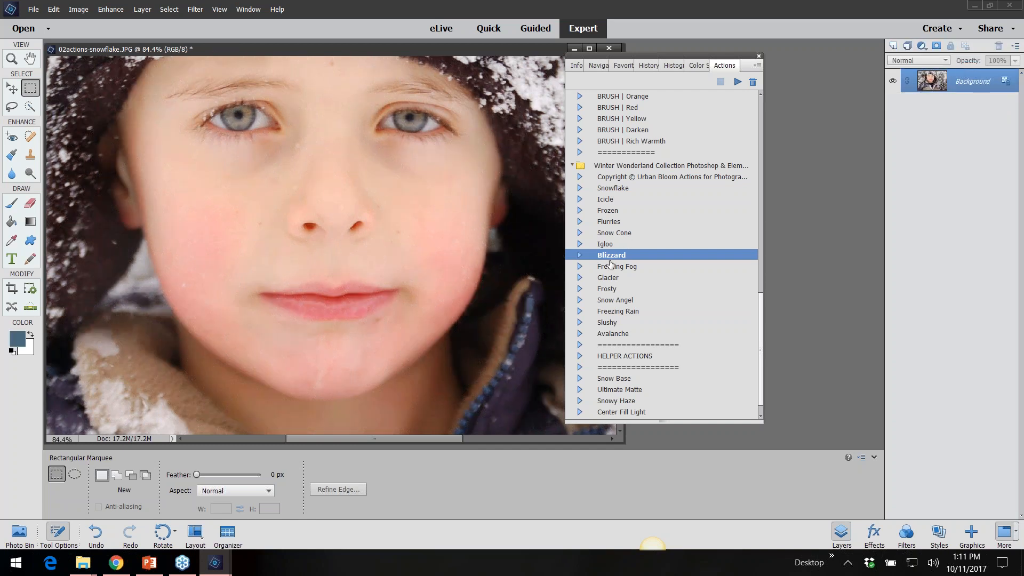
# - Apply the Freezing Rain action to the portrait, inspect the effect up close and delete its layer
pyautogui.click(620, 312)
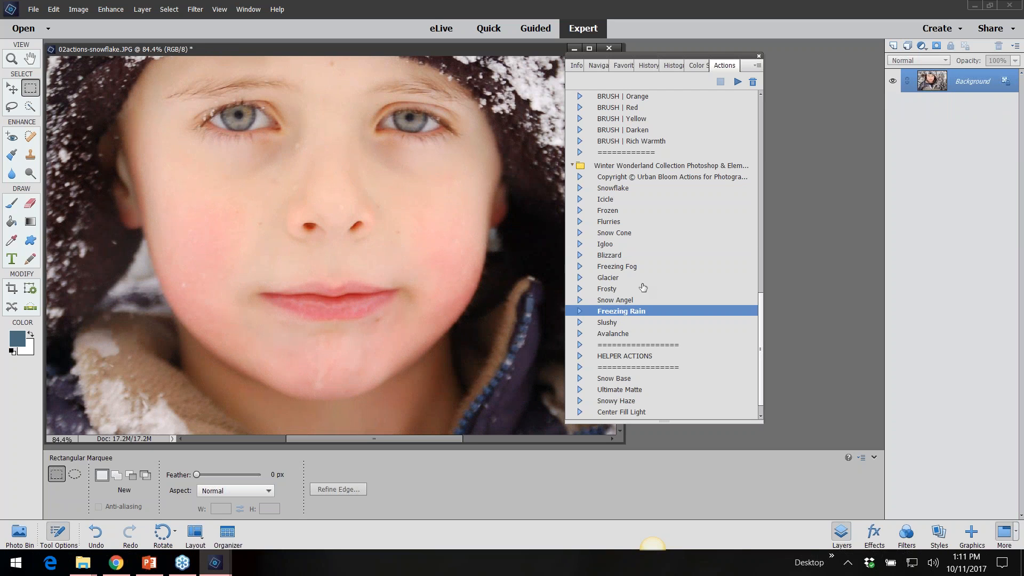
pyautogui.click(737, 82)
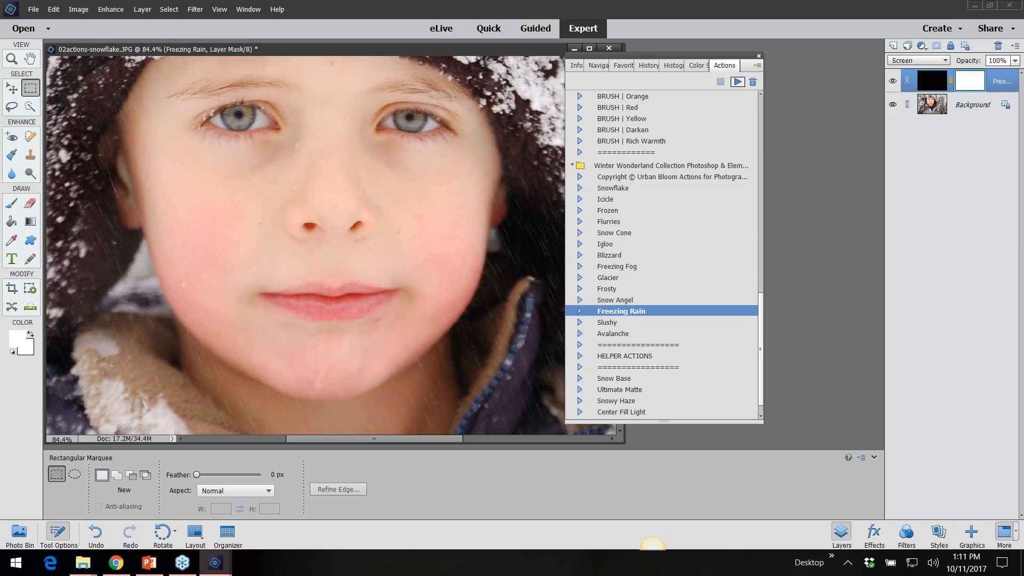
pyautogui.scroll(-3, 273, 225)
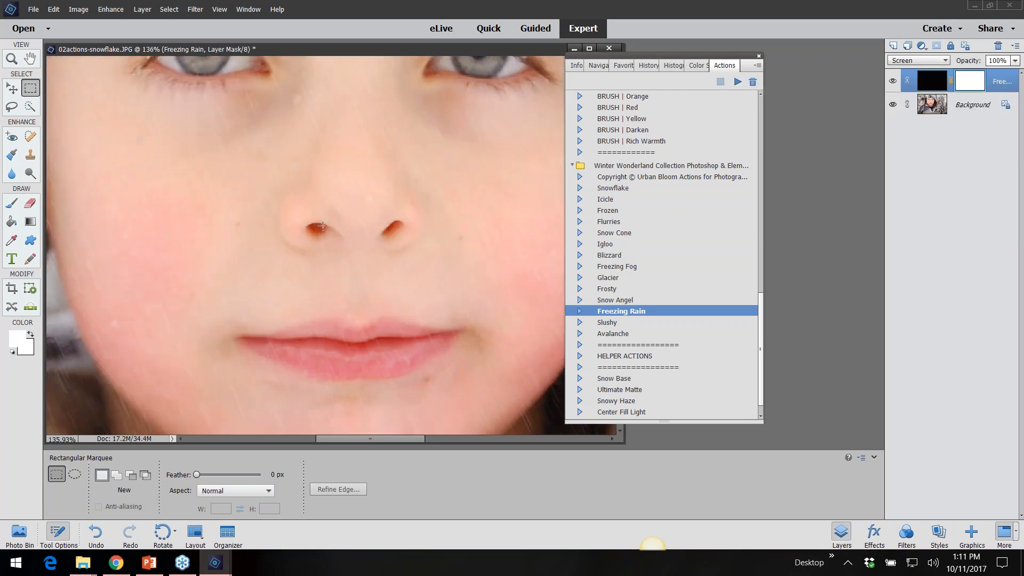
pyautogui.scroll(-2, 323, 226)
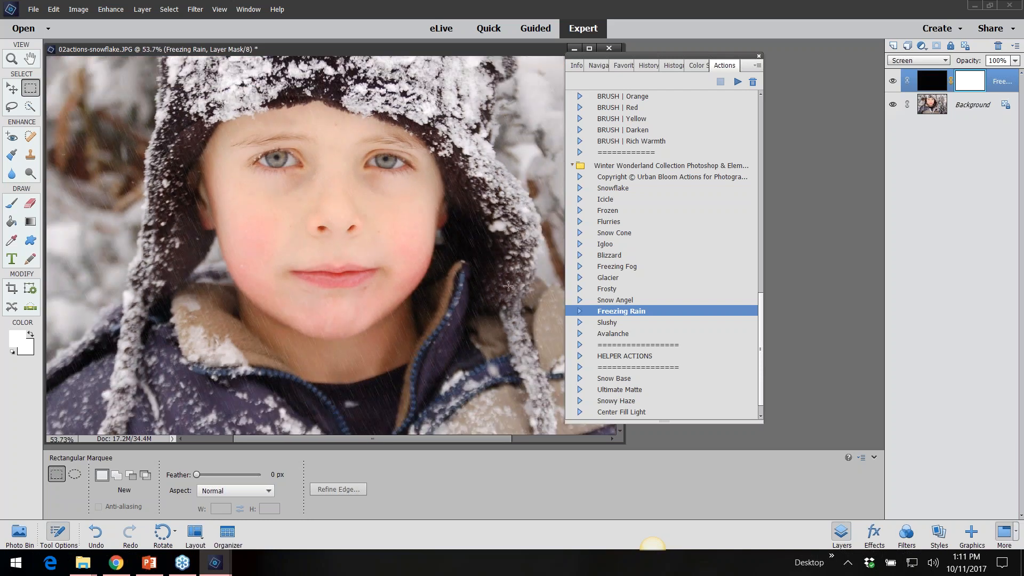
pyautogui.moveTo(1005, 83); pyautogui.dragTo(998, 46)
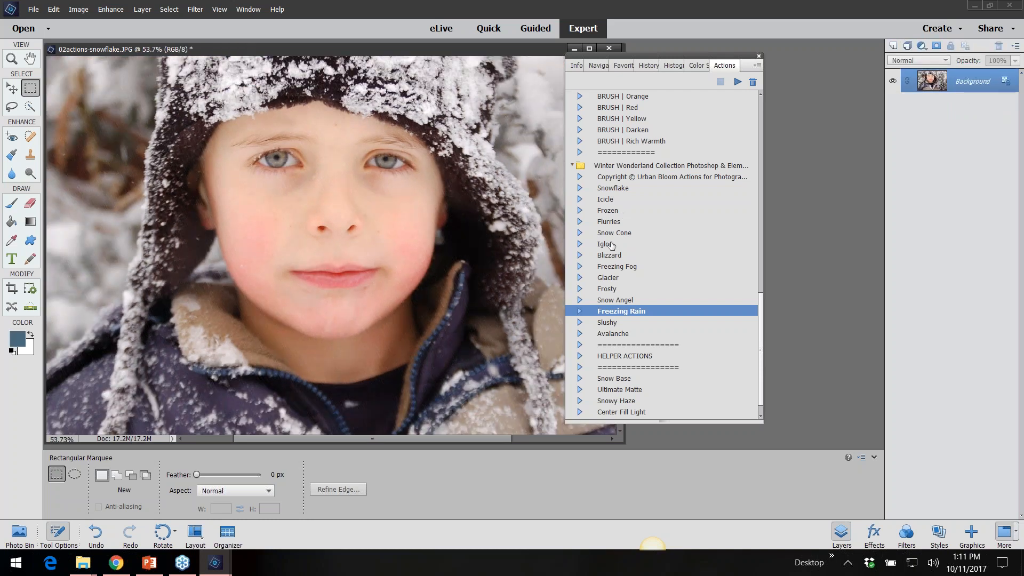
# - Apply the Flurries action and the Snowflake action to the portrait as stacked snow layers
pyautogui.click(611, 223)
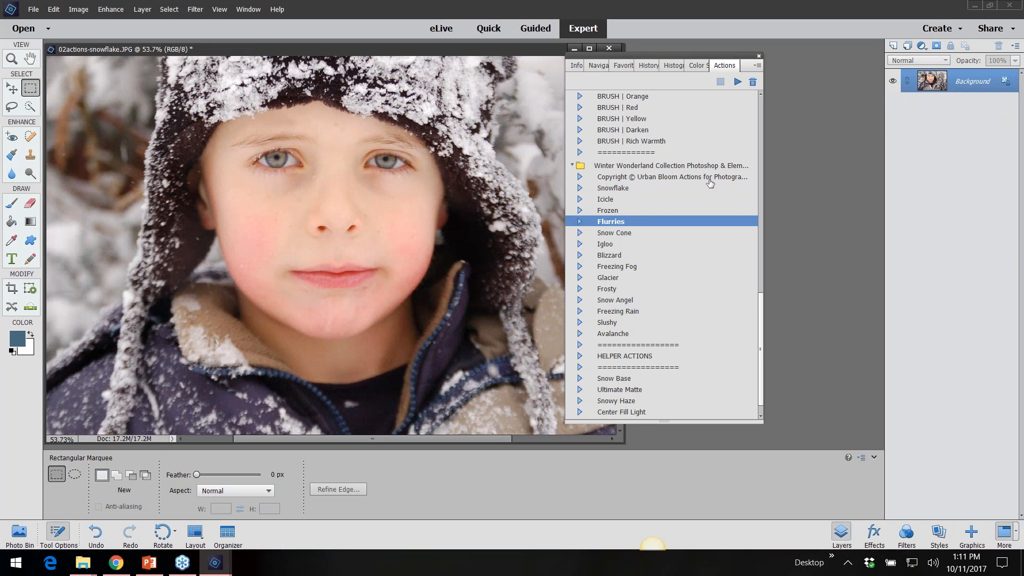
pyautogui.click(738, 82)
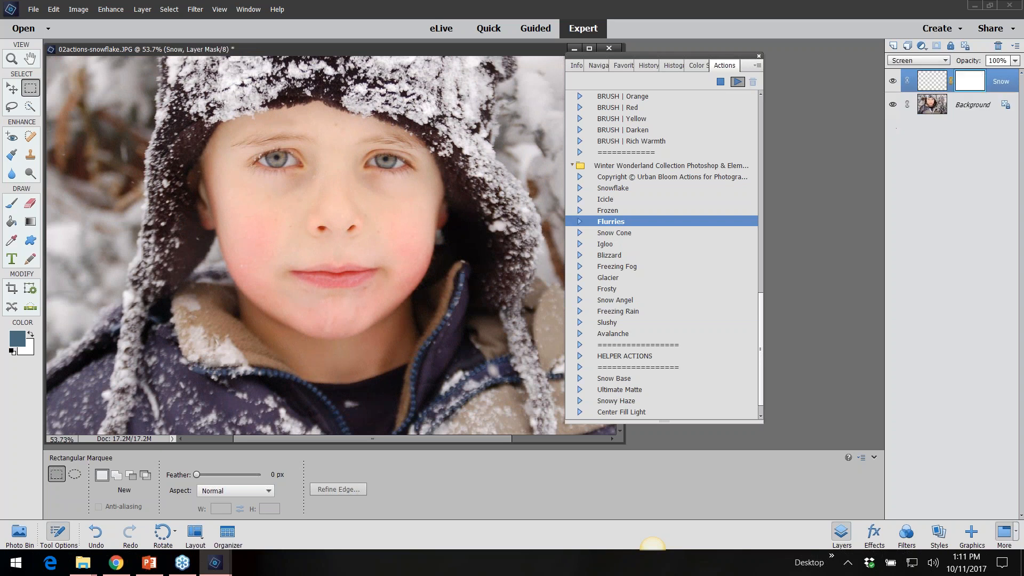
pyautogui.scroll(10, 397, 213)
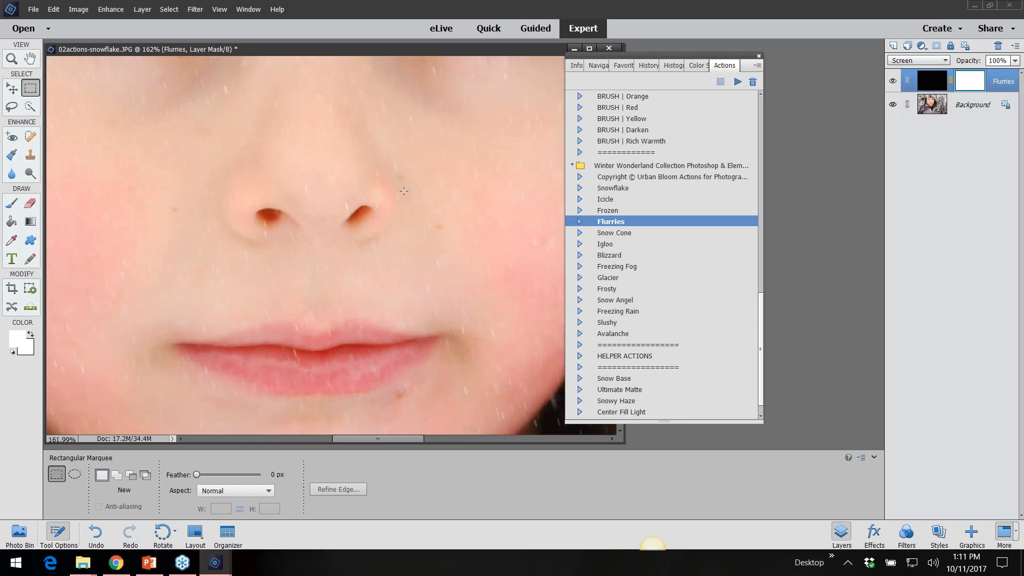
pyautogui.scroll(-15, 459, 223)
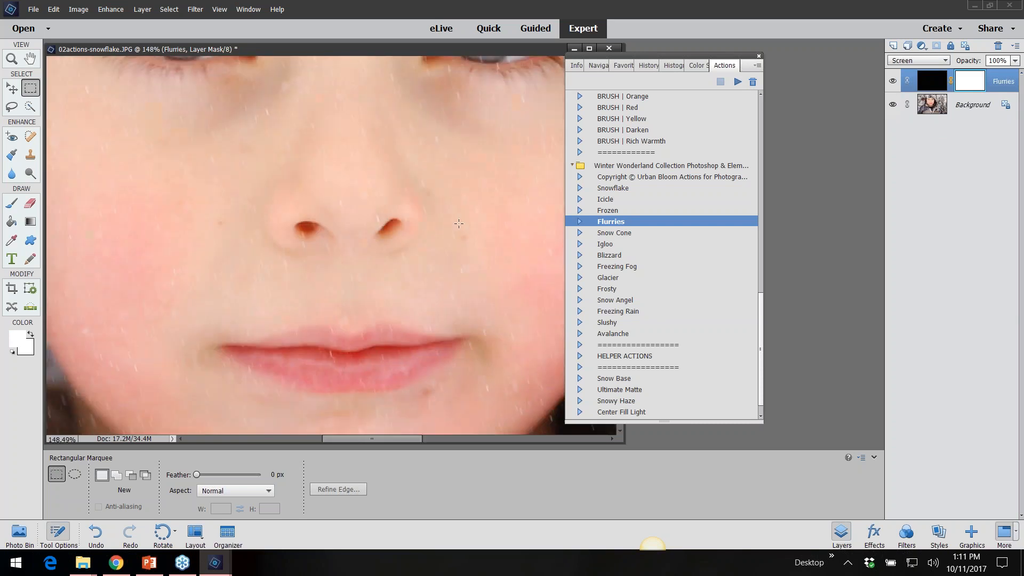
pyautogui.scroll(-3, 458, 223)
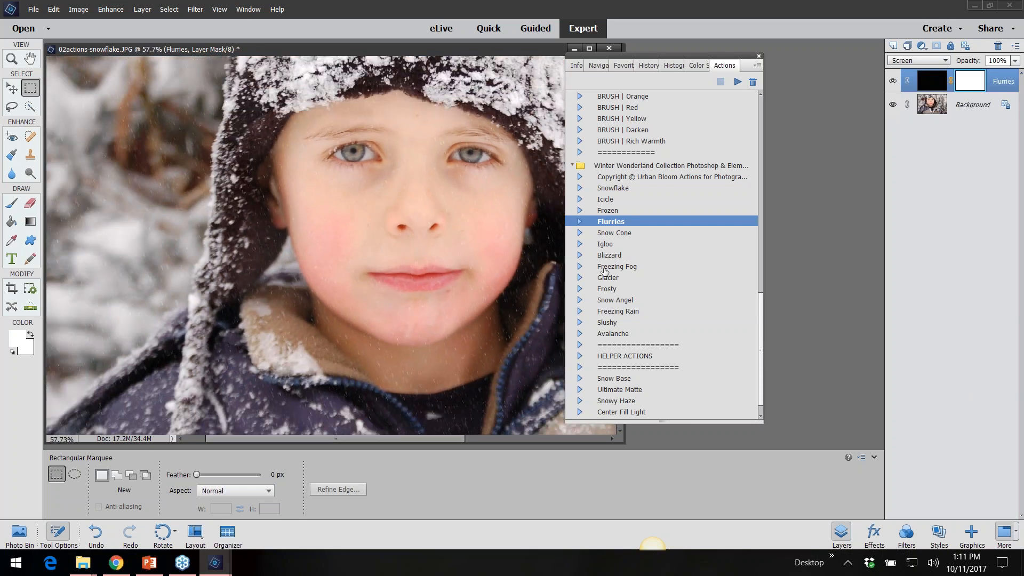
pyautogui.click(611, 190)
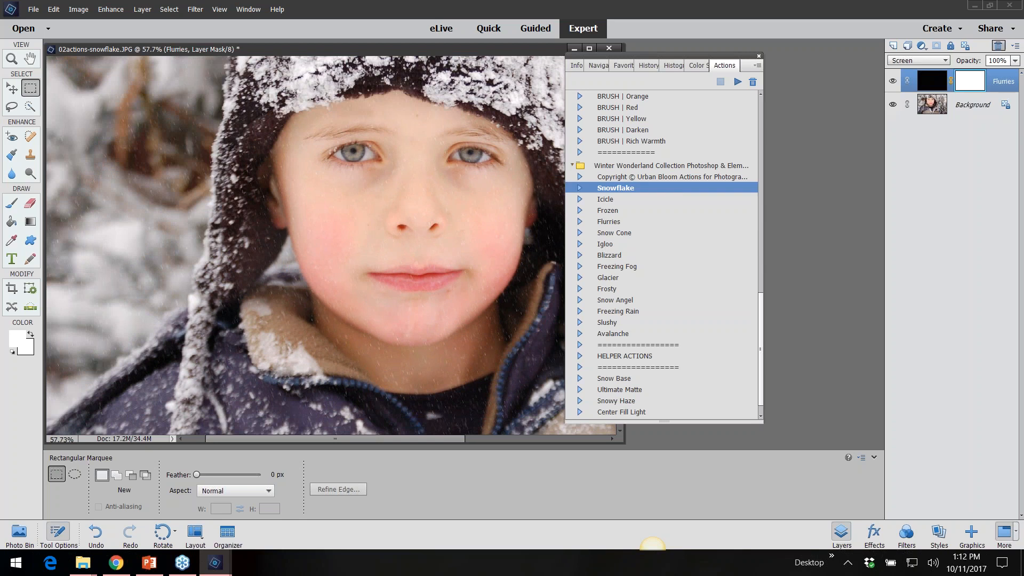
pyautogui.click(736, 80)
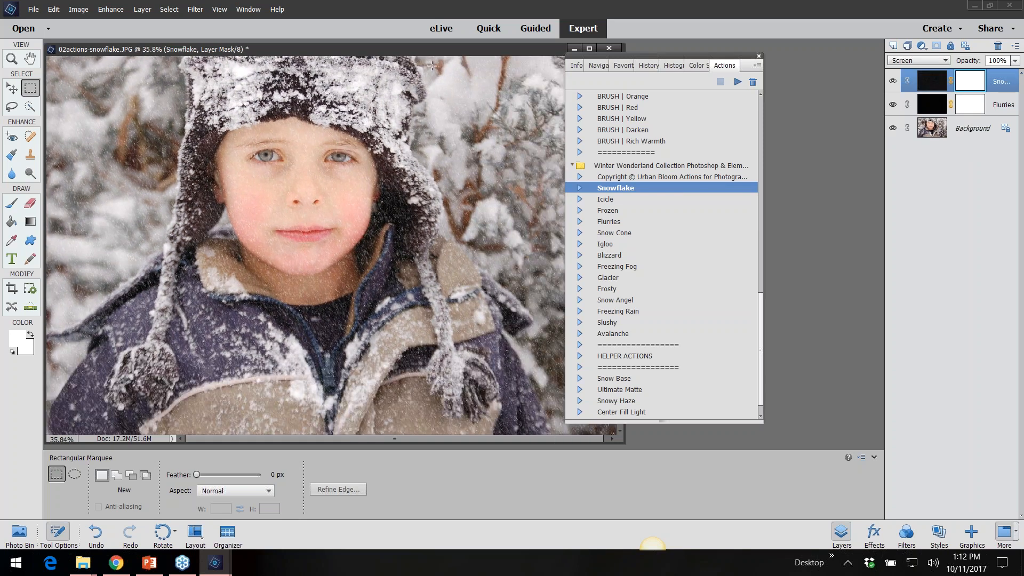
# - Close the snow portrait without saving and open 01actions-october.jpg
pyautogui.click(608, 48)
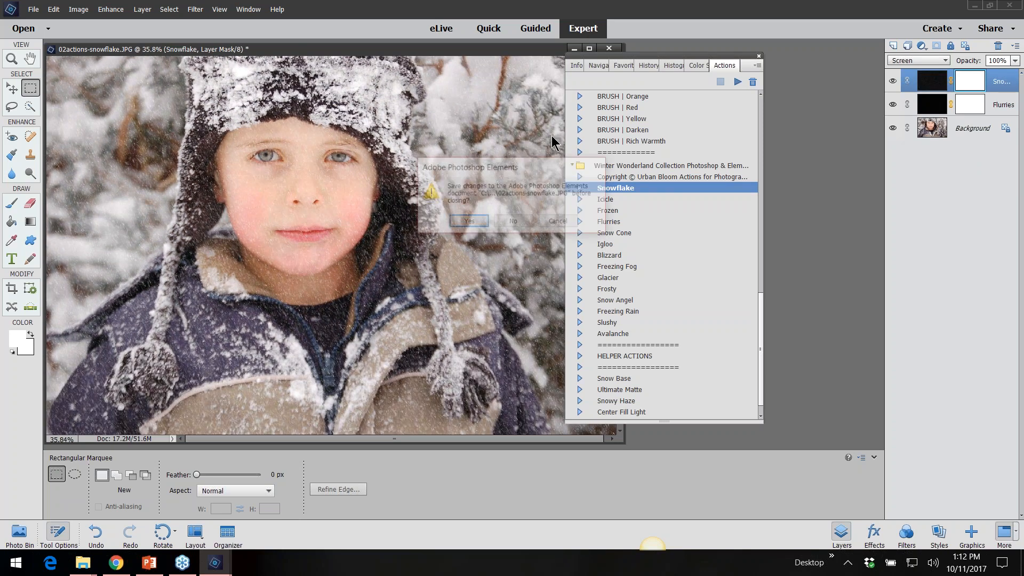
pyautogui.click(515, 223)
pyautogui.click(32, 9)
pyautogui.click(54, 33)
pyautogui.doubleClick(142, 85)
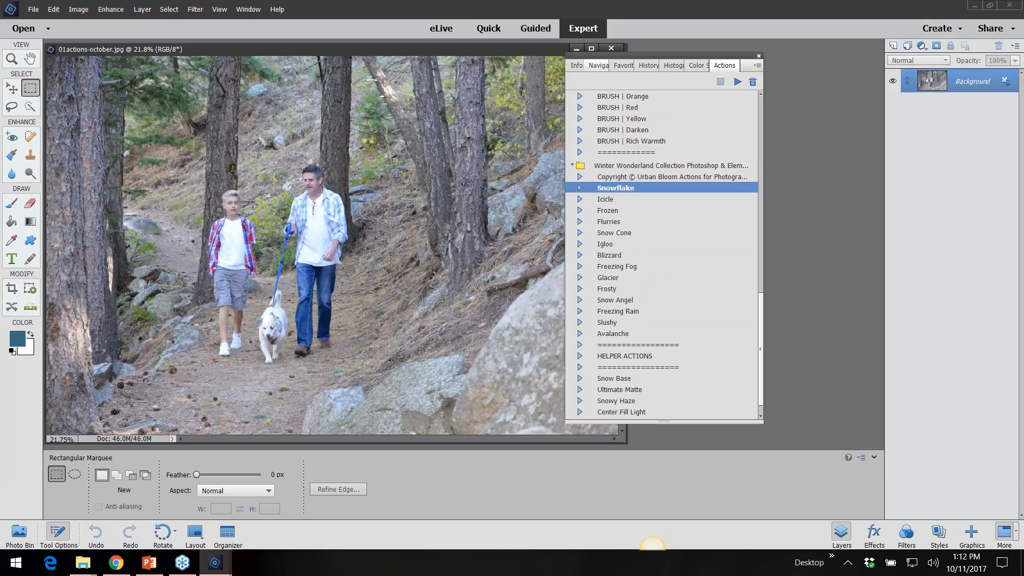
# - Collapse the Winter Wonderland Collection and run the TONE | October action from the AUTUMN COLOR set on the forest walk photo
pyautogui.moveTo(601, 53); pyautogui.dragTo(686, 50)
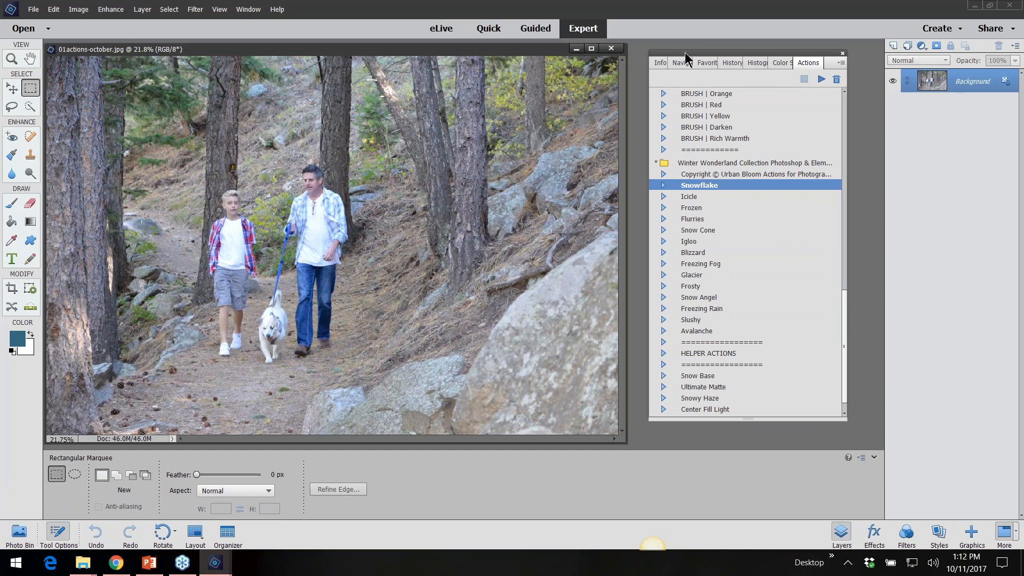
pyautogui.click(656, 163)
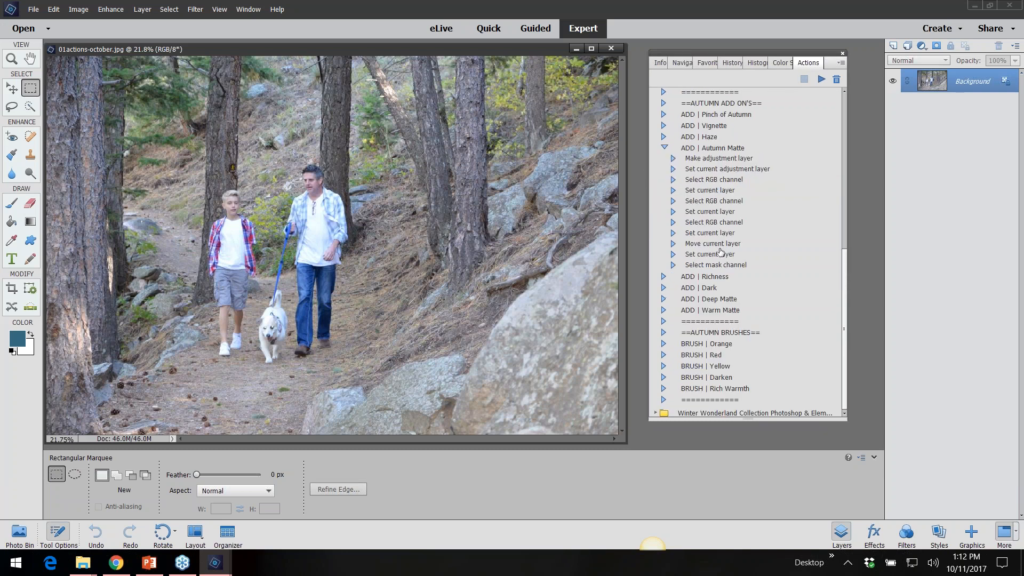
pyautogui.scroll(6, 779, 314)
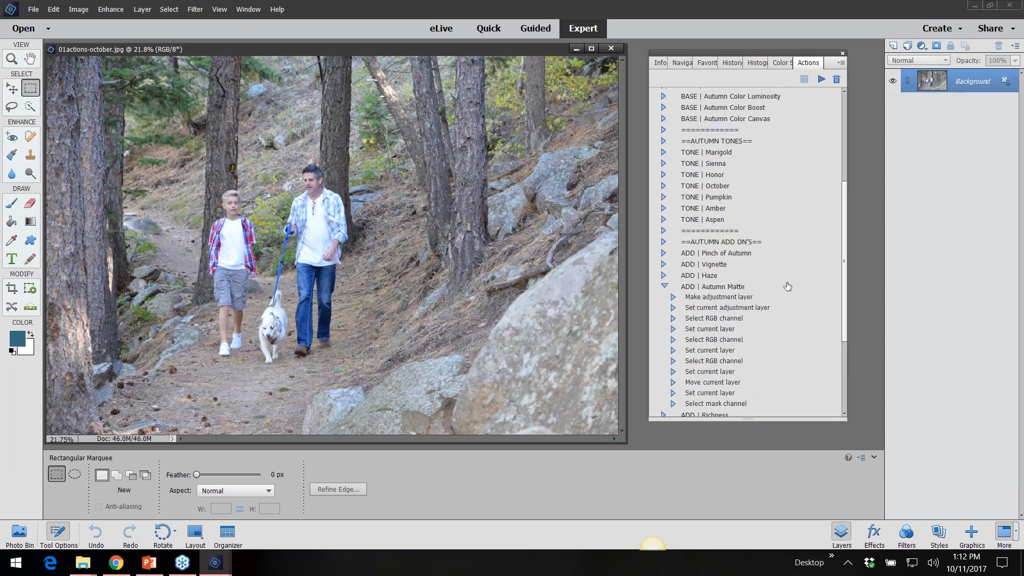
pyautogui.scroll(3, 786, 268)
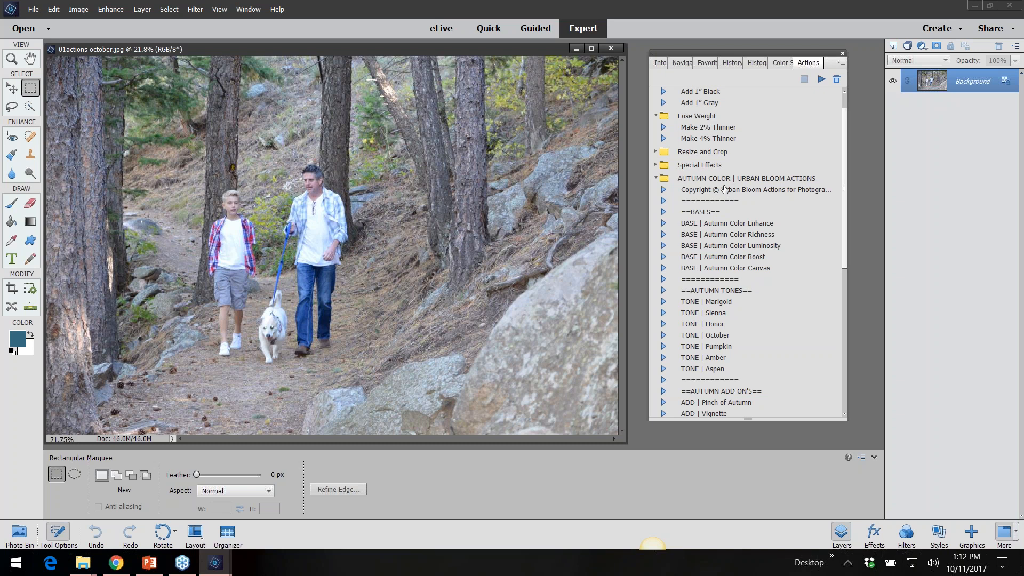
pyautogui.click(721, 336)
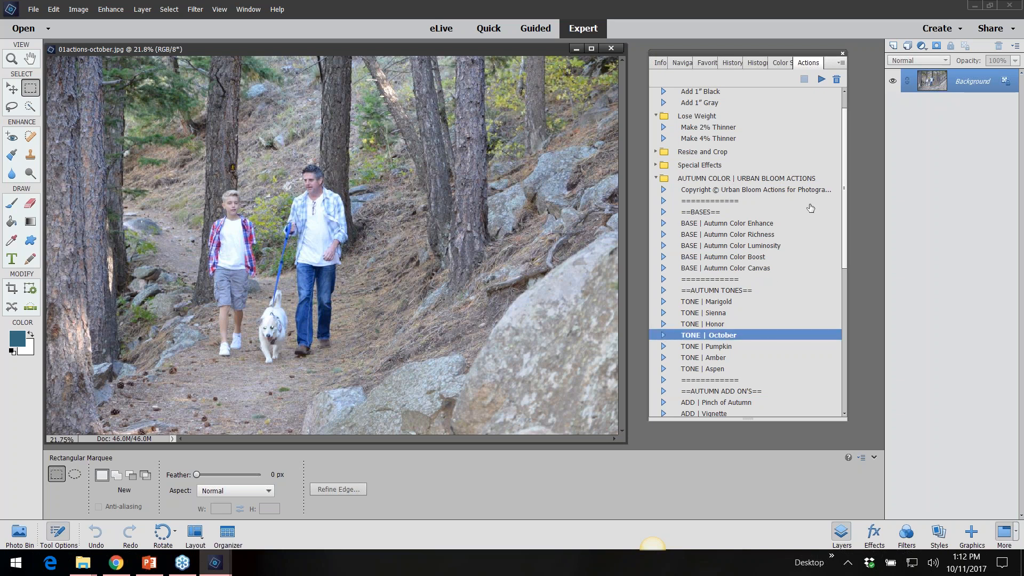
pyautogui.click(821, 80)
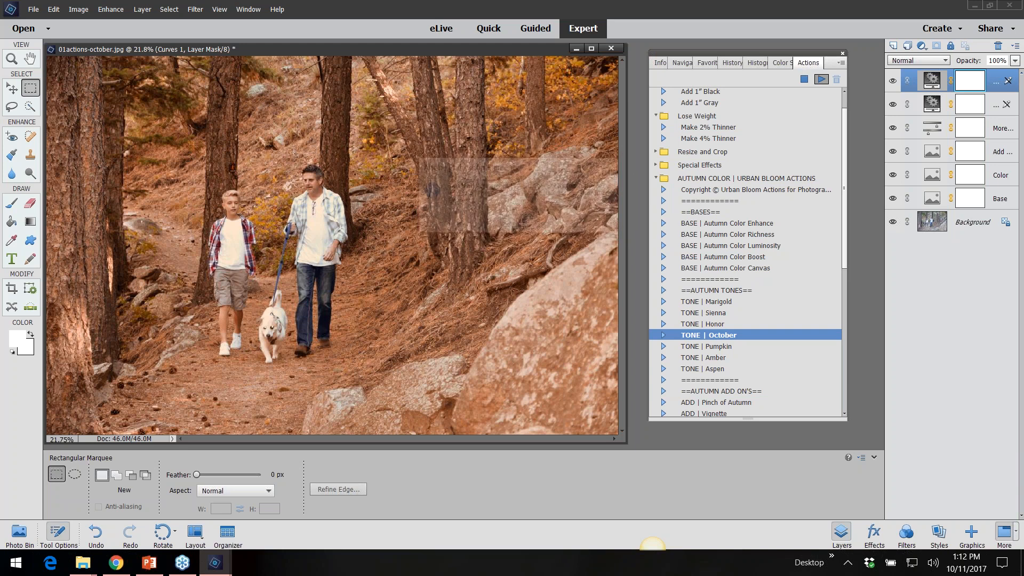
# - Complete the October tone action and compare the forest walk photo with its tone group hidden and shown
pyautogui.click(519, 222)
pyautogui.press('Return')
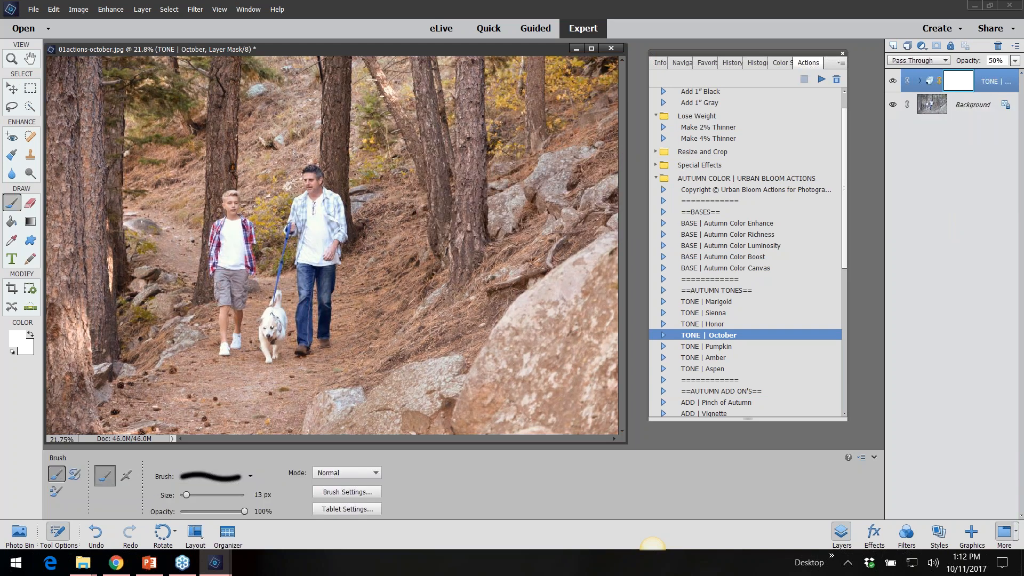
pyautogui.click(894, 82)
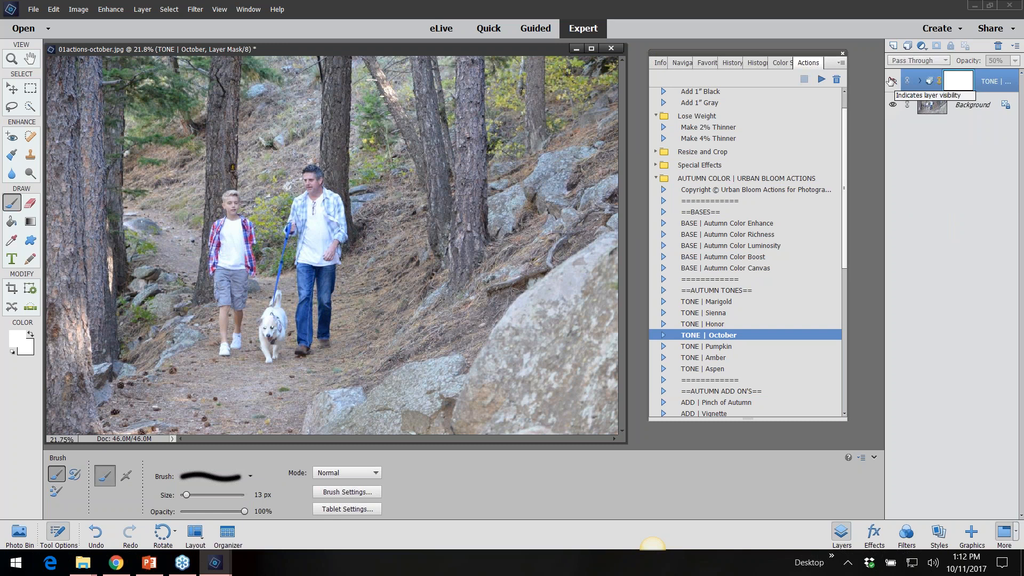
pyautogui.click(893, 81)
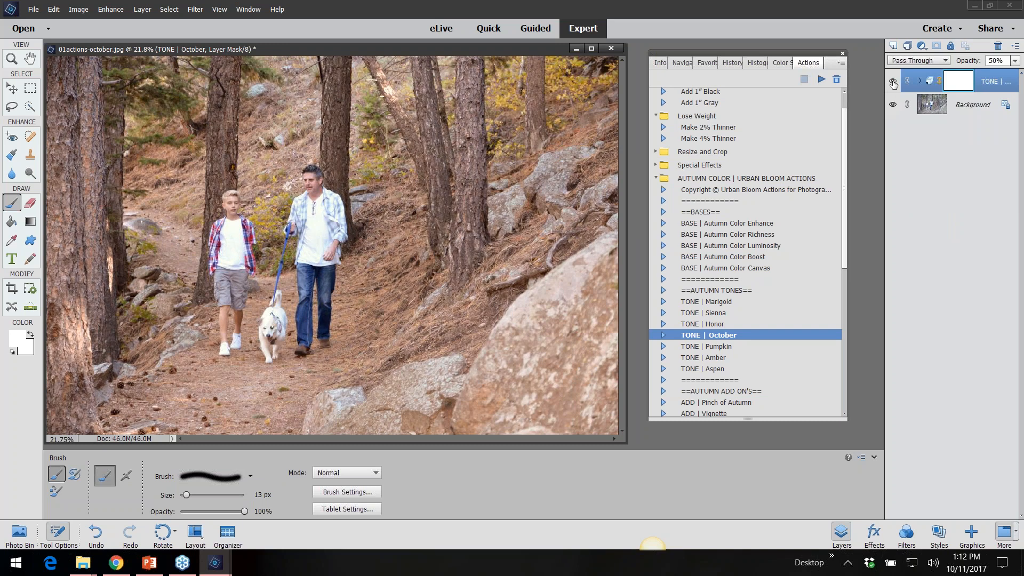
pyautogui.click(893, 82)
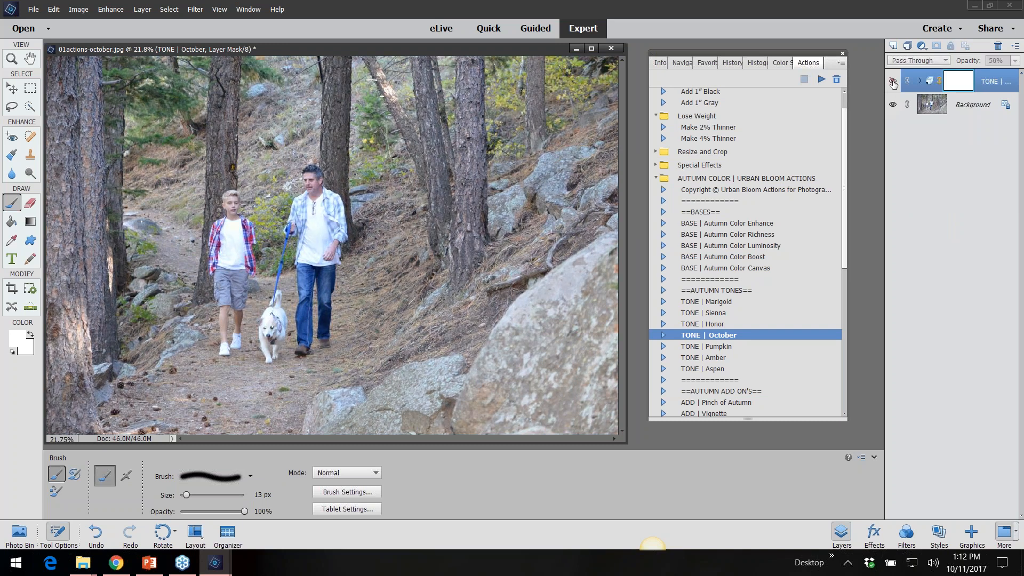
pyautogui.click(893, 82)
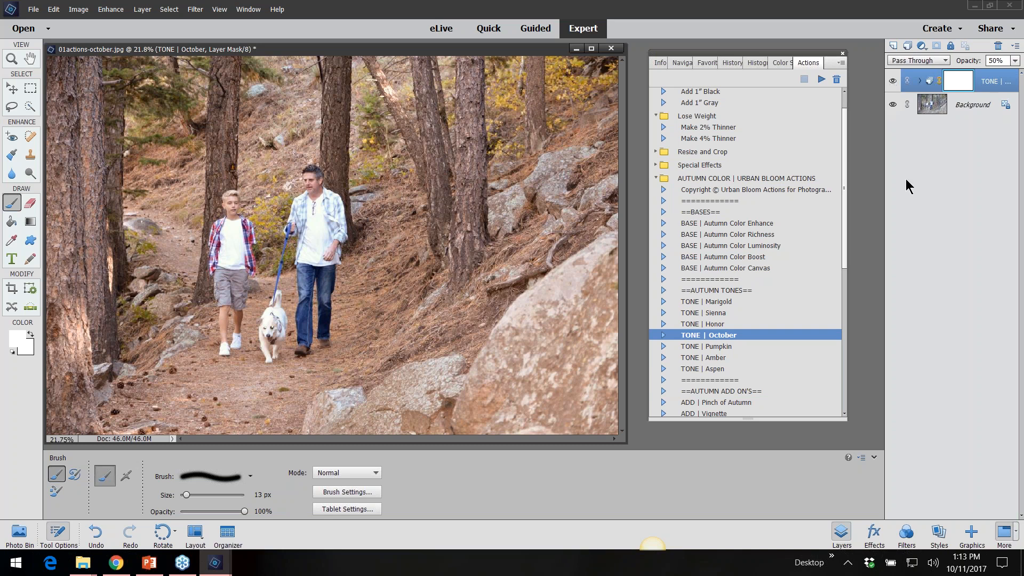
pyautogui.scroll(-5, 332, 245)
pyautogui.scroll(3, 332, 246)
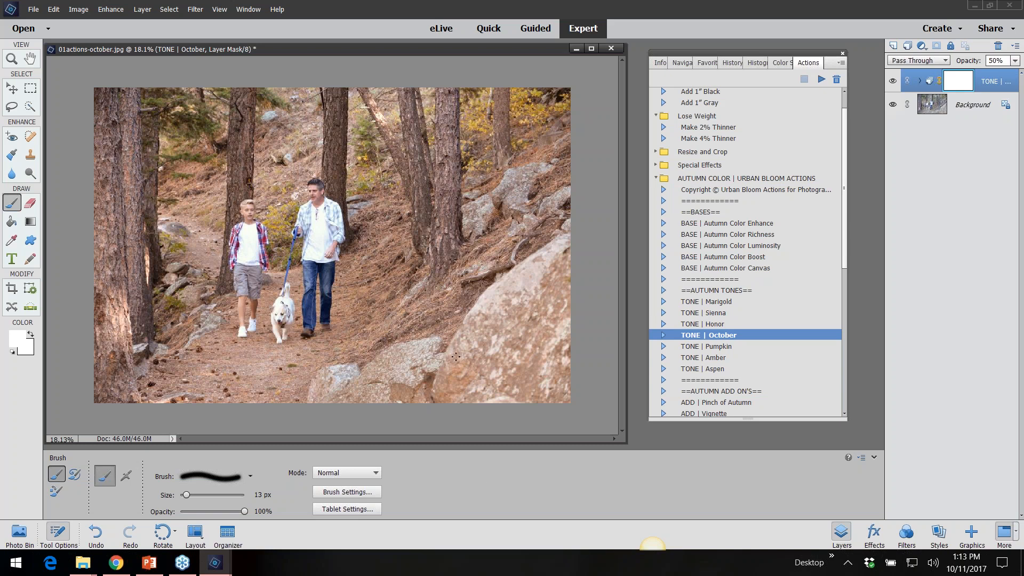
# - Switch to the whats-new-2018-powerpoint presentation in PowerPoint and start the slide show from slide 25, the fast action bonus slide
pyautogui.click(477, 472)
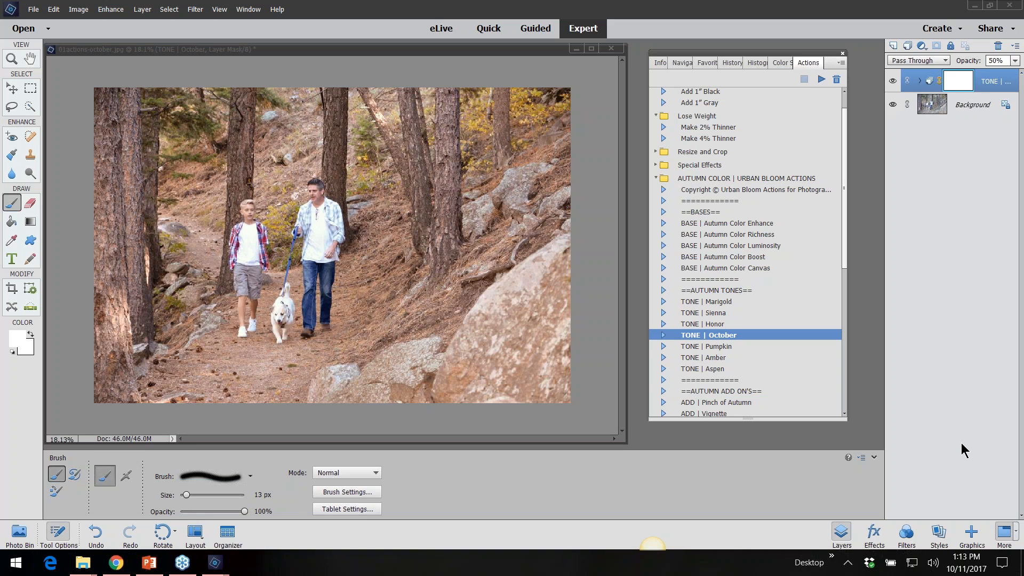
pyautogui.click(149, 562)
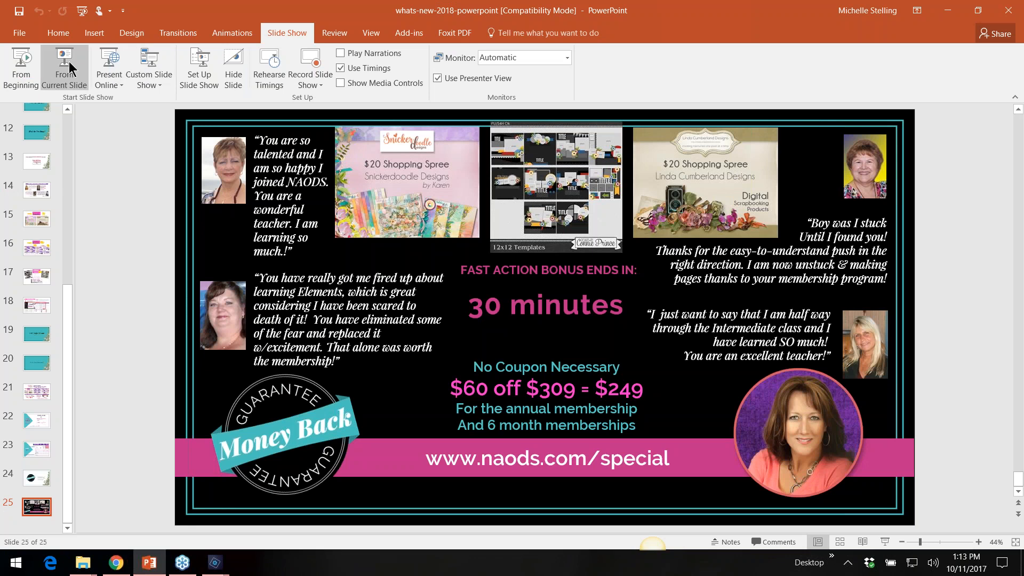
pyautogui.click(64, 69)
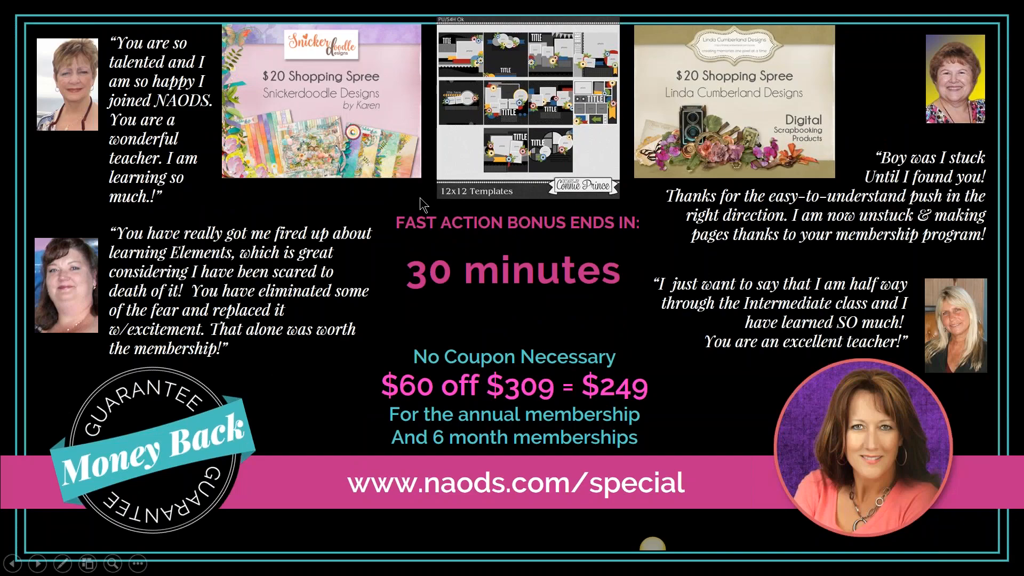